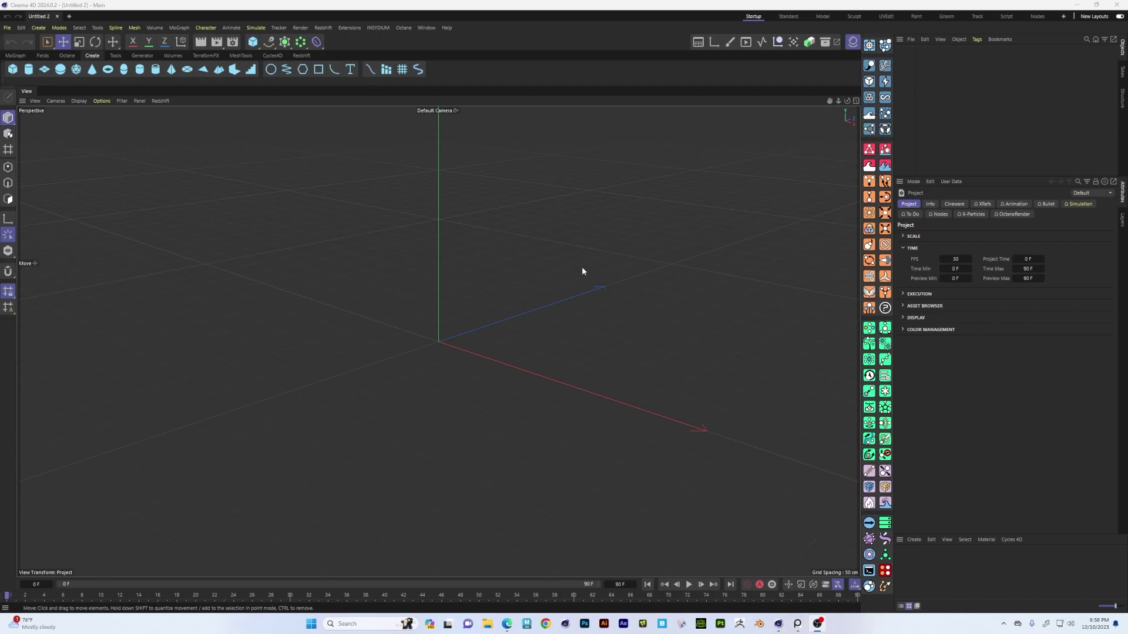
Step: Add an X-Particles emitter to the empty scene
{"action": "left_click", "coordinate": [886, 47]}
{"action": "left_click_drag", "start_coordinate": [560, 316], "coordinate": [402, 321], "text": "alt"}
{"action": "mouse_move", "coordinate": [482, 374]}
{"action": "middle_mouse_down", "text": "alt"}
{"action": "mouse_move", "coordinate": [462, 324]}
{"action": "mouse_move", "coordinate": [462, 372]}
{"action": "mouse_move", "coordinate": [470, 367]}
{"action": "middle_mouse_up", "text": "alt"}
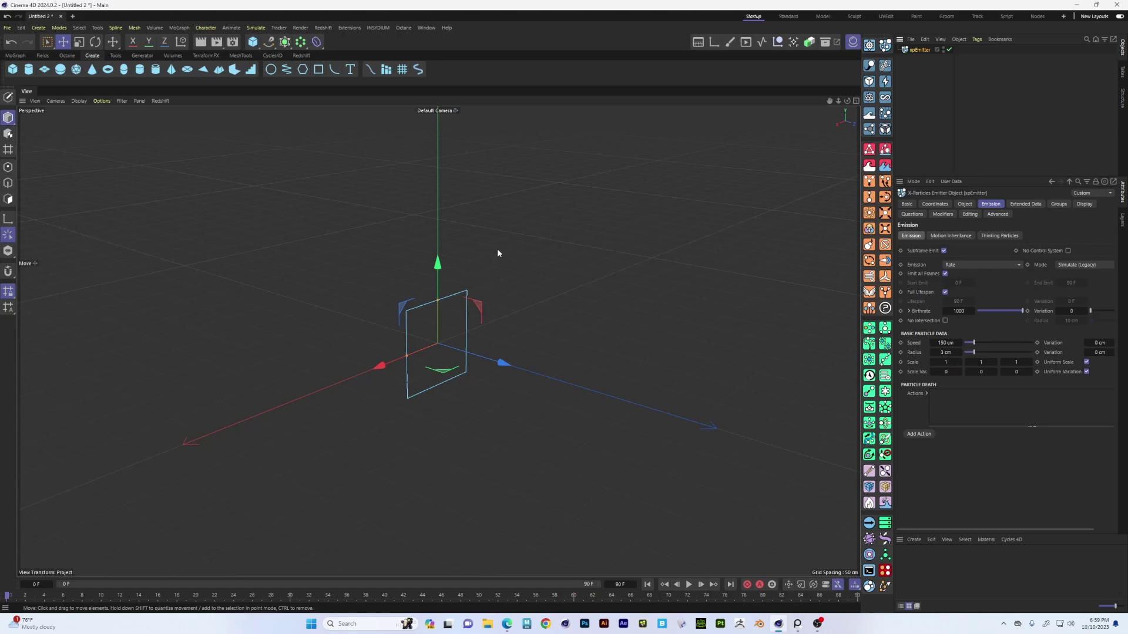
{"action": "left_click_drag", "start_coordinate": [449, 414], "coordinate": [595, 511], "text": "alt"}
Step: Play the simulation and examine the particle stream from the default rectangular emitter
{"action": "left_click", "coordinate": [687, 585]}
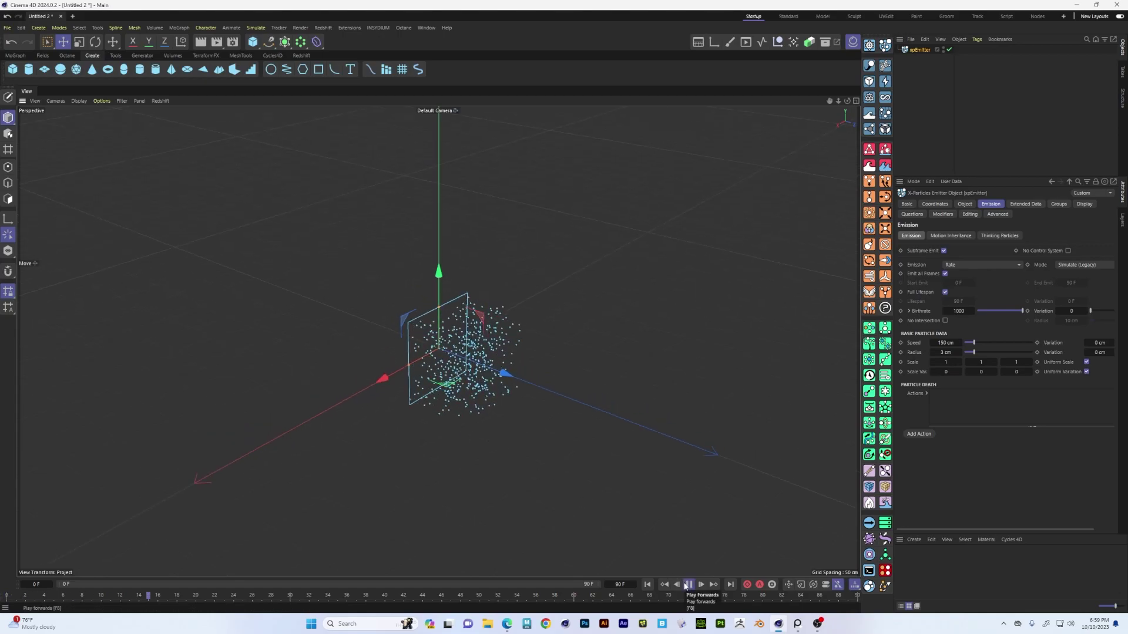
{"action": "left_click", "coordinate": [687, 585]}
{"action": "mouse_move", "coordinate": [507, 454]}
{"action": "left_mouse_down", "text": "alt"}
{"action": "mouse_move", "coordinate": [549, 429]}
{"action": "mouse_move", "coordinate": [523, 445]}
{"action": "left_mouse_up", "text": "alt"}
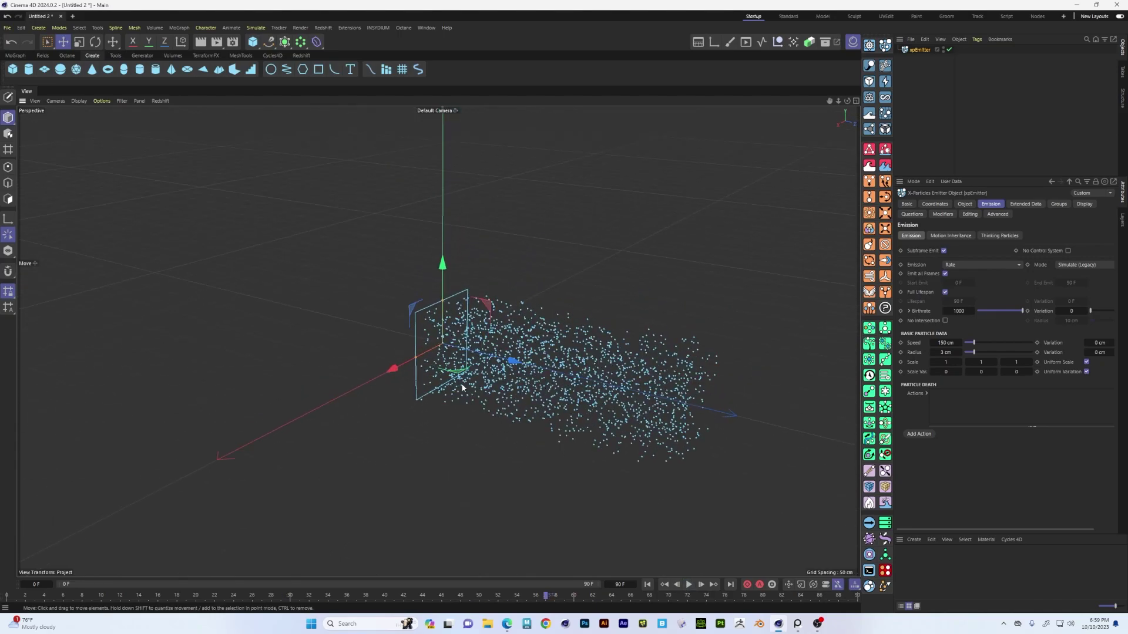
{"action": "middle_click_drag", "start_coordinate": [461, 388], "coordinate": [361, 373], "text": "alt"}
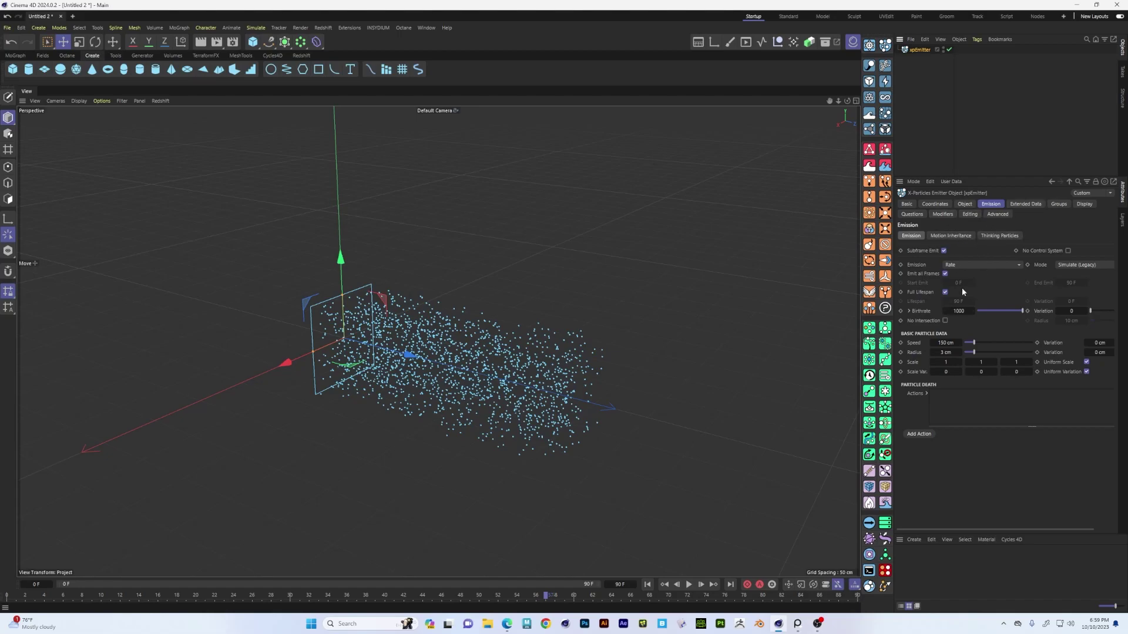
{"action": "left_click_drag", "start_coordinate": [405, 405], "coordinate": [398, 317], "text": "alt"}
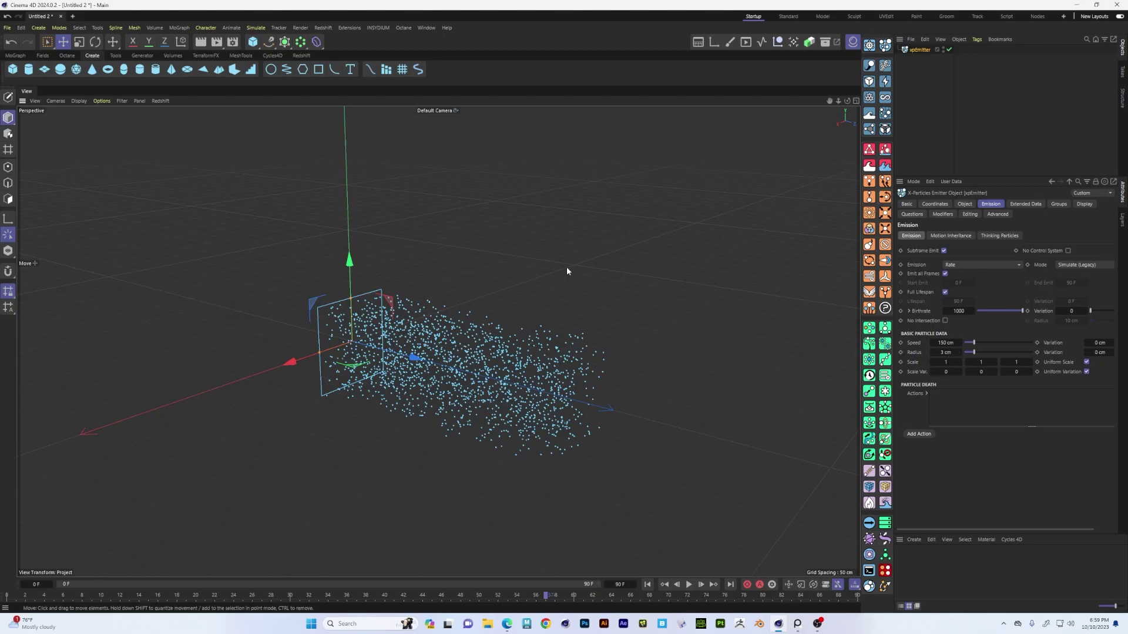
{"action": "mouse_move", "coordinate": [424, 341]}
{"action": "left_mouse_down", "text": "alt"}
{"action": "mouse_move", "coordinate": [417, 329]}
{"action": "mouse_move", "coordinate": [423, 344]}
{"action": "left_mouse_up", "text": "alt"}
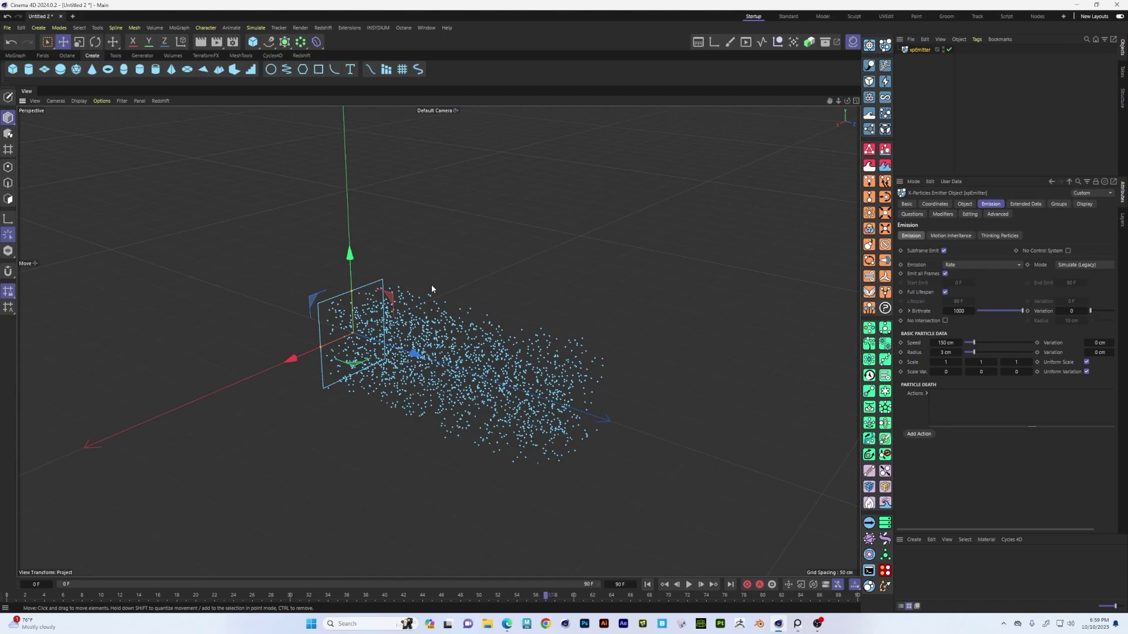
{"action": "left_click_drag", "start_coordinate": [439, 297], "coordinate": [433, 292], "text": "alt"}
Step: Change the emitter shape to Circle and rewind the animation to the first frame
{"action": "left_click", "coordinate": [965, 204]}
{"action": "left_click_drag", "start_coordinate": [508, 234], "coordinate": [433, 257], "text": "alt"}
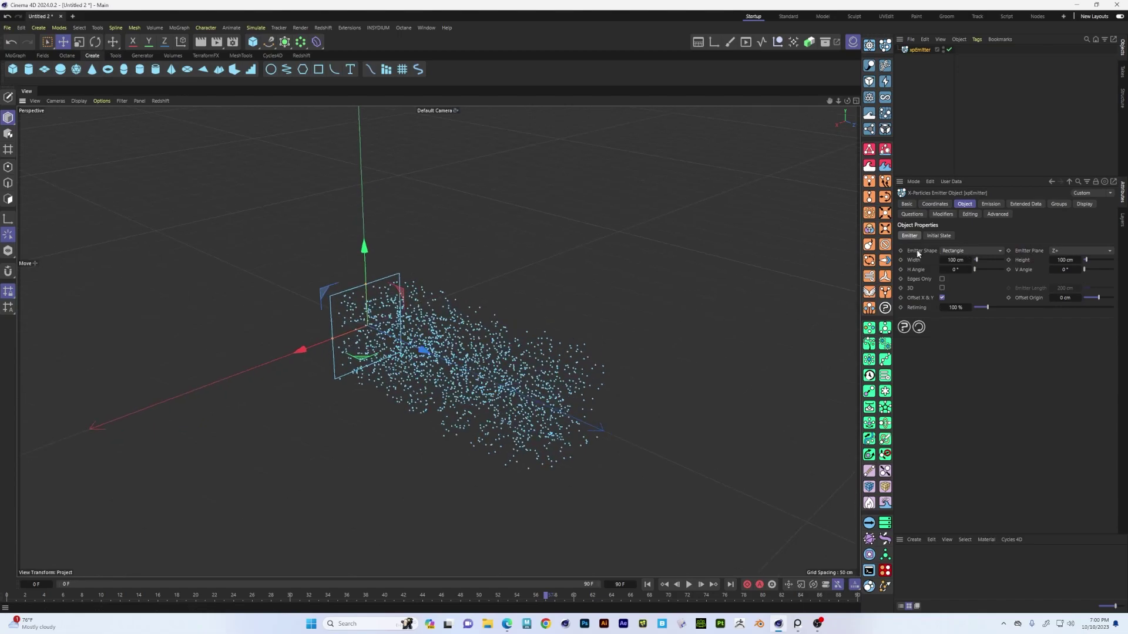
{"action": "left_click", "coordinate": [967, 250]}
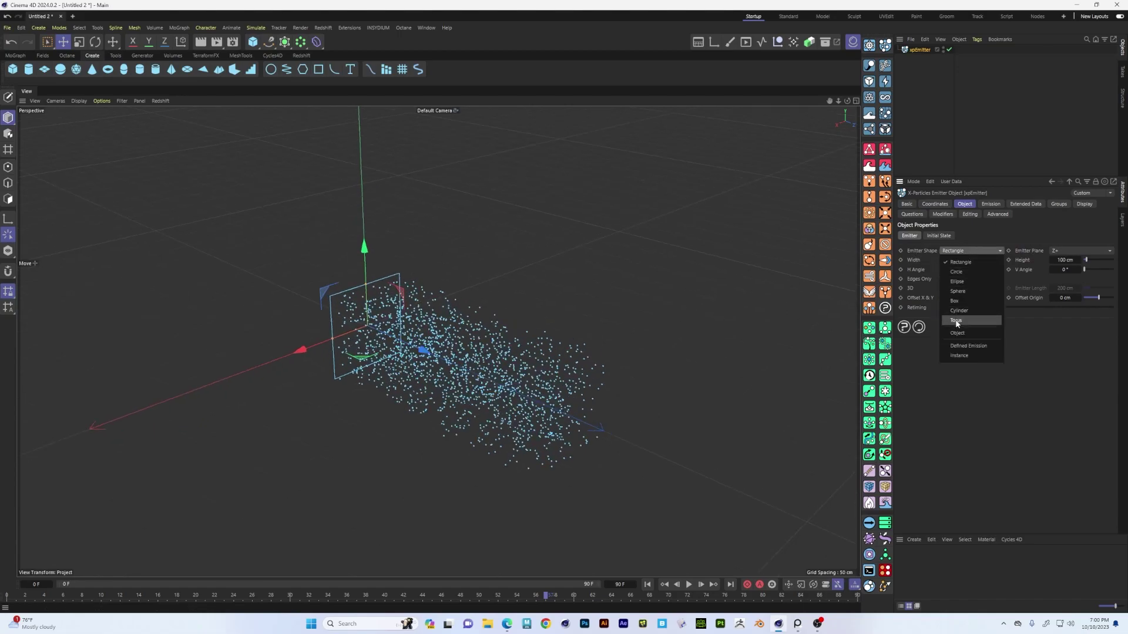
{"action": "left_click", "coordinate": [970, 312]}
{"action": "left_click", "coordinate": [648, 584]}
{"action": "left_click_drag", "start_coordinate": [445, 456], "coordinate": [484, 387], "text": "alt"}
Step: Change the emitter shape to Ellipse and stretch its horizontal radius to about 83 cm
{"action": "left_click", "coordinate": [944, 252]}
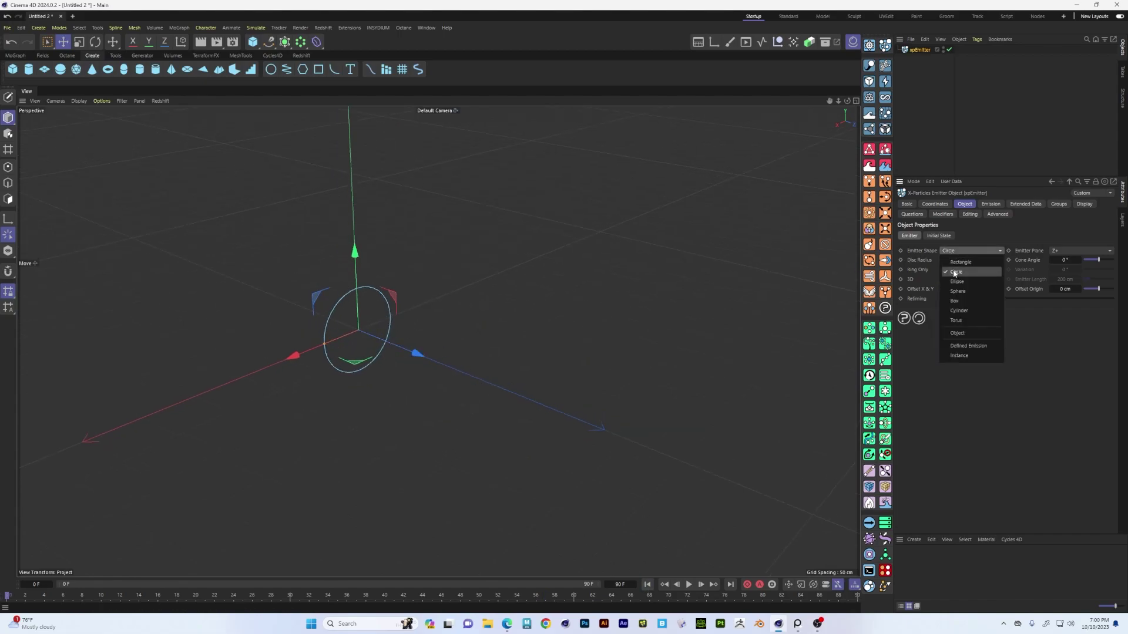
{"action": "left_click", "coordinate": [957, 282]}
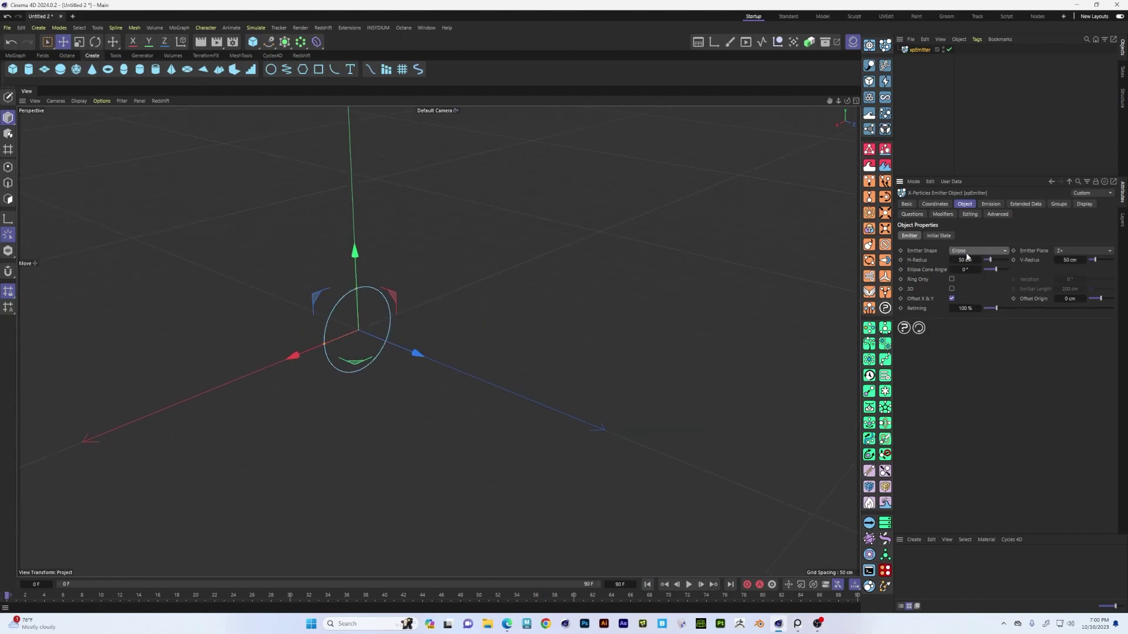
{"action": "left_click_drag", "start_coordinate": [324, 346], "coordinate": [298, 354]}
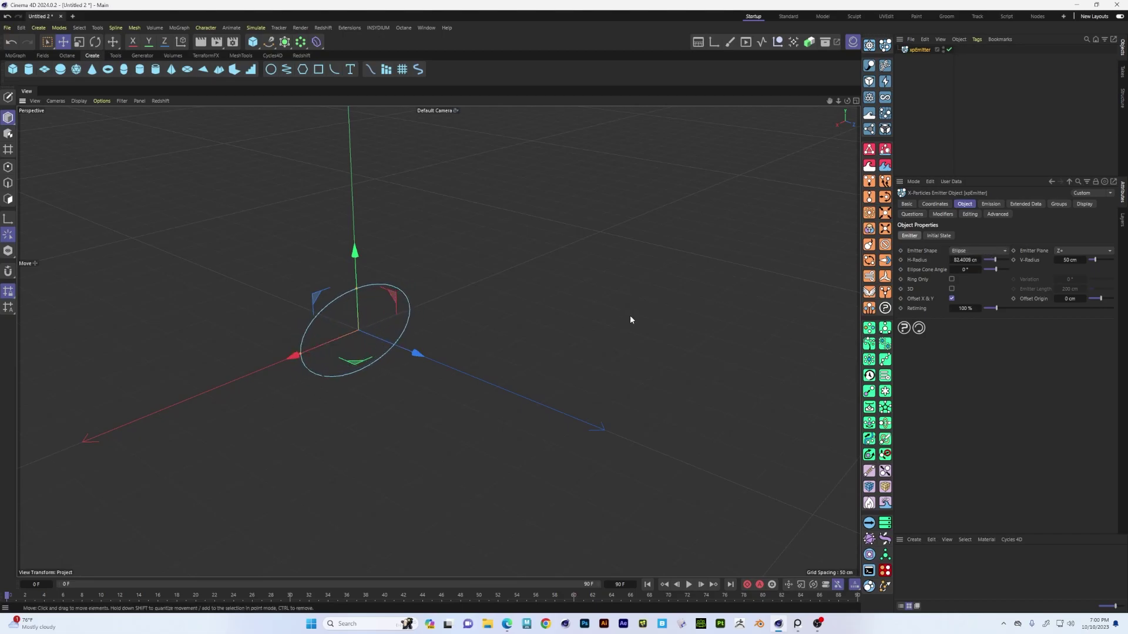
Step: Try the Sphere and Box emitter shapes in turn
{"action": "left_click", "coordinate": [968, 252]}
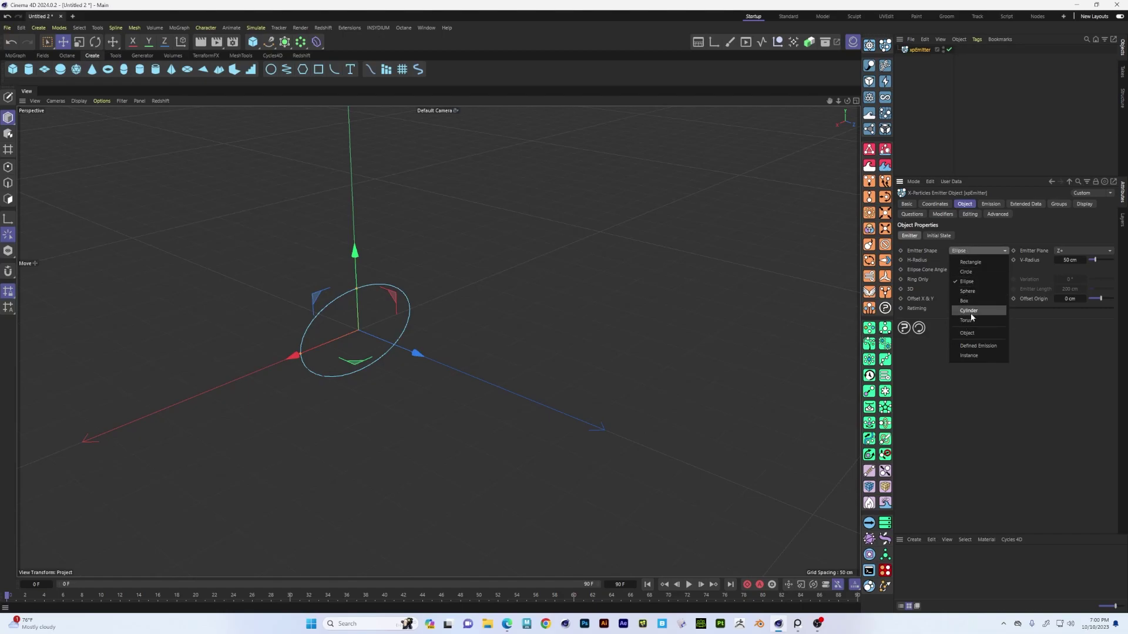
{"action": "left_click", "coordinate": [970, 292]}
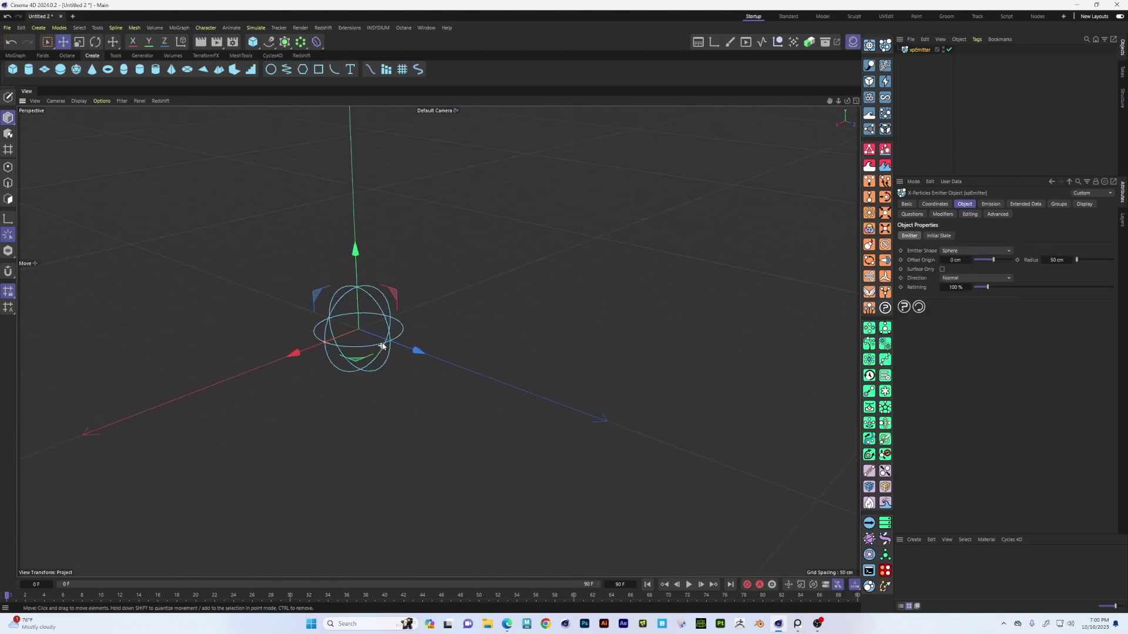
{"action": "left_click", "coordinate": [975, 251]}
{"action": "left_click", "coordinate": [974, 301]}
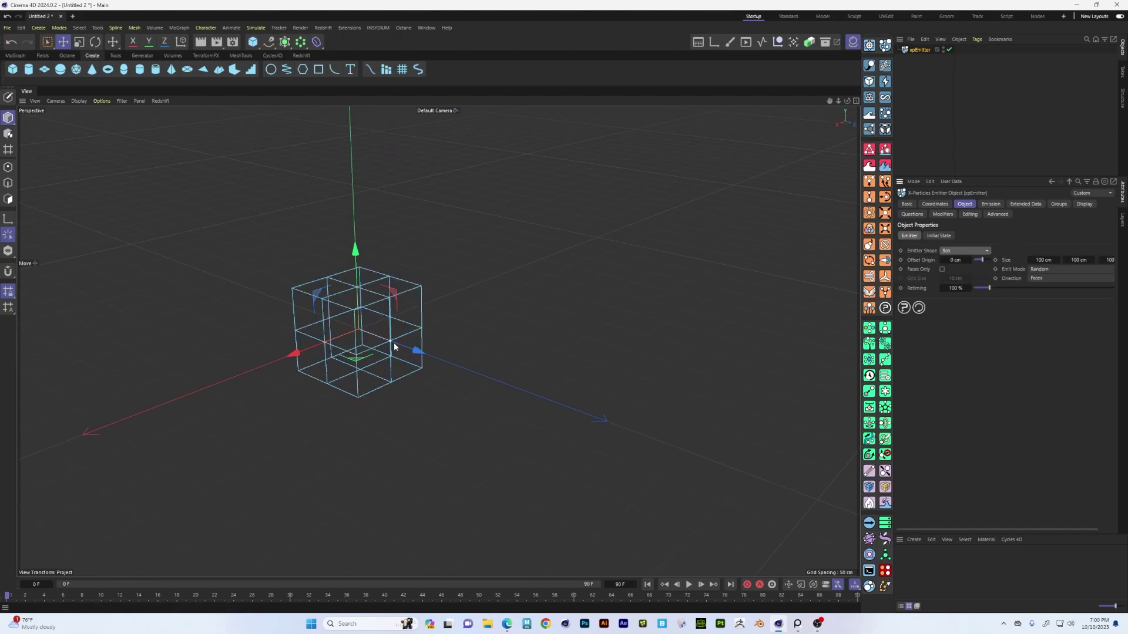
{"action": "left_click", "coordinate": [952, 251]}
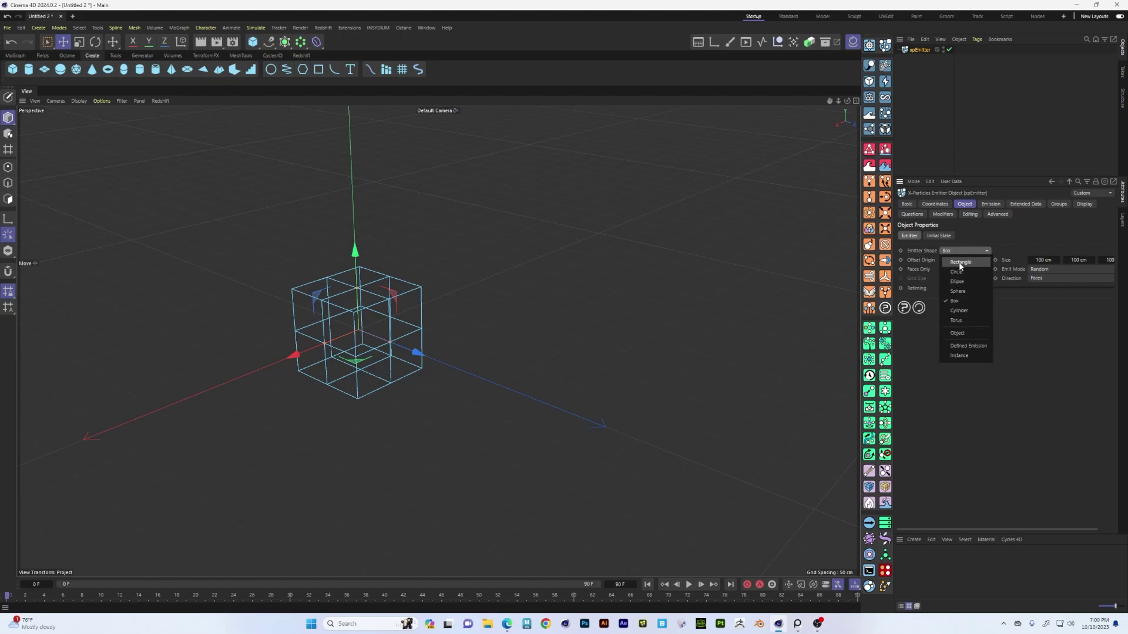
{"action": "left_click", "coordinate": [399, 341]}
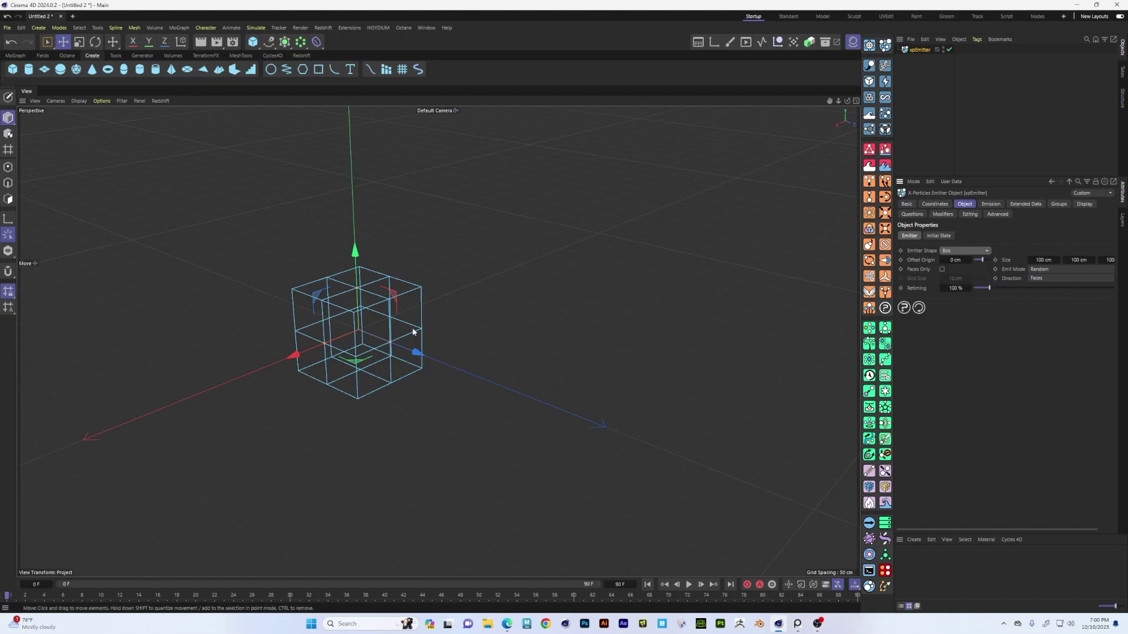
{"action": "left_click_drag", "start_coordinate": [407, 335], "coordinate": [368, 318], "text": "alt"}
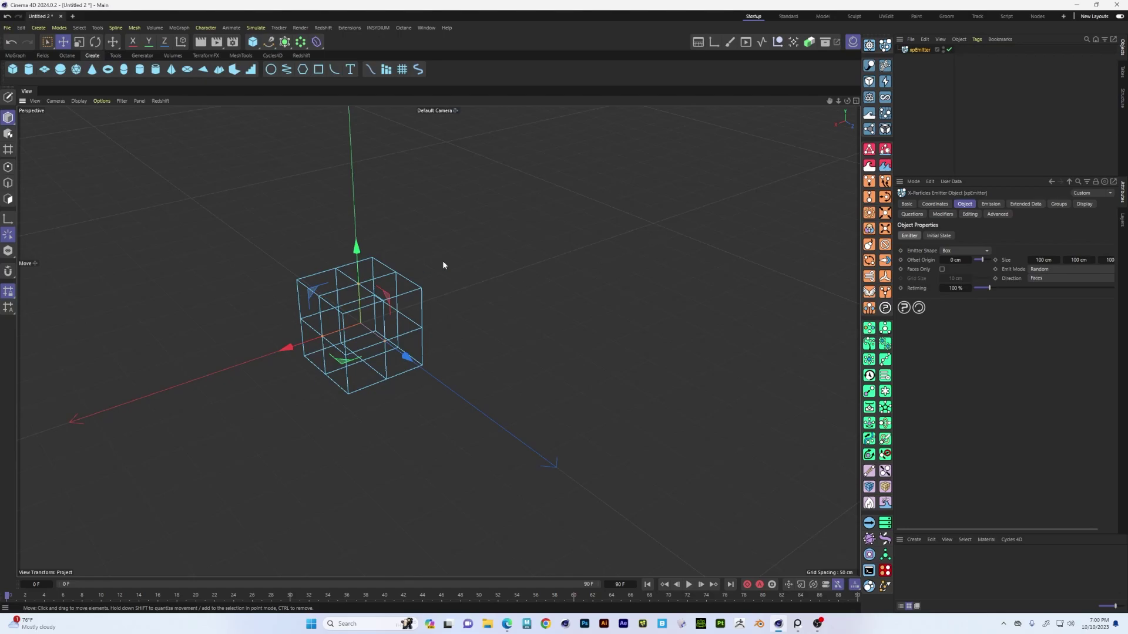
Step: Set the emitter shape back to Sphere, preview its particle emission and rewind to frame 0
{"action": "left_click", "coordinate": [961, 249]}
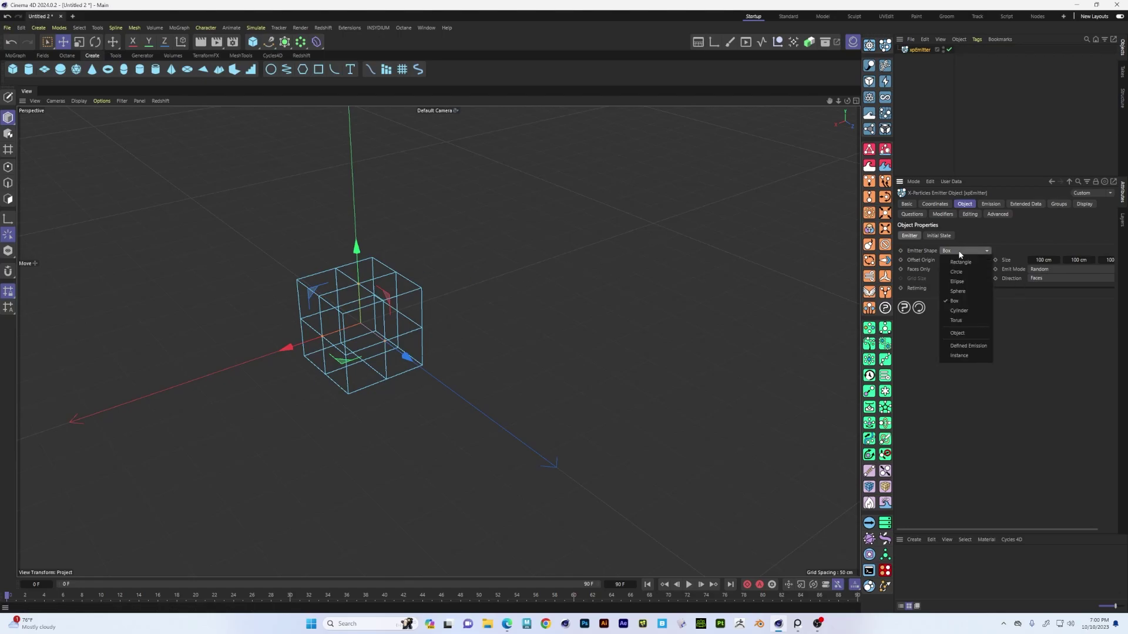
{"action": "left_click", "coordinate": [958, 292]}
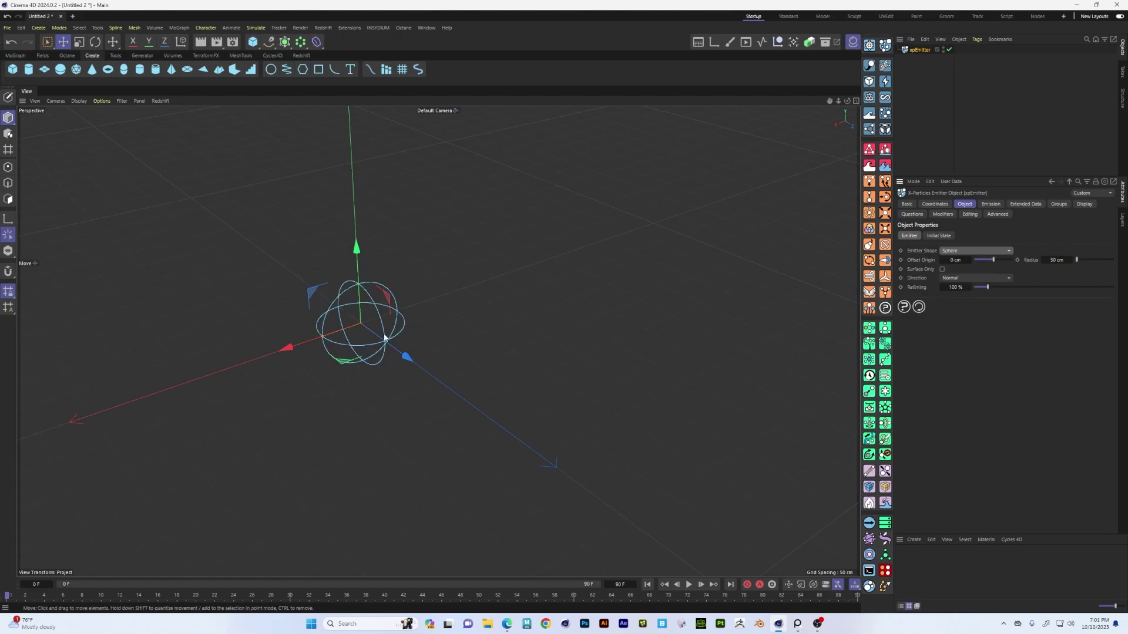
{"action": "left_click", "coordinate": [689, 584]}
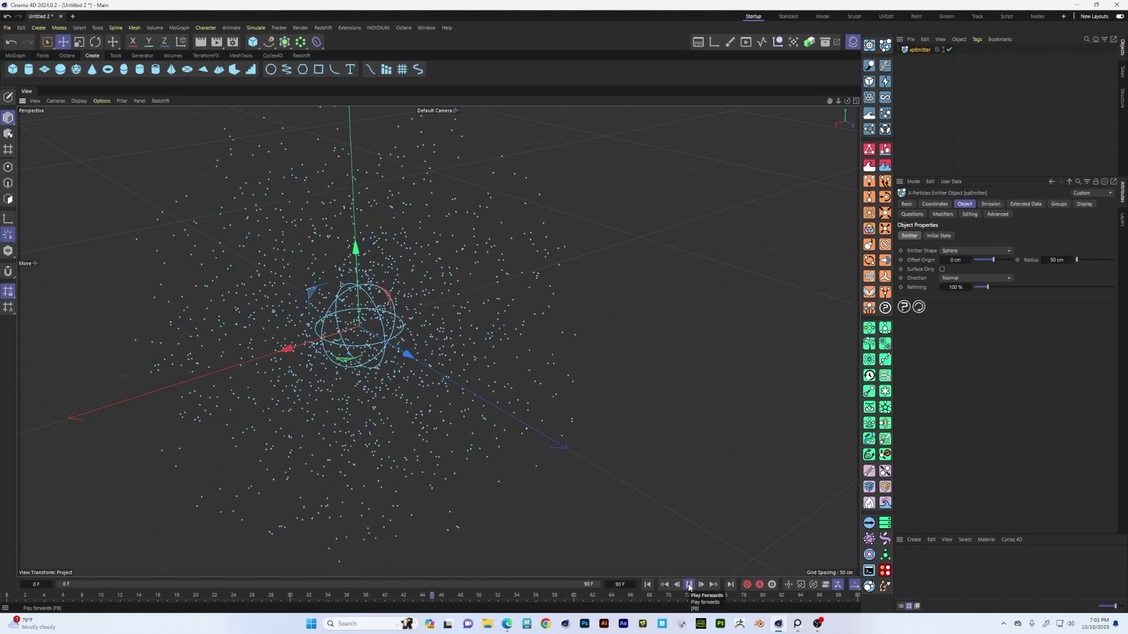
{"action": "left_click", "coordinate": [689, 584]}
{"action": "left_click_drag", "start_coordinate": [514, 496], "coordinate": [470, 329], "text": "alt"}
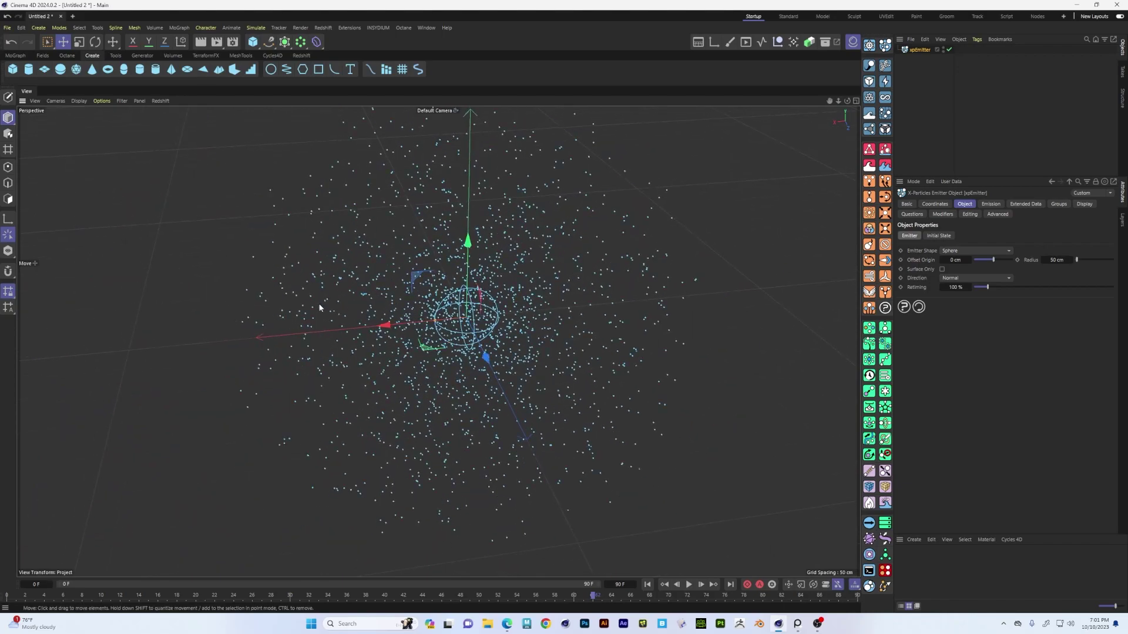
{"action": "left_click", "coordinate": [647, 584]}
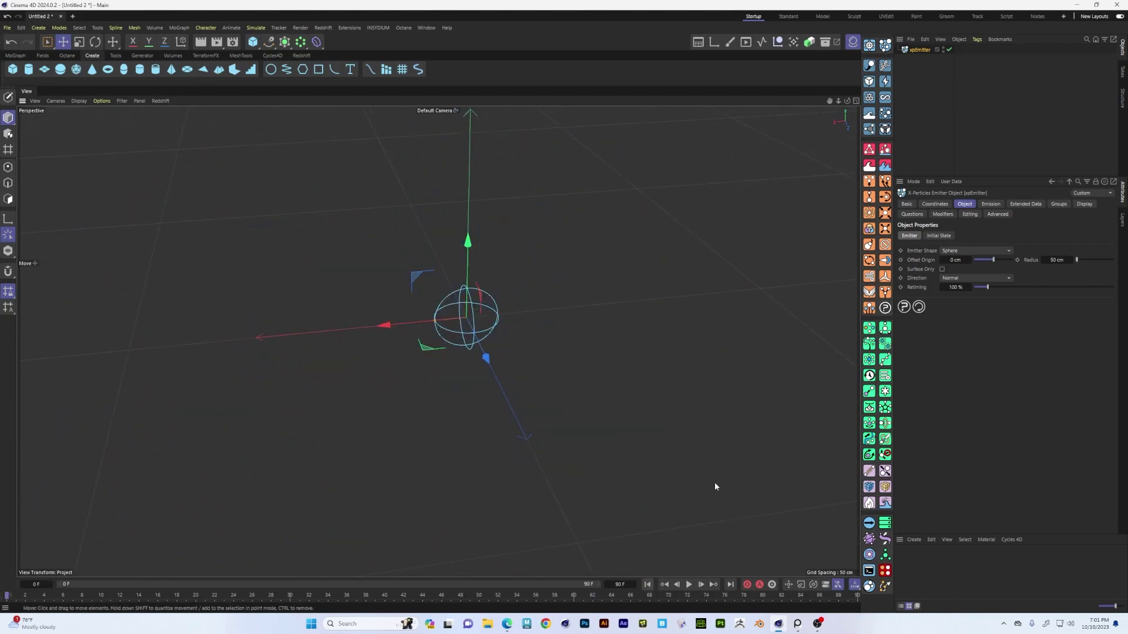
Step: Set the emitter shape to Box, preview the particles leaving its faces and rewind to frame 0
{"action": "left_click", "coordinate": [986, 251]}
{"action": "left_click", "coordinate": [980, 303]}
{"action": "left_click_drag", "start_coordinate": [498, 325], "coordinate": [529, 320], "text": "alt"}
{"action": "left_click", "coordinate": [689, 585]}
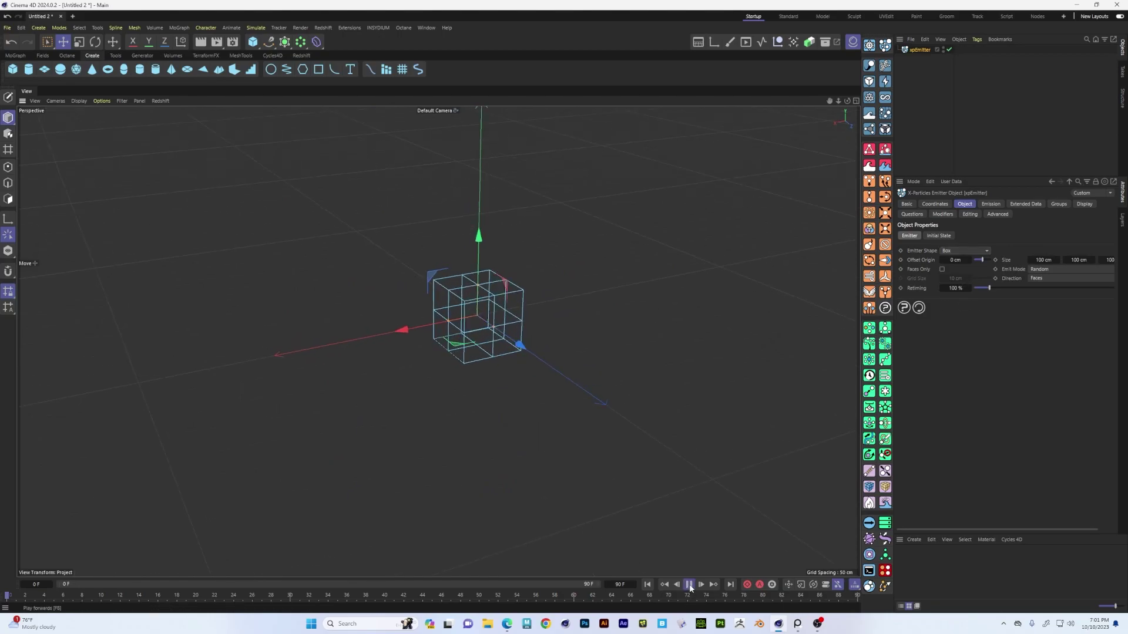
{"action": "left_click_drag", "start_coordinate": [521, 450], "coordinate": [507, 368], "text": "alt"}
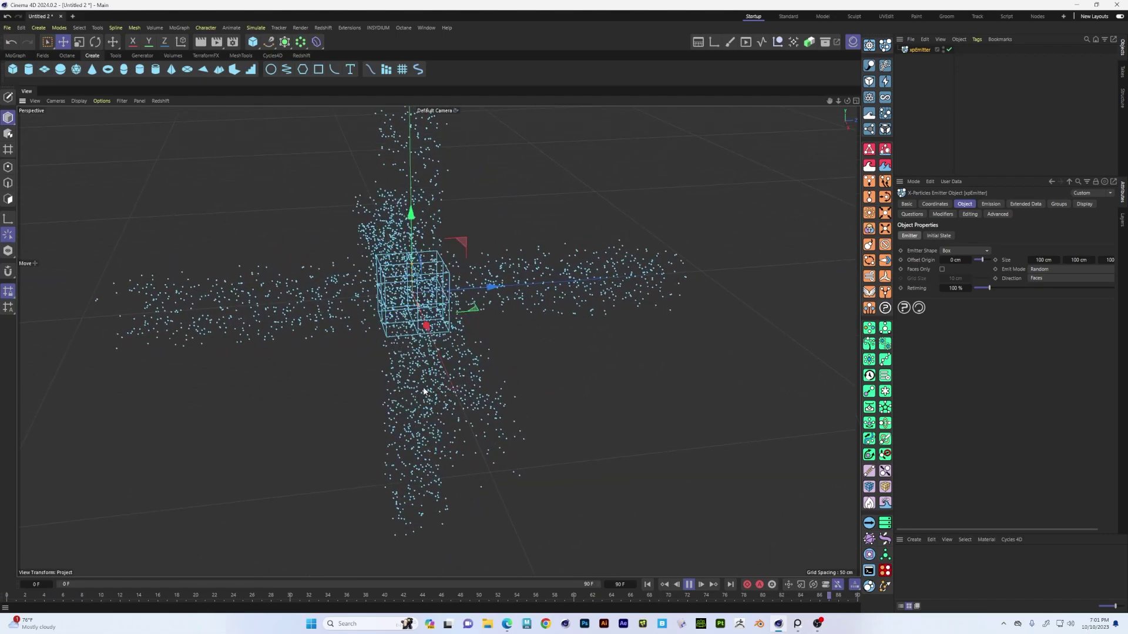
{"action": "left_click", "coordinate": [689, 585]}
{"action": "left_click_drag", "start_coordinate": [482, 376], "coordinate": [361, 380], "text": "alt"}
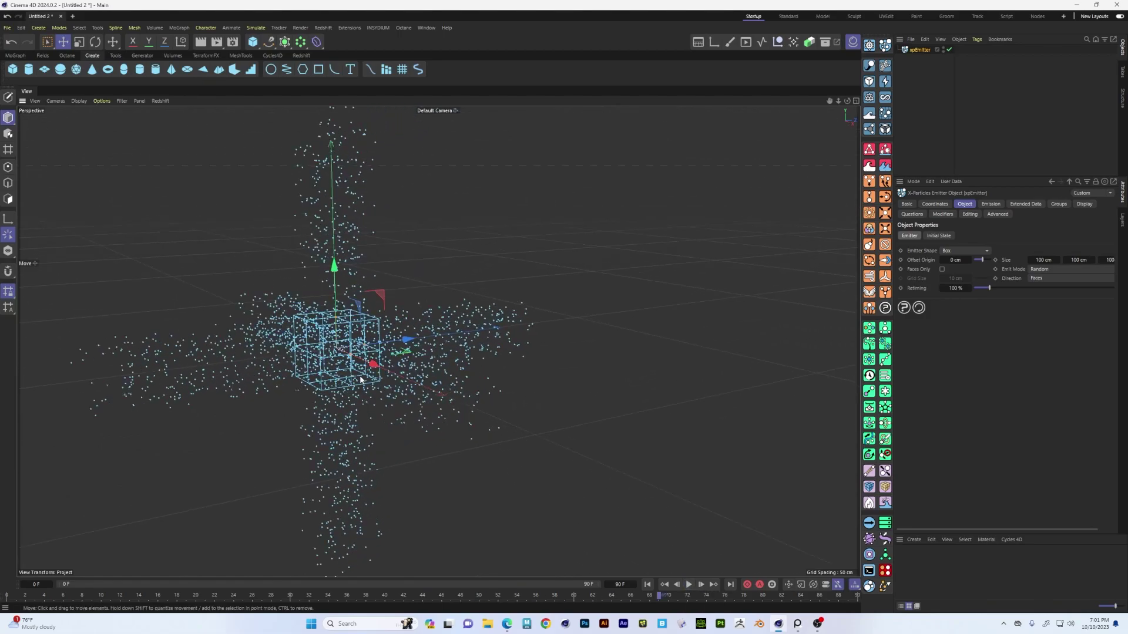
{"action": "left_click", "coordinate": [647, 584]}
{"action": "left_click_drag", "start_coordinate": [453, 440], "coordinate": [358, 423], "text": "alt"}
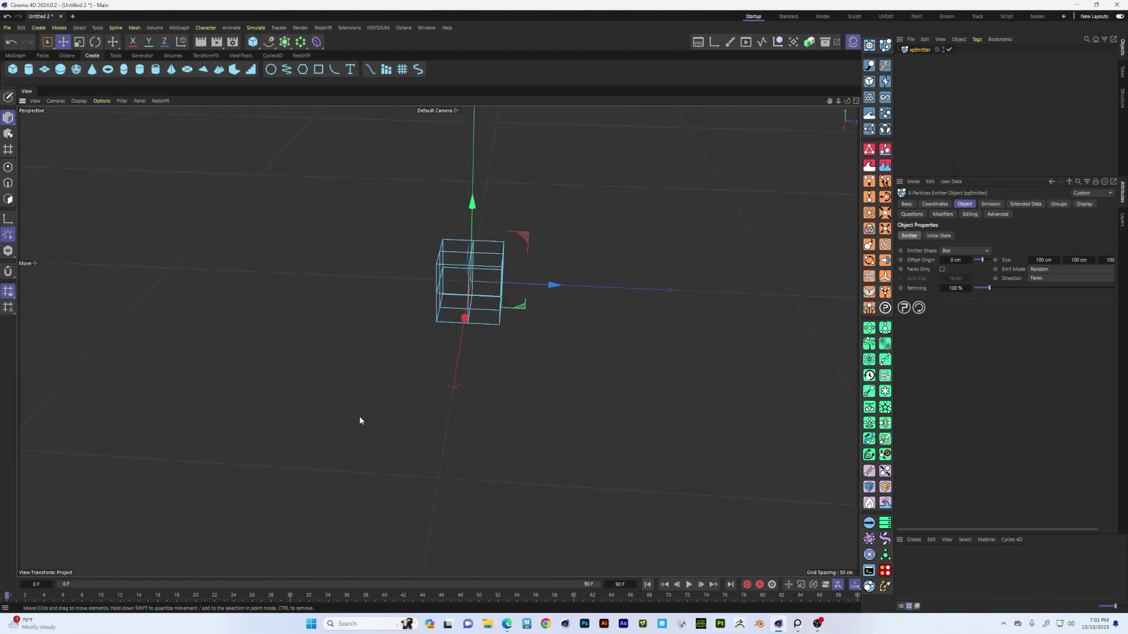
Step: Enlarge the box emitter to about 1469 x 773 x 932 cm
{"action": "left_click_drag", "start_coordinate": [516, 284], "coordinate": [105, 438]}
{"action": "left_click_drag", "start_coordinate": [617, 443], "coordinate": [666, 132], "text": "alt"}
{"action": "left_click_drag", "start_coordinate": [639, 521], "coordinate": [511, 453], "text": "alt"}
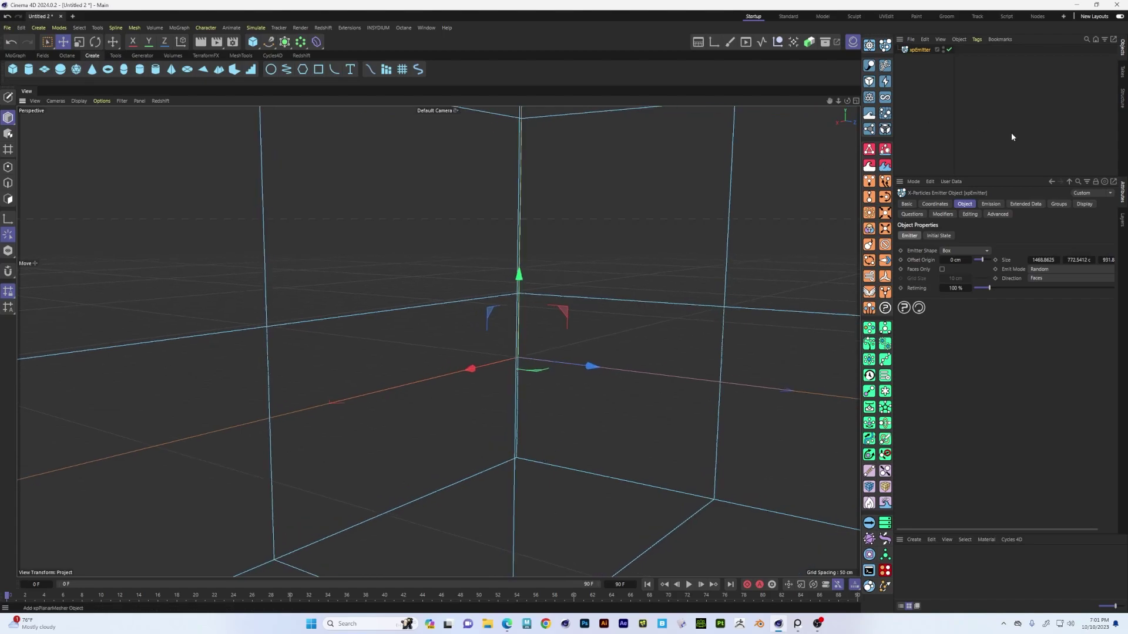
Step: Set the emitter's particle speed to 0 cm and preview the particles filling the box
{"action": "left_click", "coordinate": [992, 204]}
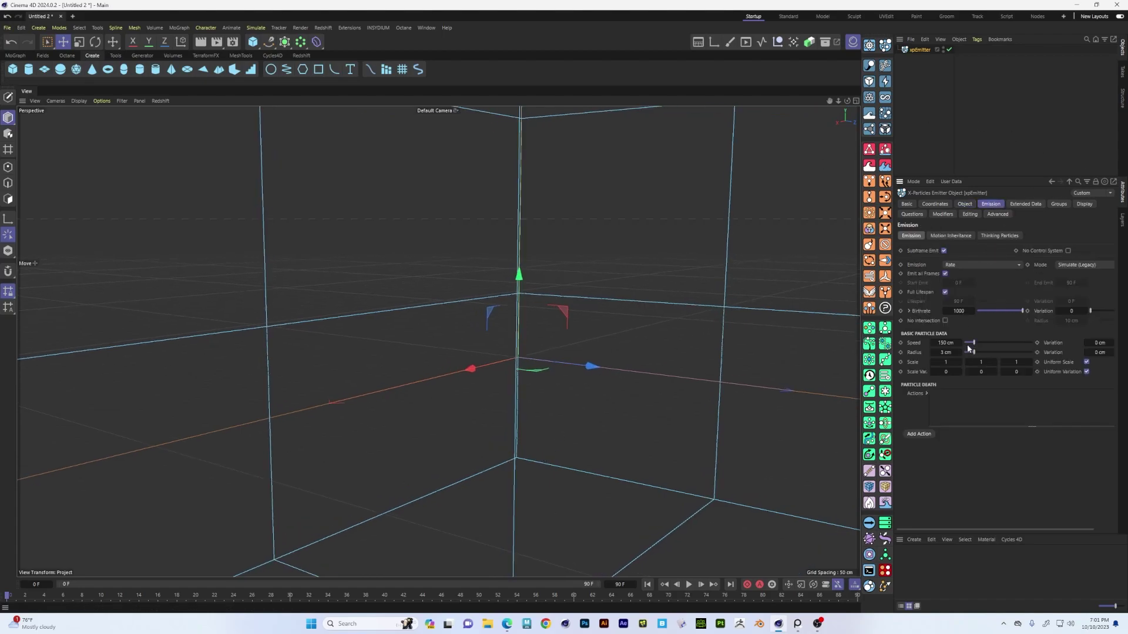
{"action": "left_click_drag", "start_coordinate": [973, 343], "coordinate": [961, 343]}
{"action": "left_click_drag", "start_coordinate": [534, 349], "coordinate": [587, 412], "text": "alt"}
{"action": "left_click", "coordinate": [690, 586]}
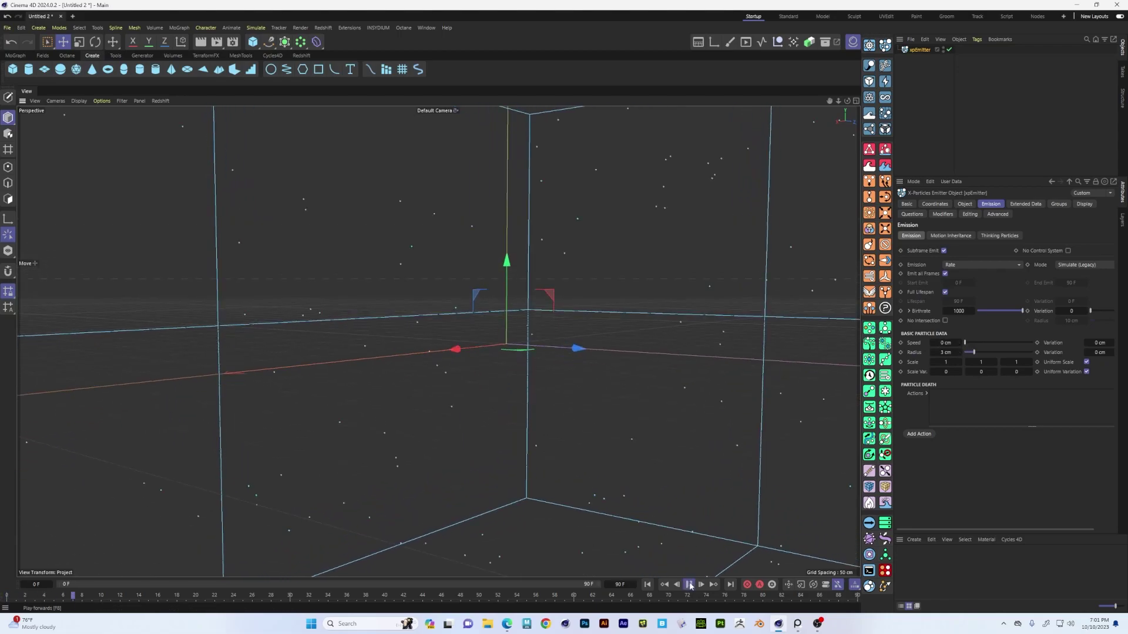
{"action": "left_click", "coordinate": [689, 585]}
{"action": "left_click_drag", "start_coordinate": [541, 376], "coordinate": [615, 402], "text": "alt"}
{"action": "left_click_drag", "start_coordinate": [548, 364], "coordinate": [475, 373], "text": "alt"}
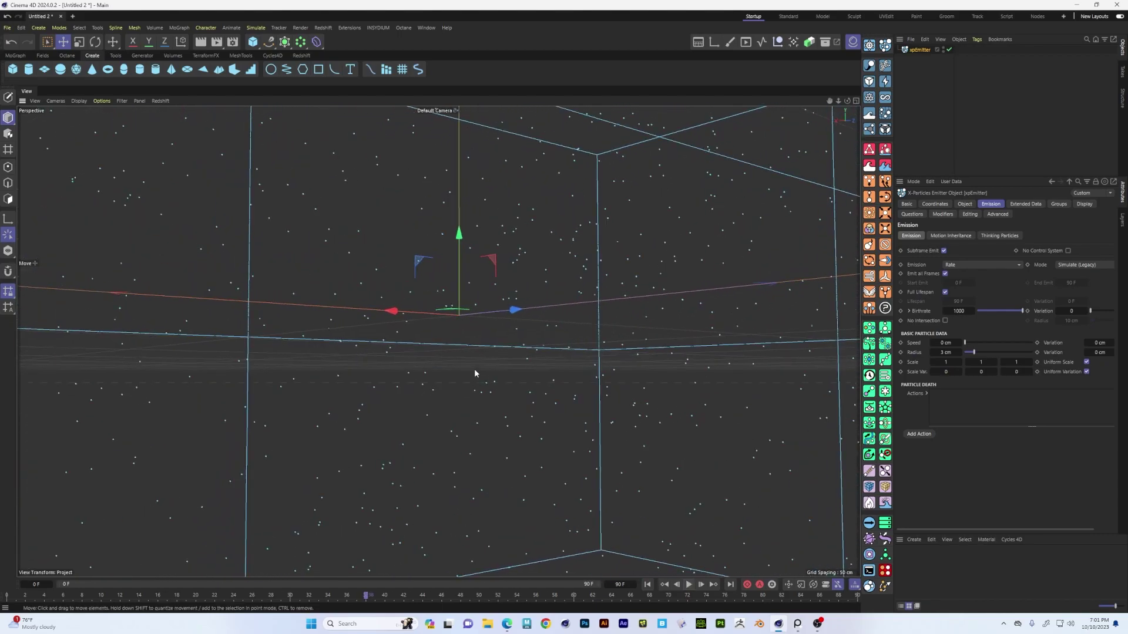
Step: Add an nsTurbulence modifier and play the simulation from the start to preview its effect on the particles
{"action": "left_click", "coordinate": [885, 186]}
{"action": "mouse_move", "coordinate": [604, 321]}
{"action": "left_mouse_down", "text": "alt"}
{"action": "mouse_move", "coordinate": [592, 294]}
{"action": "mouse_move", "coordinate": [596, 323]}
{"action": "left_mouse_up", "text": "alt"}
{"action": "left_click", "coordinate": [647, 585]}
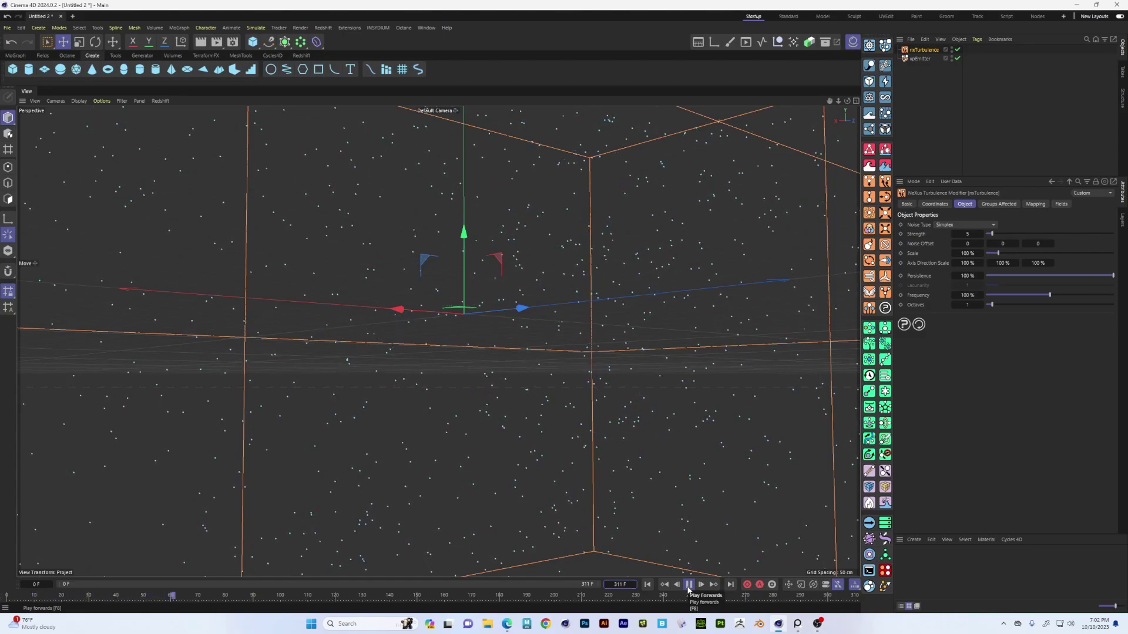
{"action": "left_click", "coordinate": [688, 585]}
{"action": "scroll", "coordinate": [499, 338], "scroll_direction": "down", "scroll_amount": 10}
{"action": "right_click_drag", "start_coordinate": [287, 303], "coordinate": [396, 304], "text": "alt"}
{"action": "left_click_drag", "start_coordinate": [396, 305], "coordinate": [500, 345], "text": "alt"}
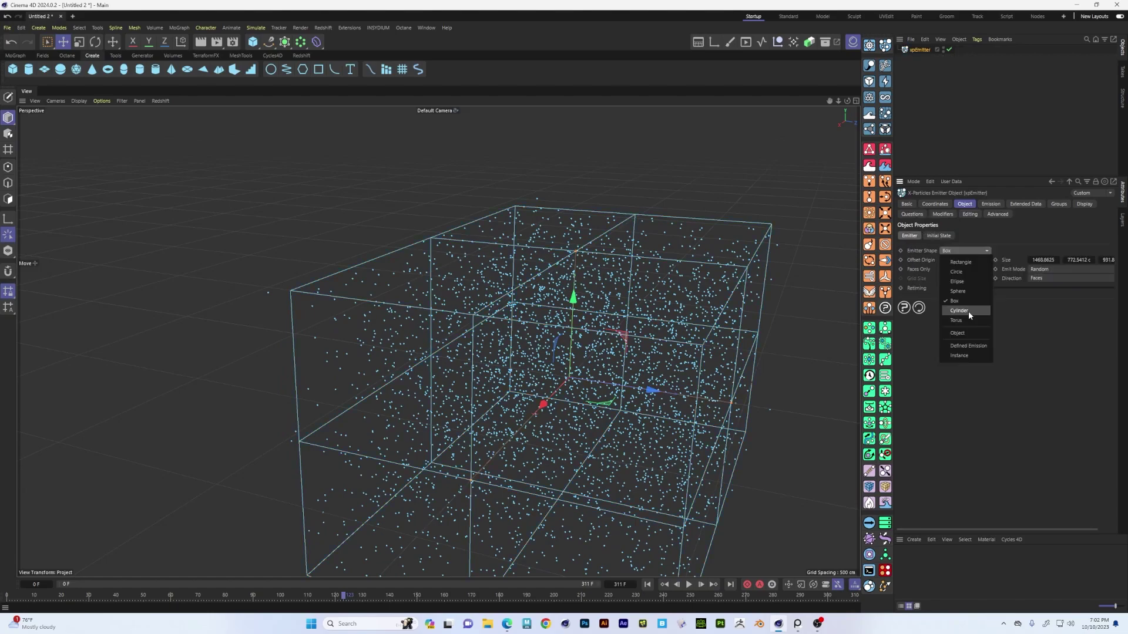
Step: Set the emitter shape to Cylinder and rewind the animation to frame 0
{"action": "left_click", "coordinate": [968, 311]}
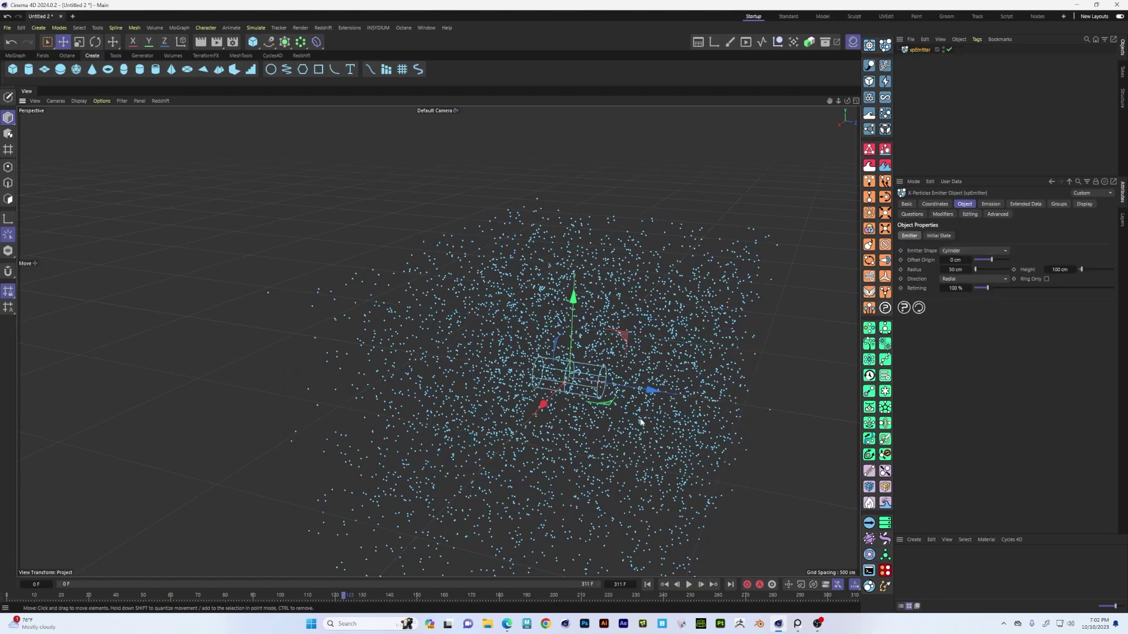
{"action": "left_click", "coordinate": [647, 584]}
{"action": "right_click_drag", "start_coordinate": [546, 382], "coordinate": [661, 379], "text": "alt"}
{"action": "left_click_drag", "start_coordinate": [661, 379], "coordinate": [541, 428], "text": "alt"}
{"action": "middle_click_drag", "start_coordinate": [540, 428], "coordinate": [545, 354], "text": "alt"}
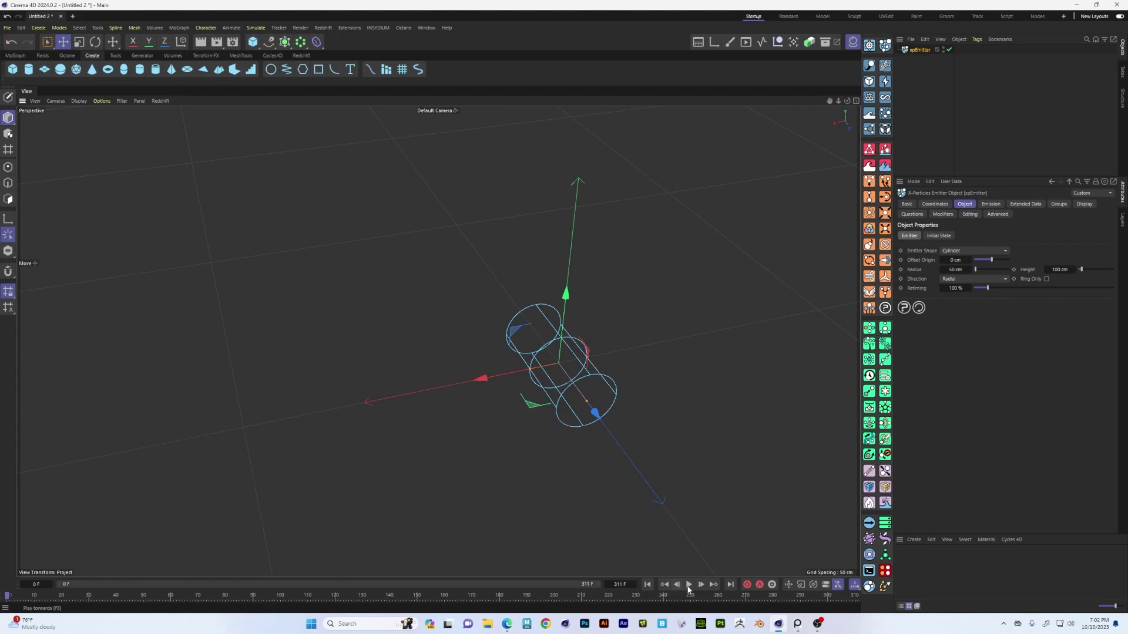
{"action": "left_click", "coordinate": [649, 584]}
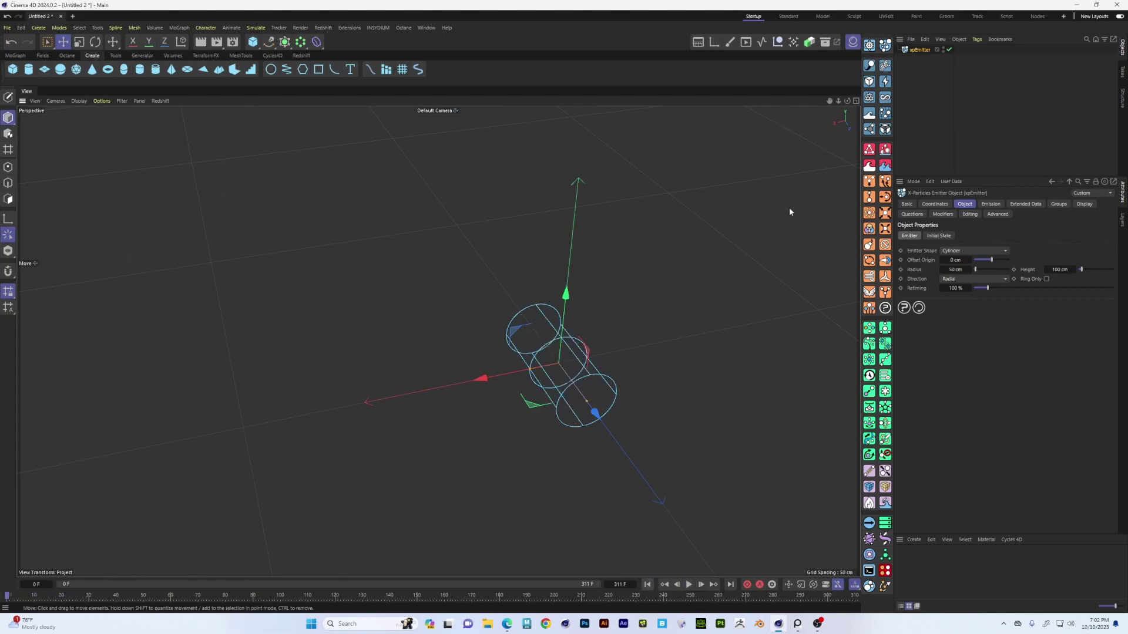
Step: Set the emitter's particle speed to 150 cm, preview the emission from the cylinder, and rewind to frame 0
{"action": "left_click", "coordinate": [990, 204]}
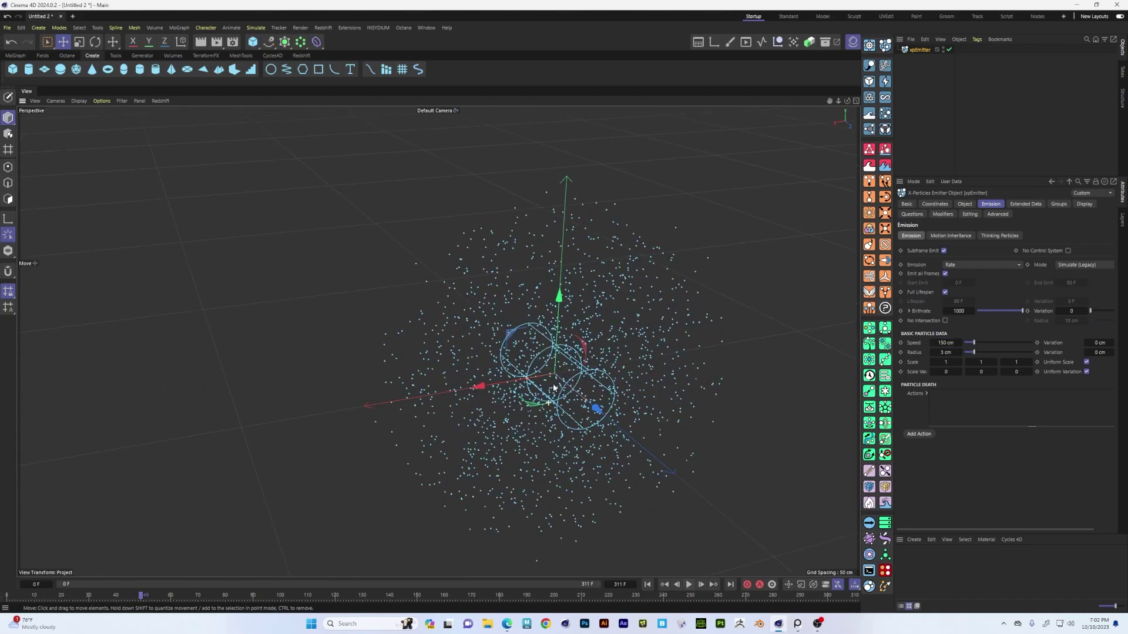
{"action": "left_click_drag", "start_coordinate": [484, 395], "coordinate": [682, 586], "text": "alt"}
{"action": "left_click", "coordinate": [648, 584]}
Step: Flatten the cylinder emitter into a thin ring, preview its radial emission, and rewind to the start
{"action": "left_click_drag", "start_coordinate": [472, 430], "coordinate": [513, 406], "text": "alt"}
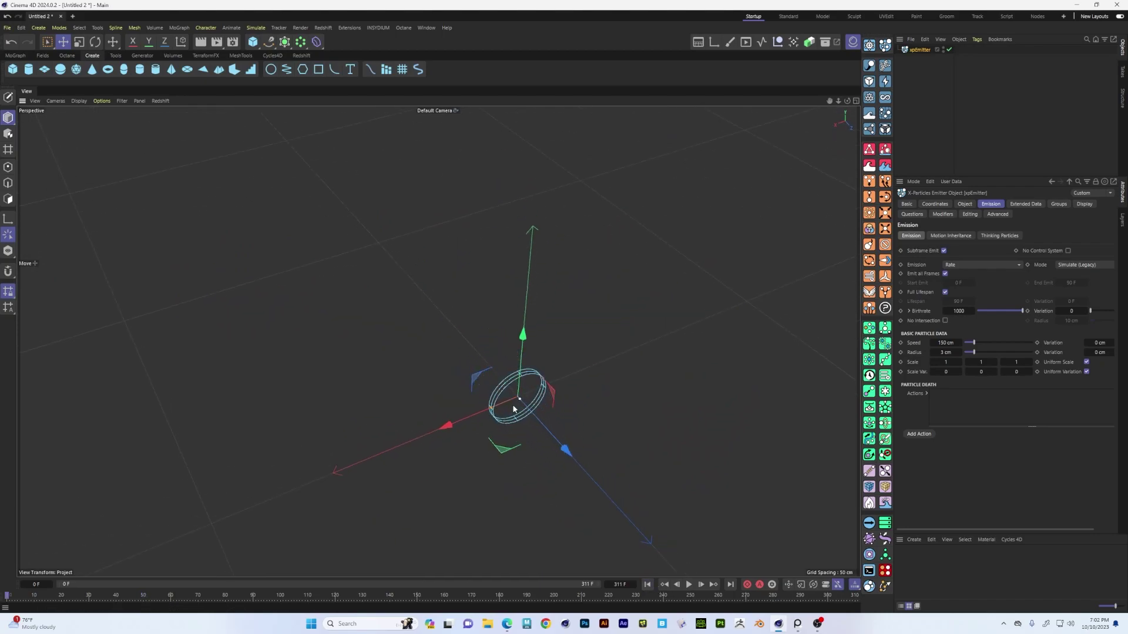
{"action": "left_click_drag", "start_coordinate": [564, 498], "coordinate": [547, 463], "text": "alt"}
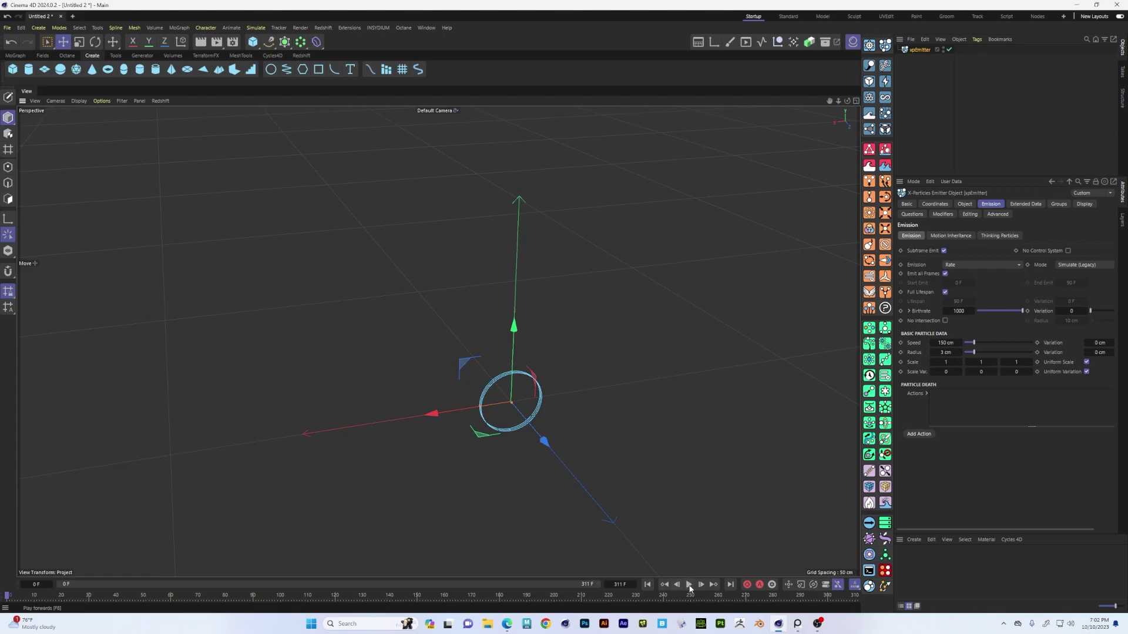
{"action": "left_click", "coordinate": [691, 586]}
{"action": "left_click", "coordinate": [648, 585]}
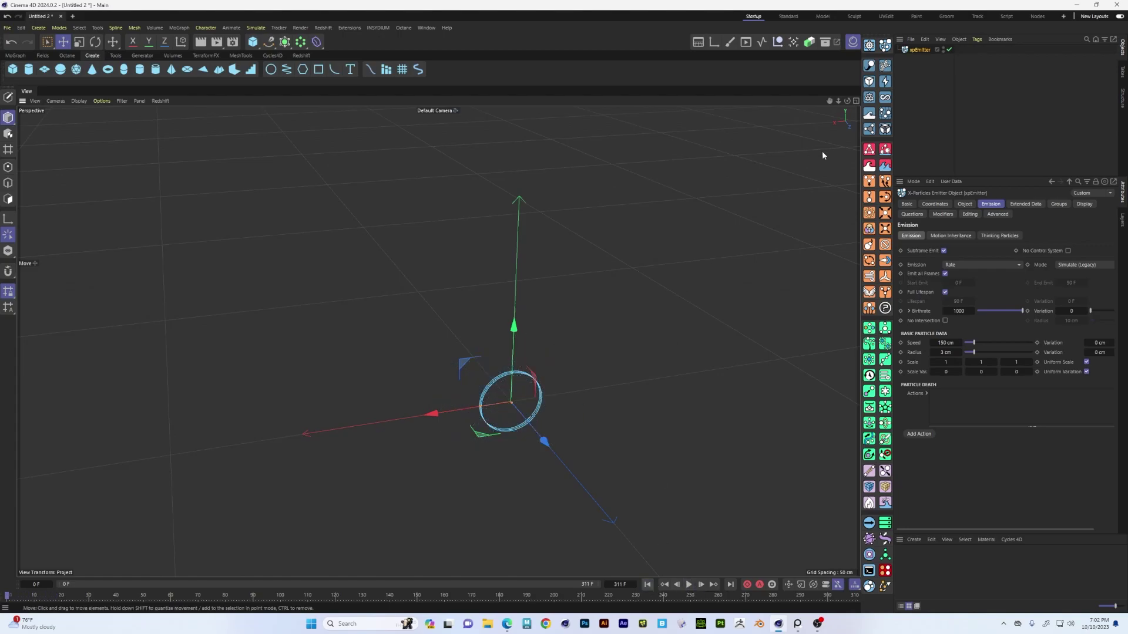
Step: Add an xpTrail object for the emitter, play the simulation to inspect the particle trails, and rewind
{"action": "left_click", "coordinate": [869, 69]}
{"action": "left_click_drag", "start_coordinate": [611, 448], "coordinate": [536, 383], "text": "alt"}
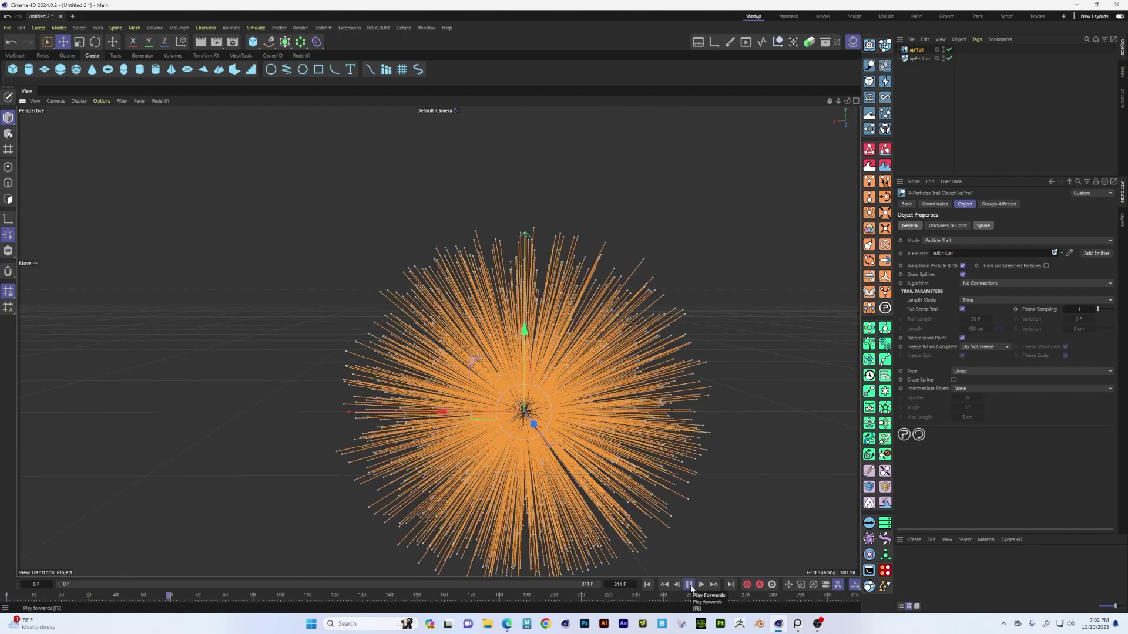
{"action": "left_click", "coordinate": [689, 586]}
{"action": "left_click_drag", "start_coordinate": [576, 429], "coordinate": [345, 413], "text": "alt"}
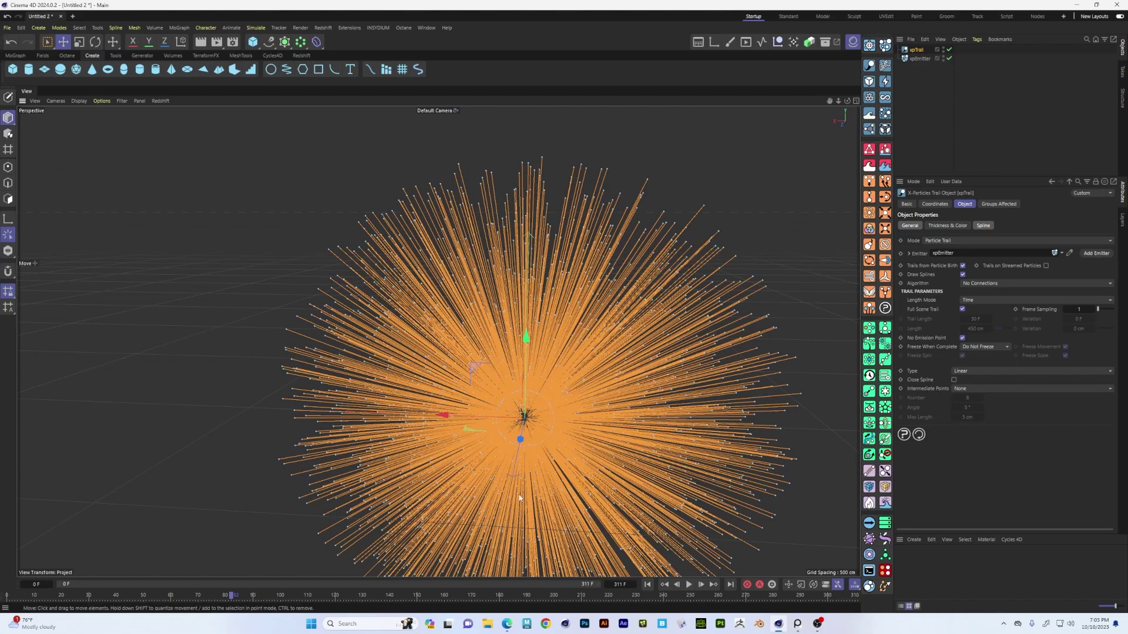
{"action": "left_click_drag", "start_coordinate": [534, 505], "coordinate": [617, 540], "text": "alt"}
{"action": "left_click", "coordinate": [648, 586]}
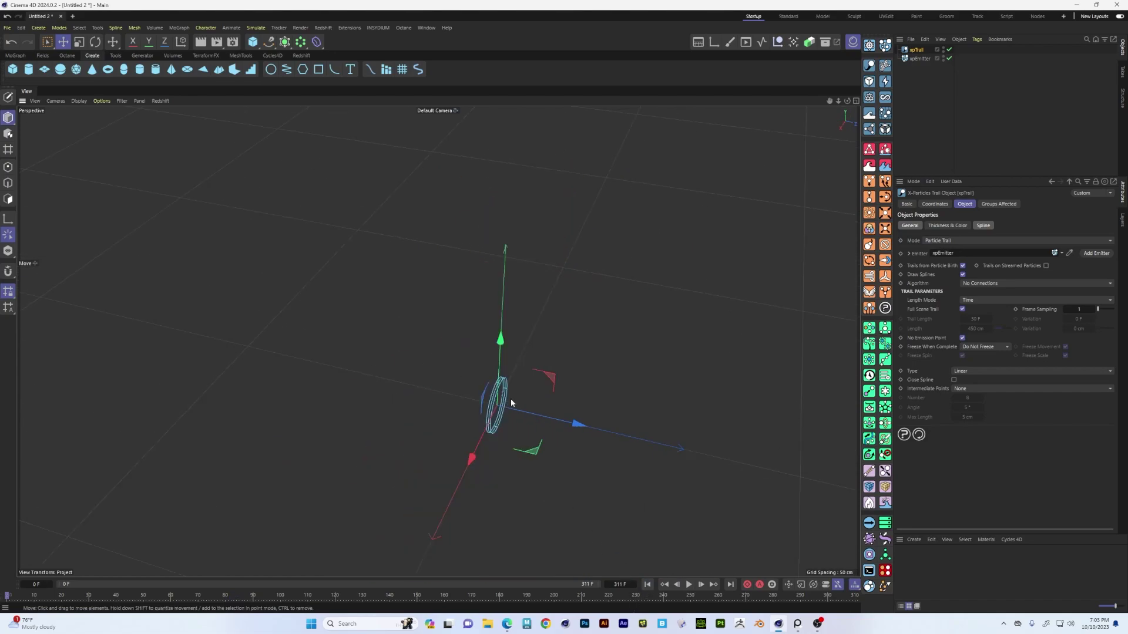
Step: Enlarge the cylinder emitter's radius and its height to about 149 cm, and preview the resulting particle trails
{"action": "left_click", "coordinate": [922, 59]}
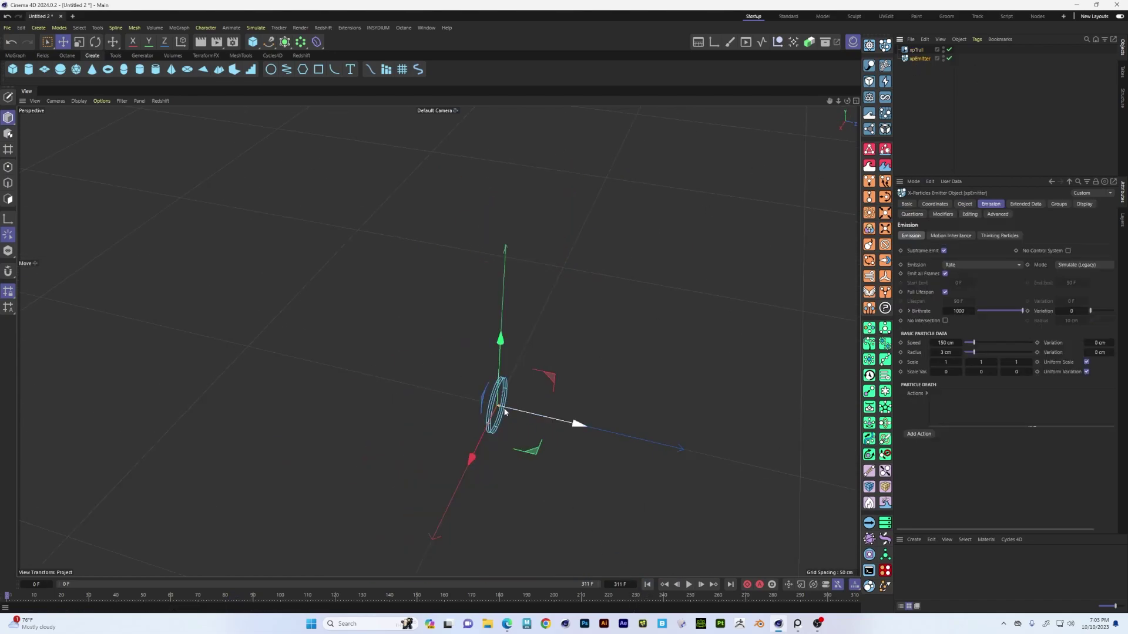
{"action": "left_click_drag", "start_coordinate": [505, 410], "coordinate": [378, 442], "text": "alt"}
{"action": "left_click", "coordinate": [692, 584]}
{"action": "left_click", "coordinate": [695, 587]}
{"action": "left_click_drag", "start_coordinate": [429, 432], "coordinate": [490, 412], "text": "alt"}
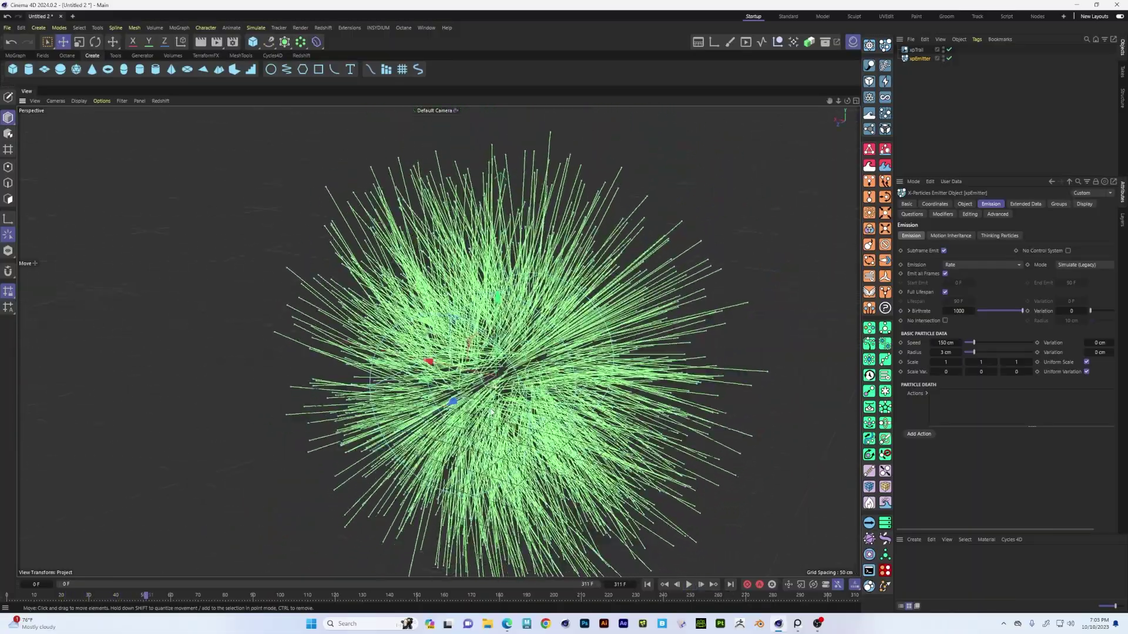
Step: Delete the xpTrail object and set the emitter shape to Torus
{"action": "left_click", "coordinate": [917, 51]}
{"action": "key", "text": "Delete"}
{"action": "left_click", "coordinate": [965, 204]}
{"action": "left_click", "coordinate": [973, 251]}
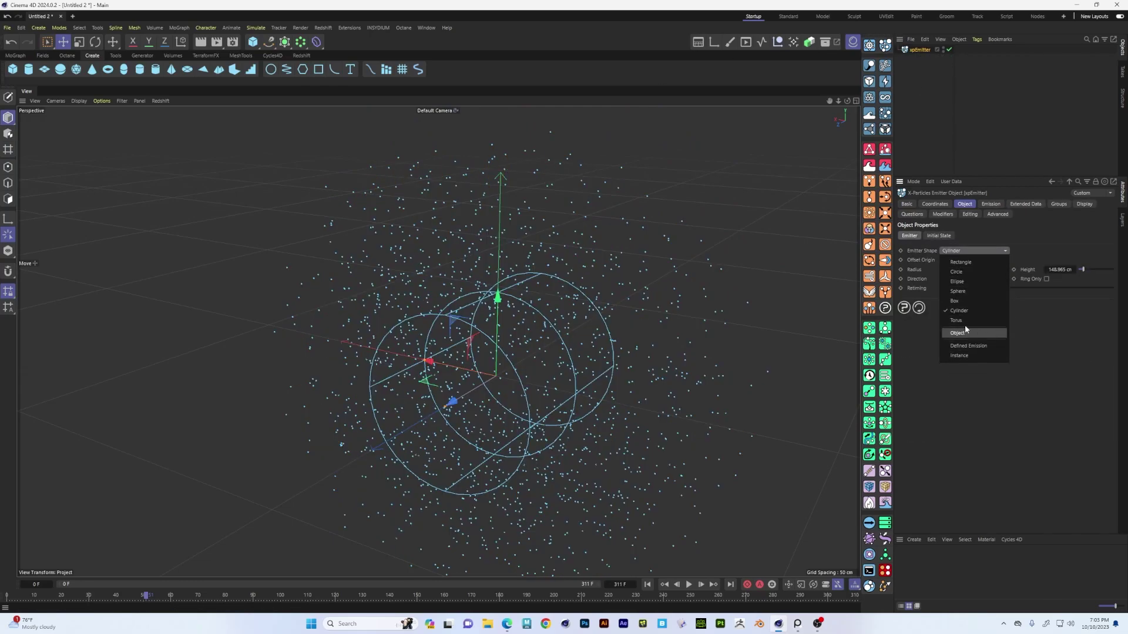
{"action": "left_click", "coordinate": [971, 320]}
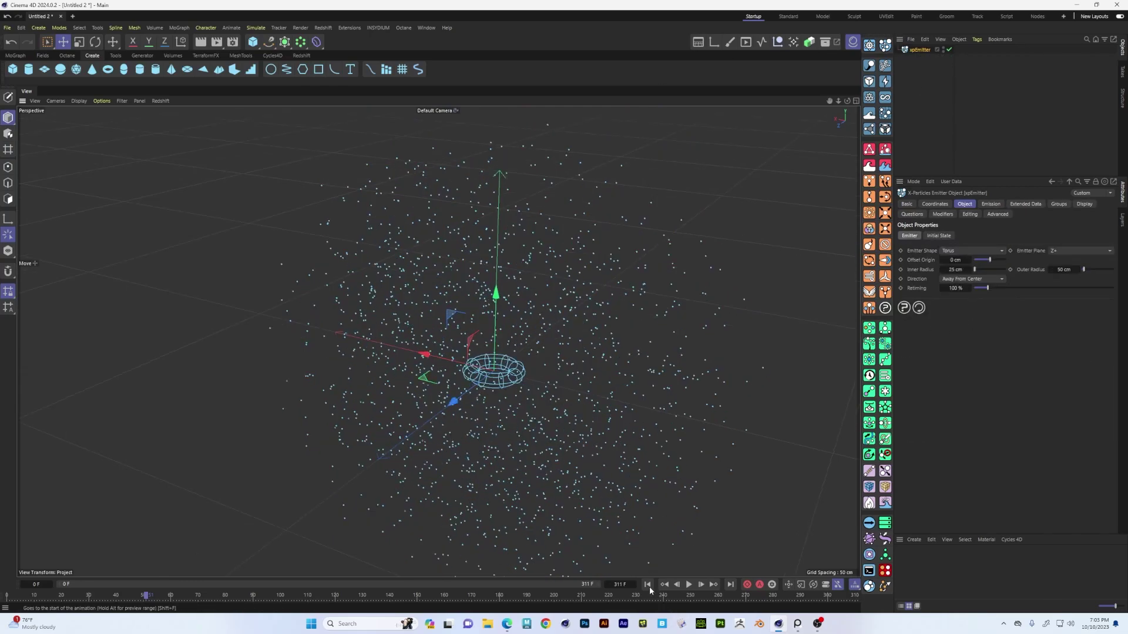
Step: Rewind to frame 0 and briefly play the simulation to preview the particles leaving the torus emitter
{"action": "scroll", "coordinate": [587, 383], "scroll_direction": "up", "scroll_amount": 5}
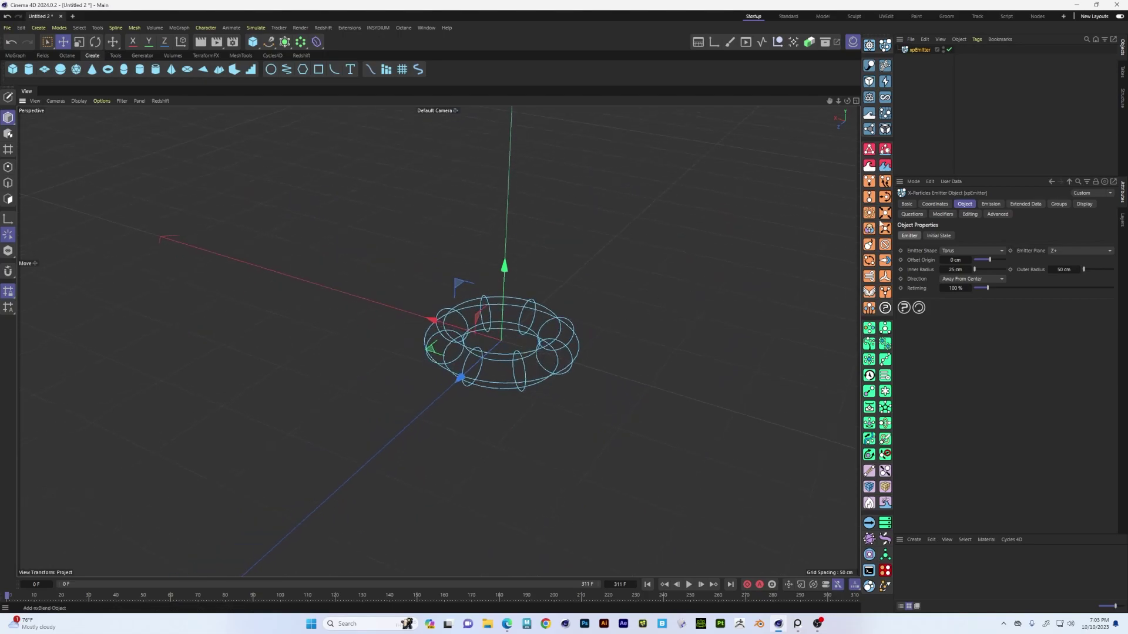
{"action": "left_click", "coordinate": [689, 585]}
{"action": "left_click", "coordinate": [689, 585]}
Step: Add an xpTrail object, play from the start to inspect the torus emitter's trails, and rewind to frame 0
{"action": "left_click", "coordinate": [881, 50]}
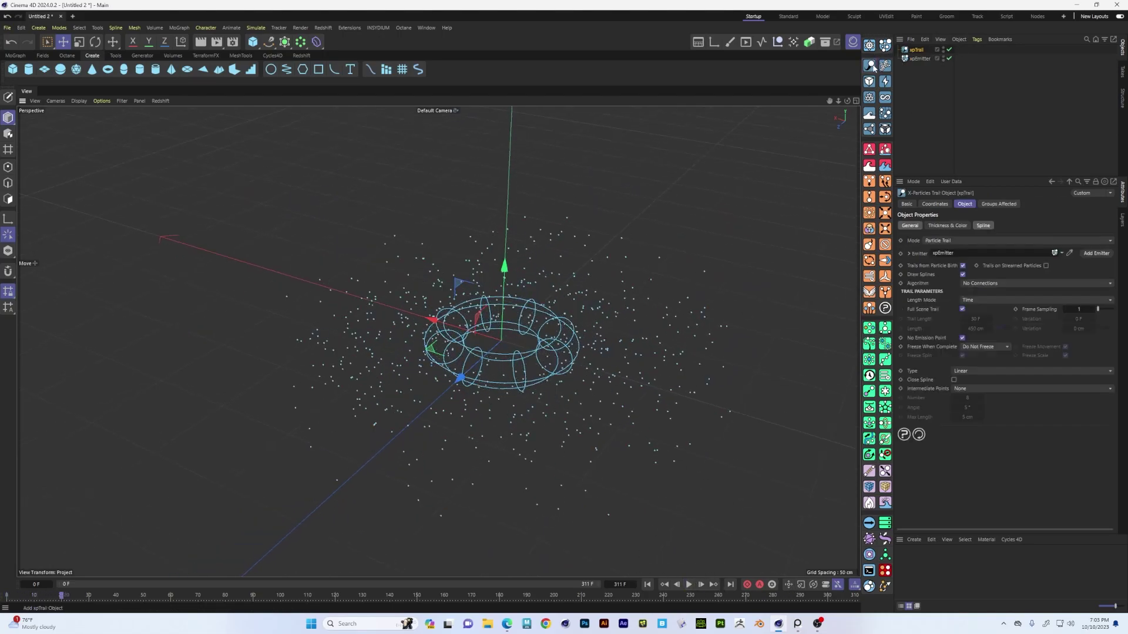
{"action": "key", "text": "shift+f"}
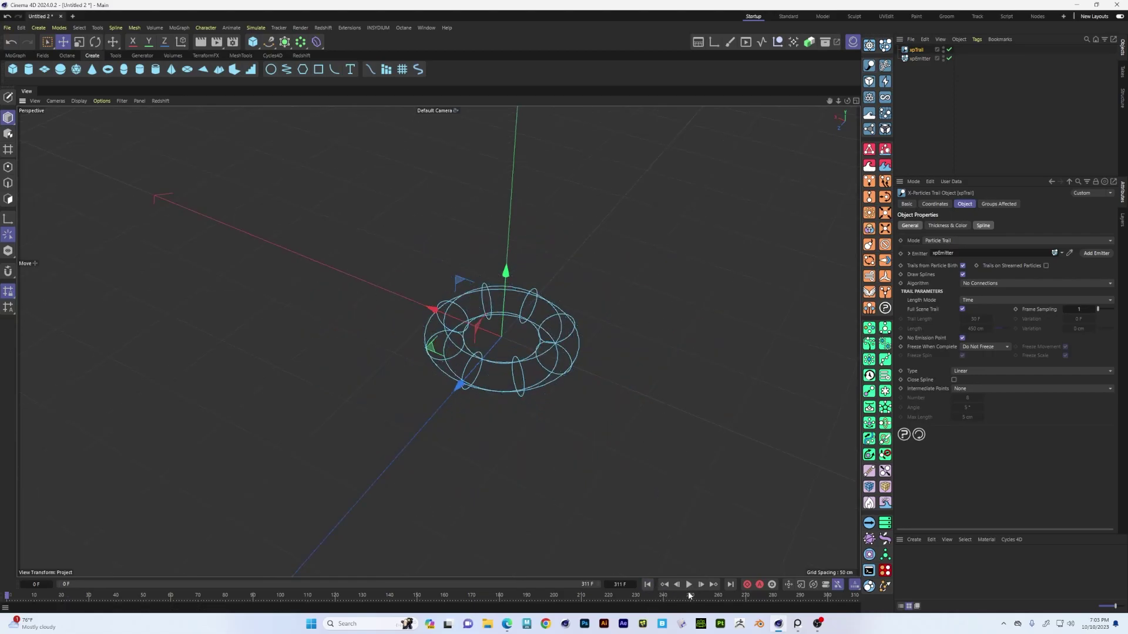
{"action": "left_click", "coordinate": [689, 585]}
{"action": "left_click_drag", "start_coordinate": [537, 468], "coordinate": [479, 391], "text": "alt"}
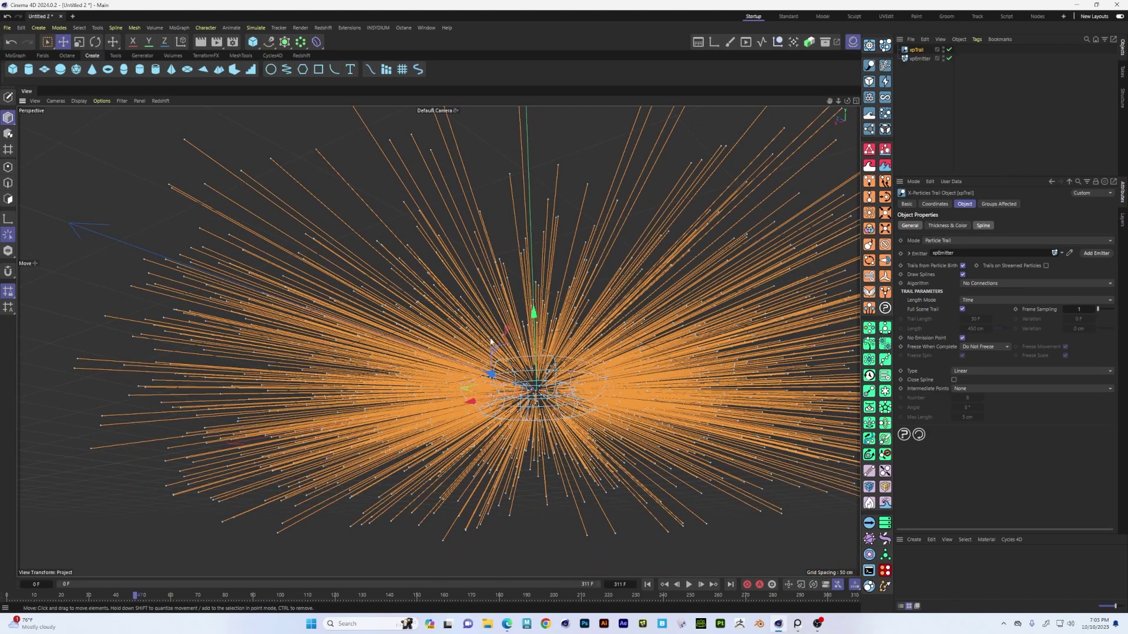
{"action": "left_click_drag", "start_coordinate": [488, 336], "coordinate": [502, 383], "text": "alt"}
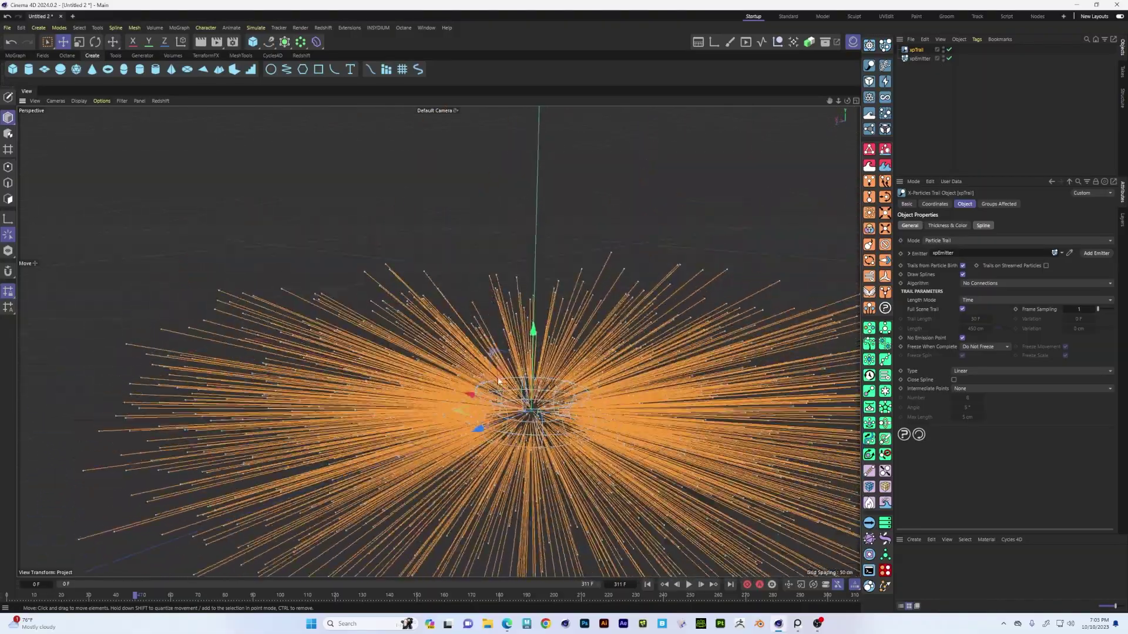
{"action": "left_click_drag", "start_coordinate": [527, 422], "coordinate": [528, 327], "text": "alt"}
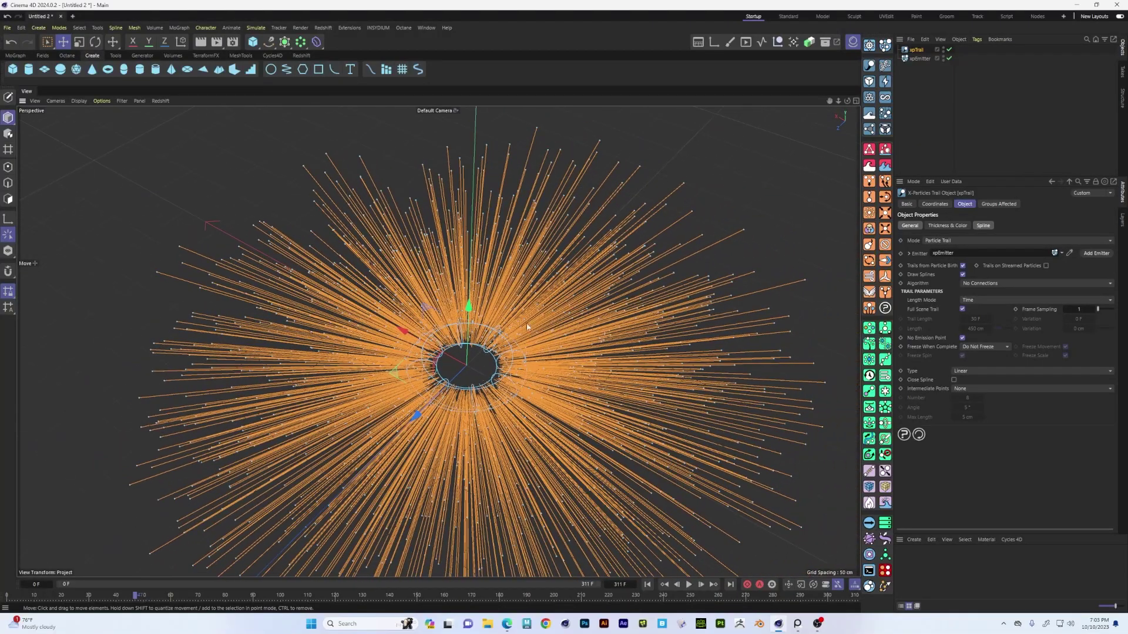
{"action": "left_click", "coordinate": [648, 584]}
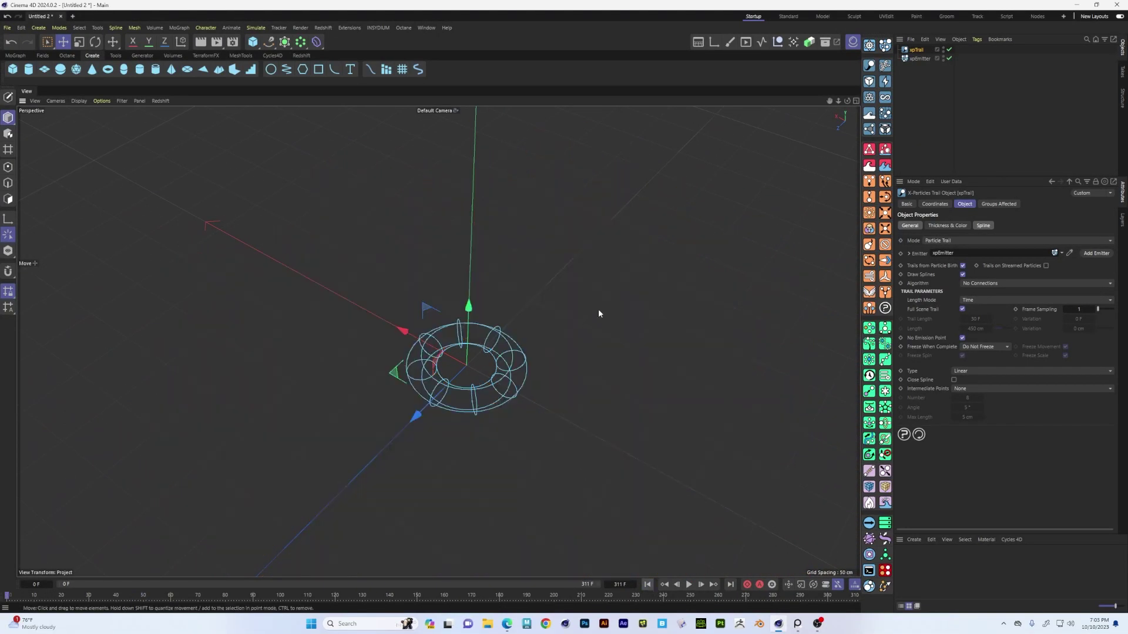
Step: Set the emitter shape to Object and assign a new Torus primitive as its source object
{"action": "left_click", "coordinate": [918, 59]}
{"action": "left_click", "coordinate": [995, 252]}
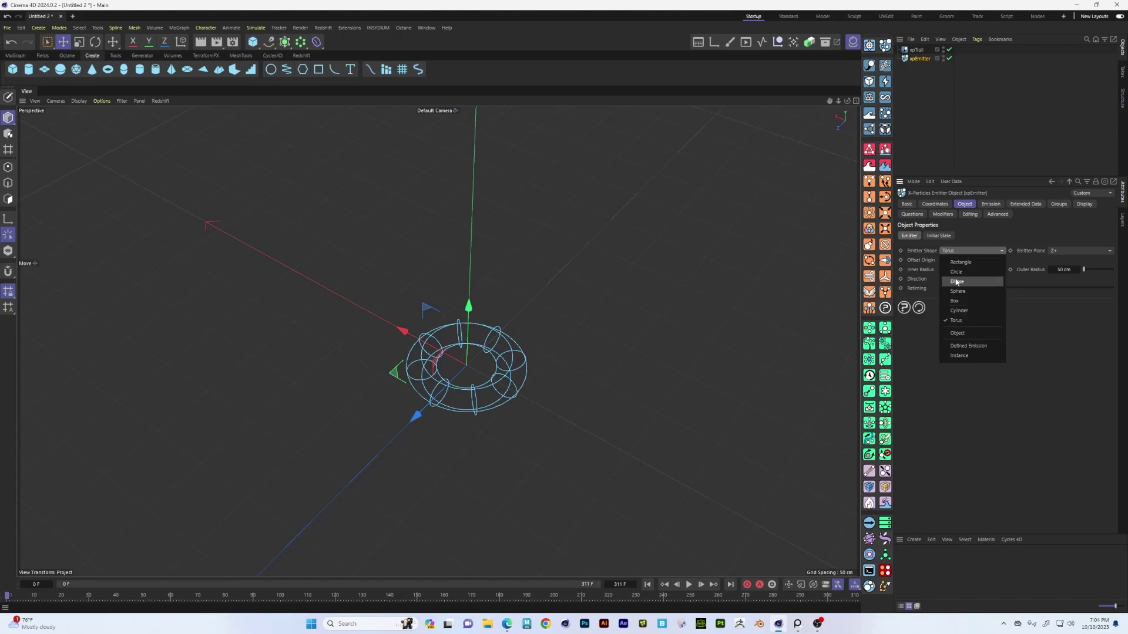
{"action": "left_click", "coordinate": [957, 334]}
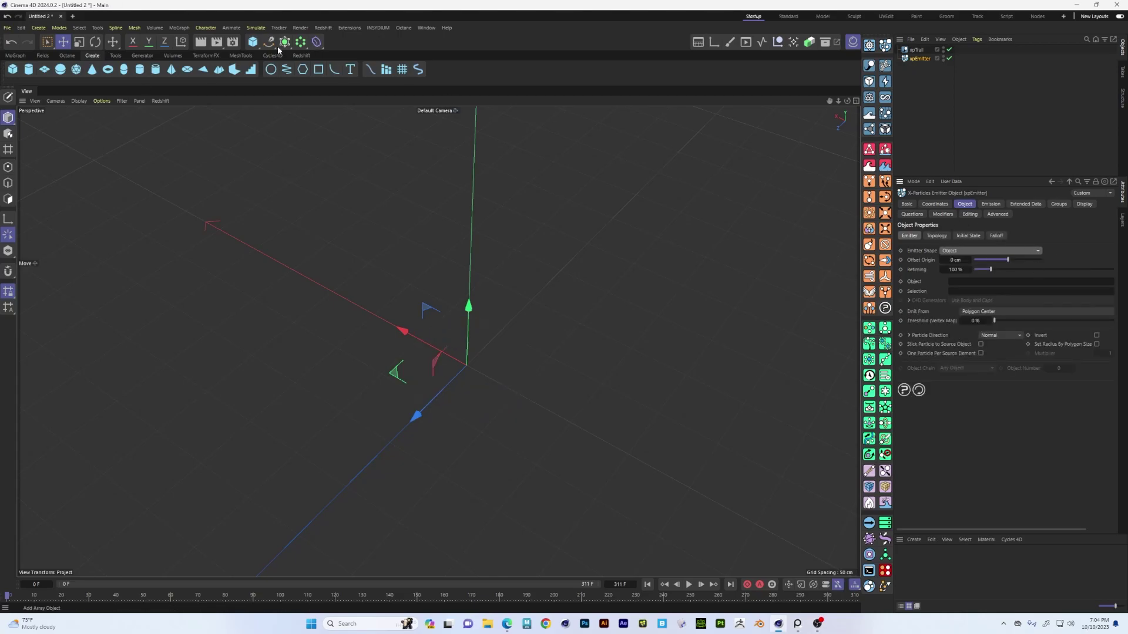
{"action": "left_click", "coordinate": [106, 71]}
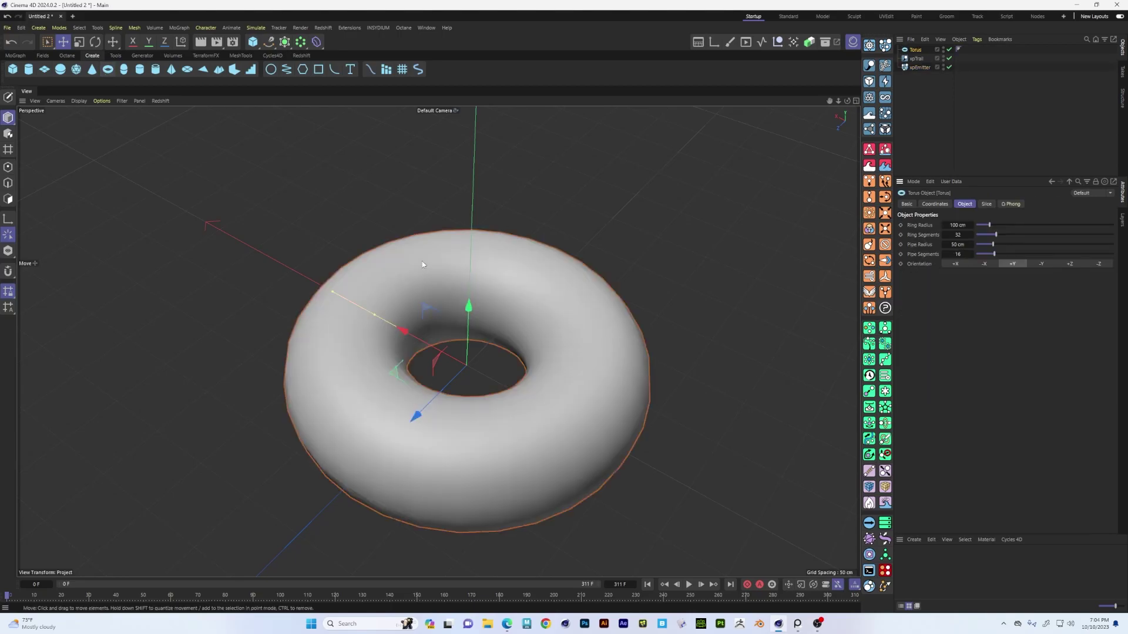
{"action": "left_click", "coordinate": [919, 69]}
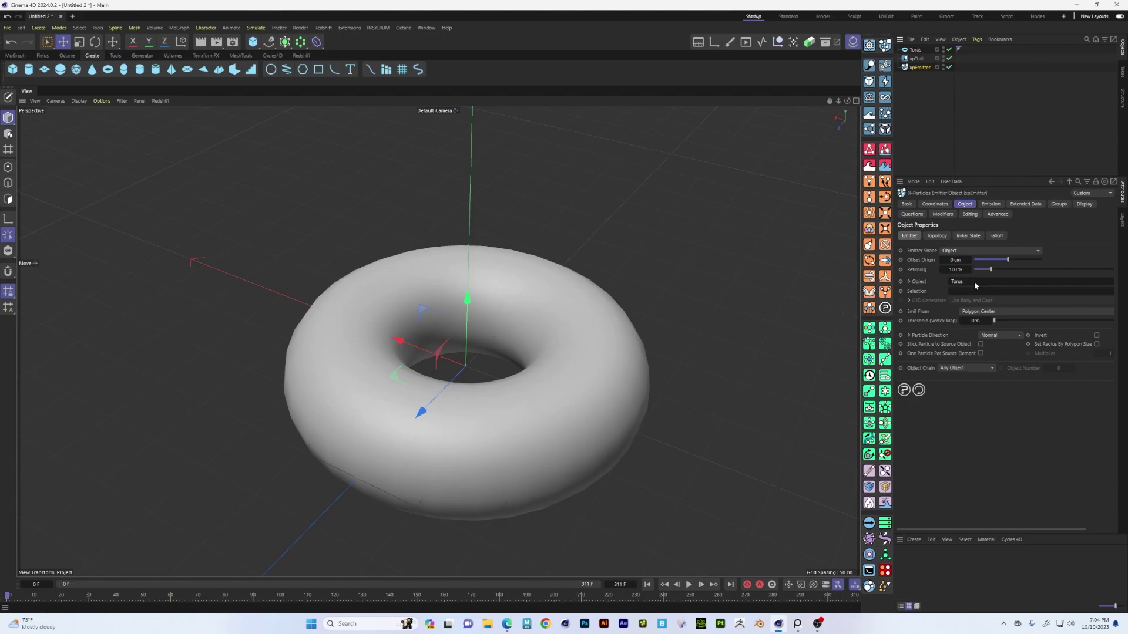
Step: Play the simulation and stop it to preview the trails emitted from the Torus object's surface
{"action": "left_click_drag", "start_coordinate": [665, 249], "coordinate": [504, 291], "text": "alt"}
{"action": "middle_click_drag", "start_coordinate": [504, 291], "coordinate": [448, 306], "text": "alt"}
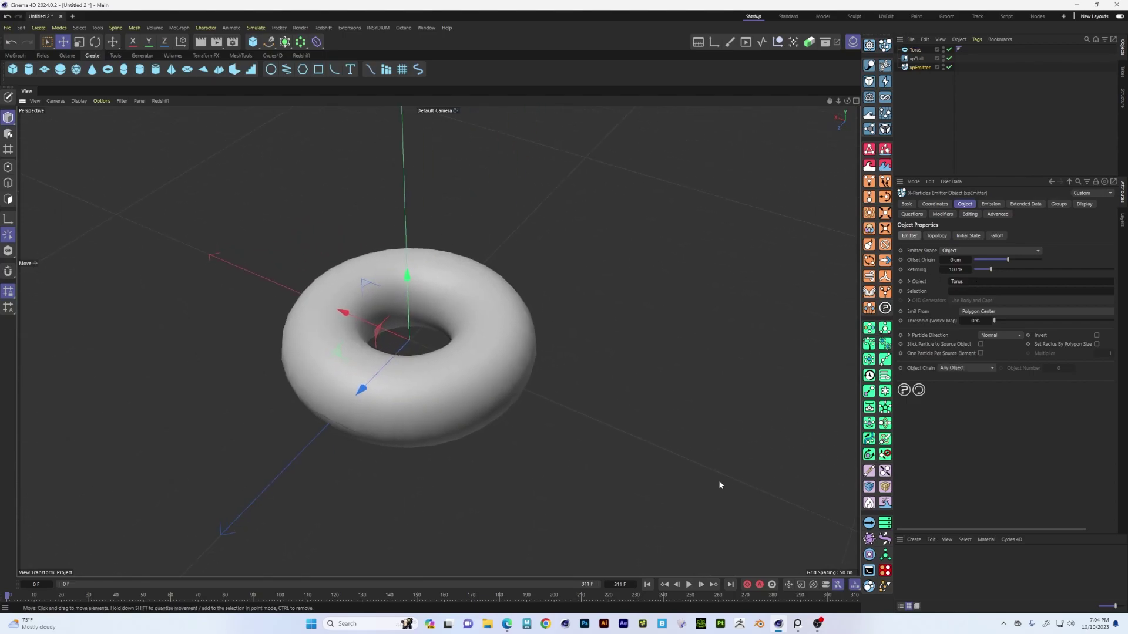
{"action": "left_click", "coordinate": [689, 585]}
{"action": "left_click", "coordinate": [690, 585]}
{"action": "left_click_drag", "start_coordinate": [389, 336], "coordinate": [408, 360], "text": "alt"}
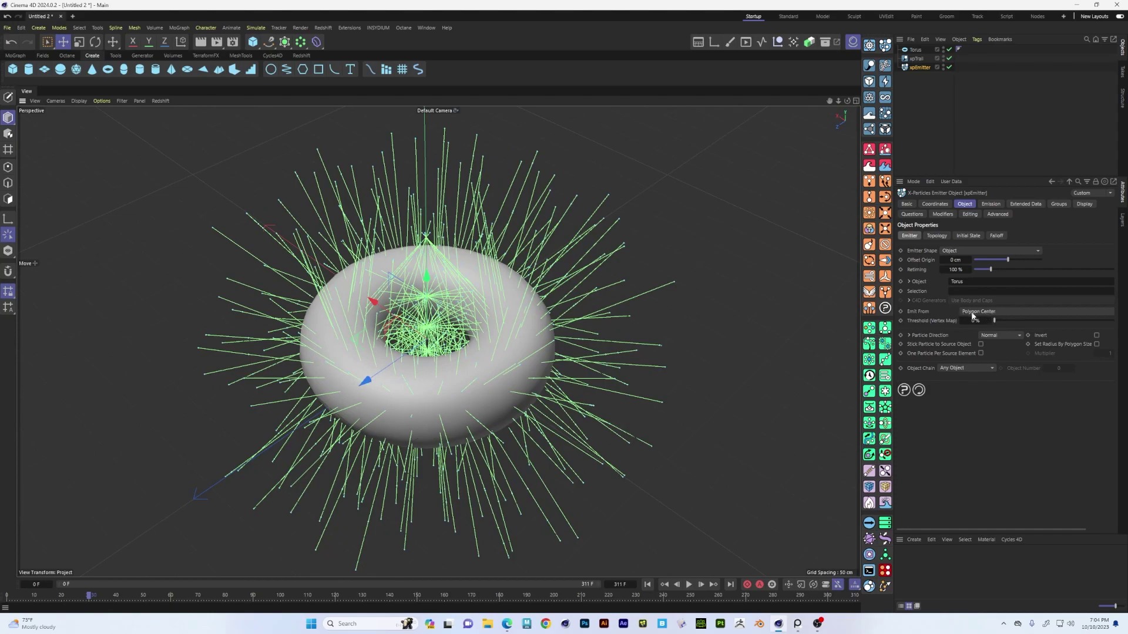
Step: Show the mesh lines on the shaded Torus and examine up close where the trails start on its polygons
{"action": "key", "text": "n"}
{"action": "key", "text": "b"}
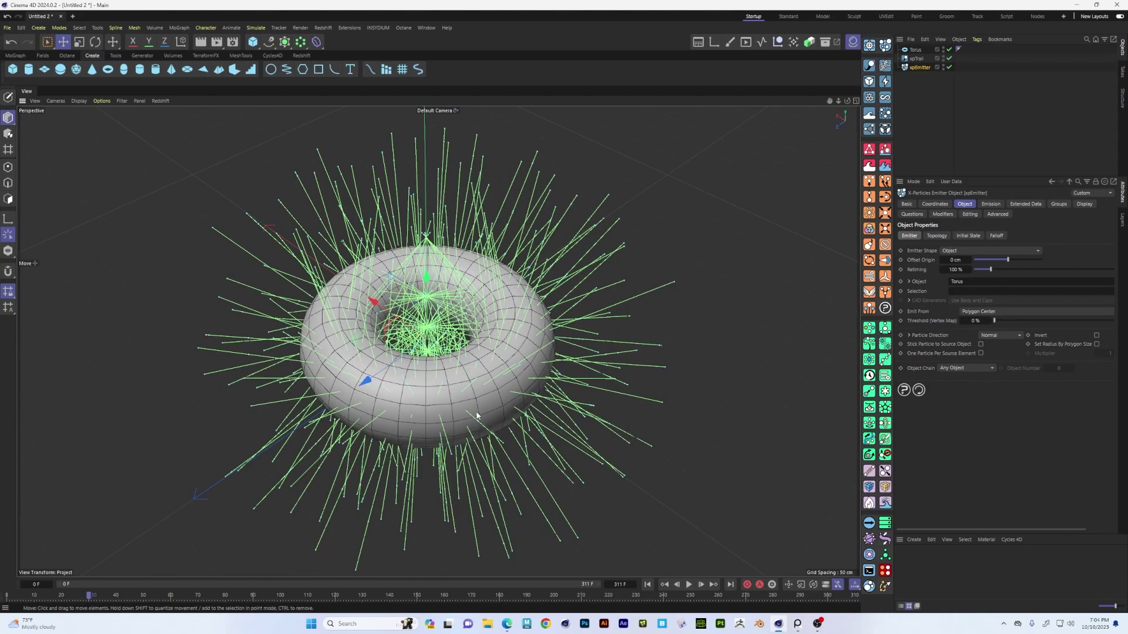
{"action": "left_click_drag", "start_coordinate": [476, 335], "coordinate": [482, 384], "text": "alt"}
{"action": "right_click_drag", "start_coordinate": [481, 384], "coordinate": [548, 430], "text": "alt"}
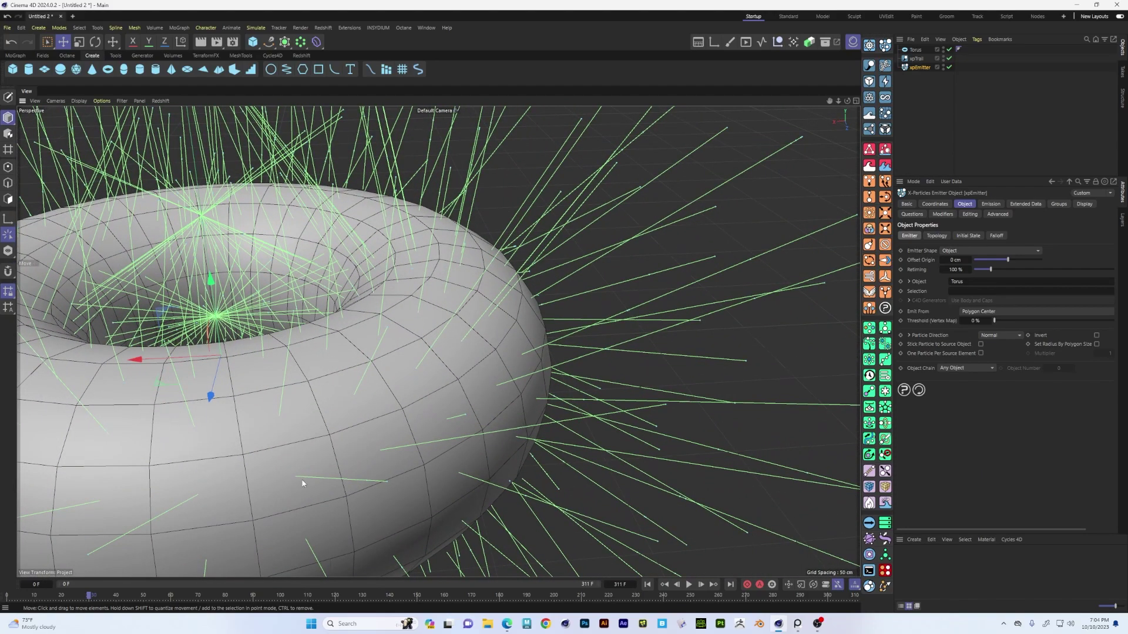
{"action": "left_click_drag", "start_coordinate": [303, 483], "coordinate": [295, 490], "text": "alt"}
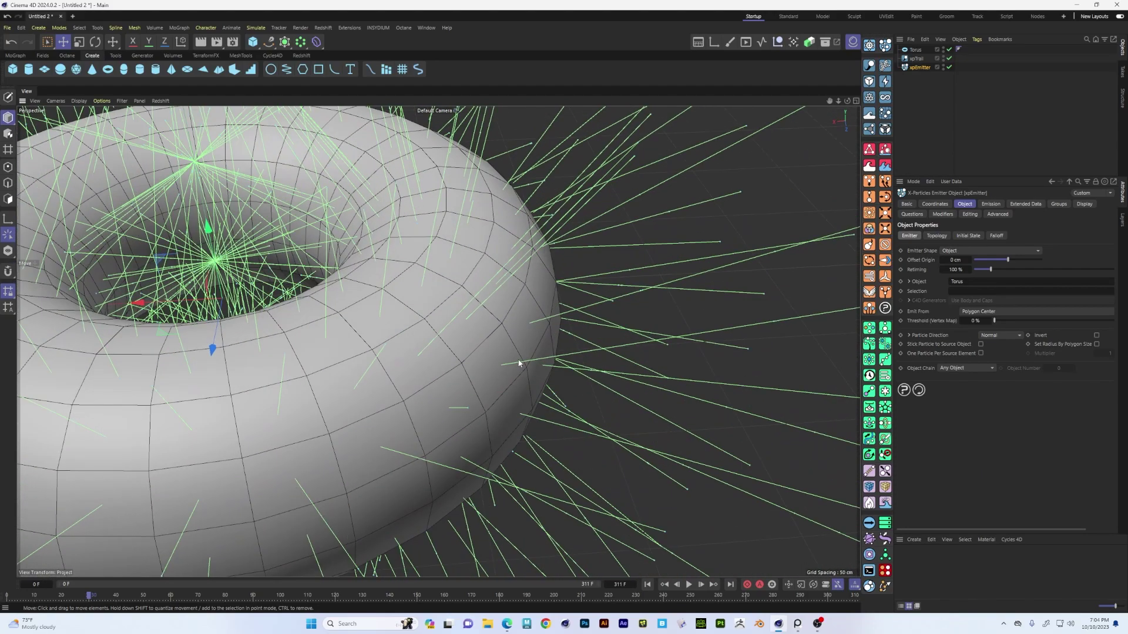
{"action": "right_click_drag", "start_coordinate": [666, 456], "coordinate": [505, 376], "text": "alt"}
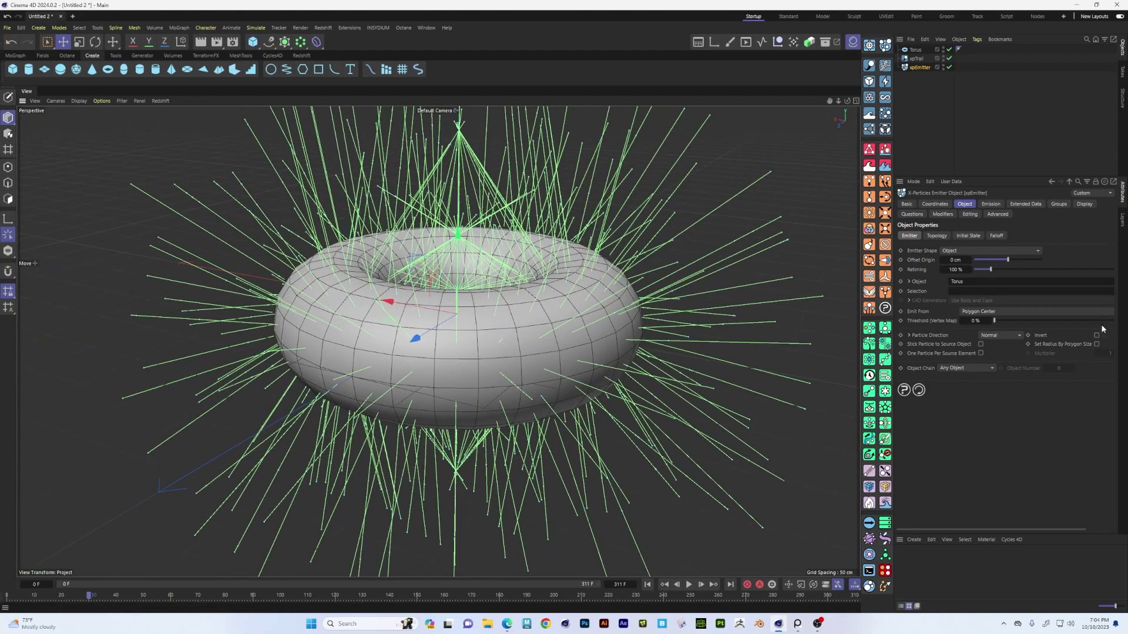
Step: Set the emitter's Emit From option to Polygons and play from frame 0 to preview the trails
{"action": "left_click", "coordinate": [648, 586]}
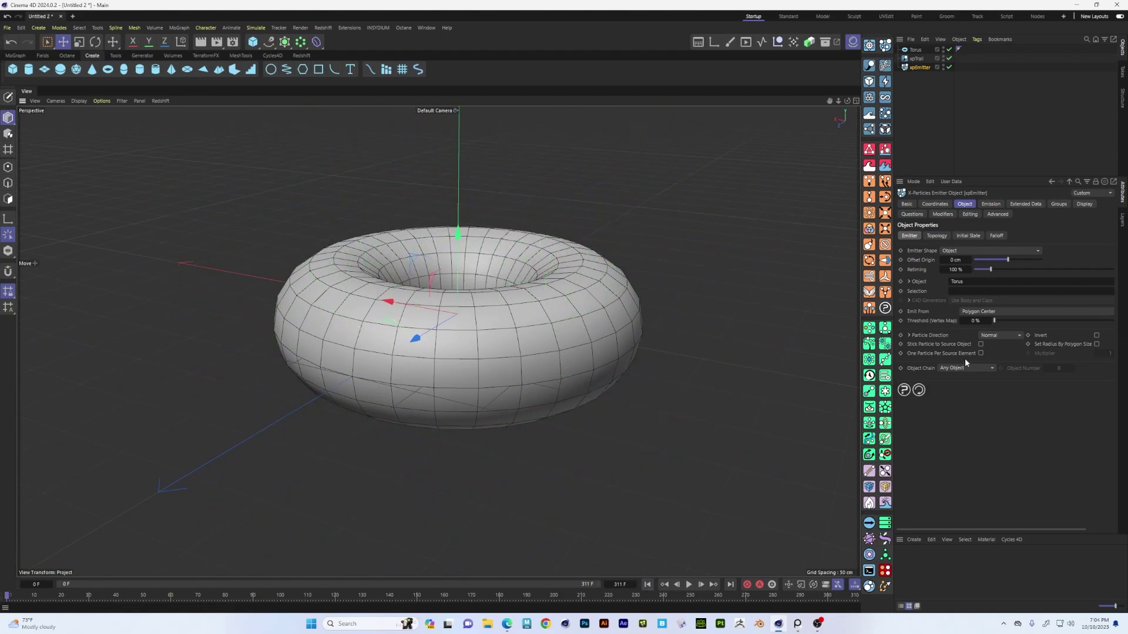
{"action": "left_click", "coordinate": [976, 312]}
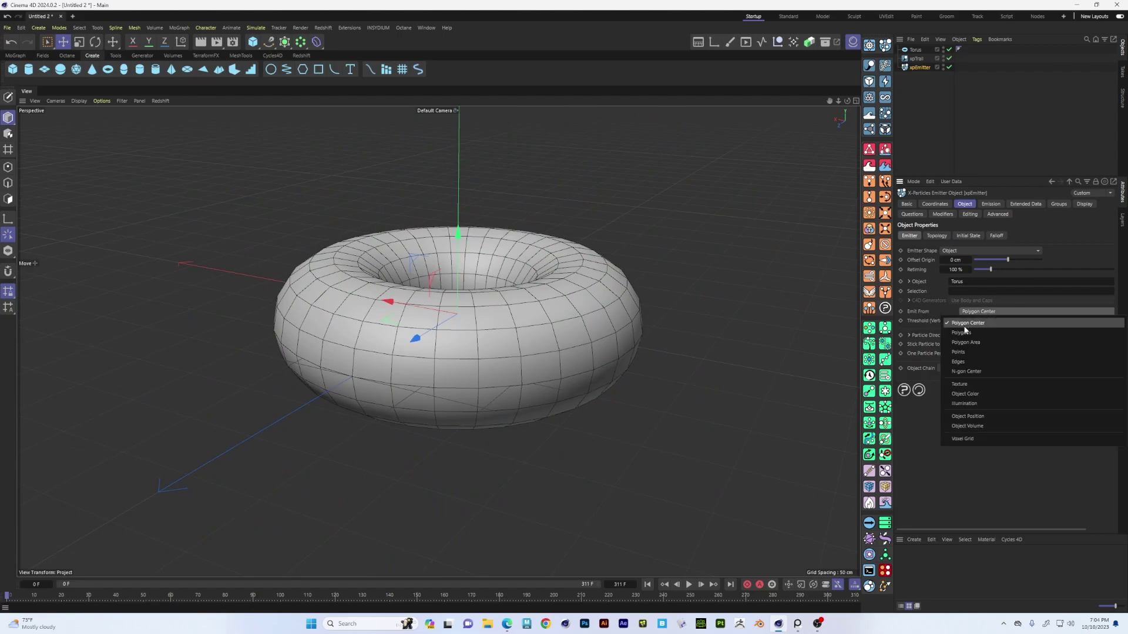
{"action": "left_click", "coordinate": [975, 332]}
{"action": "left_click_drag", "start_coordinate": [594, 329], "coordinate": [614, 358], "text": "alt"}
{"action": "left_click", "coordinate": [689, 586]}
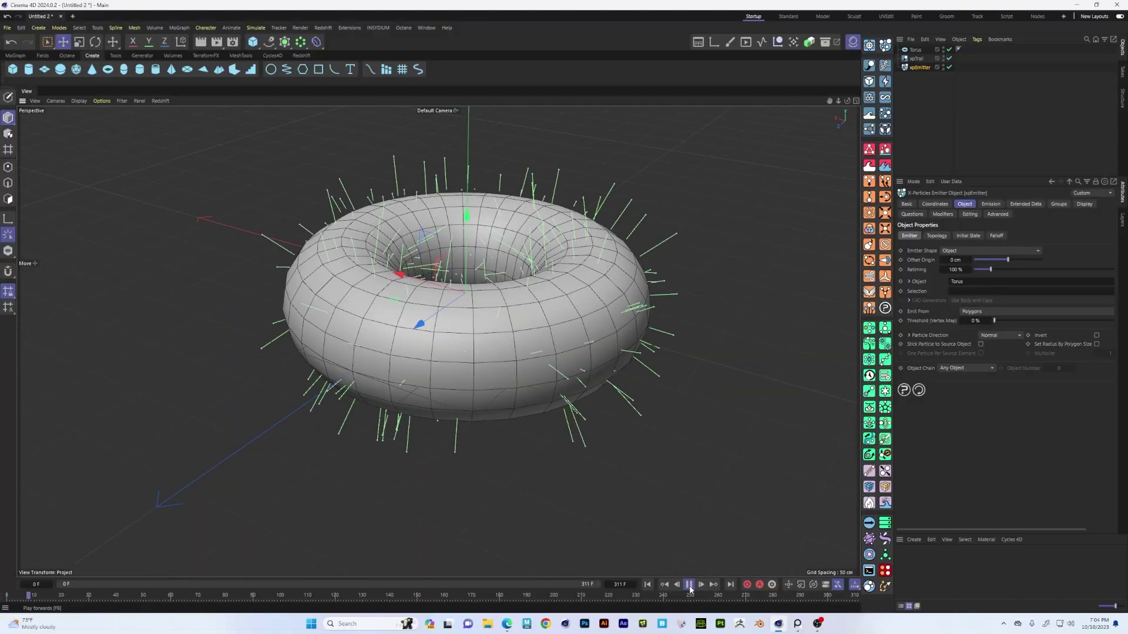
{"action": "left_click", "coordinate": [689, 585]}
{"action": "left_click_drag", "start_coordinate": [552, 446], "coordinate": [450, 425], "text": "alt"}
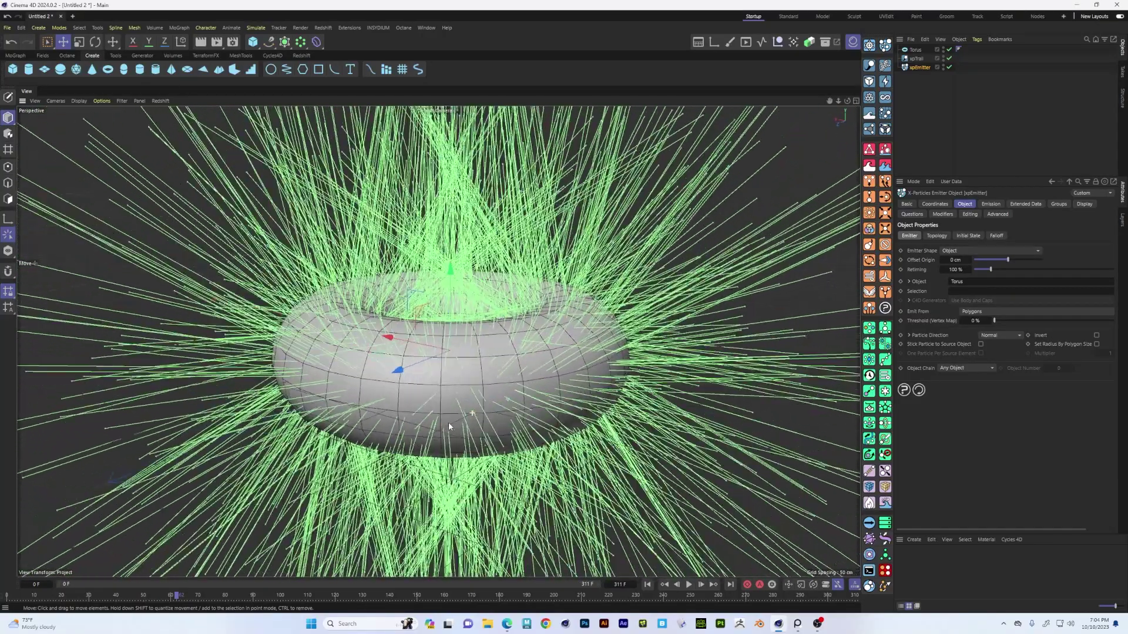
Step: Set the emitter's Emit From option to Polygon Area and play the simulation from the start
{"action": "left_click", "coordinate": [1010, 309]}
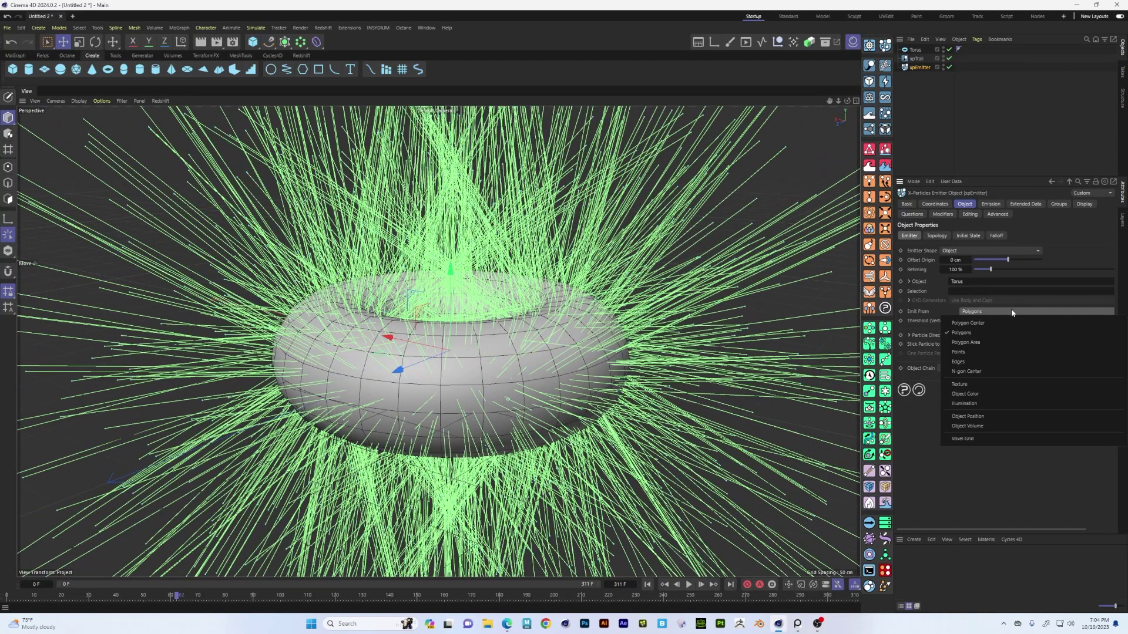
{"action": "left_click", "coordinate": [983, 343]}
{"action": "left_click_drag", "start_coordinate": [558, 408], "coordinate": [554, 430], "text": "alt"}
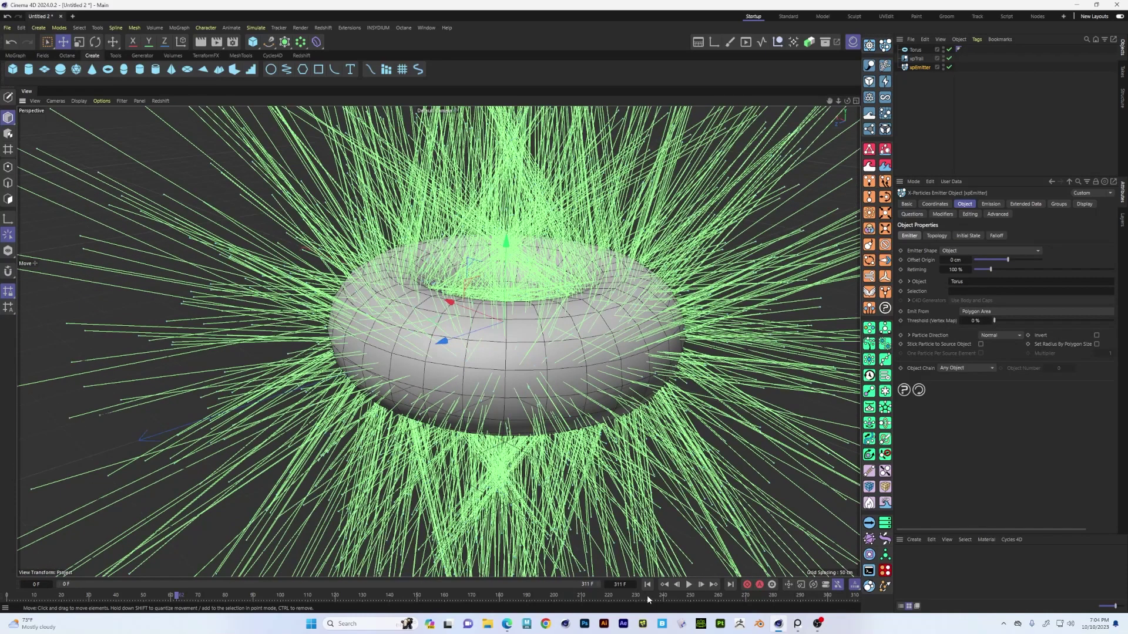
{"action": "key", "text": "shift+f"}
{"action": "left_click", "coordinate": [689, 585]}
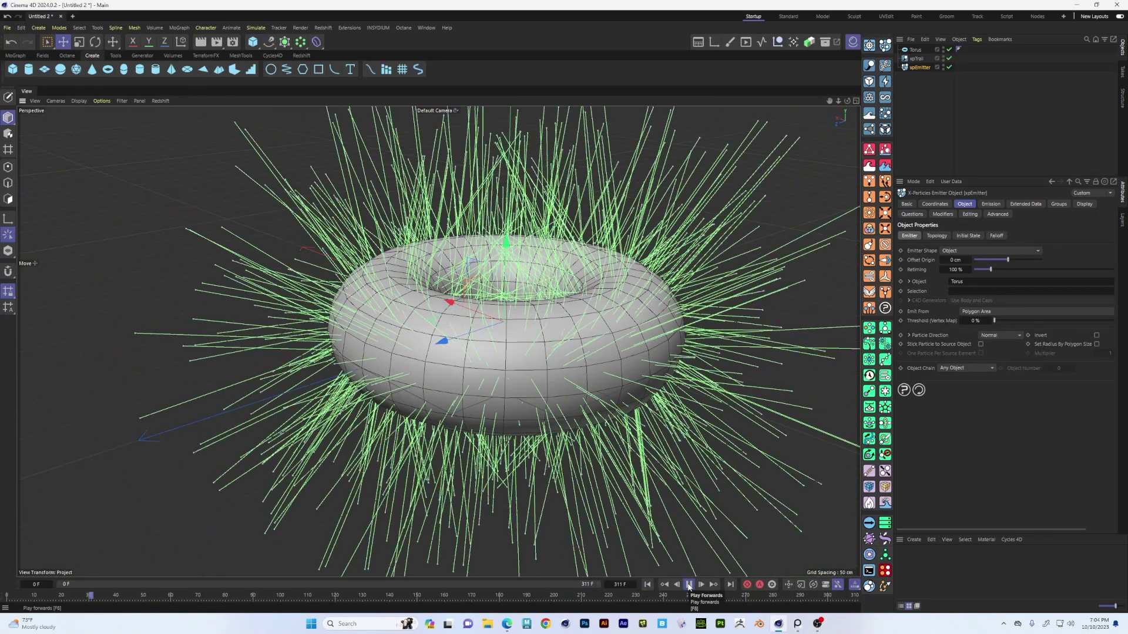
Step: Set the emitter's Emit From option to Points and play from the start to preview the trails on the Torus
{"action": "mouse_move", "coordinate": [447, 423]}
{"action": "left_mouse_down", "text": "alt"}
{"action": "mouse_move", "coordinate": [423, 340]}
{"action": "mouse_move", "coordinate": [434, 405]}
{"action": "left_mouse_up", "text": "alt"}
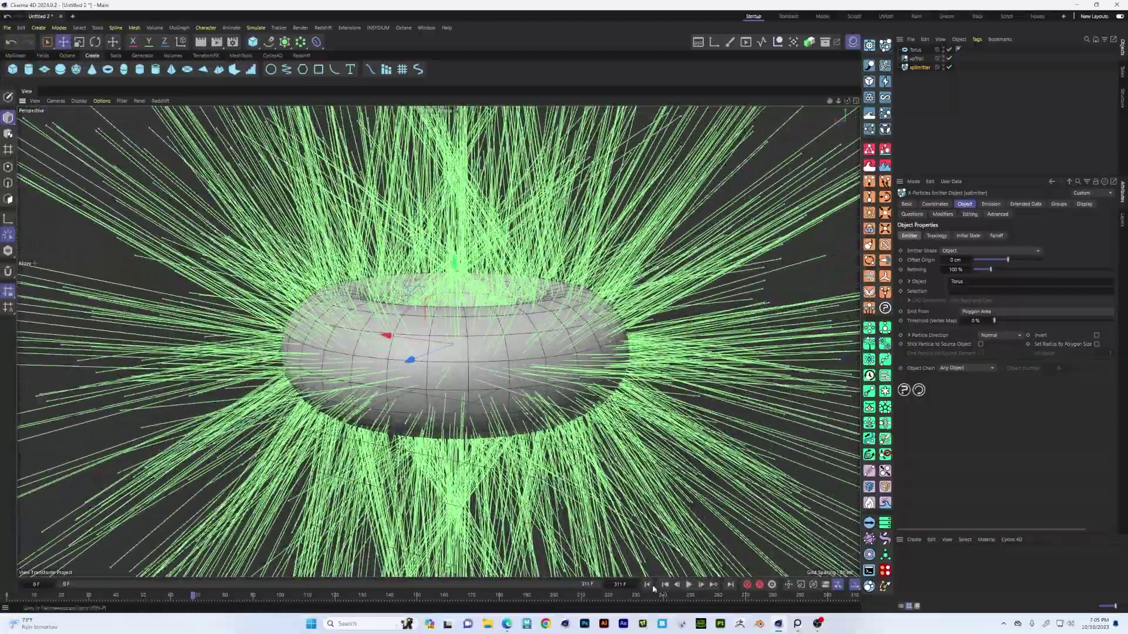
{"action": "left_click", "coordinate": [648, 585]}
{"action": "left_click", "coordinate": [1030, 313]}
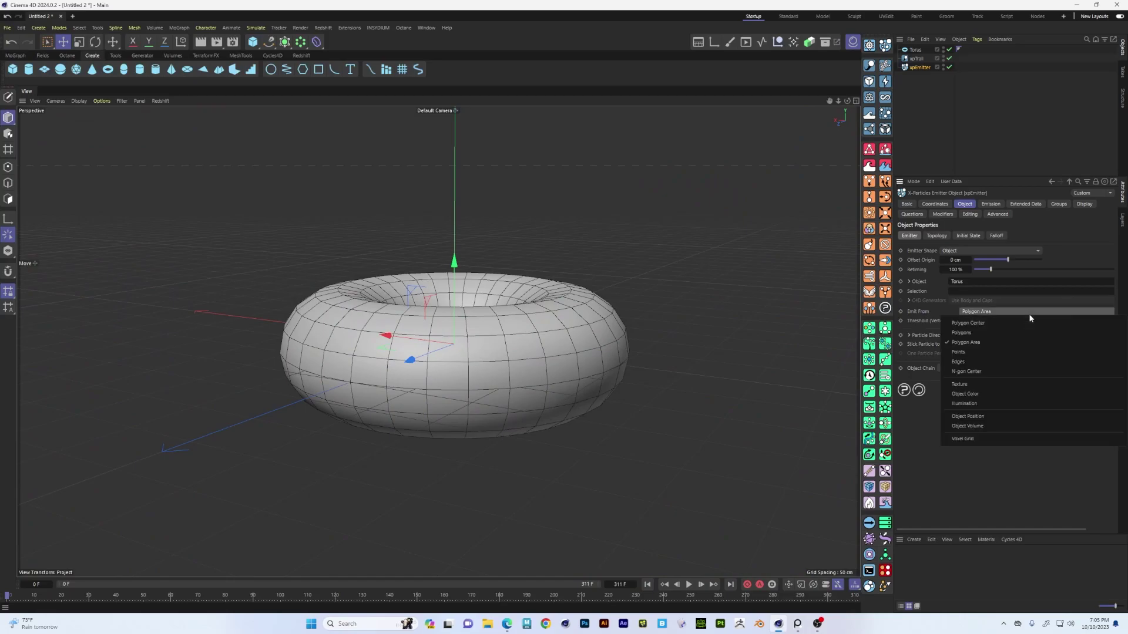
{"action": "left_click", "coordinate": [988, 352]}
{"action": "scroll", "coordinate": [698, 330], "scroll_direction": "up", "scroll_amount": 3}
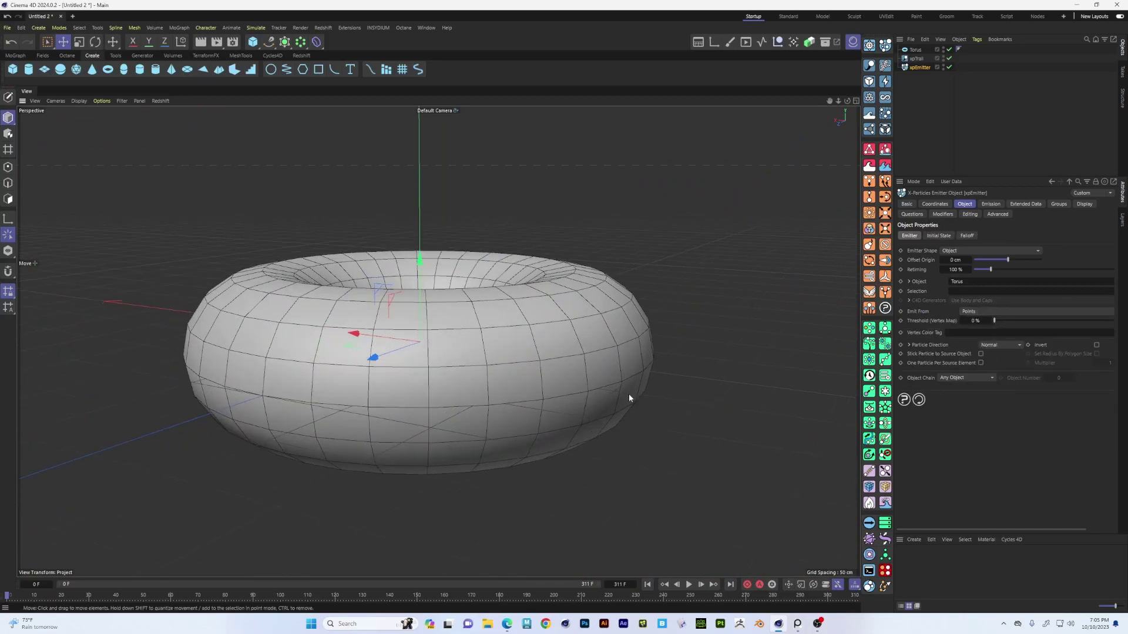
{"action": "left_click", "coordinate": [689, 585]}
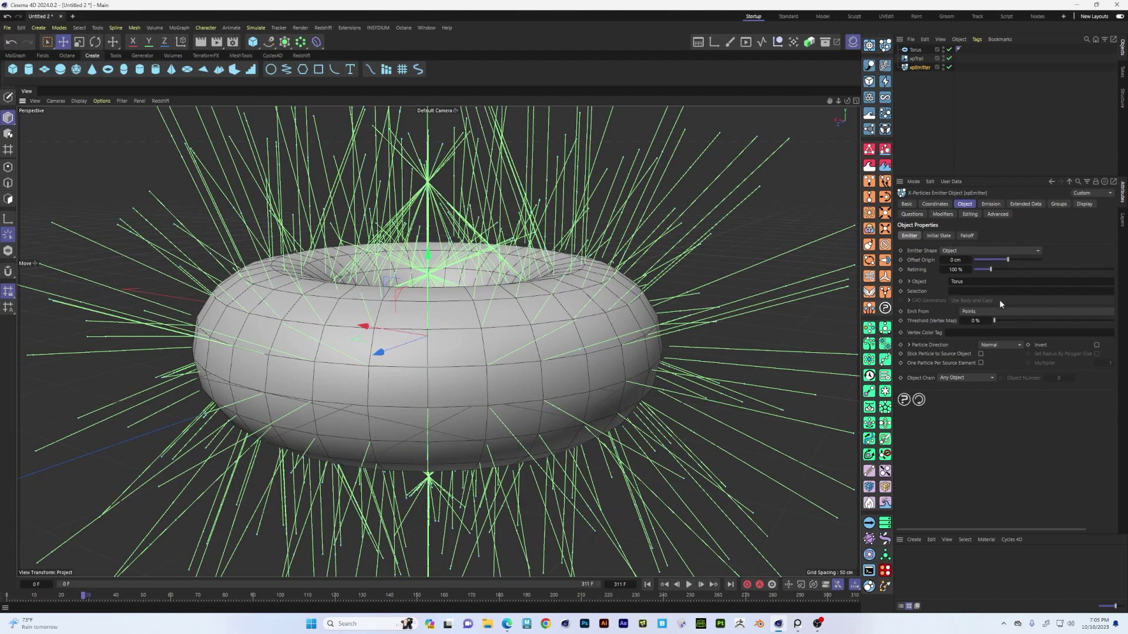
Step: Set the emitter's Emit From option back to Polygon Center and delete the Torus object
{"action": "left_click", "coordinate": [999, 312]}
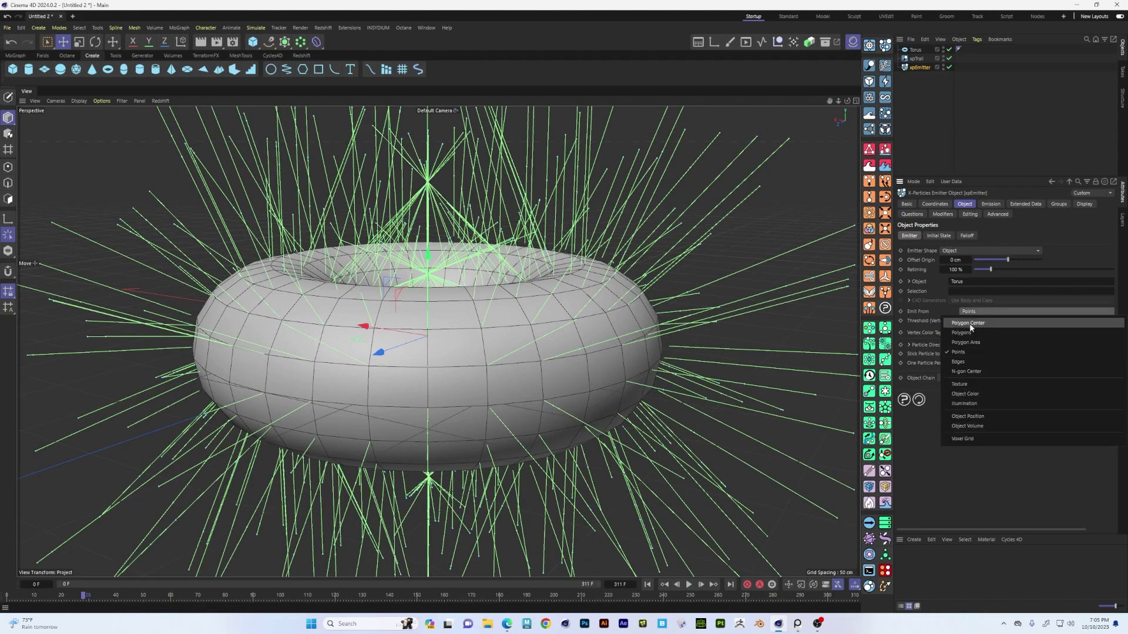
{"action": "left_click", "coordinate": [935, 305]}
{"action": "left_click", "coordinate": [994, 312]}
{"action": "left_click", "coordinate": [975, 323]}
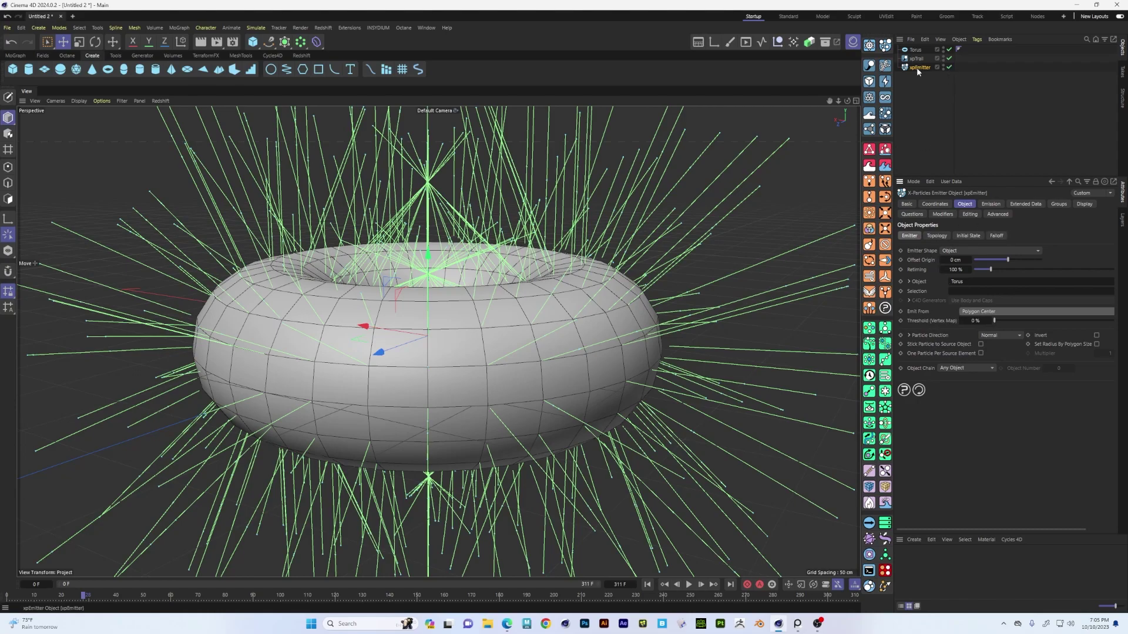
{"action": "left_click", "coordinate": [915, 51]}
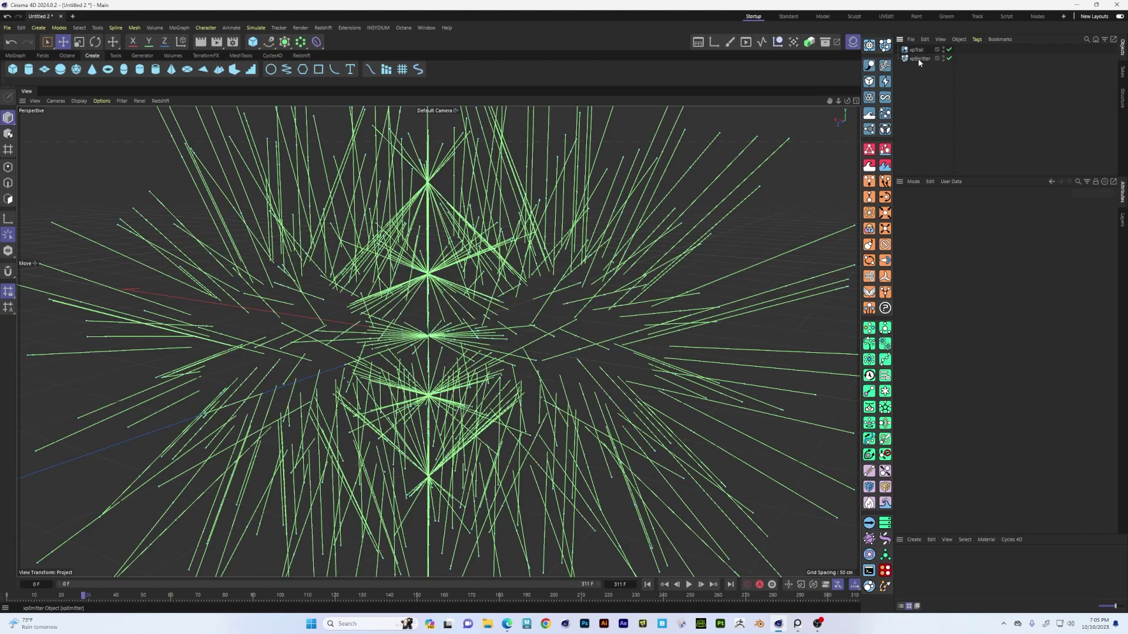
Step: Set the emitter shape to Defined Emission and play from frame 0 to preview the trails of the inline boxes
{"action": "left_click", "coordinate": [917, 58]}
{"action": "left_click", "coordinate": [993, 251]}
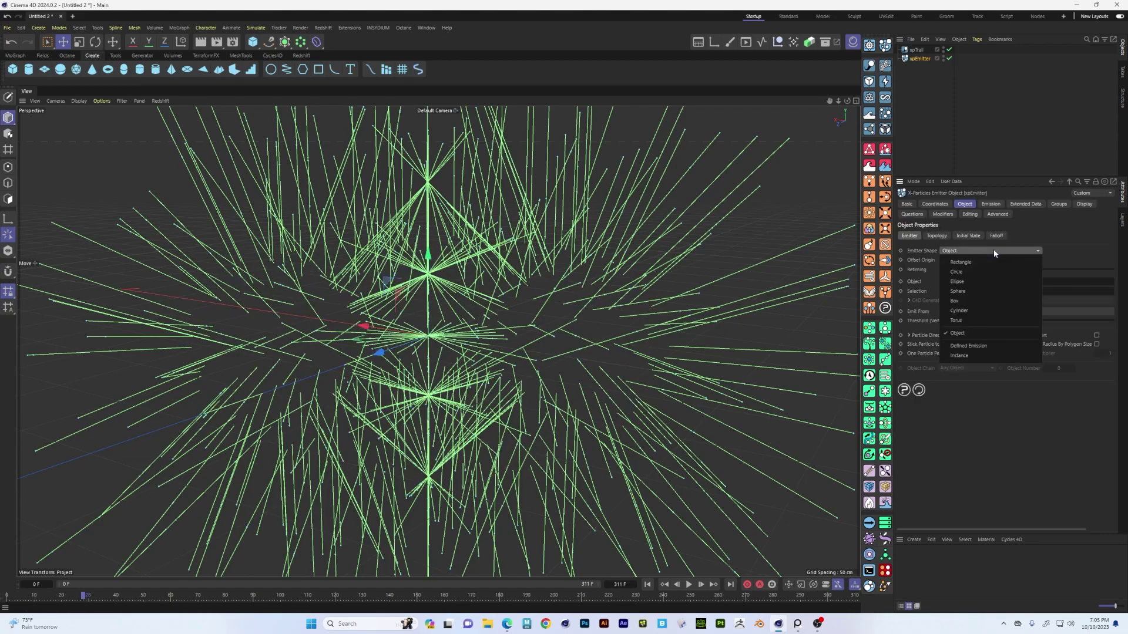
{"action": "left_click", "coordinate": [989, 347]}
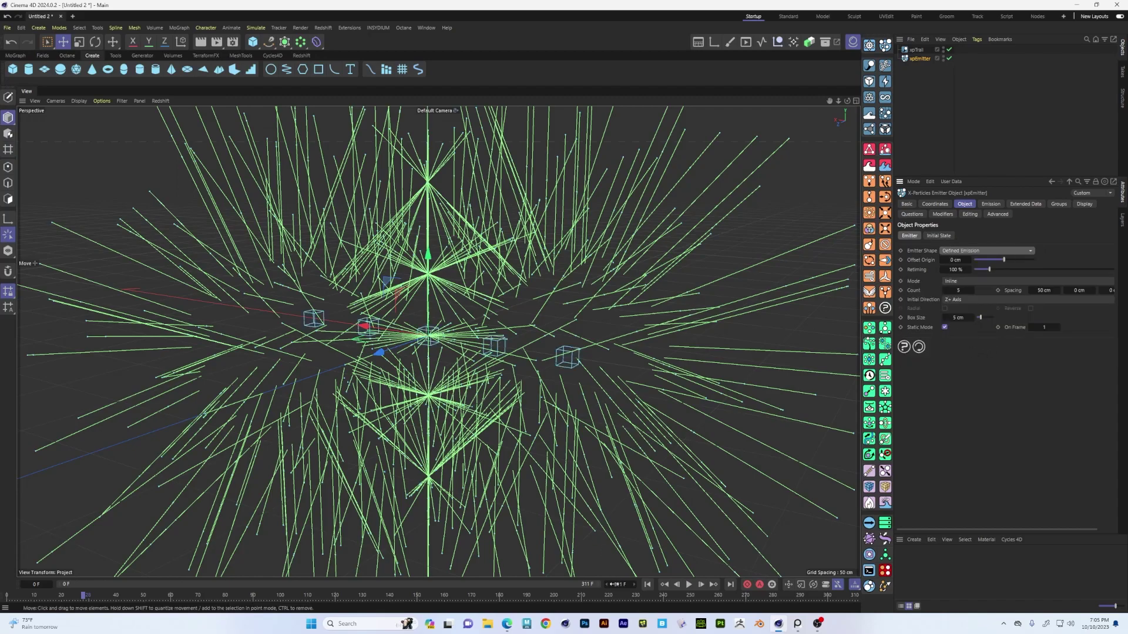
{"action": "left_click", "coordinate": [647, 584]}
{"action": "left_click_drag", "start_coordinate": [475, 354], "coordinate": [389, 391], "text": "alt"}
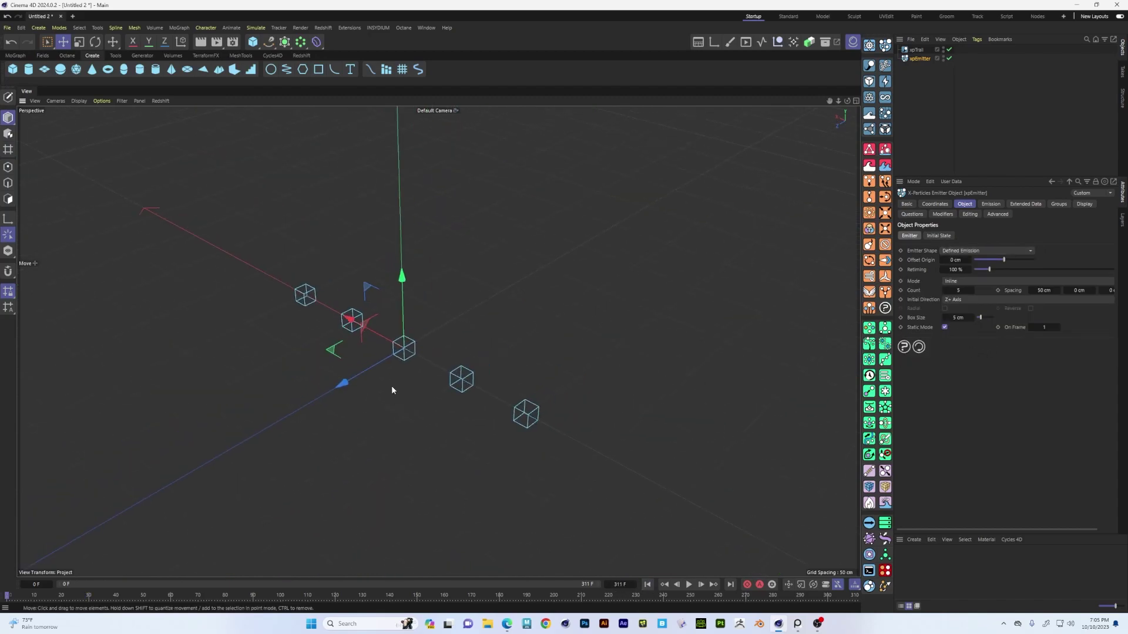
{"action": "left_click_drag", "start_coordinate": [460, 354], "coordinate": [443, 375], "text": "alt"}
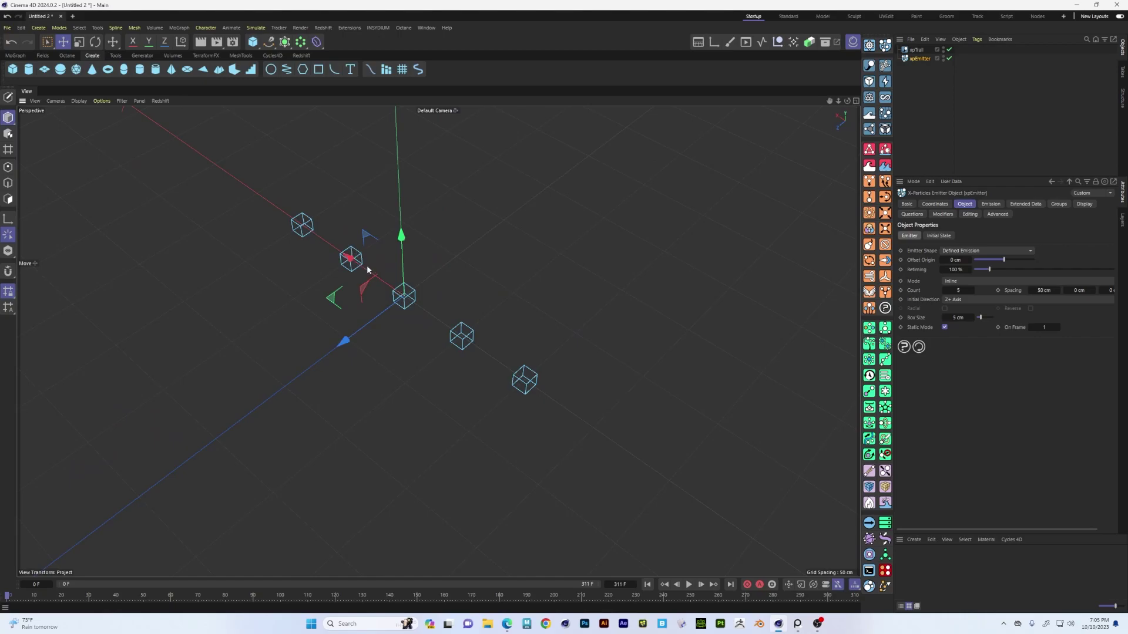
{"action": "left_click", "coordinate": [689, 584]}
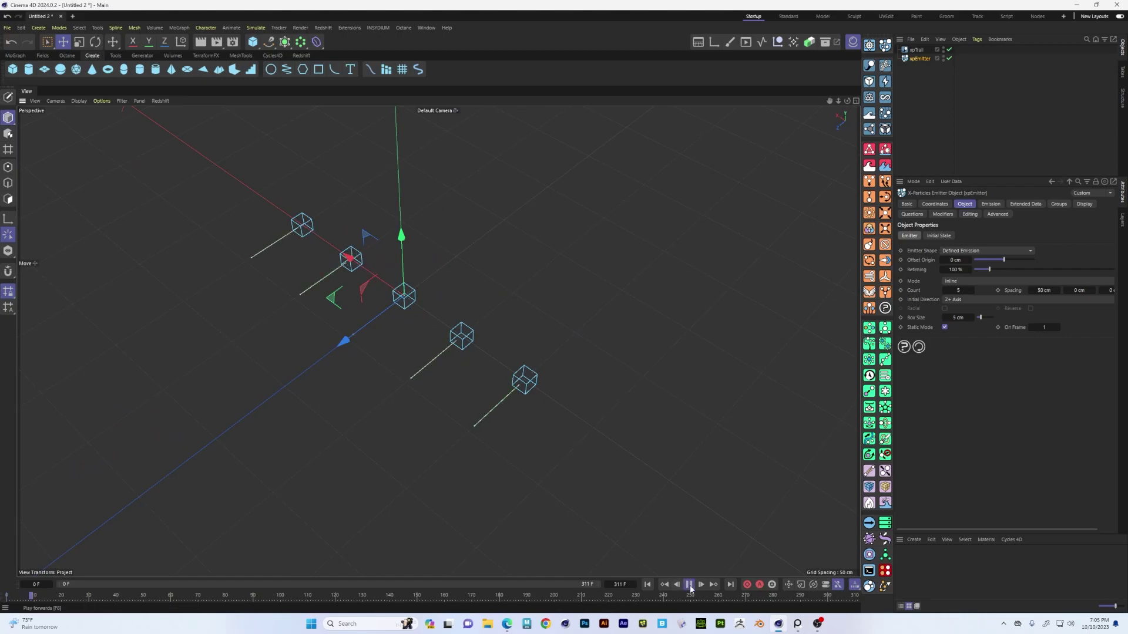
{"action": "left_click_drag", "start_coordinate": [487, 423], "coordinate": [394, 415], "text": "alt"}
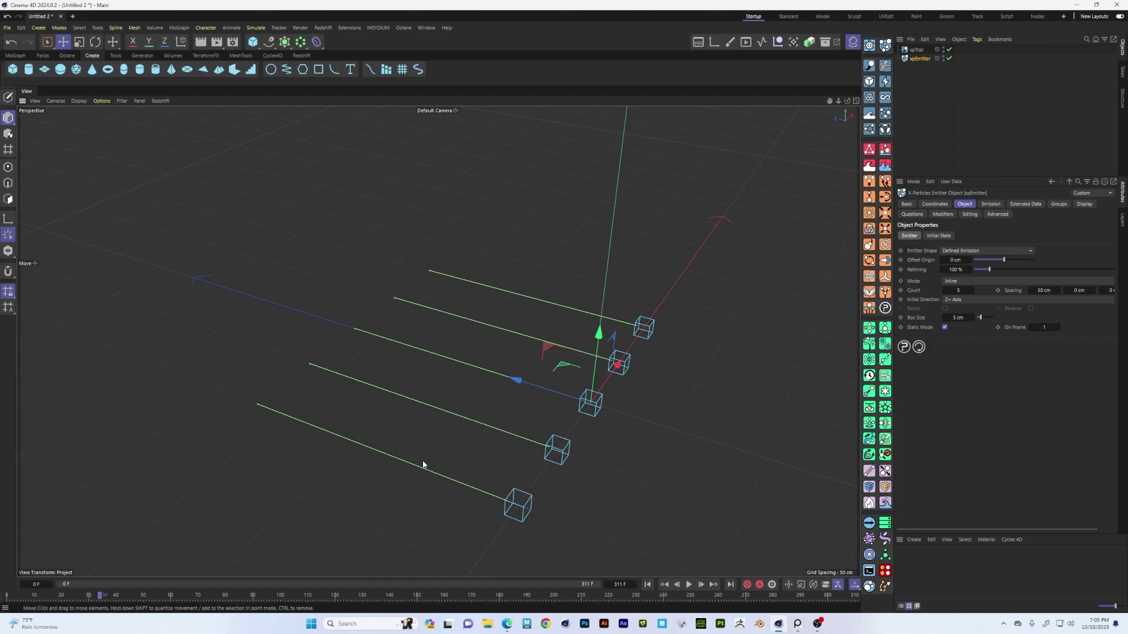
{"action": "left_click_drag", "start_coordinate": [496, 485], "coordinate": [591, 466], "text": "alt"}
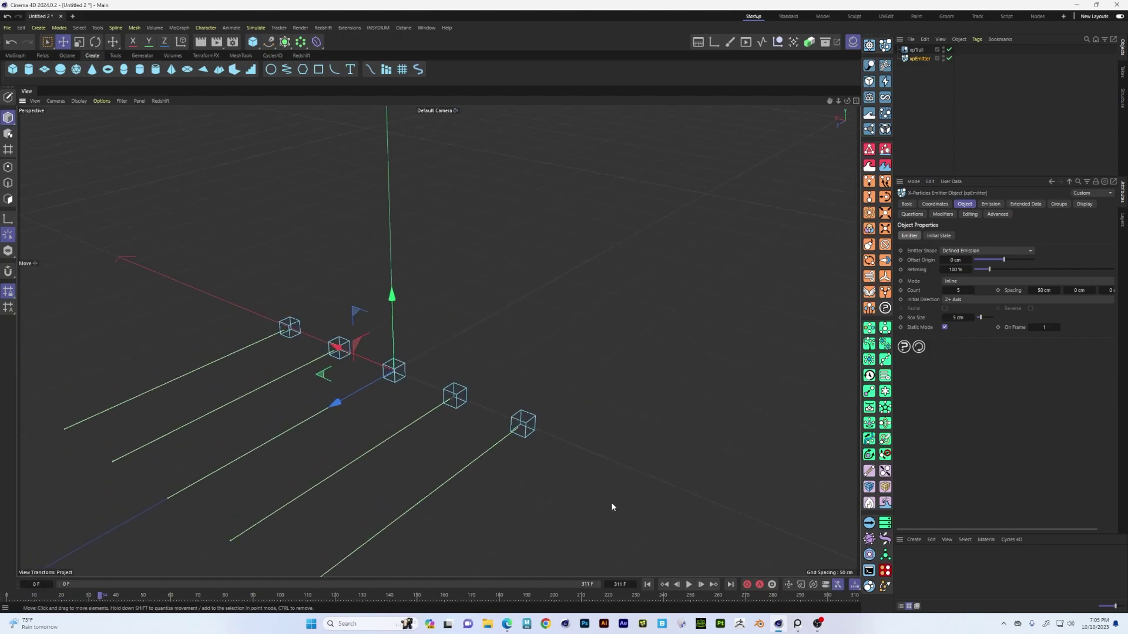
Step: Return to frame 0 and set the Defined Emission mode to Circular with a count of 35
{"action": "left_click", "coordinate": [648, 584]}
{"action": "left_click_drag", "start_coordinate": [617, 333], "coordinate": [526, 379], "text": "alt"}
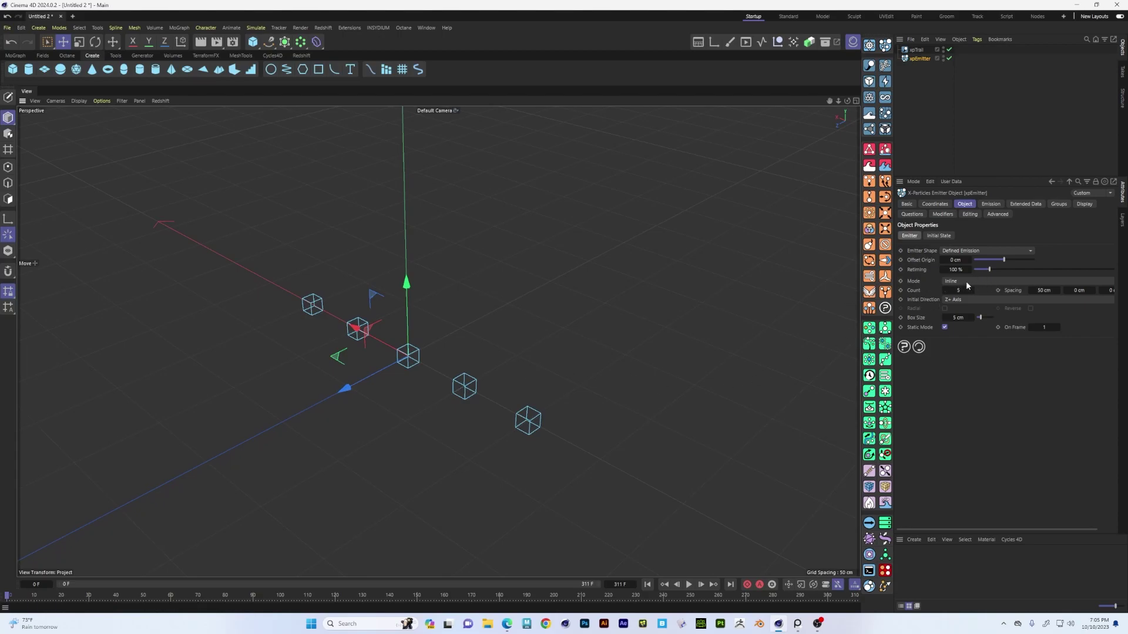
{"action": "left_click_drag", "start_coordinate": [470, 410], "coordinate": [448, 405], "text": "alt"}
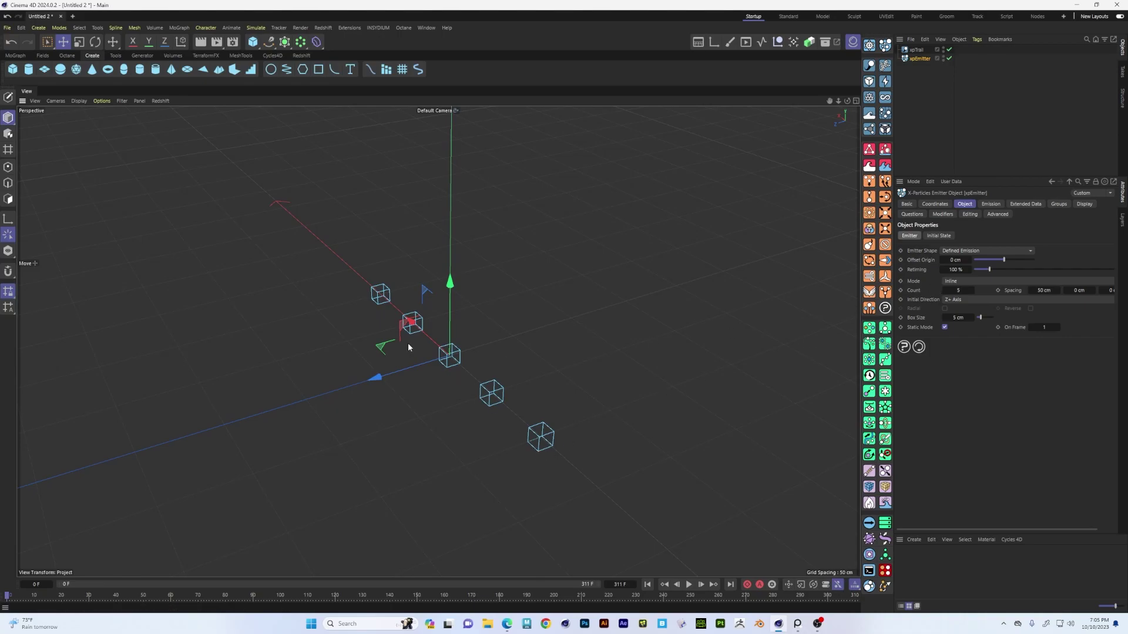
{"action": "left_click", "coordinate": [970, 281]}
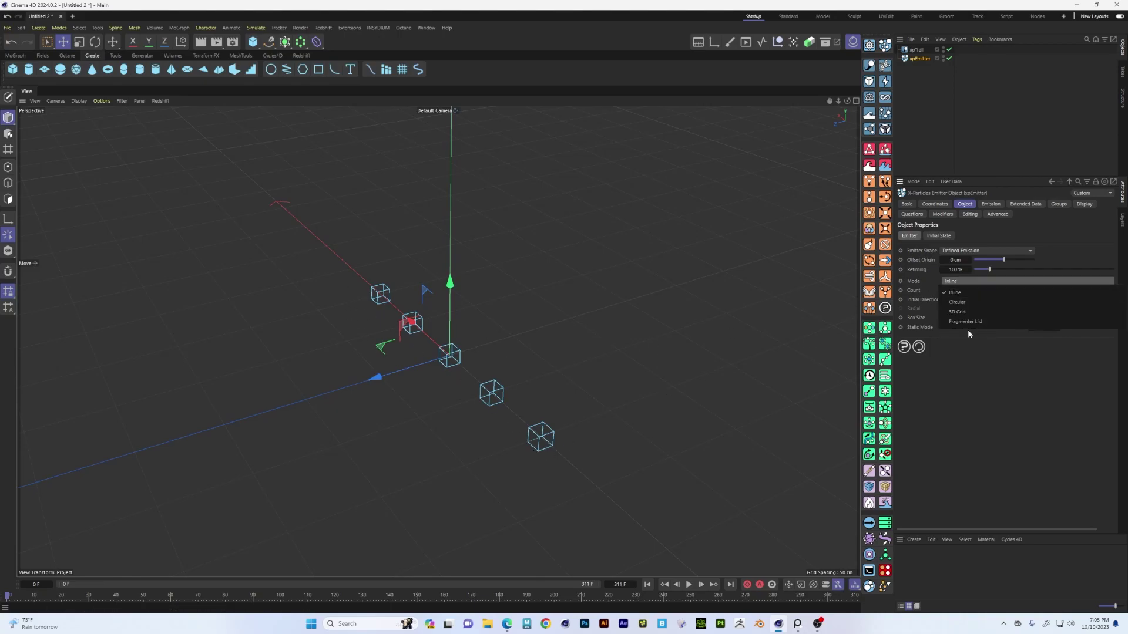
{"action": "left_click", "coordinate": [966, 302]}
{"action": "left_click_drag", "start_coordinate": [583, 377], "coordinate": [588, 402], "text": "alt"}
{"action": "left_click_drag", "start_coordinate": [958, 291], "coordinate": [977, 290]}
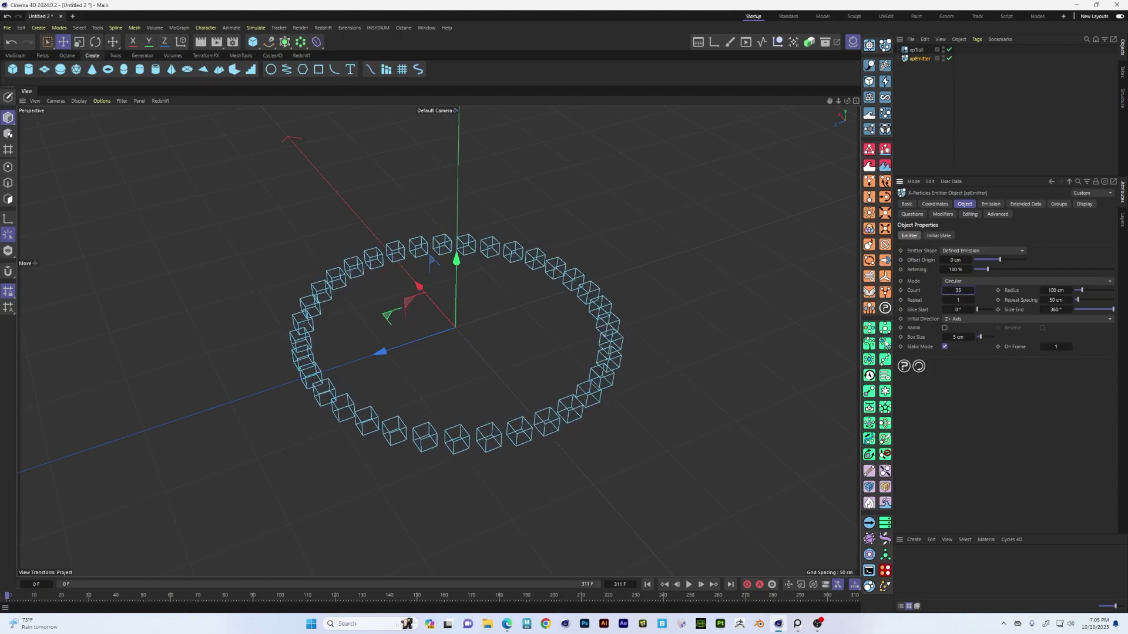
{"action": "left_click_drag", "start_coordinate": [558, 461], "coordinate": [555, 433], "text": "alt"}
Step: Set the emitter's Initial Direction to the Y+ Axis and play the simulation to preview the trails rising from the circle
{"action": "left_click", "coordinate": [982, 318]}
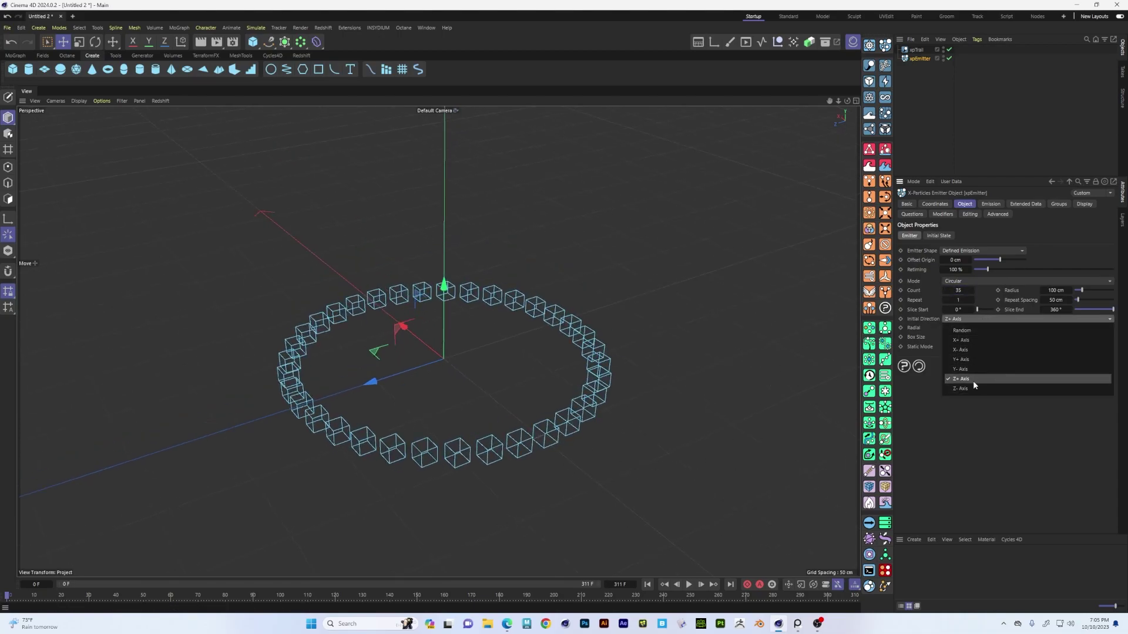
{"action": "left_click", "coordinate": [972, 360]}
{"action": "left_click", "coordinate": [690, 585]}
{"action": "left_click", "coordinate": [689, 585]}
{"action": "scroll", "coordinate": [551, 403], "scroll_direction": "down", "scroll_amount": 10}
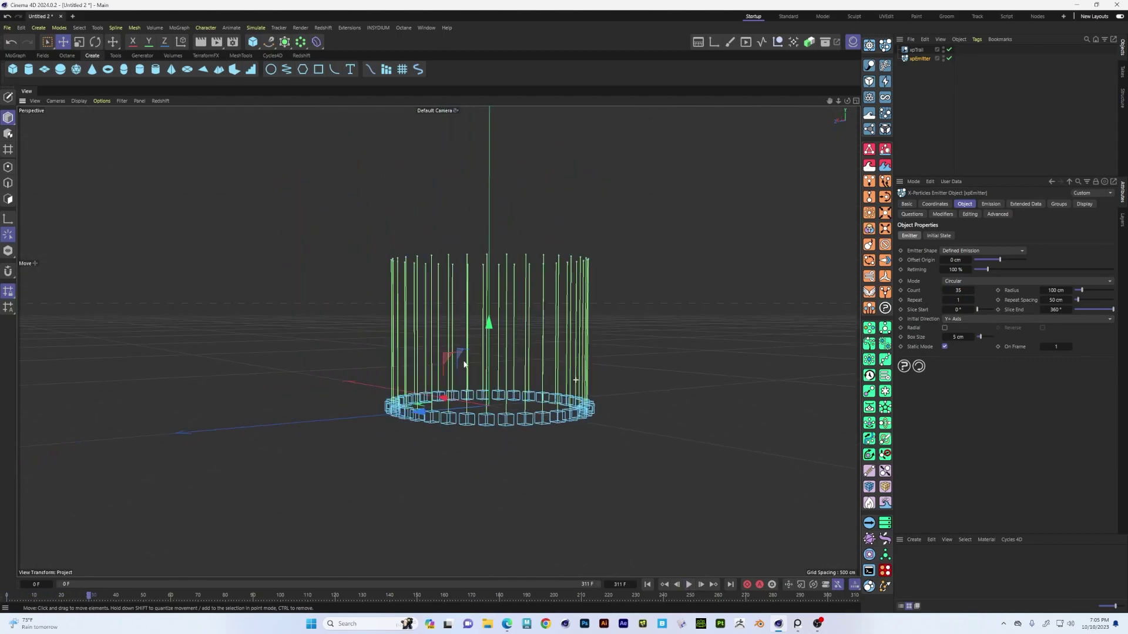
{"action": "left_click_drag", "start_coordinate": [486, 364], "coordinate": [490, 356], "text": "alt"}
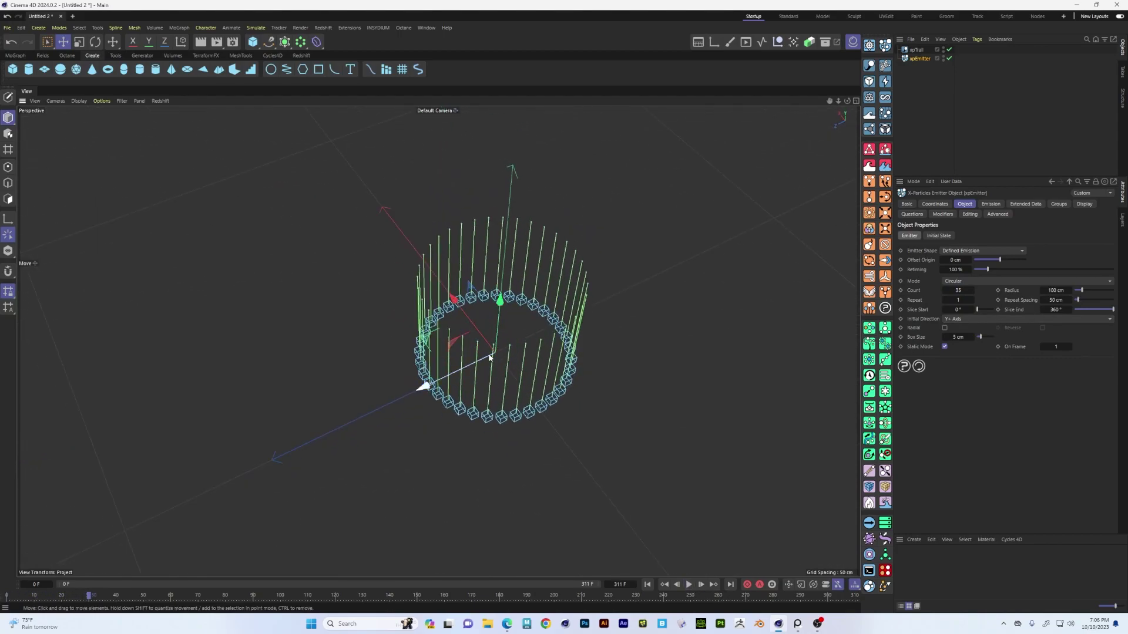
{"action": "left_click_drag", "start_coordinate": [559, 424], "coordinate": [605, 426], "text": "alt"}
Step: Add an nxRotate modifier turned to lie flat with the emitter's circle and play from frame 0 to preview its effect
{"action": "left_click", "coordinate": [648, 584]}
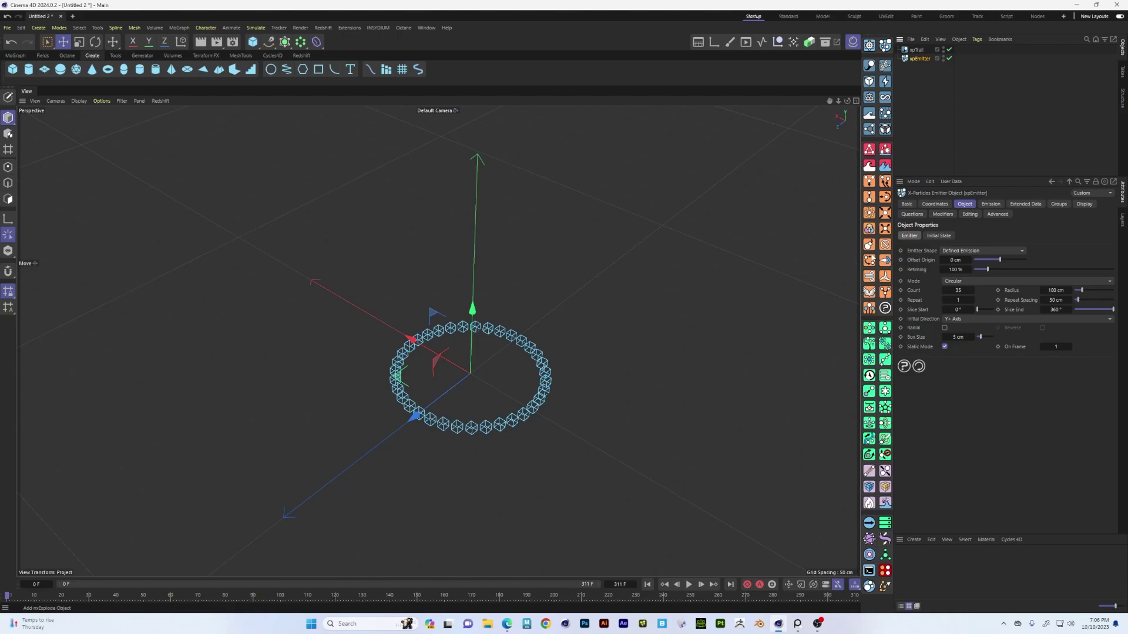
{"action": "left_click", "coordinate": [869, 261]}
{"action": "left_click_drag", "start_coordinate": [560, 374], "coordinate": [529, 329], "text": "alt"}
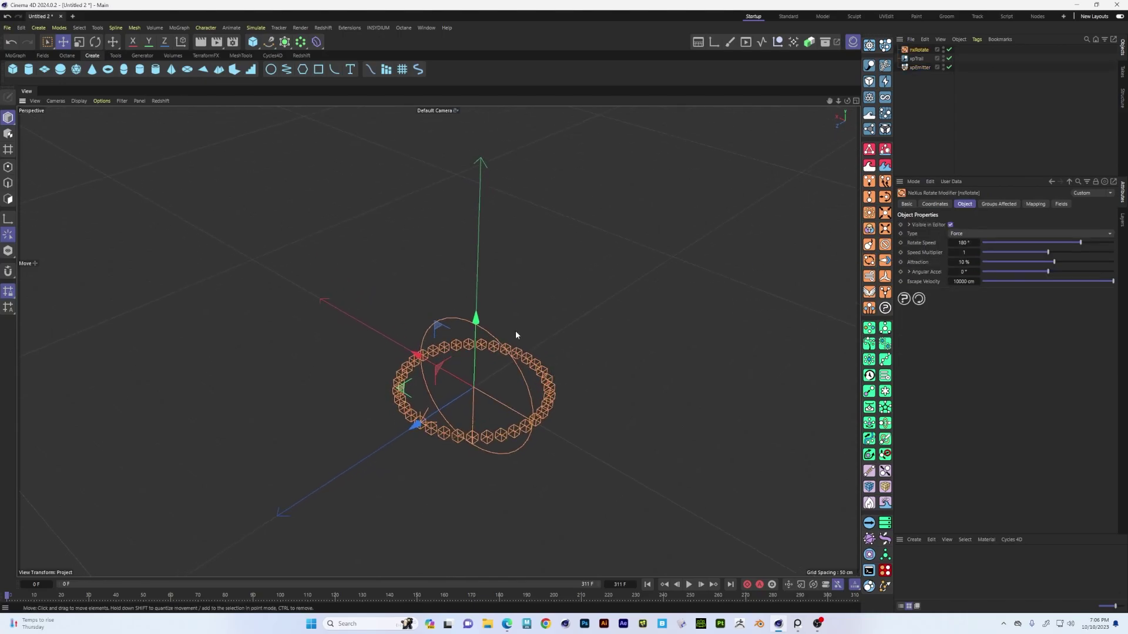
{"action": "left_click_drag", "start_coordinate": [468, 398], "coordinate": [544, 418], "text": "alt"}
{"action": "key", "text": "r"}
{"action": "left_click", "coordinate": [689, 585]}
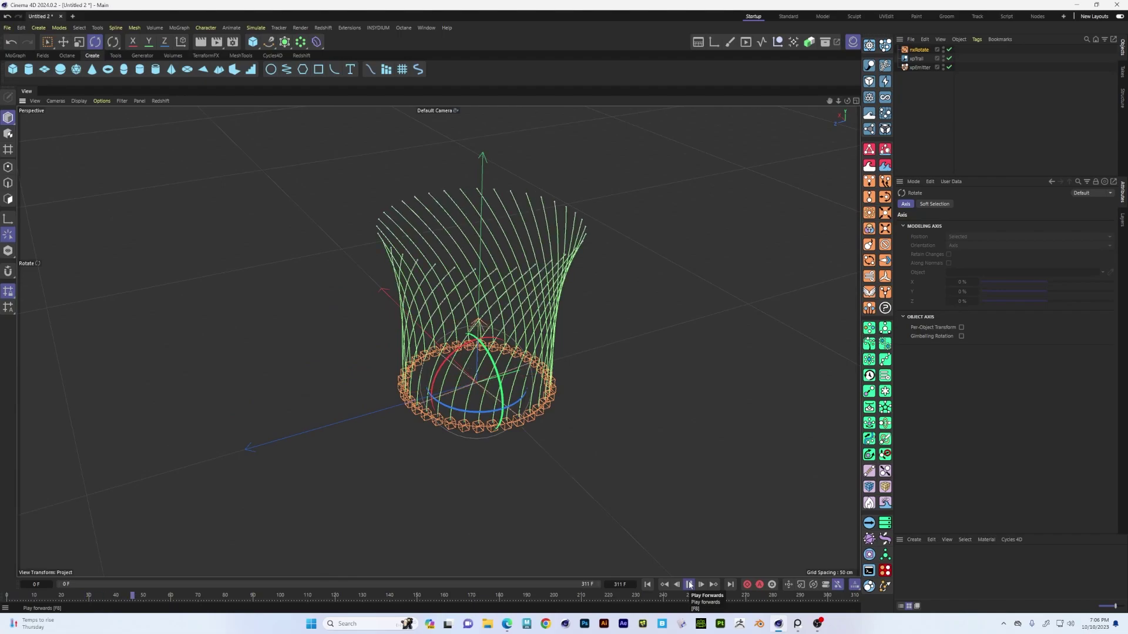
{"action": "left_click", "coordinate": [690, 585]}
Step: Delete the nxRotate modifier and return to frame 0
{"action": "left_click_drag", "start_coordinate": [468, 274], "coordinate": [840, 152], "text": "alt"}
{"action": "left_click", "coordinate": [919, 49]}
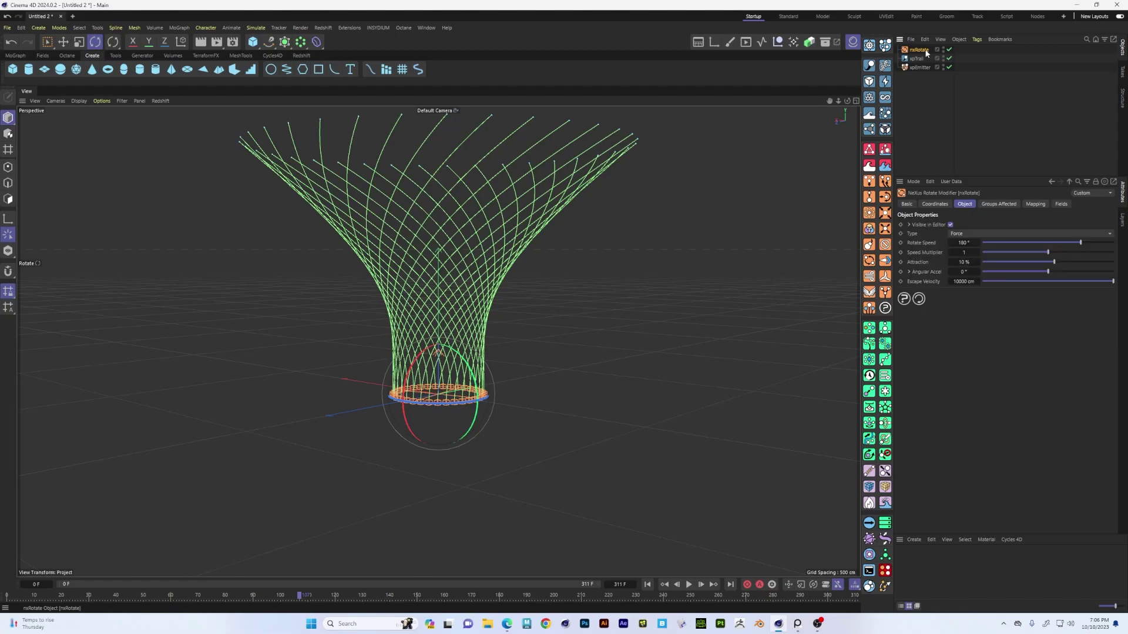
{"action": "key", "text": "Delete"}
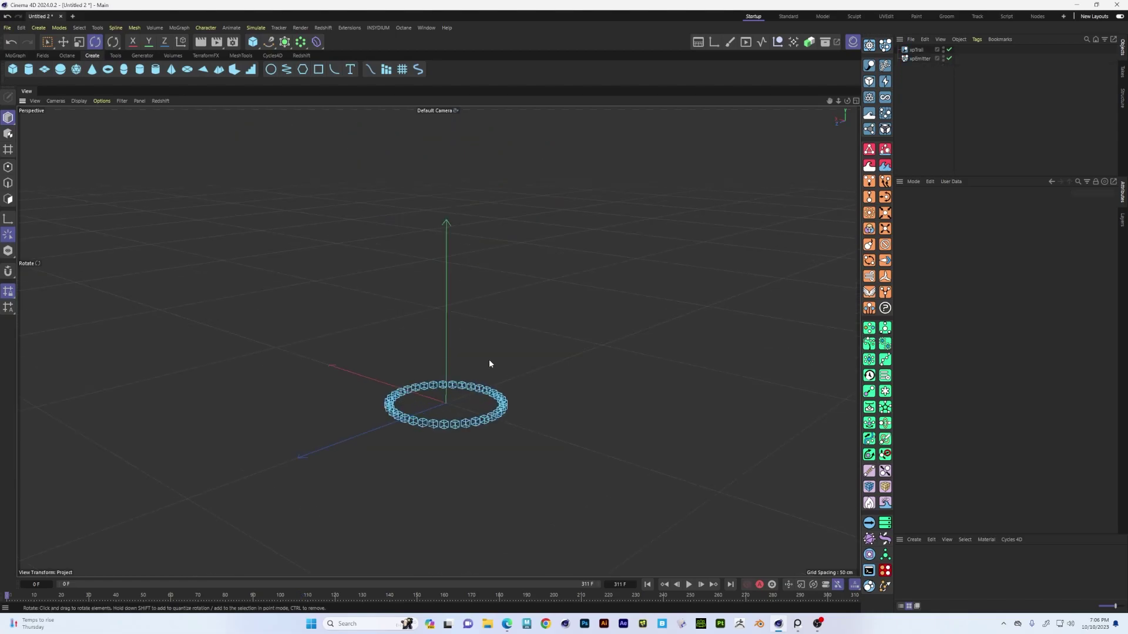
Step: Switch the emitter's Defined Emission mode to 3D Grid and adjust the grid's first count value
{"action": "left_click", "coordinate": [917, 59]}
{"action": "left_click", "coordinate": [975, 280]}
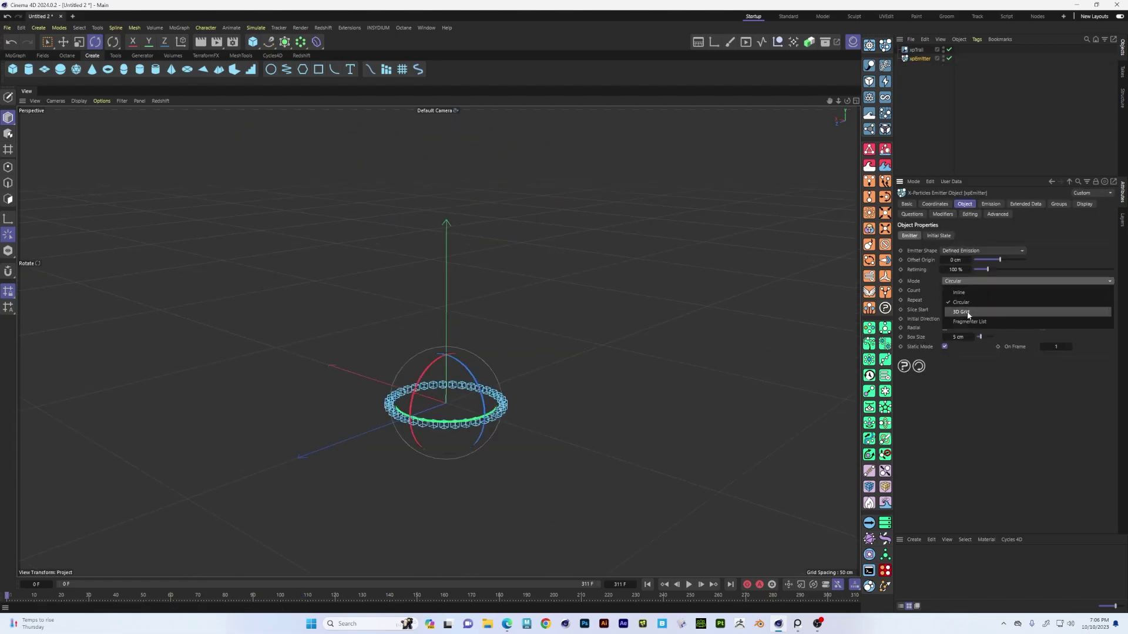
{"action": "left_click", "coordinate": [964, 316]}
{"action": "left_click_drag", "start_coordinate": [527, 369], "coordinate": [376, 352], "text": "alt"}
{"action": "left_click_drag", "start_coordinate": [972, 290], "coordinate": [964, 291]}
{"action": "left_click", "coordinate": [975, 281]}
{"action": "left_click", "coordinate": [975, 283]}
Step: Set the emitter shape to Rectangle
{"action": "left_click", "coordinate": [969, 250]}
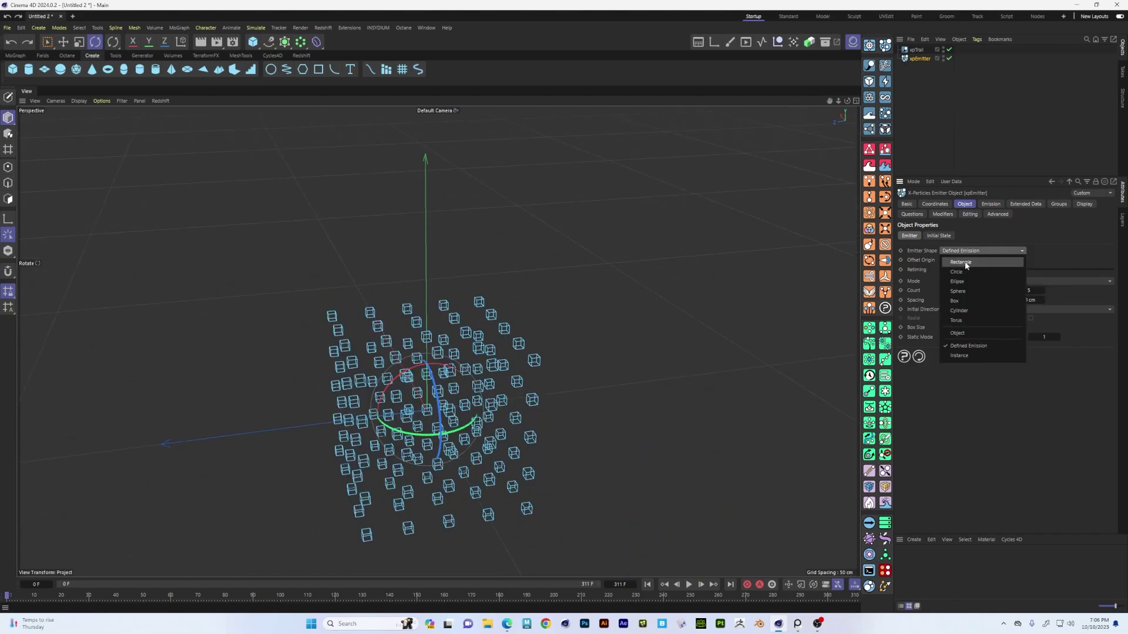
{"action": "left_click", "coordinate": [963, 267]}
{"action": "left_click_drag", "start_coordinate": [385, 405], "coordinate": [321, 406], "text": "alt"}
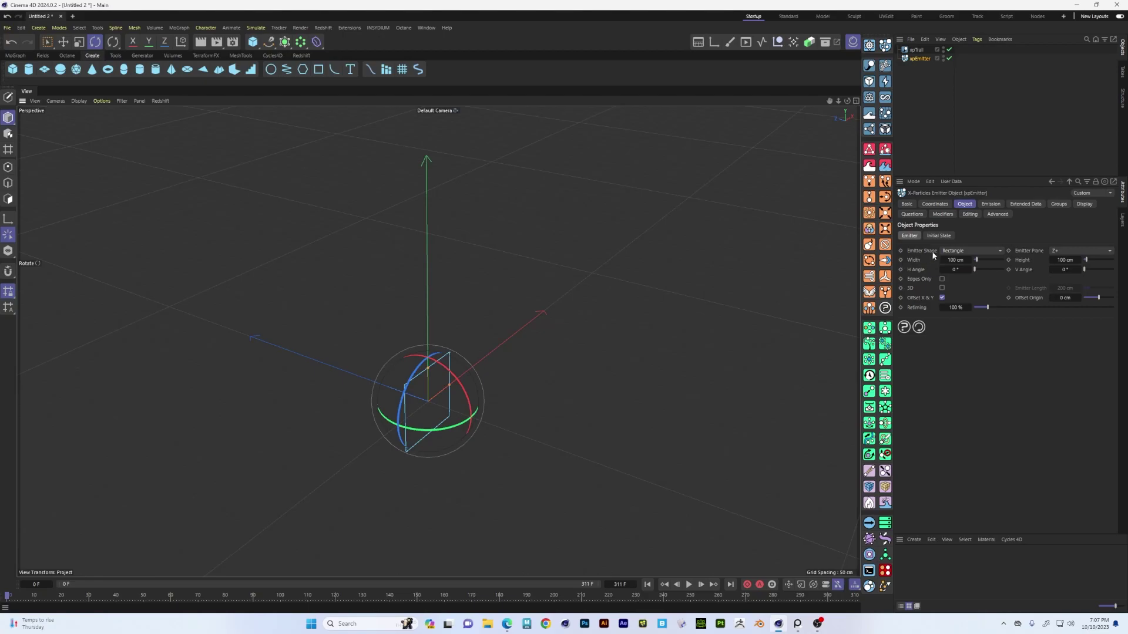
Step: Open the emitter's Emission settings, disable the xpTrail object and play the simulation to preview the plain particles
{"action": "left_click", "coordinate": [990, 204]}
{"action": "key", "text": "F8"}
{"action": "left_click_drag", "start_coordinate": [474, 327], "coordinate": [675, 364], "text": "alt"}
{"action": "key", "text": "F8"}
{"action": "key", "text": "shift+f"}
{"action": "left_click_drag", "start_coordinate": [449, 375], "coordinate": [431, 366], "text": "alt"}
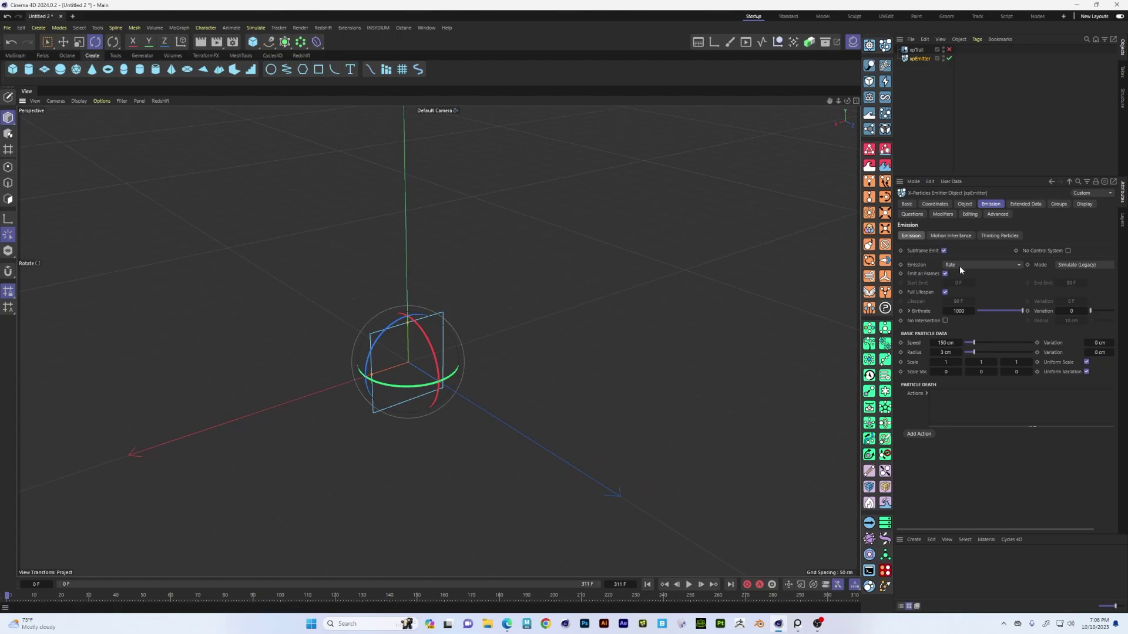
{"action": "left_click", "coordinate": [690, 585]}
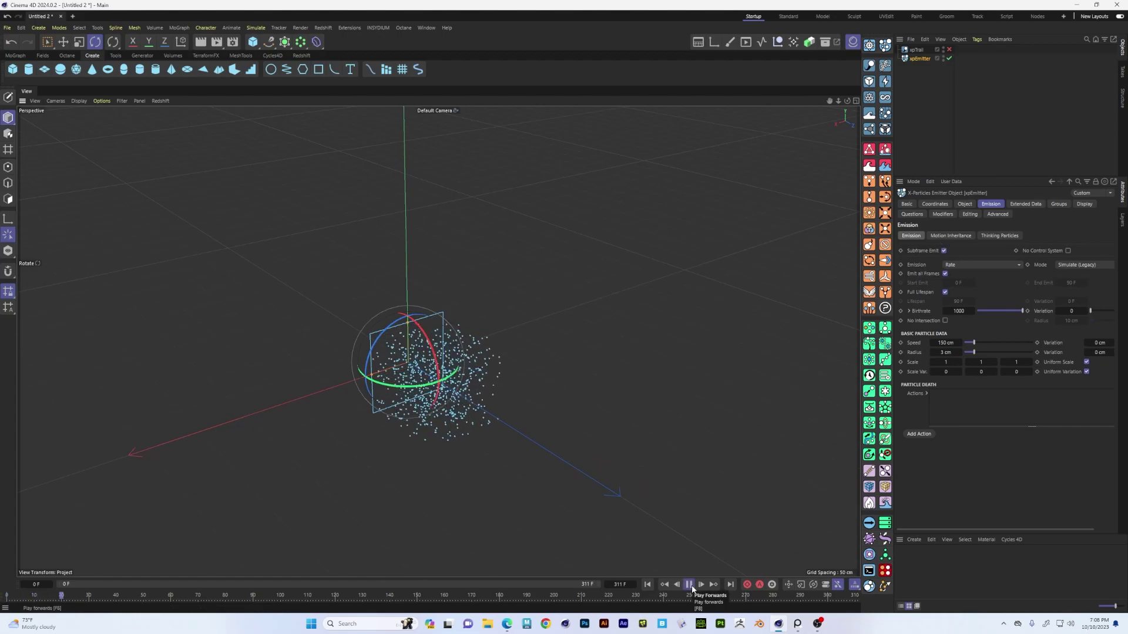
{"action": "left_click", "coordinate": [690, 587]}
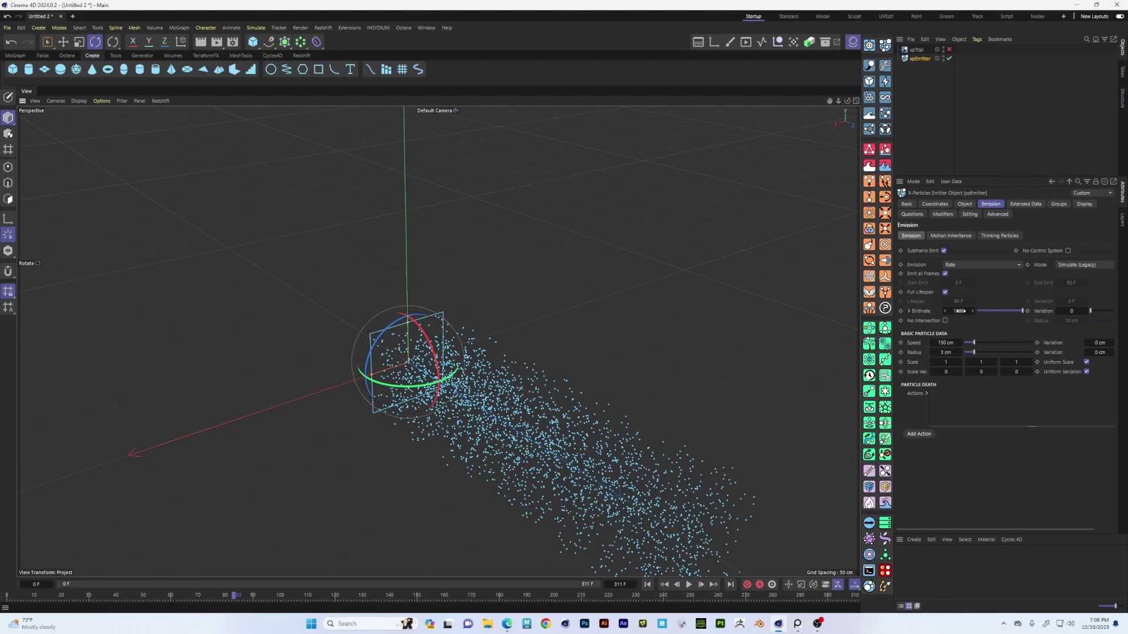
Step: Enable Show HUD in the emitter's display settings
{"action": "left_click", "coordinate": [1086, 204]}
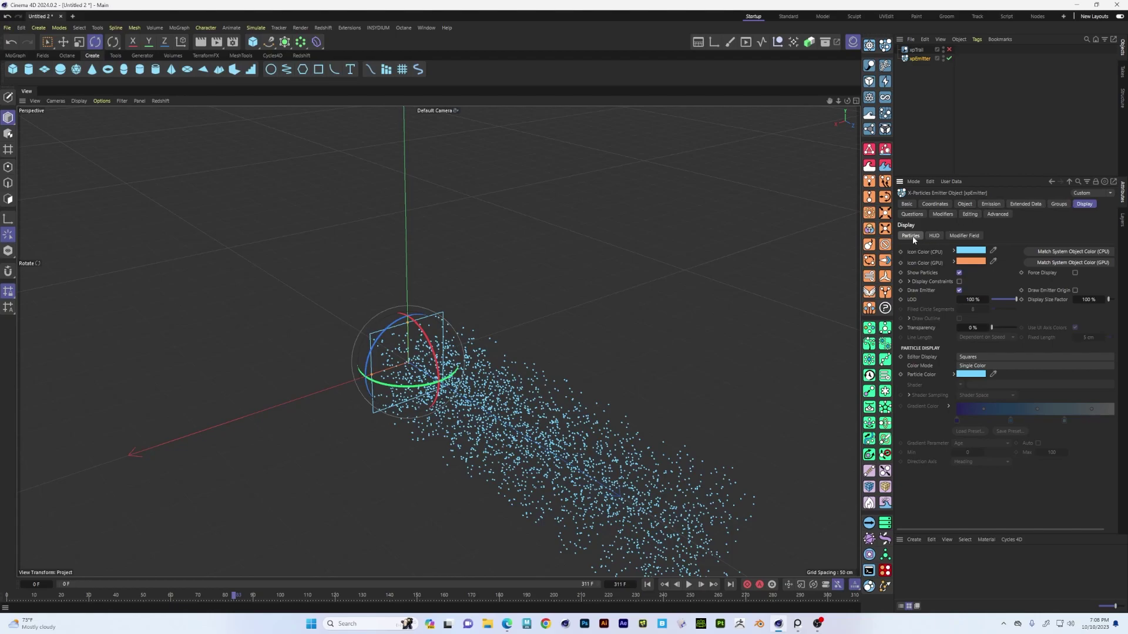
{"action": "left_click", "coordinate": [934, 236]}
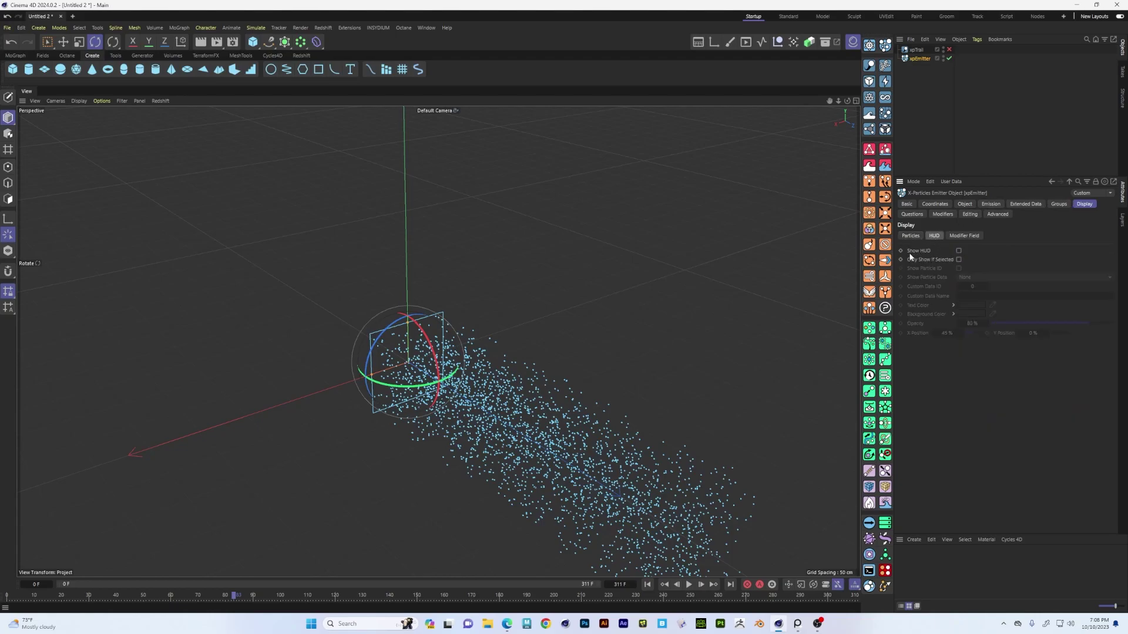
{"action": "left_click", "coordinate": [959, 250]}
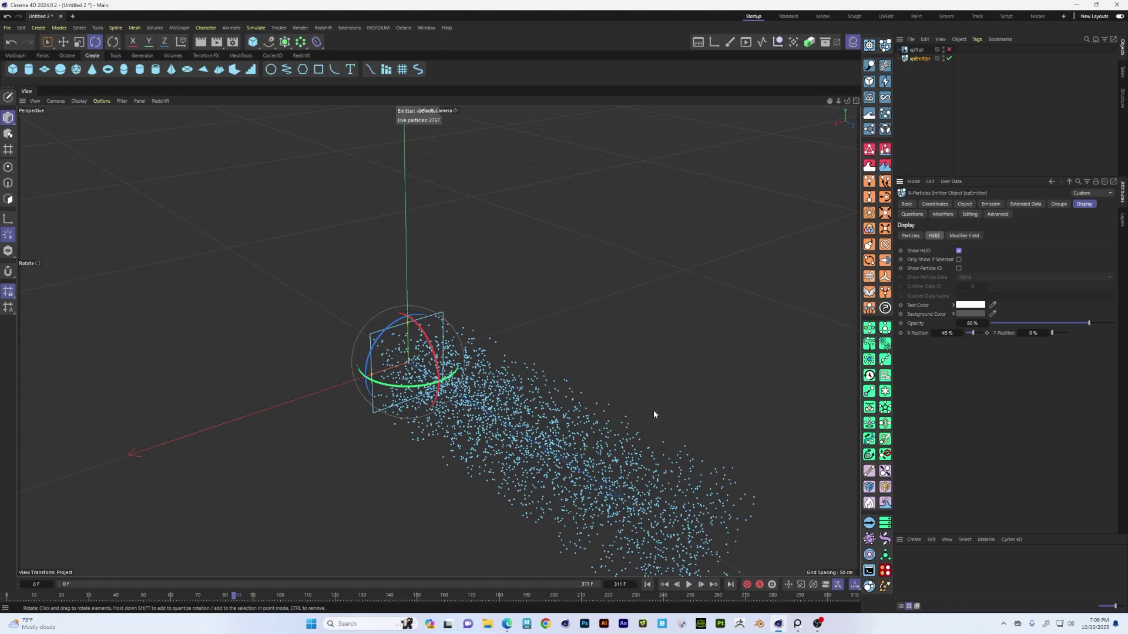
Step: Open the emitter's Emission settings, play the simulation to preview the 1000 birthrate and return to the first frame
{"action": "left_click", "coordinate": [647, 585]}
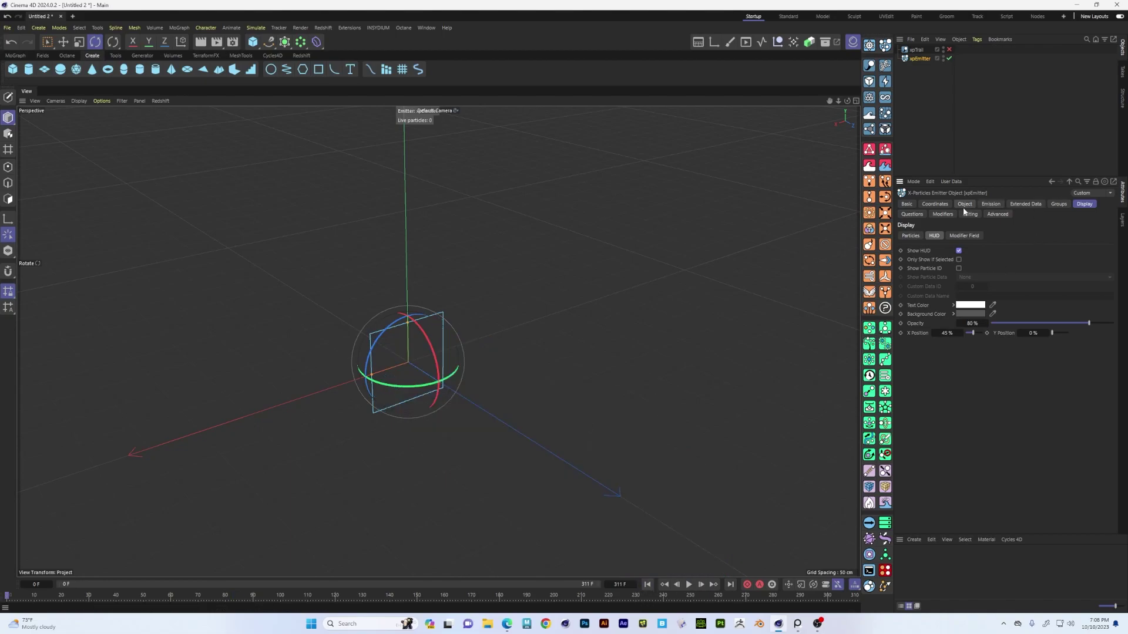
{"action": "left_click", "coordinate": [989, 205]}
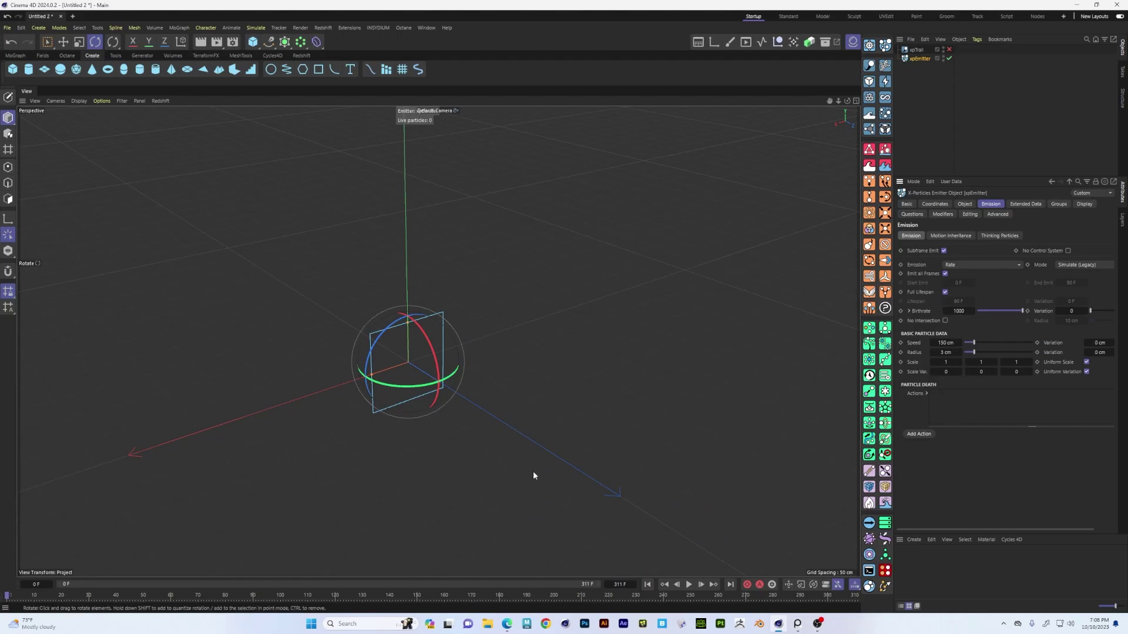
{"action": "left_click", "coordinate": [688, 585]}
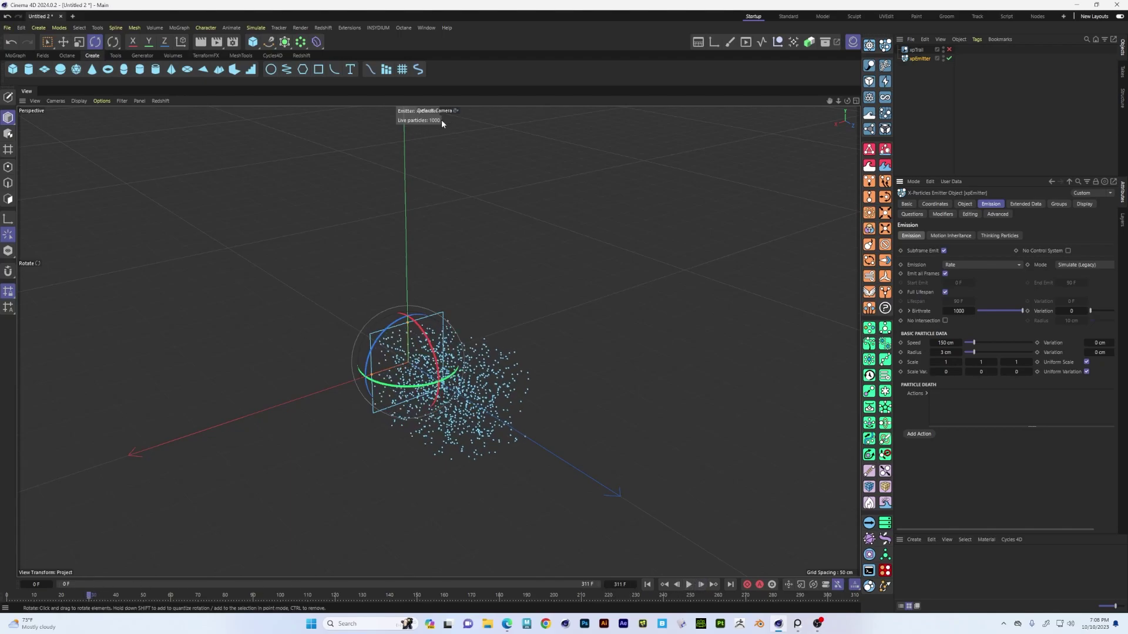
{"action": "mouse_move", "coordinate": [485, 397]}
{"action": "left_mouse_down", "text": "alt"}
{"action": "mouse_move", "coordinate": [552, 347]}
{"action": "mouse_move", "coordinate": [490, 395]}
{"action": "left_mouse_up", "text": "alt"}
{"action": "left_click", "coordinate": [647, 584]}
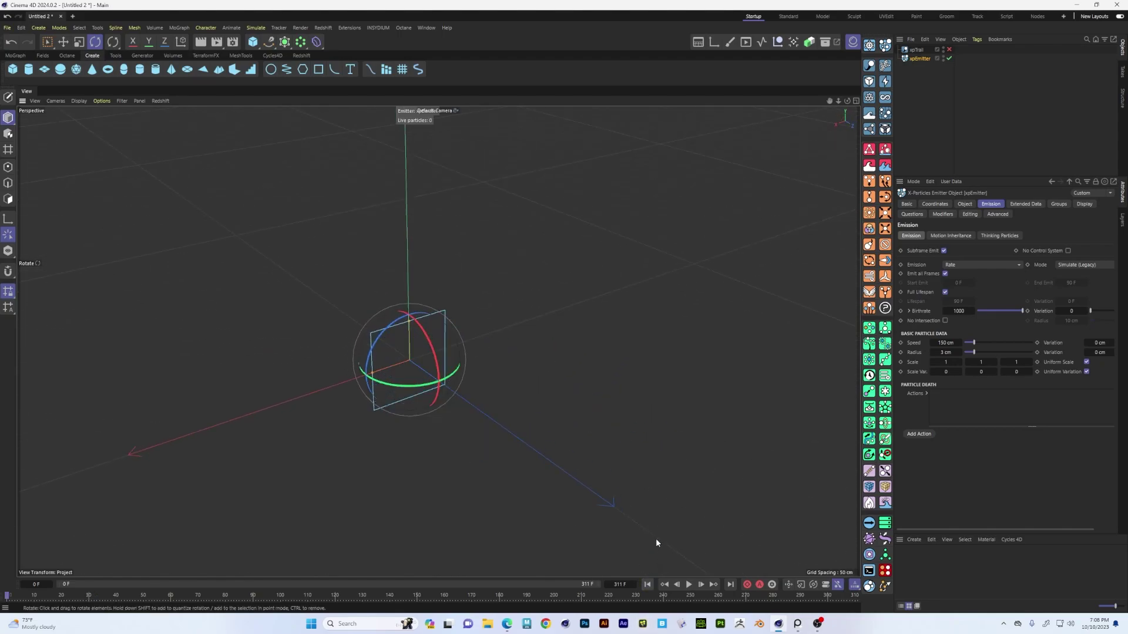
Step: Expand the Birthrate options, set Birthrate Timing to Per Frame and play the simulation to preview the denser emission
{"action": "left_click", "coordinate": [910, 311]}
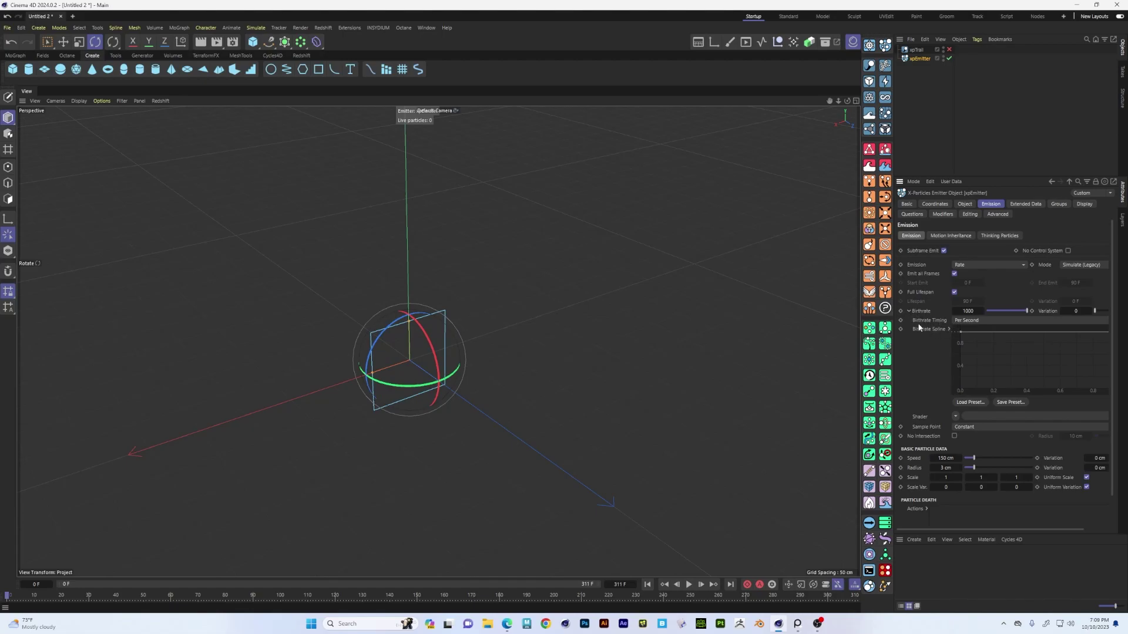
{"action": "left_click", "coordinate": [970, 322]}
{"action": "left_click", "coordinate": [969, 343]}
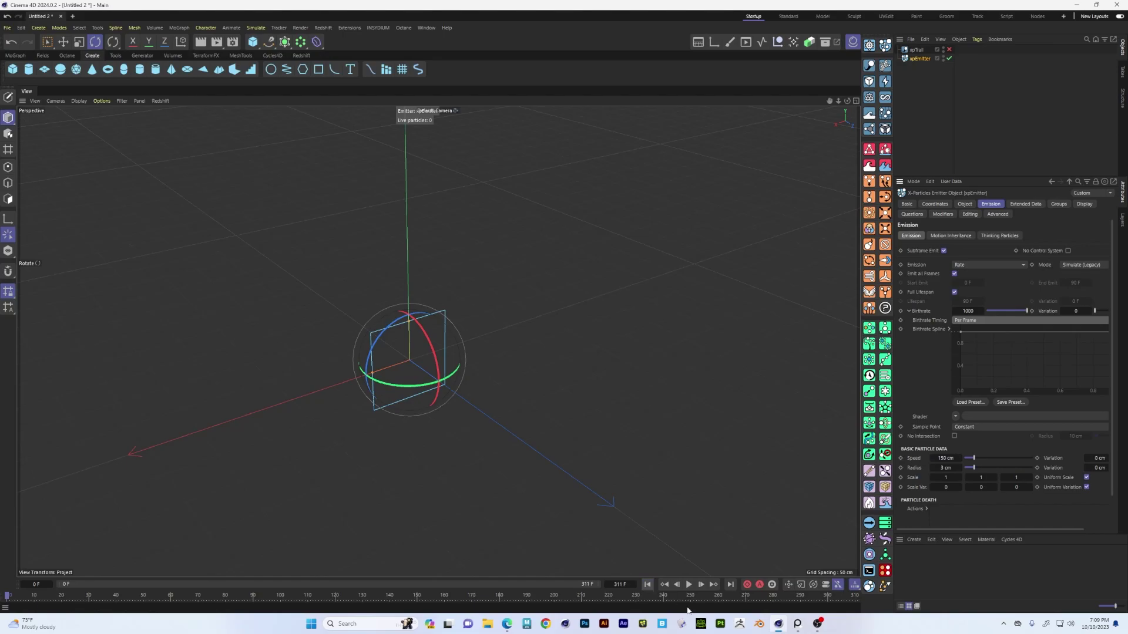
{"action": "left_click", "coordinate": [689, 585]}
{"action": "left_click", "coordinate": [689, 584]}
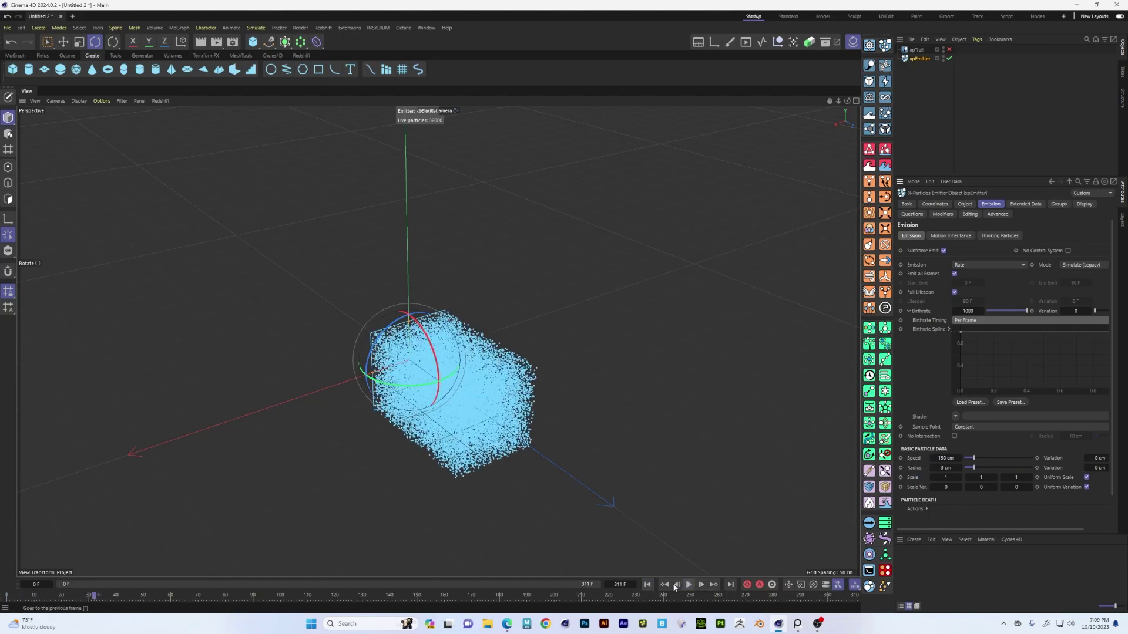
{"action": "left_click_drag", "start_coordinate": [498, 353], "coordinate": [456, 423], "text": "alt"}
Step: Set Birthrate Timing back to Per Second and return to the first frame
{"action": "left_click", "coordinate": [976, 321]}
{"action": "left_click", "coordinate": [978, 332]}
{"action": "left_click", "coordinate": [648, 585]}
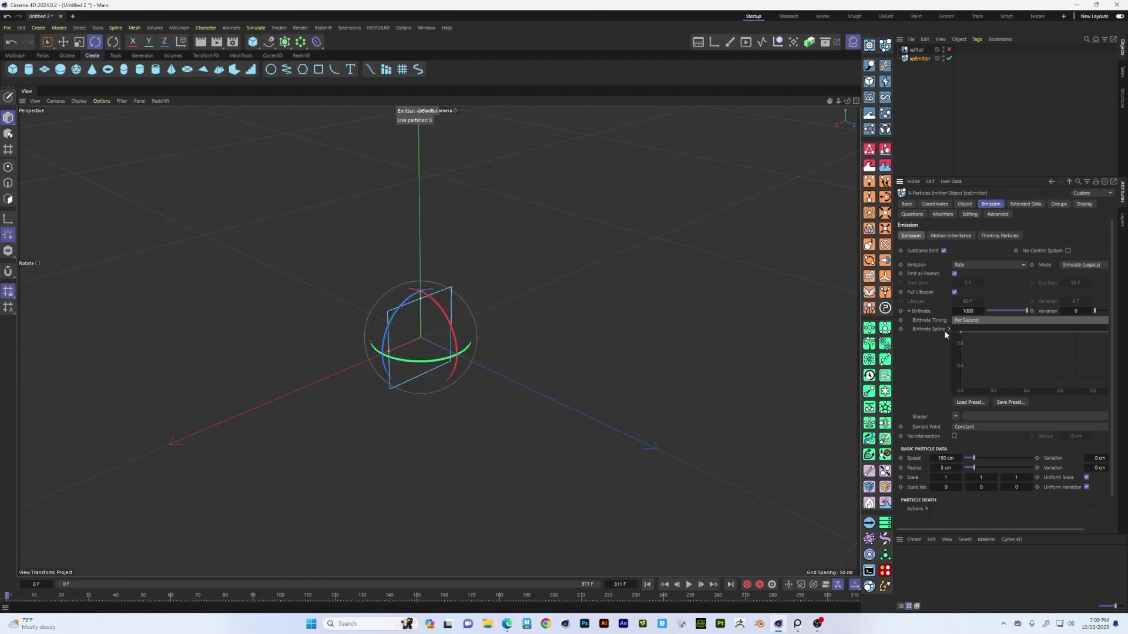
Step: Lower the start point of the Birthrate Spline to zero so the emission ramps up over time
{"action": "left_click_drag", "start_coordinate": [434, 359], "coordinate": [426, 379], "text": "alt"}
{"action": "left_click_drag", "start_coordinate": [964, 332], "coordinate": [935, 403]}
{"action": "left_click_drag", "start_coordinate": [679, 397], "coordinate": [634, 423], "text": "alt"}
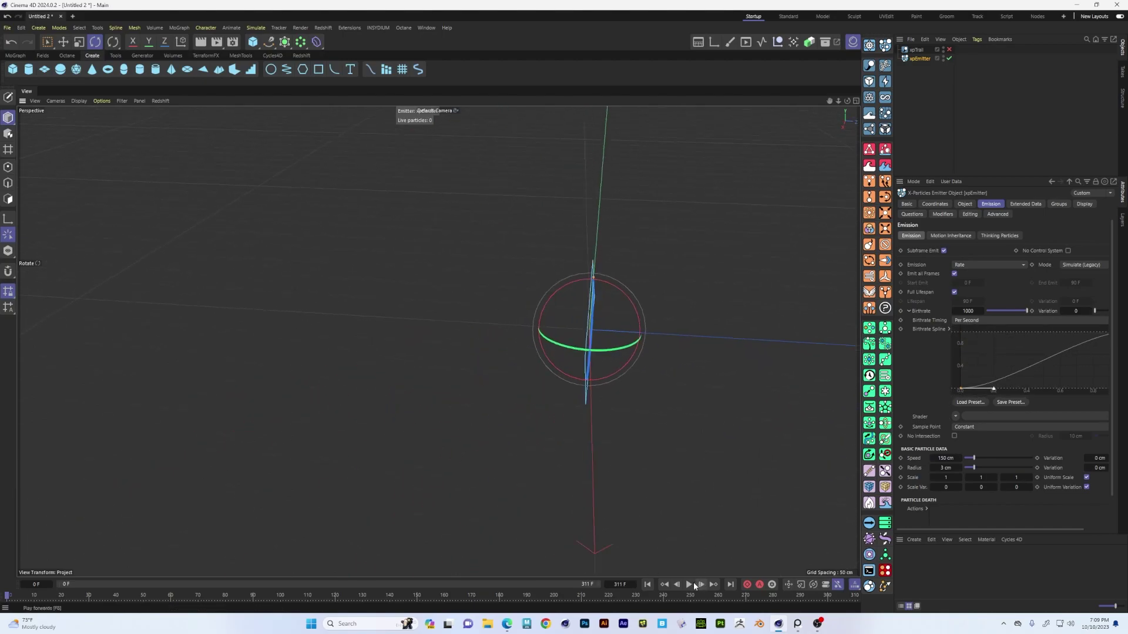
Step: Play the simulation and examine how the particle stream builds up along the ramped birthrate
{"action": "left_click", "coordinate": [689, 586]}
{"action": "left_click_drag", "start_coordinate": [619, 415], "coordinate": [484, 367], "text": "alt"}
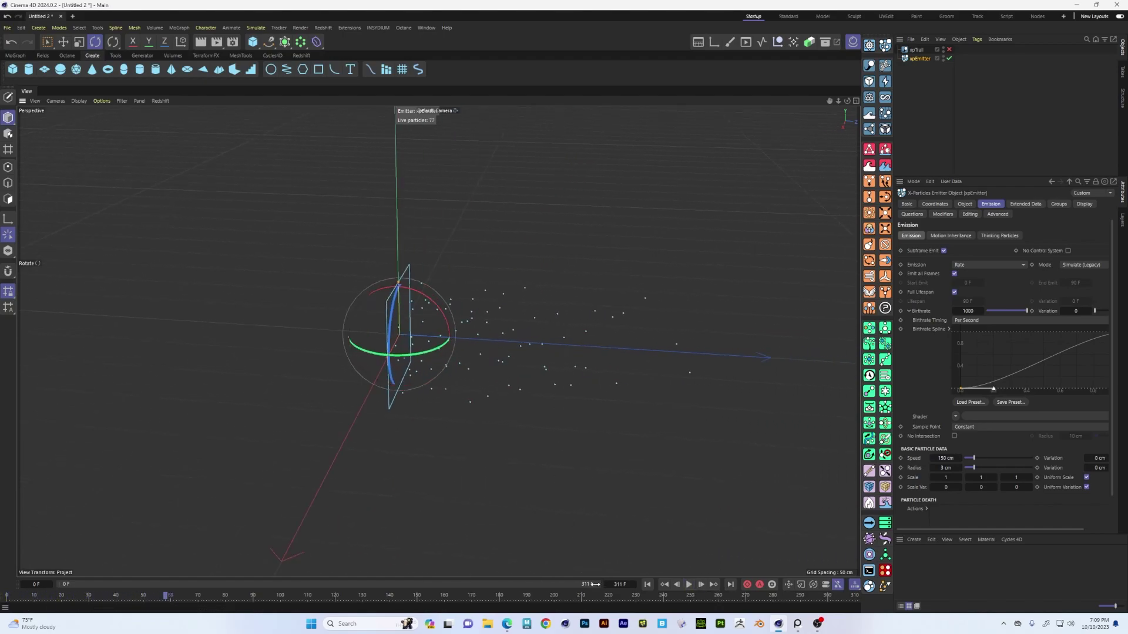
{"action": "left_click", "coordinate": [690, 586]}
{"action": "left_click_drag", "start_coordinate": [607, 421], "coordinate": [567, 380], "text": "alt"}
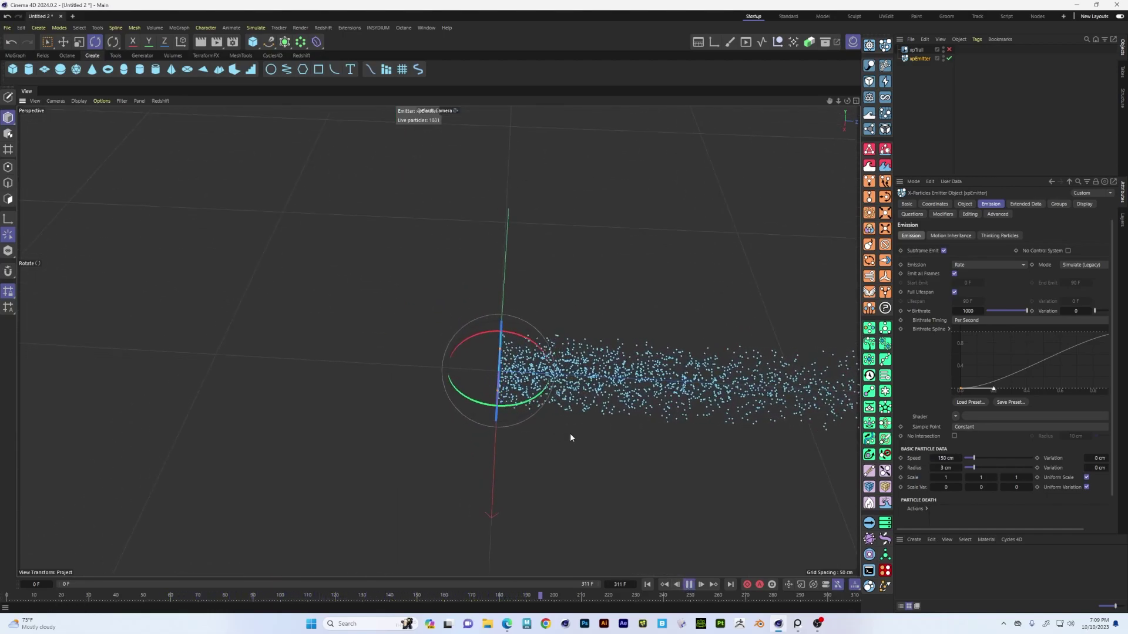
{"action": "left_click", "coordinate": [689, 585]}
{"action": "left_click_drag", "start_coordinate": [458, 418], "coordinate": [605, 374], "text": "alt"}
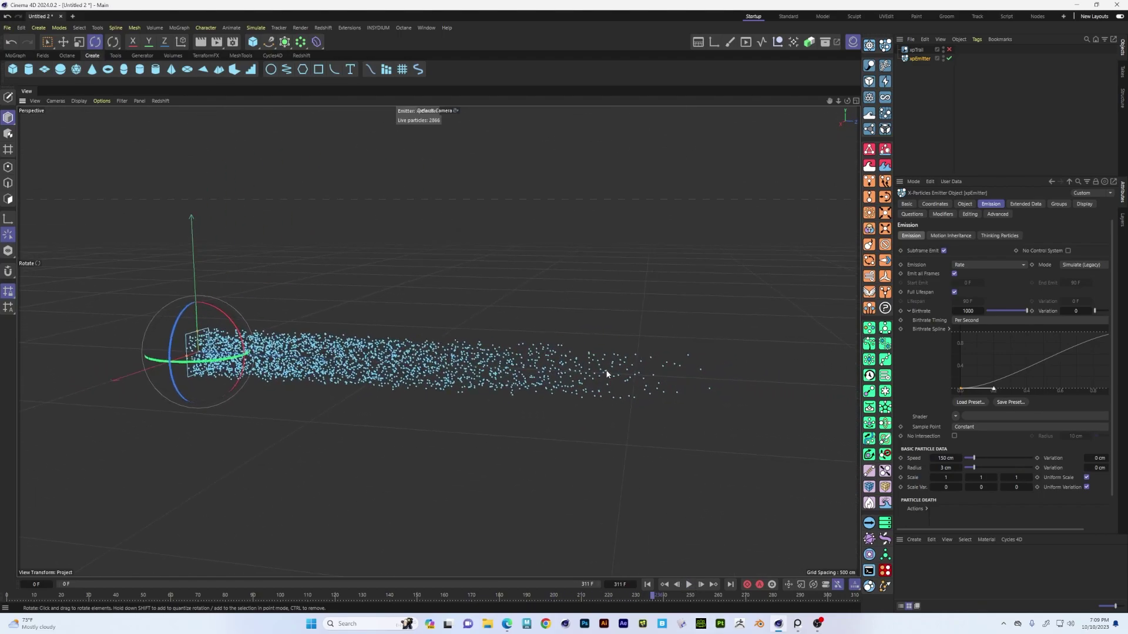
{"action": "left_click_drag", "start_coordinate": [293, 361], "coordinate": [499, 392], "text": "alt"}
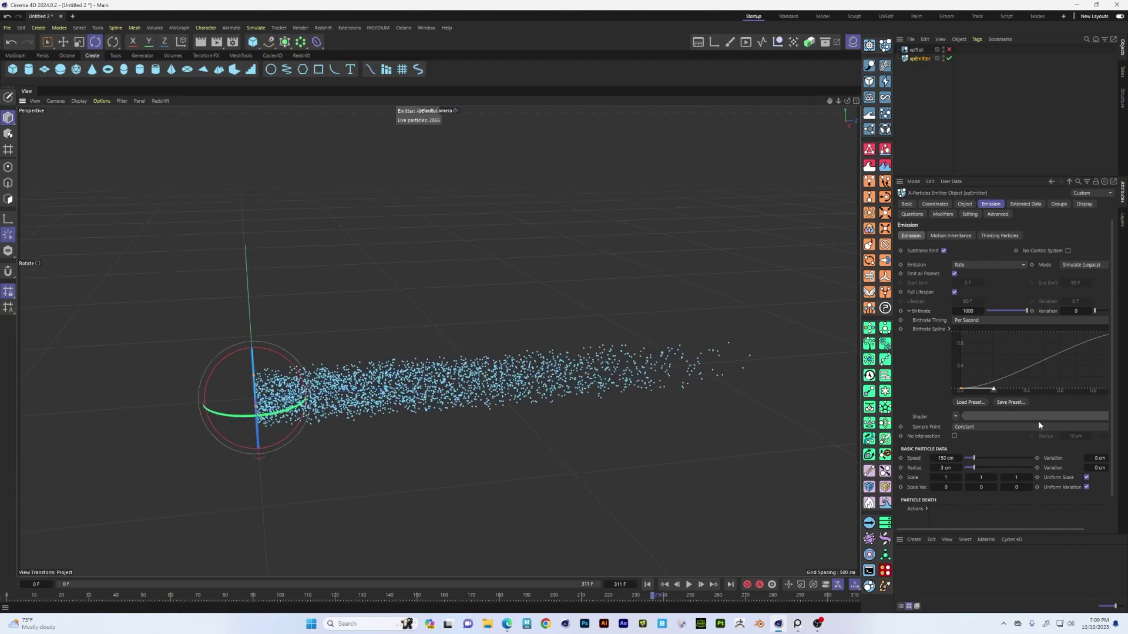
Step: Raise the start point of the Birthrate Spline back to full level and return to the first frame
{"action": "left_click_drag", "start_coordinate": [960, 389], "coordinate": [926, 329]}
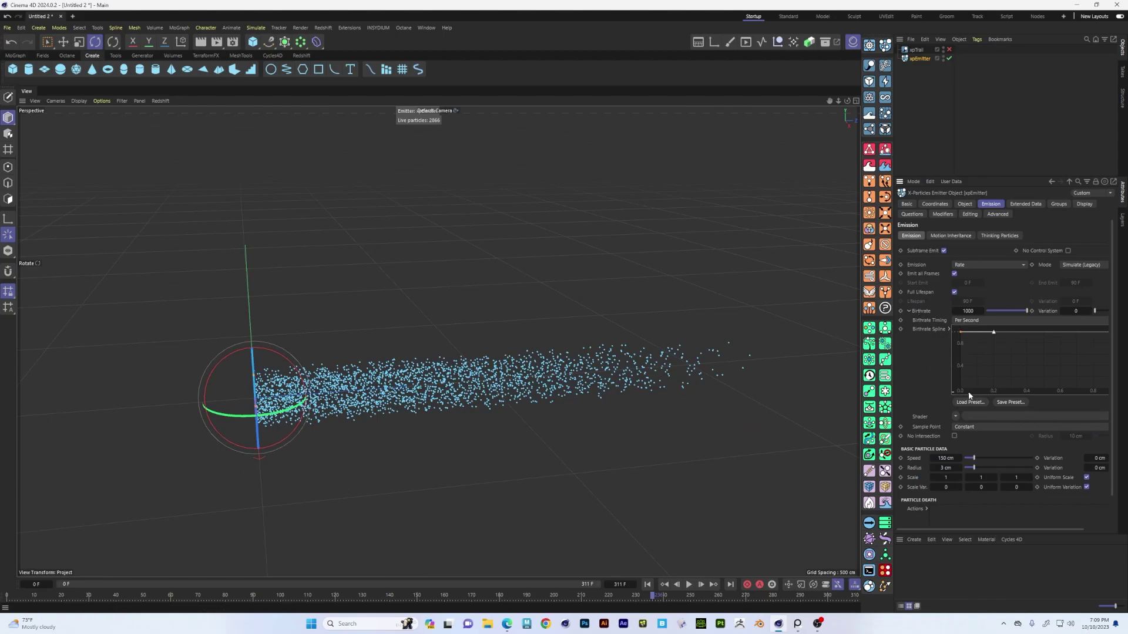
{"action": "left_click_drag", "start_coordinate": [271, 339], "coordinate": [401, 368], "text": "alt"}
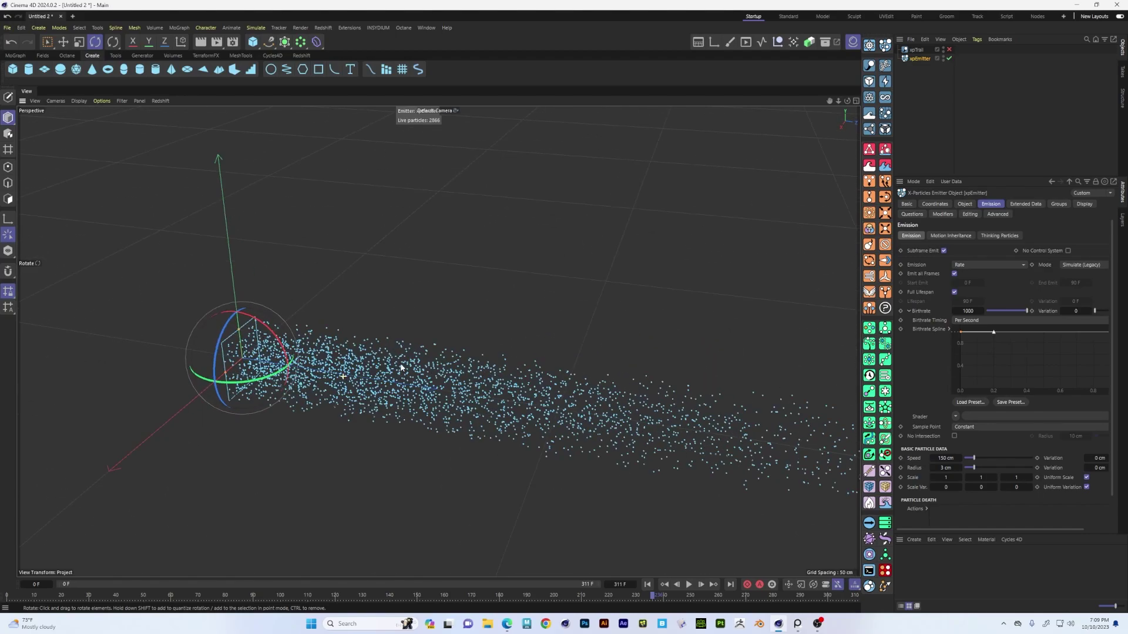
{"action": "left_click", "coordinate": [648, 585]}
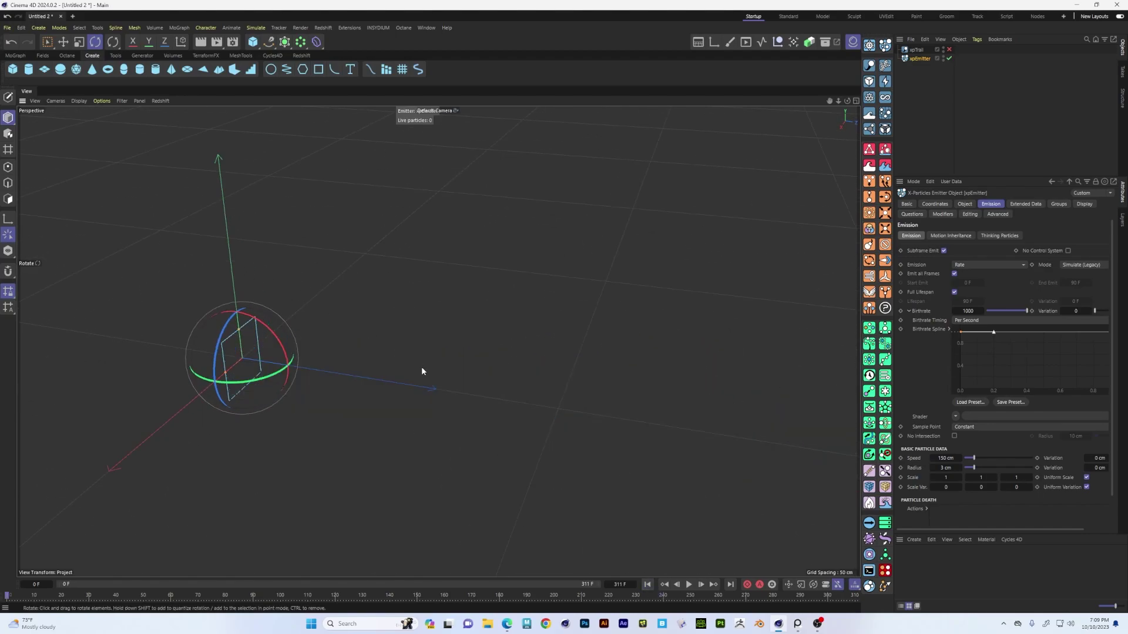
{"action": "left_click_drag", "start_coordinate": [285, 365], "coordinate": [265, 322]}
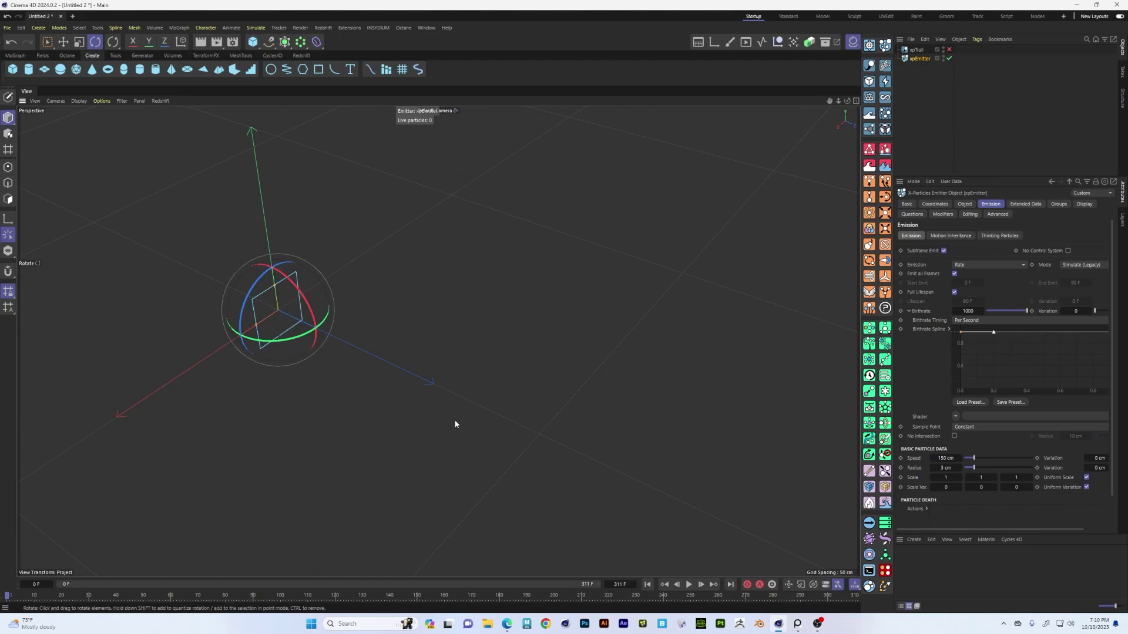
Step: Load a Noise shader into the birthrate's shader slot and strongly increase the noise contrast
{"action": "left_click", "coordinate": [956, 417]}
{"action": "left_click", "coordinate": [977, 297]}
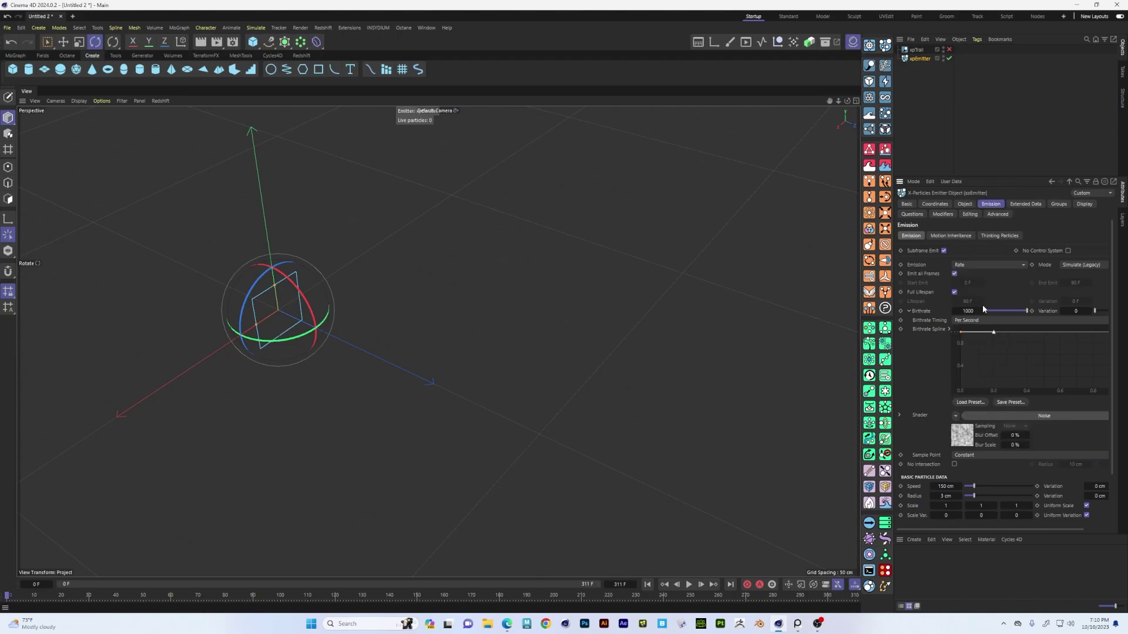
{"action": "left_click", "coordinate": [1051, 417]}
{"action": "left_click_drag", "start_coordinate": [1050, 448], "coordinate": [1056, 450]}
{"action": "left_click", "coordinate": [1069, 181]}
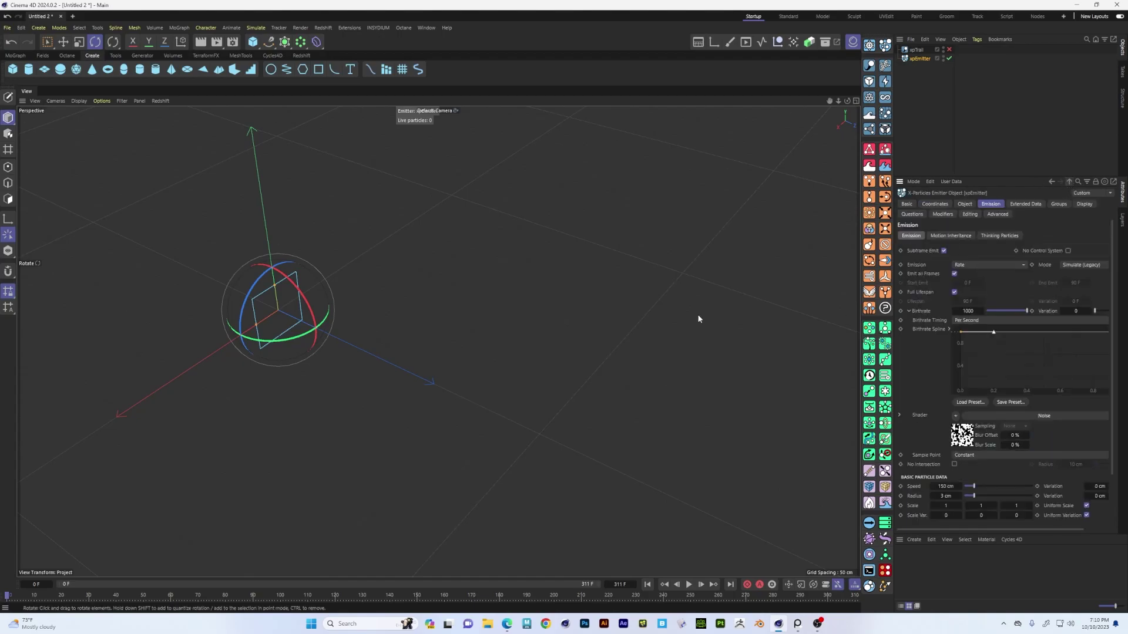
Step: Play the simulation to preview the noise-driven birthrate with constant sampling
{"action": "left_click_drag", "start_coordinate": [351, 350], "coordinate": [299, 374]}
{"action": "middle_click_drag", "start_coordinate": [299, 376], "coordinate": [341, 394], "text": "alt"}
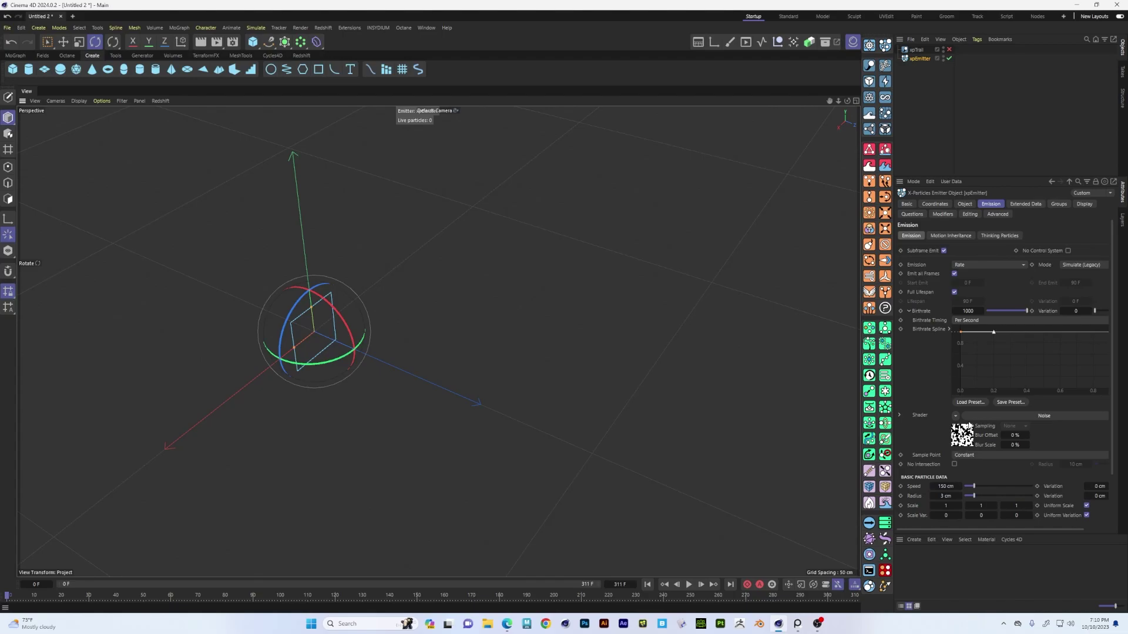
{"action": "left_click", "coordinate": [689, 585]}
{"action": "left_click", "coordinate": [690, 586]}
Step: Set the birthrate shader's Sample Point to Random and replay the simulation from the first frame
{"action": "left_click", "coordinate": [1005, 455]}
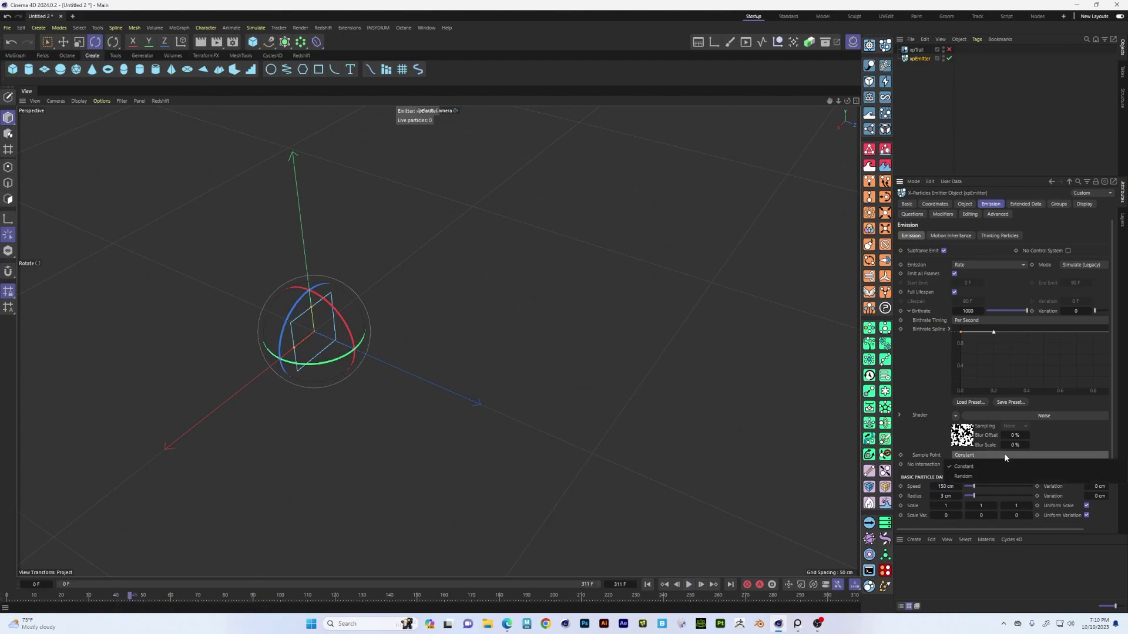
{"action": "left_click", "coordinate": [964, 476]}
{"action": "left_click", "coordinate": [648, 585]}
{"action": "left_click", "coordinate": [690, 585]}
{"action": "left_click_drag", "start_coordinate": [434, 443], "coordinate": [519, 423], "text": "alt"}
{"action": "left_click_drag", "start_coordinate": [460, 402], "coordinate": [497, 394], "text": "alt"}
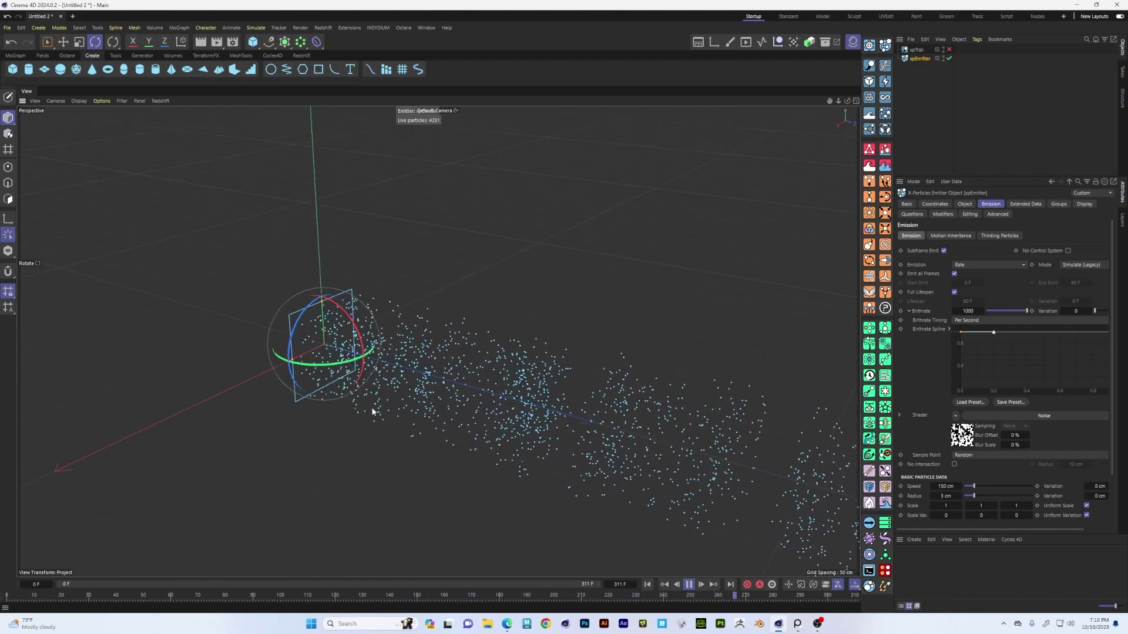
{"action": "left_click_drag", "start_coordinate": [473, 398], "coordinate": [566, 486], "text": "alt"}
{"action": "left_click", "coordinate": [689, 585]}
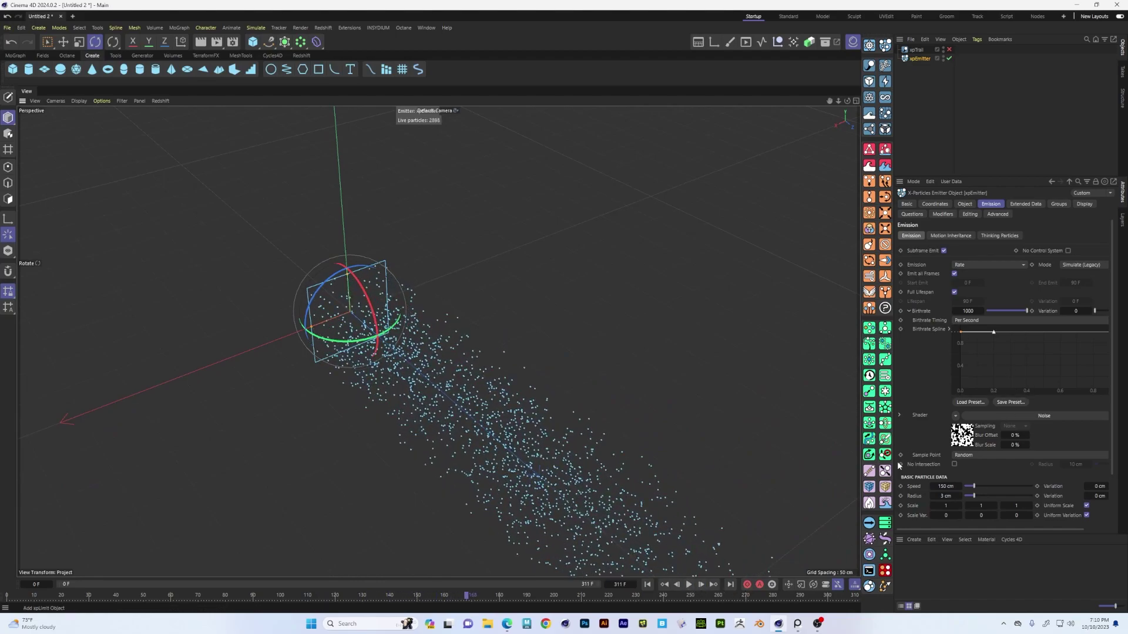
Step: Clear the birthrate's Noise shader, set Sample Point to Constant, rewind the simulation and collapse the Birthrate options
{"action": "left_click", "coordinate": [956, 416]}
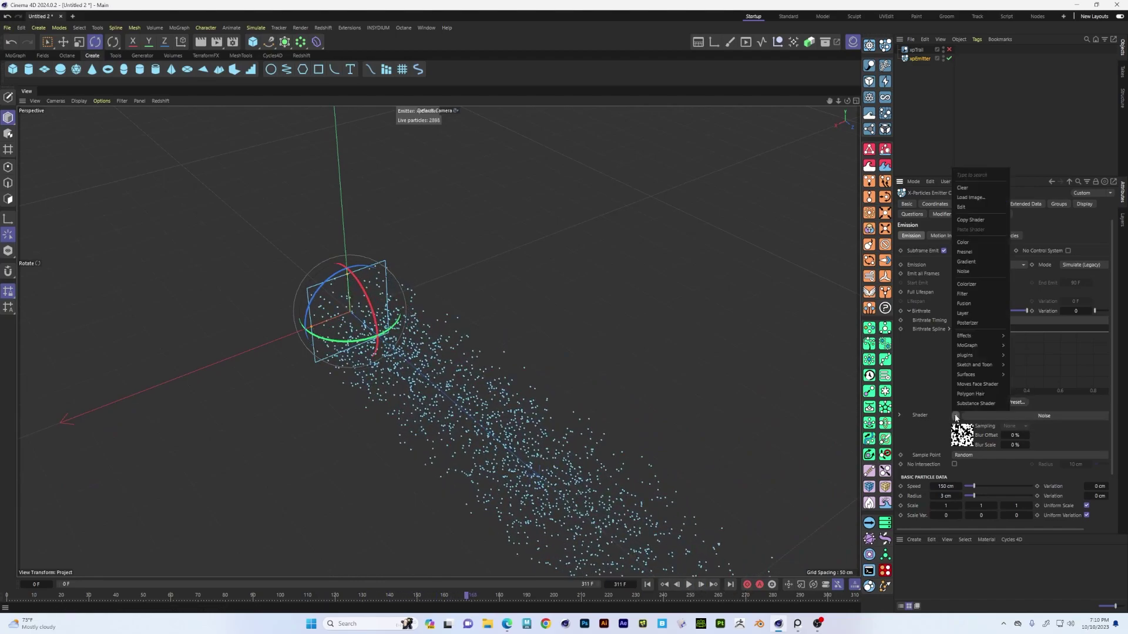
{"action": "left_click", "coordinate": [962, 188]}
{"action": "left_click", "coordinate": [979, 428]}
{"action": "left_click", "coordinate": [982, 438]}
{"action": "left_click_drag", "start_coordinate": [532, 464], "coordinate": [521, 415], "text": "alt"}
{"action": "left_click", "coordinate": [647, 585]}
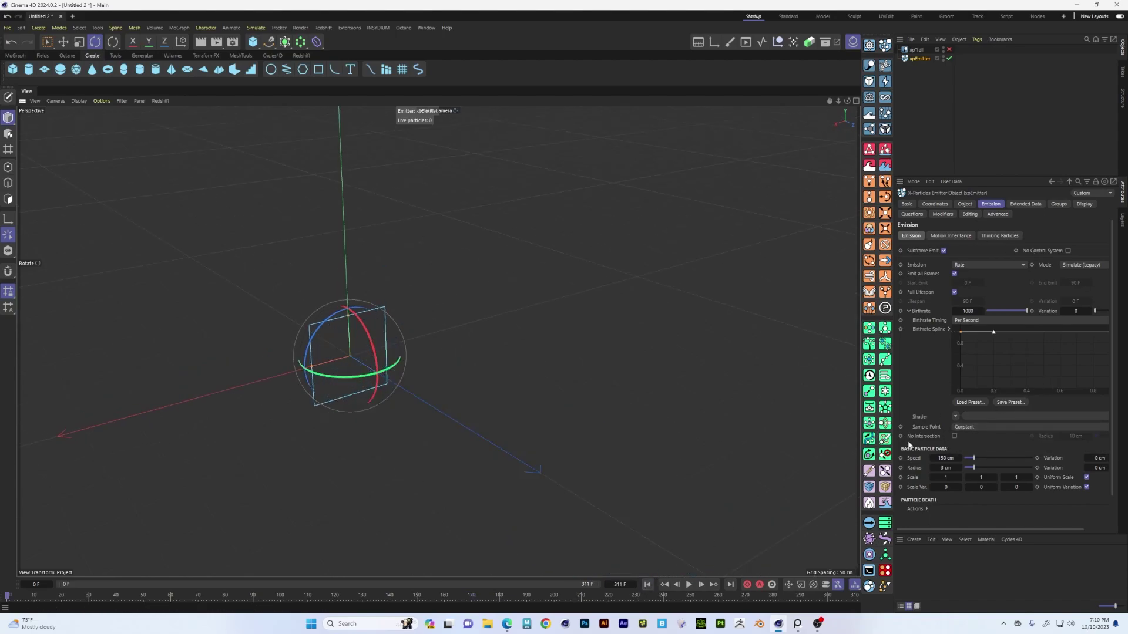
{"action": "left_click", "coordinate": [908, 311]}
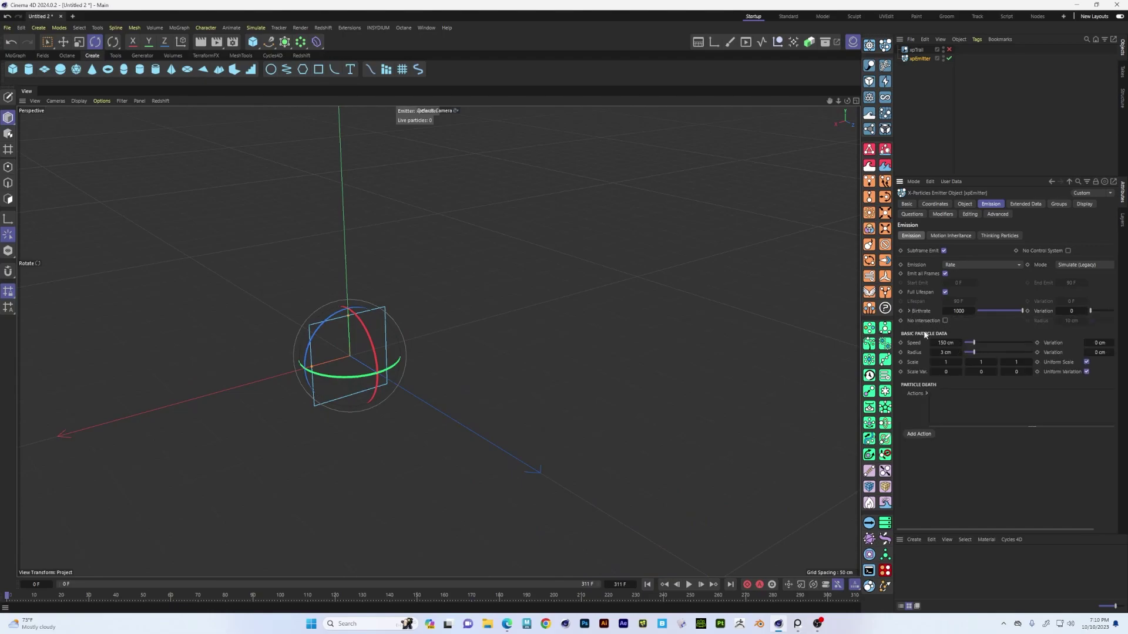
{"action": "left_click", "coordinate": [917, 50]}
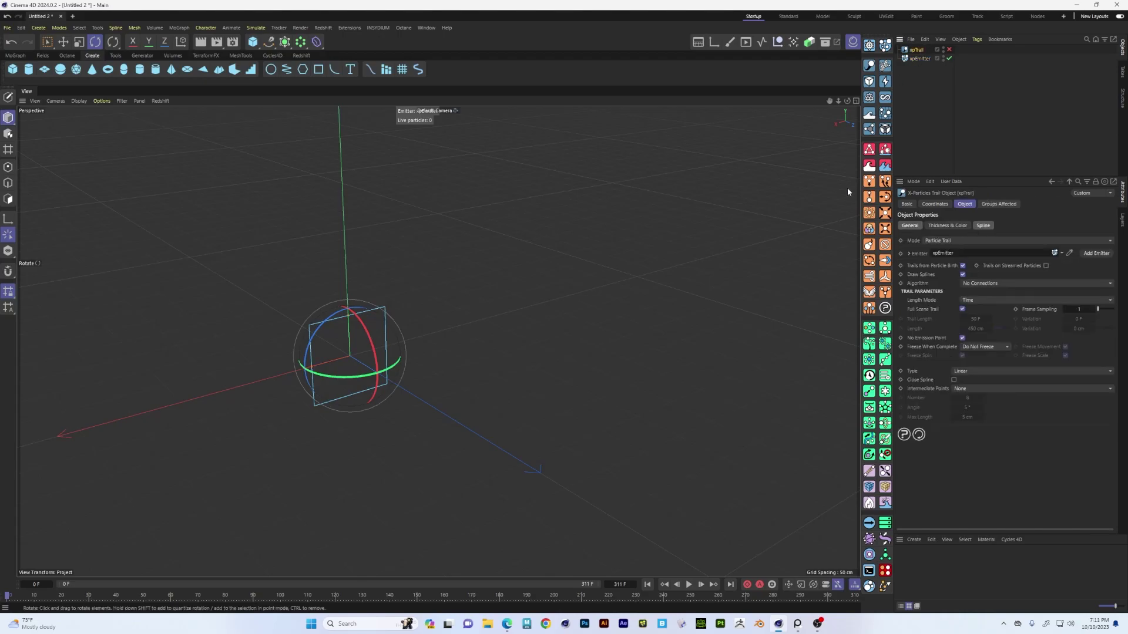
{"action": "left_click", "coordinate": [920, 59]}
{"action": "left_click_drag", "start_coordinate": [438, 341], "coordinate": [440, 397], "text": "alt"}
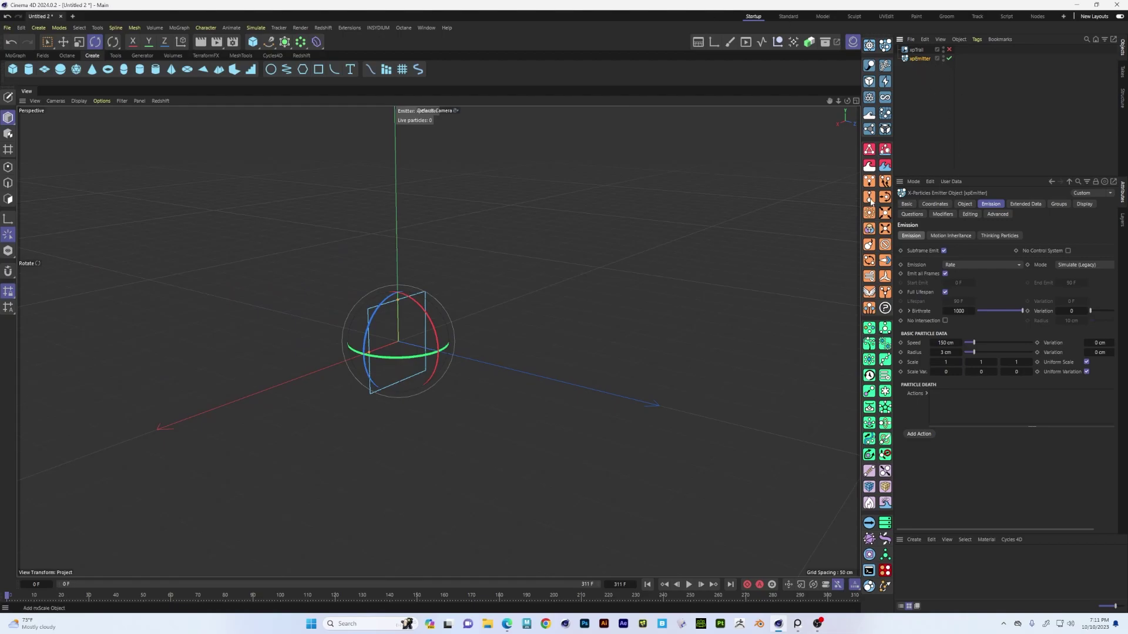
{"action": "left_click_drag", "start_coordinate": [482, 337], "coordinate": [492, 318], "text": "alt"}
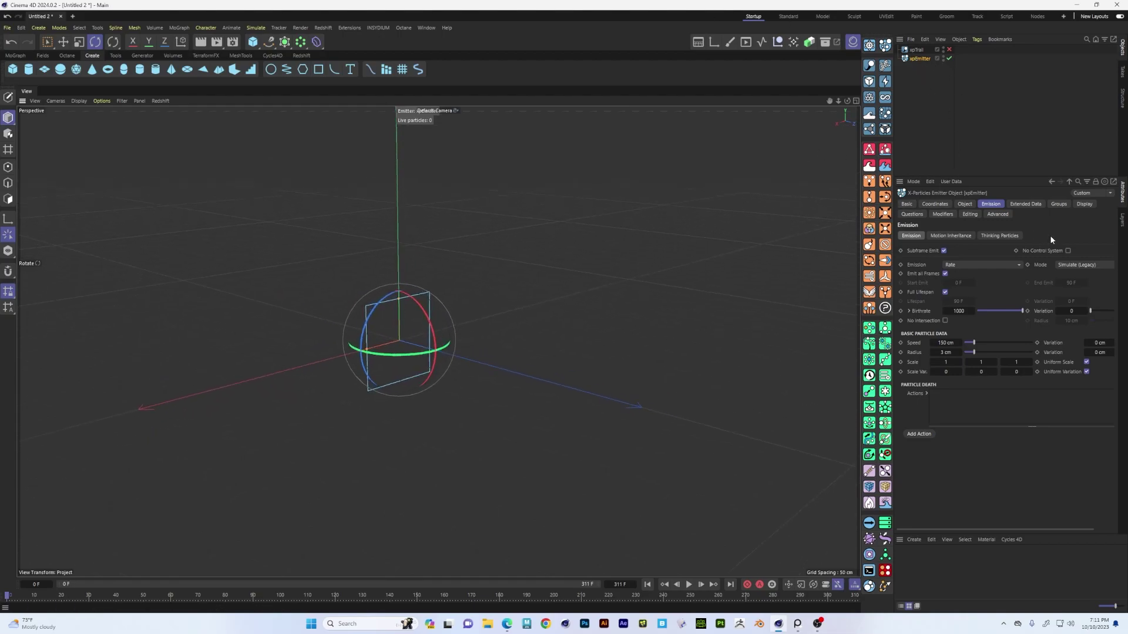
Step: Set the emitter shape to Circle in the emitter's object settings
{"action": "left_click", "coordinate": [964, 204]}
{"action": "left_click", "coordinate": [974, 254]}
{"action": "left_click", "coordinate": [972, 270]}
Step: Rotate the circular emitter to point straight down and raise it above the ground plane
{"action": "left_click_drag", "start_coordinate": [474, 317], "coordinate": [404, 205], "text": "alt"}
{"action": "key", "text": "r"}
{"action": "key", "text": "e"}
{"action": "middle_click_drag", "start_coordinate": [414, 233], "coordinate": [496, 445], "text": "alt"}
{"action": "right_click_drag", "start_coordinate": [515, 400], "coordinate": [468, 401], "text": "alt"}
{"action": "left_click_drag", "start_coordinate": [468, 401], "coordinate": [470, 376], "text": "alt"}
{"action": "left_click", "coordinate": [918, 58]}
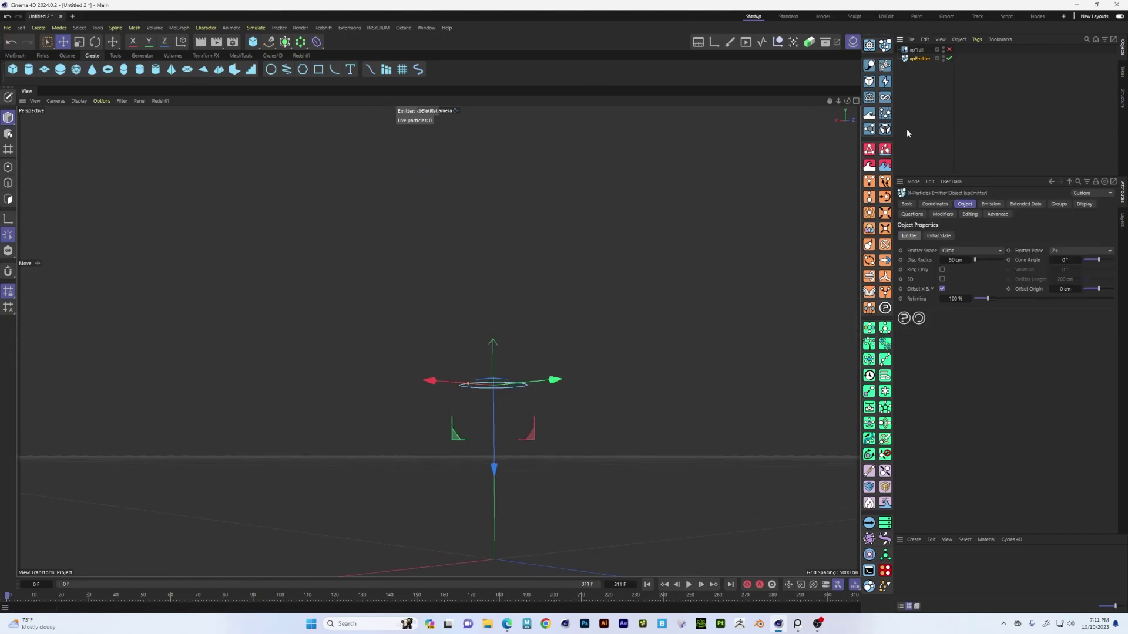
Step: Play the simulation to preview the downward particle stream and return to the first frame
{"action": "left_click", "coordinate": [689, 585]}
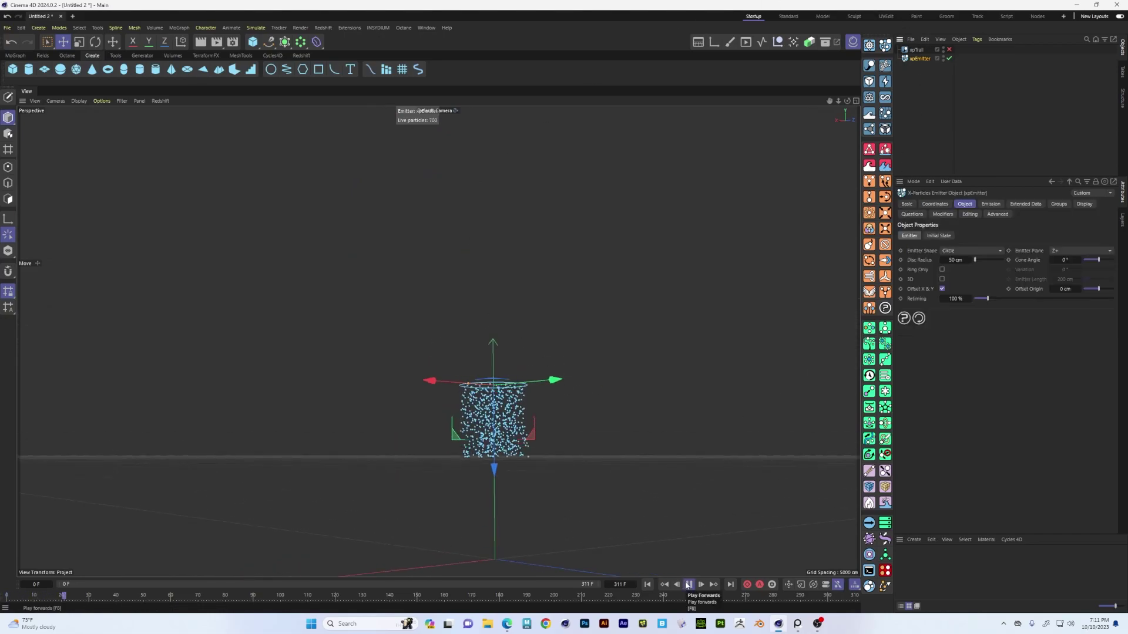
{"action": "left_click_drag", "start_coordinate": [621, 519], "coordinate": [591, 347], "text": "alt"}
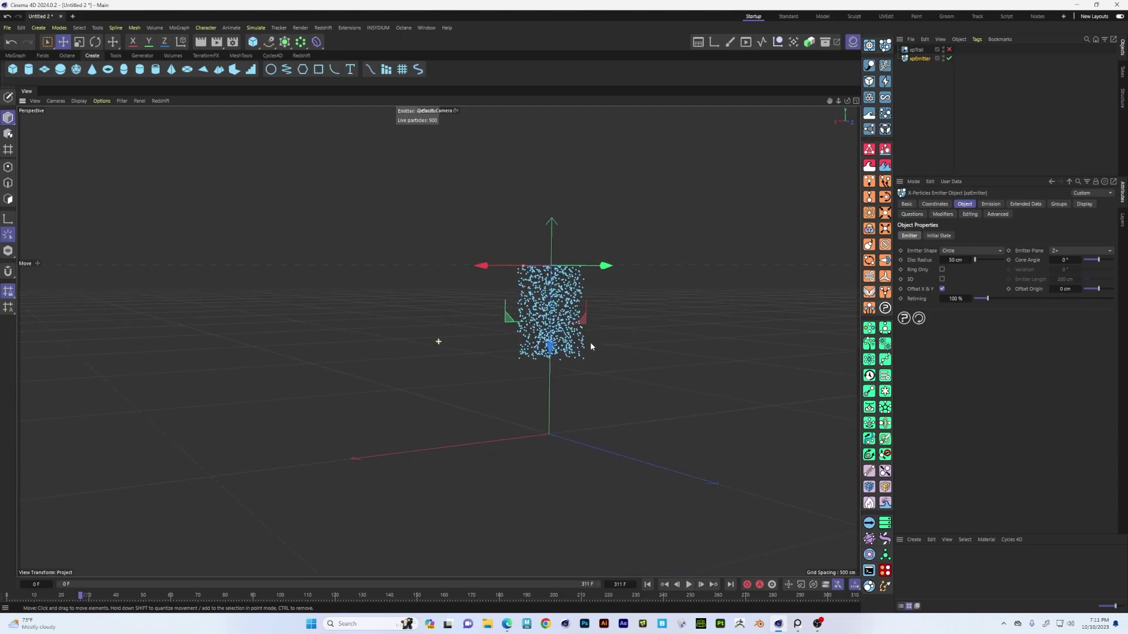
{"action": "left_click", "coordinate": [648, 585]}
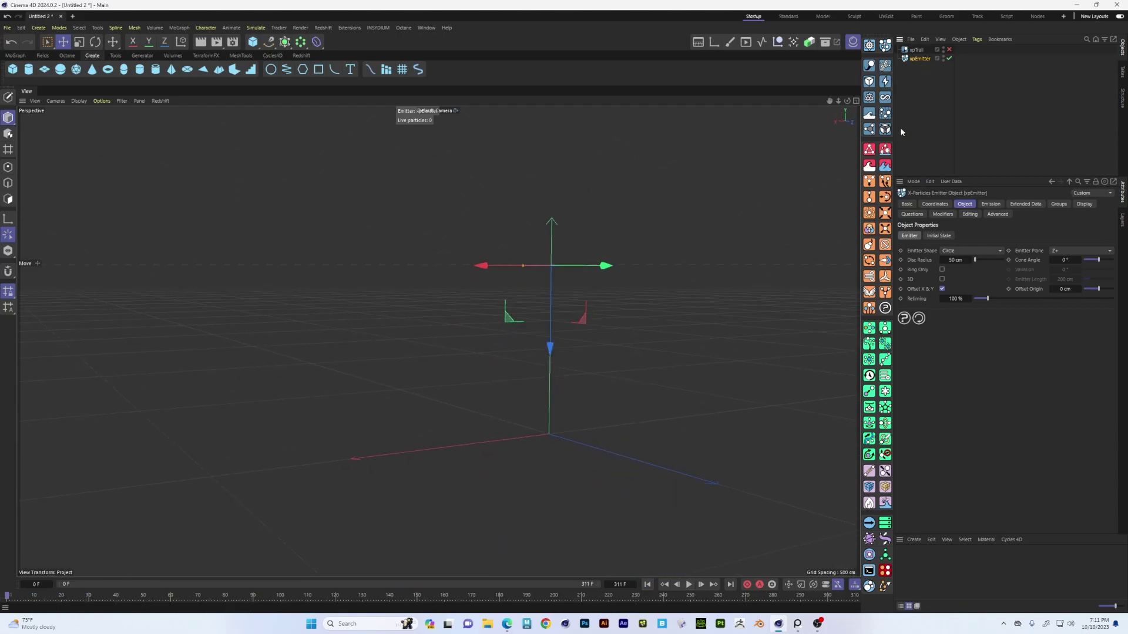
Step: Add an nxGravity modifier and an nxFluids modifier to the scene
{"action": "left_click", "coordinate": [871, 184]}
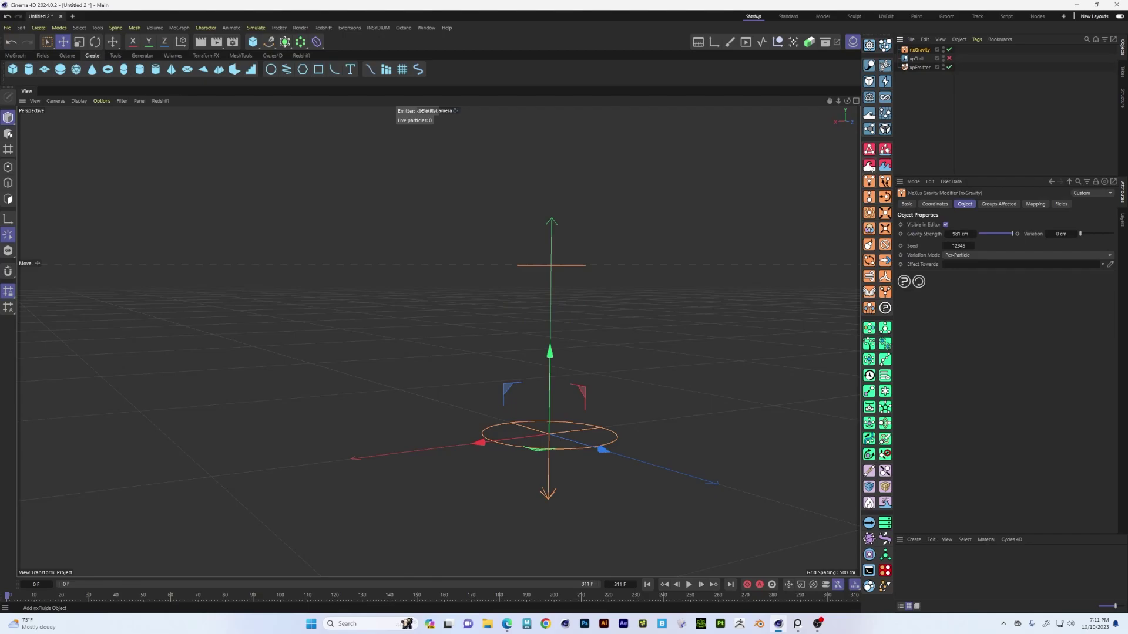
{"action": "left_click", "coordinate": [870, 167]}
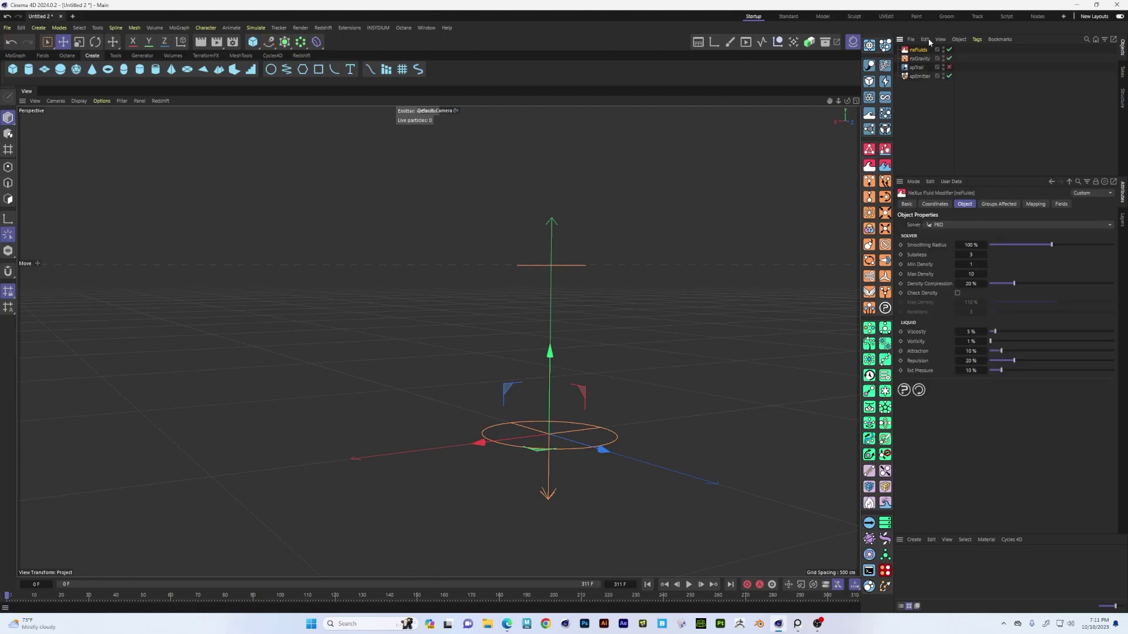
Step: Add a Plane as the ground beneath the emitter and enlarge its width and height to about 2660 cm
{"action": "left_click_drag", "start_coordinate": [676, 247], "coordinate": [517, 302], "text": "alt"}
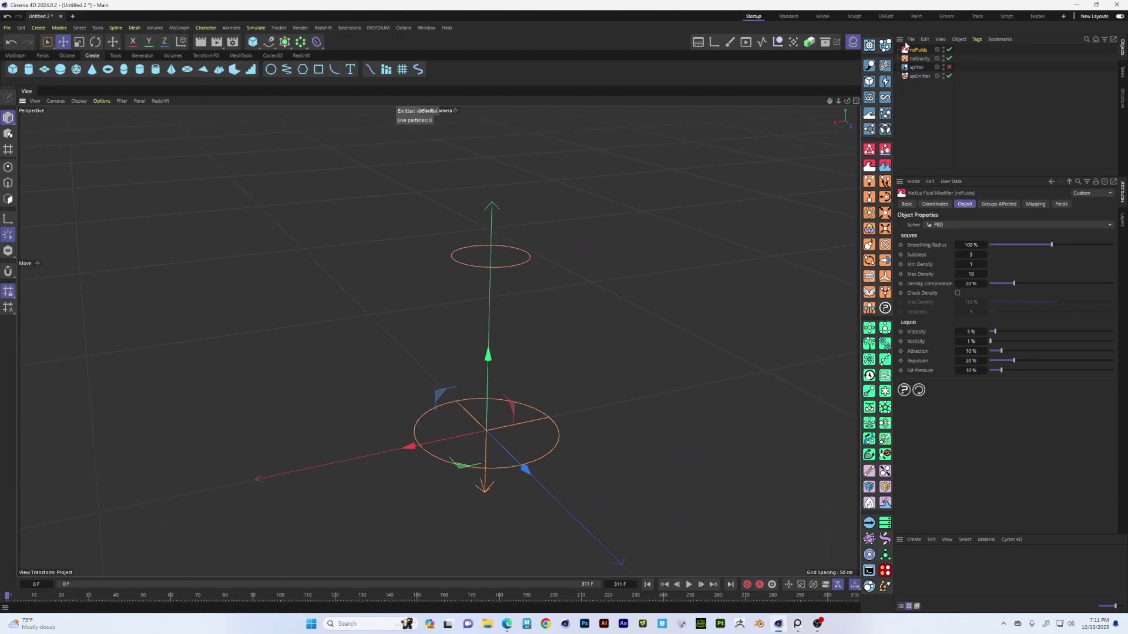
{"action": "left_click", "coordinate": [44, 69]}
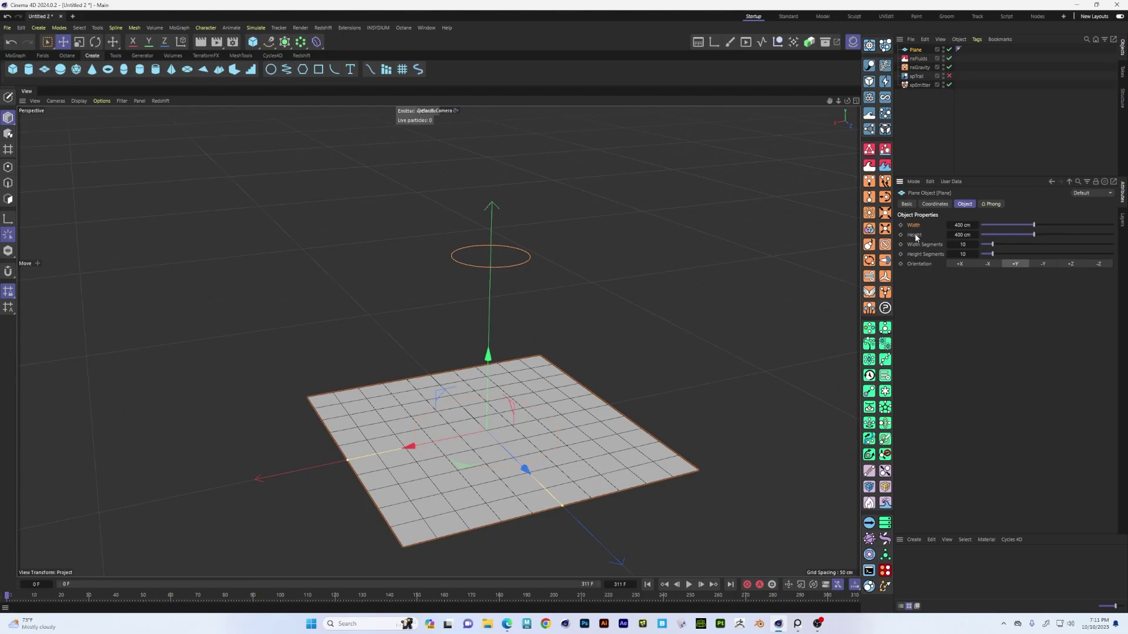
{"action": "left_click_drag", "start_coordinate": [962, 225], "coordinate": [929, 238]}
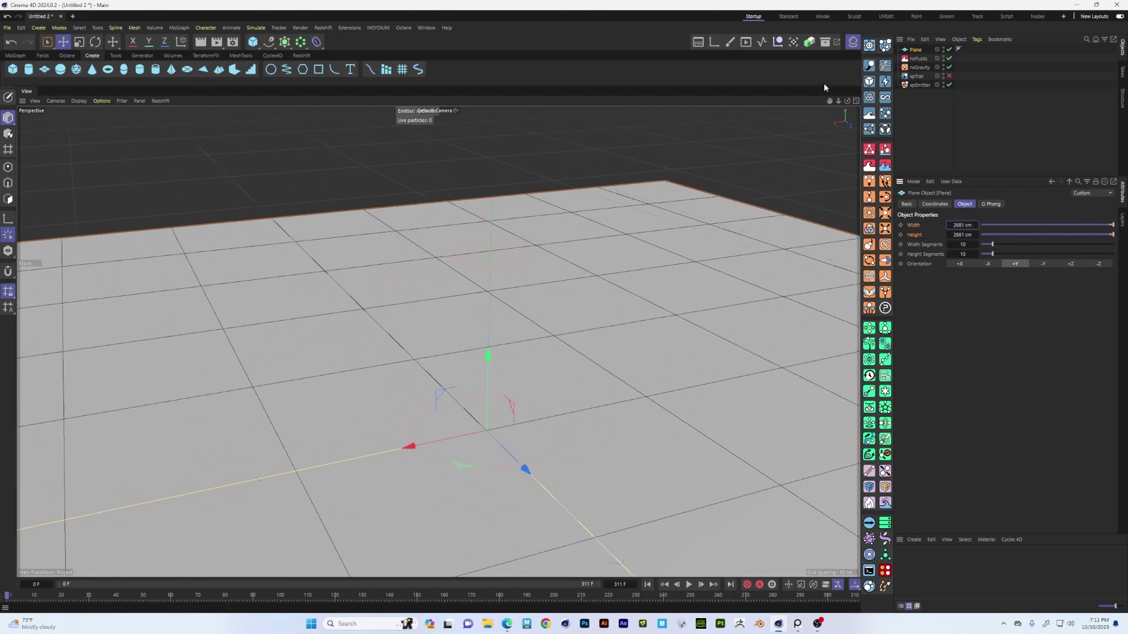
Step: Add an xpCollider tag to the plane and set the collision bounce to 6%
{"action": "right_click", "coordinate": [921, 53]}
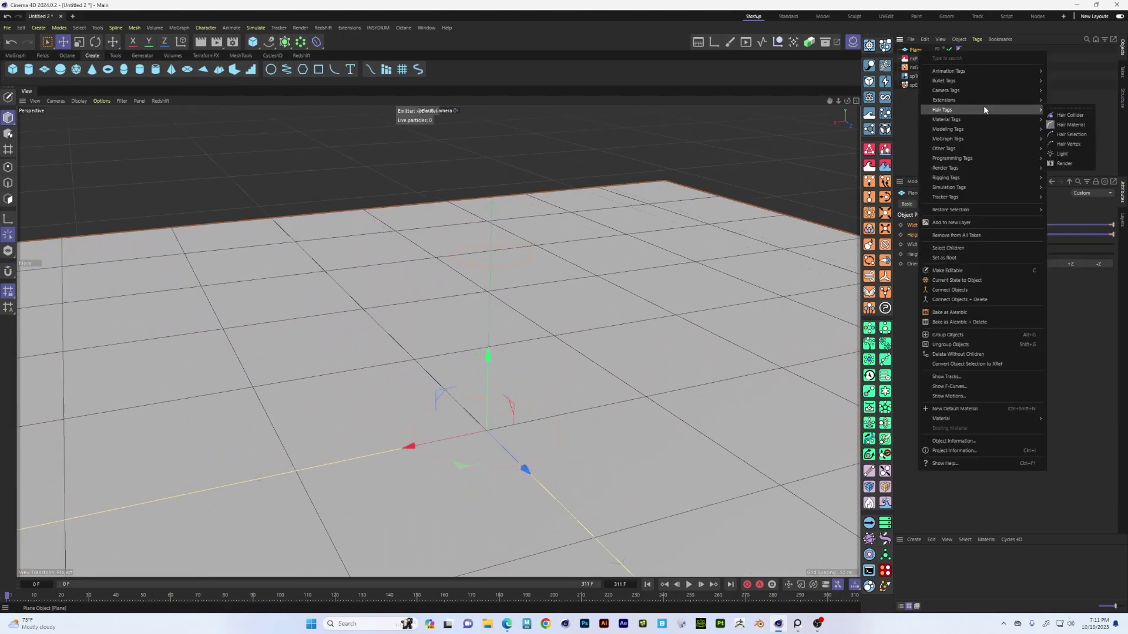
{"action": "mouse_move", "coordinate": [994, 100]}
{"action": "mouse_move", "coordinate": [1065, 111]}
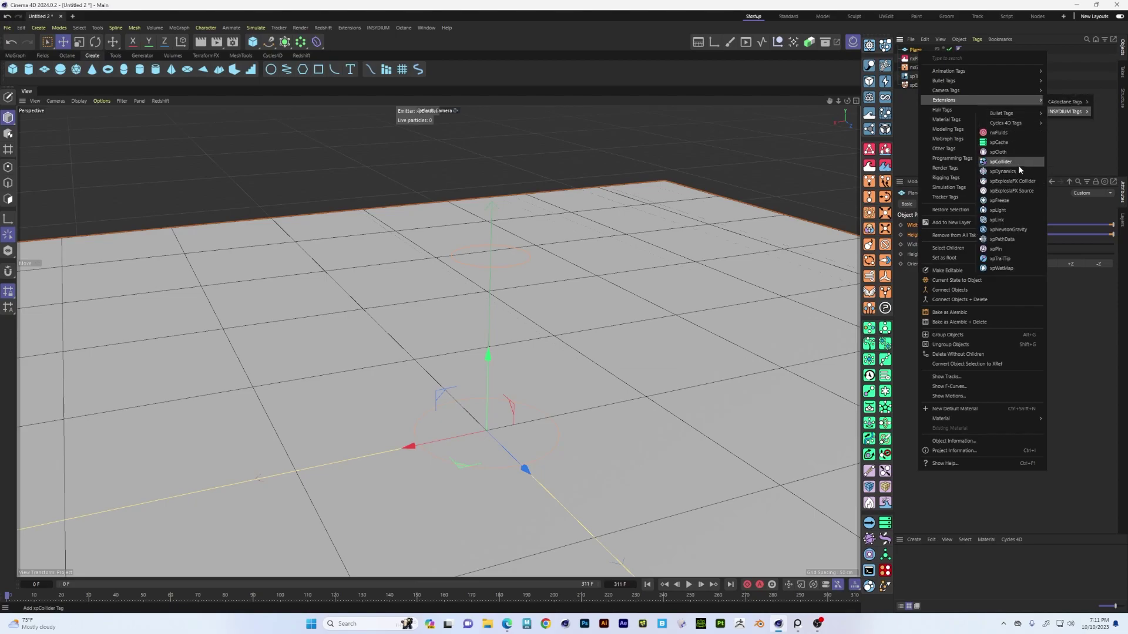
{"action": "left_click", "coordinate": [1001, 161]}
{"action": "left_click", "coordinate": [960, 290]}
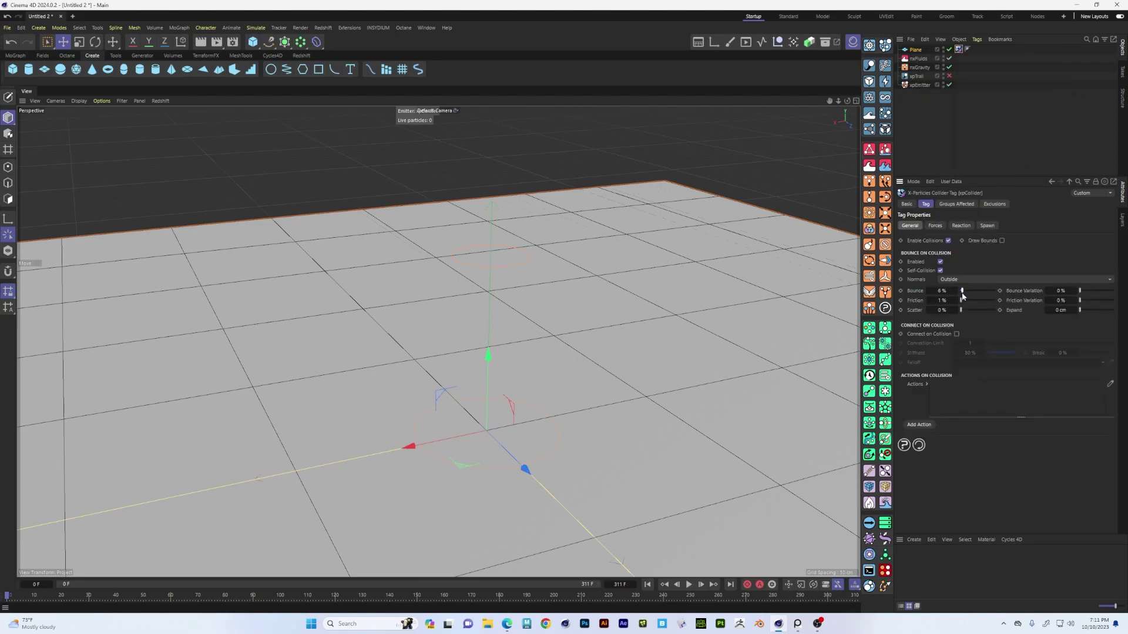
Step: Create a new material with a black base color and apply it to the plane
{"action": "left_click_drag", "start_coordinate": [698, 302], "coordinate": [679, 282], "text": "alt"}
{"action": "left_click", "coordinate": [587, 371]}
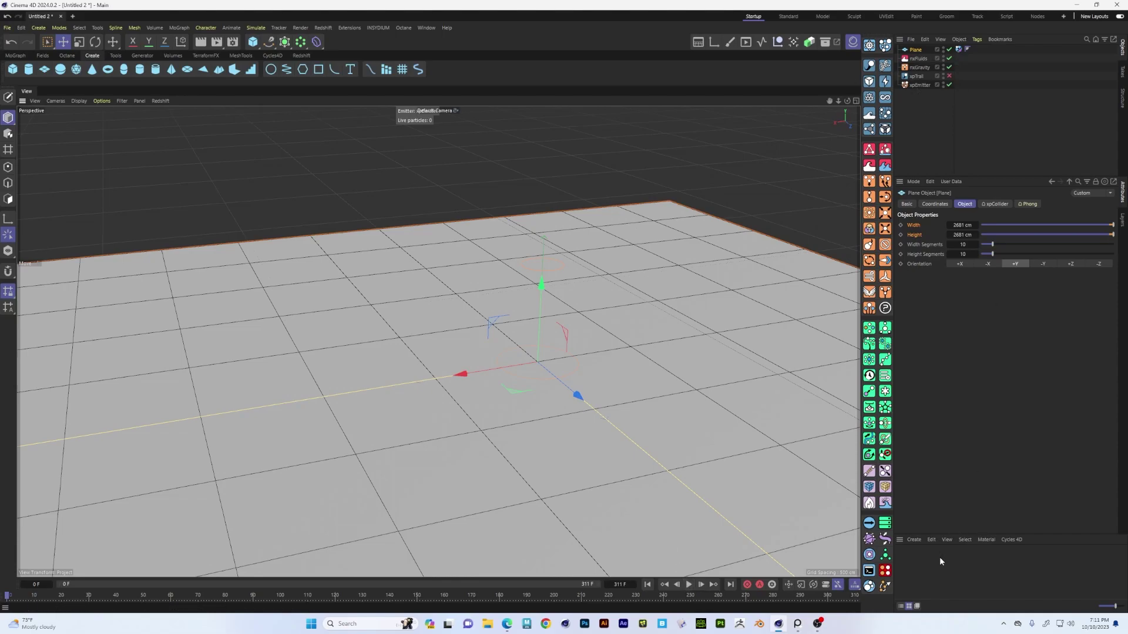
{"action": "left_click", "coordinate": [923, 565]}
{"action": "left_click", "coordinate": [790, 190]}
{"action": "double_click", "coordinate": [921, 563]}
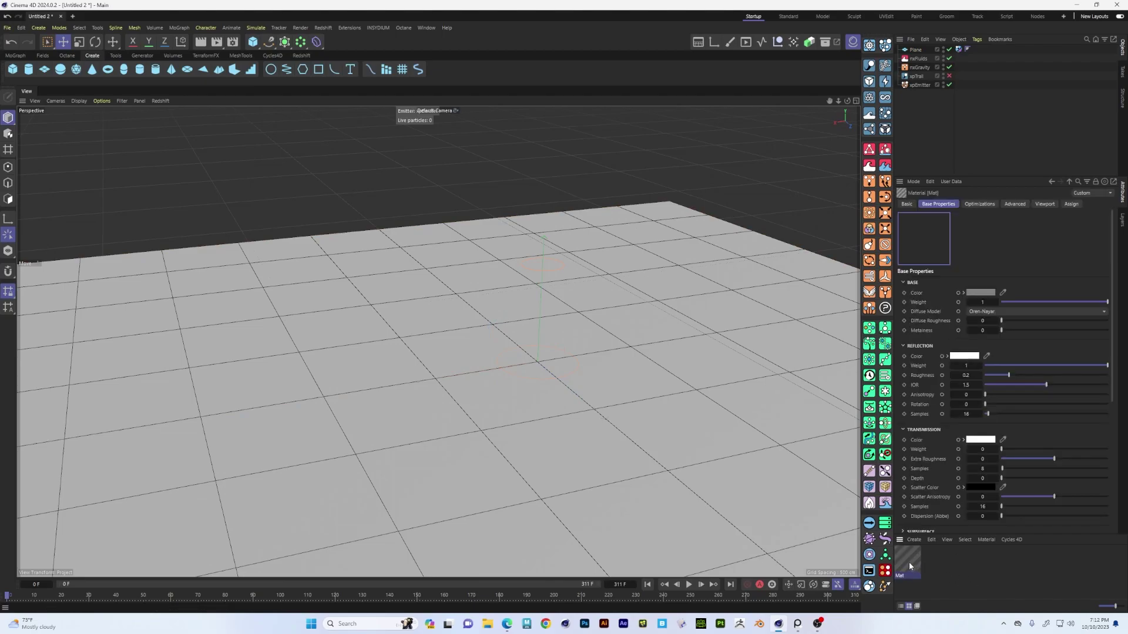
{"action": "left_click", "coordinate": [991, 292]}
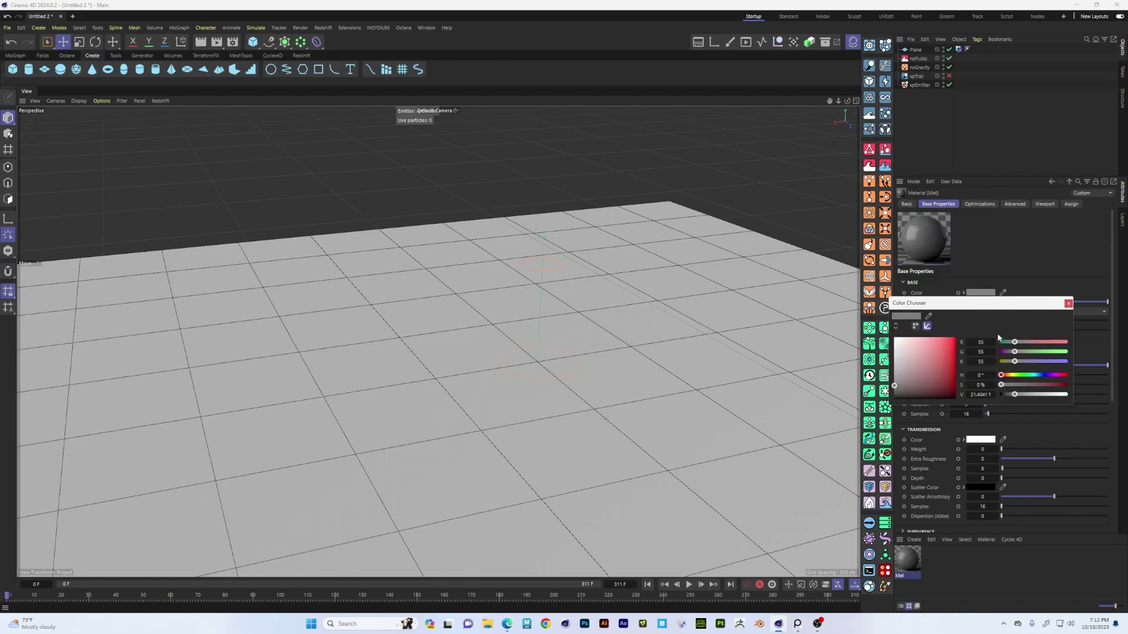
{"action": "left_click", "coordinate": [1068, 303]}
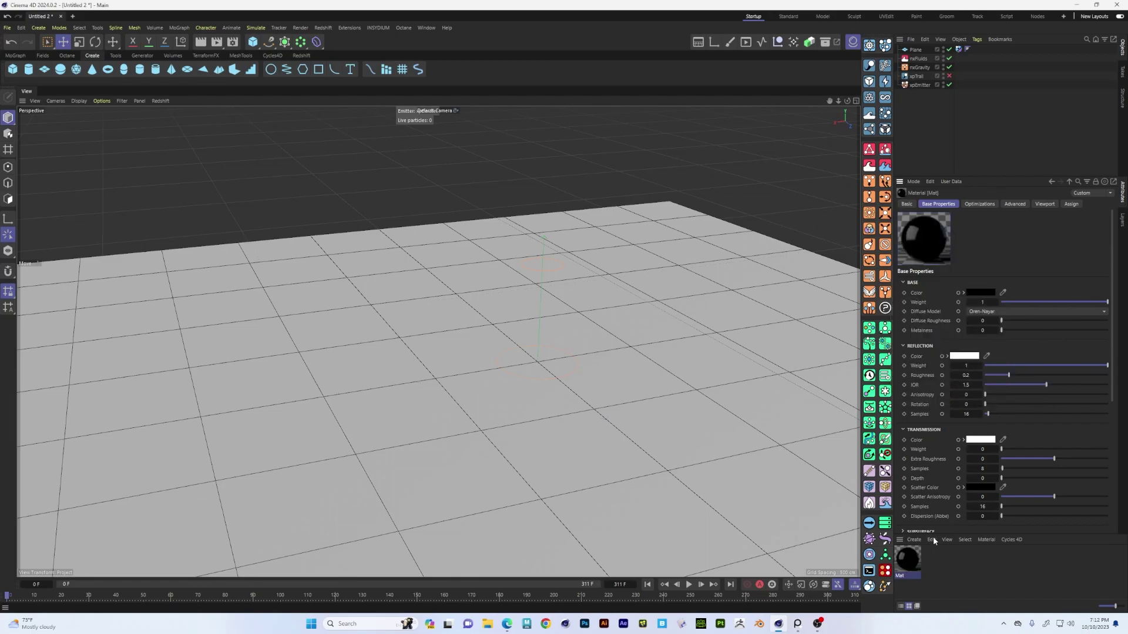
{"action": "left_click_drag", "start_coordinate": [919, 51], "coordinate": [918, 50]}
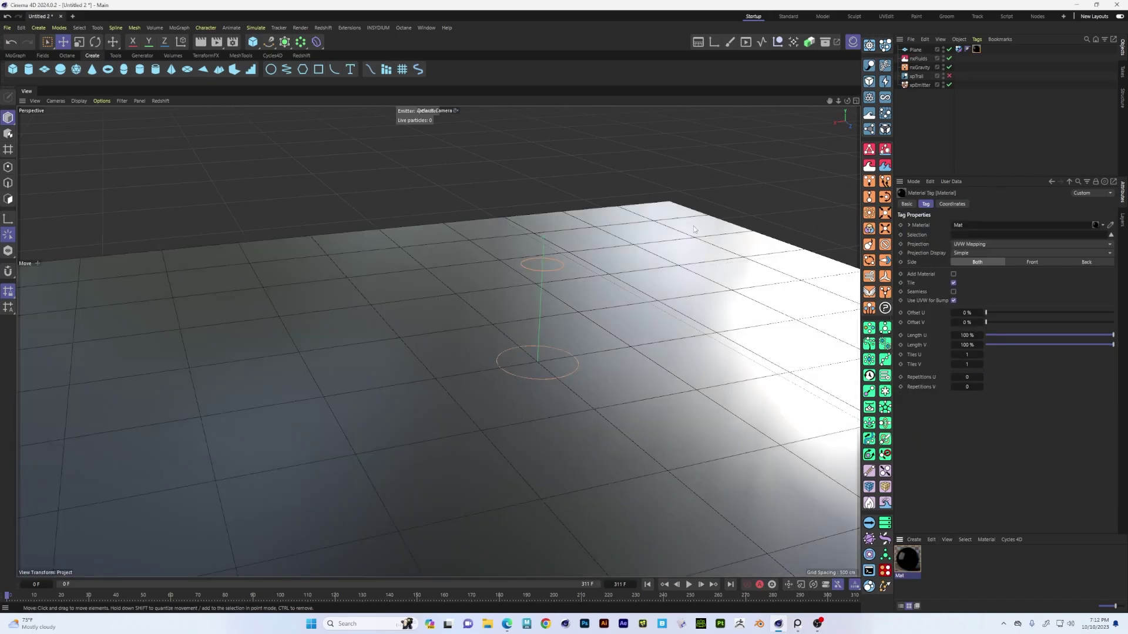
Step: Play the simulation to preview the fluid particles colliding with the plane, and stop it
{"action": "left_click_drag", "start_coordinate": [612, 201], "coordinate": [766, 315], "text": "alt"}
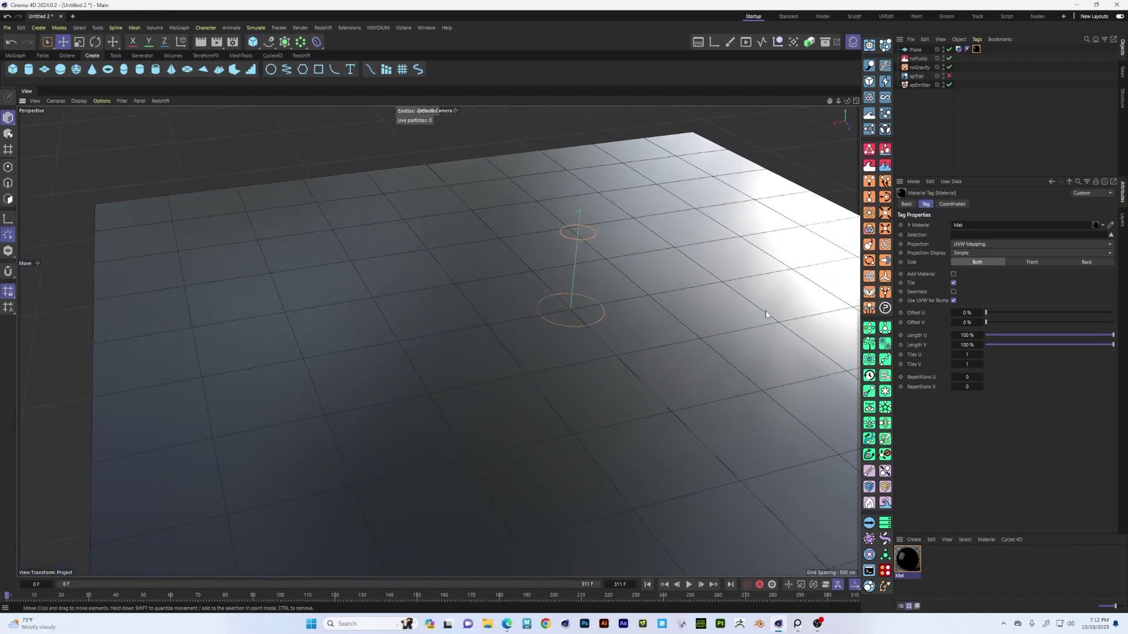
{"action": "left_click_drag", "start_coordinate": [669, 298], "coordinate": [650, 475], "text": "alt"}
{"action": "left_click", "coordinate": [688, 585]}
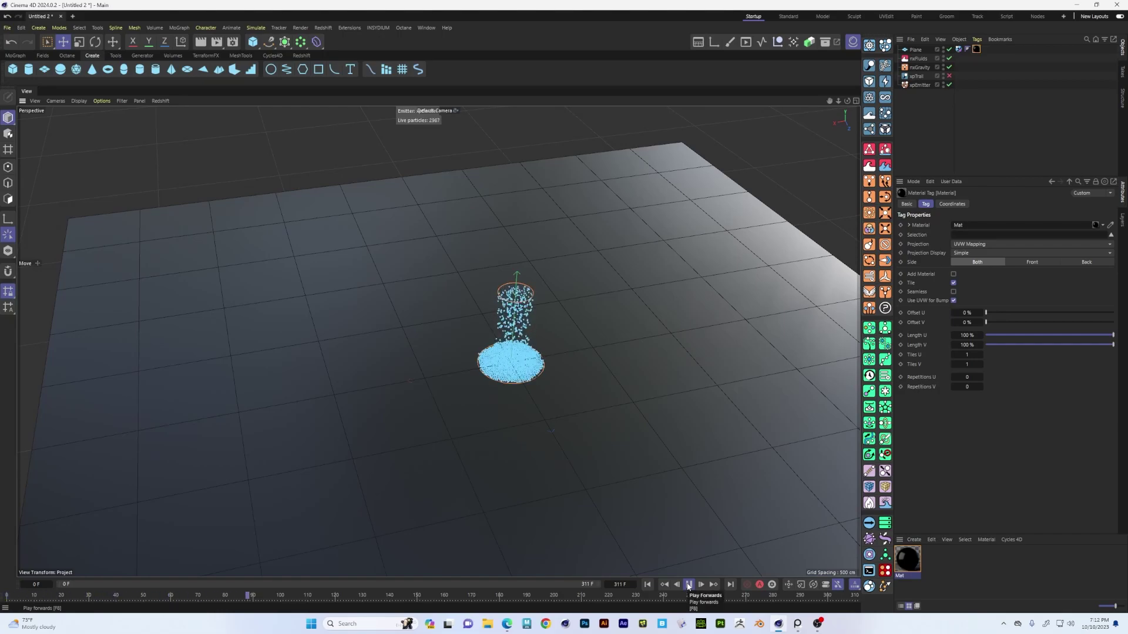
{"action": "left_click", "coordinate": [689, 585]}
Step: Set the emitter's particle display to Squares with color mode Gradient (Parameter), driven by Speed with a maximum of 400 cm
{"action": "left_click", "coordinate": [920, 85]}
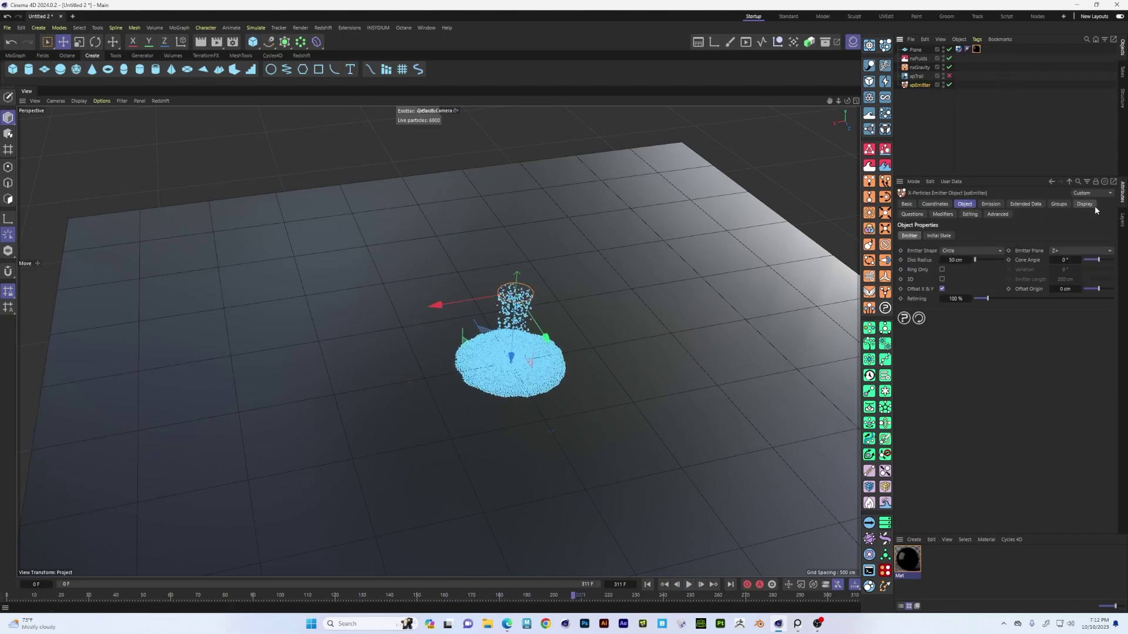
{"action": "left_click", "coordinate": [911, 235]}
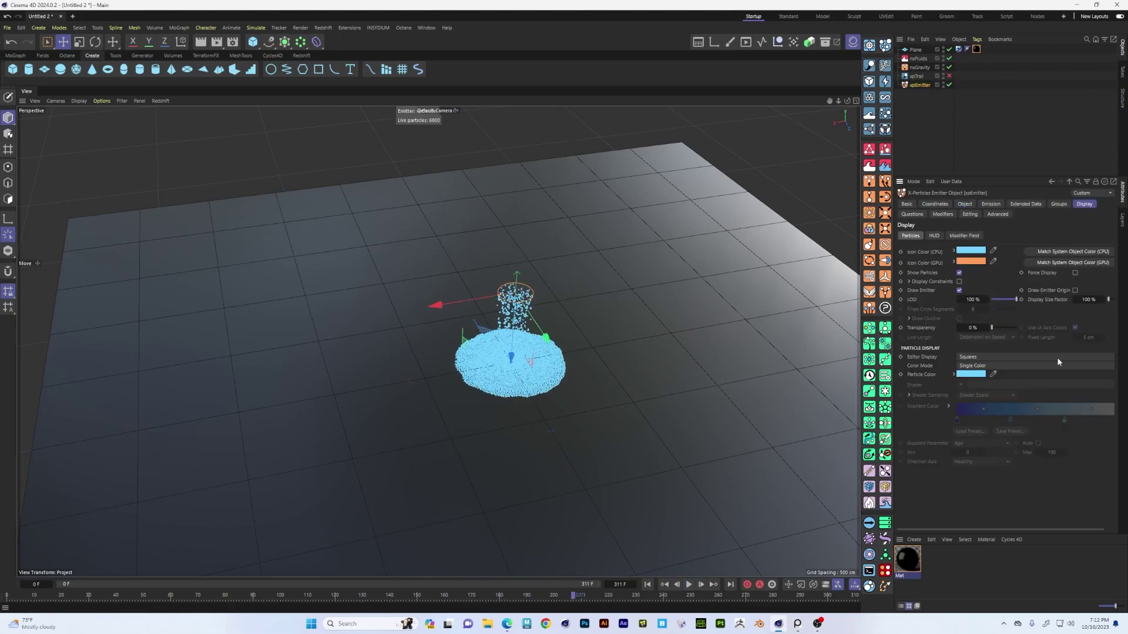
{"action": "left_click", "coordinate": [1059, 357]}
{"action": "left_click", "coordinate": [1016, 400]}
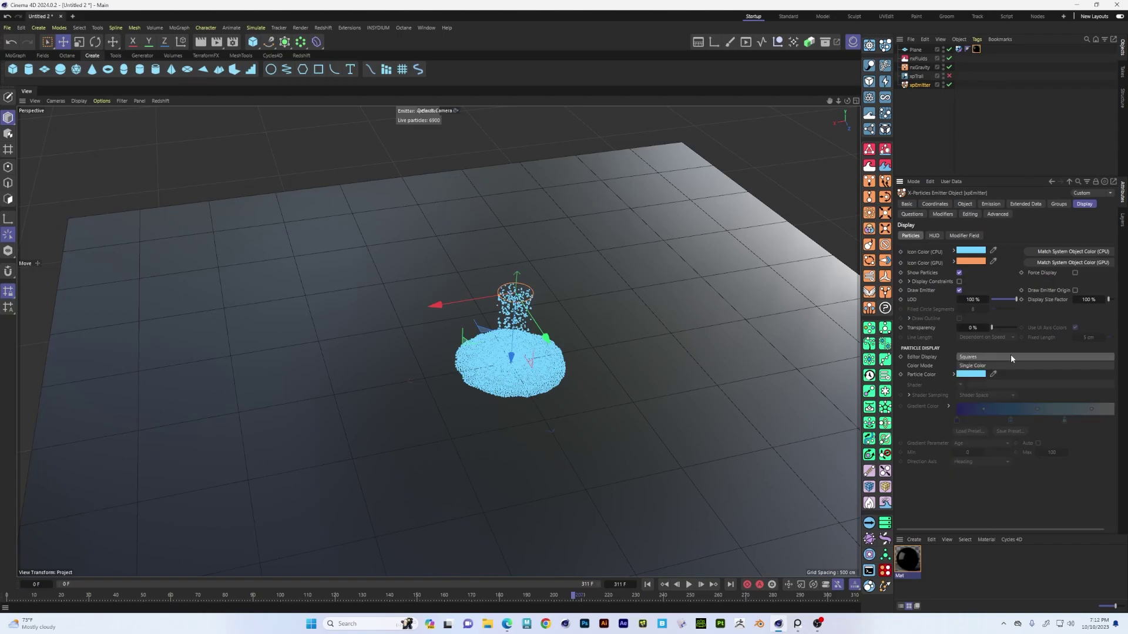
{"action": "left_click", "coordinate": [1007, 366]}
{"action": "left_click", "coordinate": [990, 416]}
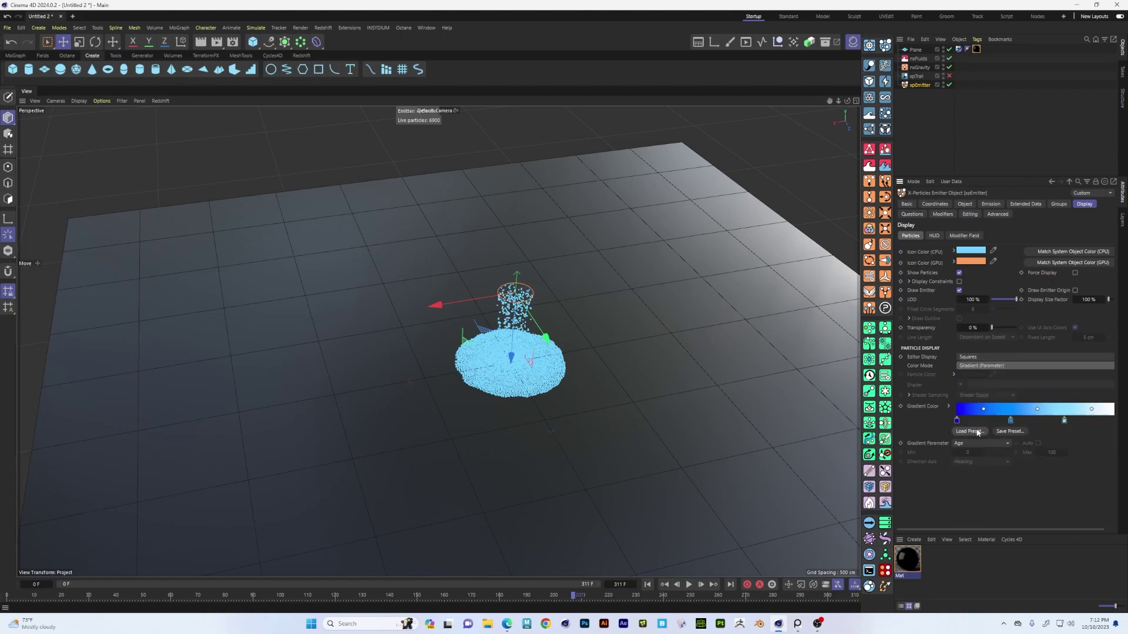
{"action": "left_click", "coordinate": [1004, 445]}
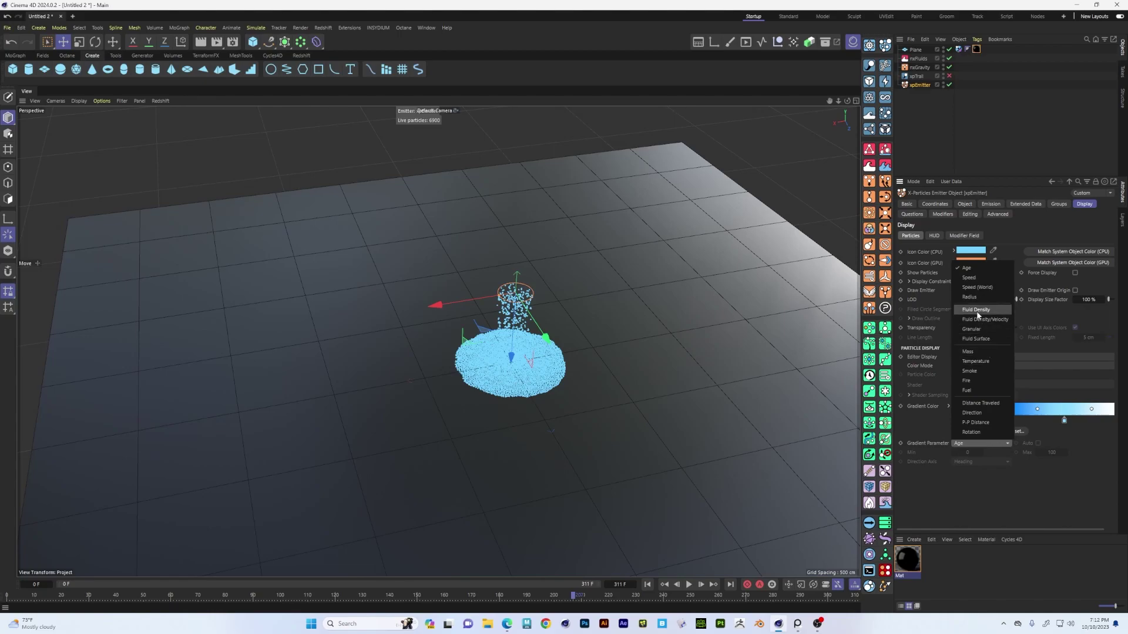
{"action": "left_click", "coordinate": [969, 277]}
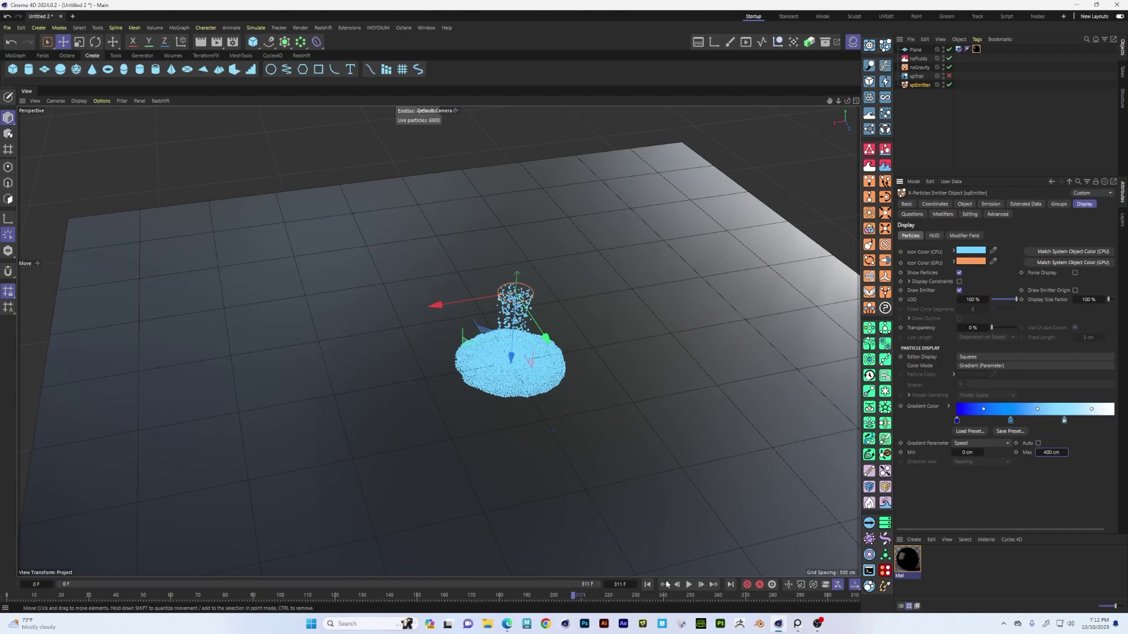
Step: Replay the simulation from the first frame, examine the speed-based particle colors up close, and return to the start
{"action": "left_click", "coordinate": [648, 585]}
{"action": "left_click", "coordinate": [688, 585]}
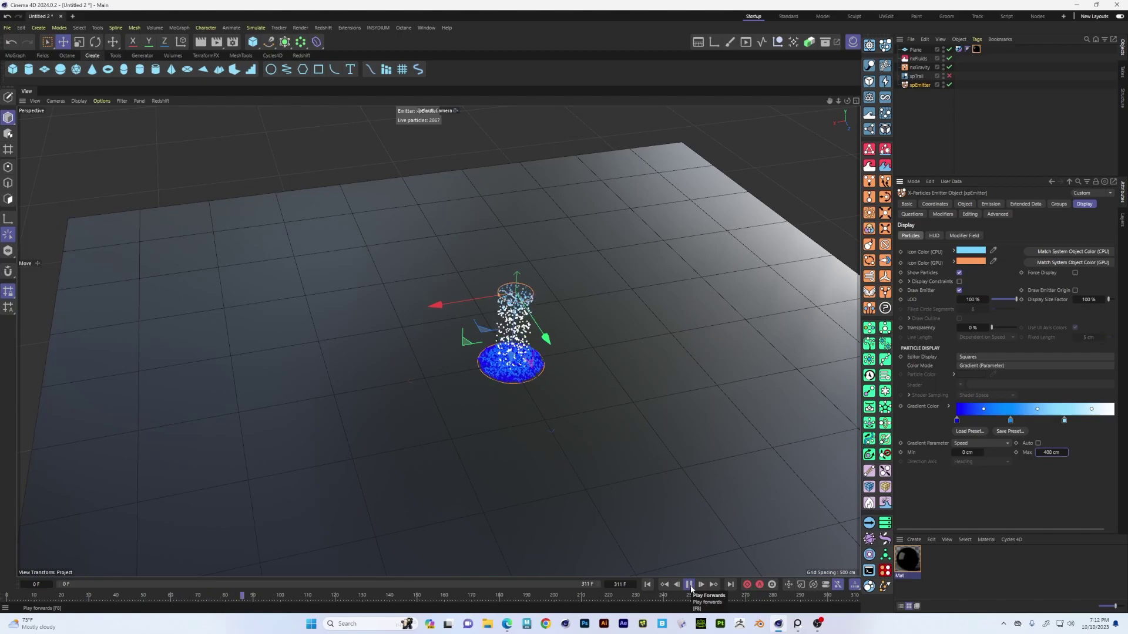
{"action": "left_click", "coordinate": [689, 586]}
{"action": "left_click_drag", "start_coordinate": [433, 454], "coordinate": [523, 369], "text": "alt"}
{"action": "scroll", "coordinate": [523, 369], "scroll_direction": "up", "scroll_amount": 3}
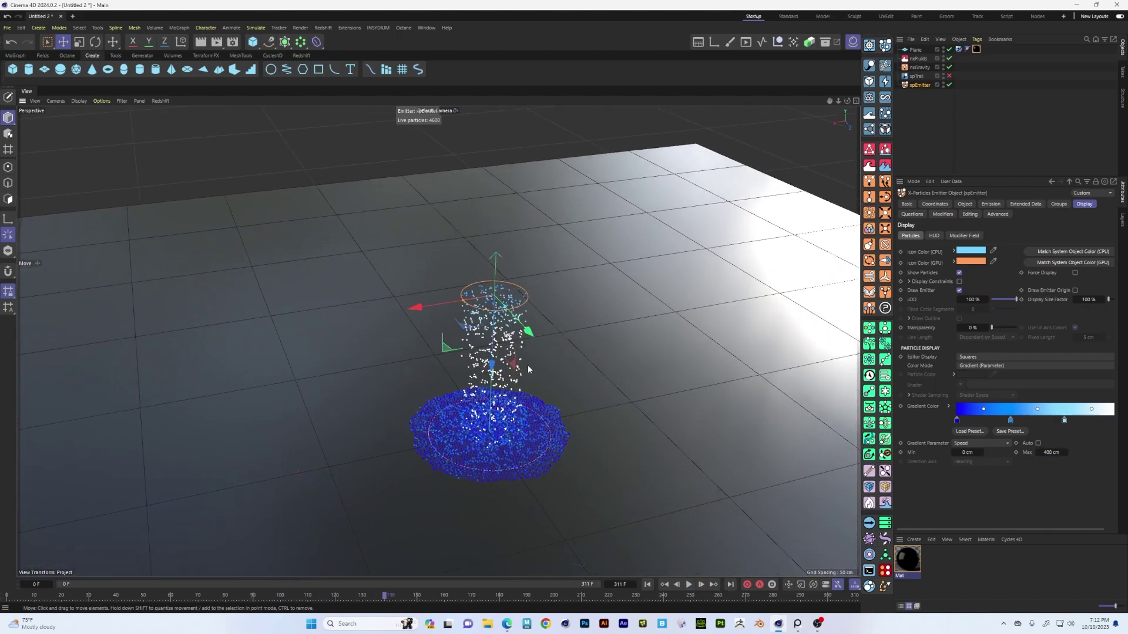
{"action": "scroll", "coordinate": [495, 394], "scroll_direction": "up", "scroll_amount": 2}
{"action": "left_click", "coordinate": [647, 585]}
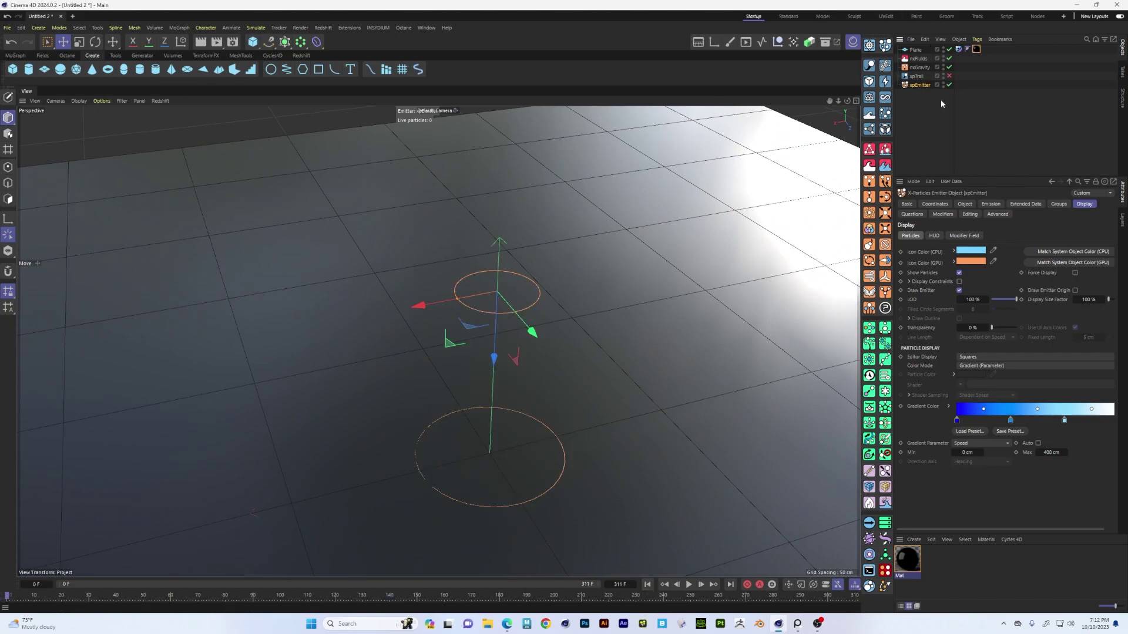
Step: Set the emitter's birthrate to 10000, preview the fluid simulation from several angles, and return to the first frame
{"action": "left_click", "coordinate": [991, 204]}
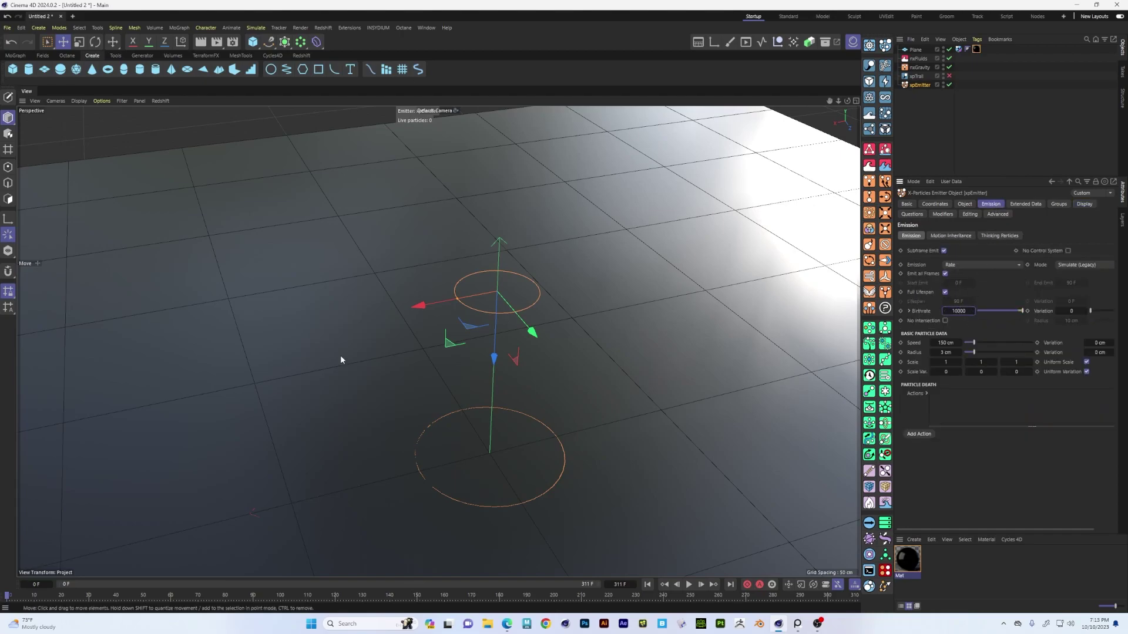
{"action": "left_click", "coordinate": [689, 586]}
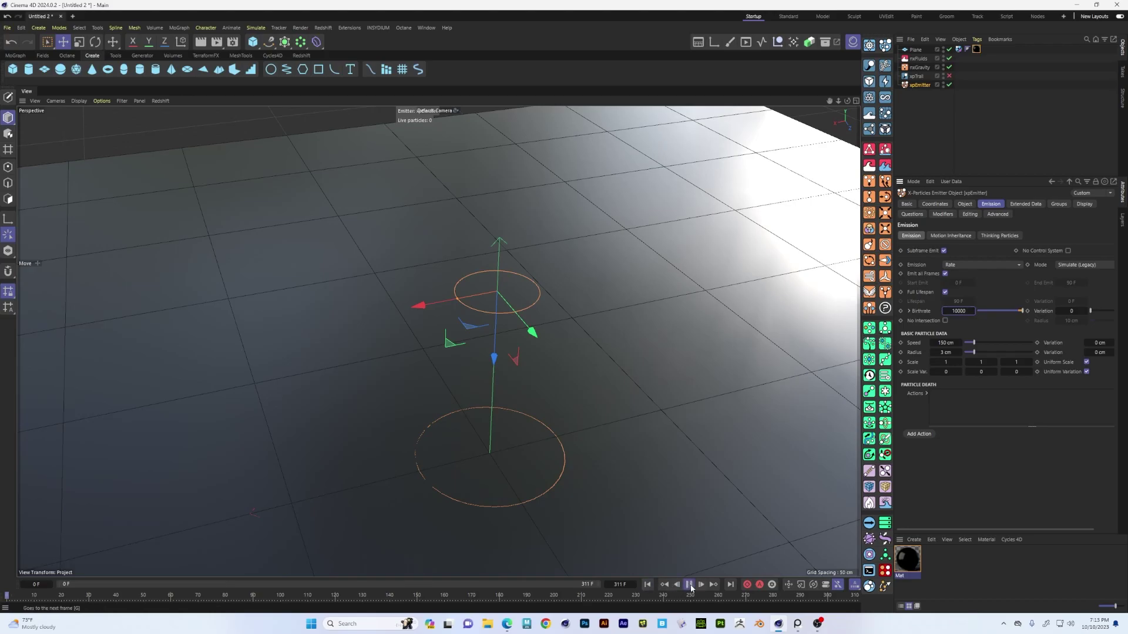
{"action": "left_click", "coordinate": [691, 587]}
{"action": "left_click_drag", "start_coordinate": [525, 501], "coordinate": [443, 375], "text": "alt"}
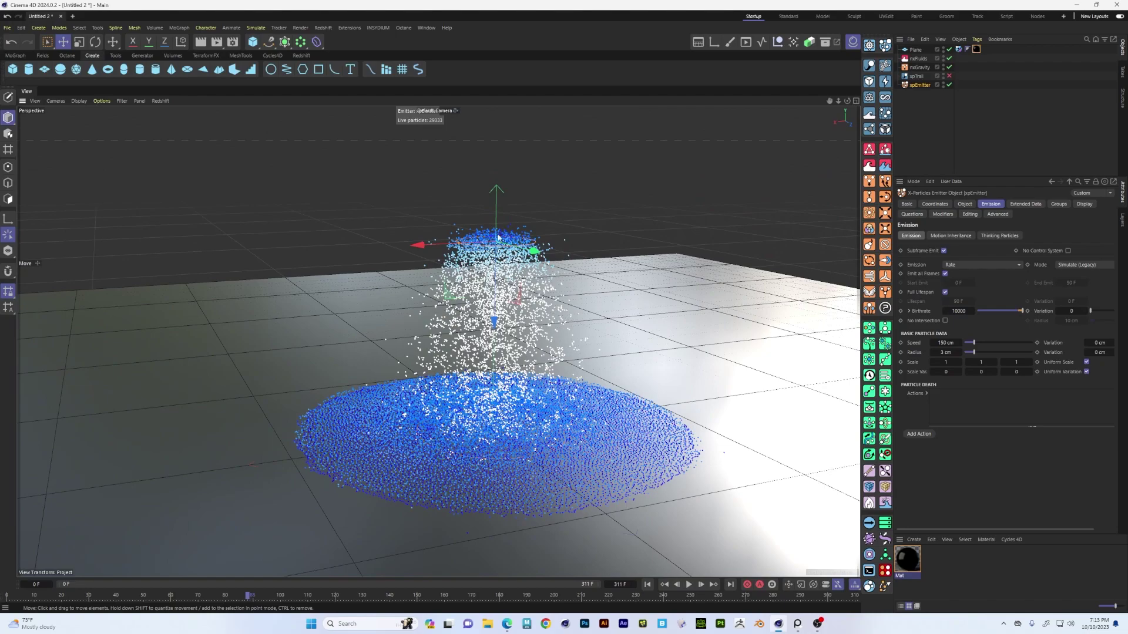
{"action": "left_click_drag", "start_coordinate": [444, 375], "coordinate": [458, 446], "text": "alt"}
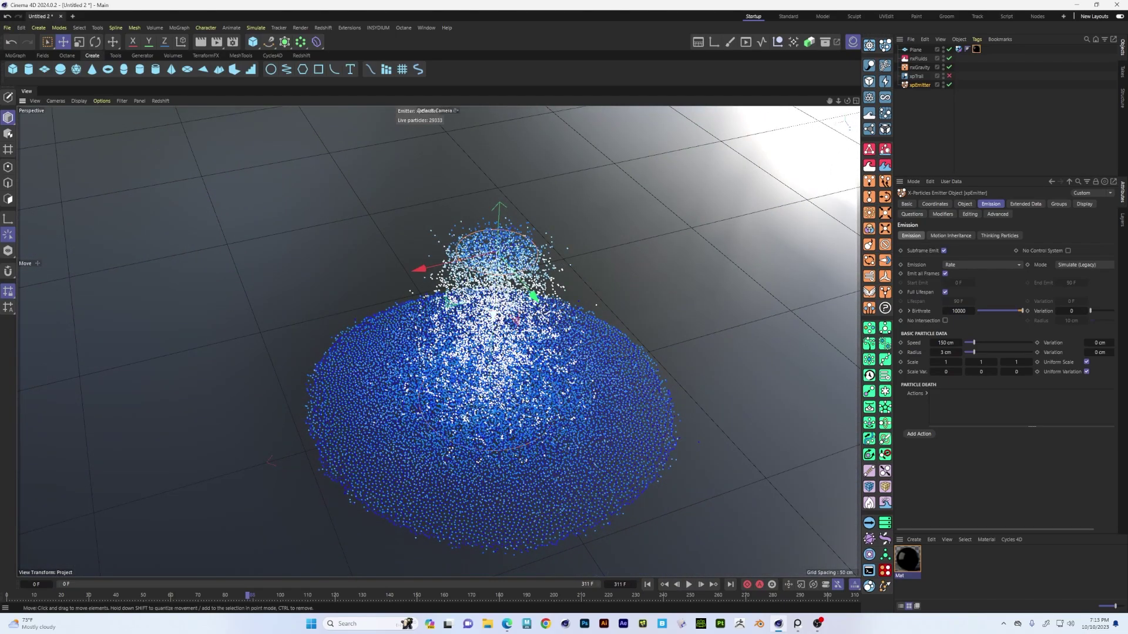
{"action": "left_click", "coordinate": [647, 585]}
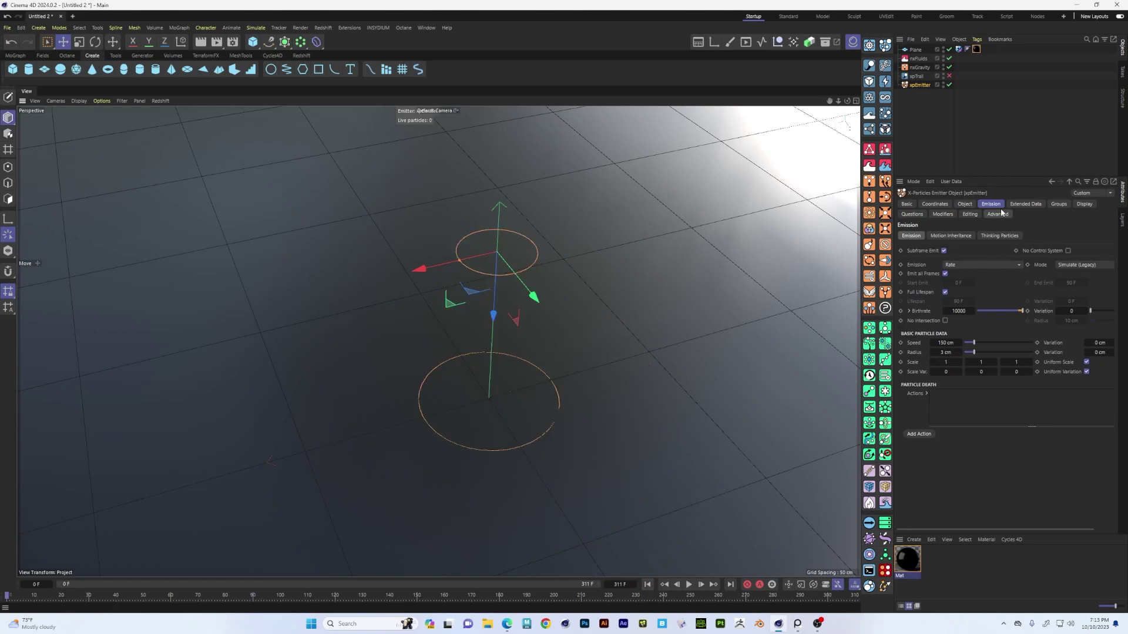
Step: Change the emitter's editor display to Spheres
{"action": "left_click", "coordinate": [1081, 204]}
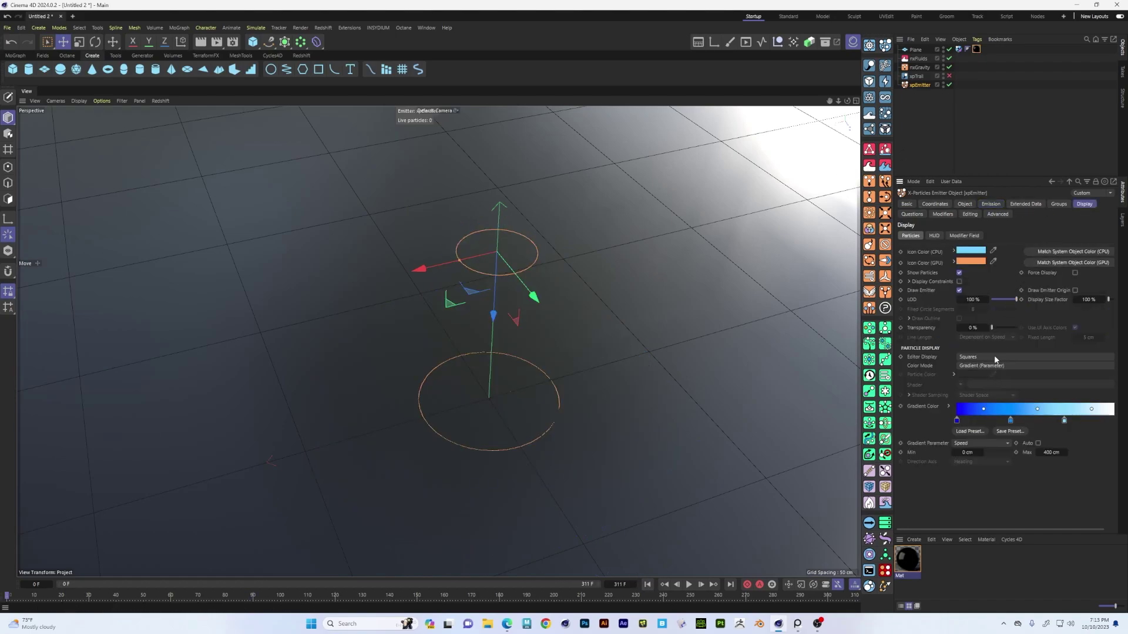
{"action": "left_click", "coordinate": [1017, 357]}
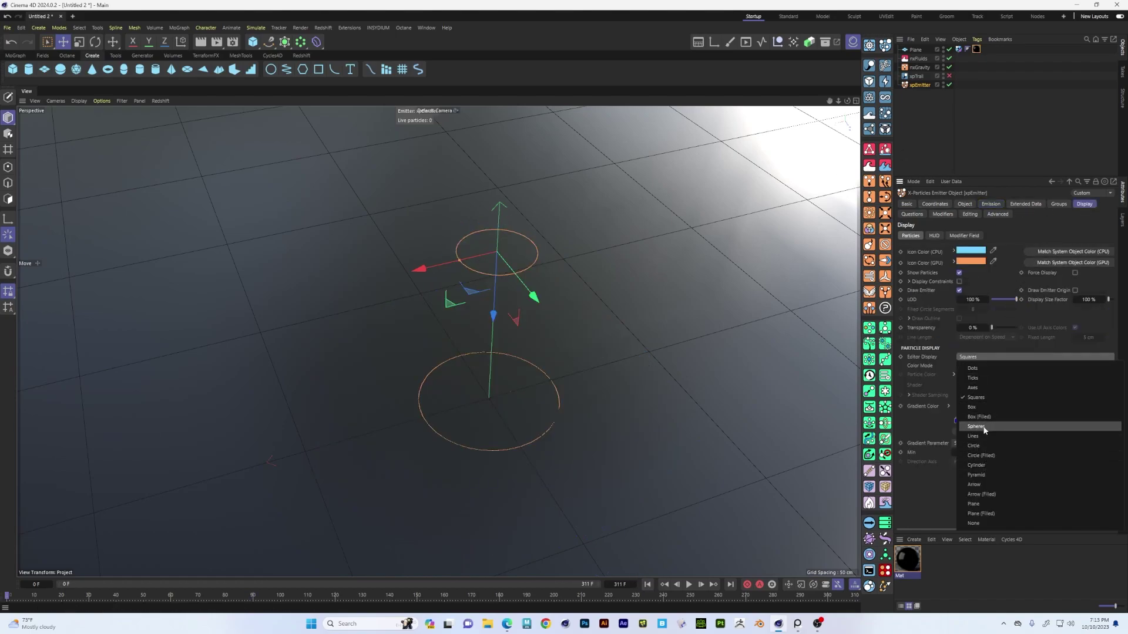
{"action": "left_click", "coordinate": [977, 427]}
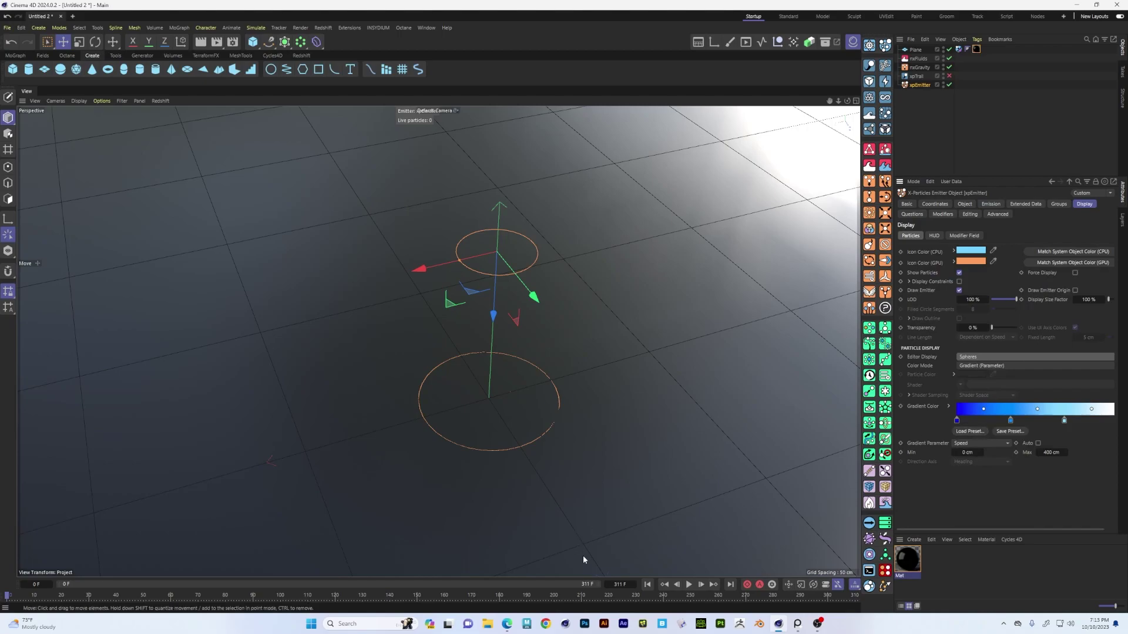
Step: Advance the simulation one frame and examine the spacing and overlap of the emitted spheres inside the emitter circle
{"action": "left_click", "coordinate": [701, 587]}
{"action": "right_click_drag", "start_coordinate": [495, 272], "coordinate": [690, 263], "text": "alt"}
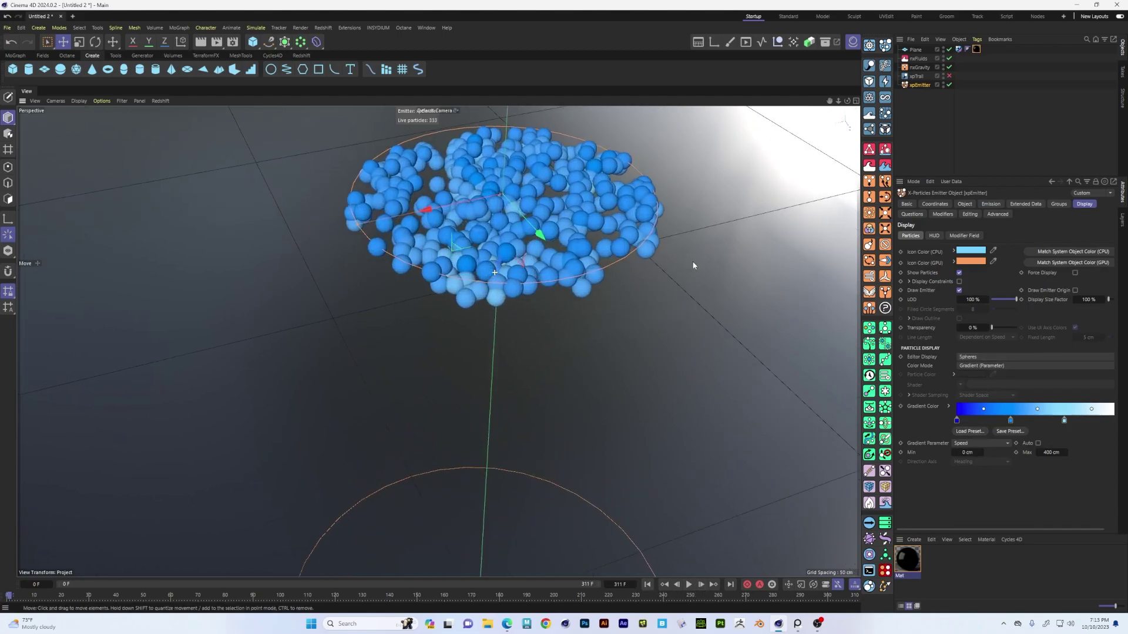
{"action": "left_click_drag", "start_coordinate": [528, 203], "coordinate": [520, 252], "text": "alt"}
{"action": "middle_click_drag", "start_coordinate": [493, 200], "coordinate": [458, 265], "text": "alt"}
{"action": "right_click_drag", "start_coordinate": [452, 271], "coordinate": [524, 285], "text": "alt"}
{"action": "left_click_drag", "start_coordinate": [524, 281], "coordinate": [498, 396], "text": "alt"}
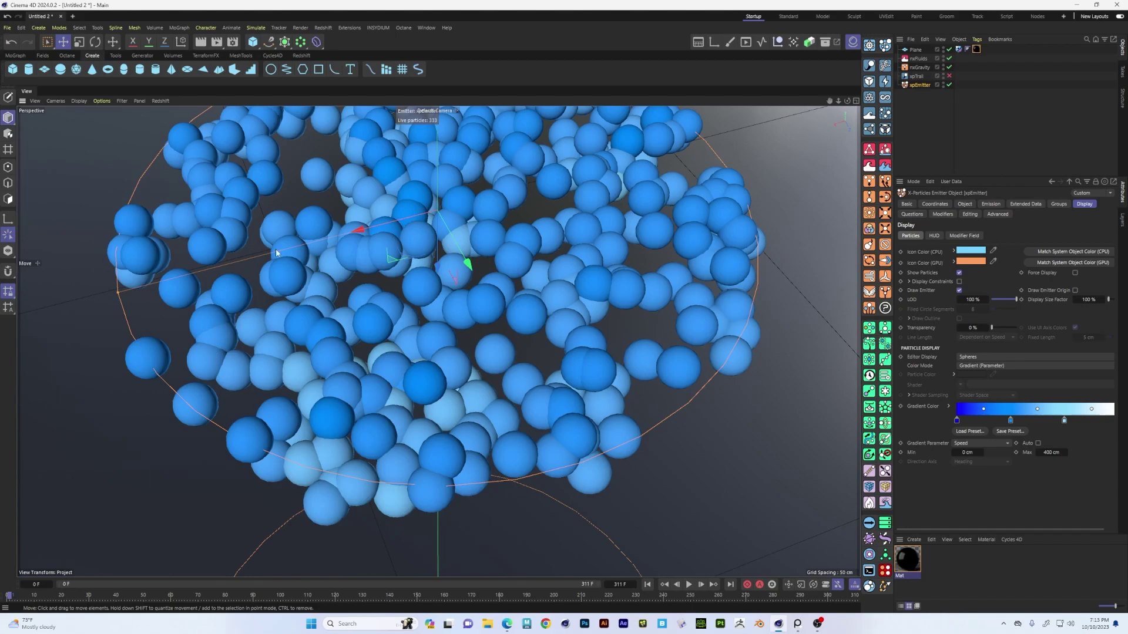
{"action": "right_click_drag", "start_coordinate": [473, 241], "coordinate": [417, 250], "text": "alt"}
{"action": "middle_click_drag", "start_coordinate": [417, 251], "coordinate": [396, 305], "text": "alt"}
{"action": "right_click_drag", "start_coordinate": [396, 306], "coordinate": [444, 270], "text": "alt"}
{"action": "right_click_drag", "start_coordinate": [293, 353], "coordinate": [362, 354], "text": "alt"}
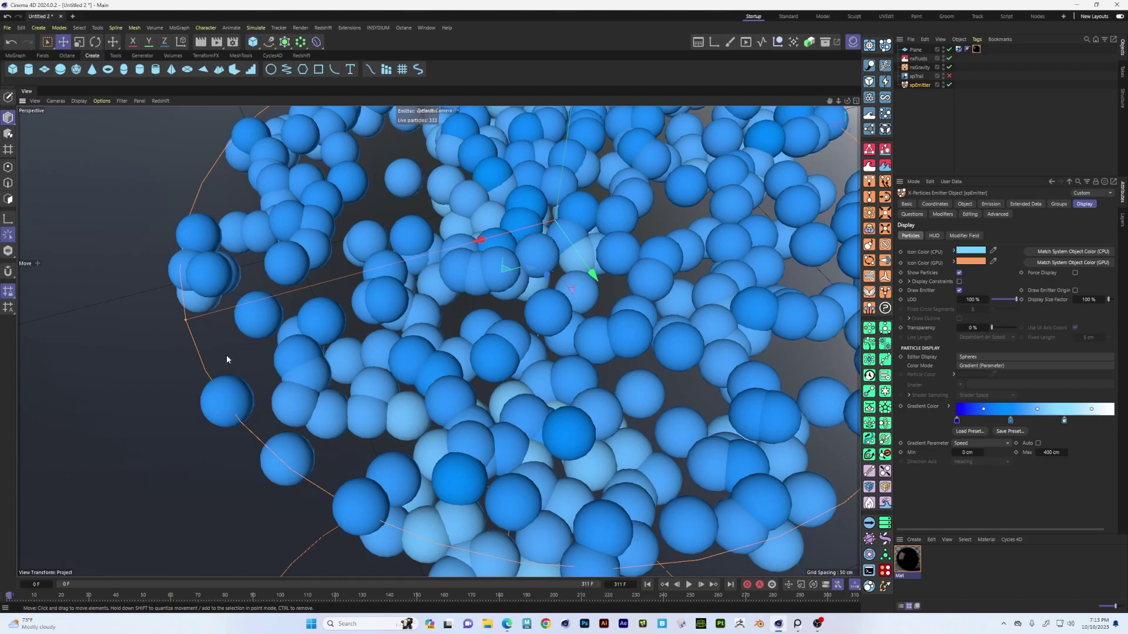
{"action": "scroll", "coordinate": [402, 306], "scroll_direction": "down", "scroll_amount": 5}
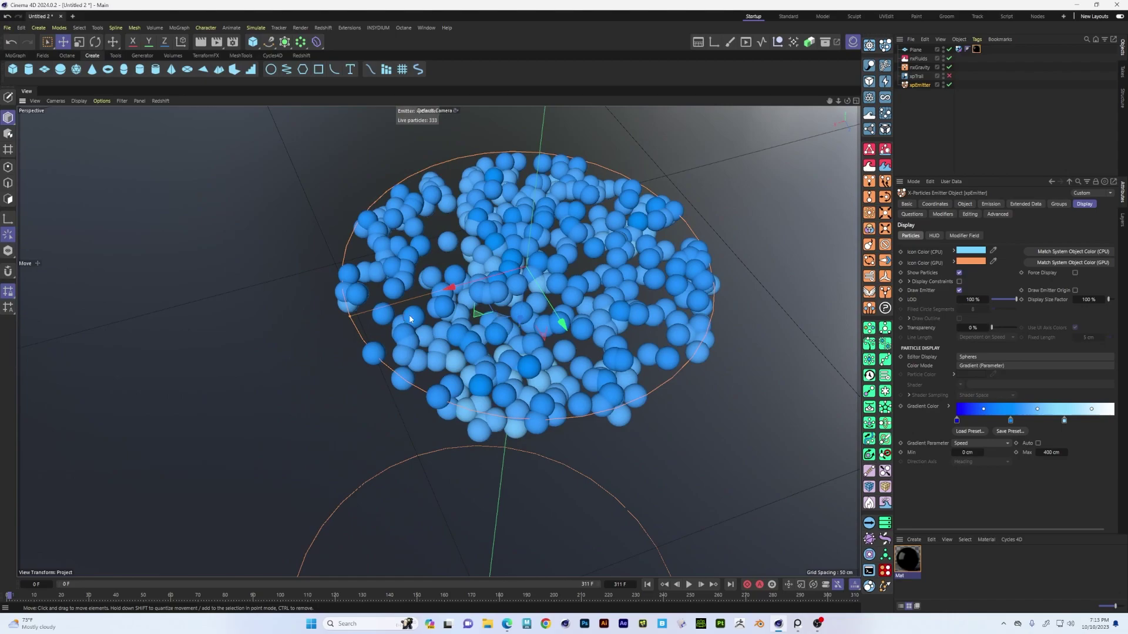
{"action": "left_click_drag", "start_coordinate": [445, 278], "coordinate": [485, 289], "text": "alt"}
{"action": "scroll", "coordinate": [502, 264], "scroll_direction": "down", "scroll_amount": 5}
{"action": "scroll", "coordinate": [437, 256], "scroll_direction": "up", "scroll_amount": 2}
{"action": "middle_click_drag", "start_coordinate": [412, 265], "coordinate": [388, 277], "text": "alt"}
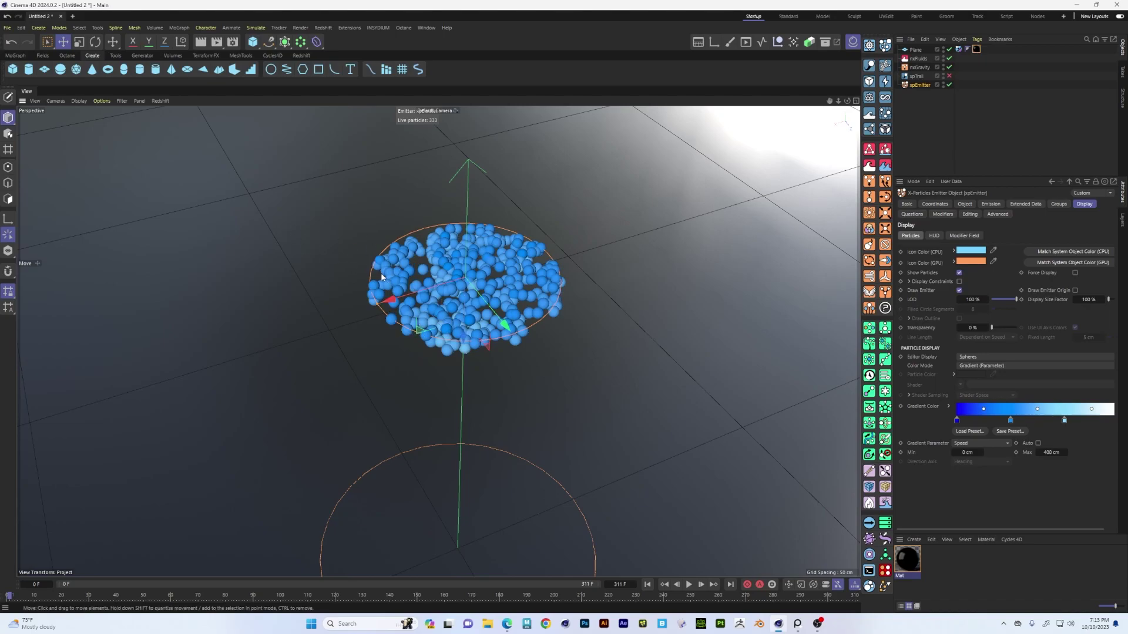
Step: Enable No Intersection in the emitter's emission settings and inspect the sphere cluster from several angles
{"action": "left_click_drag", "start_coordinate": [459, 333], "coordinate": [449, 357], "text": "alt"}
{"action": "right_click_drag", "start_coordinate": [455, 355], "coordinate": [618, 310], "text": "alt"}
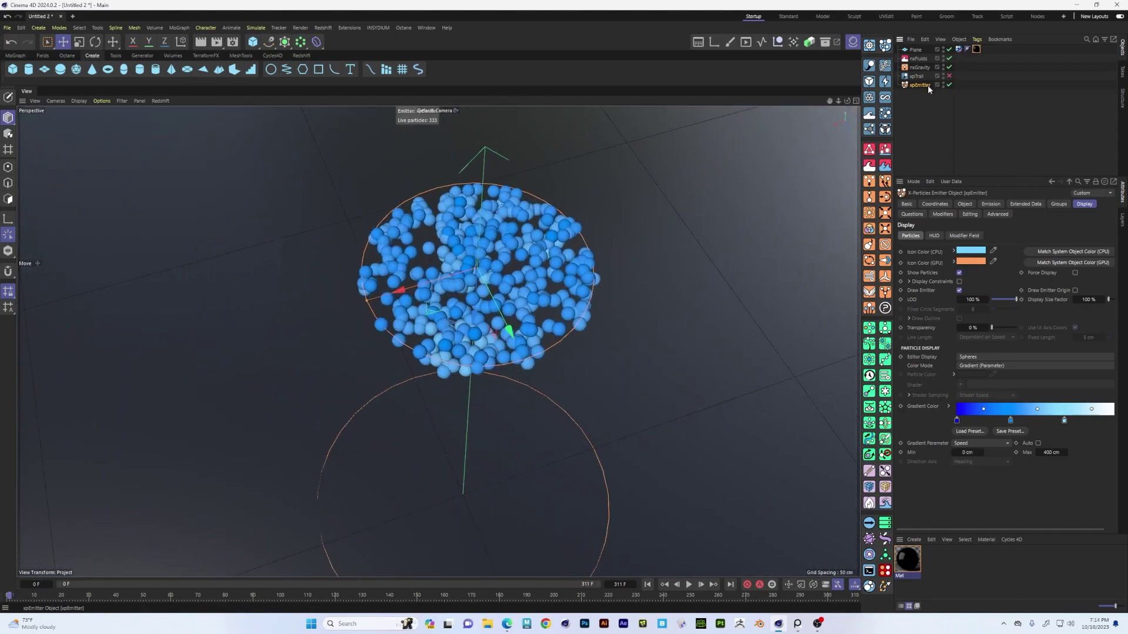
{"action": "left_click", "coordinate": [991, 204]}
{"action": "left_click", "coordinate": [945, 320]}
{"action": "left_click_drag", "start_coordinate": [553, 353], "coordinate": [556, 297], "text": "alt"}
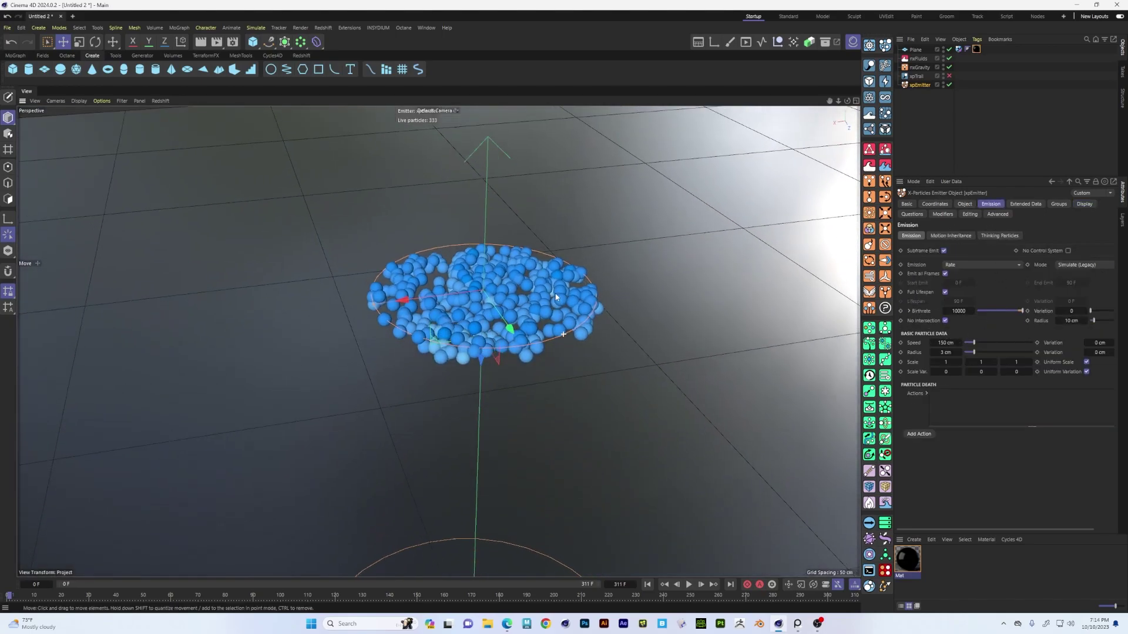
{"action": "right_click_drag", "start_coordinate": [593, 312], "coordinate": [570, 337], "text": "alt"}
{"action": "middle_click_drag", "start_coordinate": [569, 337], "coordinate": [525, 282], "text": "alt"}
{"action": "left_click_drag", "start_coordinate": [525, 278], "coordinate": [520, 259], "text": "alt"}
{"action": "right_click_drag", "start_coordinate": [520, 259], "coordinate": [528, 256], "text": "alt"}
{"action": "middle_click_drag", "start_coordinate": [528, 256], "coordinate": [512, 346], "text": "alt"}
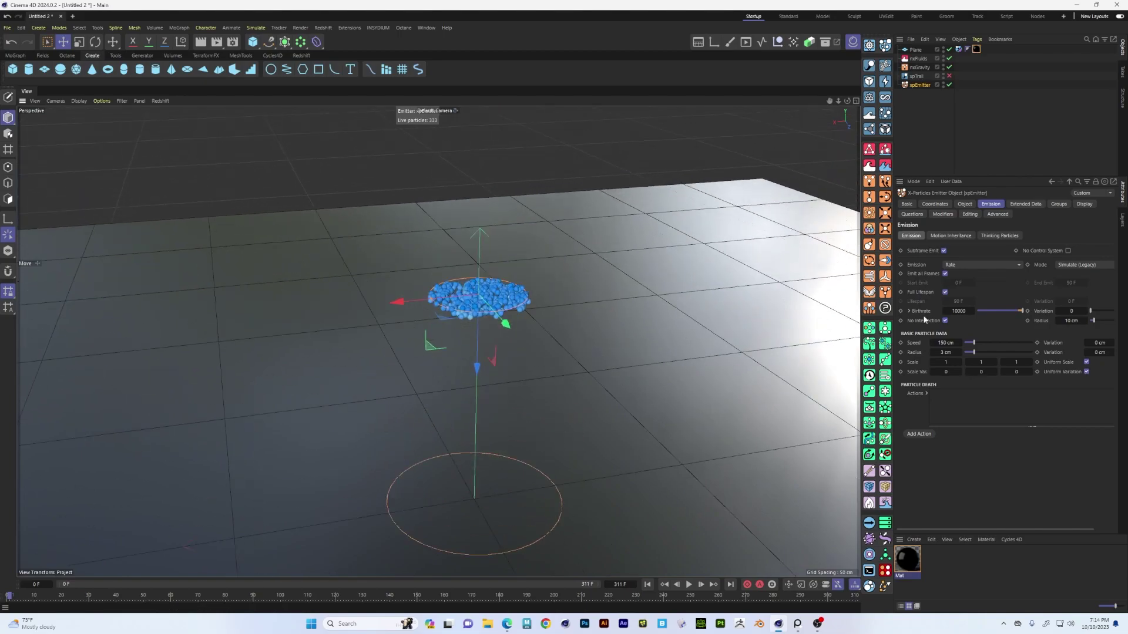
Step: Try the Dots editor display on the emitter, and settle on Squares
{"action": "left_click", "coordinate": [1085, 204]}
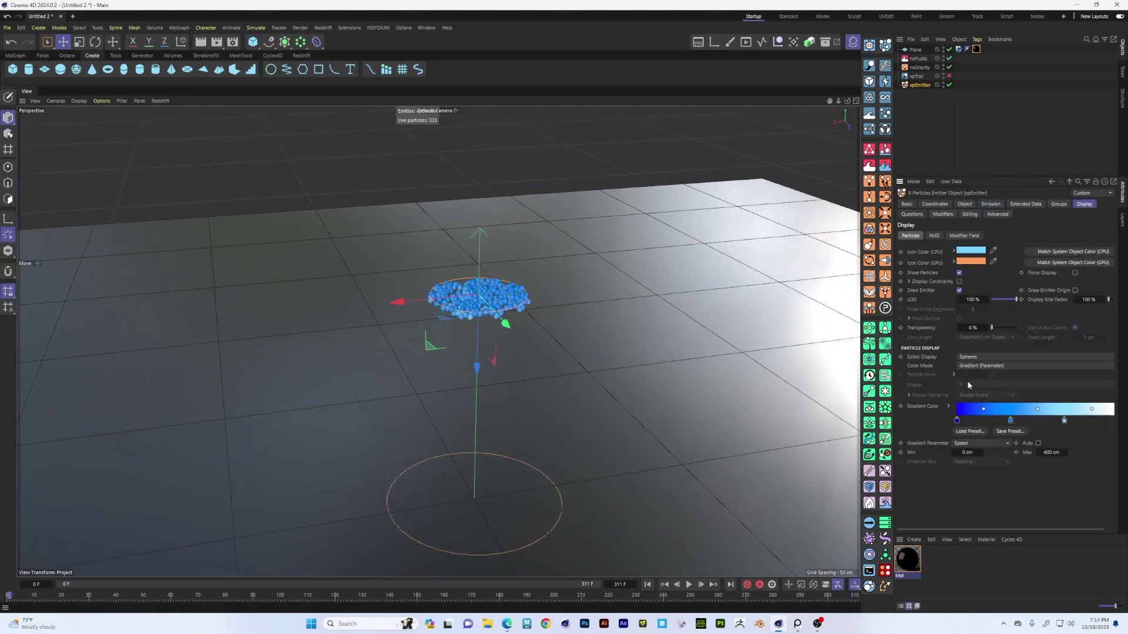
{"action": "left_click", "coordinate": [983, 357]}
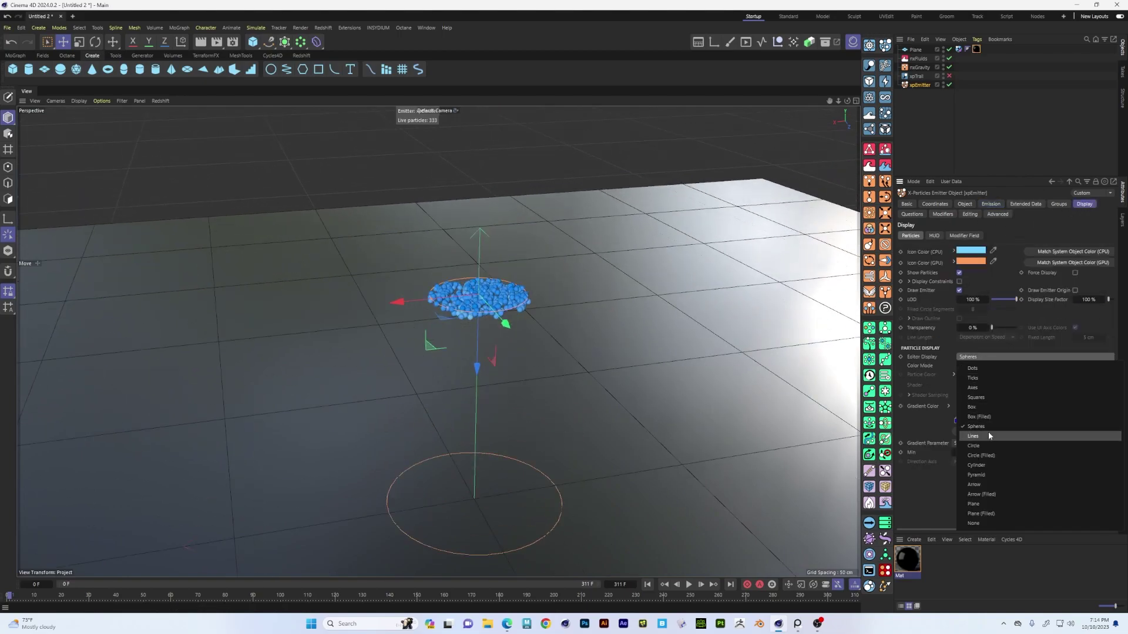
{"action": "left_click", "coordinate": [980, 369]}
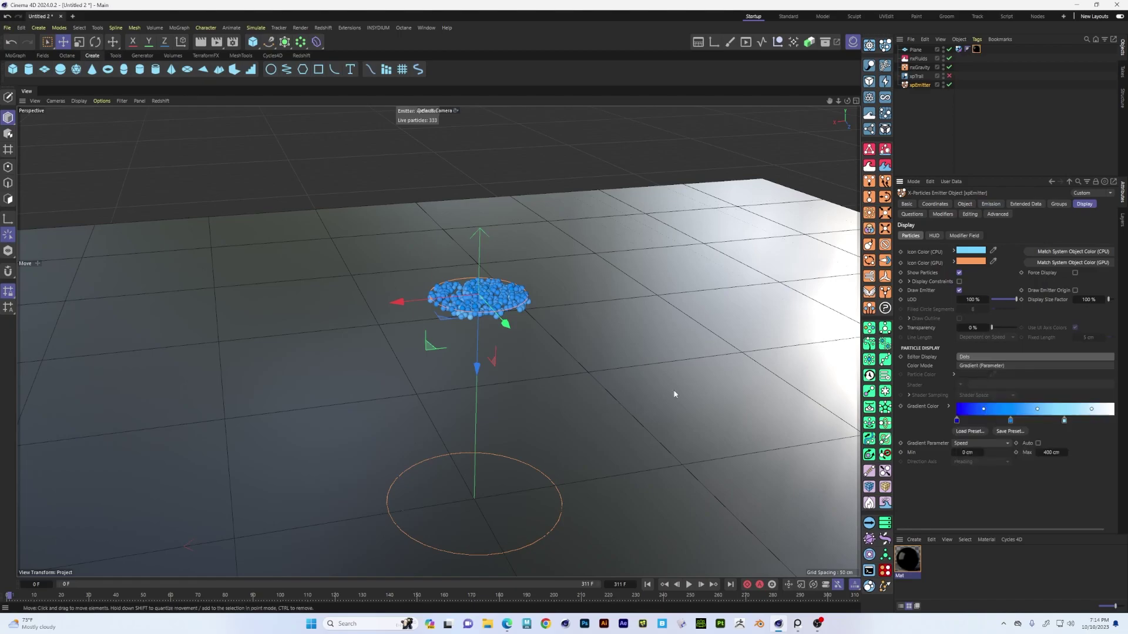
{"action": "left_click", "coordinate": [1014, 358]}
{"action": "left_click", "coordinate": [999, 397]}
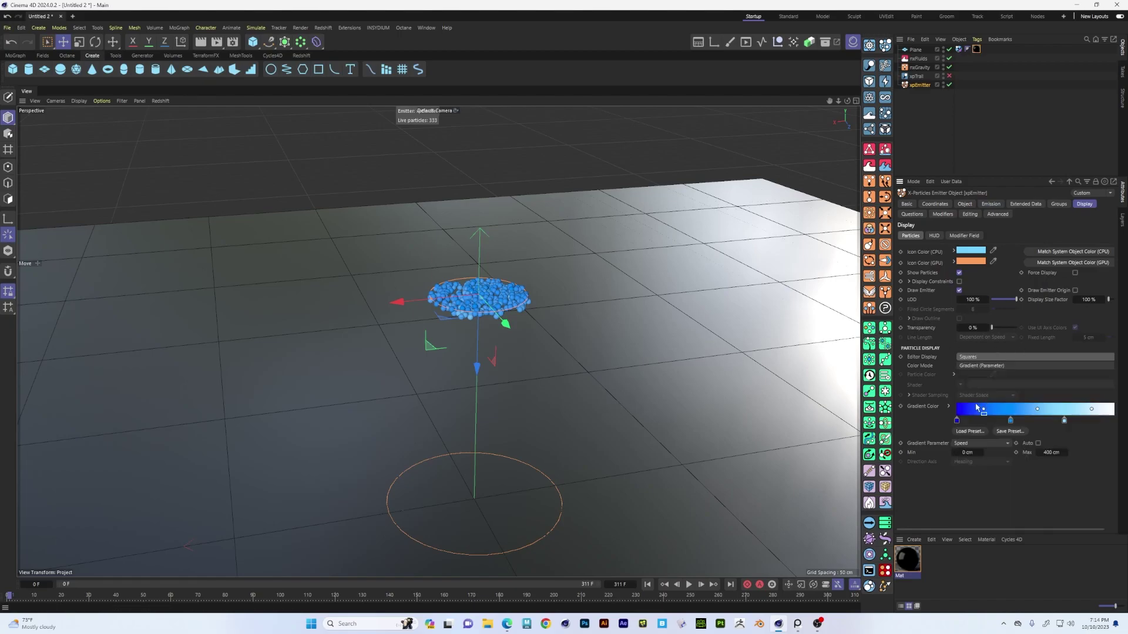
Step: Play the fluid simulation to about frame 260 and examine the particle spacing at the emitter and on the plane
{"action": "left_click", "coordinate": [689, 585]}
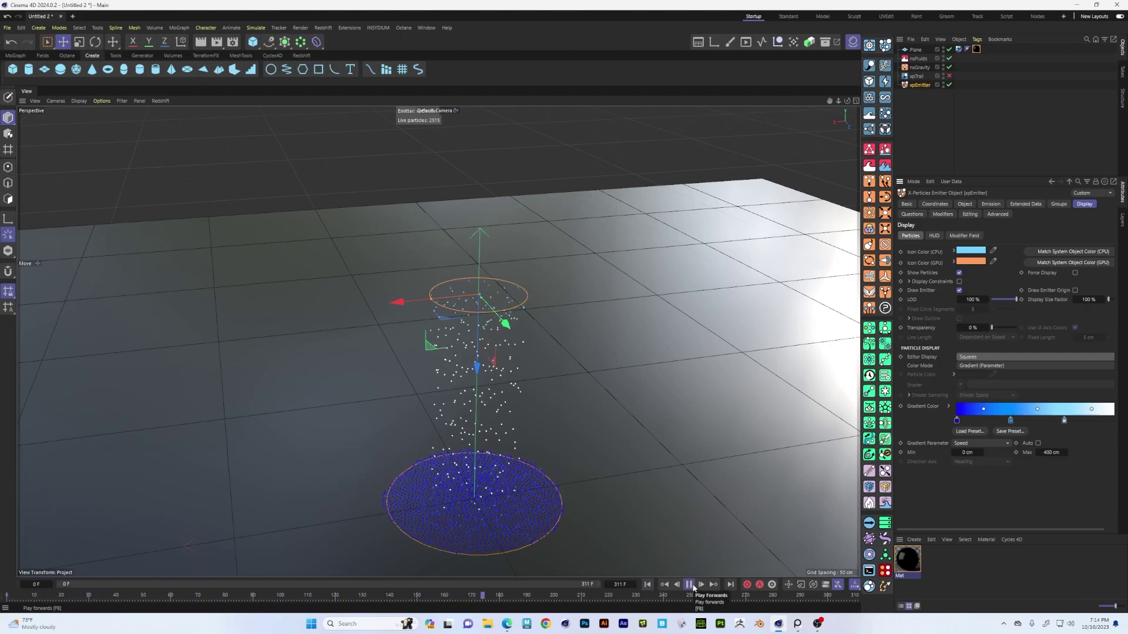
{"action": "left_click", "coordinate": [689, 585]}
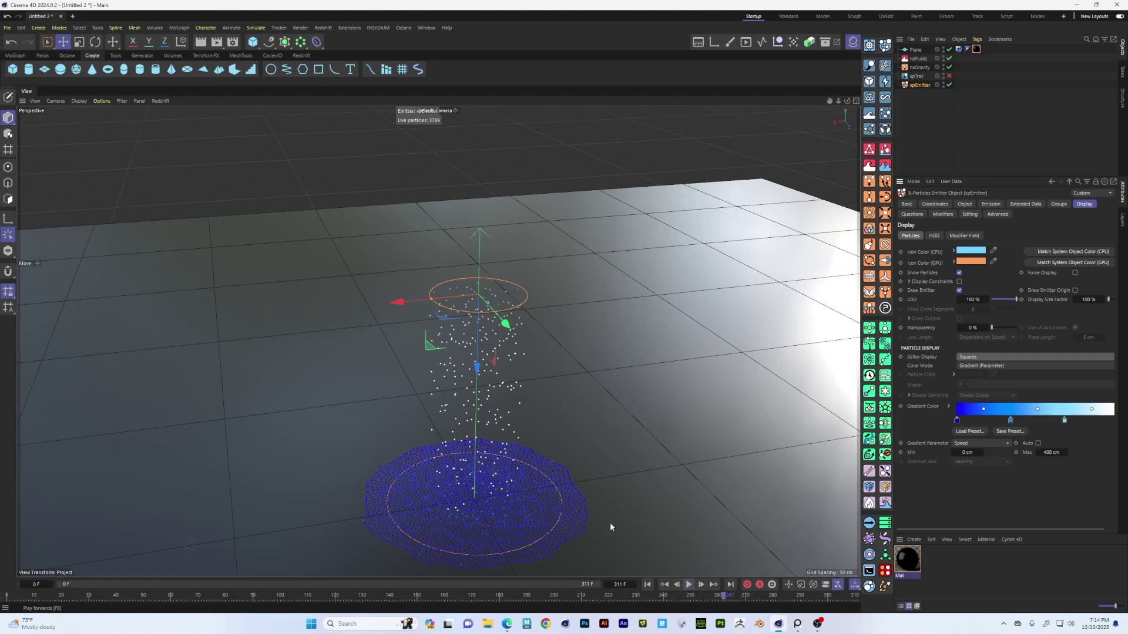
{"action": "left_click_drag", "start_coordinate": [435, 462], "coordinate": [446, 314], "text": "alt"}
{"action": "scroll", "coordinate": [515, 324], "scroll_direction": "up", "scroll_amount": 5}
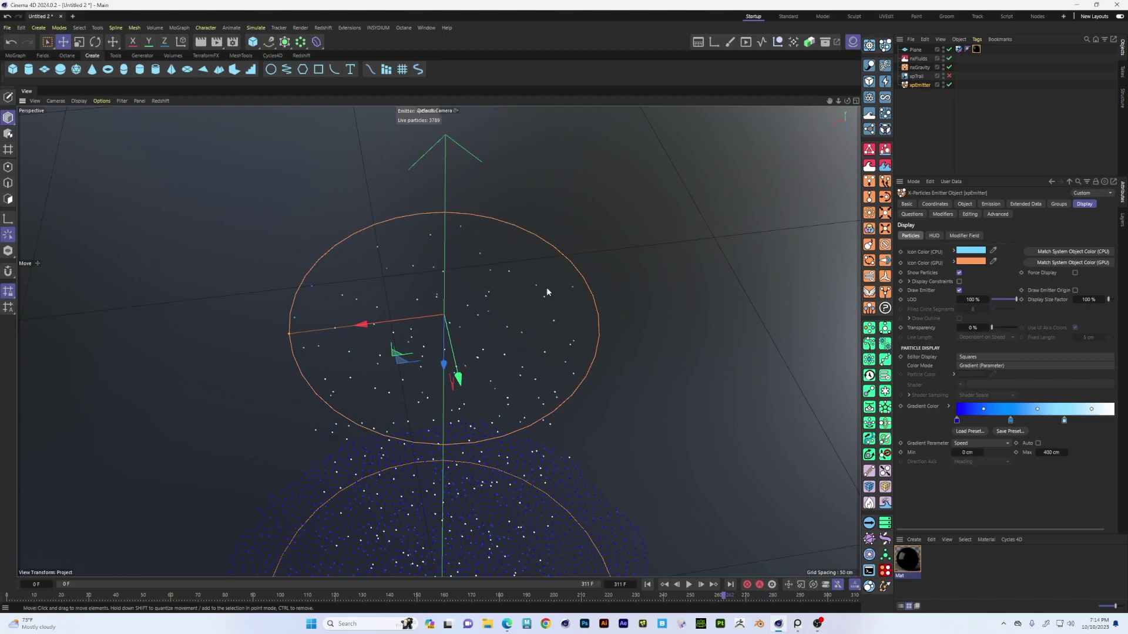
{"action": "scroll", "coordinate": [467, 317], "scroll_direction": "down", "scroll_amount": 4}
{"action": "left_click_drag", "start_coordinate": [432, 284], "coordinate": [516, 211], "text": "alt"}
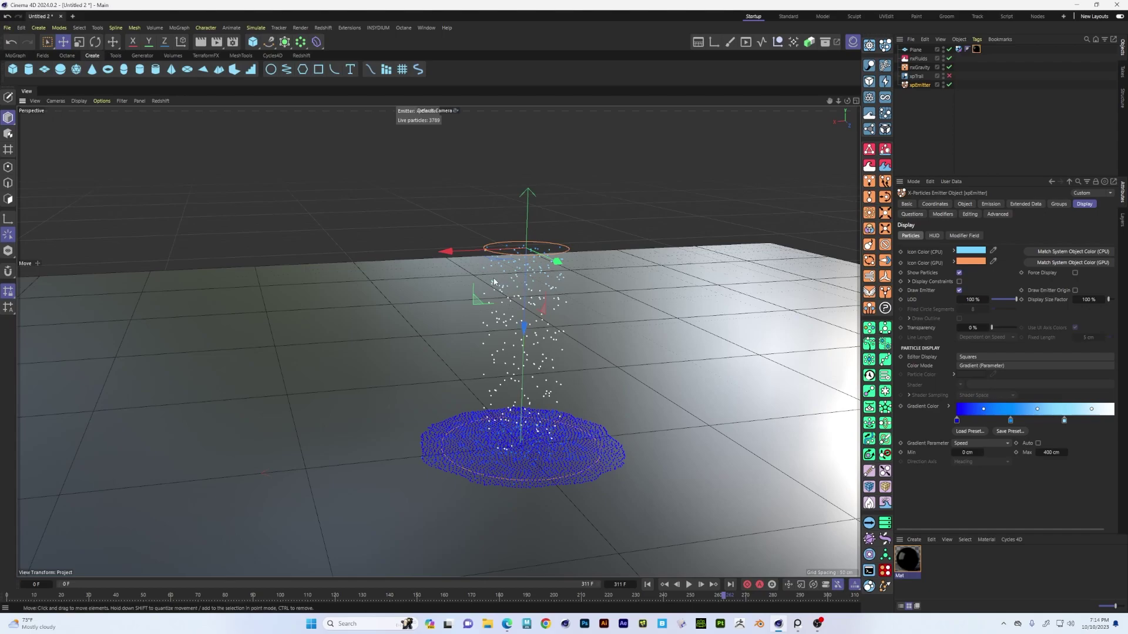
{"action": "left_click_drag", "start_coordinate": [584, 319], "coordinate": [554, 253], "text": "alt"}
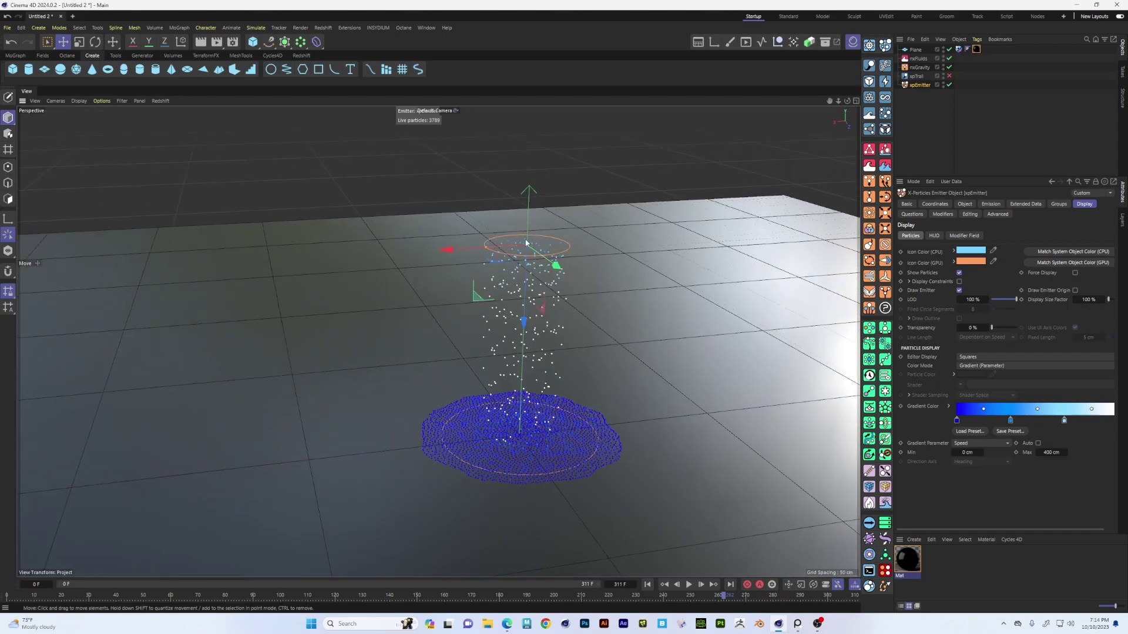
{"action": "left_click_drag", "start_coordinate": [572, 271], "coordinate": [497, 297], "text": "alt"}
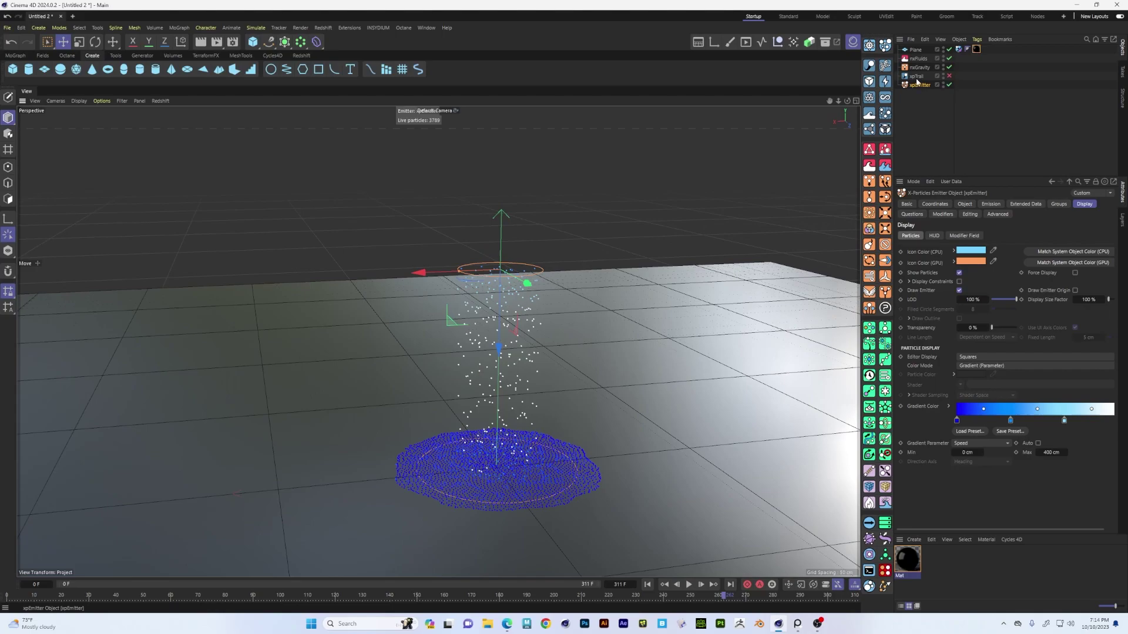
Step: Strip the scene down to the emitter with No Intersection off, and preview the emission from the first frame
{"action": "left_click", "coordinate": [917, 59]}
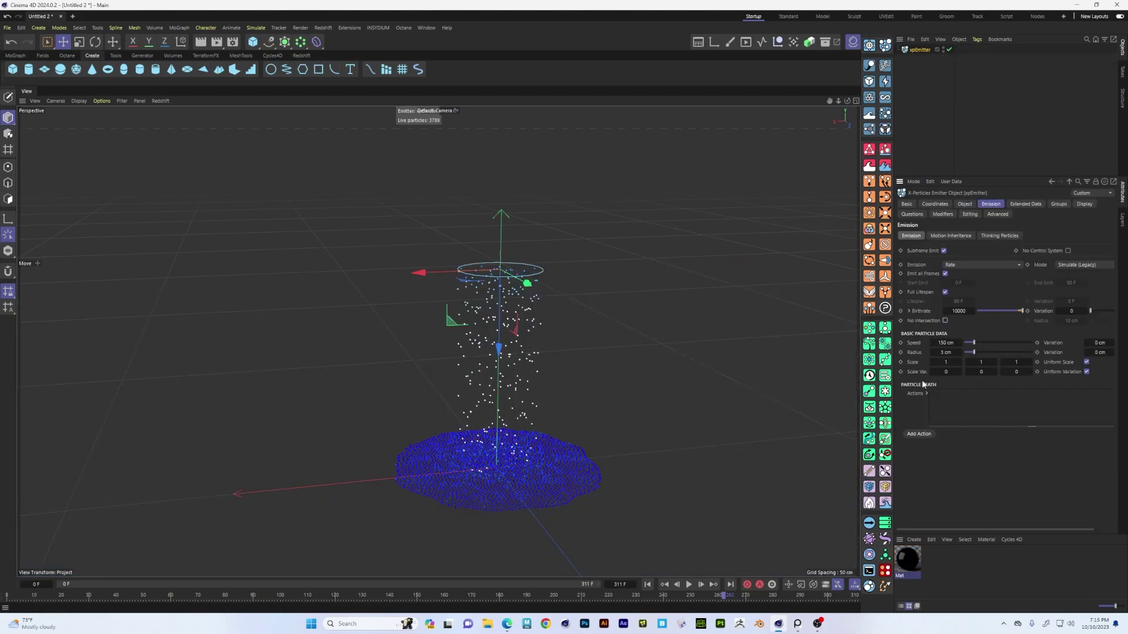
{"action": "left_click", "coordinate": [646, 585]}
{"action": "left_click", "coordinate": [689, 585]}
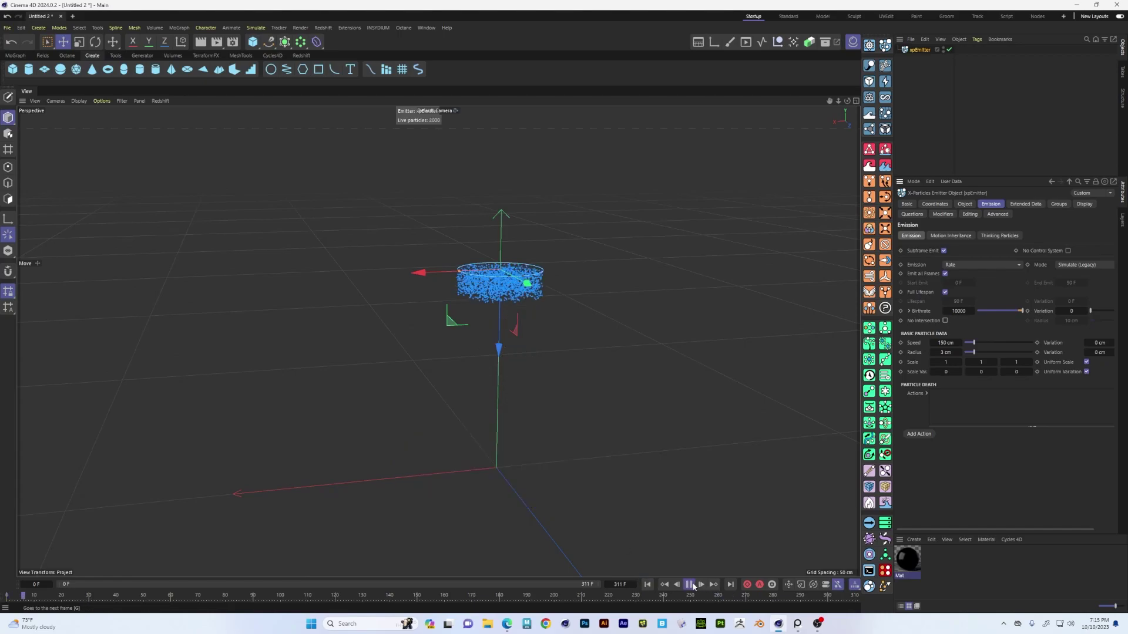
{"action": "left_click", "coordinate": [689, 585]}
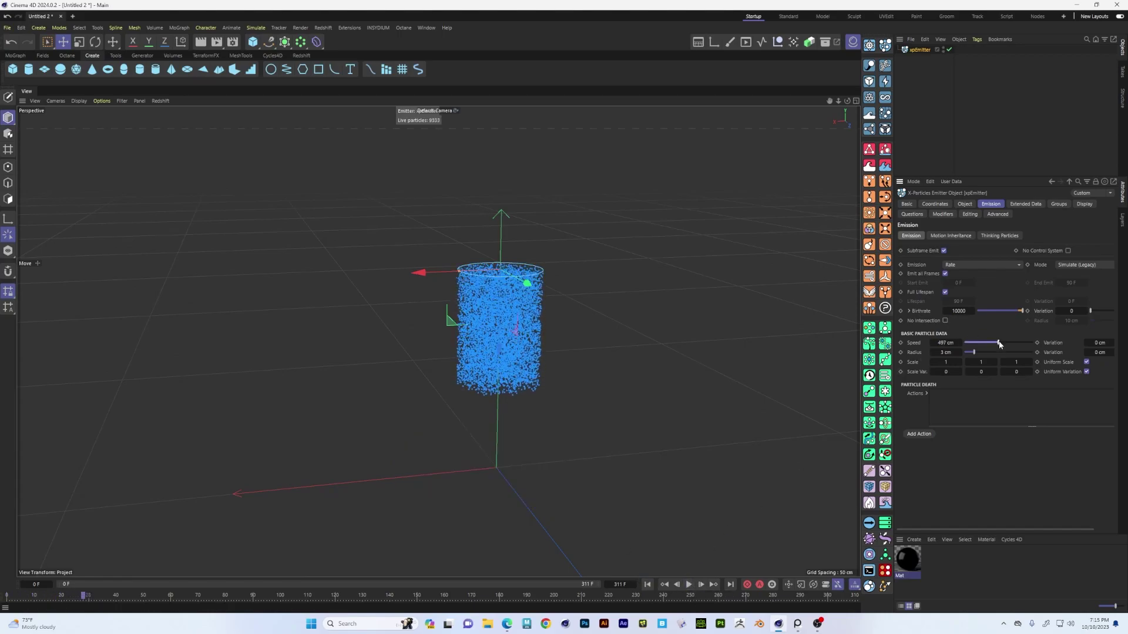
Step: Set the emitter's particle speed to 497 cm and replay the emission from the first frame
{"action": "left_click", "coordinate": [647, 585]}
{"action": "left_click", "coordinate": [689, 585]}
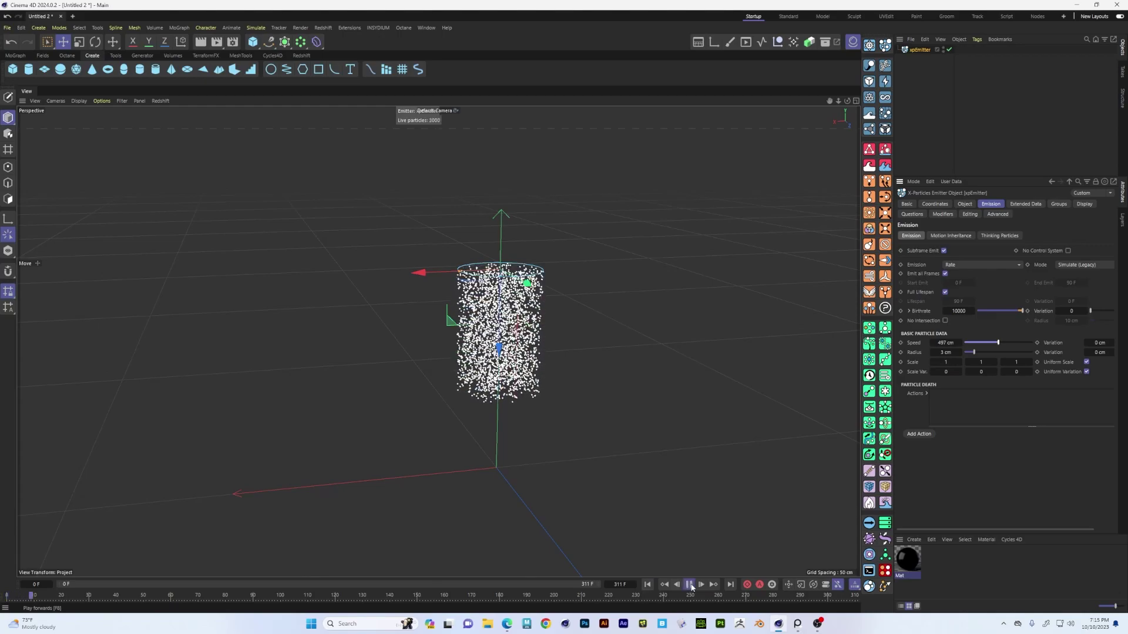
{"action": "left_click", "coordinate": [689, 585]}
{"action": "left_click", "coordinate": [648, 584]}
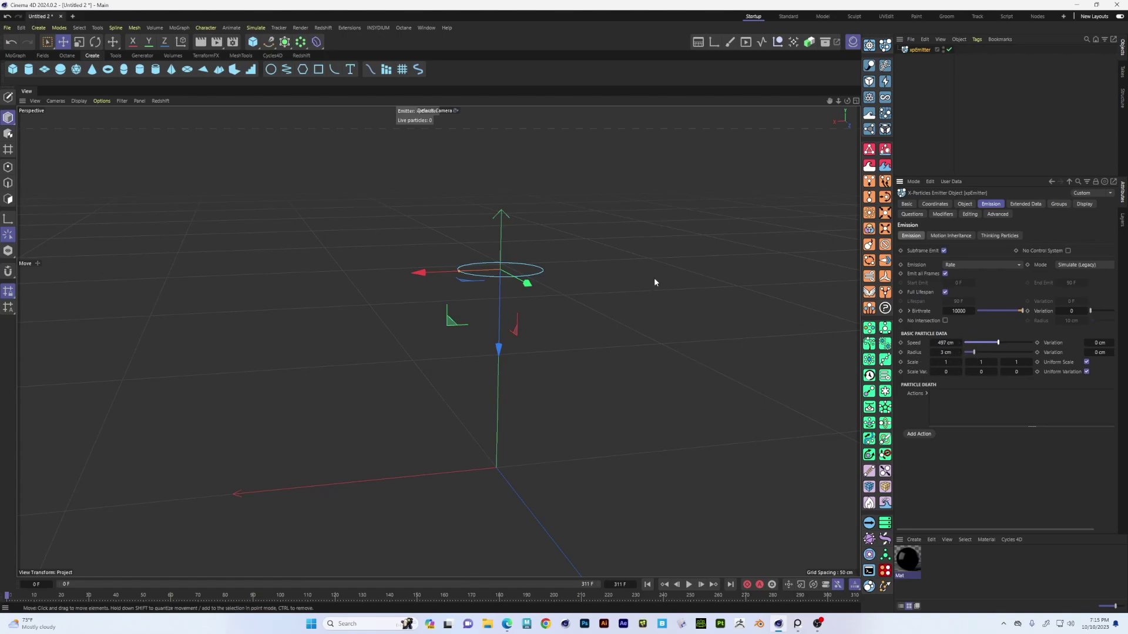
{"action": "left_click", "coordinate": [688, 584]}
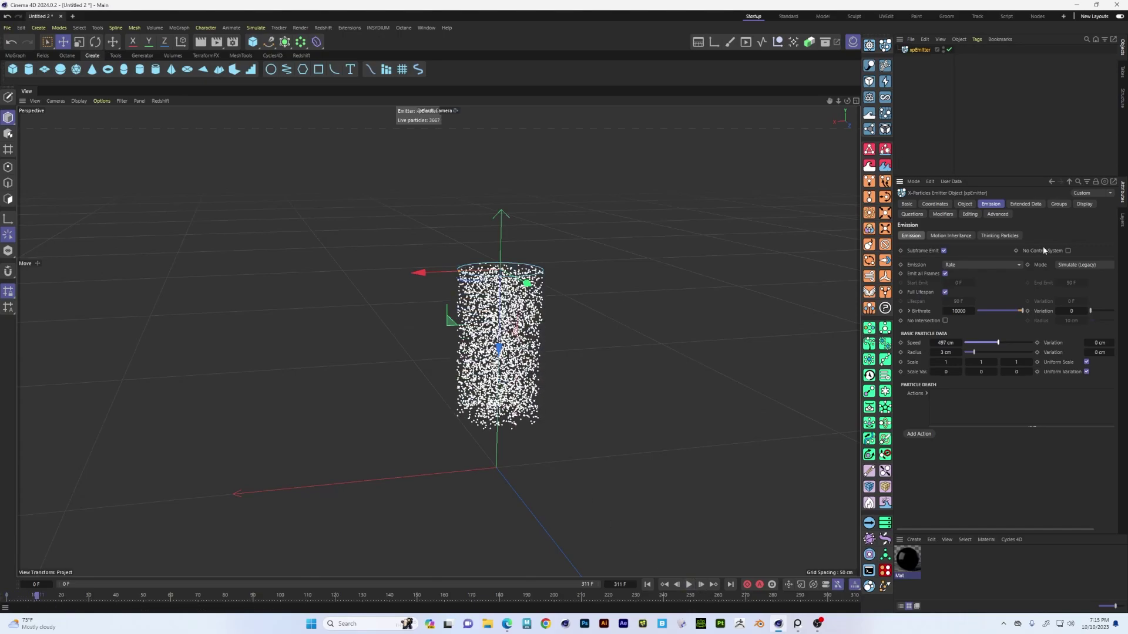
Step: Change the emitter's editor display to Circle and replay the emission from the first frame
{"action": "left_click", "coordinate": [1085, 205]}
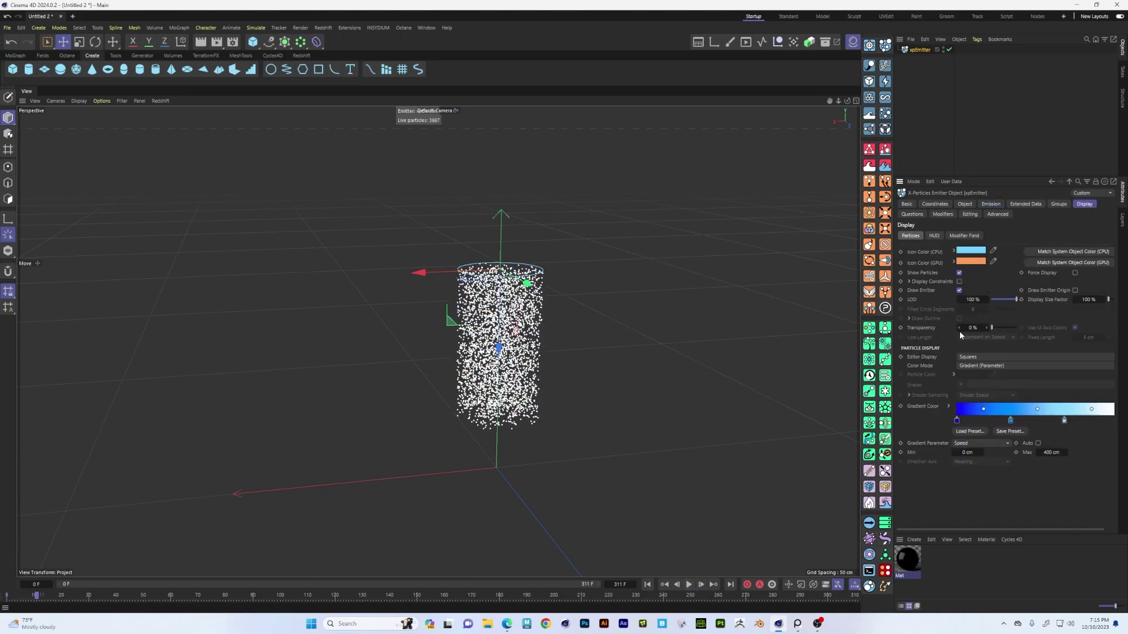
{"action": "left_click", "coordinate": [975, 357]}
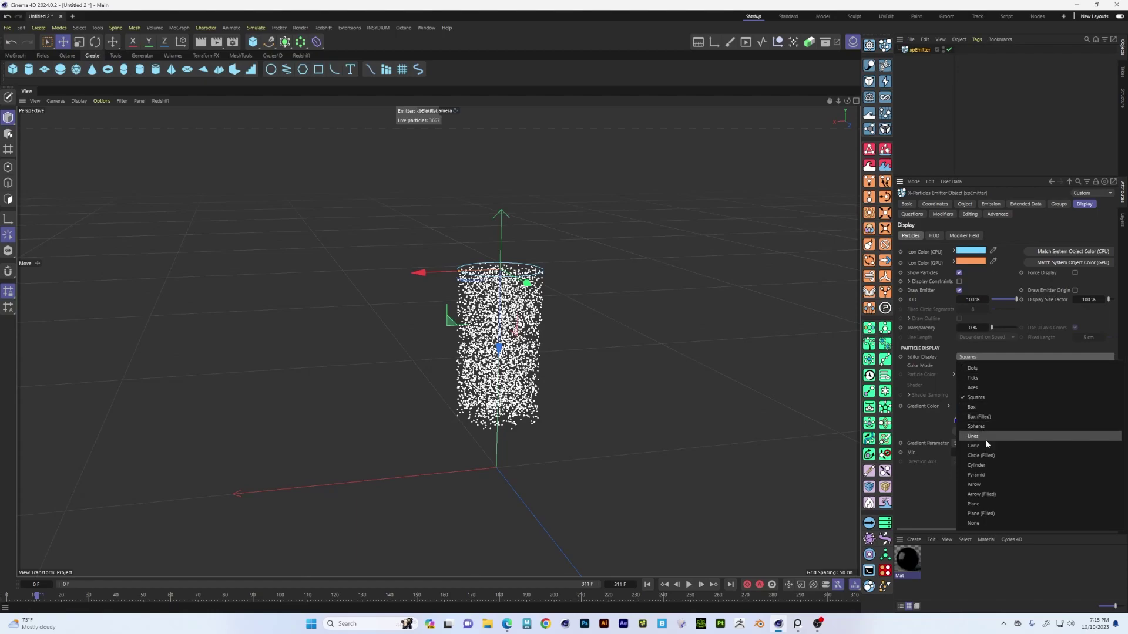
{"action": "left_click", "coordinate": [987, 447]}
{"action": "left_click", "coordinate": [648, 585]}
{"action": "left_click", "coordinate": [689, 584]}
{"action": "left_click", "coordinate": [688, 584]}
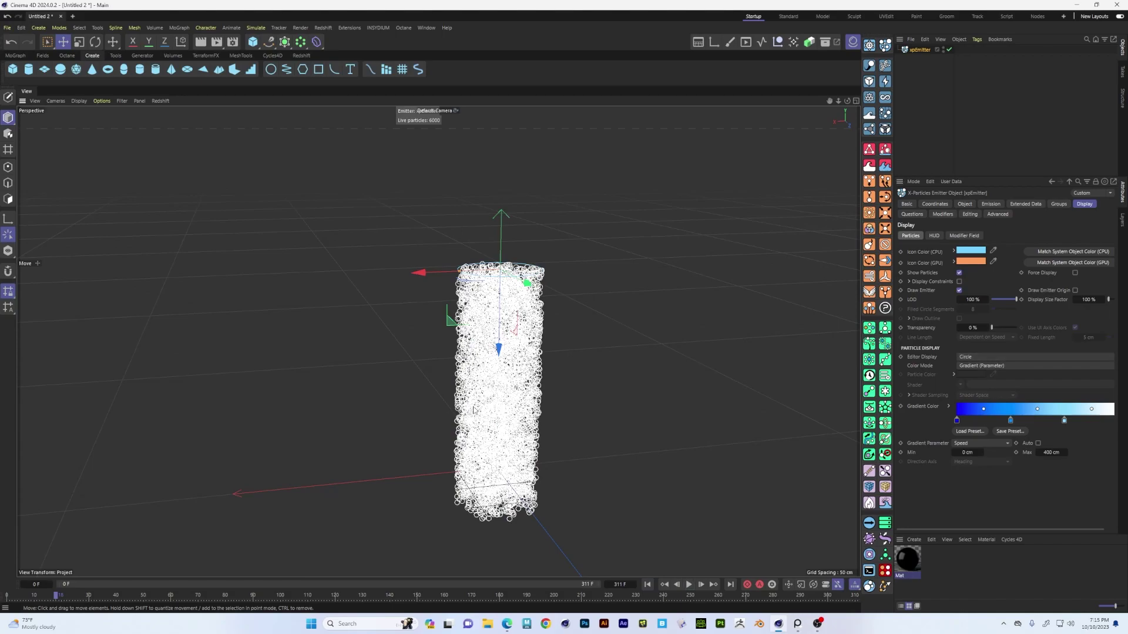
Step: Change the emitter's editor display to Spheres, replay the emission, and view the particle column up close
{"action": "left_click", "coordinate": [979, 358]}
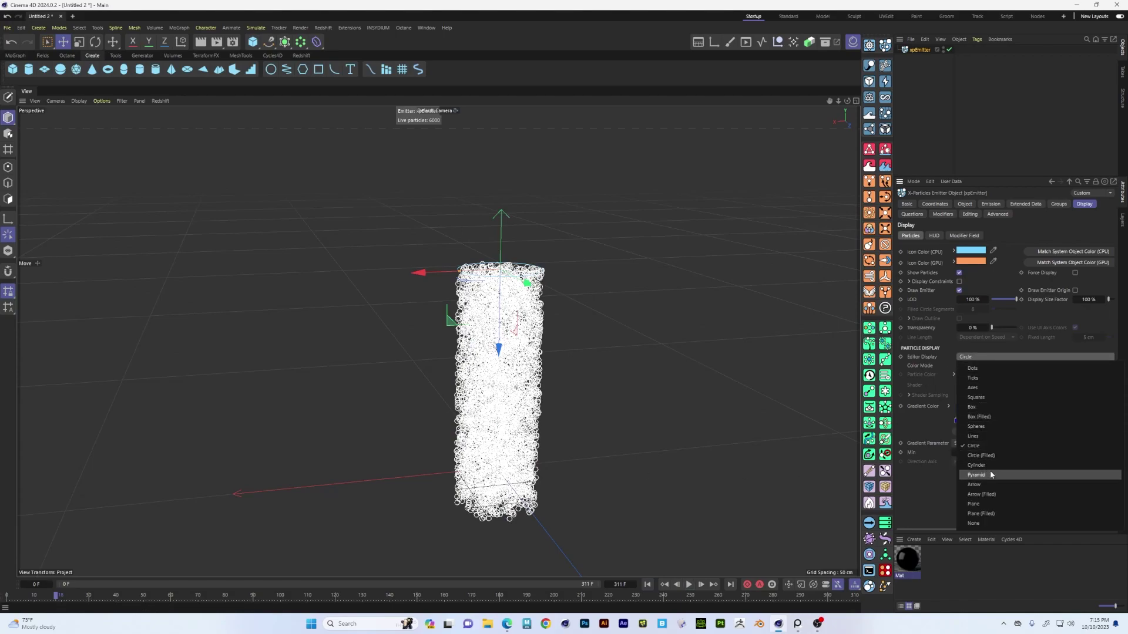
{"action": "left_click", "coordinate": [976, 426]}
{"action": "left_click", "coordinate": [647, 585]}
{"action": "left_click", "coordinate": [689, 584]}
{"action": "scroll", "coordinate": [571, 355], "scroll_direction": "up", "scroll_amount": 2}
{"action": "scroll", "coordinate": [571, 355], "scroll_direction": "up", "scroll_amount": 5}
{"action": "left_click_drag", "start_coordinate": [525, 300], "coordinate": [482, 294], "text": "alt"}
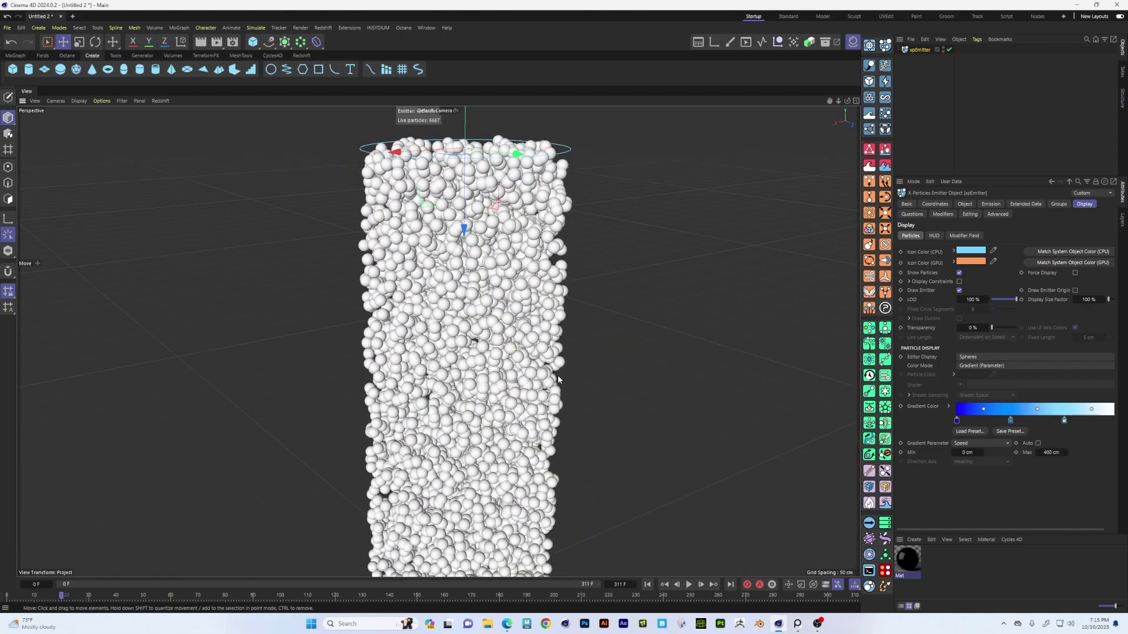
Step: Set the emitter's particle radius variation to 3 cm and preview the emission from the first frame
{"action": "left_click", "coordinate": [663, 586]}
{"action": "left_click", "coordinate": [990, 204]}
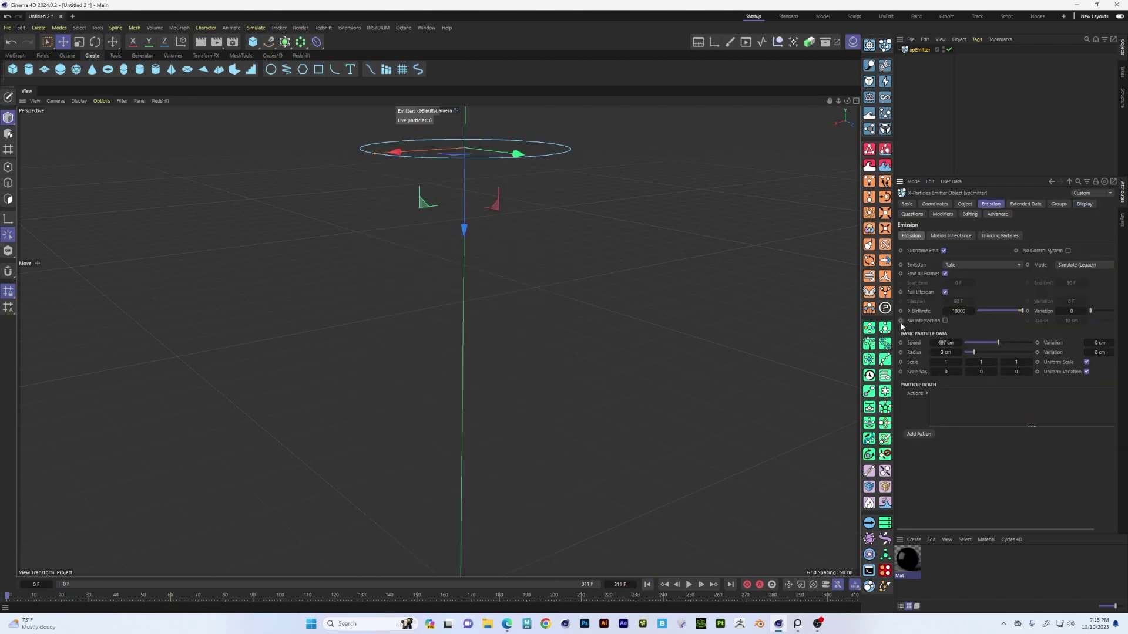
{"action": "left_click_drag", "start_coordinate": [895, 325], "coordinate": [855, 325]}
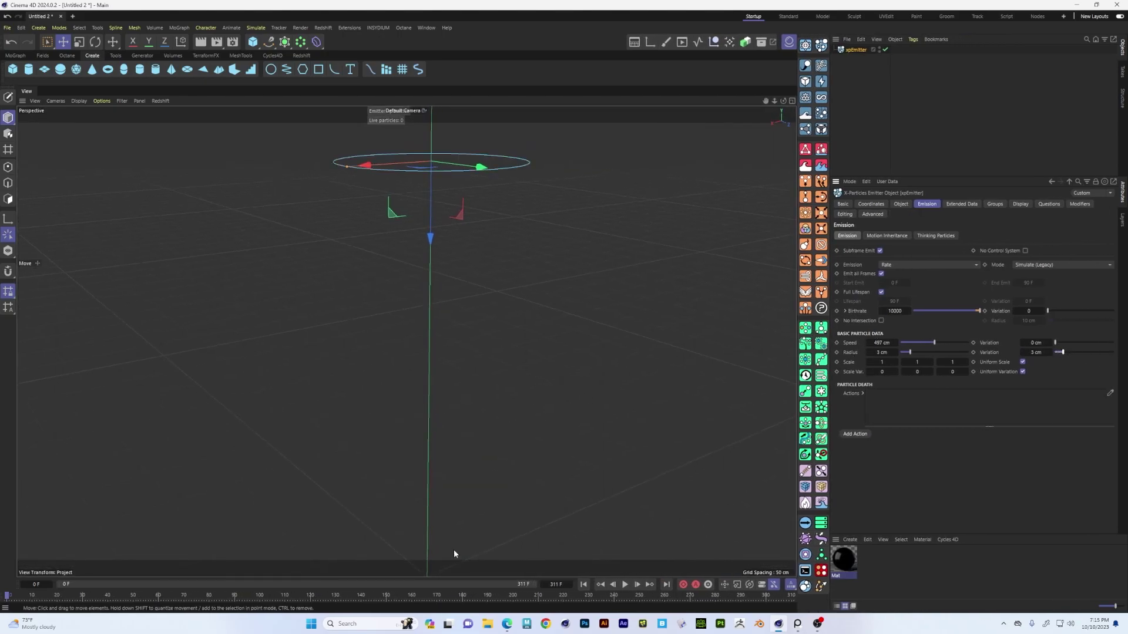
{"action": "left_click", "coordinate": [625, 585]}
{"action": "left_click", "coordinate": [626, 586]}
Step: Examine the size variation of the emitted spheres up close and from several sides of the column
{"action": "scroll", "coordinate": [450, 340], "scroll_direction": "up", "scroll_amount": 6}
{"action": "left_click_drag", "start_coordinate": [451, 341], "coordinate": [376, 347], "text": "alt"}
{"action": "scroll", "coordinate": [376, 347], "scroll_direction": "up", "scroll_amount": 4}
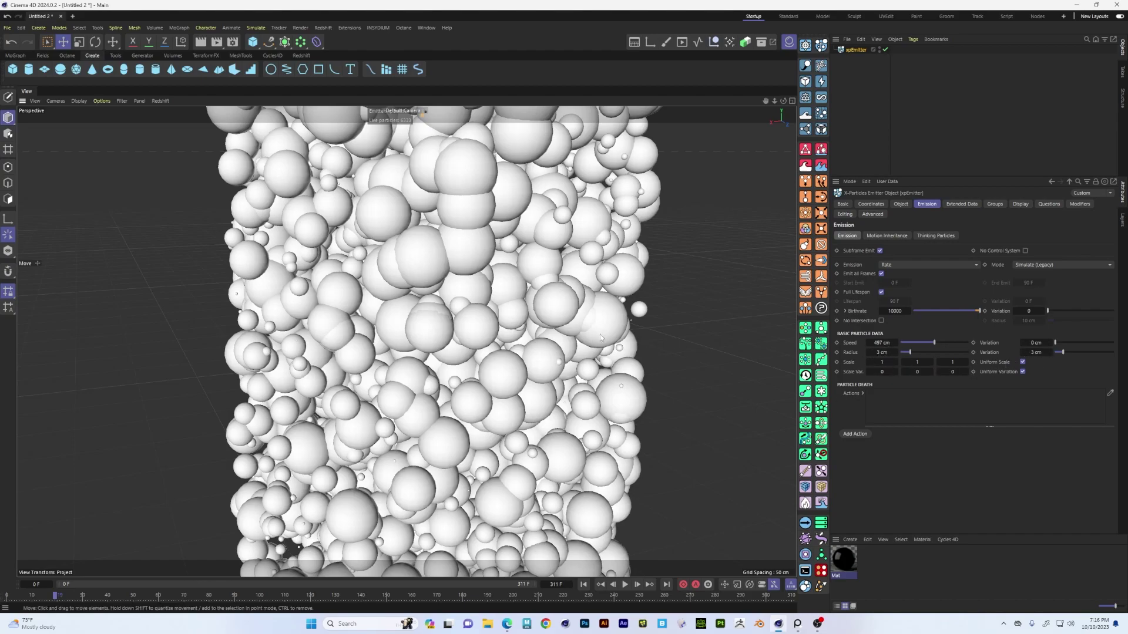
{"action": "key", "text": "h"}
{"action": "scroll", "coordinate": [470, 316], "scroll_direction": "up", "scroll_amount": 3}
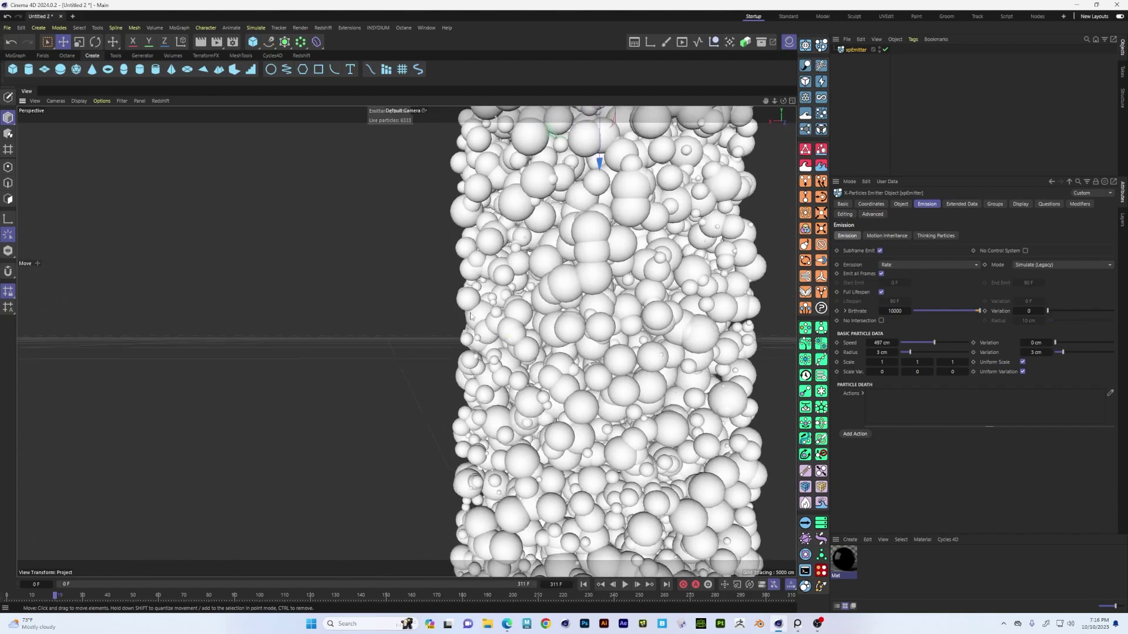
{"action": "scroll", "coordinate": [470, 316], "scroll_direction": "down", "scroll_amount": 4}
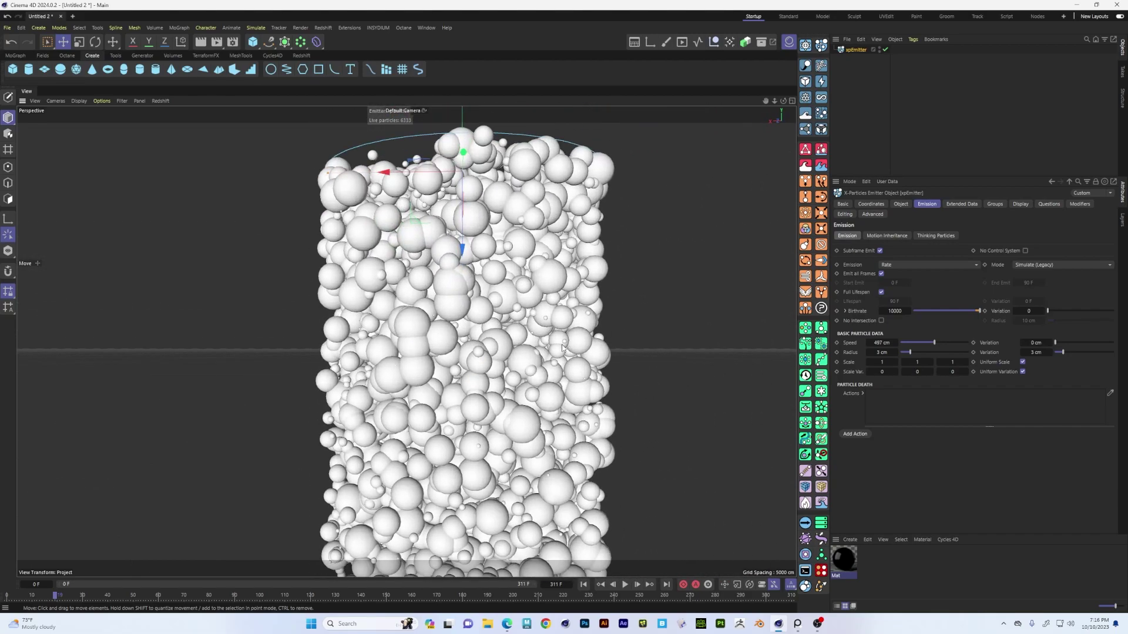
{"action": "scroll", "coordinate": [570, 346], "scroll_direction": "down", "scroll_amount": 3}
{"action": "left_click_drag", "start_coordinate": [570, 346], "coordinate": [405, 340], "text": "alt"}
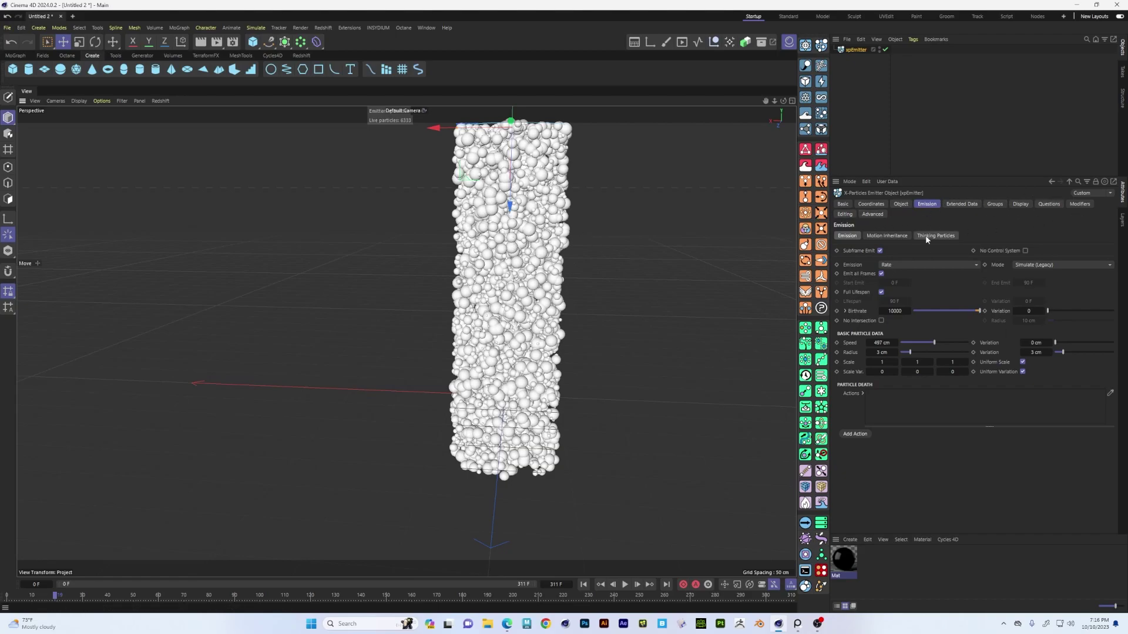
{"action": "left_click_drag", "start_coordinate": [667, 288], "coordinate": [562, 284], "text": "alt"}
Step: Set the emitter's editor display to Circle and return to the first frame
{"action": "left_click", "coordinate": [1021, 205]}
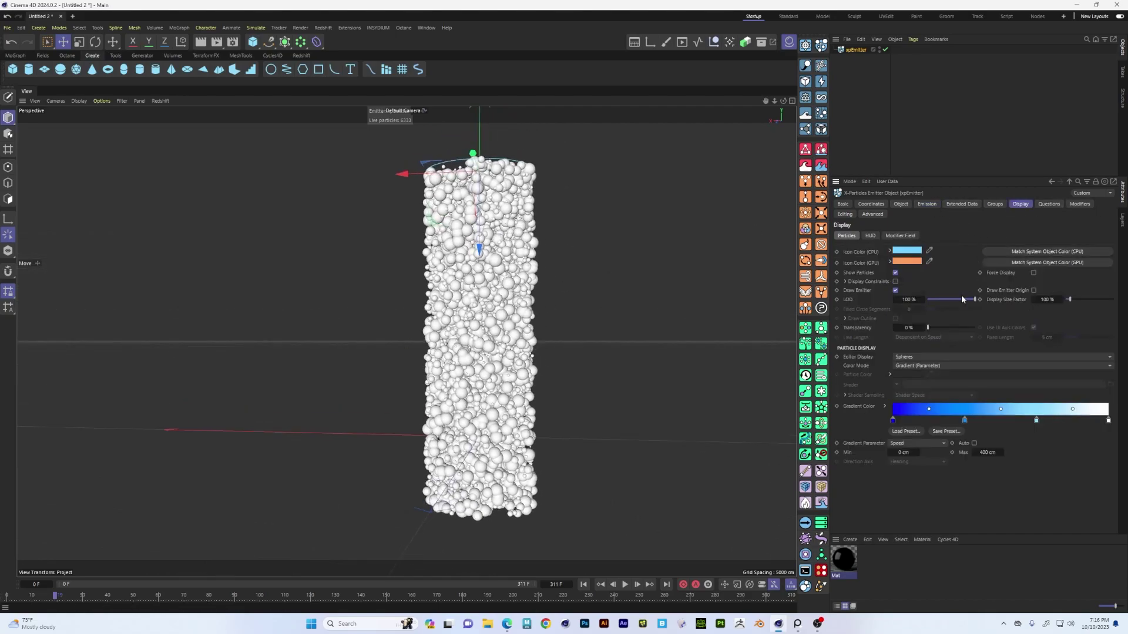
{"action": "left_click", "coordinate": [922, 357]}
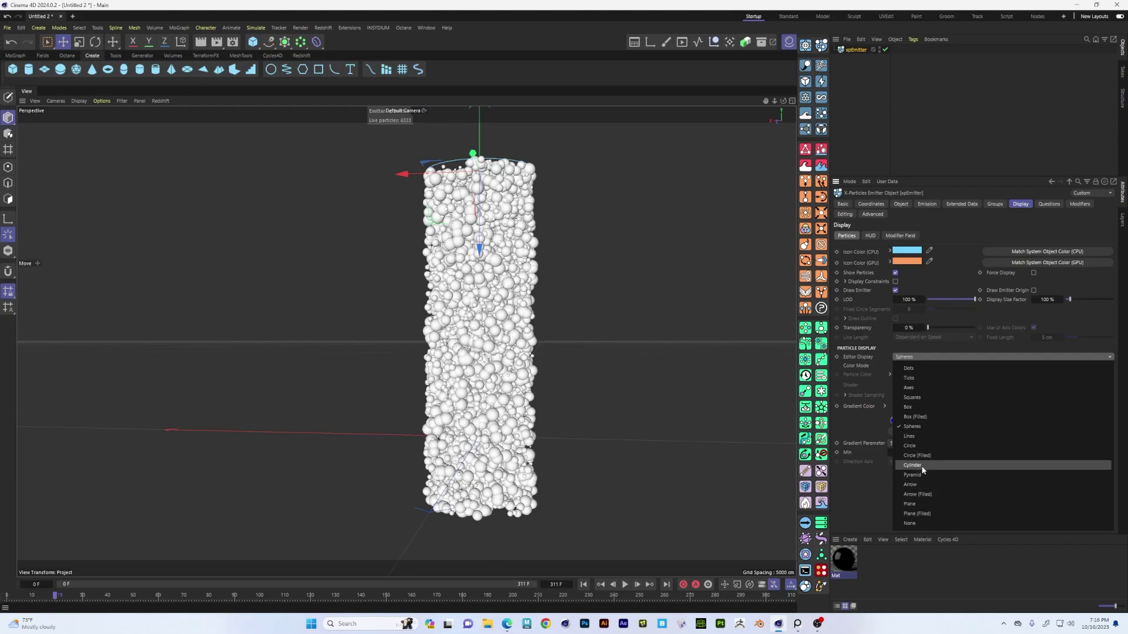
{"action": "left_click", "coordinate": [926, 359]}
{"action": "left_click", "coordinate": [928, 358]}
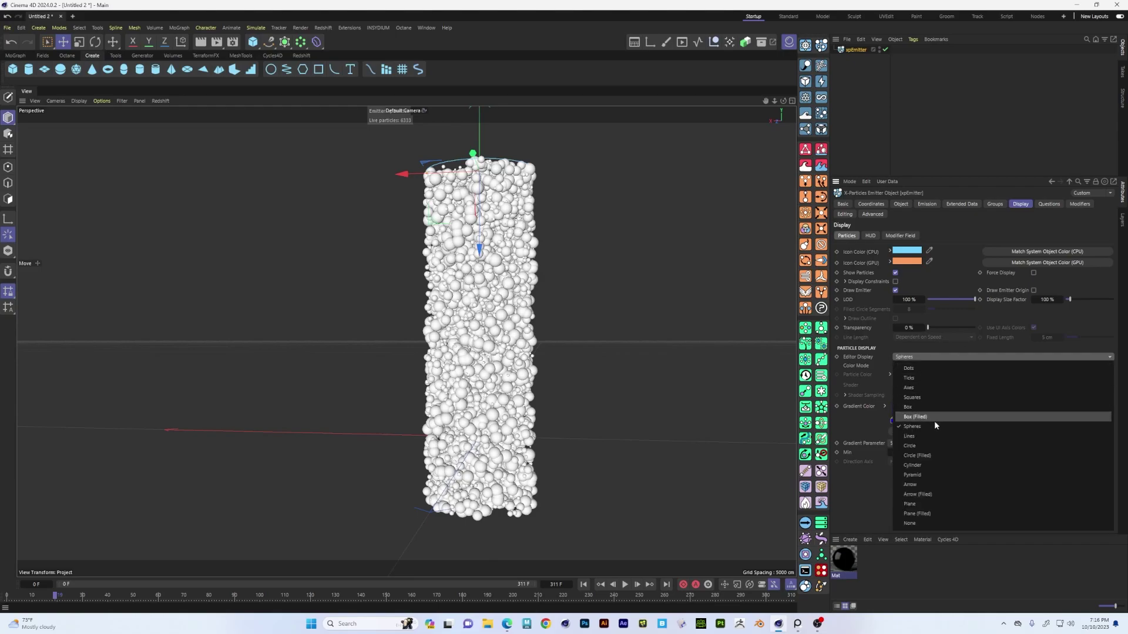
{"action": "left_click", "coordinate": [919, 446]}
{"action": "left_click", "coordinate": [584, 585]}
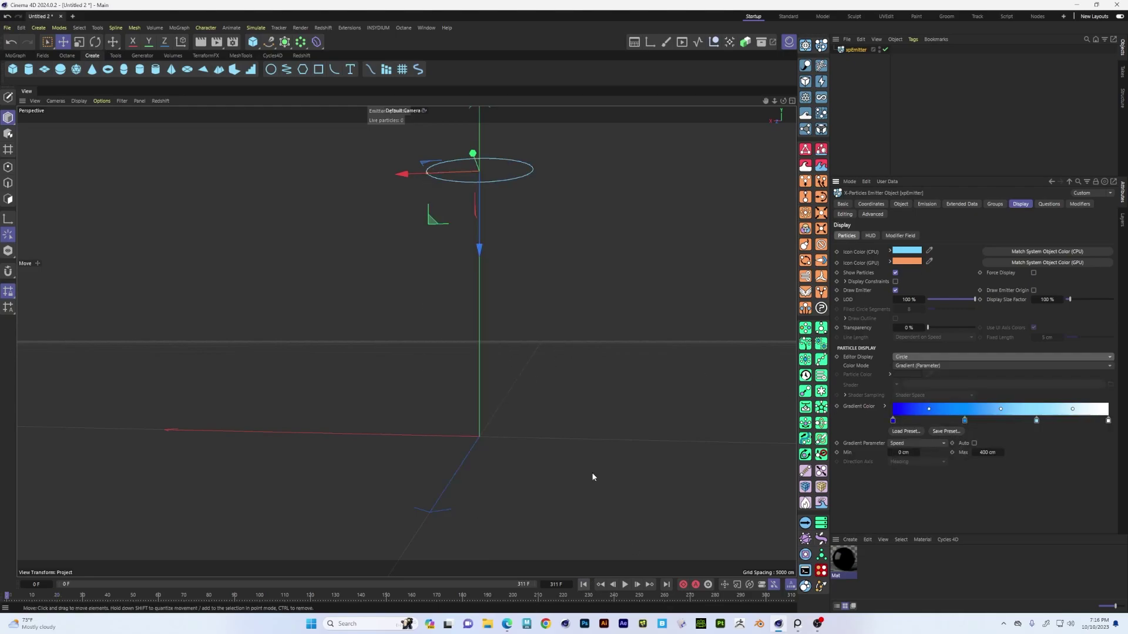
Step: Reduce the emitter's particle speed to 125 cm
{"action": "left_click", "coordinate": [927, 205]}
{"action": "left_click_drag", "start_coordinate": [931, 348], "coordinate": [910, 345]}
{"action": "left_click_drag", "start_coordinate": [678, 341], "coordinate": [616, 334], "text": "alt"}
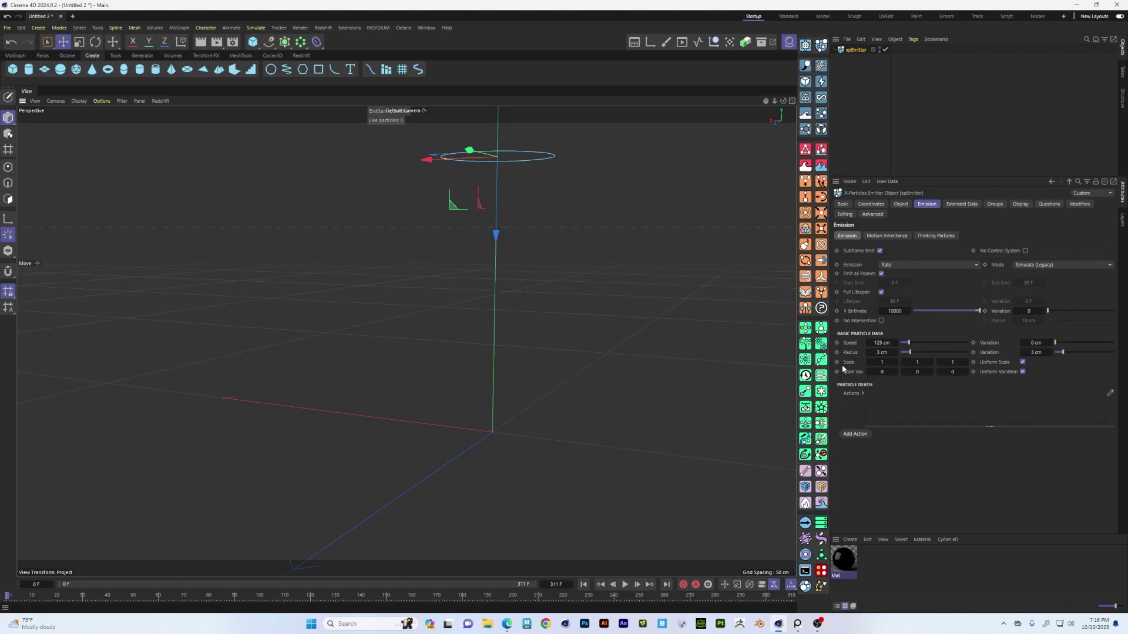
Step: Set the emitter's particle scale to 4 on all axes, preview the emission, and return to the first frame
{"action": "left_click_drag", "start_coordinate": [867, 363], "coordinate": [871, 362]}
{"action": "left_click", "coordinate": [625, 585]}
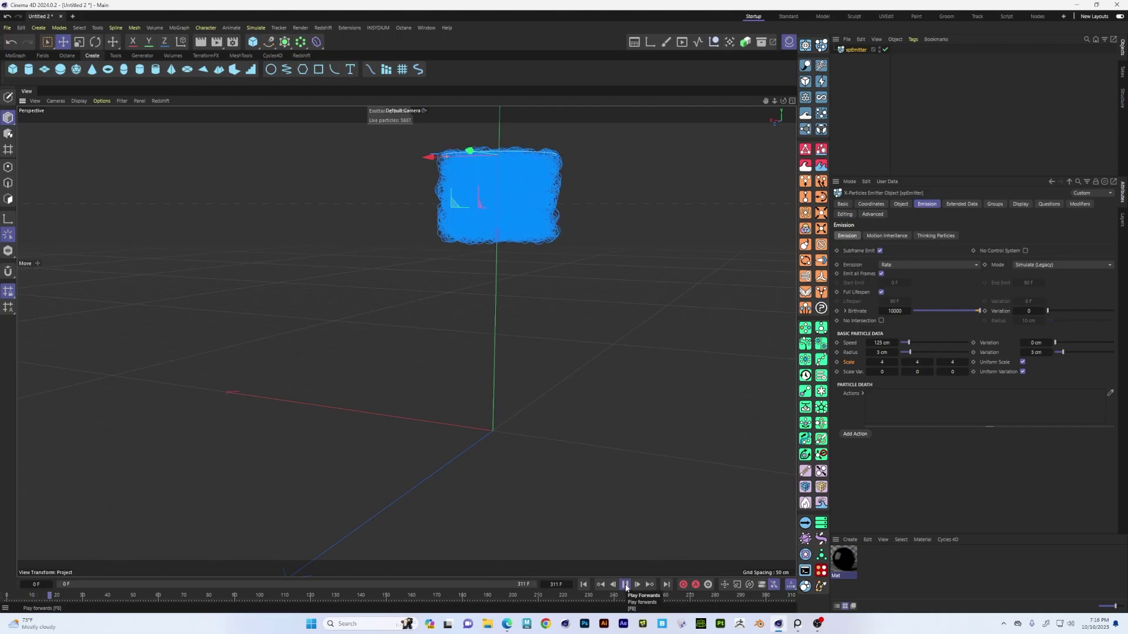
{"action": "left_click", "coordinate": [625, 586]}
{"action": "key", "text": "shift+f"}
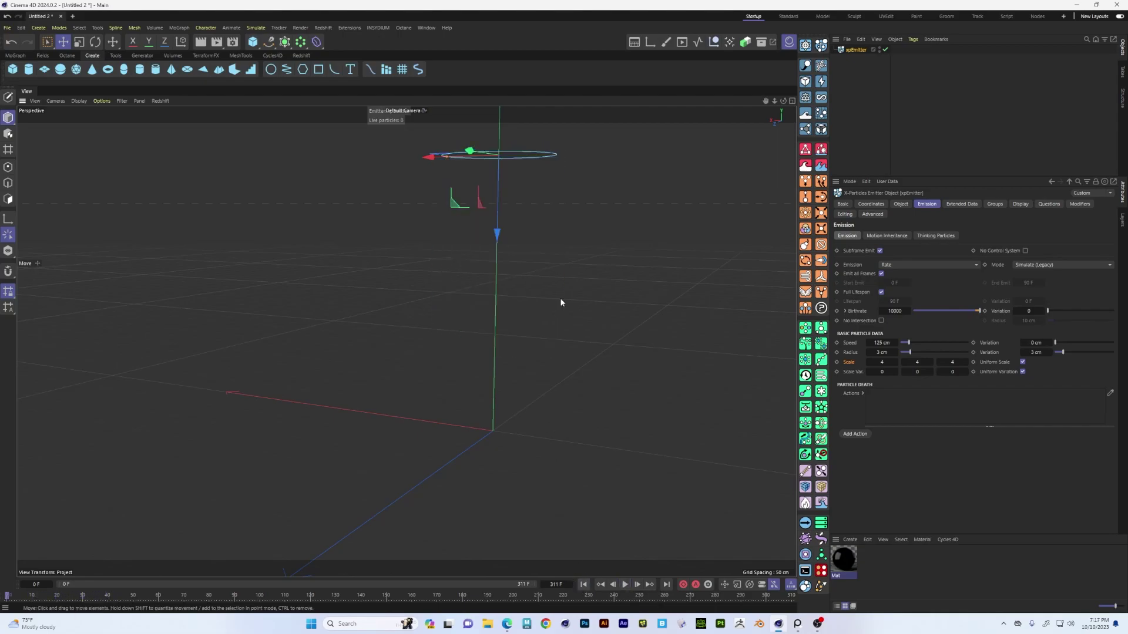
Step: Set the emitter's editor display to Spheres and preview the emitted column up close
{"action": "left_click", "coordinate": [1020, 204]}
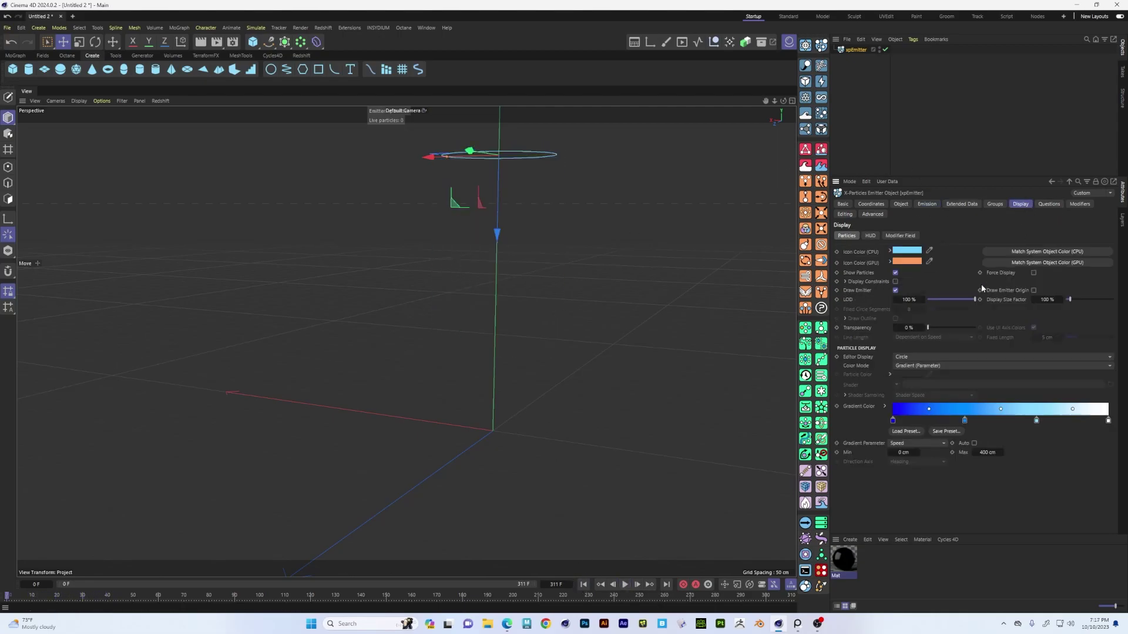
{"action": "left_click", "coordinate": [921, 357]}
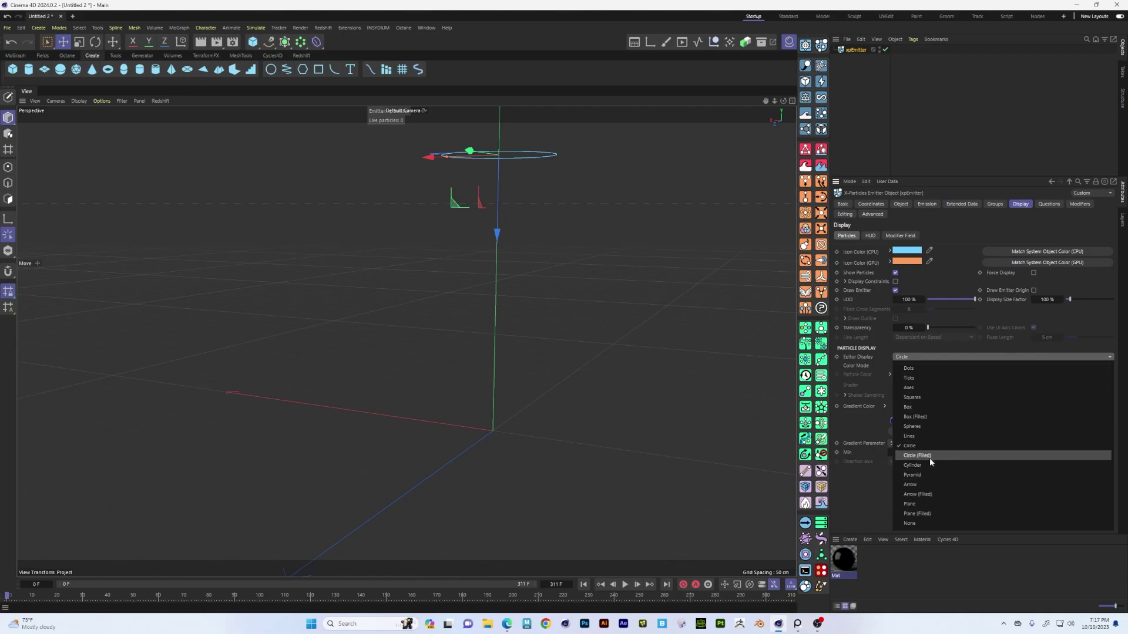
{"action": "left_click", "coordinate": [926, 427]}
{"action": "left_click", "coordinate": [624, 585]}
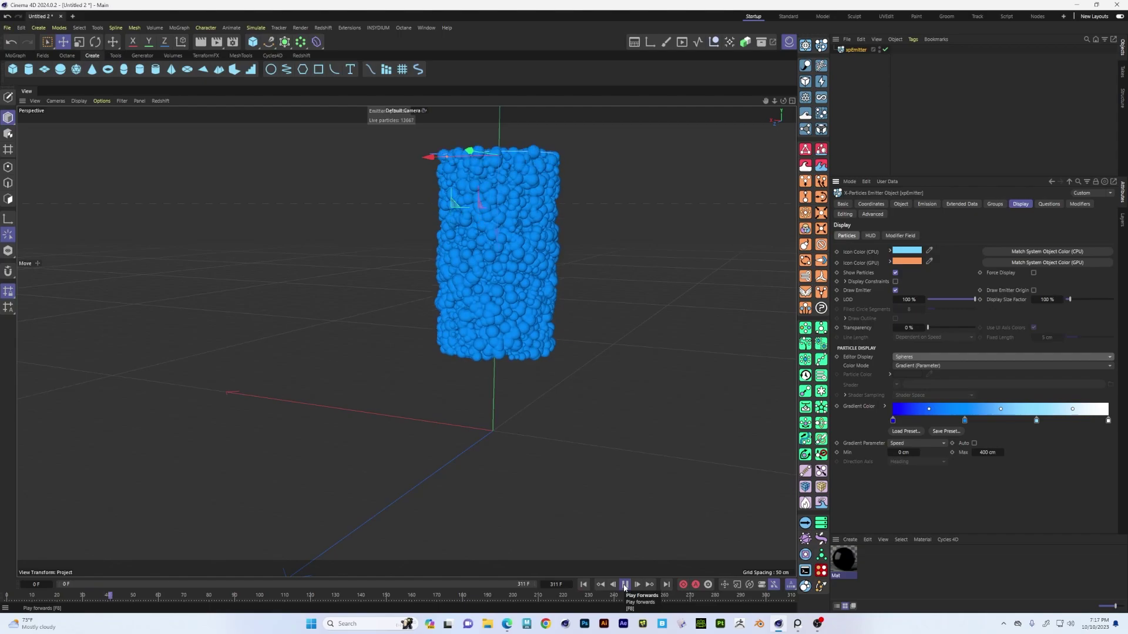
{"action": "right_click_drag", "start_coordinate": [472, 298], "coordinate": [525, 308], "text": "alt"}
{"action": "left_click_drag", "start_coordinate": [522, 316], "coordinate": [574, 291], "text": "alt"}
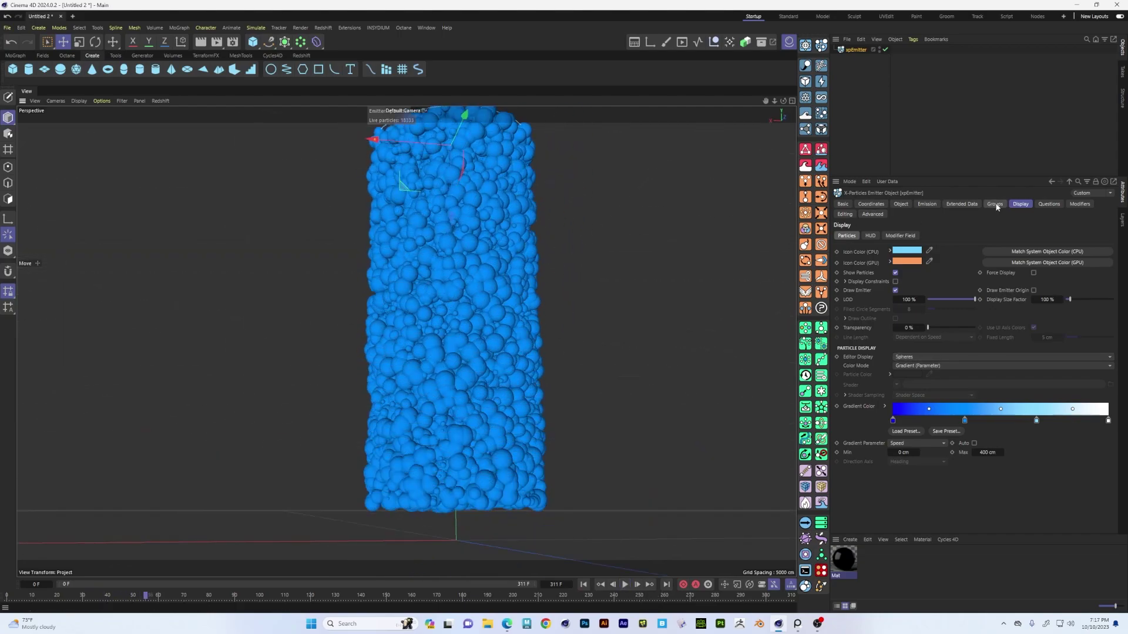
Step: Set the particle radius variation to 0 cm and replay the emission from the first frame
{"action": "left_click", "coordinate": [928, 204]}
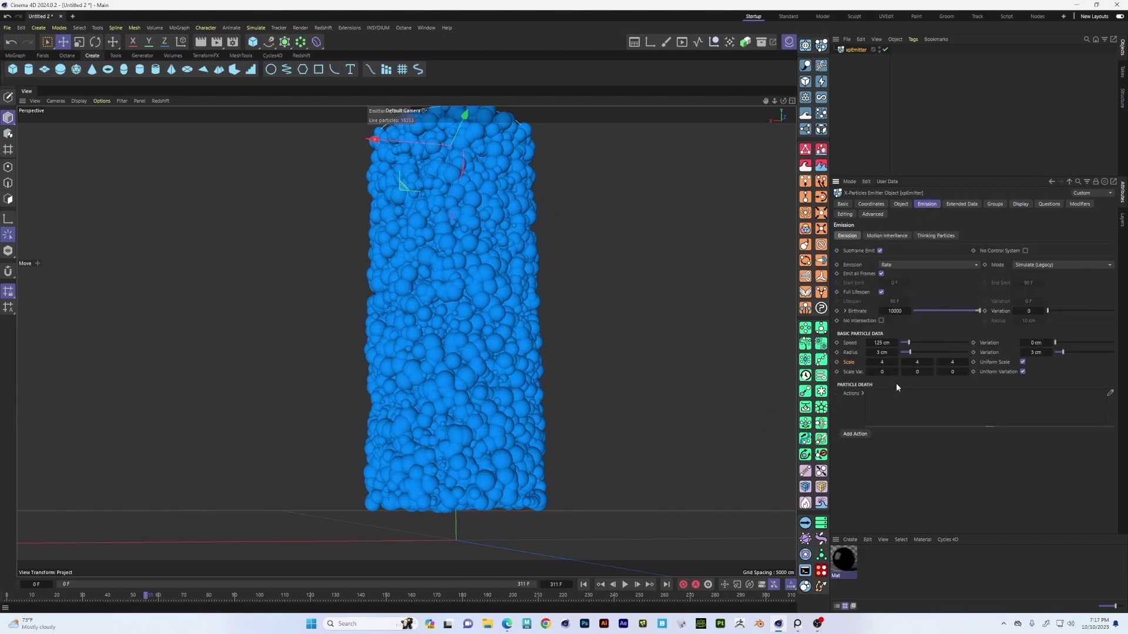
{"action": "left_click_drag", "start_coordinate": [1061, 353], "coordinate": [1056, 352]}
{"action": "left_click", "coordinate": [583, 585]}
{"action": "left_click", "coordinate": [624, 585]}
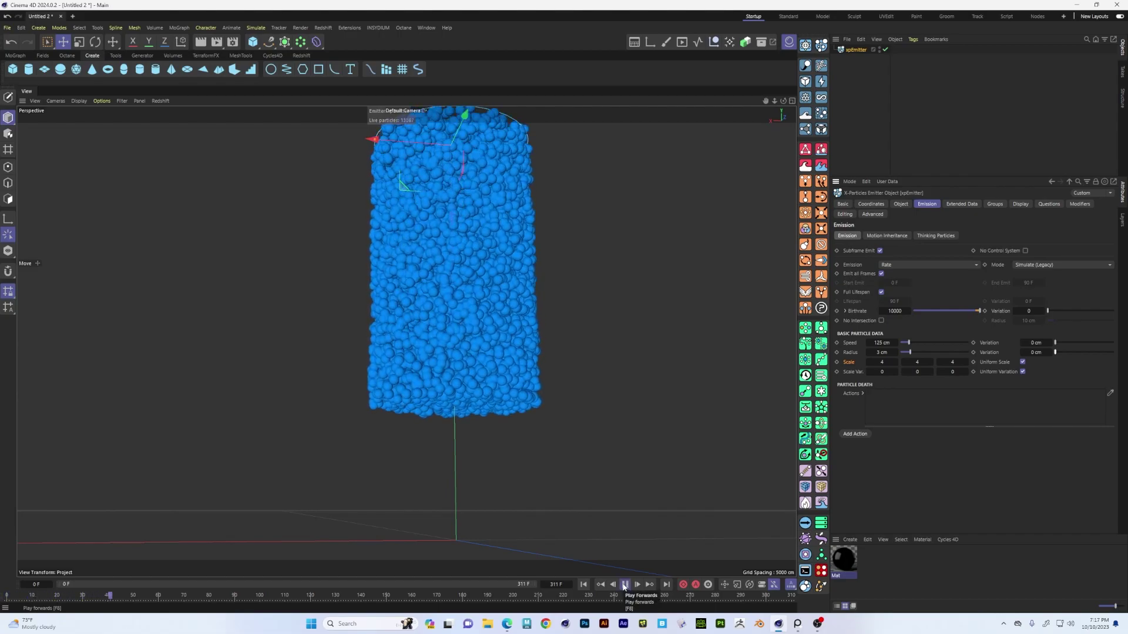
{"action": "left_click", "coordinate": [625, 586]}
Step: Set the particle scale to 1 on all axes and replay the emission from the first frame
{"action": "left_click", "coordinate": [881, 362]}
{"action": "type", "text": "2.4"}
{"action": "key", "text": "Return"}
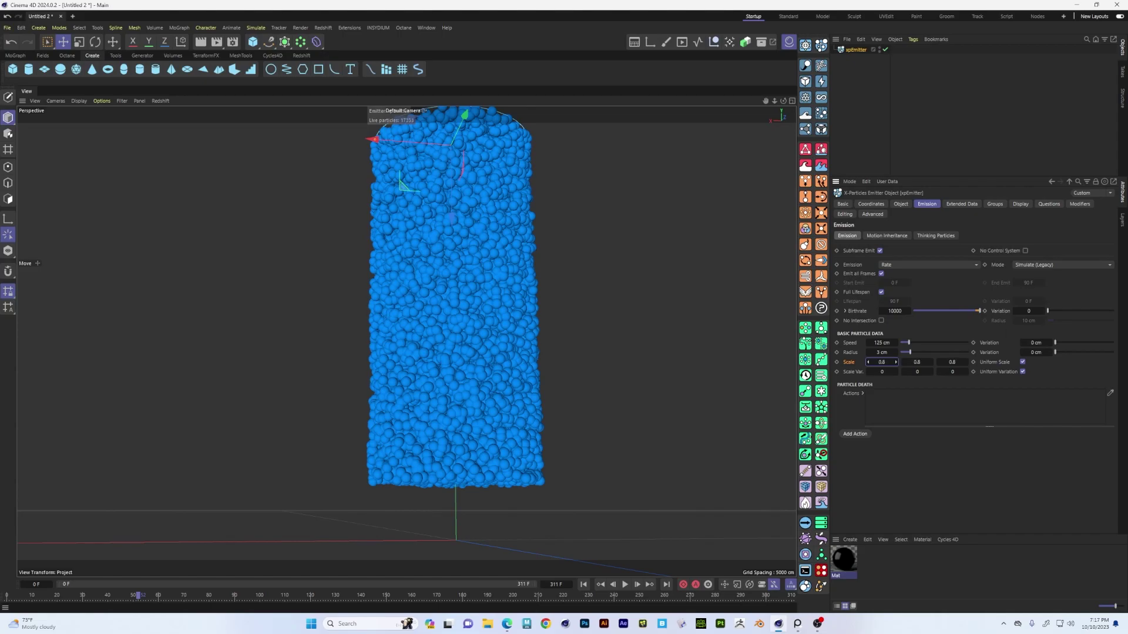
{"action": "left_click", "coordinate": [583, 585]}
{"action": "left_click", "coordinate": [625, 585]}
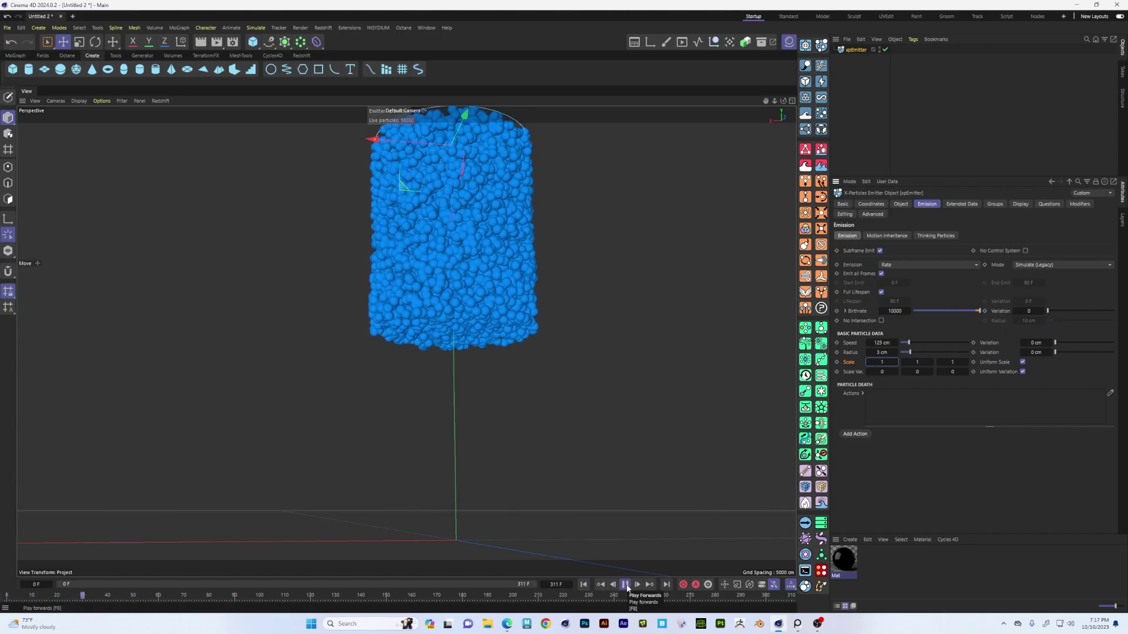
{"action": "left_click", "coordinate": [626, 585]}
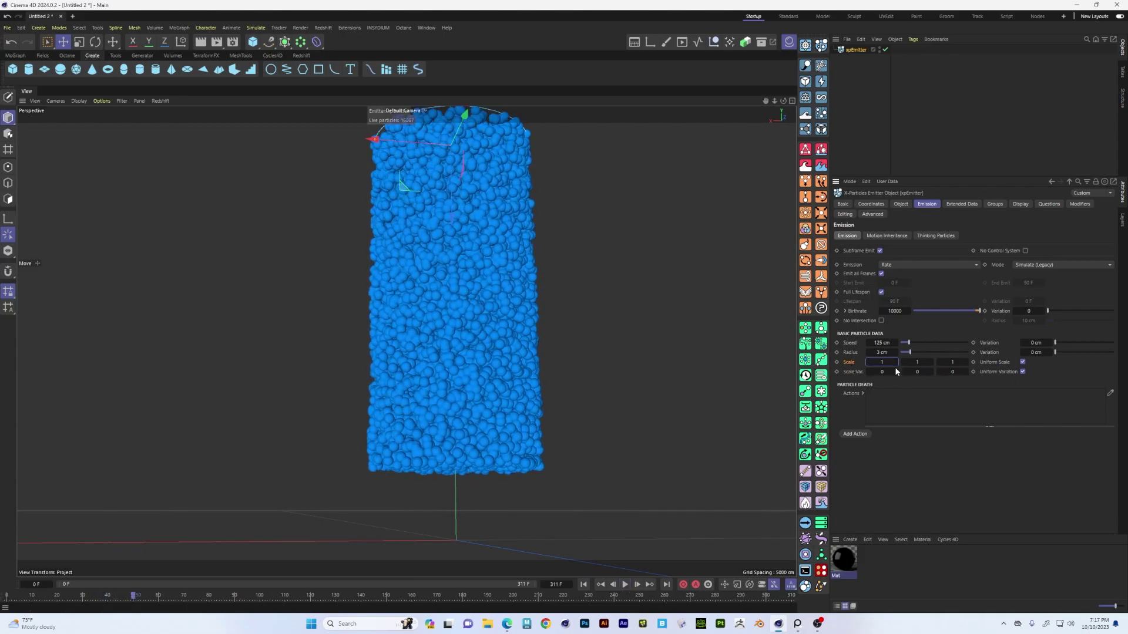
Step: Add an X-Particles Generator object and a torus primitive to the scene
{"action": "left_click_drag", "start_coordinate": [476, 252], "coordinate": [459, 289], "text": "alt"}
{"action": "middle_click_drag", "start_coordinate": [531, 256], "coordinate": [495, 351], "text": "alt"}
{"action": "left_click_drag", "start_coordinate": [497, 323], "coordinate": [483, 295], "text": "alt"}
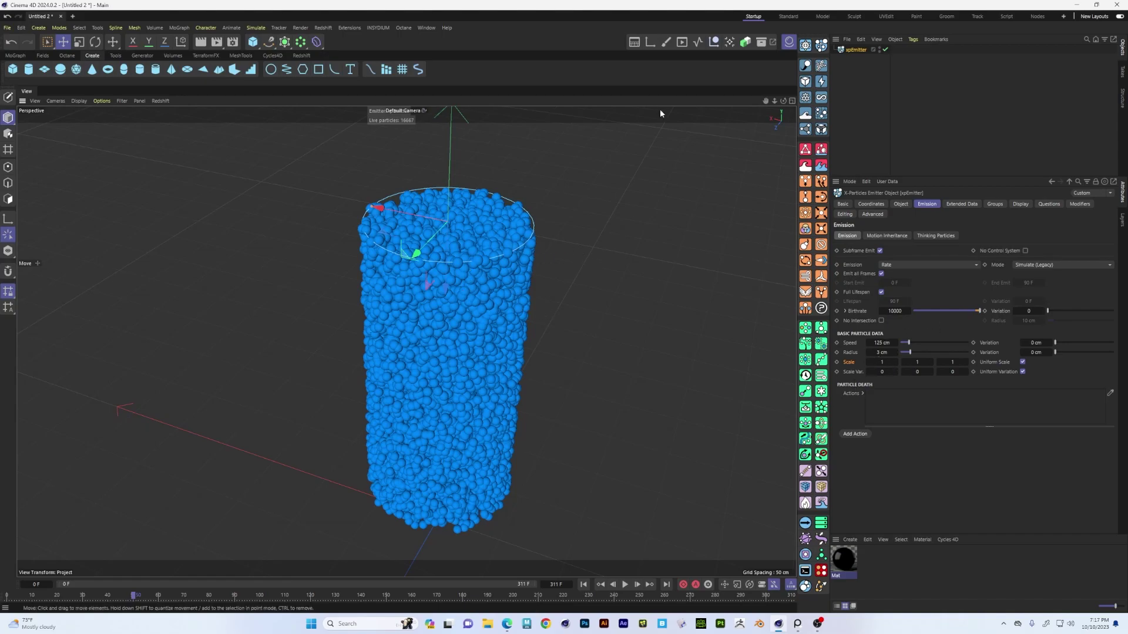
{"action": "left_click", "coordinate": [805, 96]}
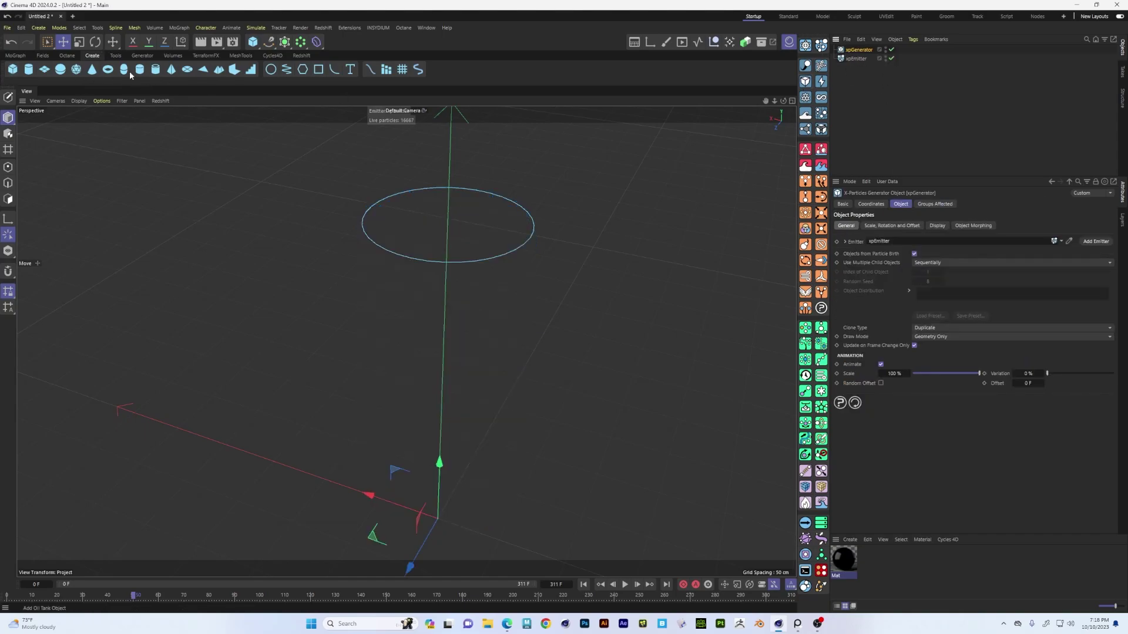
{"action": "left_click", "coordinate": [107, 69]}
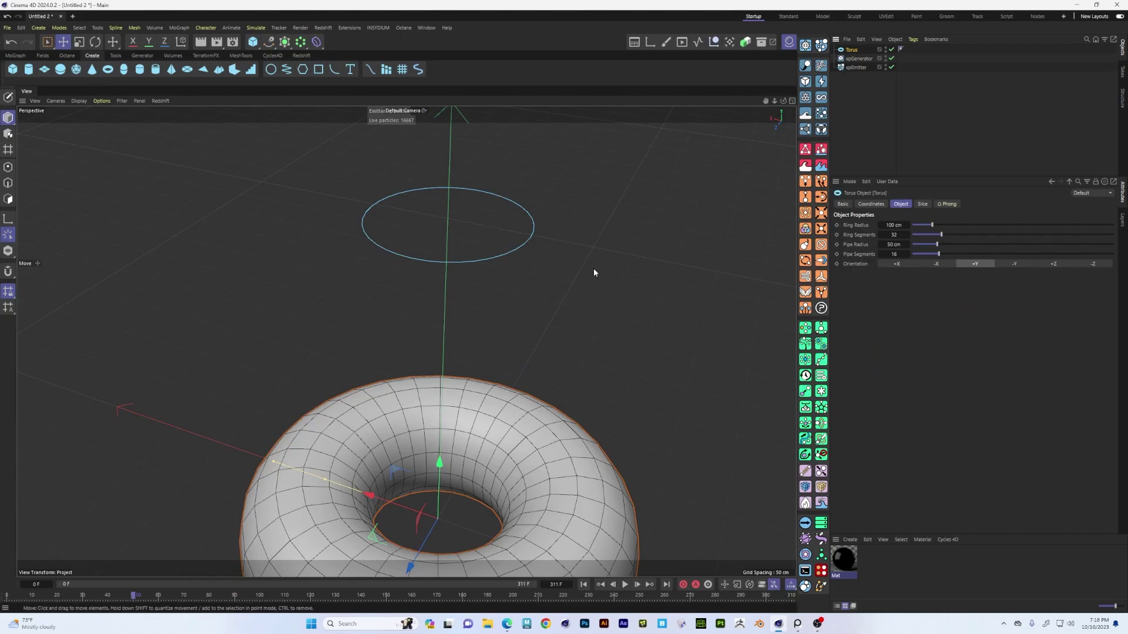
Step: Reduce the torus's ring radius, make the torus a child of xpGenerator, and select the generator
{"action": "left_click_drag", "start_coordinate": [485, 406], "coordinate": [473, 390], "text": "alt"}
{"action": "middle_click_drag", "start_coordinate": [473, 391], "coordinate": [411, 308], "text": "alt"}
{"action": "scroll", "coordinate": [411, 308], "scroll_direction": "down", "scroll_amount": 3}
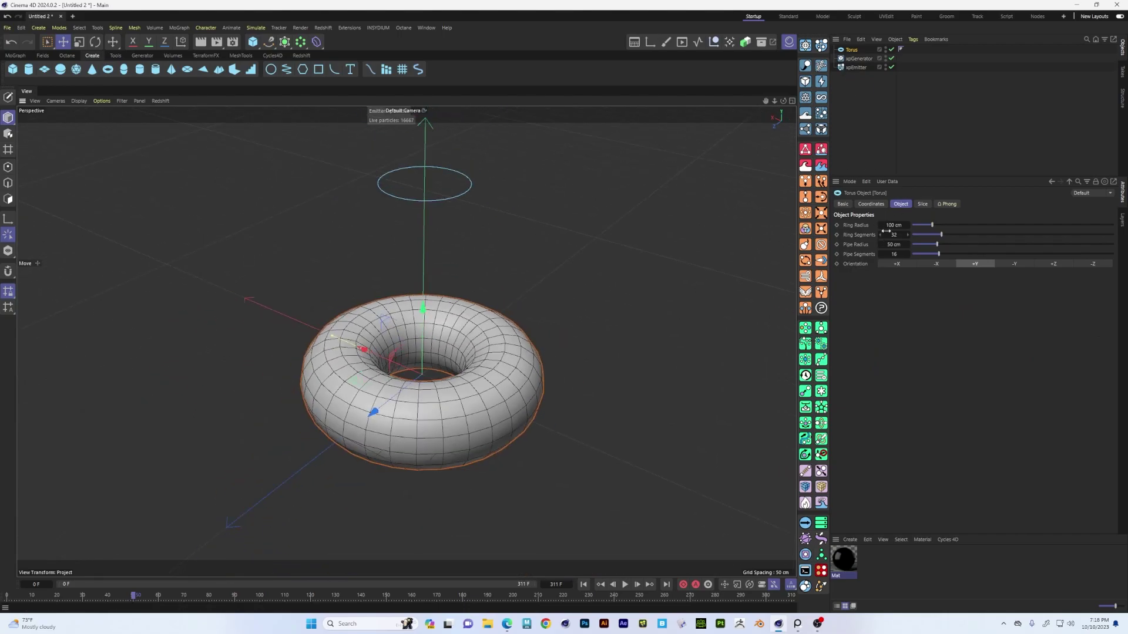
{"action": "mouse_move", "coordinate": [933, 225]}
{"action": "left_mouse_down"}
{"action": "mouse_move", "coordinate": [920, 227]}
{"action": "mouse_move", "coordinate": [922, 251]}
{"action": "mouse_move", "coordinate": [916, 227]}
{"action": "left_mouse_up"}
{"action": "left_click_drag", "start_coordinate": [854, 56], "coordinate": [857, 58]}
{"action": "left_click", "coordinate": [859, 50]}
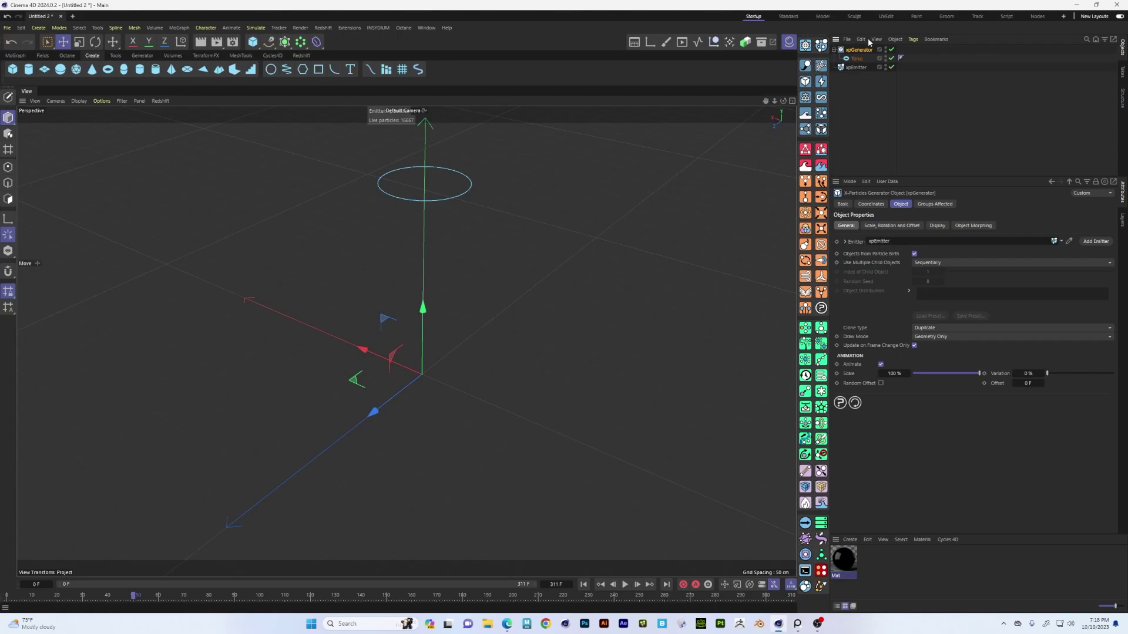
Step: Set the emitter's birthrate to 1000 and play the emission with the generated tori
{"action": "left_click", "coordinate": [856, 67]}
{"action": "middle_click_drag", "start_coordinate": [435, 318], "coordinate": [376, 347], "text": "alt"}
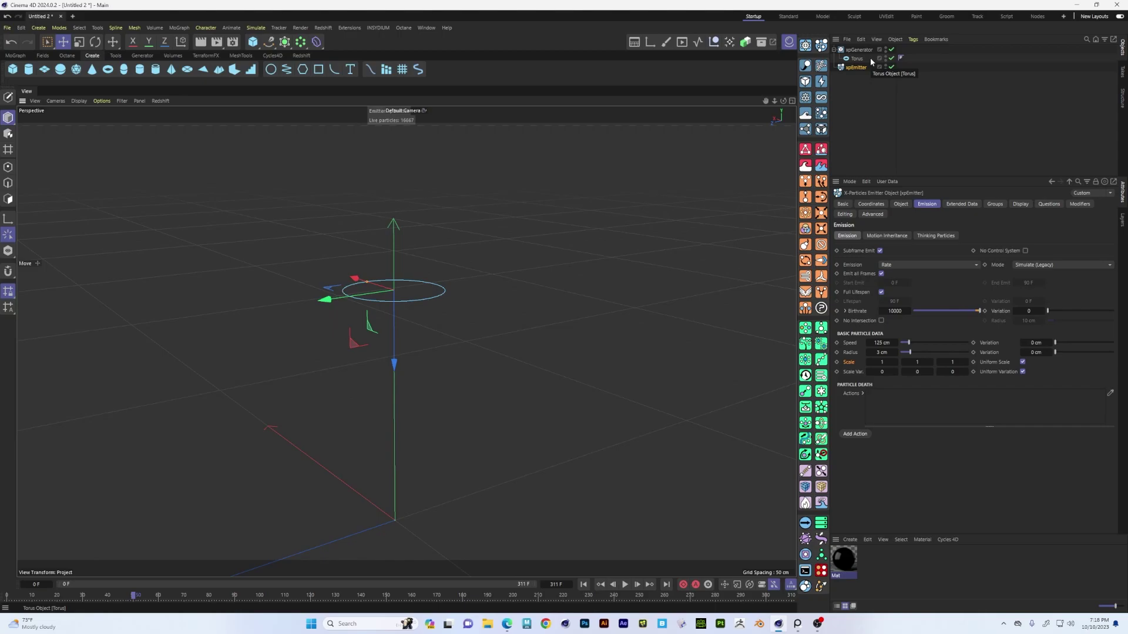
{"action": "middle_click_drag", "start_coordinate": [421, 395], "coordinate": [429, 294], "text": "alt"}
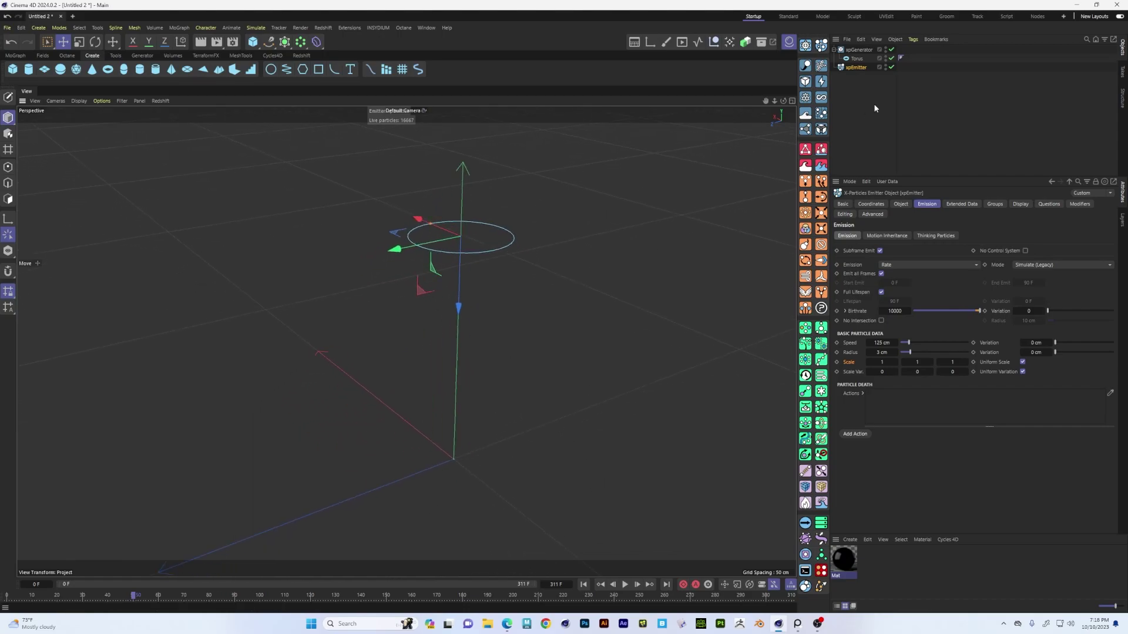
{"action": "left_click", "coordinate": [895, 311]}
{"action": "key", "text": "BackSpace"}
{"action": "left_click", "coordinate": [625, 585]}
{"action": "left_click", "coordinate": [625, 584]}
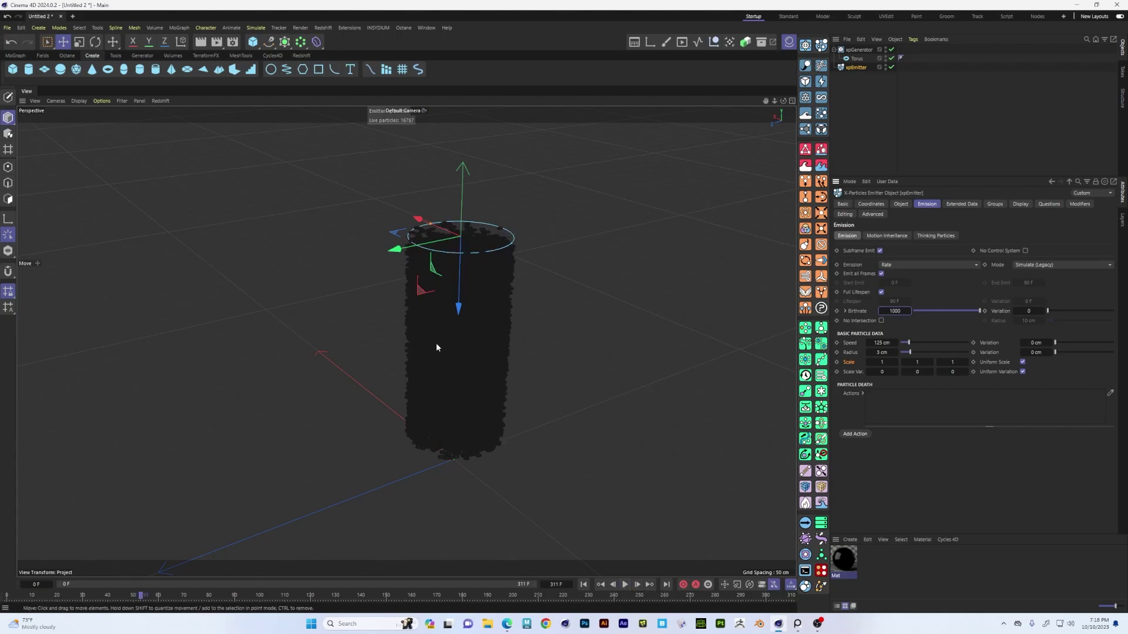
Step: Examine the generated tori up close and from several angles around the column
{"action": "scroll", "coordinate": [527, 301], "scroll_direction": "up", "scroll_amount": 3}
{"action": "left_click_drag", "start_coordinate": [538, 322], "coordinate": [478, 308], "text": "alt"}
{"action": "scroll", "coordinate": [557, 305], "scroll_direction": "up", "scroll_amount": 5}
{"action": "left_click_drag", "start_coordinate": [557, 306], "coordinate": [489, 292], "text": "alt"}
{"action": "scroll", "coordinate": [509, 329], "scroll_direction": "up", "scroll_amount": 4}
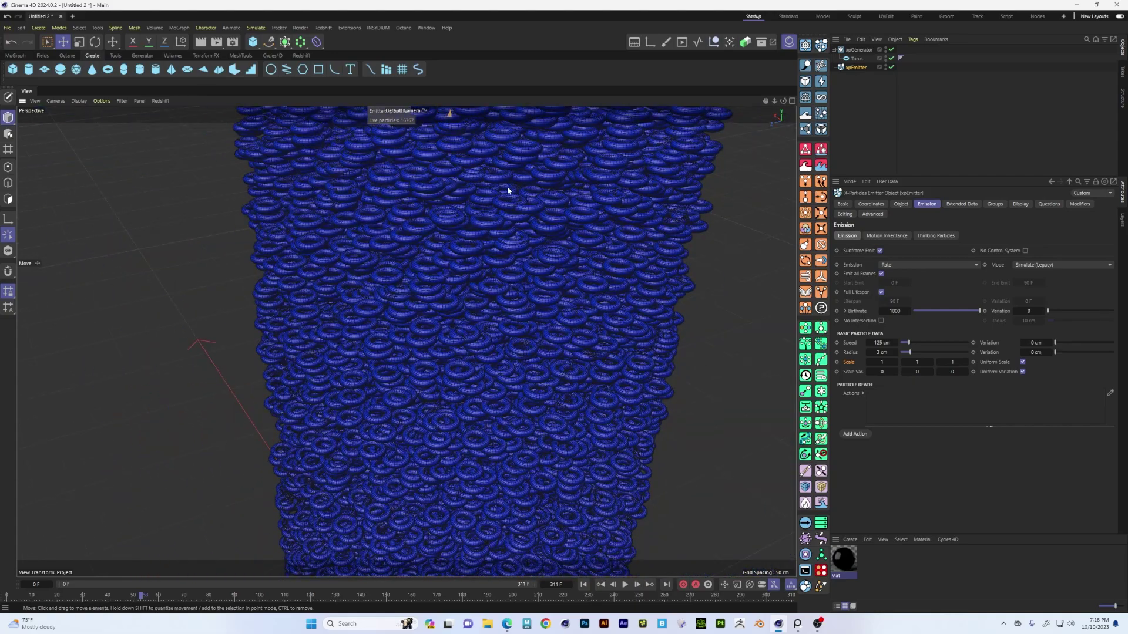
{"action": "left_click_drag", "start_coordinate": [537, 334], "coordinate": [580, 202], "text": "alt"}
{"action": "scroll", "coordinate": [502, 355], "scroll_direction": "down", "scroll_amount": 3}
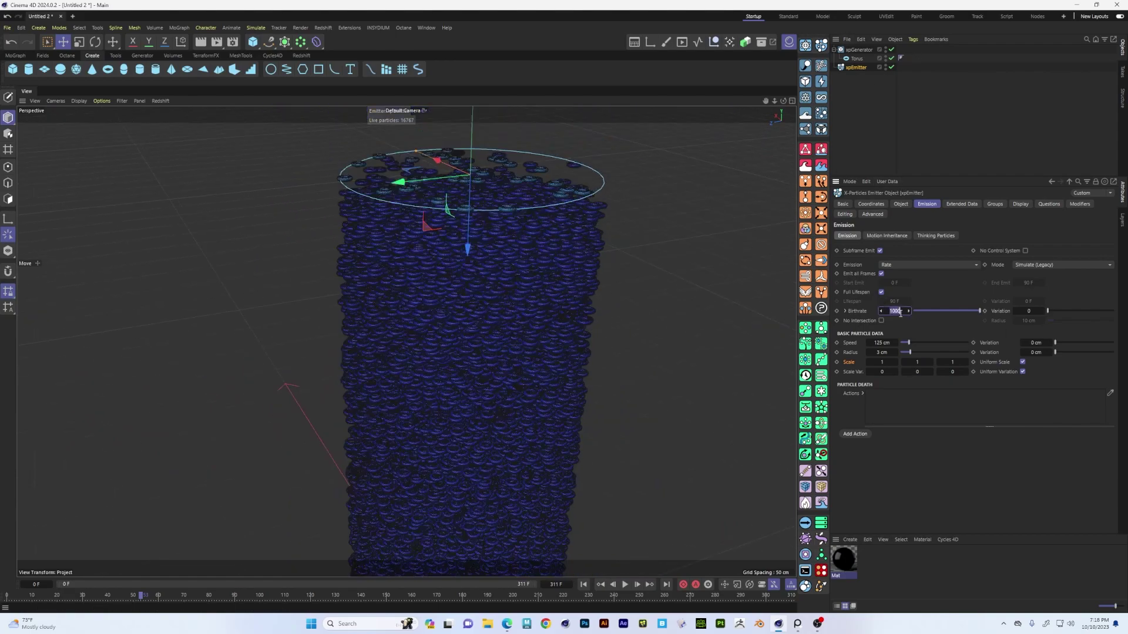
Step: Set the emitter's birthrate to 100 and its particle scale to 2.5, and return to the first frame
{"action": "key", "text": "Return"}
{"action": "left_click", "coordinate": [584, 585]}
{"action": "scroll", "coordinate": [609, 277], "scroll_direction": "down", "scroll_amount": 4}
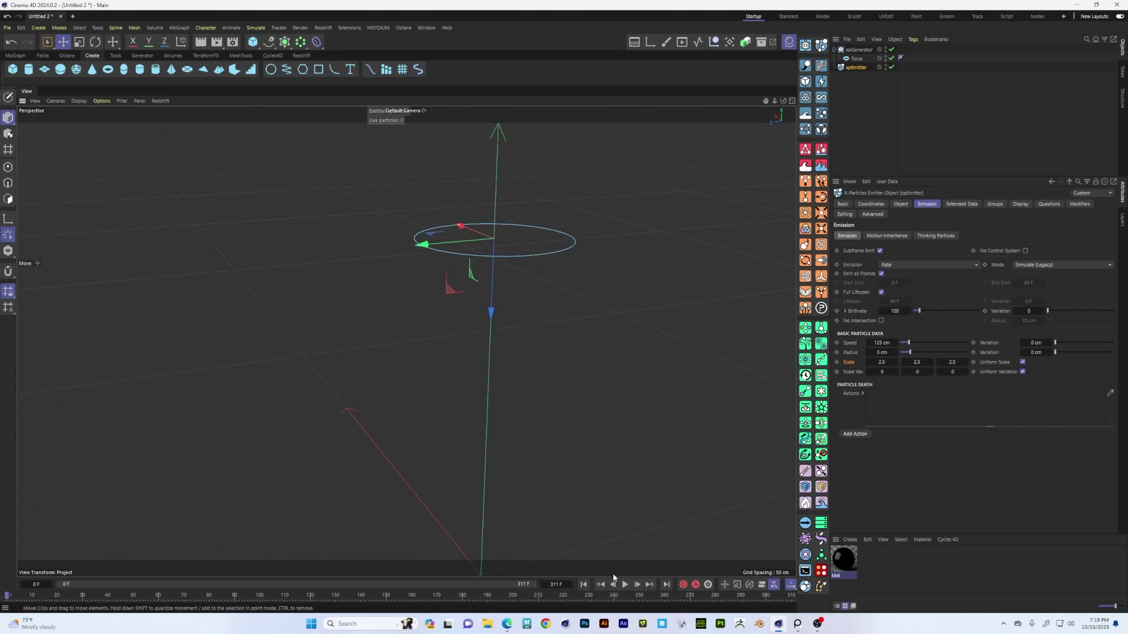
Step: Play a short stretch of the emission and examine the size of the scattered tori
{"action": "left_click", "coordinate": [624, 586]}
{"action": "left_click", "coordinate": [624, 585]}
{"action": "scroll", "coordinate": [492, 372], "scroll_direction": "up", "scroll_amount": 5}
{"action": "scroll", "coordinate": [614, 335], "scroll_direction": "up", "scroll_amount": 2}
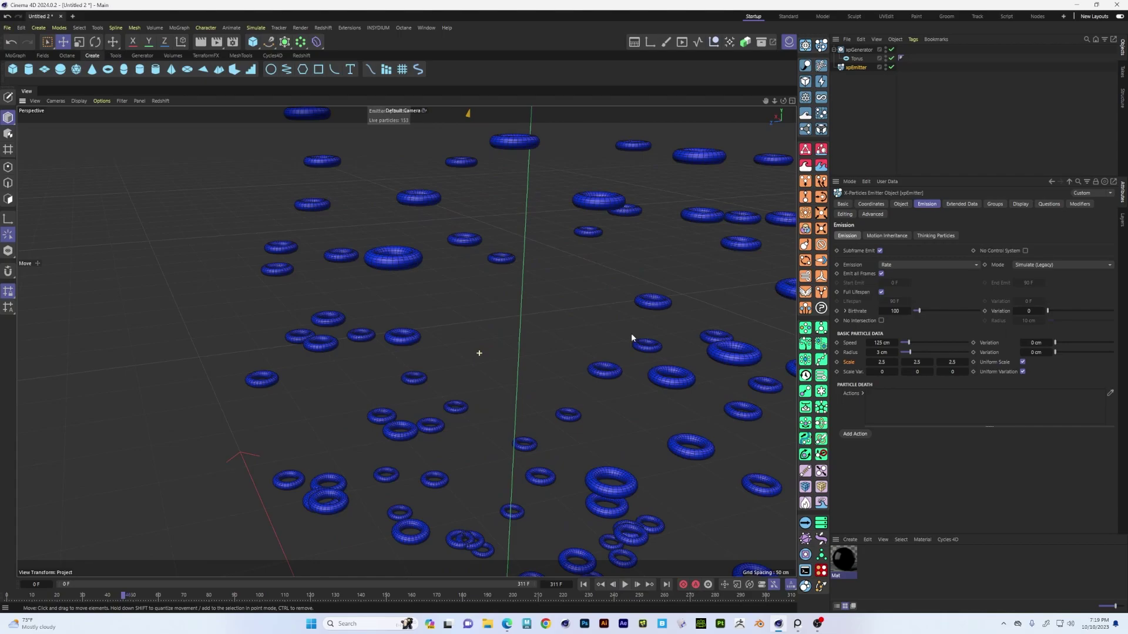
{"action": "scroll", "coordinate": [631, 334], "scroll_direction": "down", "scroll_amount": 6}
{"action": "scroll", "coordinate": [573, 331], "scroll_direction": "up", "scroll_amount": 4}
{"action": "left_click_drag", "start_coordinate": [456, 319], "coordinate": [439, 375], "text": "alt"}
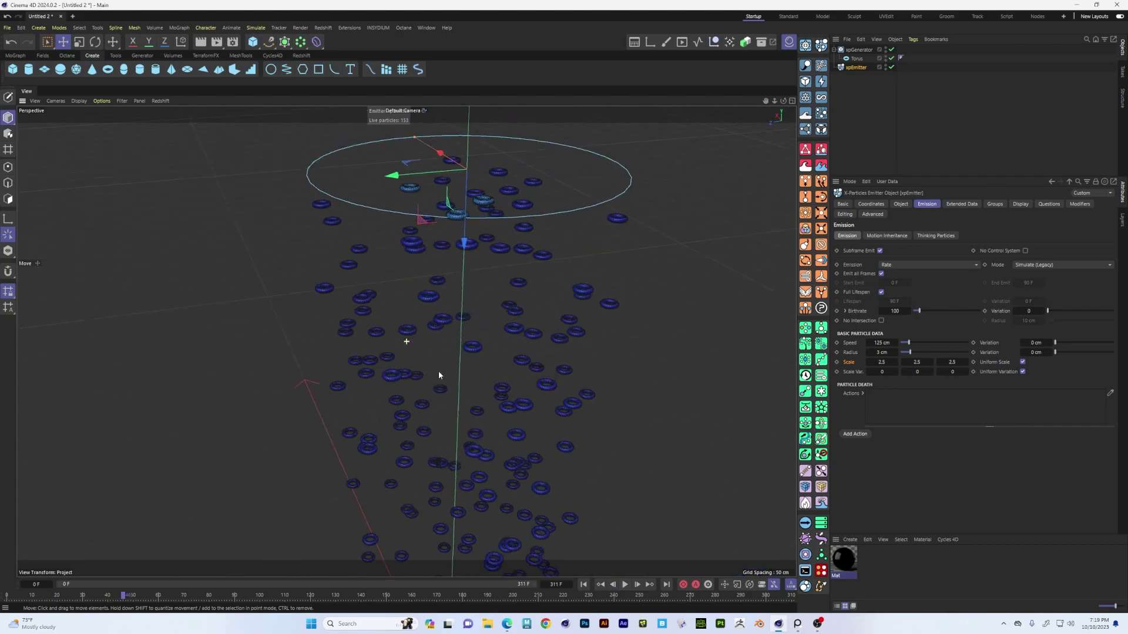
Step: Set xpGenerator's Scale Using option to Particle Scale
{"action": "left_click", "coordinate": [859, 49]}
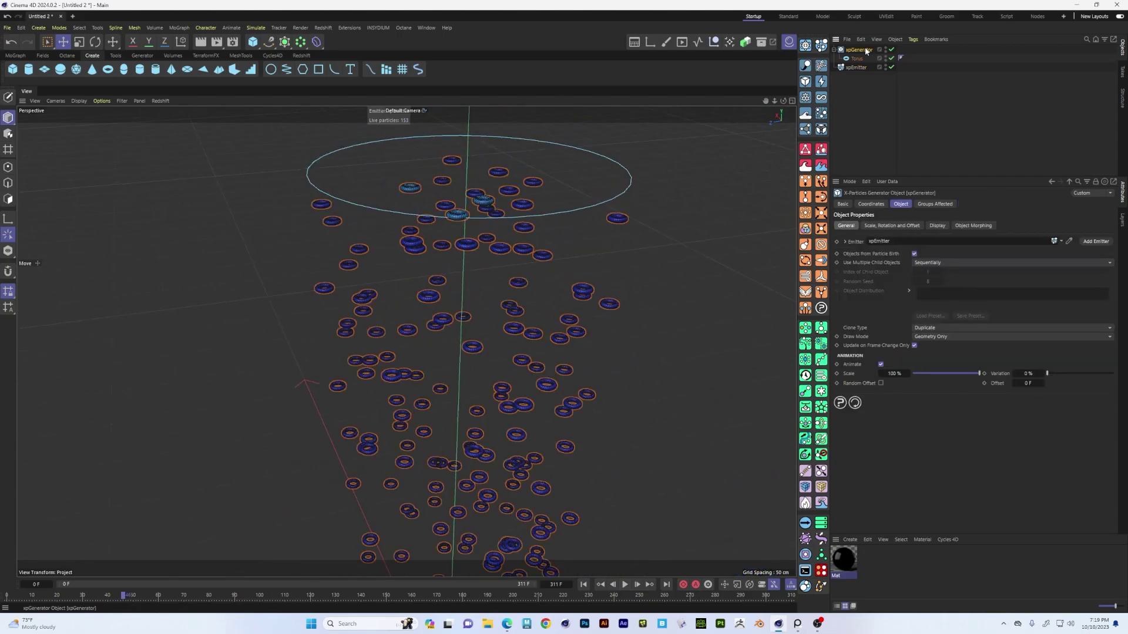
{"action": "left_click", "coordinate": [905, 229]}
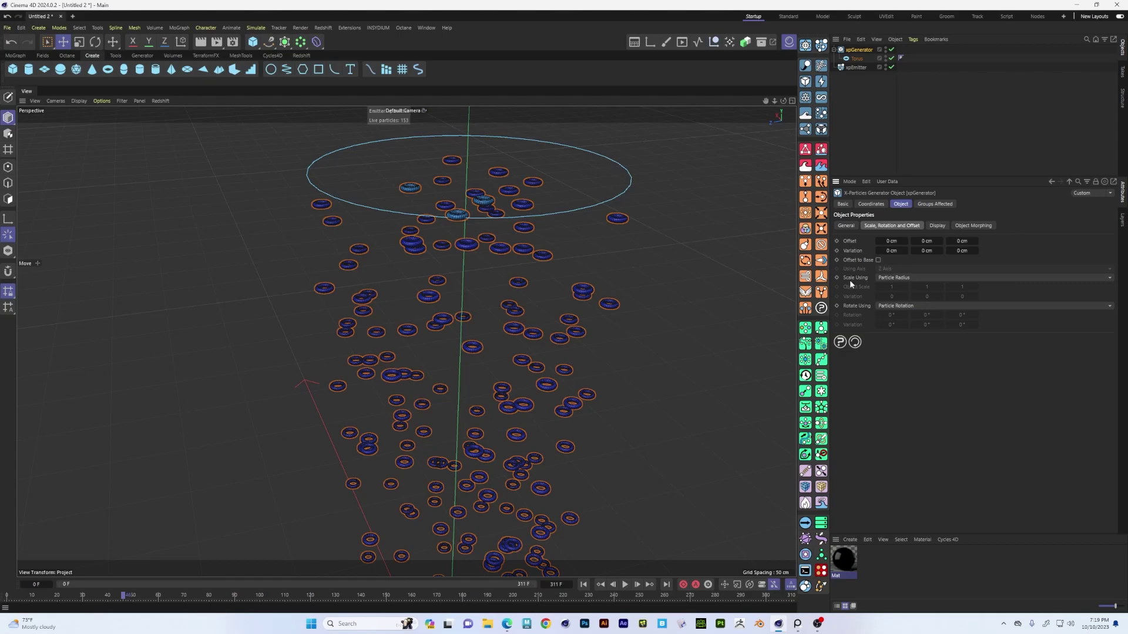
{"action": "left_click", "coordinate": [909, 277]}
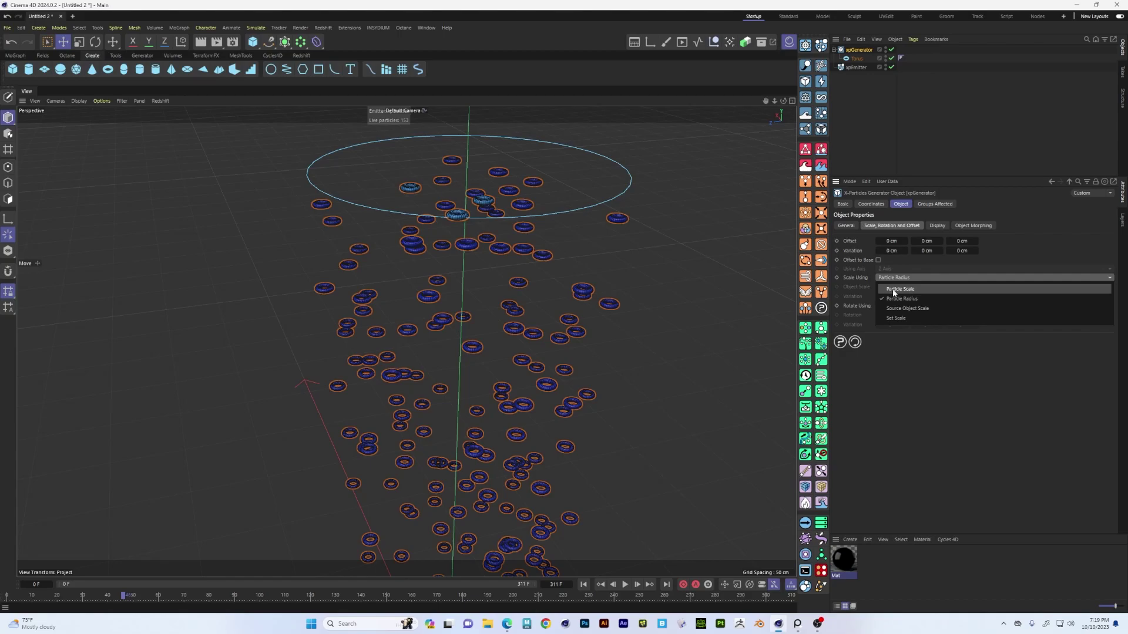
{"action": "left_click", "coordinate": [899, 289]}
Step: Replay the emission from the first frame and examine the tori scaled by particle scale
{"action": "right_click_drag", "start_coordinate": [615, 388], "coordinate": [552, 385], "text": "alt"}
{"action": "middle_click_drag", "start_coordinate": [543, 379], "coordinate": [532, 276], "text": "alt"}
{"action": "left_click", "coordinate": [584, 584]}
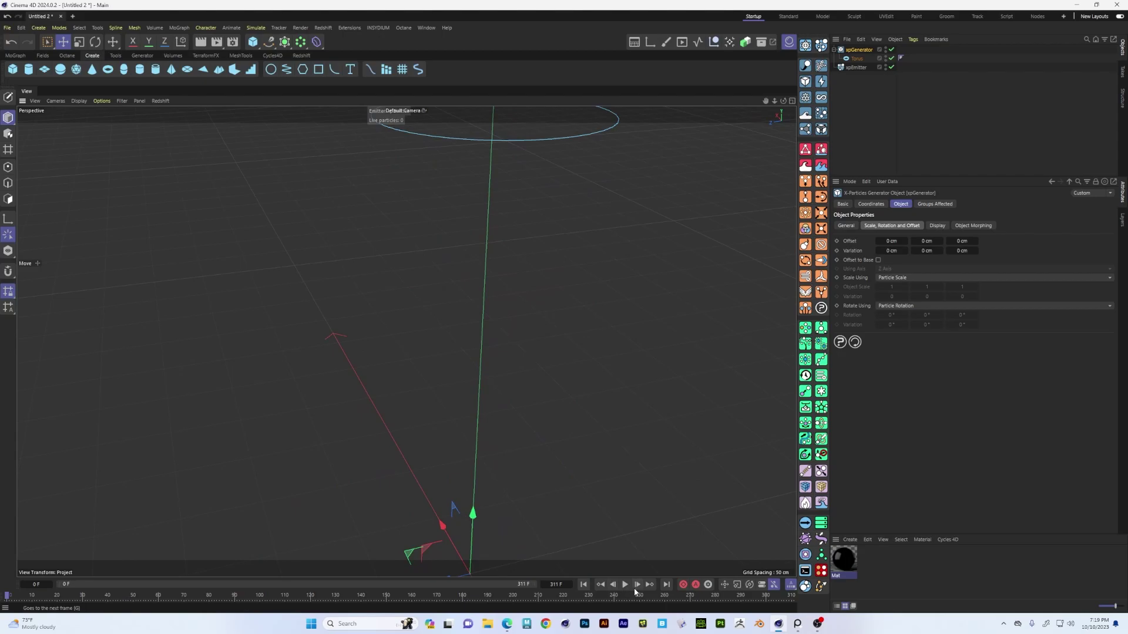
{"action": "left_click", "coordinate": [625, 584]}
{"action": "left_click", "coordinate": [625, 585]}
{"action": "right_click_drag", "start_coordinate": [551, 300], "coordinate": [496, 274], "text": "alt"}
{"action": "left_click_drag", "start_coordinate": [496, 273], "coordinate": [549, 274], "text": "alt"}
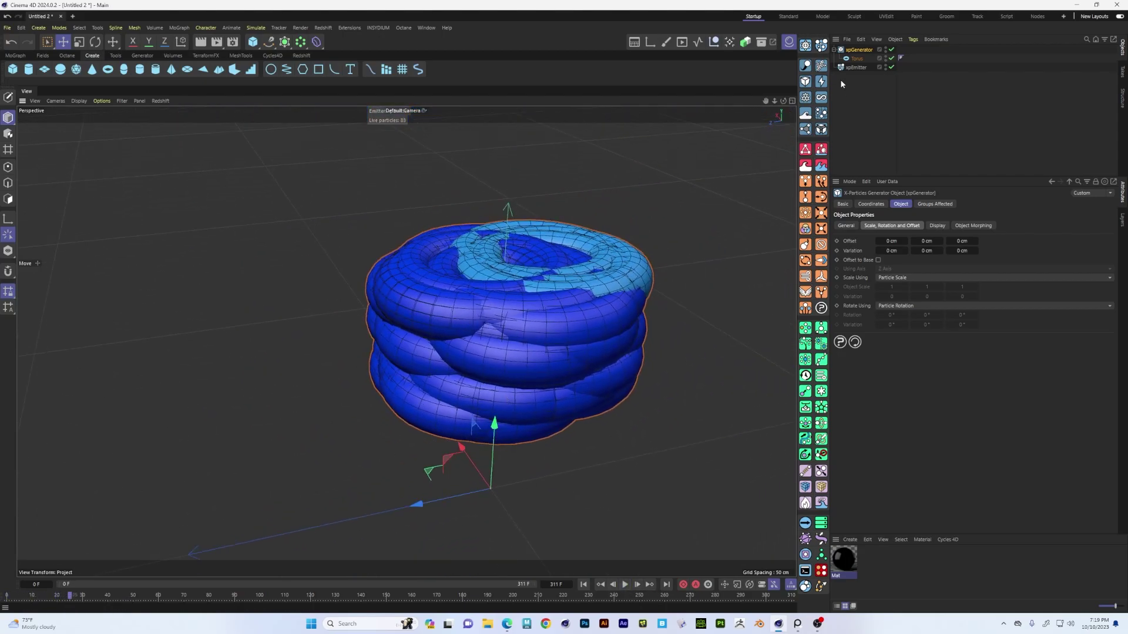
Step: Set the xpEmitter's particle scale back to 1 and replay the torus emission from the first frame
{"action": "left_click", "coordinate": [855, 68]}
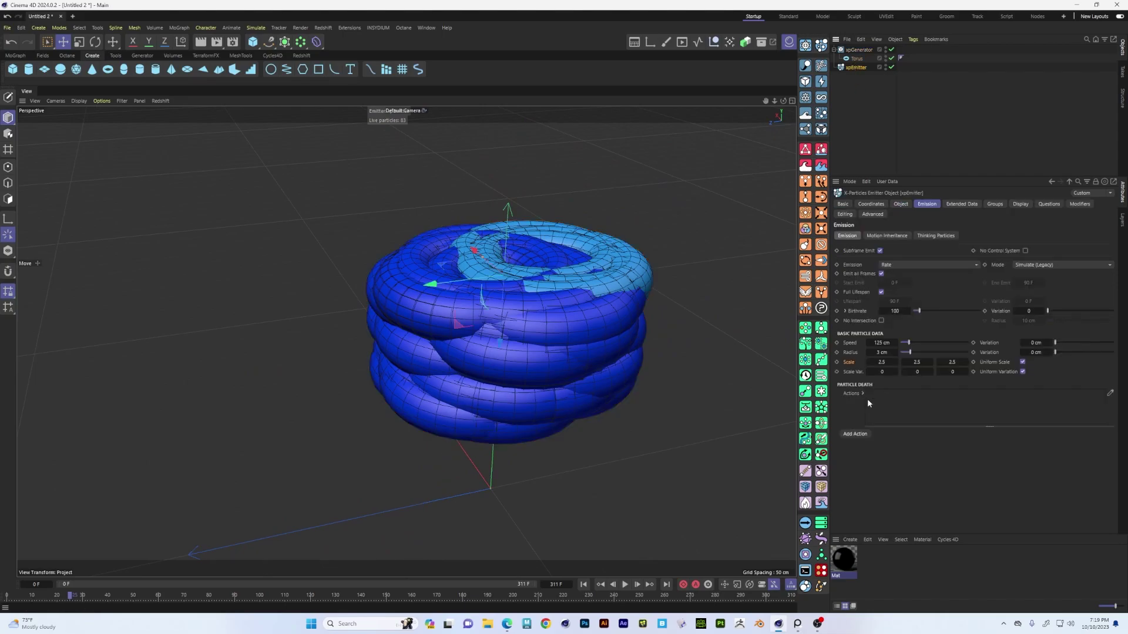
{"action": "left_click", "coordinate": [881, 363]}
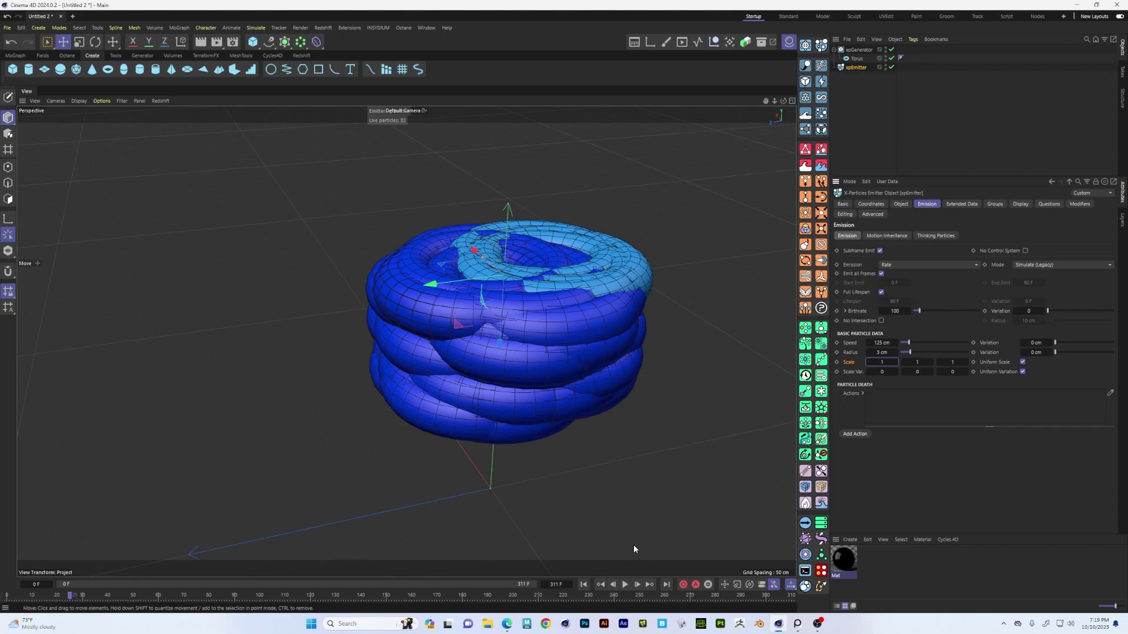
{"action": "left_click", "coordinate": [583, 585]}
{"action": "left_click", "coordinate": [625, 585]}
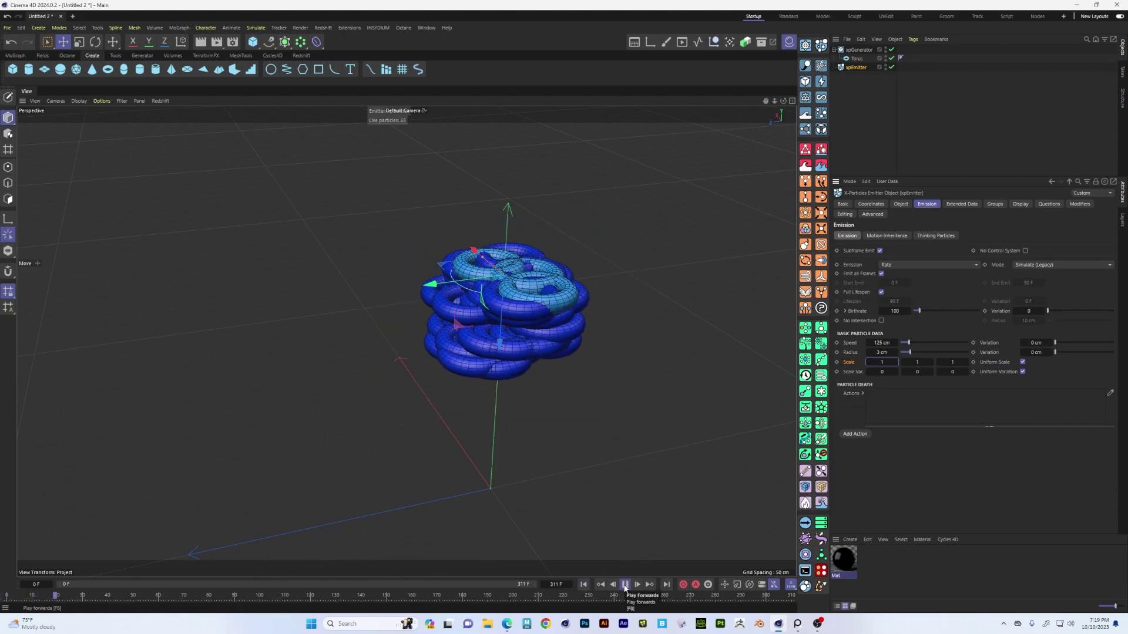
{"action": "left_click", "coordinate": [625, 585]}
{"action": "left_click_drag", "start_coordinate": [523, 359], "coordinate": [555, 347], "text": "alt"}
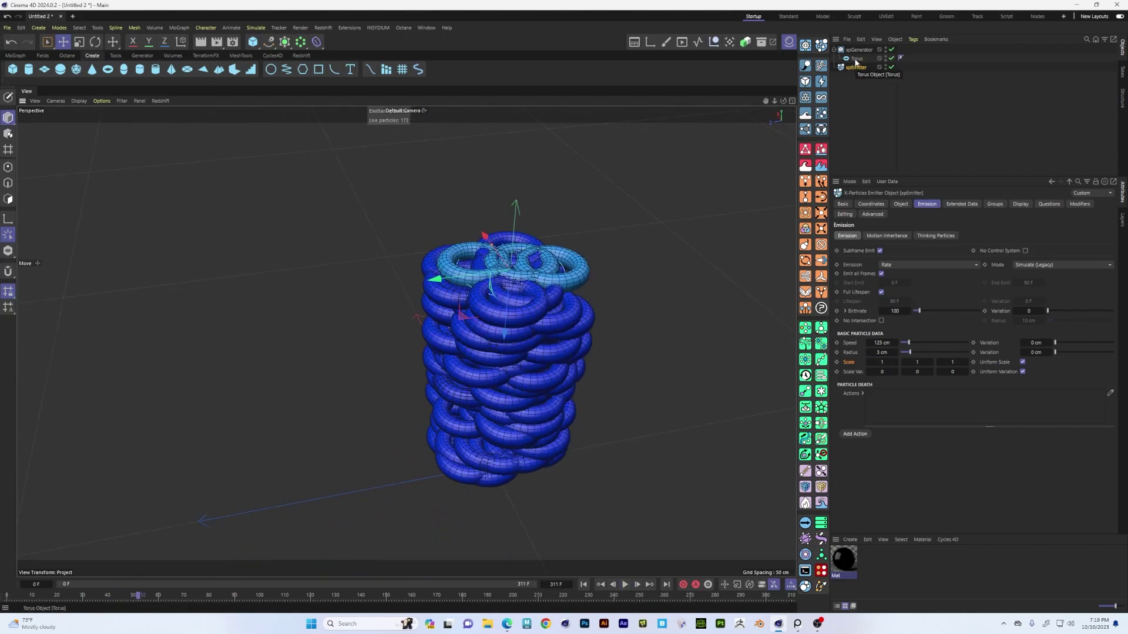
Step: Set the emitter's particle radius to 2 cm and replay the emission from the first frame
{"action": "left_click", "coordinate": [880, 352]}
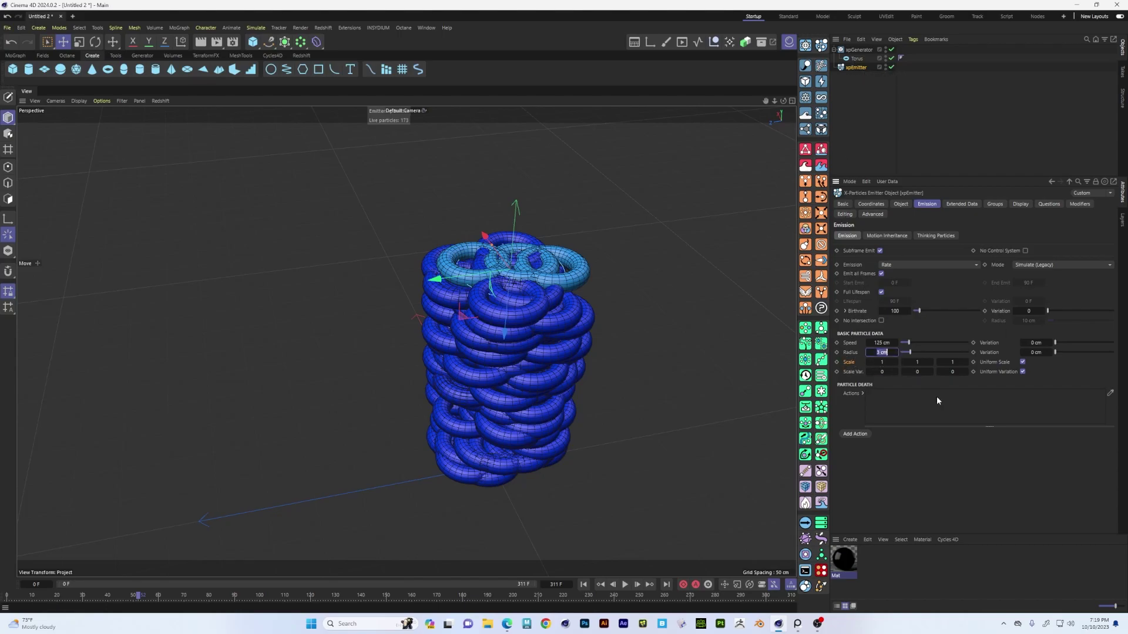
{"action": "type", "text": "2"}
{"action": "left_click", "coordinate": [584, 584]}
{"action": "left_click", "coordinate": [625, 584]}
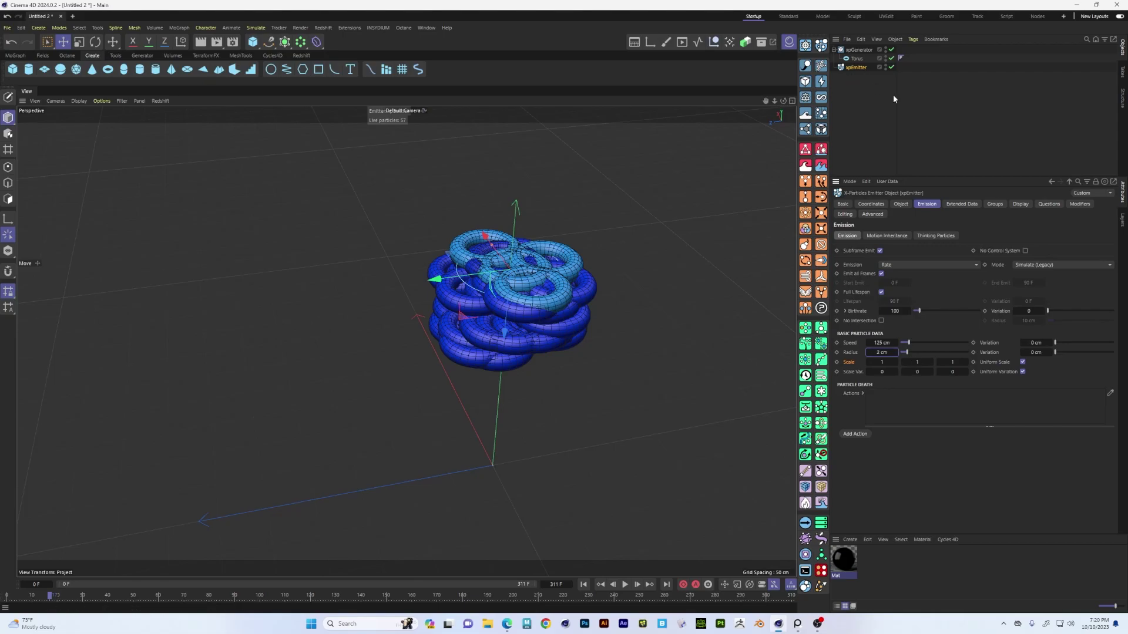
Step: Shrink the torus to a ring radius of about 4.1 cm and a pipe radius of about 0.87 cm, and replay the emission
{"action": "left_click", "coordinate": [583, 585]}
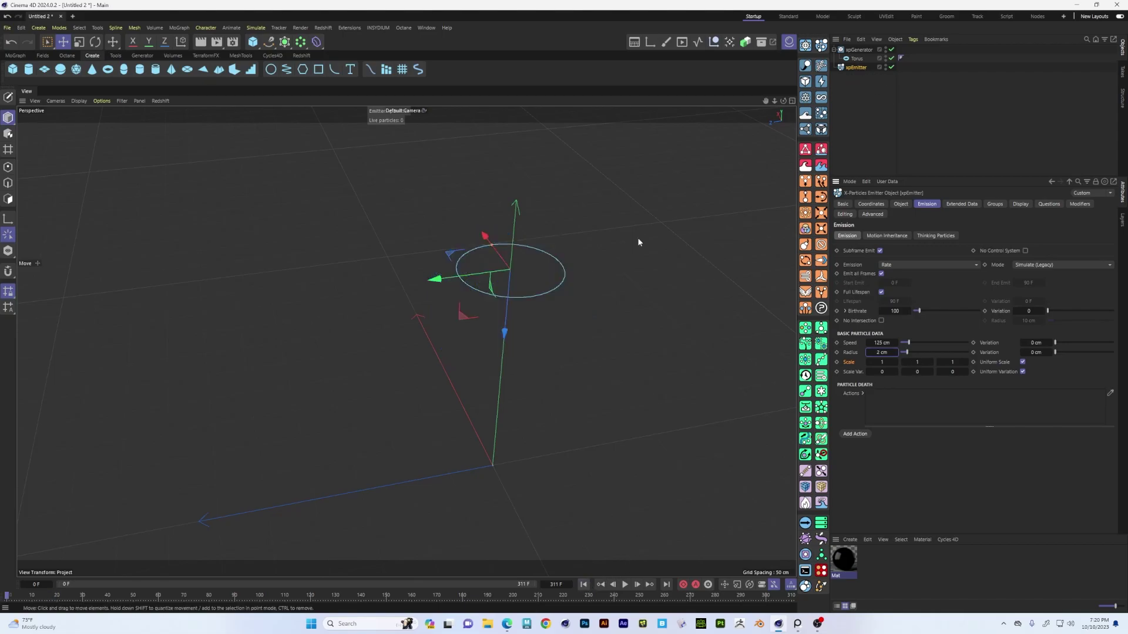
{"action": "left_click", "coordinate": [853, 59]}
{"action": "middle_click_drag", "start_coordinate": [460, 439], "coordinate": [448, 315], "text": "alt"}
{"action": "right_click_drag", "start_coordinate": [448, 327], "coordinate": [567, 328], "text": "alt"}
{"action": "left_click_drag", "start_coordinate": [564, 329], "coordinate": [632, 368], "text": "alt"}
{"action": "key", "text": "ctrl+z"}
{"action": "key", "text": "ctrl+z"}
{"action": "key", "text": "o"}
{"action": "scroll", "coordinate": [494, 314], "scroll_direction": "up", "scroll_amount": 5}
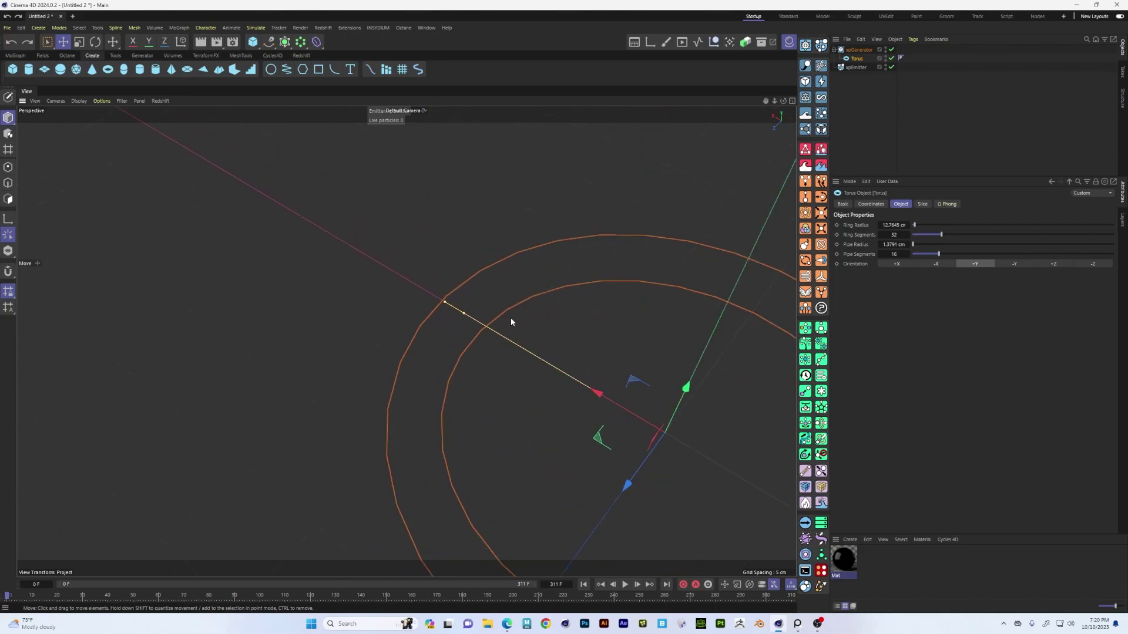
{"action": "left_click_drag", "start_coordinate": [462, 315], "coordinate": [598, 360]}
{"action": "right_click_drag", "start_coordinate": [598, 356], "coordinate": [407, 342], "text": "alt"}
{"action": "left_click_drag", "start_coordinate": [406, 341], "coordinate": [487, 335], "text": "alt"}
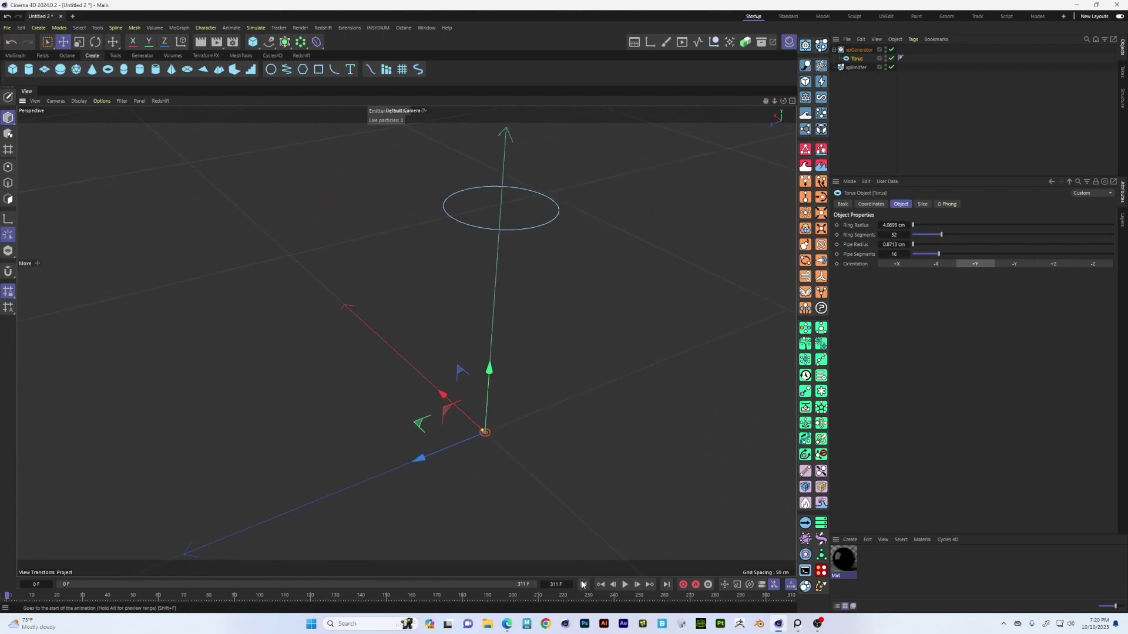
{"action": "left_click", "coordinate": [625, 584]}
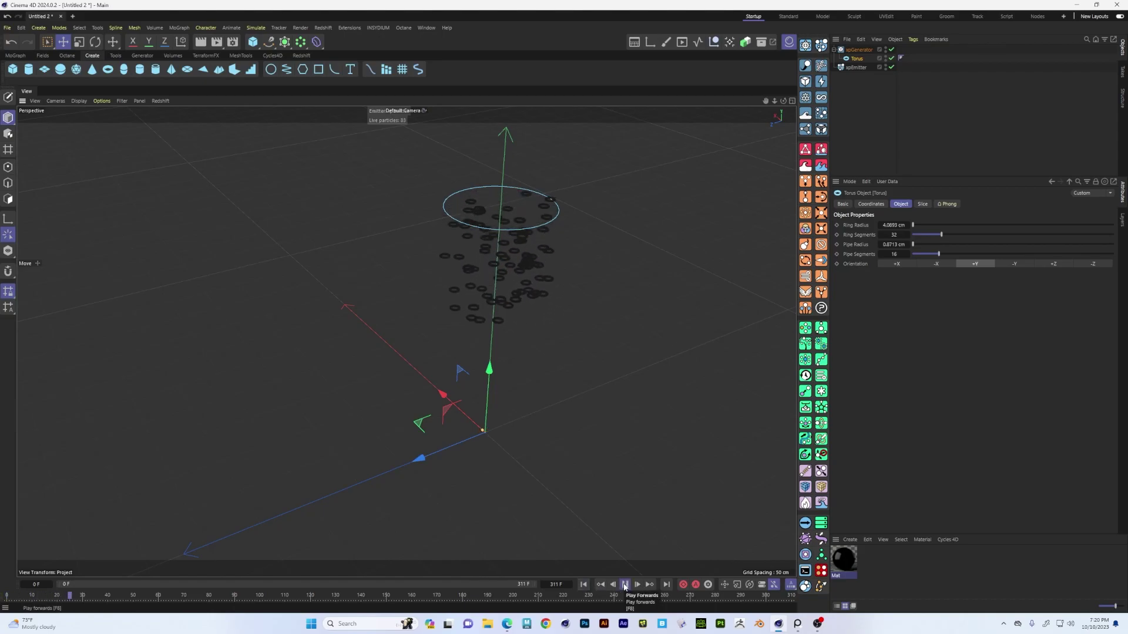
{"action": "left_click", "coordinate": [625, 585]}
Step: Set the xpEmitter's particle scale to 3.1, replay from the first frame and examine the emitted tori
{"action": "left_click", "coordinate": [856, 68]}
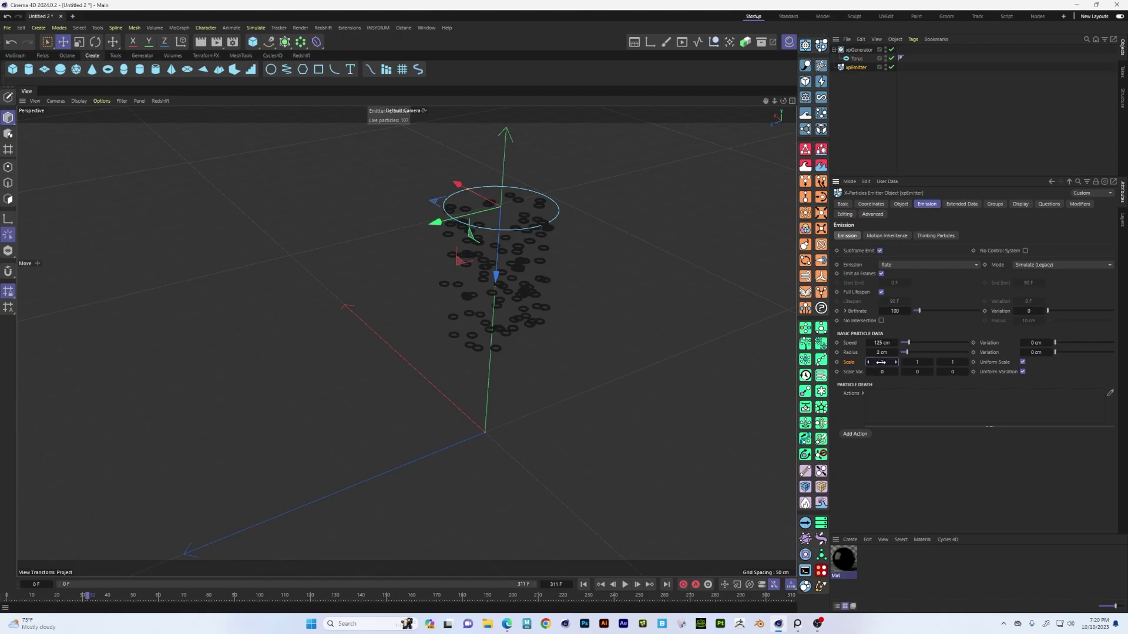
{"action": "left_click_drag", "start_coordinate": [896, 362], "coordinate": [910, 361]}
{"action": "left_click", "coordinate": [583, 584]}
{"action": "left_click", "coordinate": [625, 585]}
{"action": "left_click", "coordinate": [625, 585]}
{"action": "left_click_drag", "start_coordinate": [562, 422], "coordinate": [679, 381], "text": "alt"}
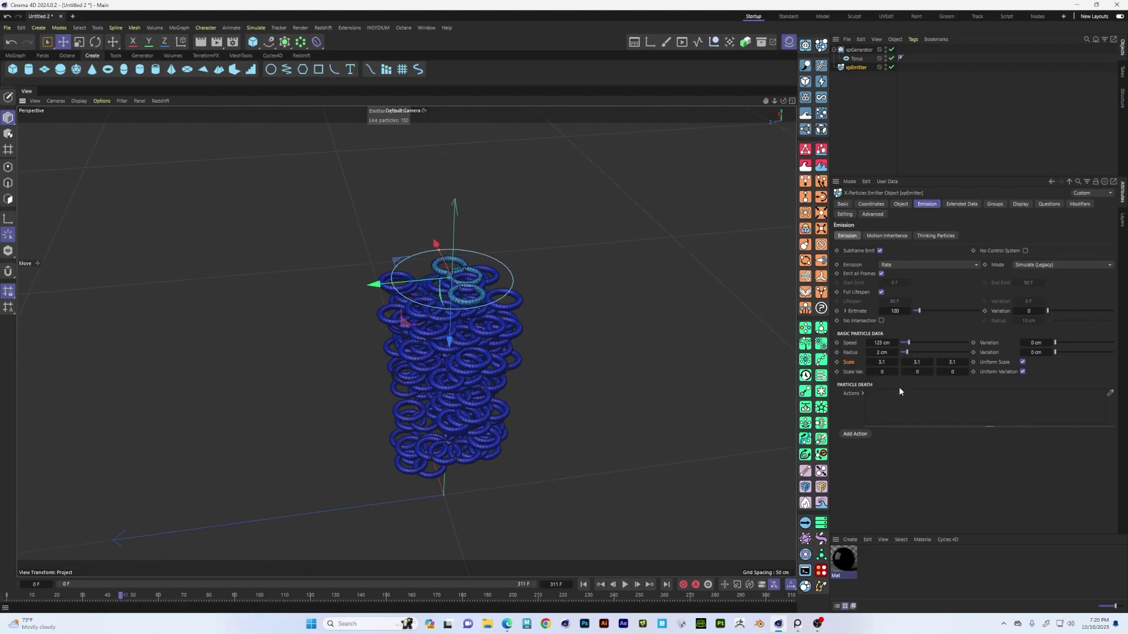
{"action": "mouse_move", "coordinate": [499, 381]}
{"action": "left_mouse_down", "text": "alt"}
{"action": "mouse_move", "coordinate": [502, 308]}
{"action": "mouse_move", "coordinate": [503, 378]}
{"action": "left_mouse_up", "text": "alt"}
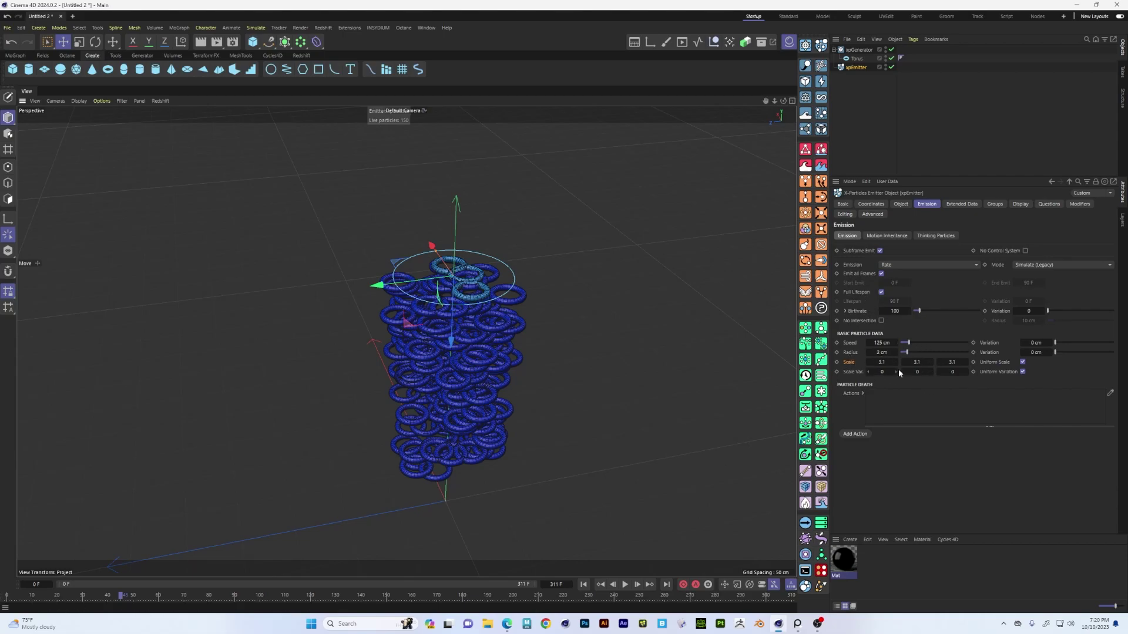
{"action": "left_click_drag", "start_coordinate": [505, 340], "coordinate": [484, 301], "text": "alt"}
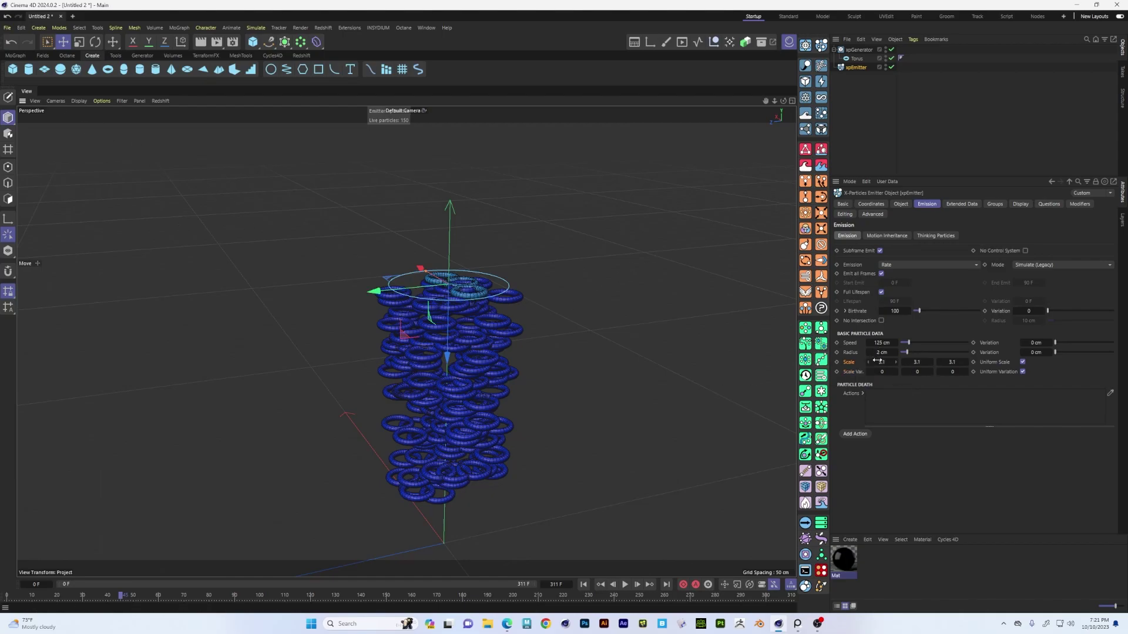
Step: Add a cube and set its X, Y and Z sizes to 62 cm
{"action": "left_click", "coordinate": [13, 69]}
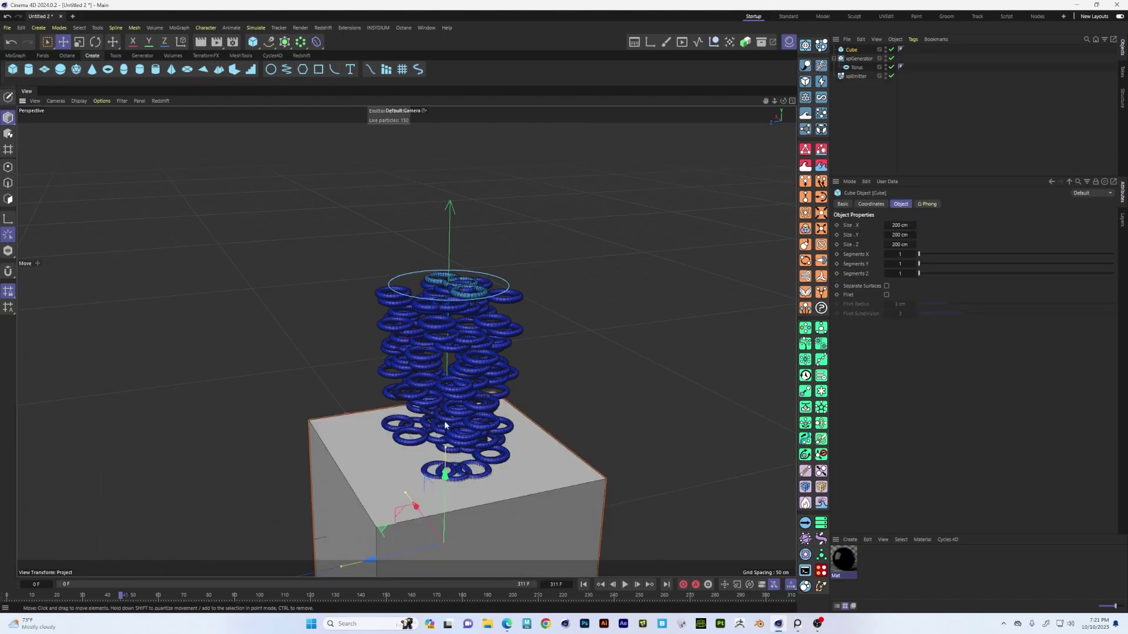
{"action": "scroll", "coordinate": [371, 364], "scroll_direction": "up", "scroll_amount": 3}
{"action": "scroll", "coordinate": [425, 405], "scroll_direction": "down", "scroll_amount": 3}
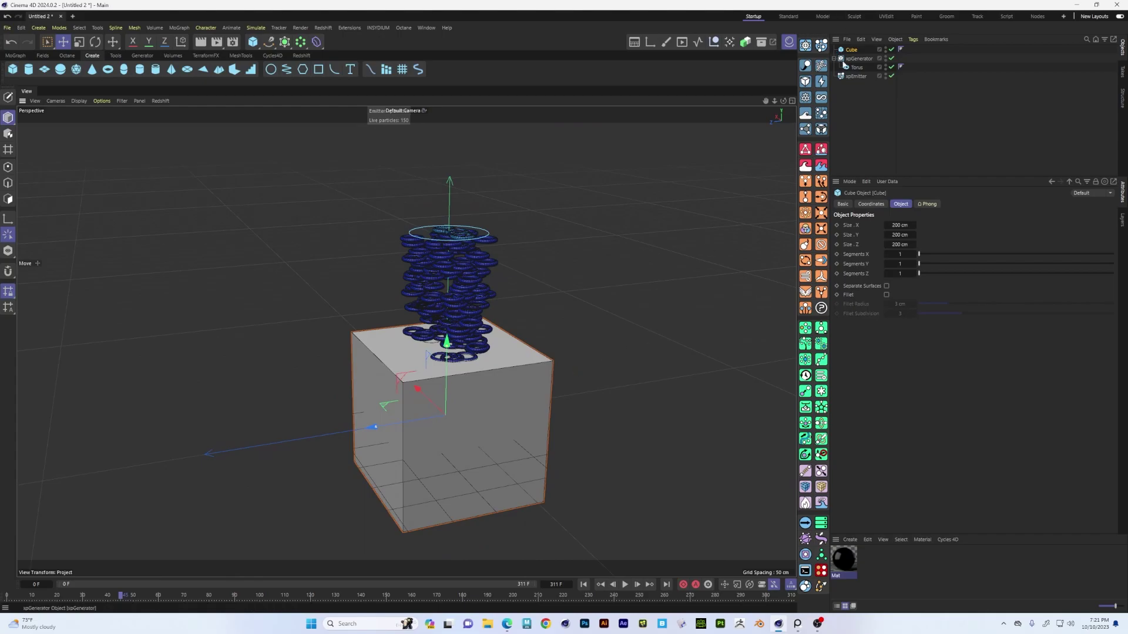
{"action": "double_click", "coordinate": [846, 227]}
{"action": "left_click_drag", "start_coordinate": [892, 226], "coordinate": [811, 225]}
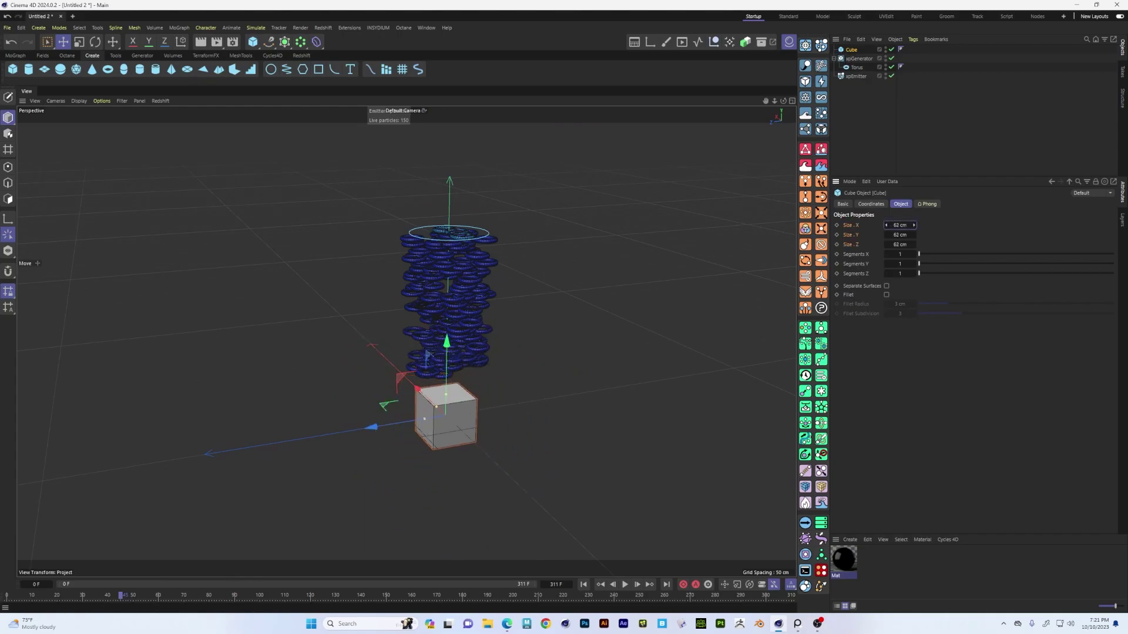
Step: Make the cube a child of xpGenerator above the torus and replay the emission from the first frame
{"action": "left_click_drag", "start_coordinate": [851, 50], "coordinate": [859, 58]}
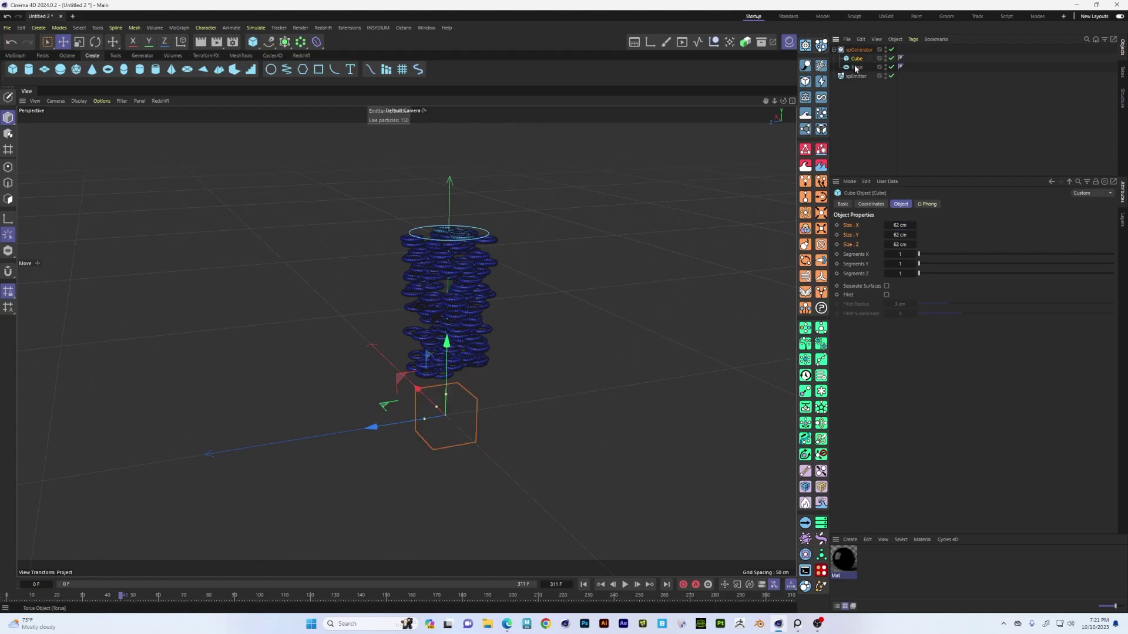
{"action": "left_click_drag", "start_coordinate": [433, 322], "coordinate": [437, 331], "text": "alt"}
{"action": "scroll", "coordinate": [425, 346], "scroll_direction": "up", "scroll_amount": 4}
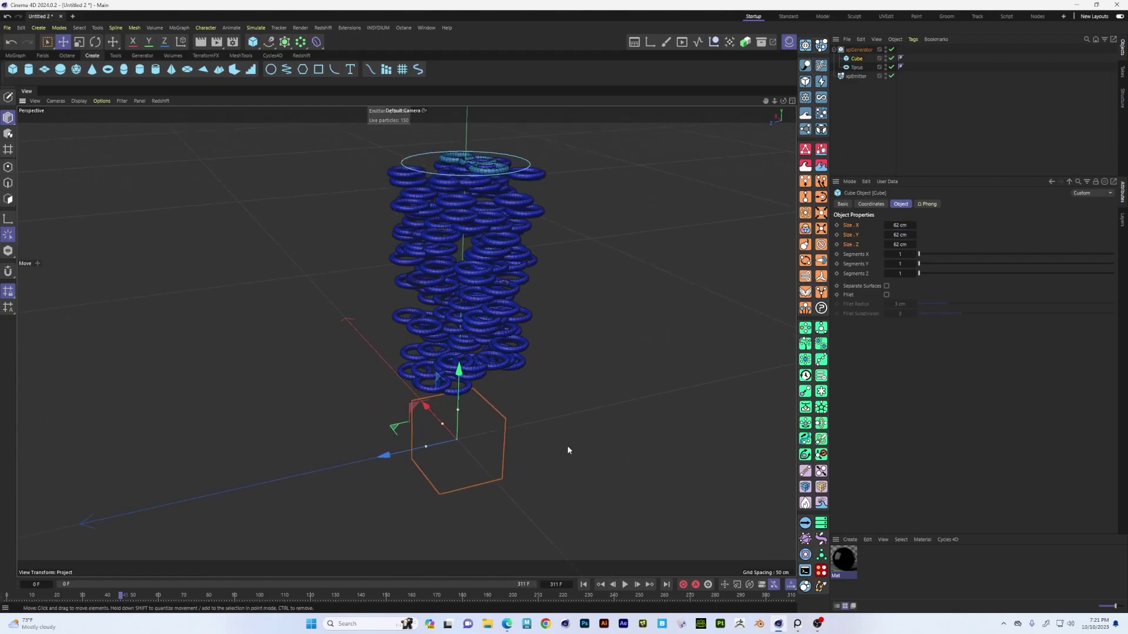
{"action": "left_click", "coordinate": [584, 585]}
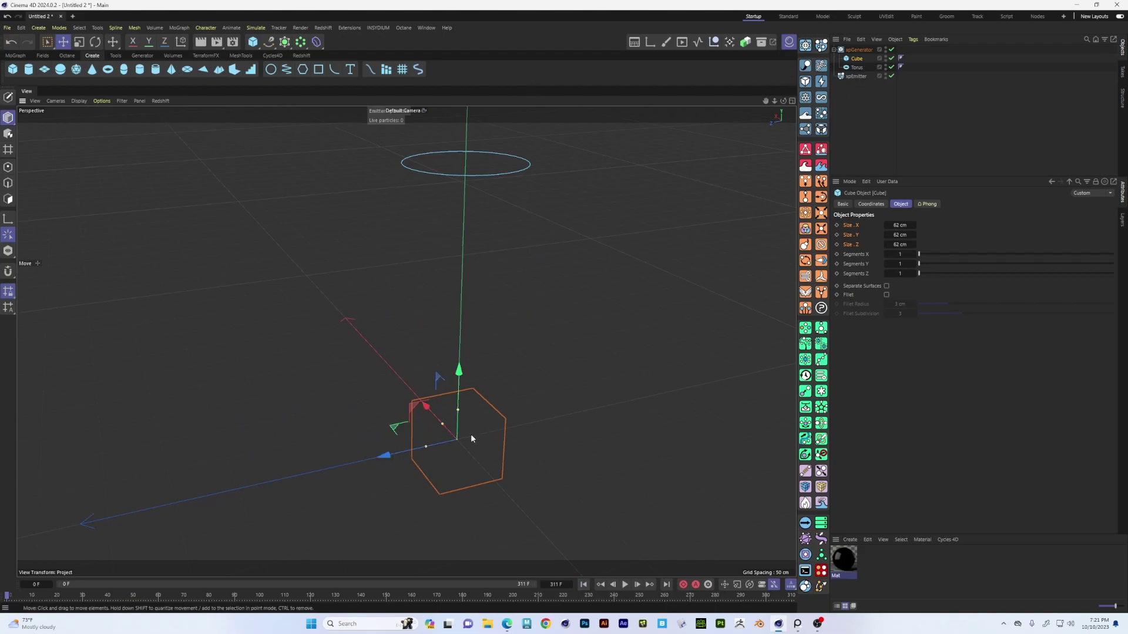
{"action": "left_click", "coordinate": [630, 584]}
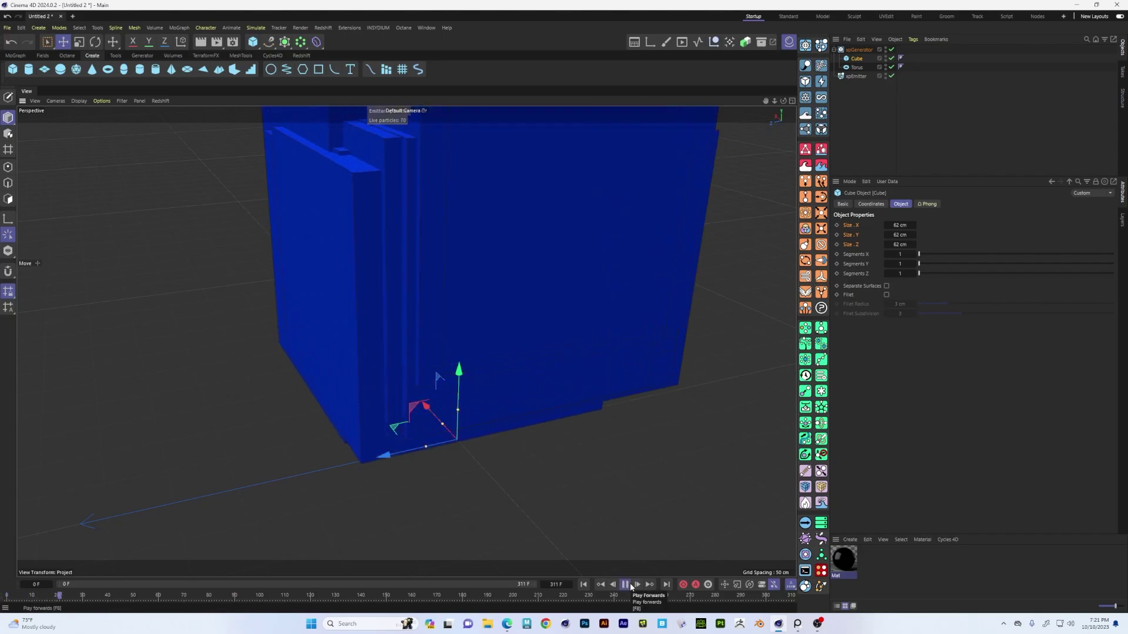
{"action": "key", "text": "F8"}
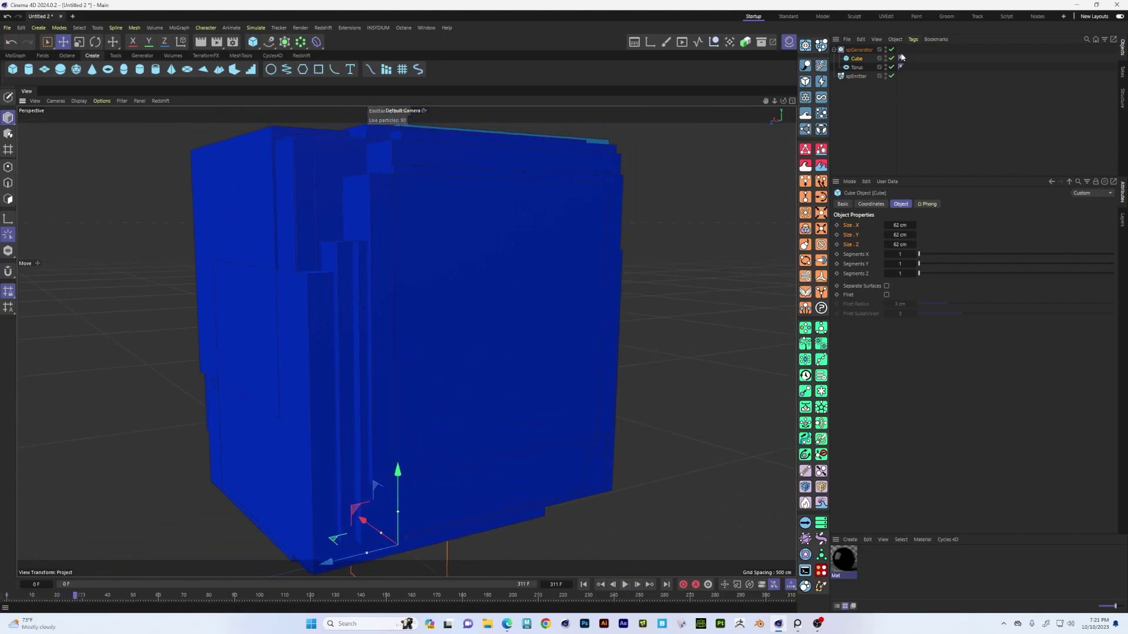
{"action": "left_click", "coordinate": [858, 50]}
{"action": "key", "text": "o"}
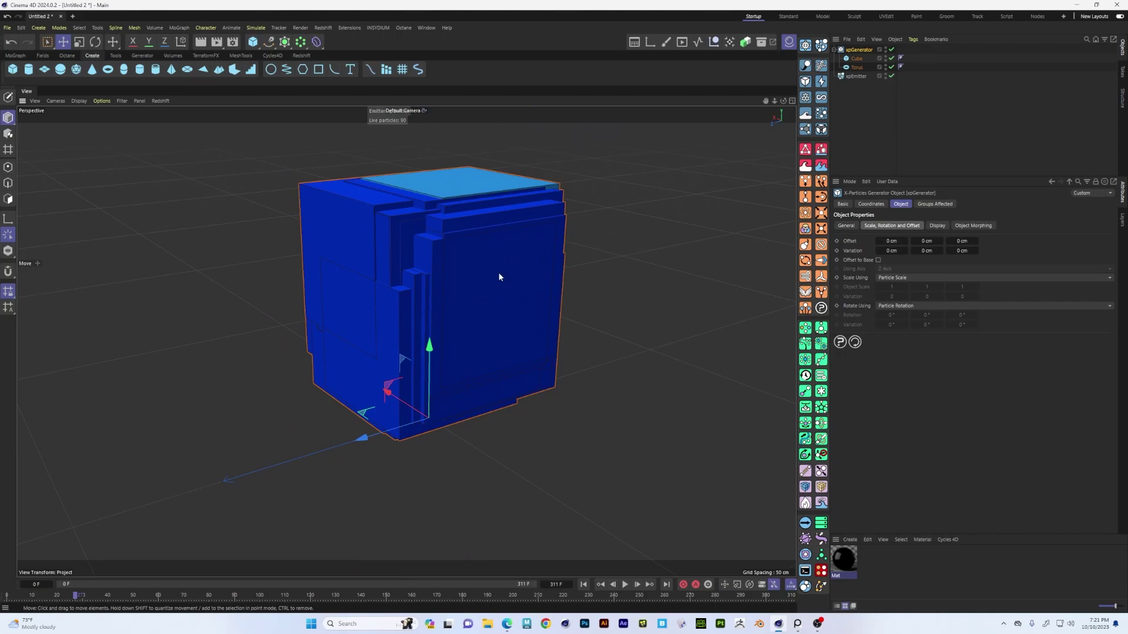
Step: Set the xpEmitter's particle scale to 0.4, replay from the first frame and examine the cubes and tori
{"action": "left_click", "coordinate": [856, 58]}
{"action": "left_click", "coordinate": [858, 50]}
{"action": "left_click", "coordinate": [856, 76]}
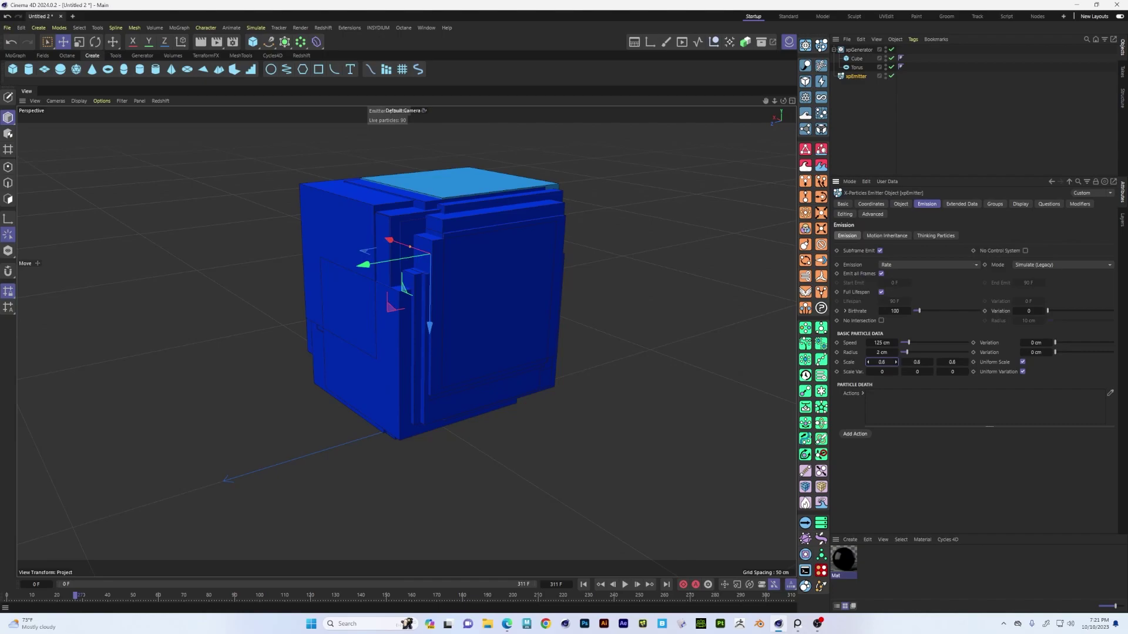
{"action": "left_click", "coordinate": [584, 585]}
{"action": "left_click", "coordinate": [625, 584]}
{"action": "left_click", "coordinate": [625, 585]}
{"action": "scroll", "coordinate": [442, 382], "scroll_direction": "up", "scroll_amount": 6}
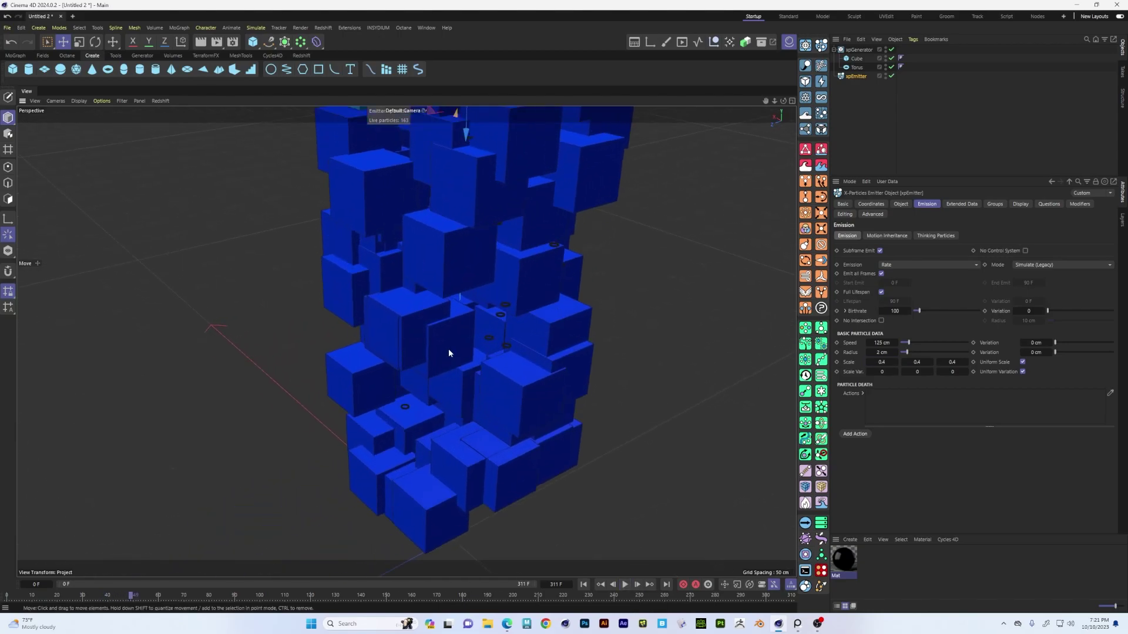
{"action": "left_click_drag", "start_coordinate": [475, 295], "coordinate": [537, 302], "text": "alt"}
{"action": "scroll", "coordinate": [505, 304], "scroll_direction": "up", "scroll_amount": 5}
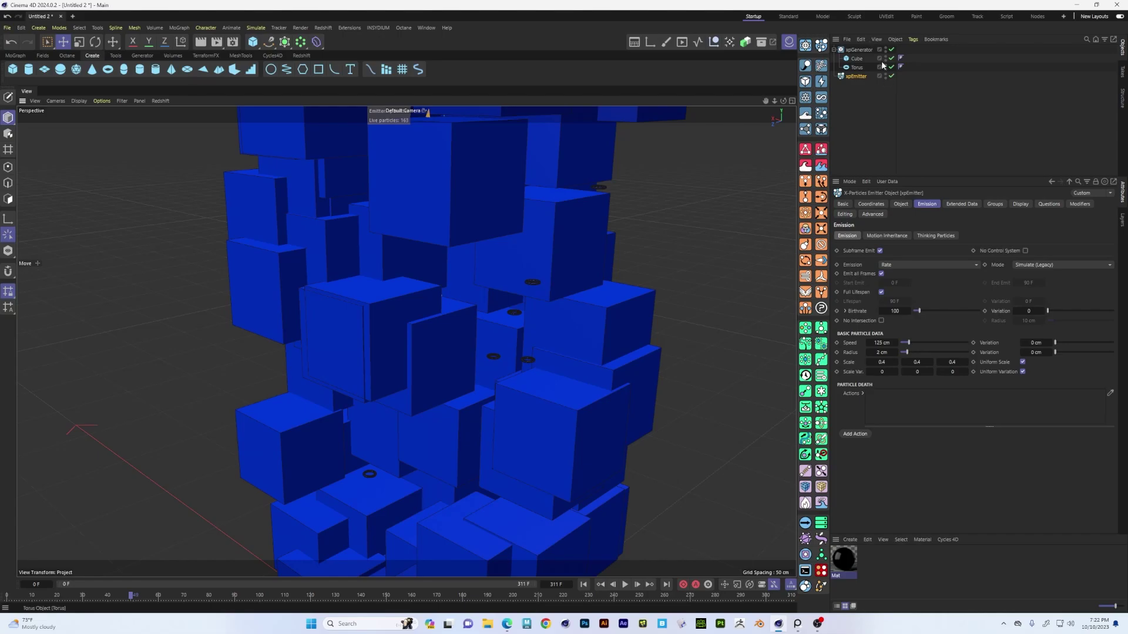
Step: Set the cube's X, Y and Z sizes to 13 cm and replay the emission from the first frame
{"action": "left_click", "coordinate": [857, 58]}
{"action": "left_click_drag", "start_coordinate": [905, 226], "coordinate": [909, 226]}
{"action": "left_click_drag", "start_coordinate": [539, 386], "coordinate": [588, 346], "text": "alt"}
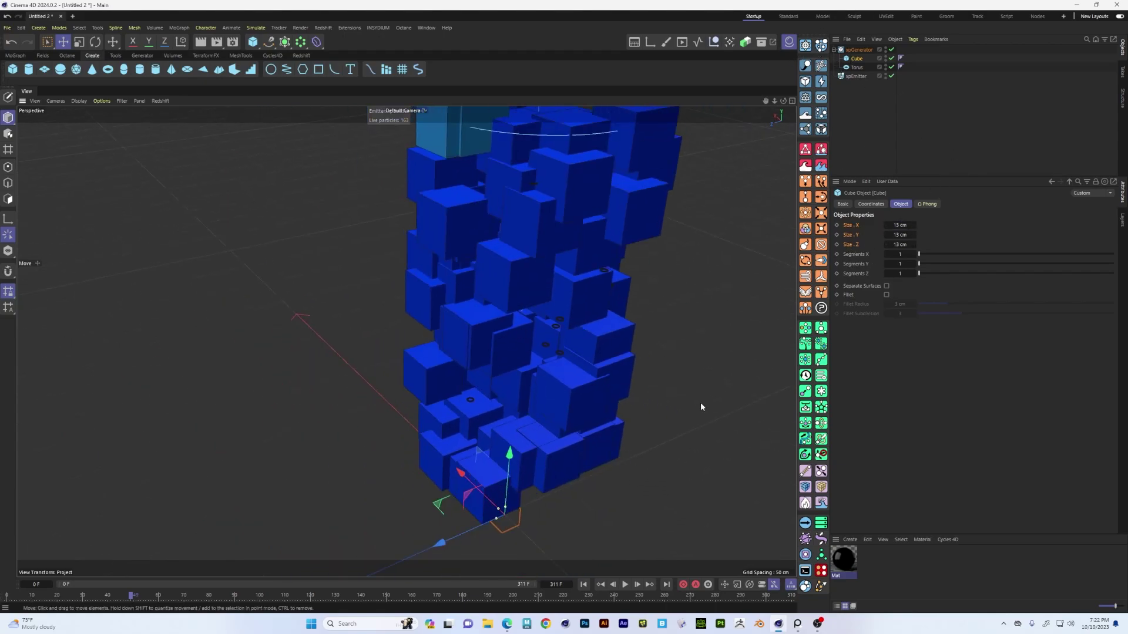
{"action": "left_click", "coordinate": [584, 584]}
{"action": "left_click", "coordinate": [626, 585]}
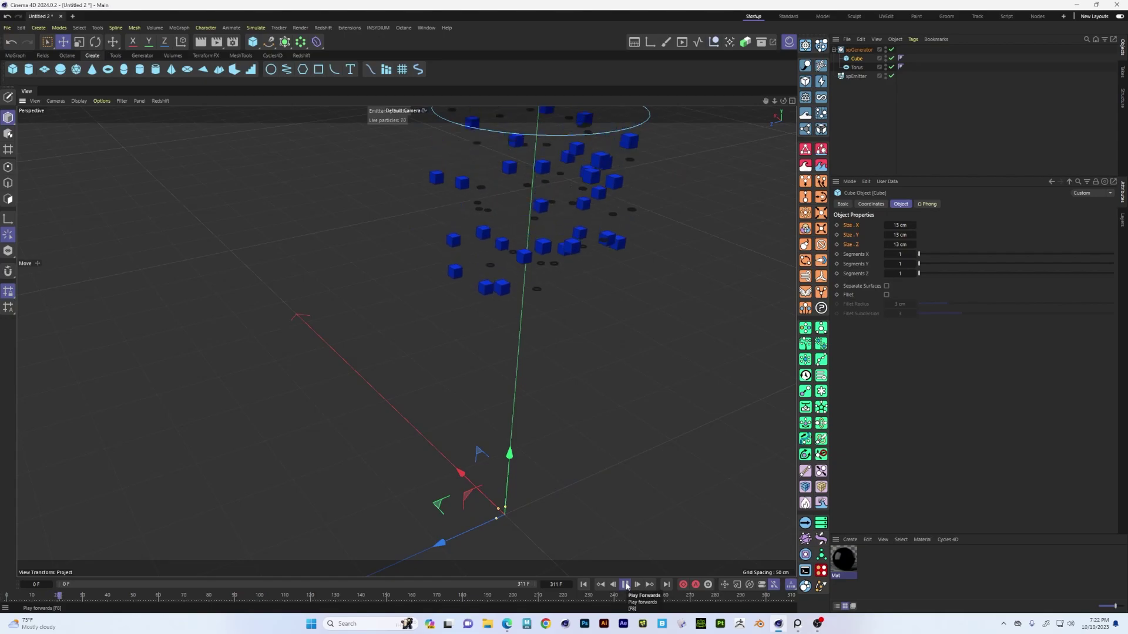
{"action": "left_click_drag", "start_coordinate": [512, 569], "coordinate": [547, 446], "text": "alt"}
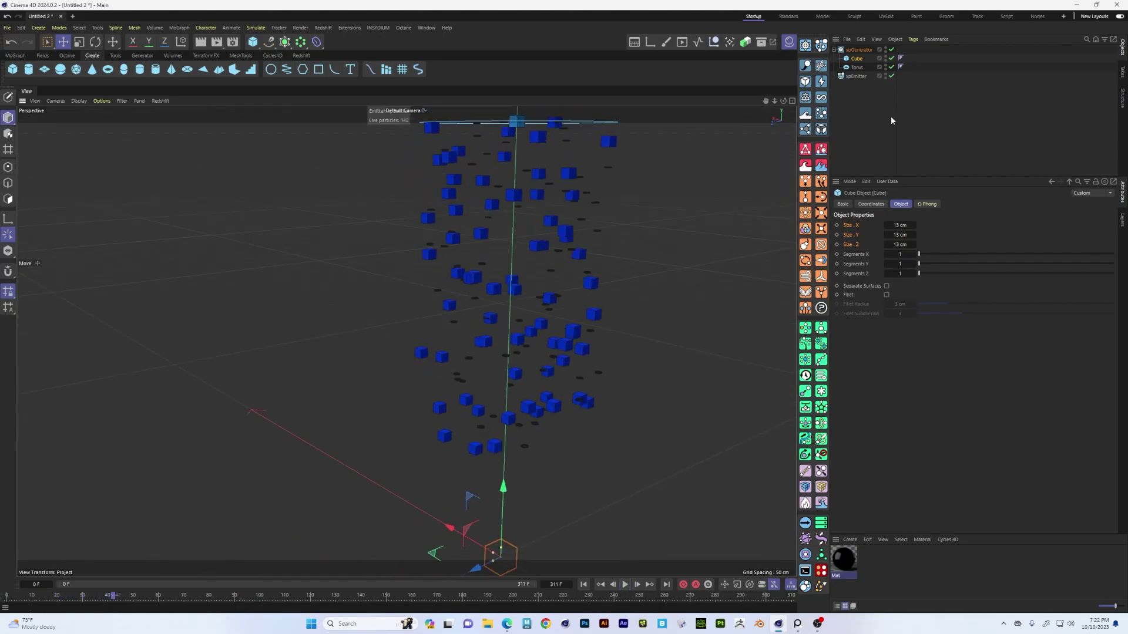
Step: Set the xpEmitter's particle scale to 2.1 and replay the mixed cube and torus emission from the first frame
{"action": "left_click", "coordinate": [859, 77]}
{"action": "left_click_drag", "start_coordinate": [882, 361], "coordinate": [904, 361]}
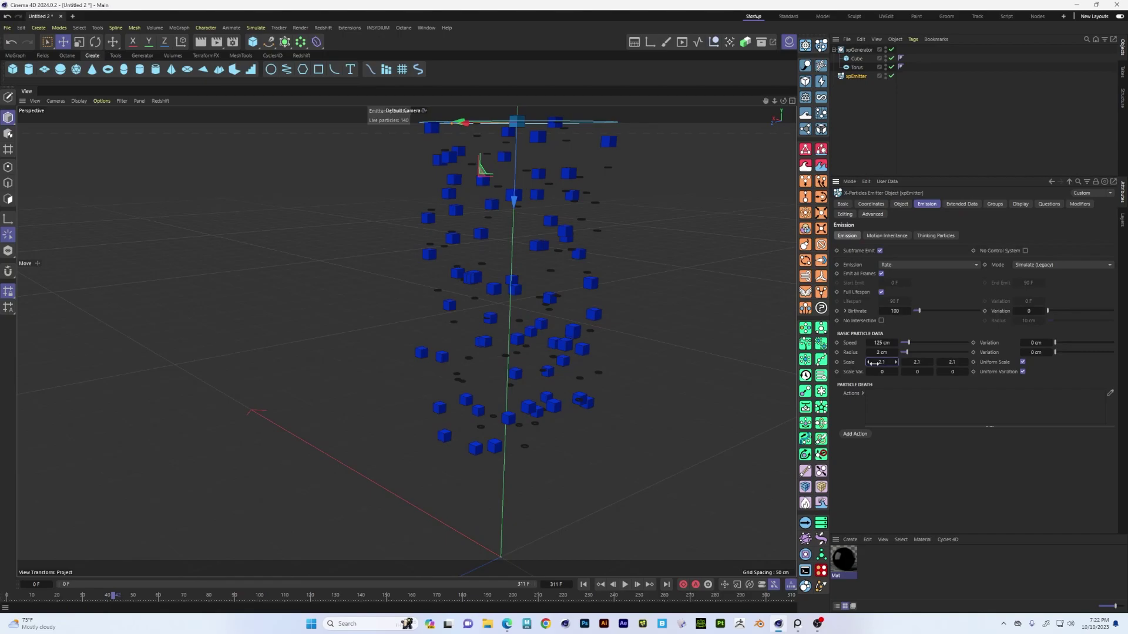
{"action": "left_click_drag", "start_coordinate": [564, 351], "coordinate": [545, 380], "text": "alt"}
{"action": "left_click", "coordinate": [584, 584]}
{"action": "left_click", "coordinate": [625, 585]}
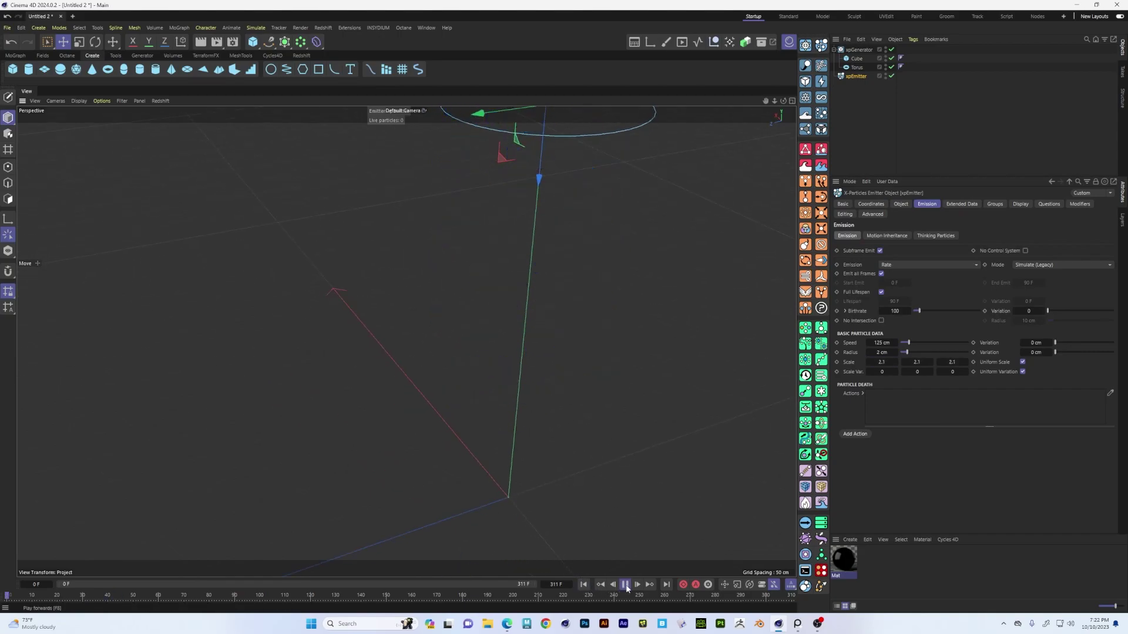
{"action": "left_click", "coordinate": [625, 585]}
{"action": "left_click_drag", "start_coordinate": [499, 403], "coordinate": [598, 248], "text": "alt"}
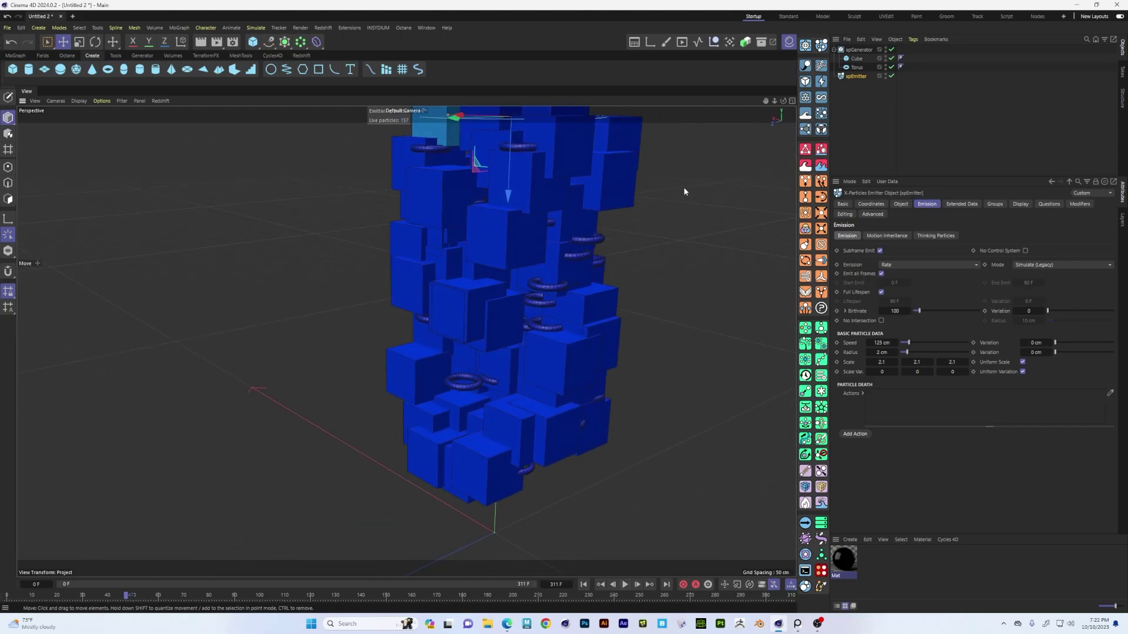
Step: Delete xpGenerator together with its cube and torus, and set the xpEmitter's particle scale back to 1
{"action": "left_click", "coordinate": [858, 50]}
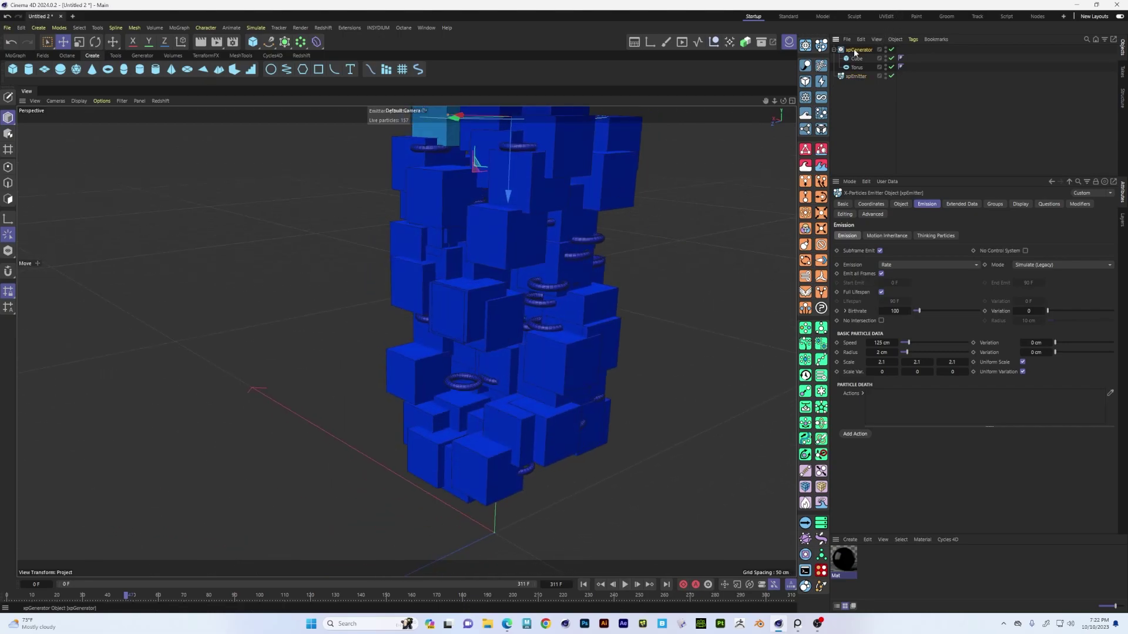
{"action": "left_click", "coordinate": [913, 277]}
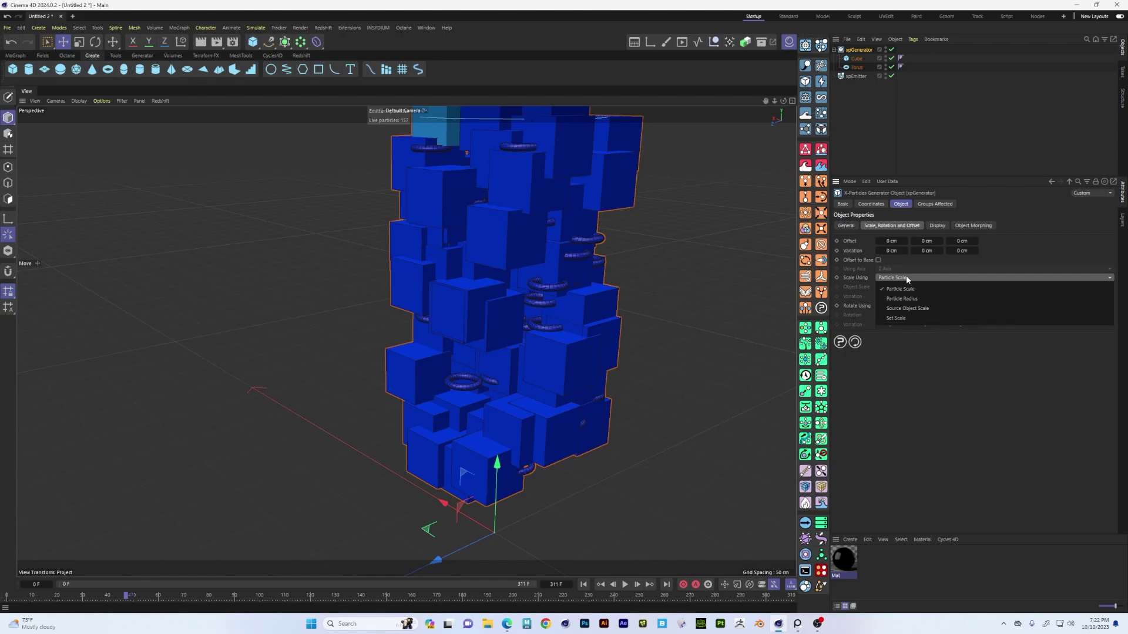
{"action": "left_click", "coordinate": [854, 300]}
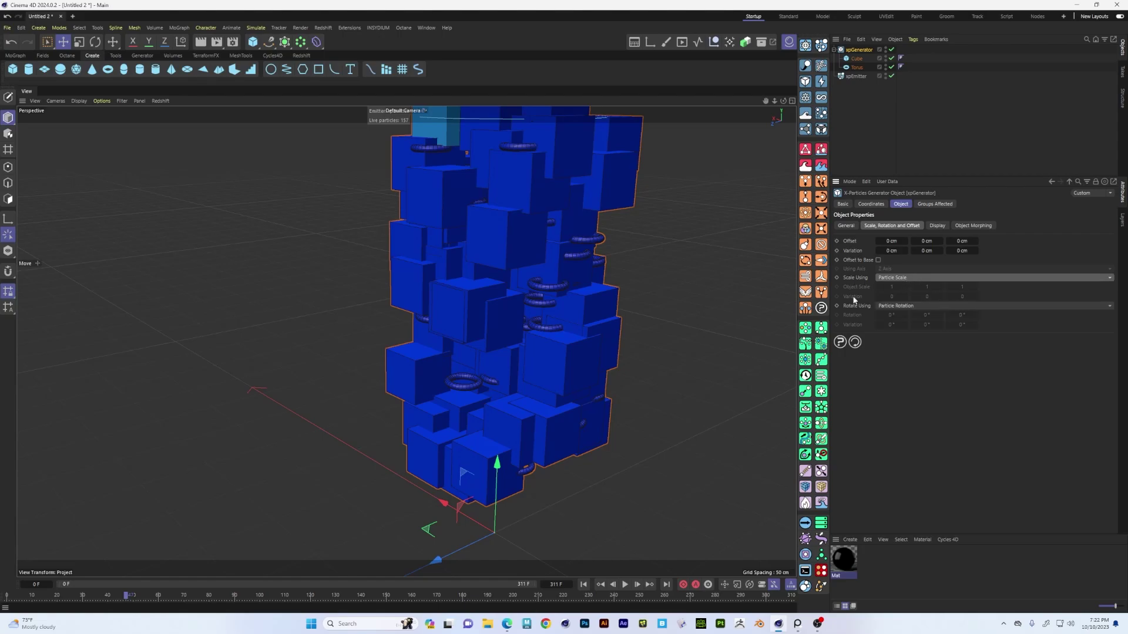
{"action": "key", "text": "Delete"}
{"action": "left_click", "coordinate": [858, 49]}
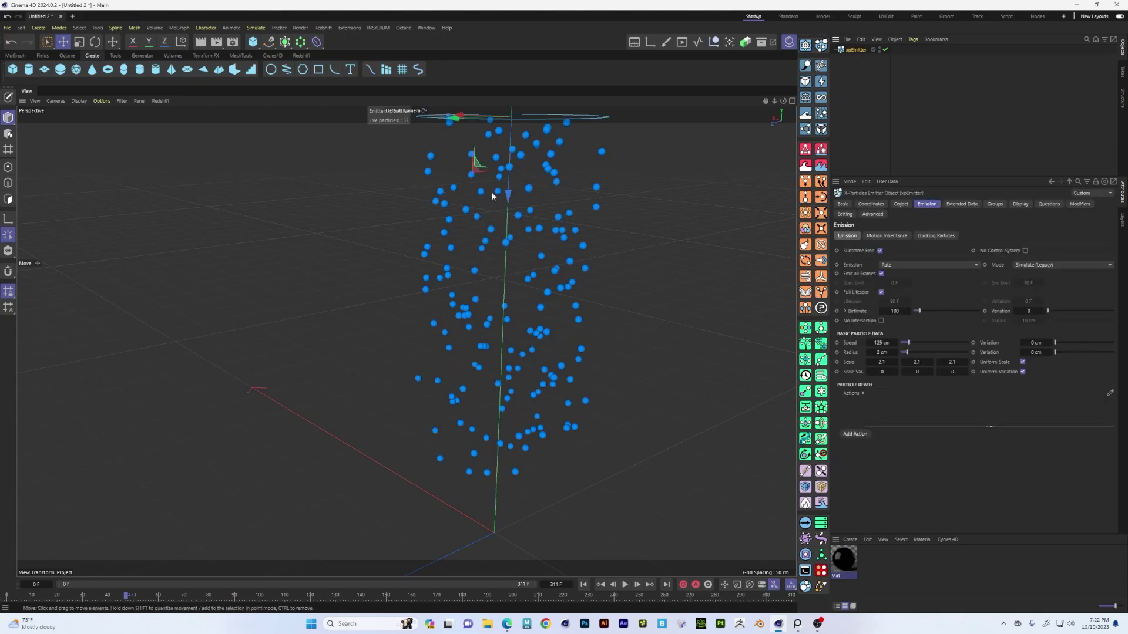
{"action": "key", "text": "h"}
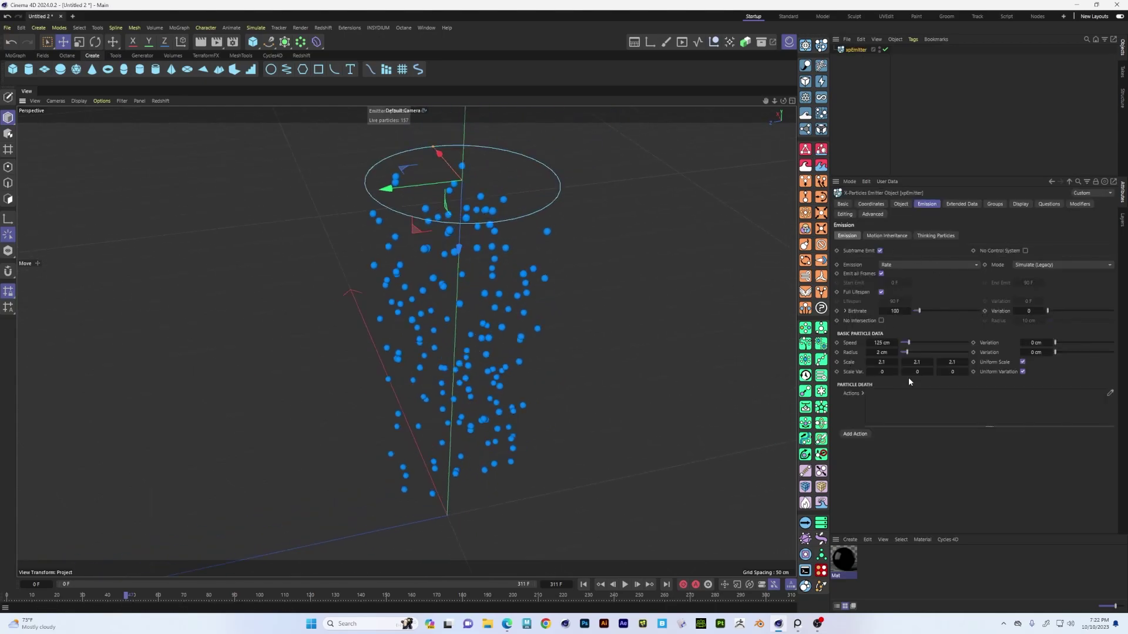
{"action": "left_click_drag", "start_coordinate": [883, 362], "coordinate": [868, 362]}
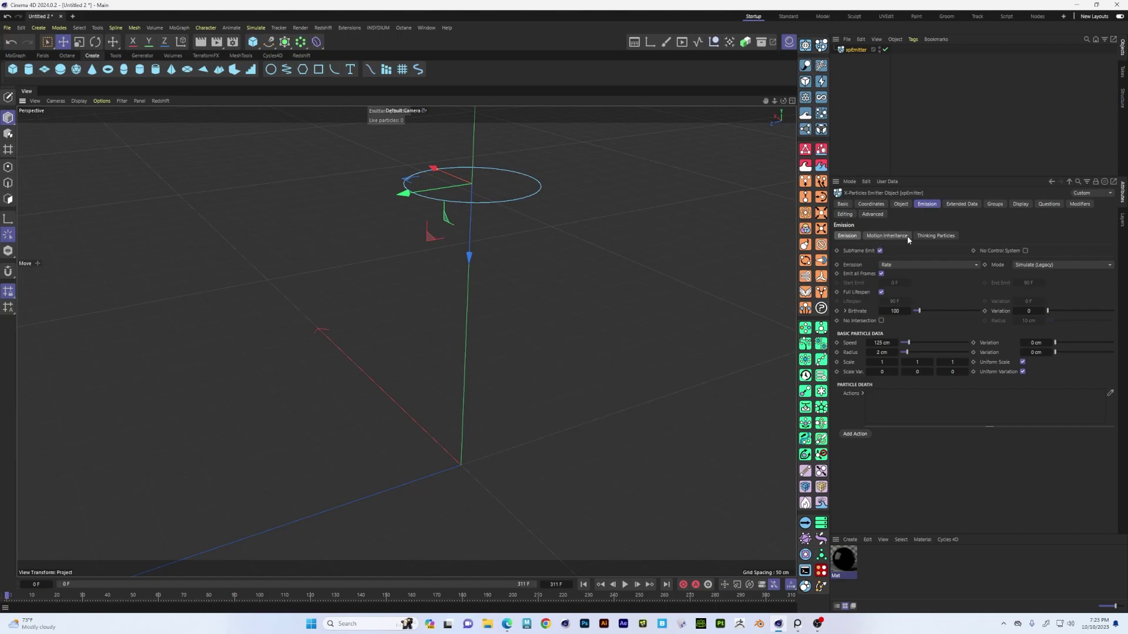
Step: View the xpEmitter's Motion Inheritance settings and change its emitter shape to Sphere
{"action": "left_click", "coordinate": [895, 236]}
{"action": "left_click_drag", "start_coordinate": [608, 330], "coordinate": [529, 379], "text": "alt"}
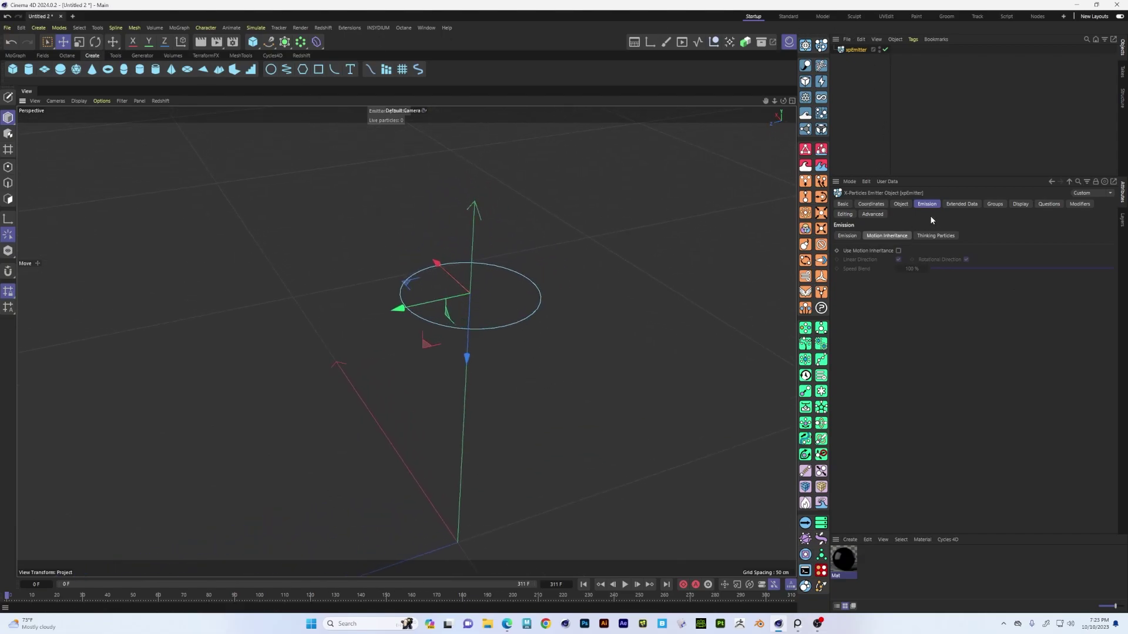
{"action": "left_click", "coordinate": [902, 204]}
{"action": "left_click", "coordinate": [910, 251]}
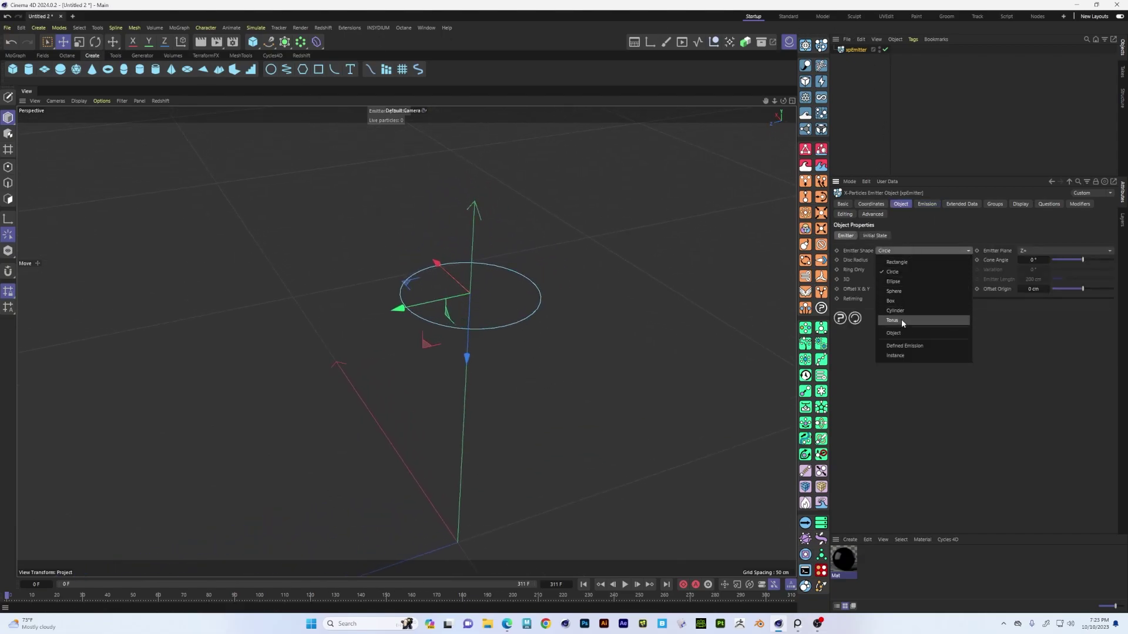
{"action": "left_click", "coordinate": [906, 293]}
{"action": "key", "text": "o"}
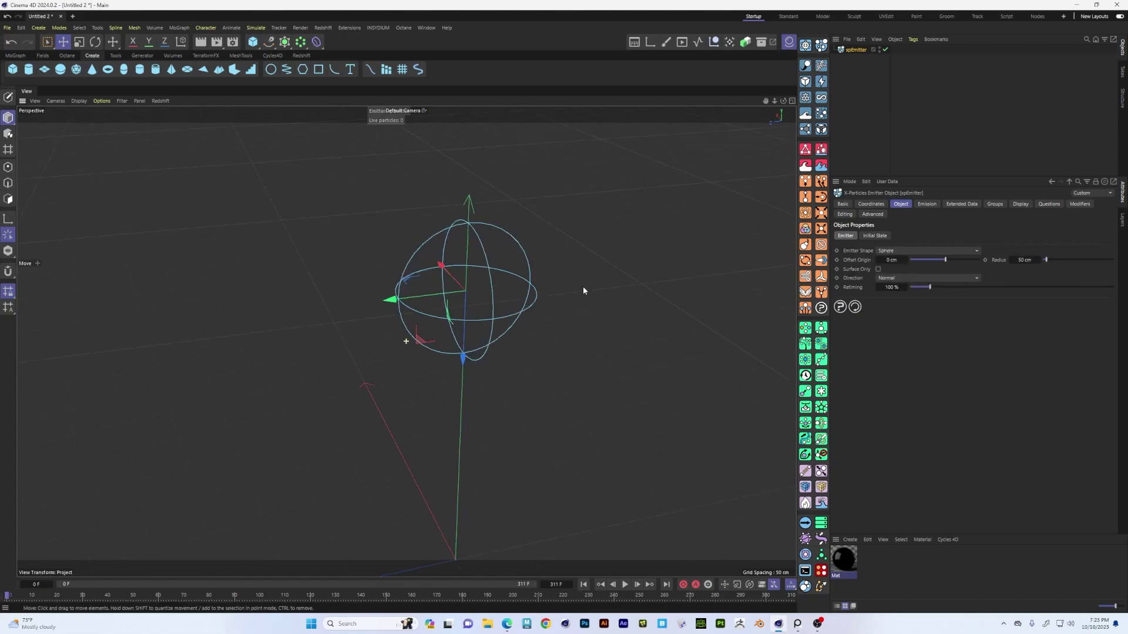
Step: In the xpEmitter's emission settings, set the speed to 0 cm and the birthrate to 1000
{"action": "left_click", "coordinate": [930, 205]}
{"action": "left_click", "coordinate": [848, 235]}
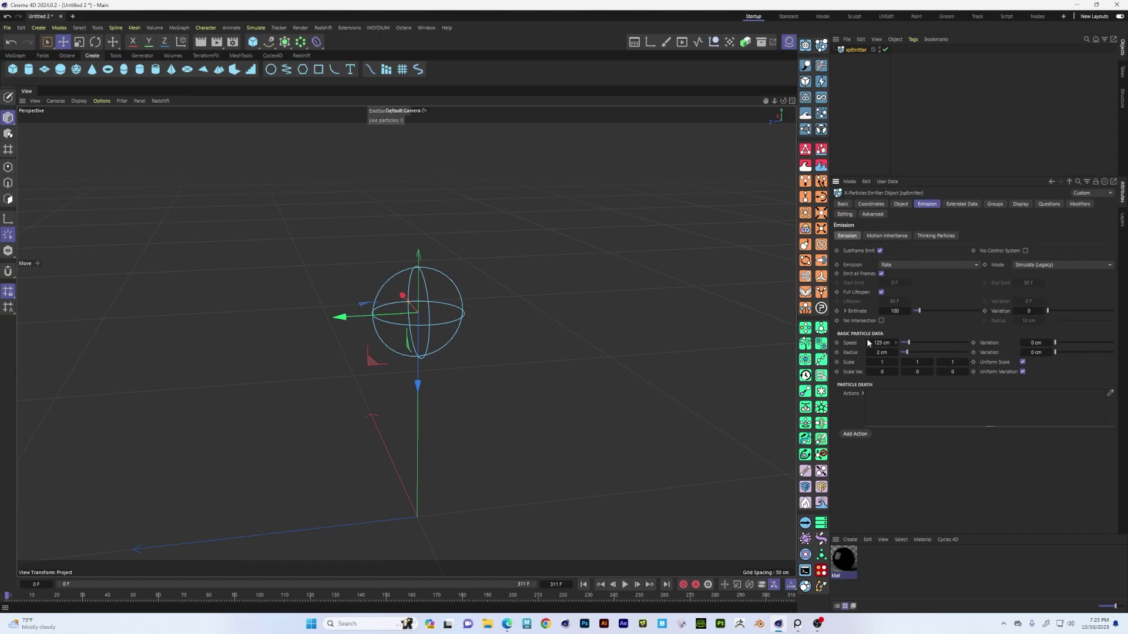
{"action": "left_click_drag", "start_coordinate": [909, 343], "coordinate": [900, 342]}
{"action": "left_click", "coordinate": [898, 310]}
{"action": "type", "text": "0"}
{"action": "key", "text": "Return"}
Step: Add a Vibrate tag to the xpEmitter and enable position vibration with amplitudes of 176, 265 and 358 cm
{"action": "right_click", "coordinate": [855, 51]}
{"action": "mouse_move", "coordinate": [890, 72]}
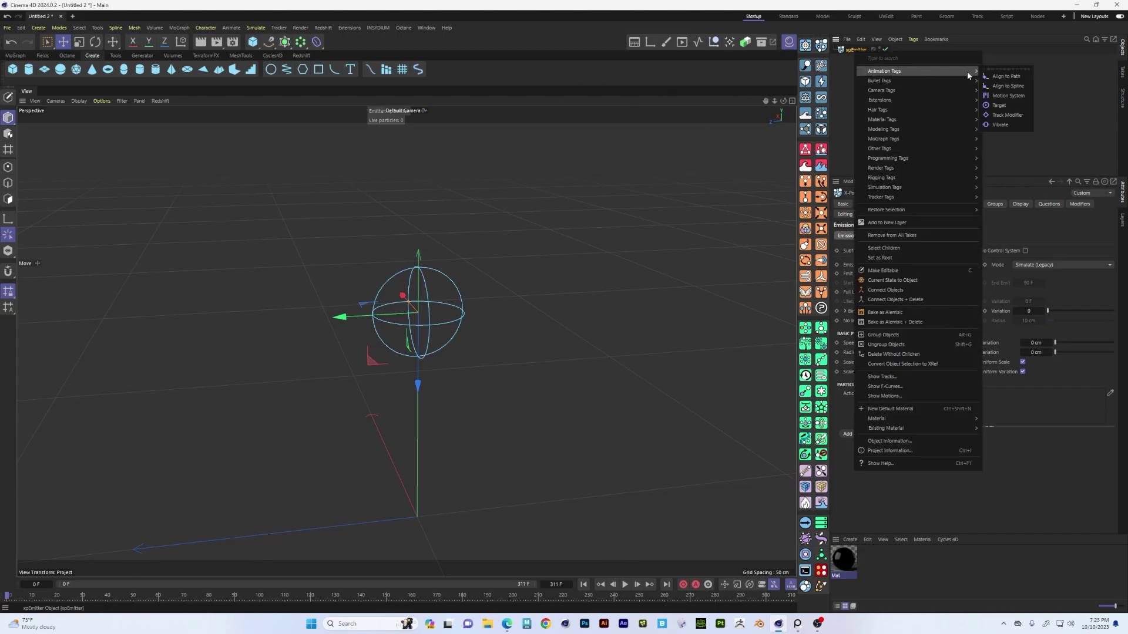
{"action": "left_click", "coordinate": [981, 125]}
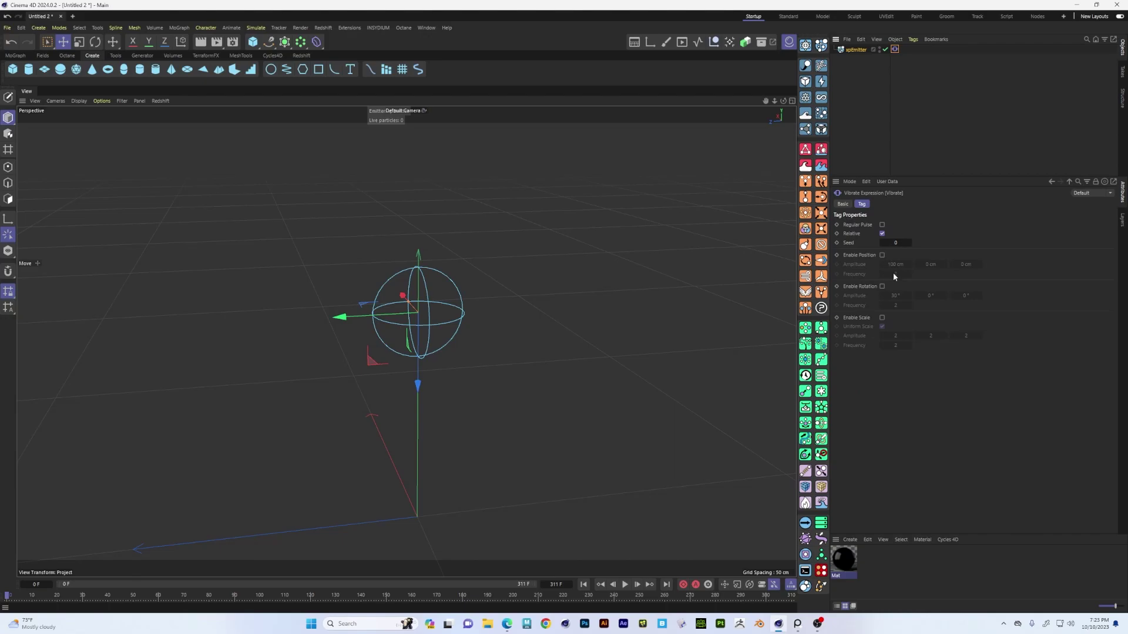
{"action": "left_click", "coordinate": [883, 255]}
{"action": "mouse_move", "coordinate": [917, 264]}
{"action": "left_mouse_down"}
{"action": "mouse_move", "coordinate": [946, 264]}
{"action": "mouse_move", "coordinate": [915, 263]}
{"action": "left_mouse_up"}
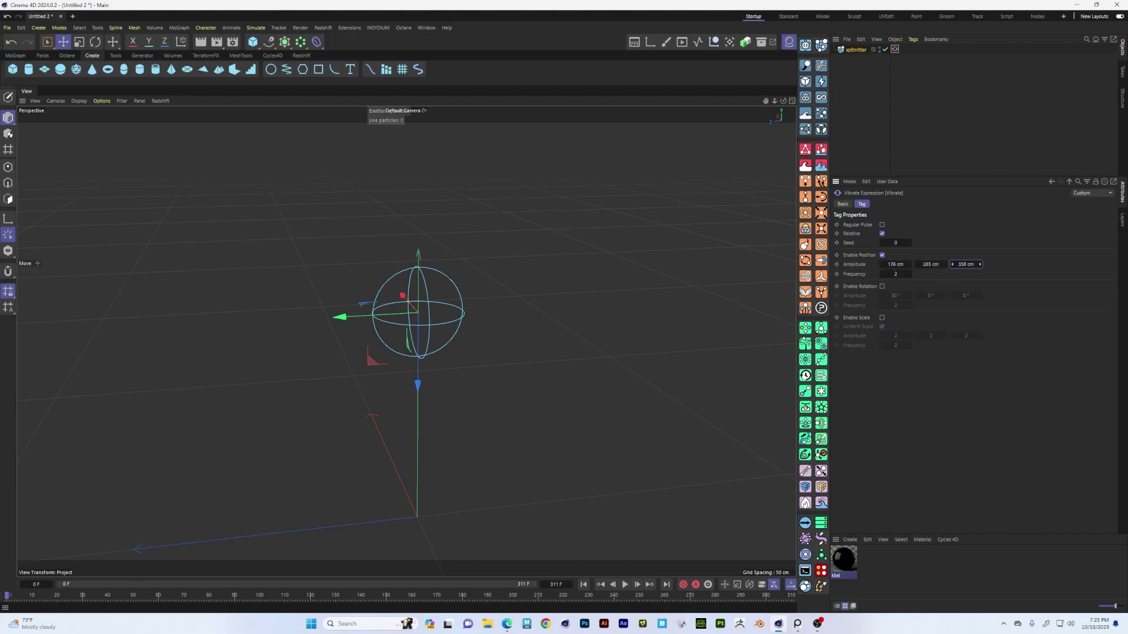
{"action": "left_click", "coordinate": [895, 273]}
Step: Turn off the xpEmitter's Full Lifespan, set the lifespan to 40 F and play the vibrating emission from the first frame
{"action": "left_click", "coordinate": [856, 49]}
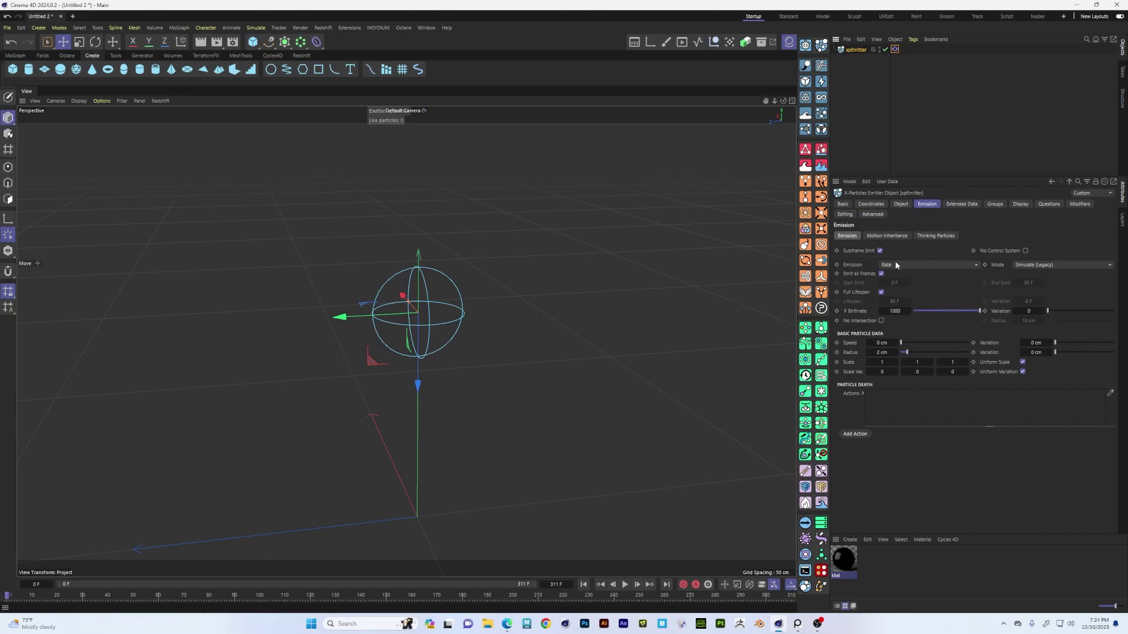
{"action": "left_click", "coordinate": [895, 301]}
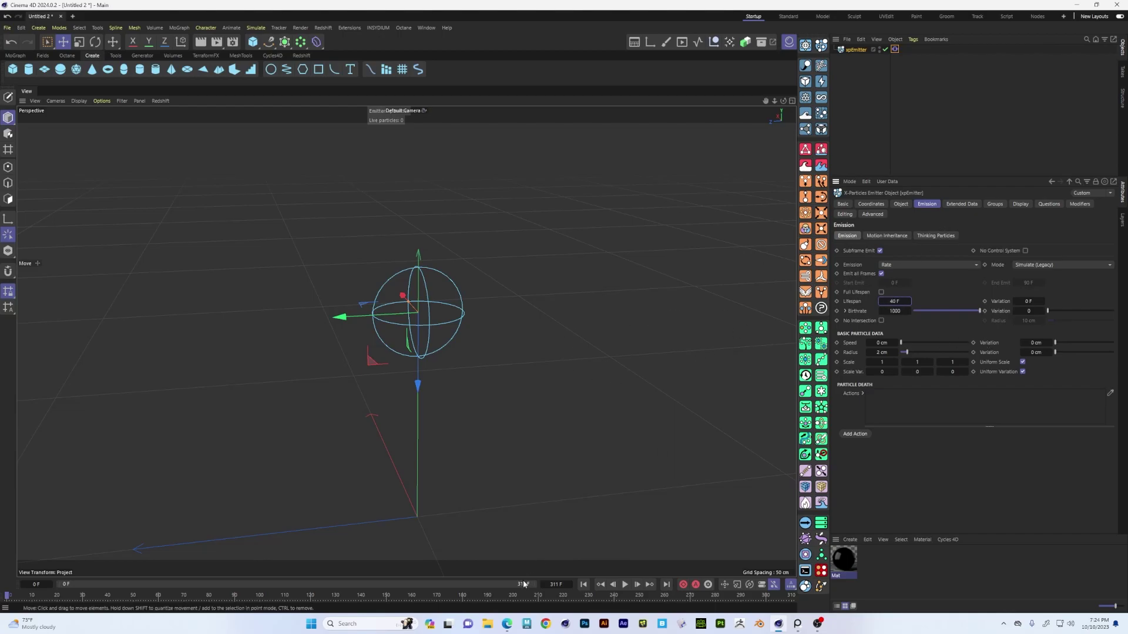
{"action": "left_click", "coordinate": [584, 585]}
{"action": "left_click", "coordinate": [624, 586]}
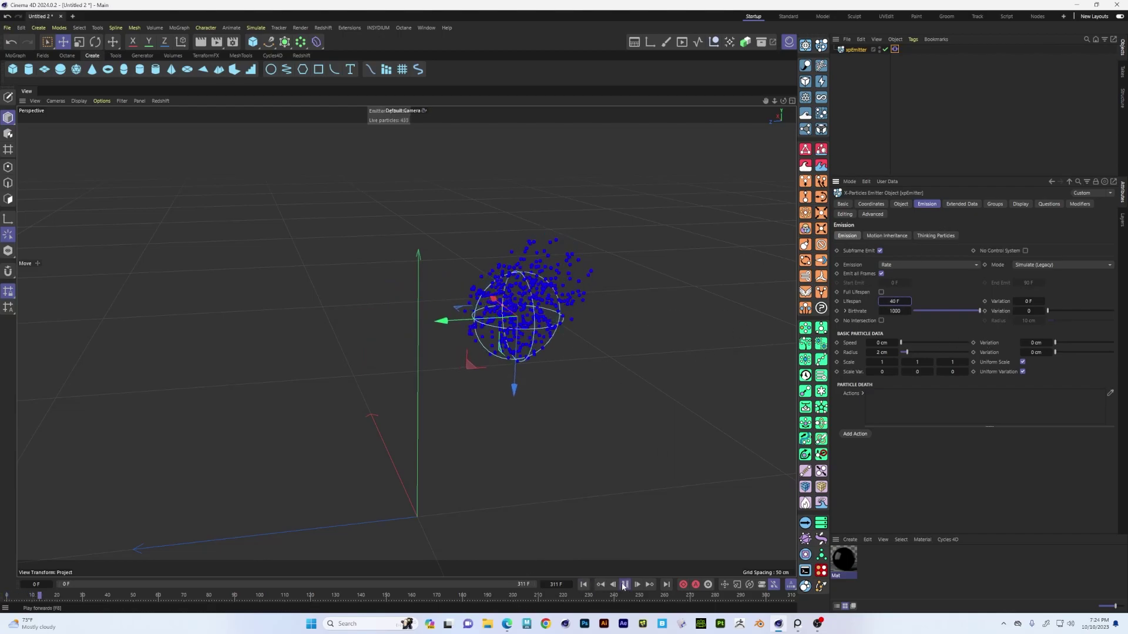
{"action": "right_click_drag", "start_coordinate": [599, 339], "coordinate": [503, 356], "text": "alt"}
{"action": "left_click_drag", "start_coordinate": [503, 356], "coordinate": [531, 369], "text": "alt"}
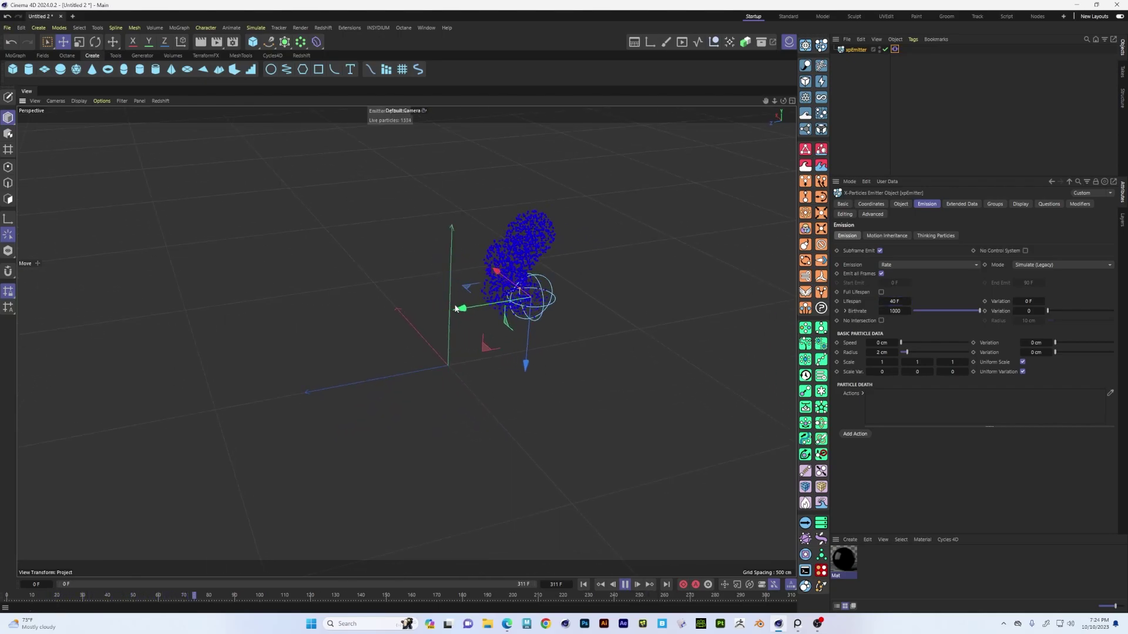
{"action": "right_click_drag", "start_coordinate": [466, 307], "coordinate": [549, 304], "text": "alt"}
{"action": "middle_click_drag", "start_coordinate": [532, 324], "coordinate": [522, 424], "text": "alt"}
{"action": "left_click_drag", "start_coordinate": [521, 424], "coordinate": [488, 382], "text": "alt"}
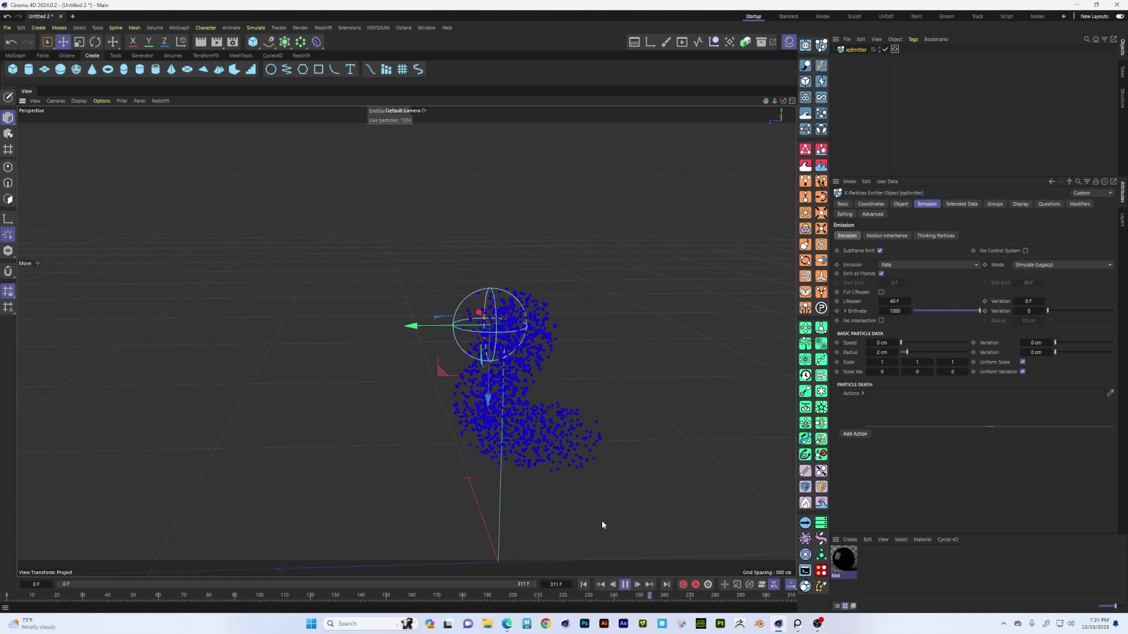
{"action": "left_click", "coordinate": [624, 585]}
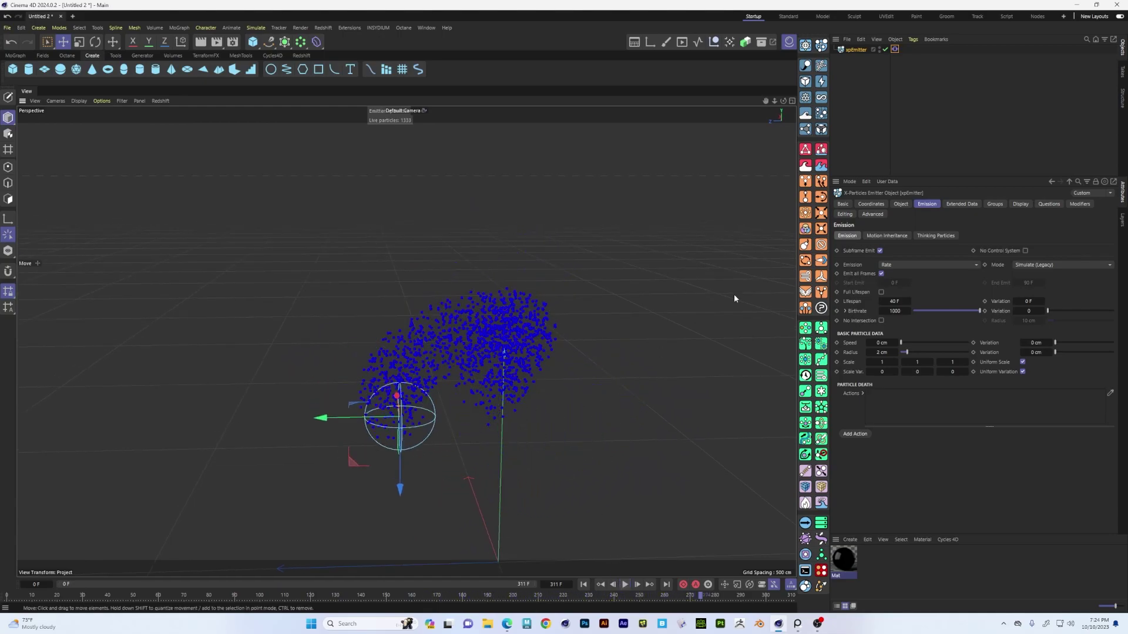
Step: Try Use Motion Inheritance on the xpEmitter by replaying the emission from the first frame, and turn the option off again
{"action": "left_click", "coordinate": [893, 238]}
{"action": "left_click_drag", "start_coordinate": [510, 357], "coordinate": [496, 327], "text": "alt"}
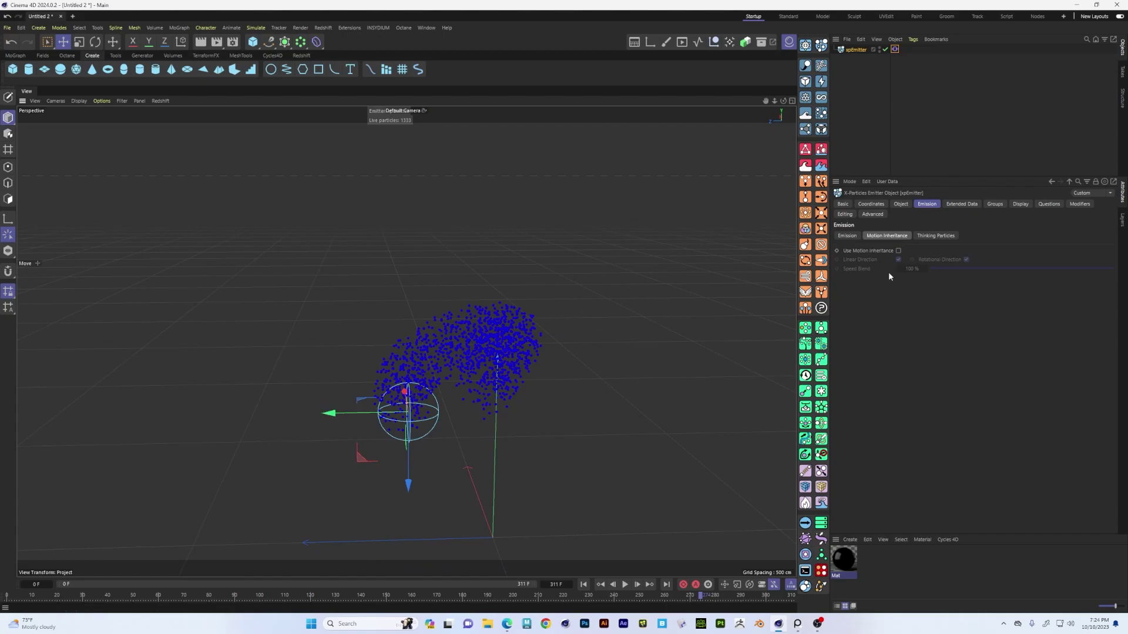
{"action": "left_click", "coordinate": [898, 251]}
{"action": "left_click", "coordinate": [583, 586]}
{"action": "left_click", "coordinate": [625, 585]}
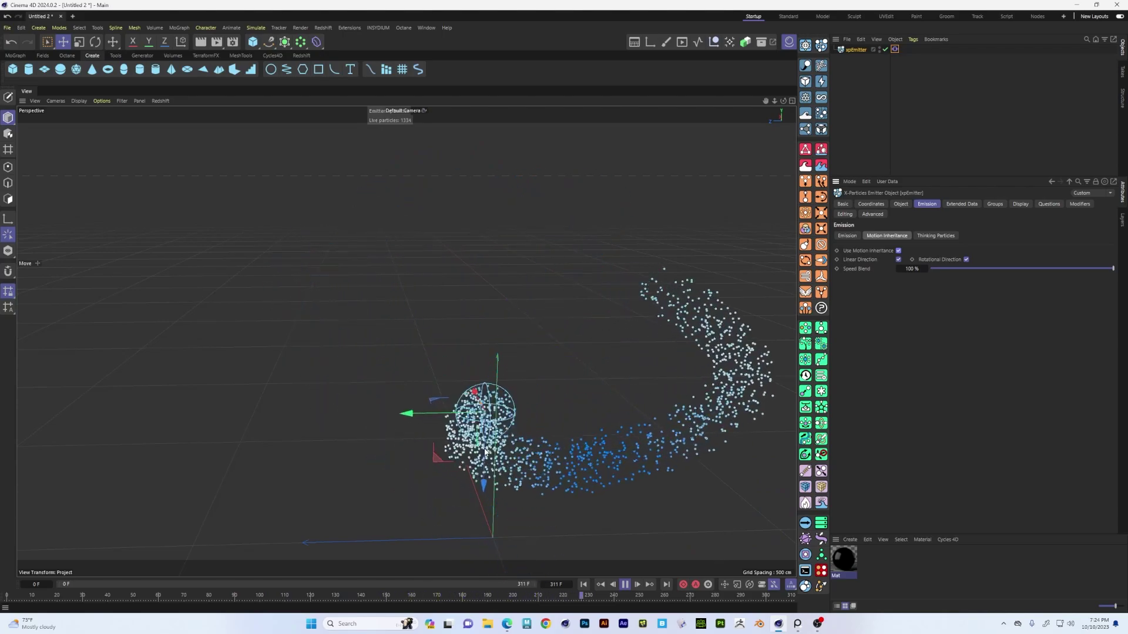
{"action": "left_click", "coordinate": [625, 584]}
{"action": "left_click", "coordinate": [583, 585]}
{"action": "left_click", "coordinate": [899, 250]}
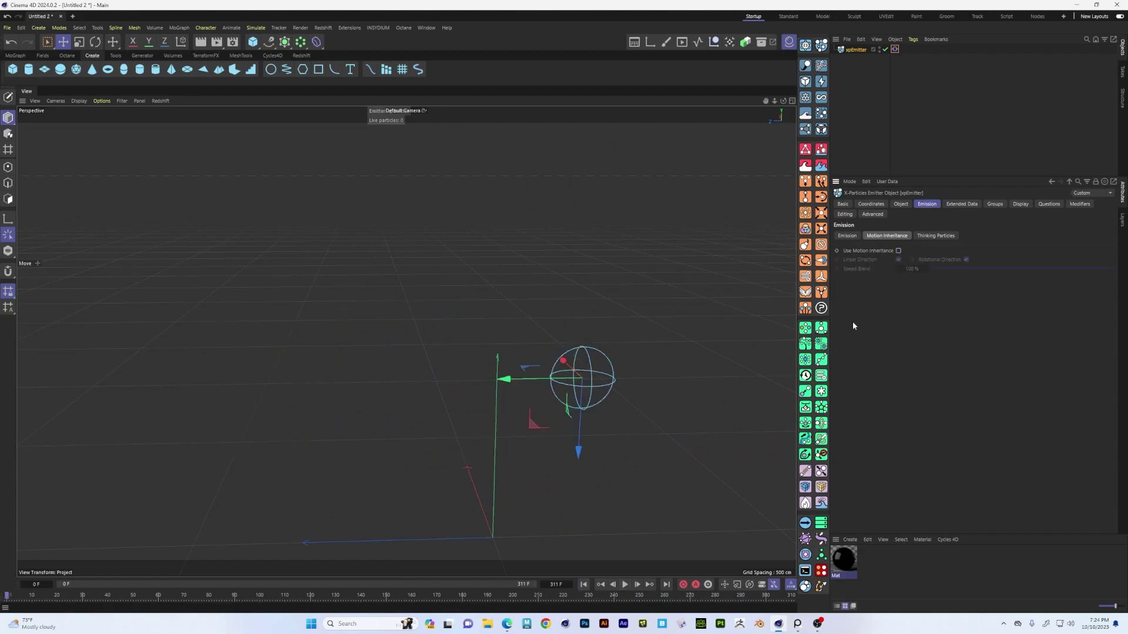
Step: Toggle Generate Thinking Particles for the xpEmitter and play the emission
{"action": "left_click", "coordinate": [939, 236]}
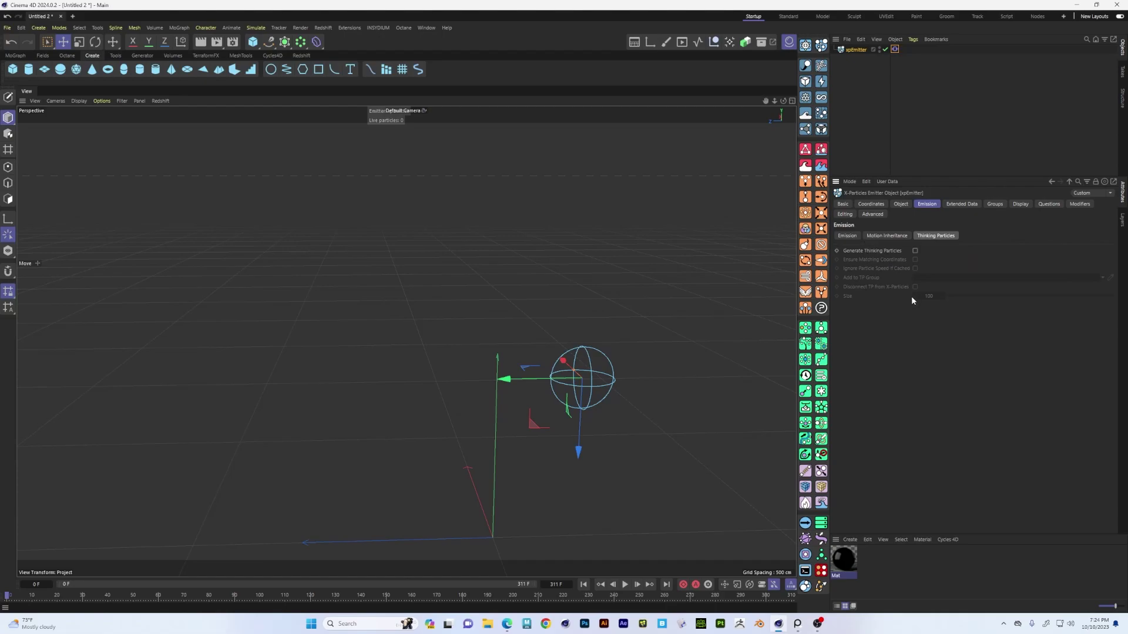
{"action": "left_click", "coordinate": [915, 251]}
{"action": "left_click", "coordinate": [626, 585]}
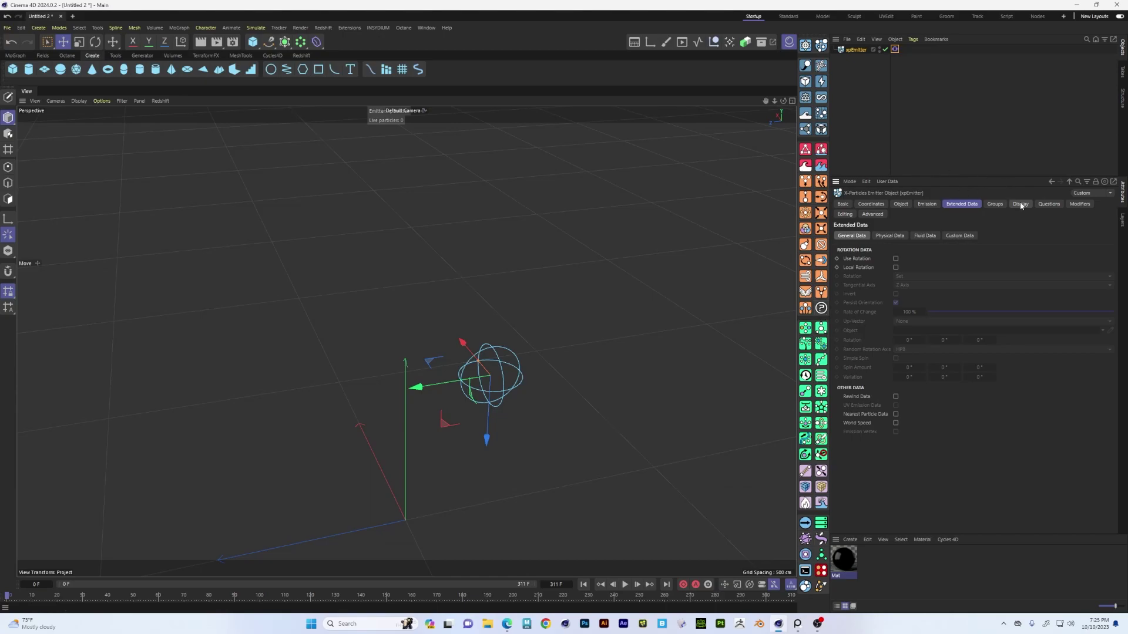
Step: Open the xpEmitter's particle display settings, change the Editor Display from spheres to Circle and play the emission
{"action": "left_click", "coordinate": [1021, 203]}
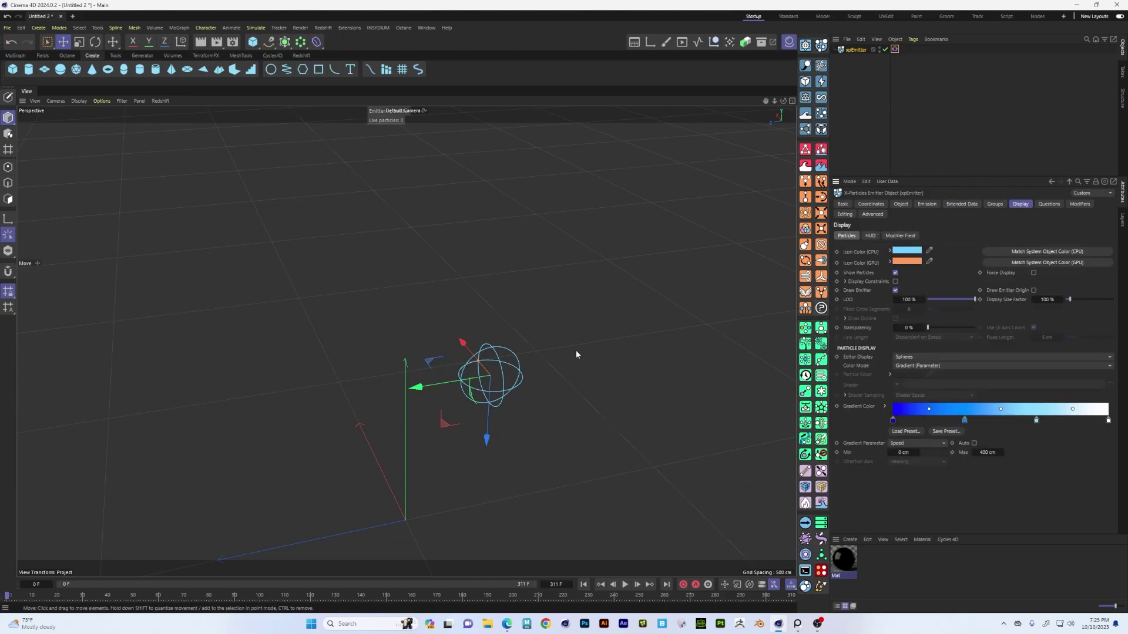
{"action": "left_click_drag", "start_coordinate": [519, 387], "coordinate": [518, 369], "text": "alt"}
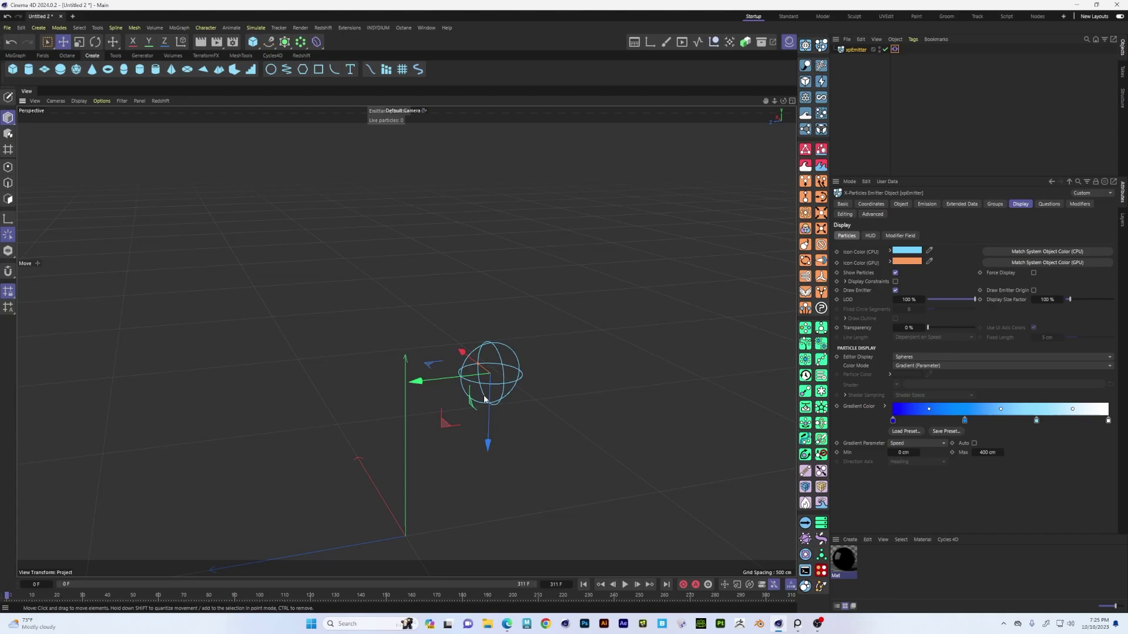
{"action": "middle_click_drag", "start_coordinate": [464, 353], "coordinate": [397, 367], "text": "alt"}
{"action": "left_click_drag", "start_coordinate": [397, 367], "coordinate": [447, 383], "text": "alt"}
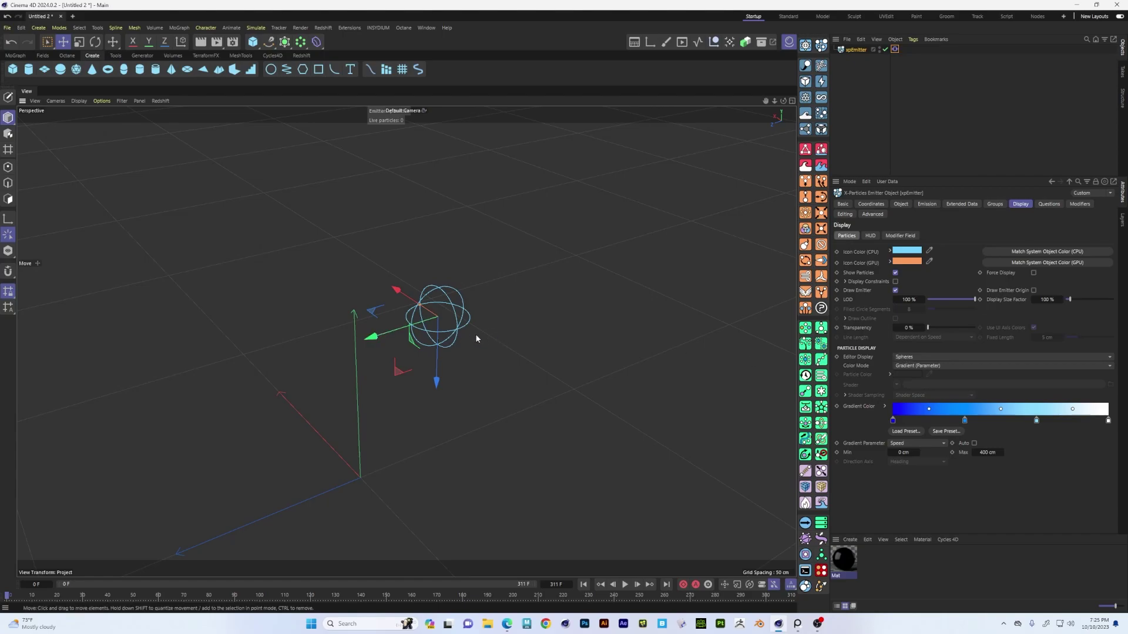
{"action": "left_click_drag", "start_coordinate": [437, 371], "coordinate": [411, 371], "text": "alt"}
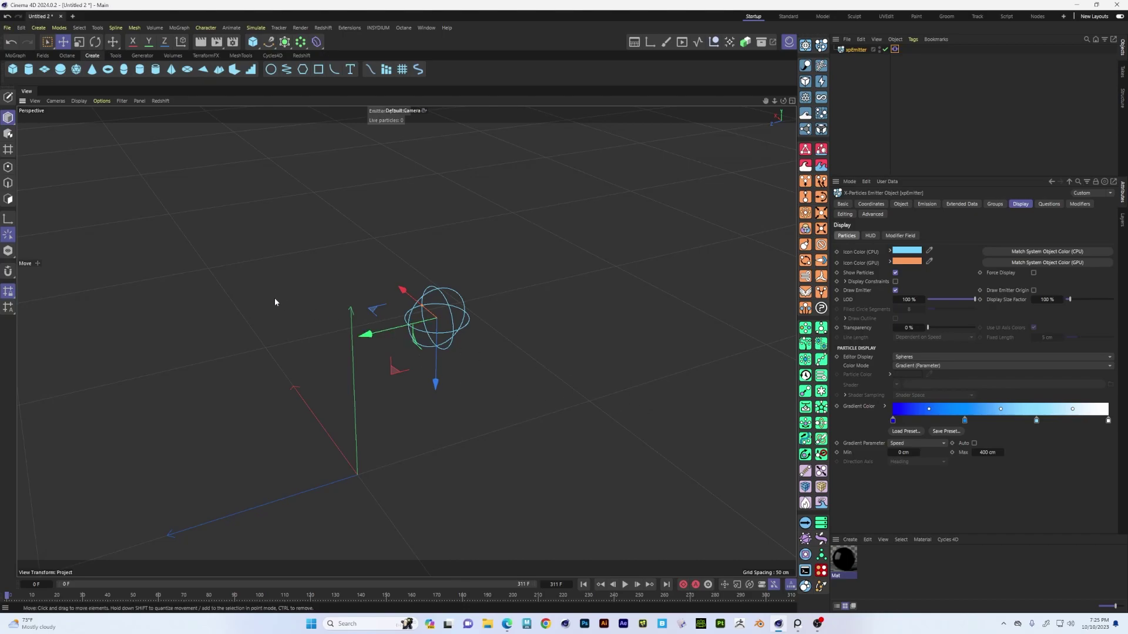
{"action": "left_click", "coordinate": [914, 357]}
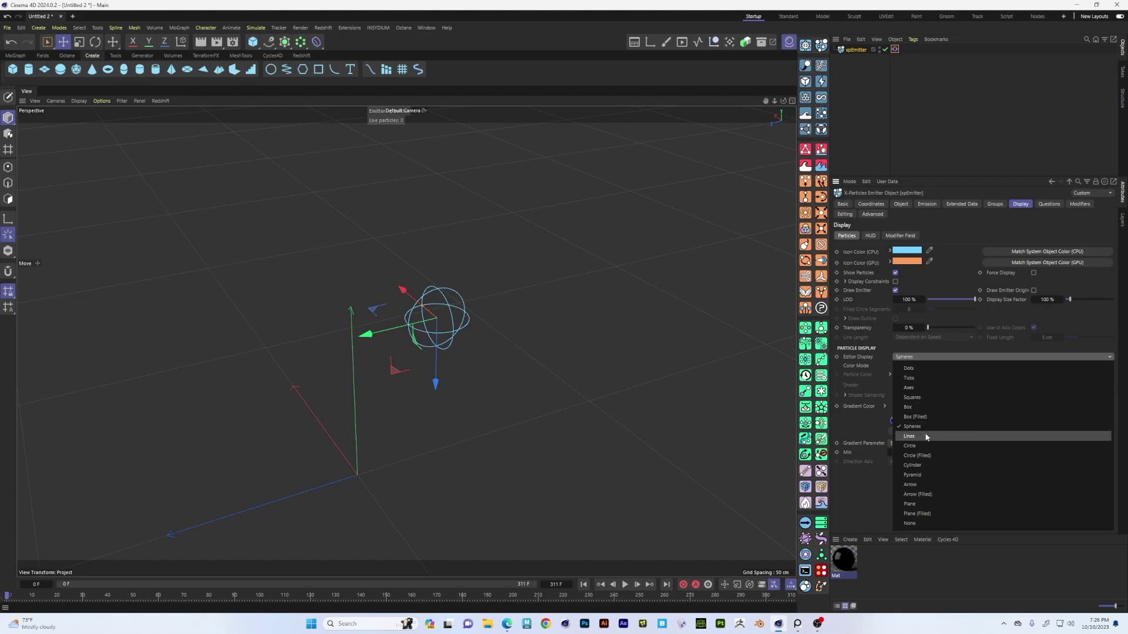
{"action": "left_click", "coordinate": [914, 446]}
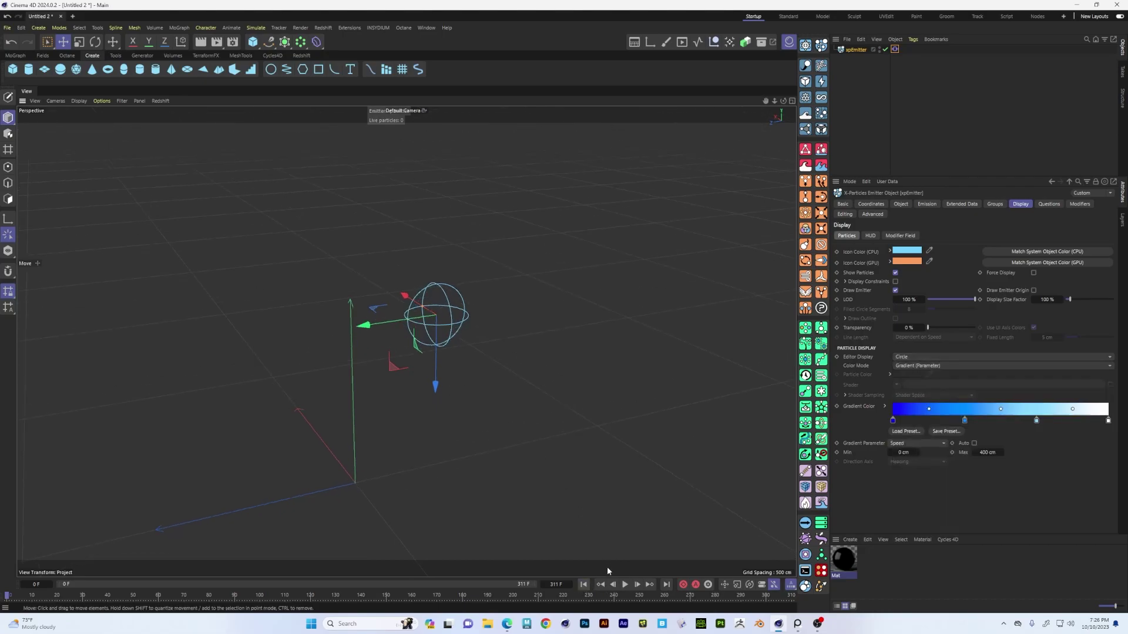
{"action": "left_click", "coordinate": [625, 585]}
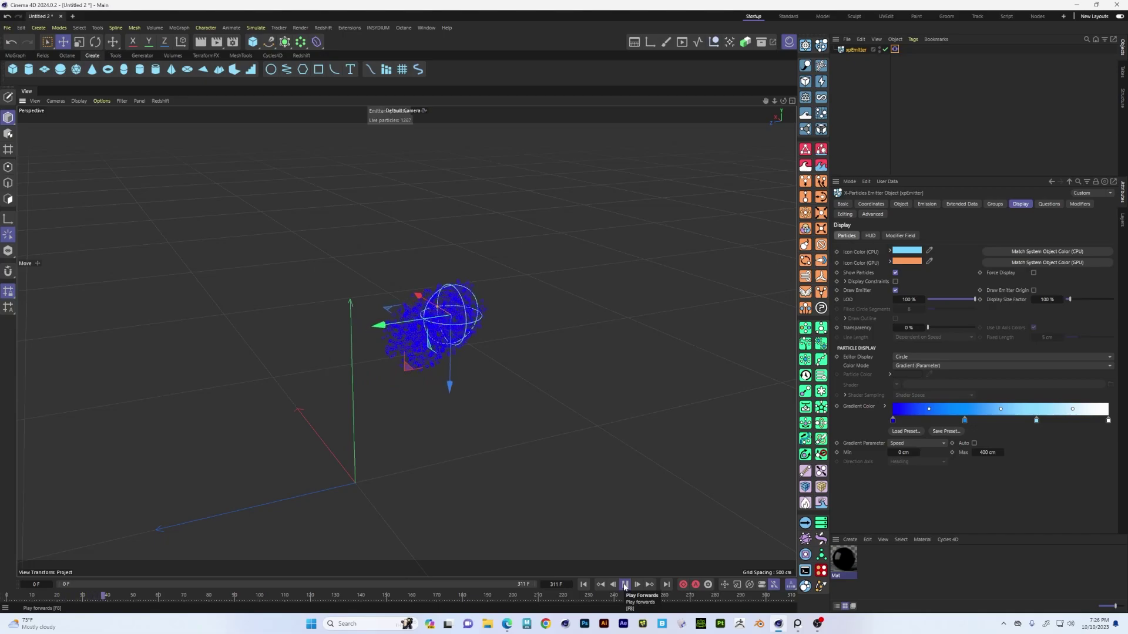
{"action": "left_click", "coordinate": [624, 585]}
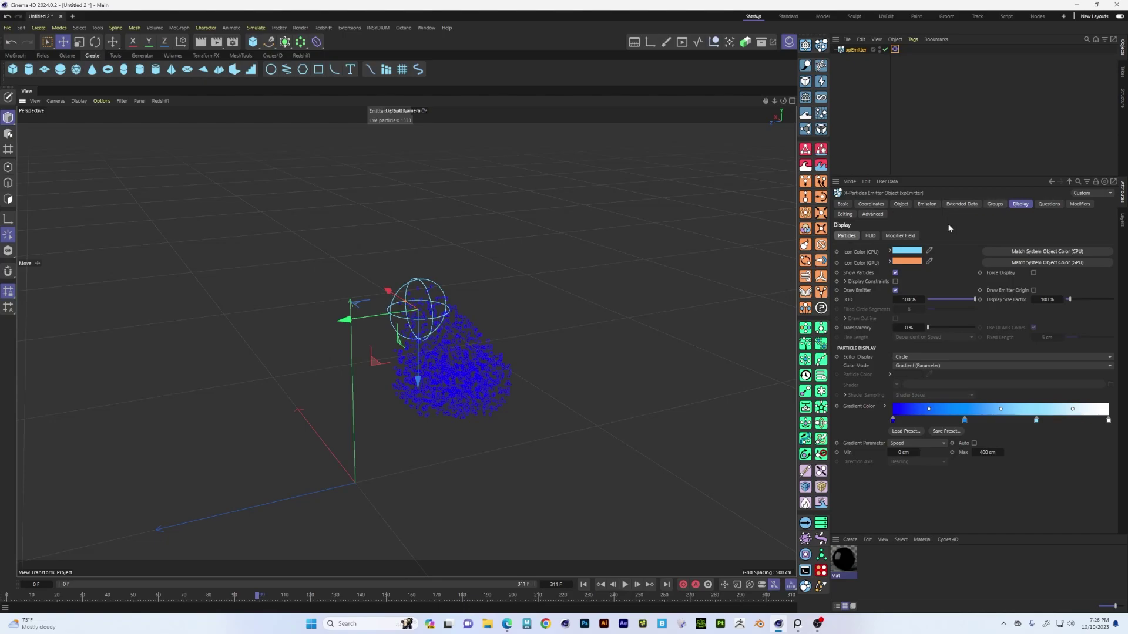
Step: Set the particles' Editor Display to Box, replay the emission from the first frame and inspect the boxes up close
{"action": "left_click", "coordinate": [939, 357]}
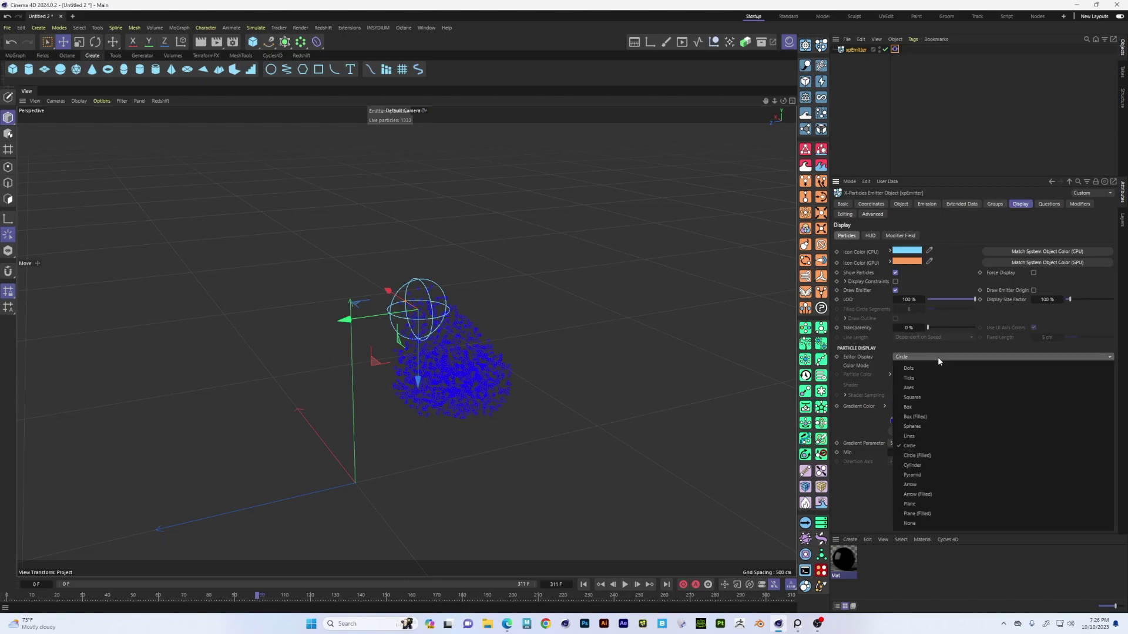
{"action": "left_click", "coordinate": [918, 407]}
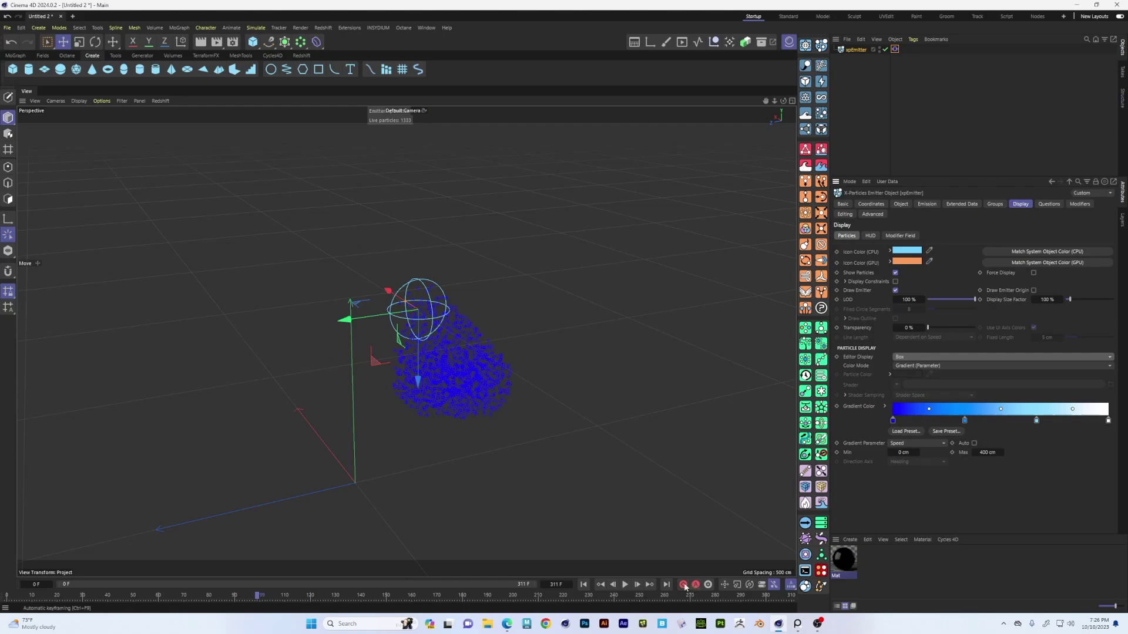
{"action": "key", "text": "shift+f"}
{"action": "left_click", "coordinate": [625, 585]}
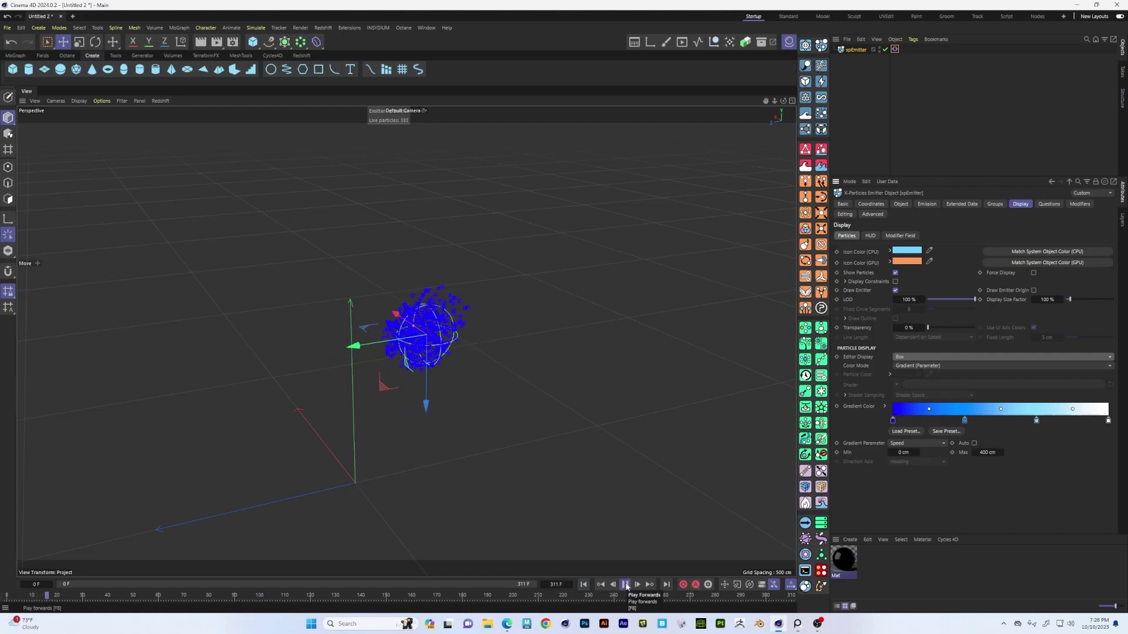
{"action": "scroll", "coordinate": [511, 461], "scroll_direction": "up", "scroll_amount": 2}
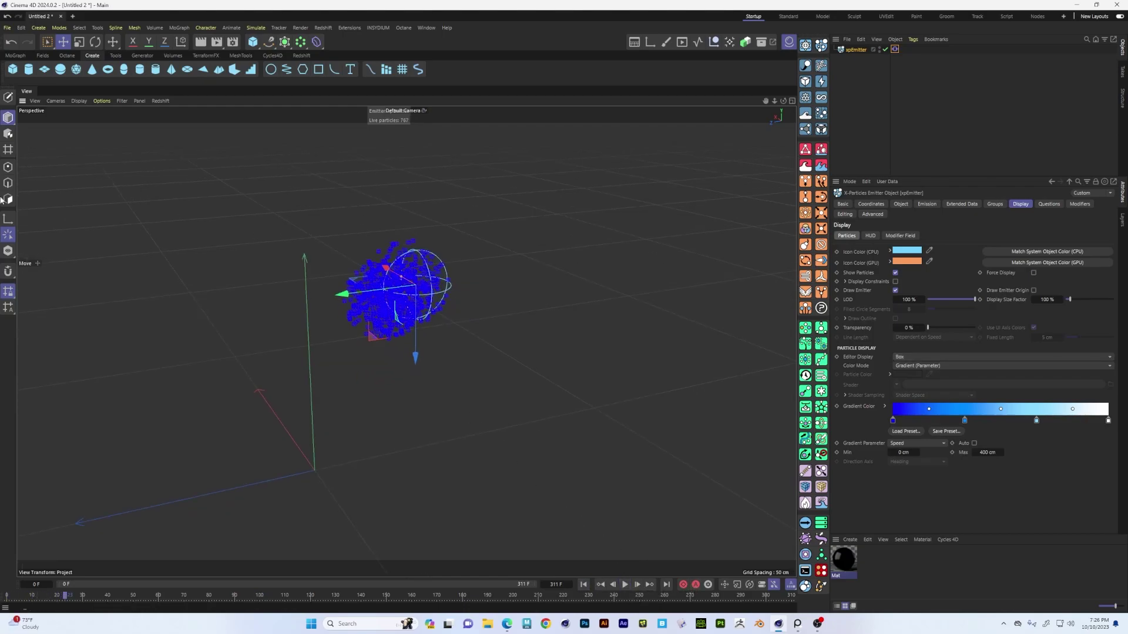
{"action": "scroll", "coordinate": [370, 275], "scroll_direction": "up", "scroll_amount": 6}
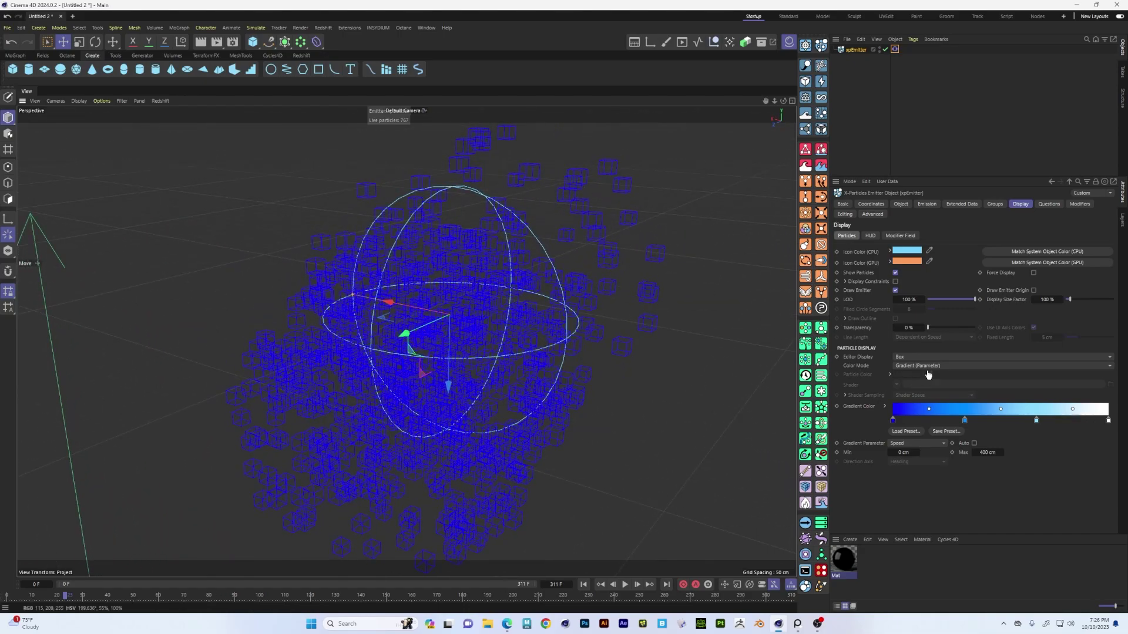
Step: Switch the Editor Display from Box back to Circle and replay the emission from the first frame
{"action": "left_click", "coordinate": [934, 357]}
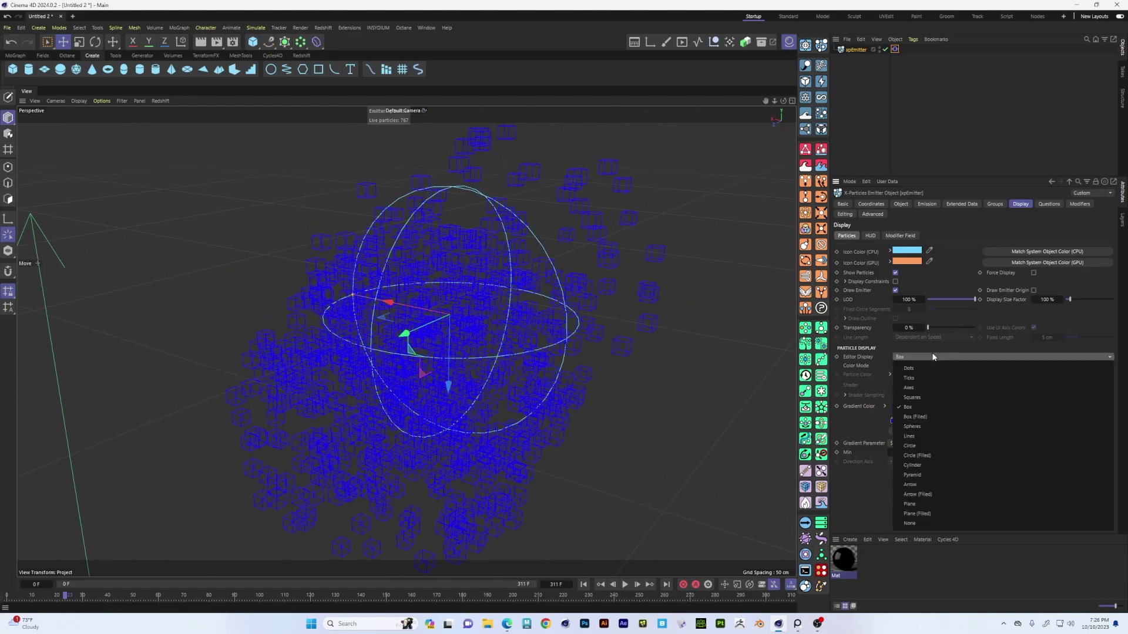
{"action": "left_click", "coordinate": [932, 444]}
{"action": "left_click", "coordinate": [583, 585]}
{"action": "left_click", "coordinate": [625, 585]}
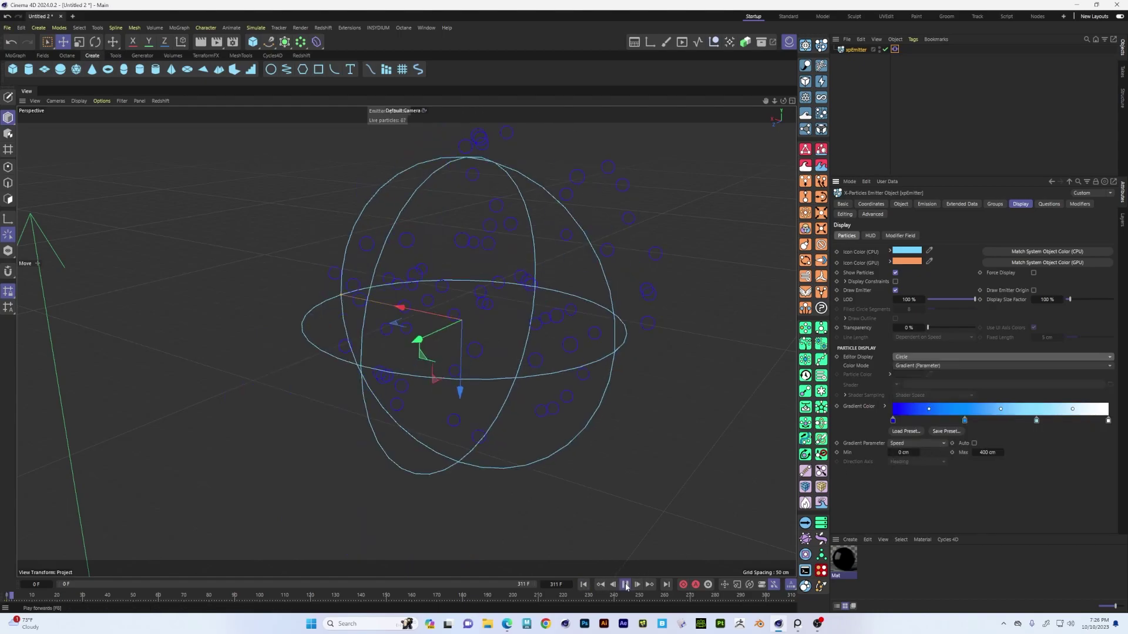
{"action": "left_click", "coordinate": [625, 585]}
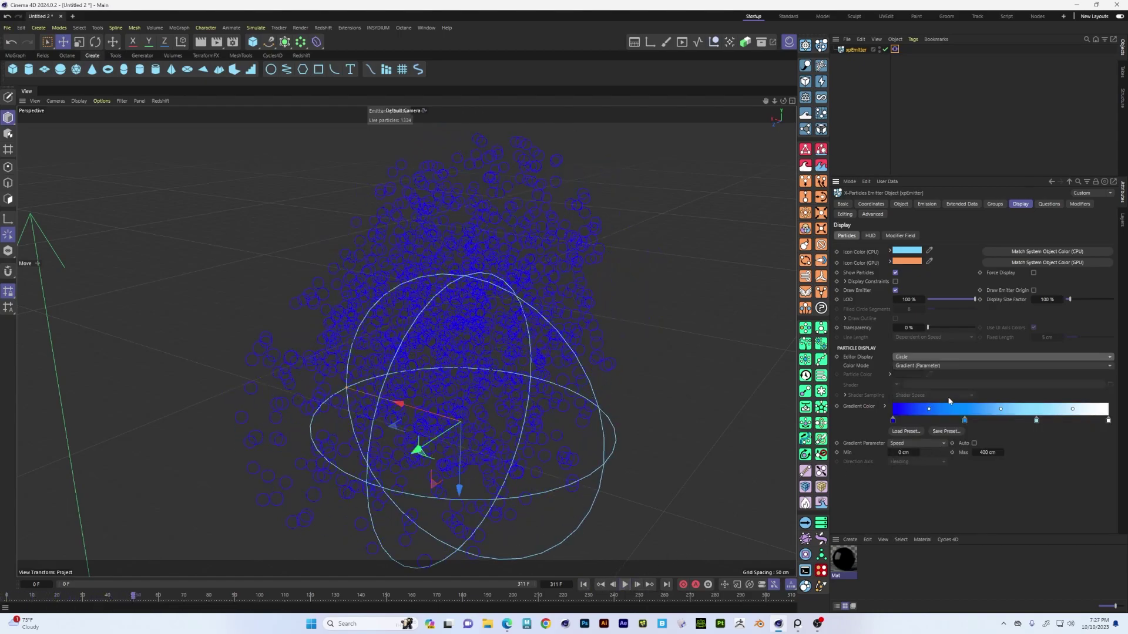
Step: Set the particles' Editor Display to Box (Filled) and play the emission to inspect the solid boxes
{"action": "left_click", "coordinate": [940, 357]}
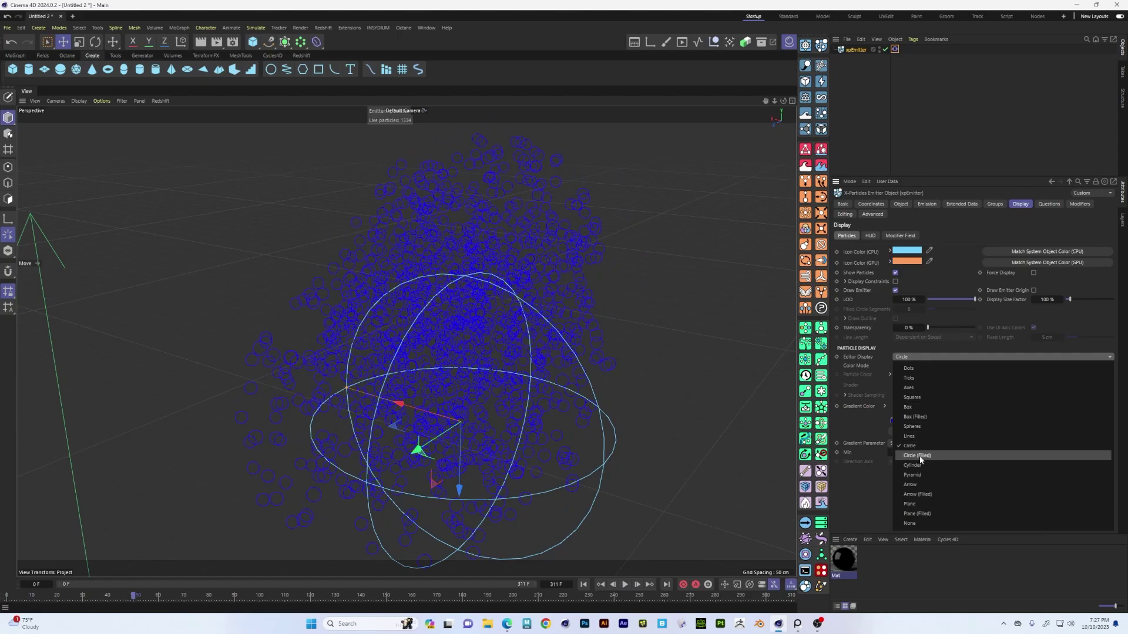
{"action": "left_click", "coordinate": [922, 417]}
{"action": "left_click", "coordinate": [612, 585]}
{"action": "left_click", "coordinate": [625, 585]}
{"action": "left_click", "coordinate": [626, 585]}
{"action": "left_click_drag", "start_coordinate": [529, 329], "coordinate": [528, 247], "text": "alt"}
Step: Change the Editor Display to Circle (Filled) and replay the emission from the first frame to inspect the discs
{"action": "left_click", "coordinate": [913, 358]}
{"action": "left_click", "coordinate": [919, 456]}
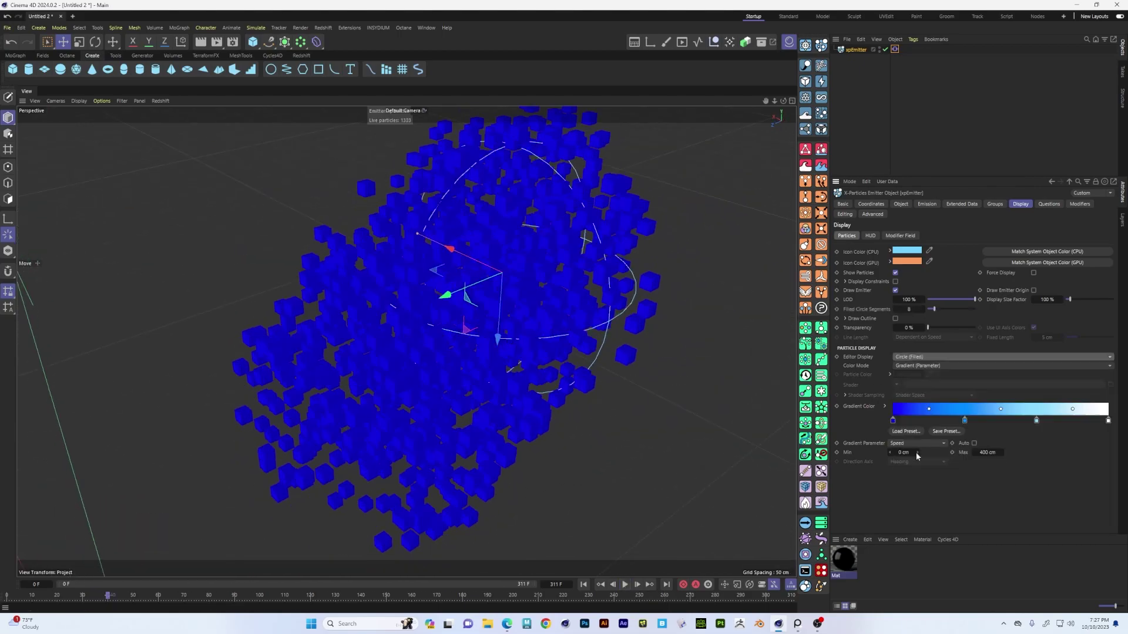
{"action": "left_click", "coordinate": [584, 586]}
{"action": "left_click", "coordinate": [626, 586]}
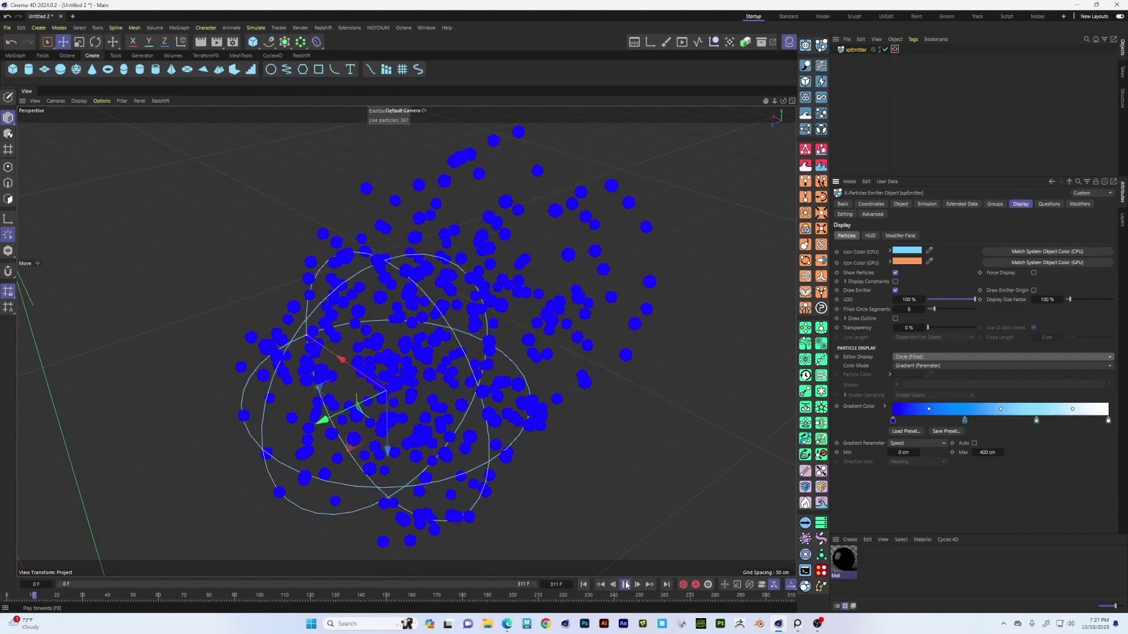
{"action": "left_click", "coordinate": [626, 586]}
{"action": "left_click_drag", "start_coordinate": [446, 382], "coordinate": [555, 301], "text": "alt"}
Step: Set the Editor Display back to Spheres, replay the emission to inspect it and return to the first frame
{"action": "left_click", "coordinate": [906, 357]}
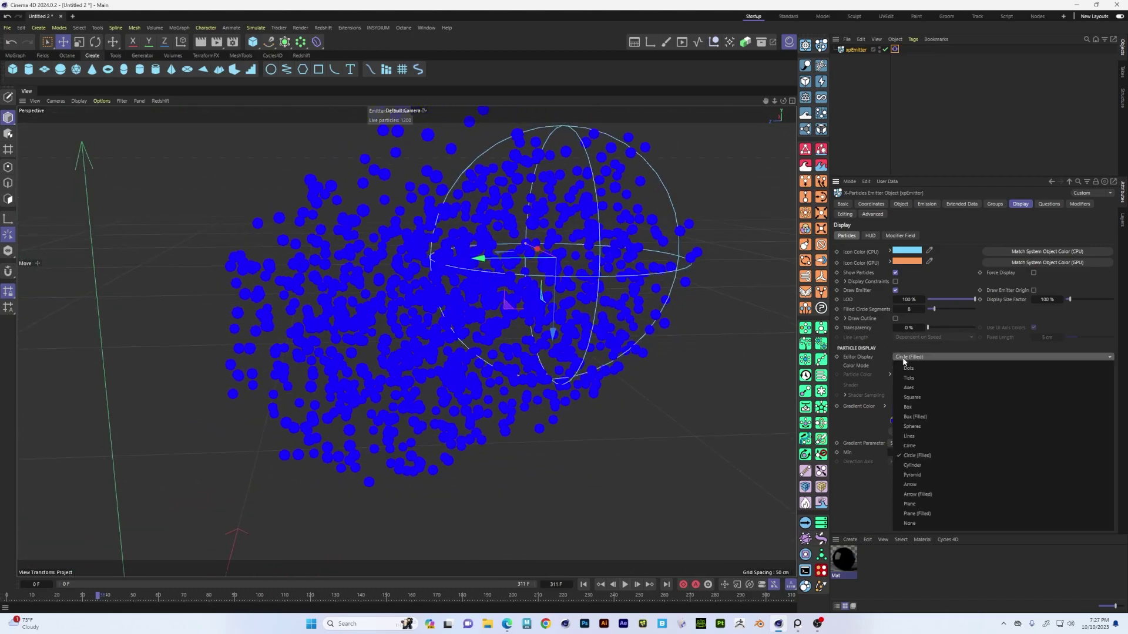
{"action": "left_click", "coordinate": [914, 427]}
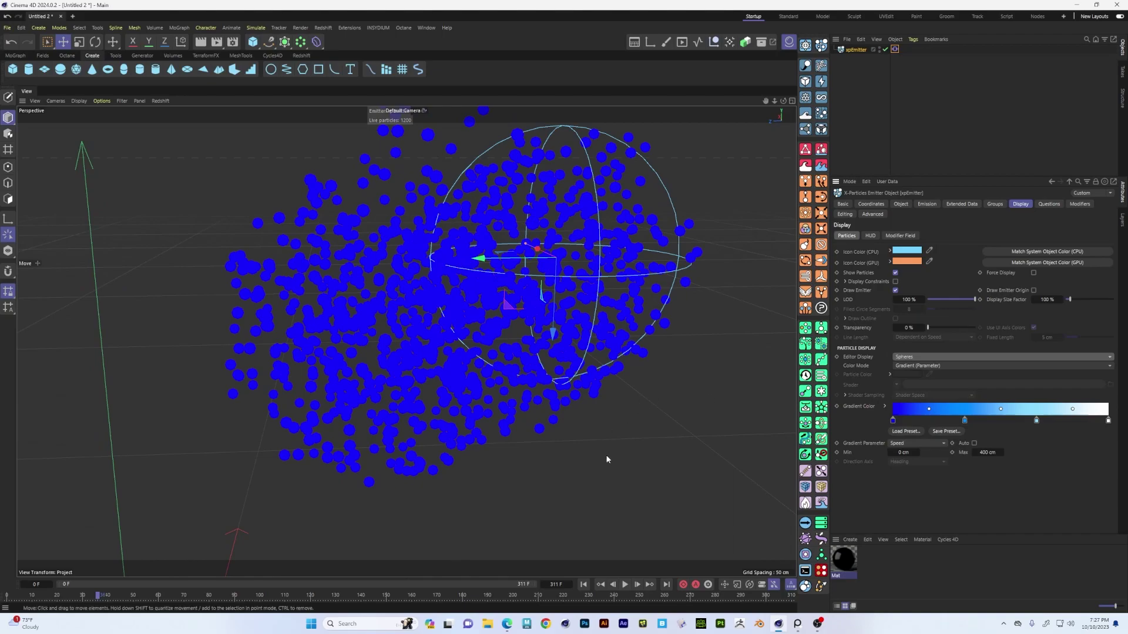
{"action": "left_click", "coordinate": [583, 585]}
{"action": "left_click", "coordinate": [626, 585]}
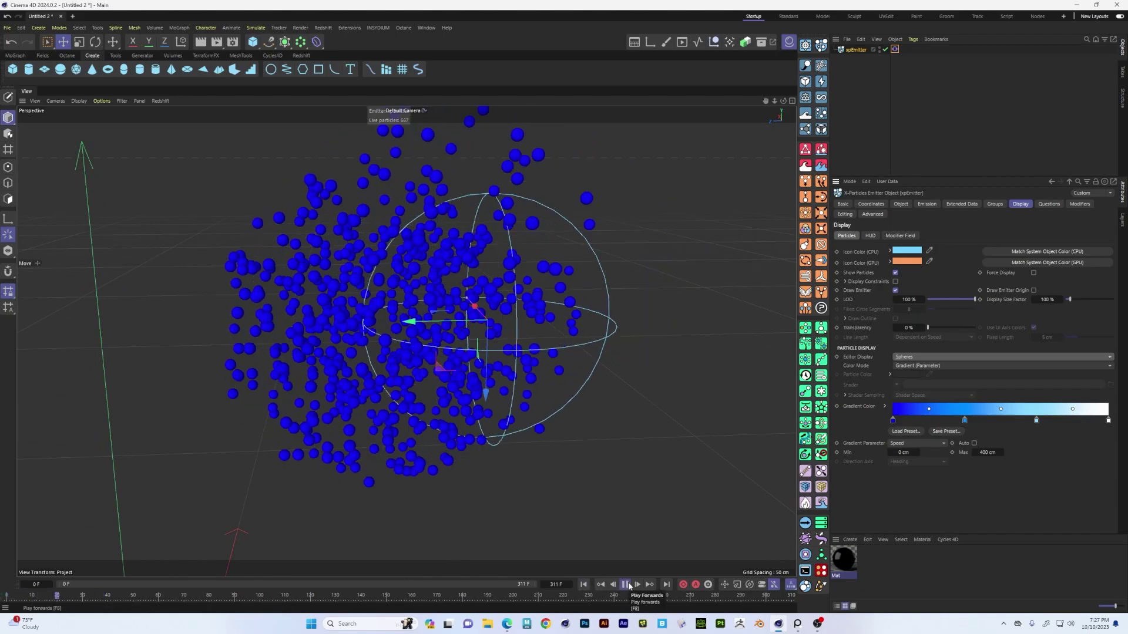
{"action": "left_click", "coordinate": [627, 585]}
{"action": "left_click_drag", "start_coordinate": [570, 282], "coordinate": [519, 326], "text": "alt"}
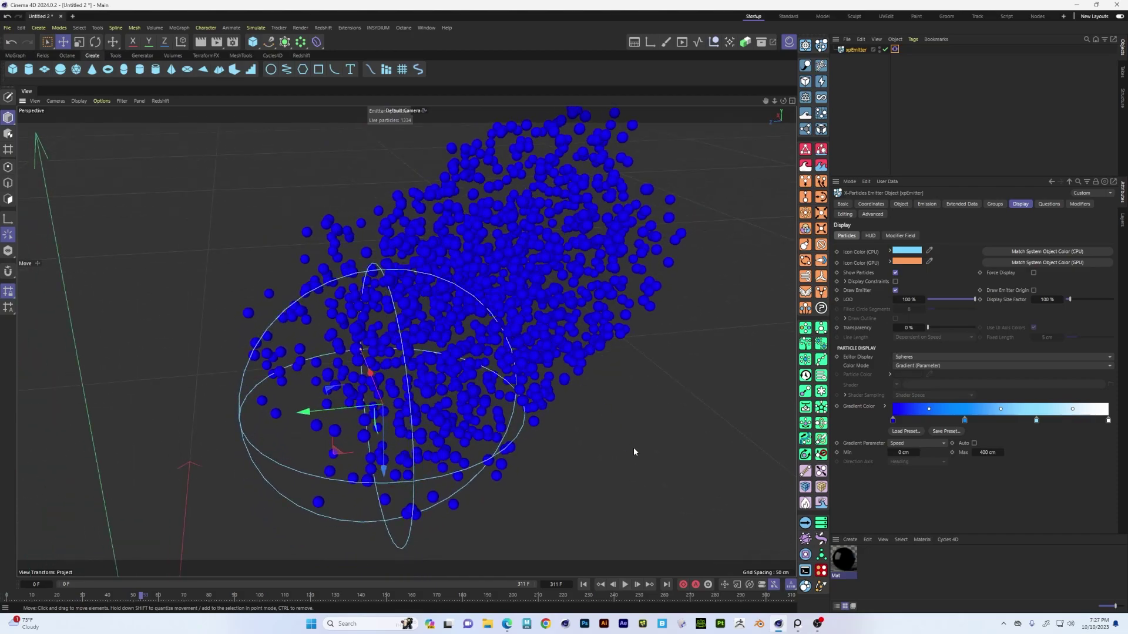
{"action": "mouse_move", "coordinate": [453, 295]}
{"action": "left_mouse_down", "text": "alt"}
{"action": "mouse_move", "coordinate": [463, 319]}
{"action": "mouse_move", "coordinate": [490, 300]}
{"action": "mouse_move", "coordinate": [469, 300]}
{"action": "left_mouse_up", "text": "alt"}
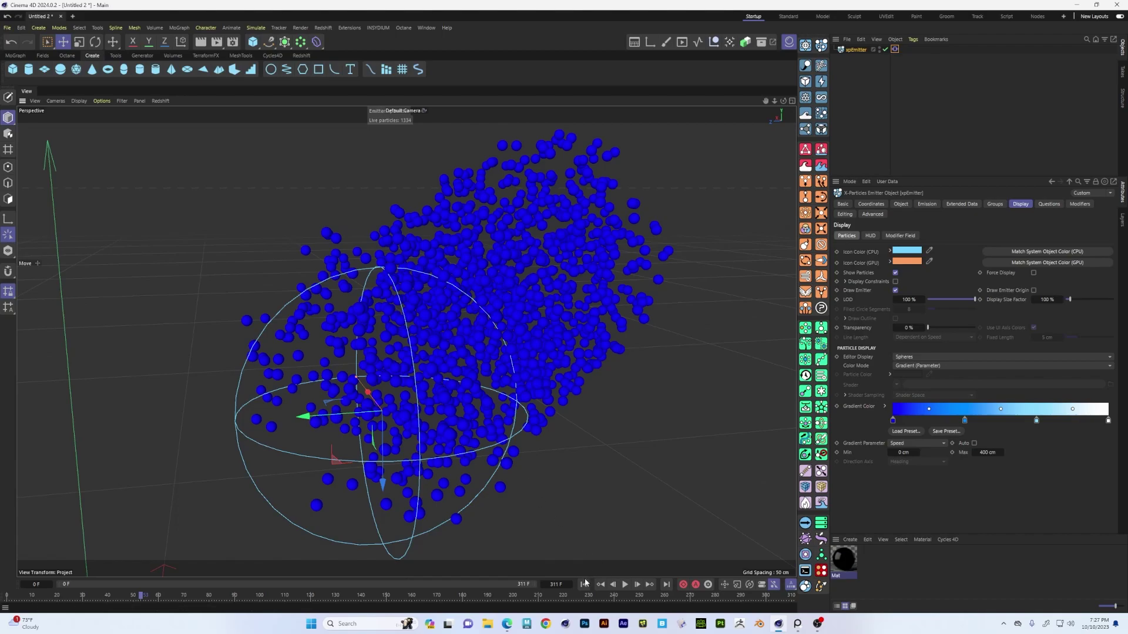
{"action": "key", "text": "shift+f"}
{"action": "key", "text": "ctrl+shift+z"}
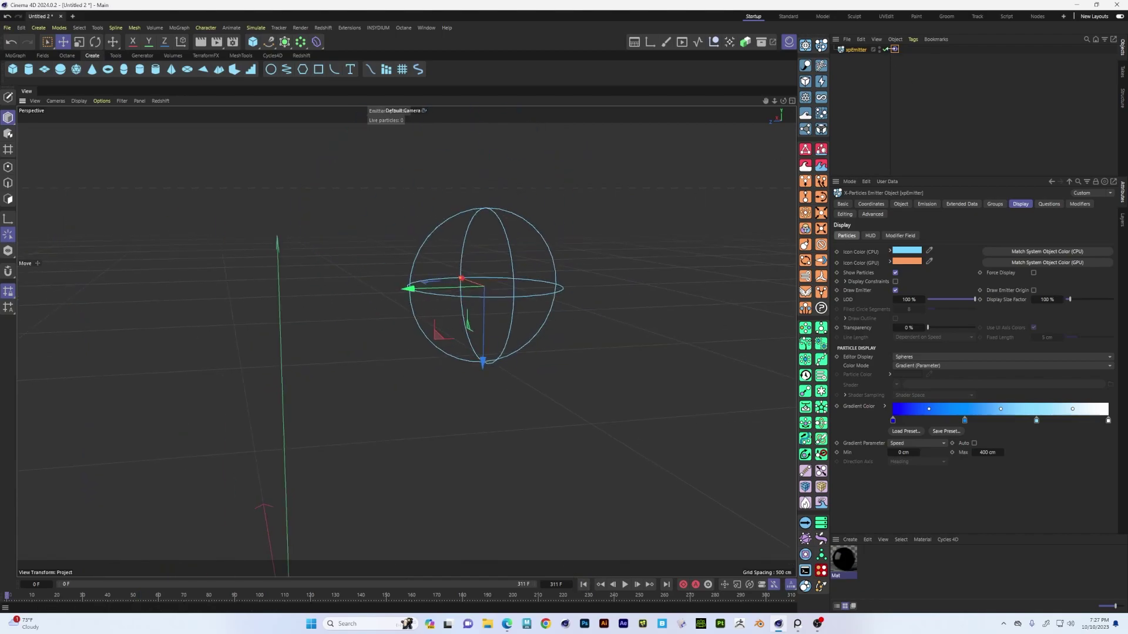
Step: Delete the tag on the xpEmitter and display the emitter's emission settings
{"action": "key", "text": "Delete"}
{"action": "left_click", "coordinate": [857, 50]}
{"action": "left_click", "coordinate": [926, 204]}
{"action": "key", "text": "ctrl+shift+z"}
Step: Examine the emission types available for the emitter, keeping Rate selected
{"action": "left_click", "coordinate": [934, 264]}
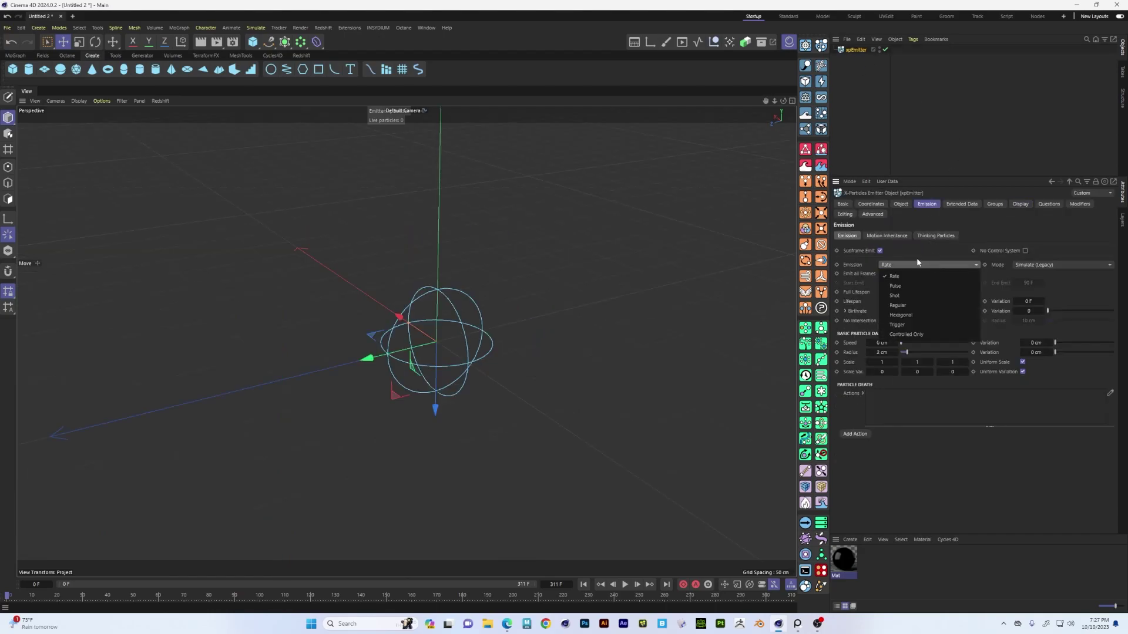
{"action": "left_click", "coordinate": [907, 261]}
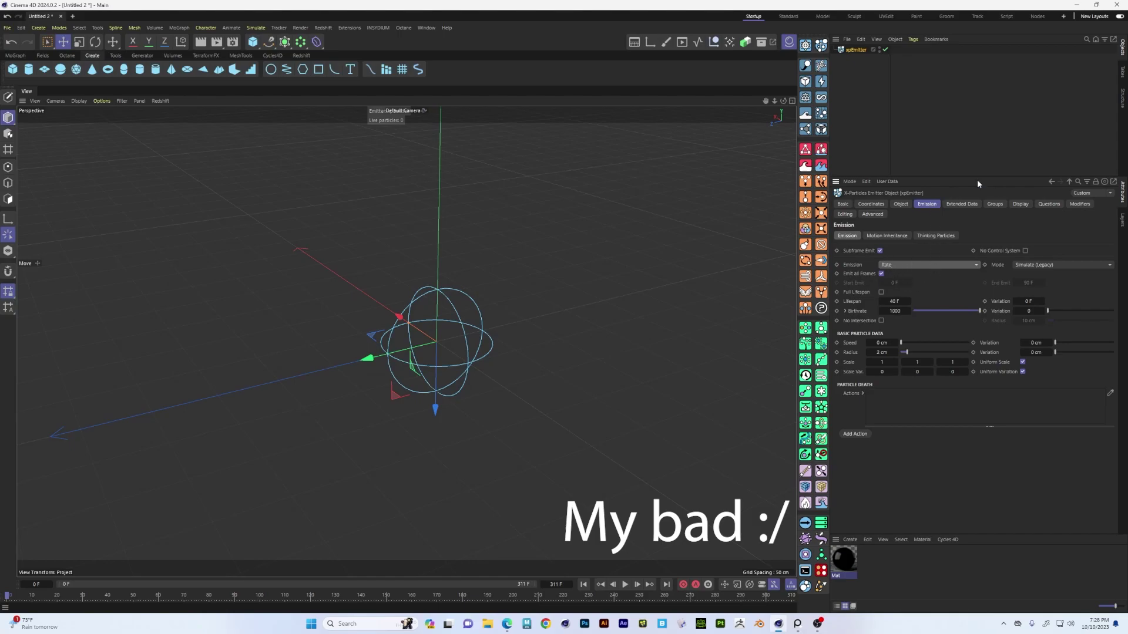
{"action": "left_click", "coordinate": [934, 265]}
{"action": "left_click", "coordinate": [922, 260]}
{"action": "left_click", "coordinate": [913, 264]}
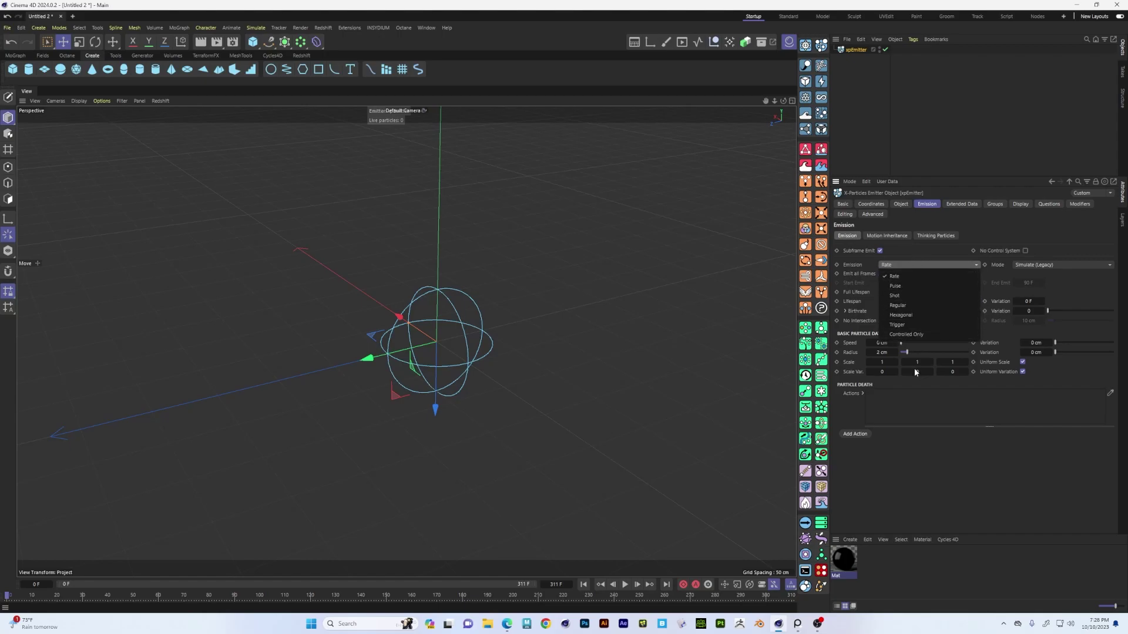
{"action": "left_click", "coordinate": [905, 264]}
Step: Set the emitter's particle speed to 215 cm and play the Rate emission, then return to the first frame
{"action": "left_click_drag", "start_coordinate": [473, 341], "coordinate": [458, 369], "text": "alt"}
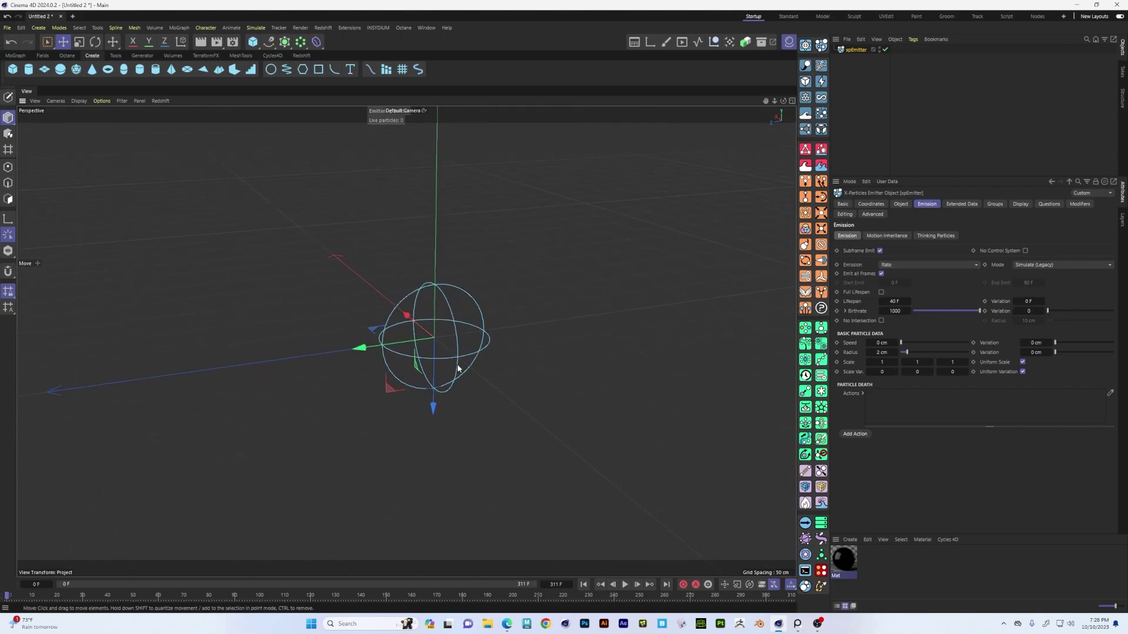
{"action": "left_click", "coordinate": [624, 584]}
{"action": "left_click", "coordinate": [599, 584]}
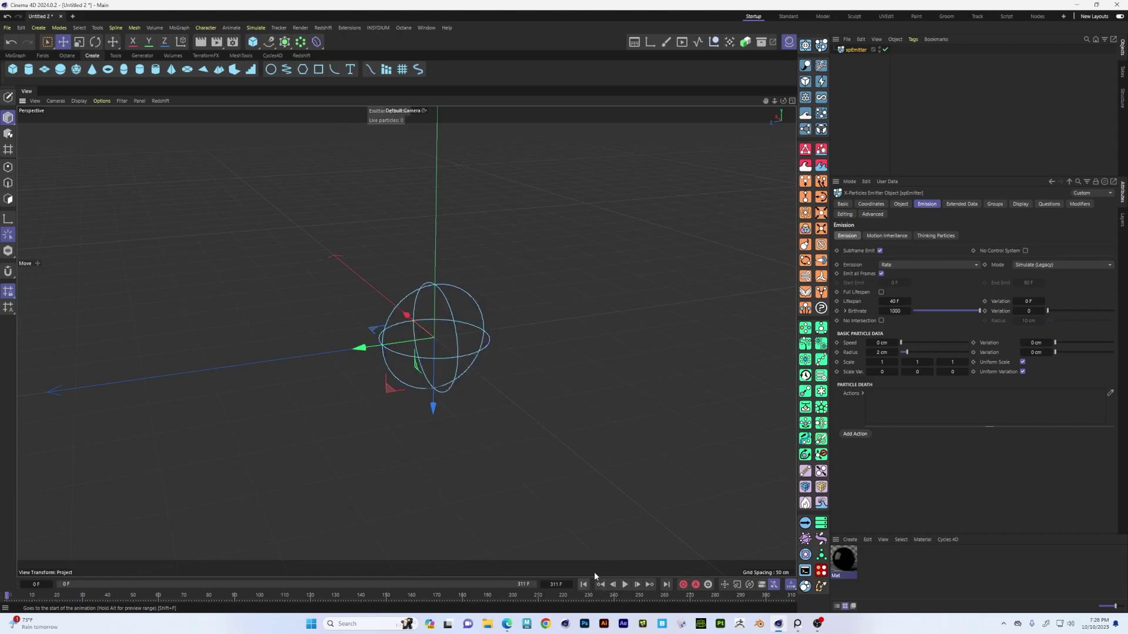
{"action": "left_click_drag", "start_coordinate": [911, 344], "coordinate": [914, 347]}
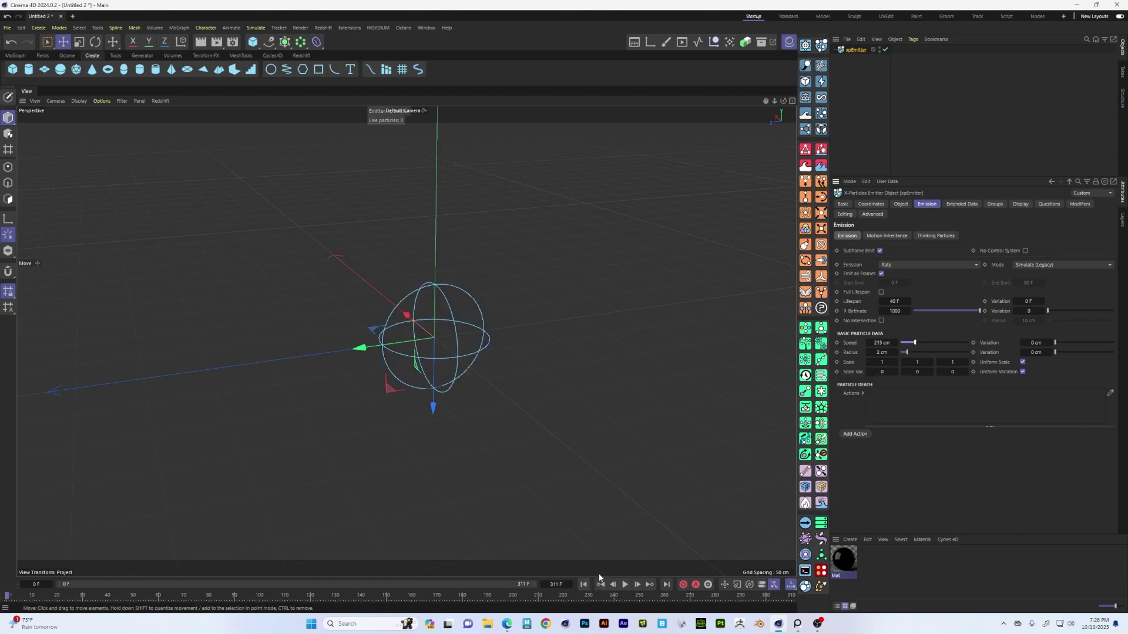
{"action": "left_click", "coordinate": [625, 585]}
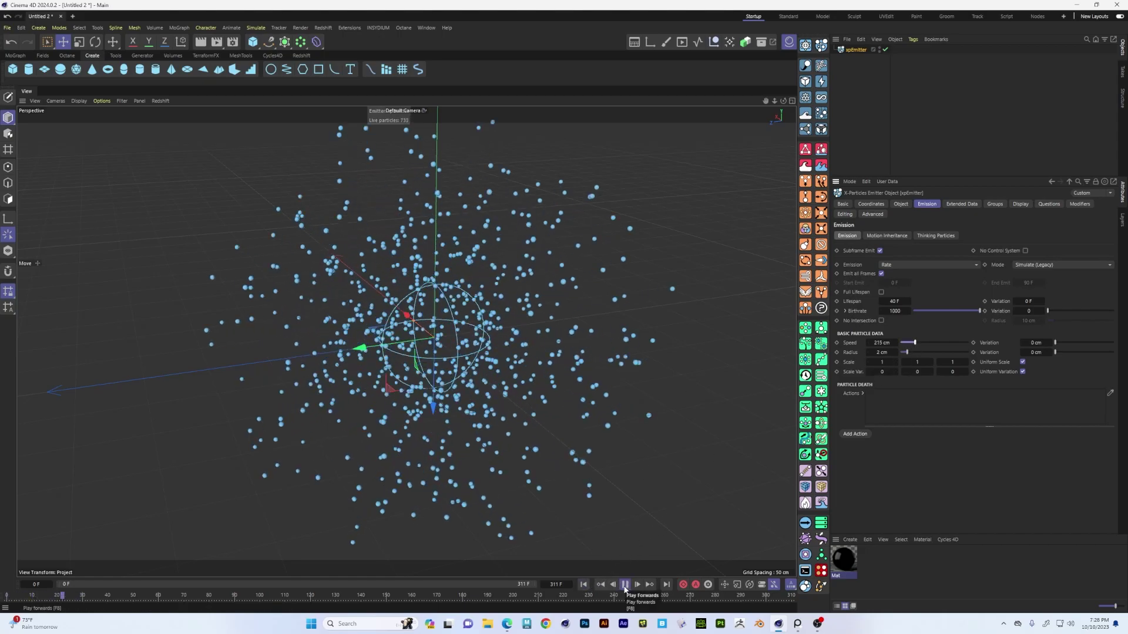
{"action": "left_click", "coordinate": [625, 587]}
{"action": "left_click", "coordinate": [585, 585]}
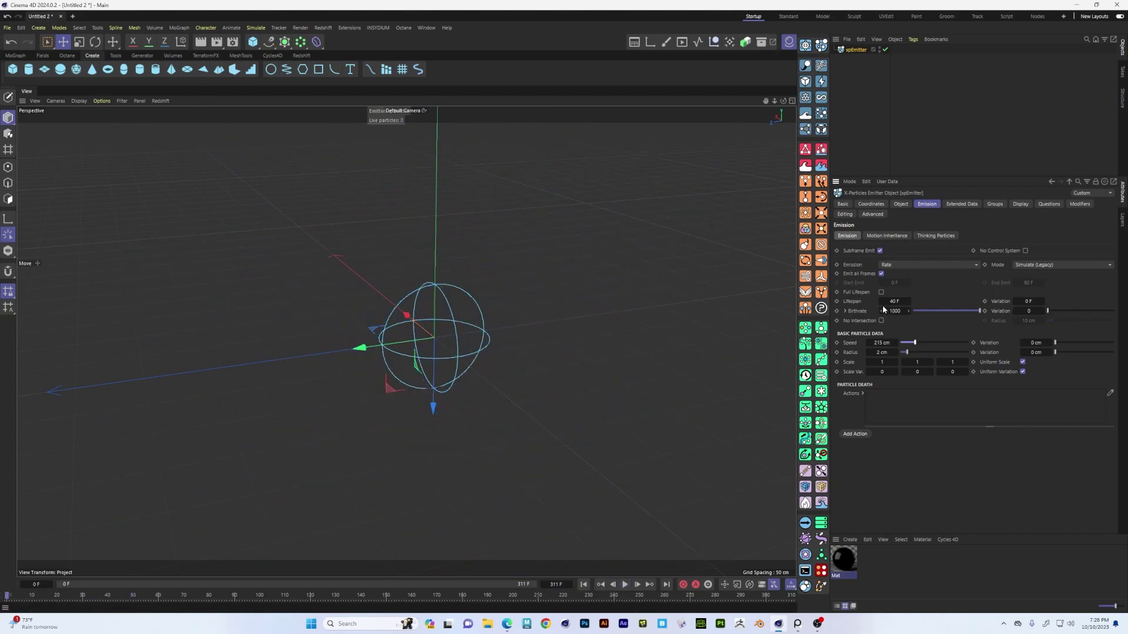
Step: Set the emission type to Pulse with a length of 5 F and play the animation to preview it
{"action": "left_click", "coordinate": [935, 266]}
{"action": "left_click", "coordinate": [918, 287]}
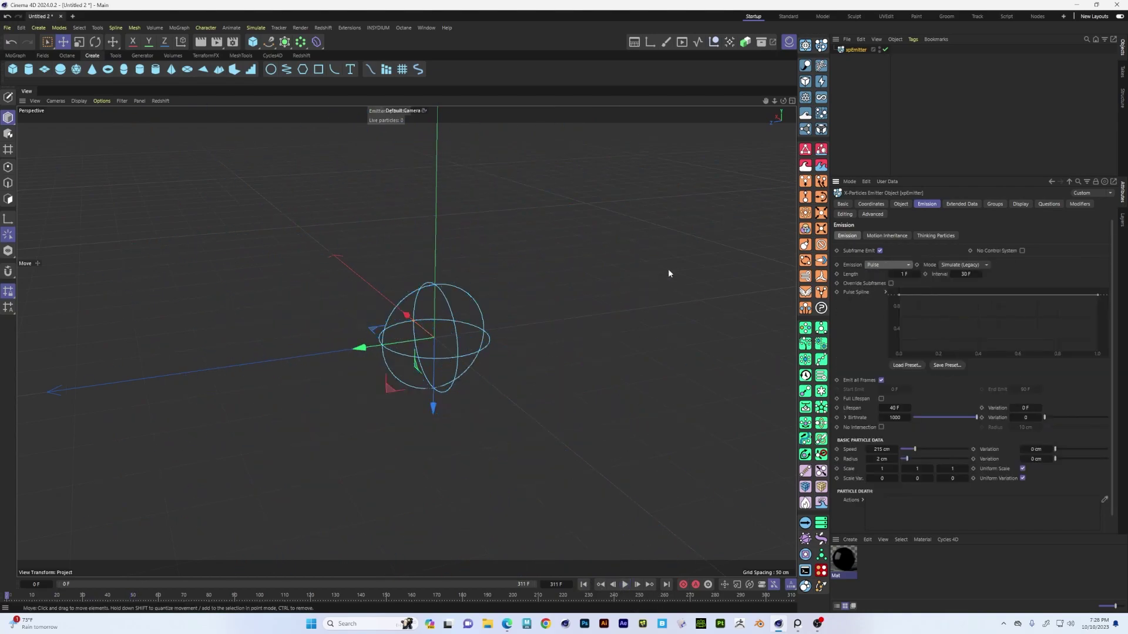
{"action": "left_click", "coordinate": [918, 275]}
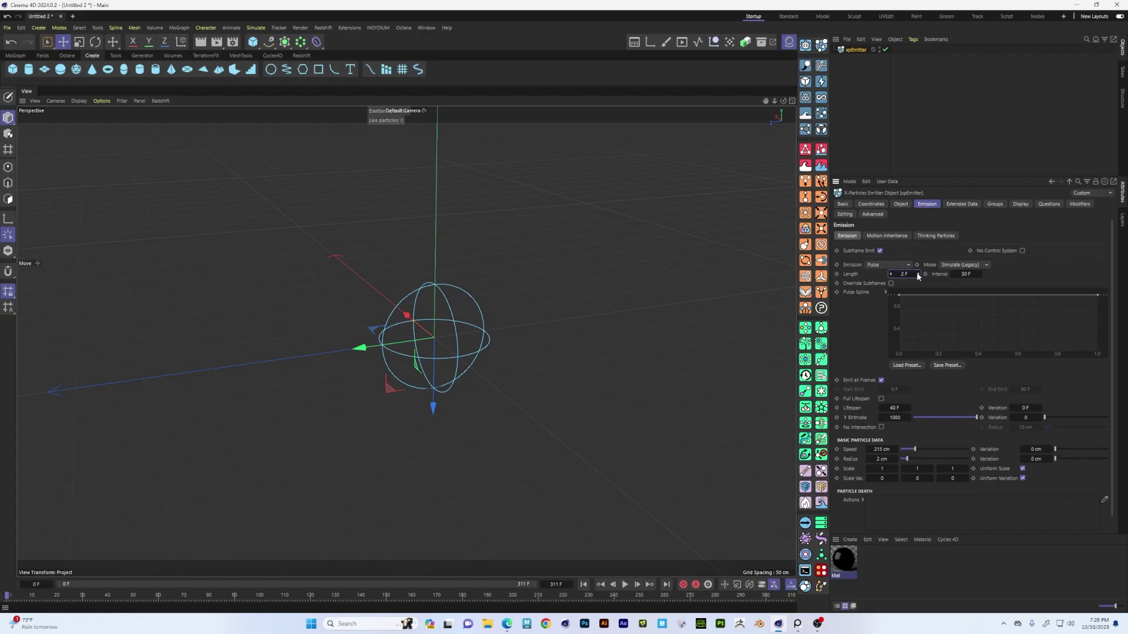
{"action": "left_click", "coordinate": [624, 585]}
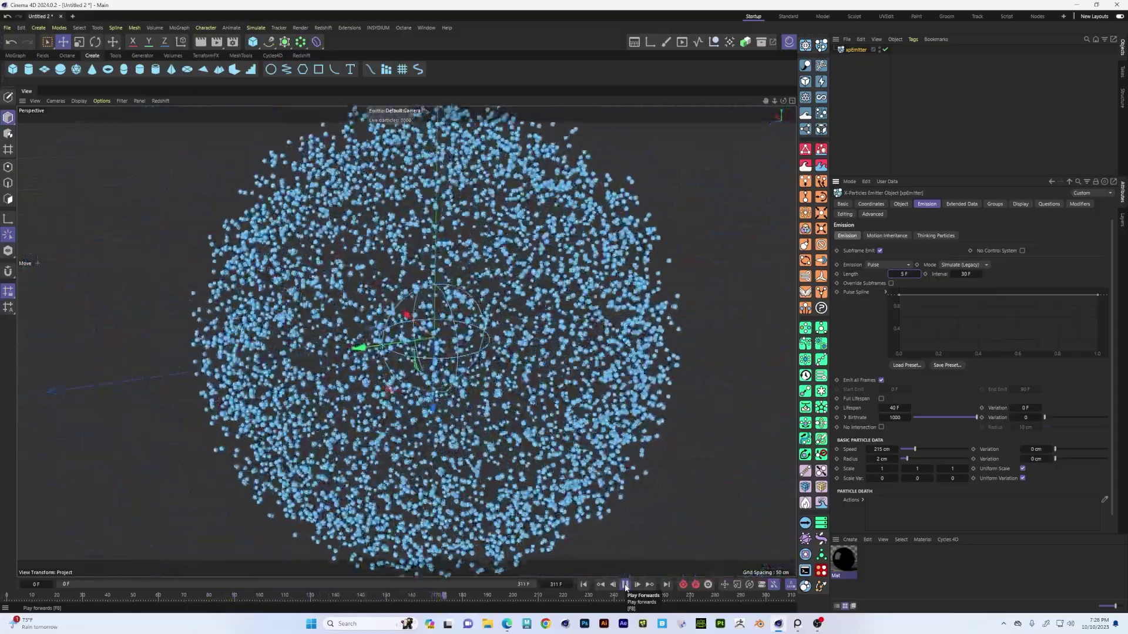
{"action": "left_click", "coordinate": [625, 585]}
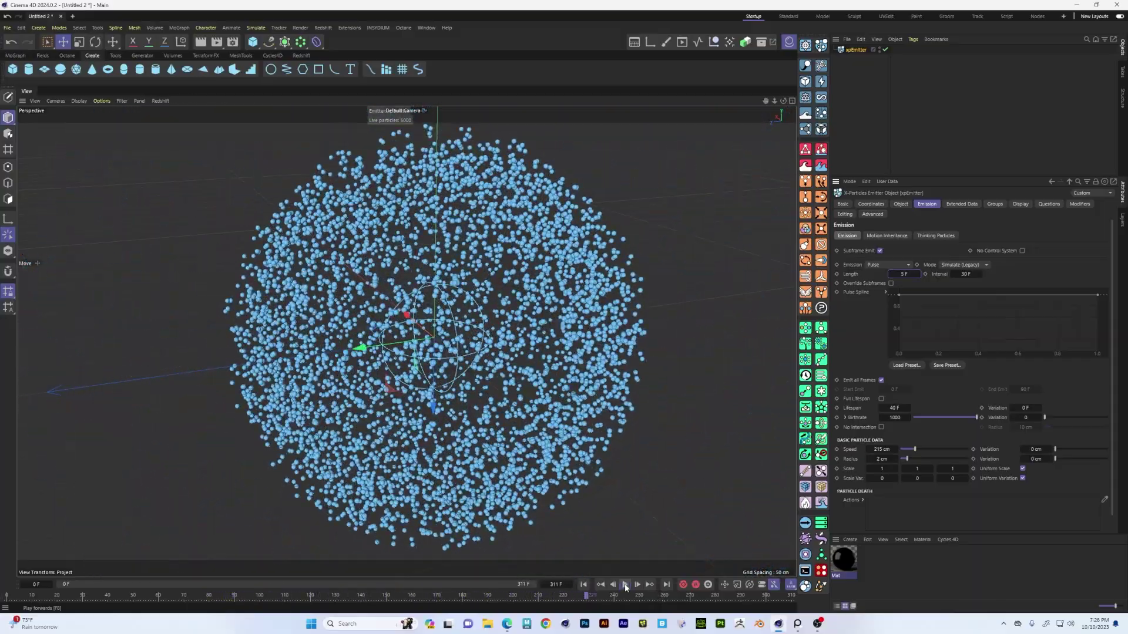
Step: Set the emission type to Shot and preview the single burst from the first frame
{"action": "left_click", "coordinate": [904, 265]}
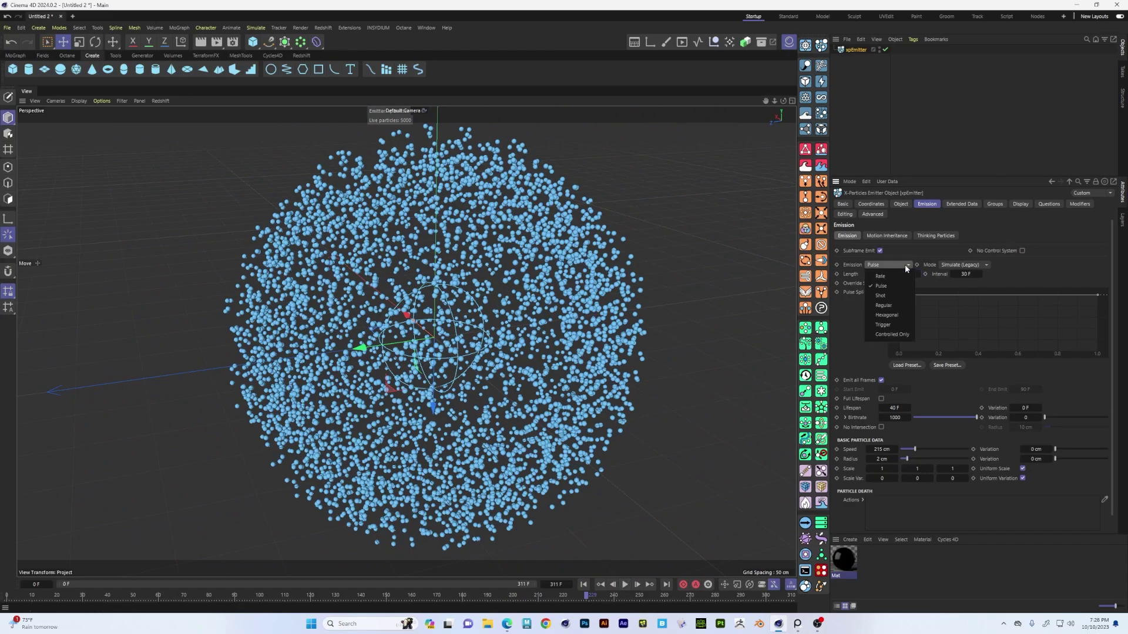
{"action": "left_click", "coordinate": [897, 295]}
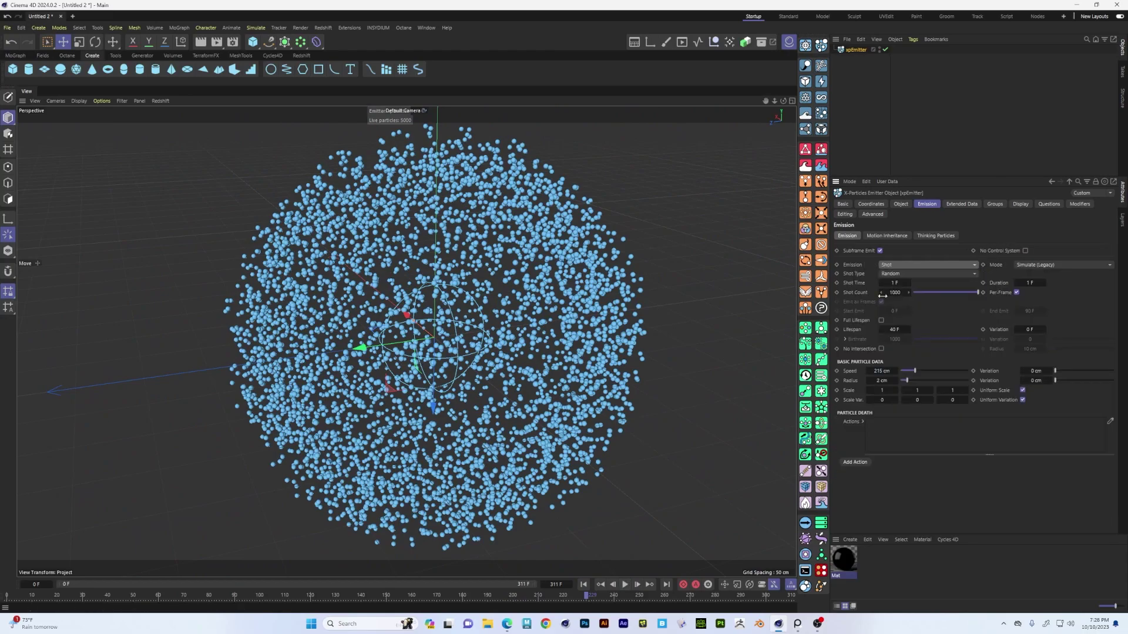
{"action": "left_click", "coordinate": [583, 585]}
{"action": "left_click", "coordinate": [626, 585]}
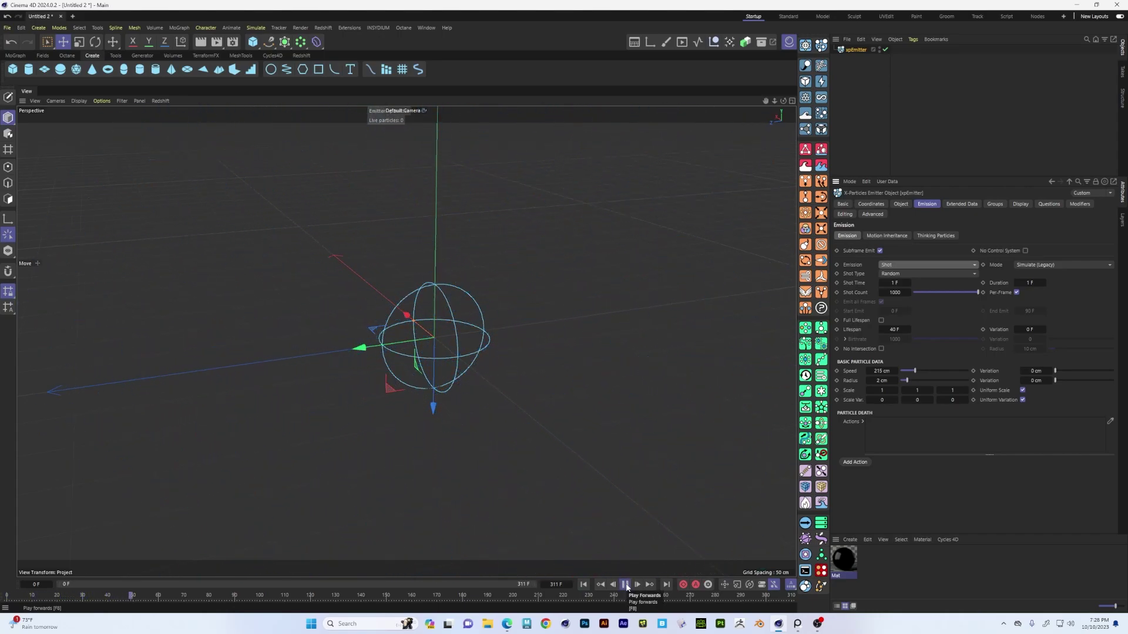
{"action": "left_click", "coordinate": [626, 585]}
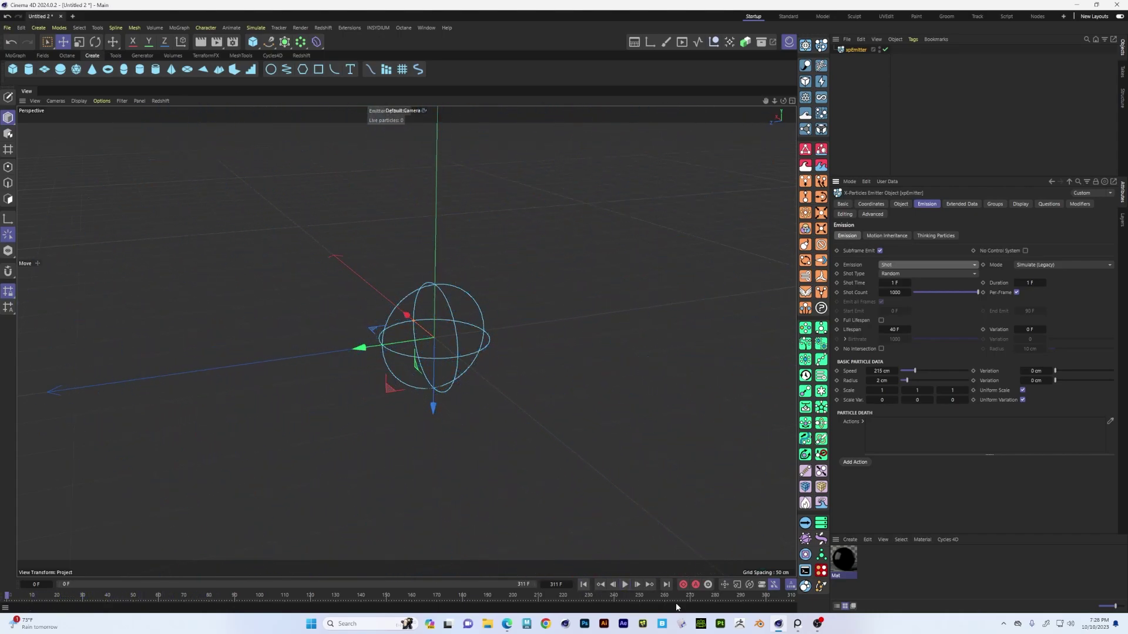
{"action": "left_click", "coordinate": [627, 584]}
{"action": "left_click", "coordinate": [627, 584]}
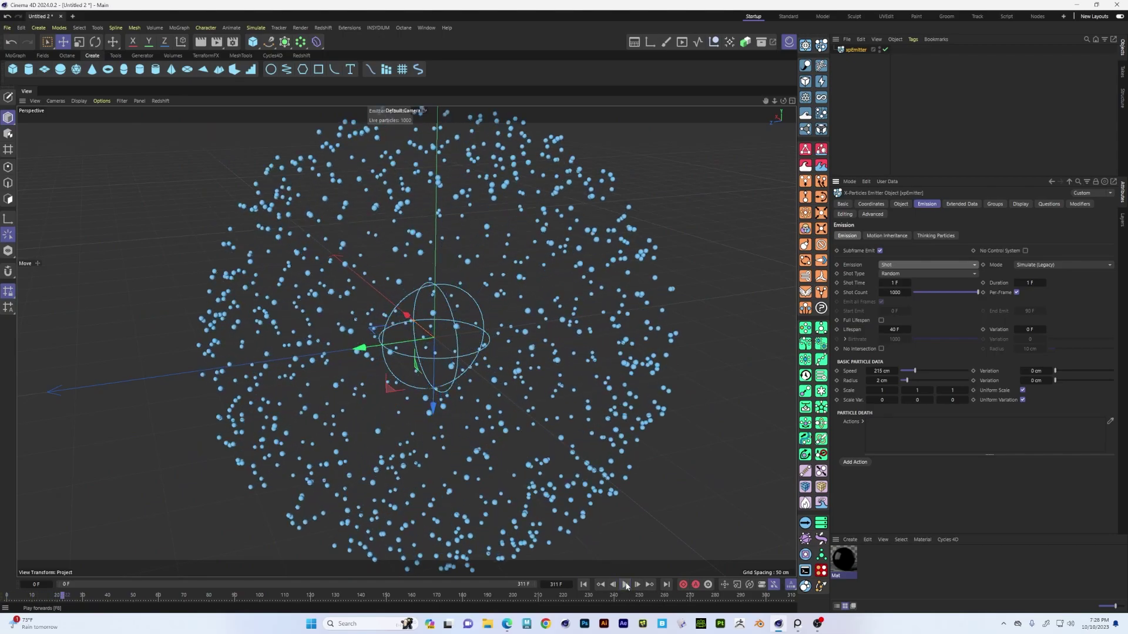
{"action": "left_click", "coordinate": [585, 584]}
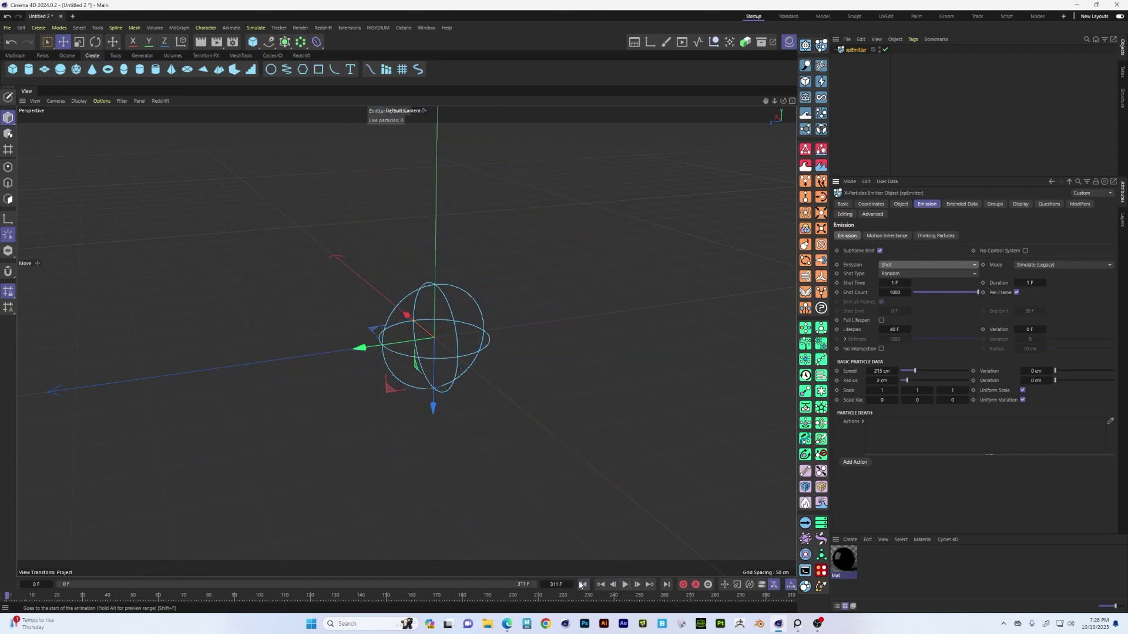
Step: Set the emission type to Regular with a particle speed of 0 cm and inspect the particle grid filling the sphere
{"action": "left_click", "coordinate": [934, 265]}
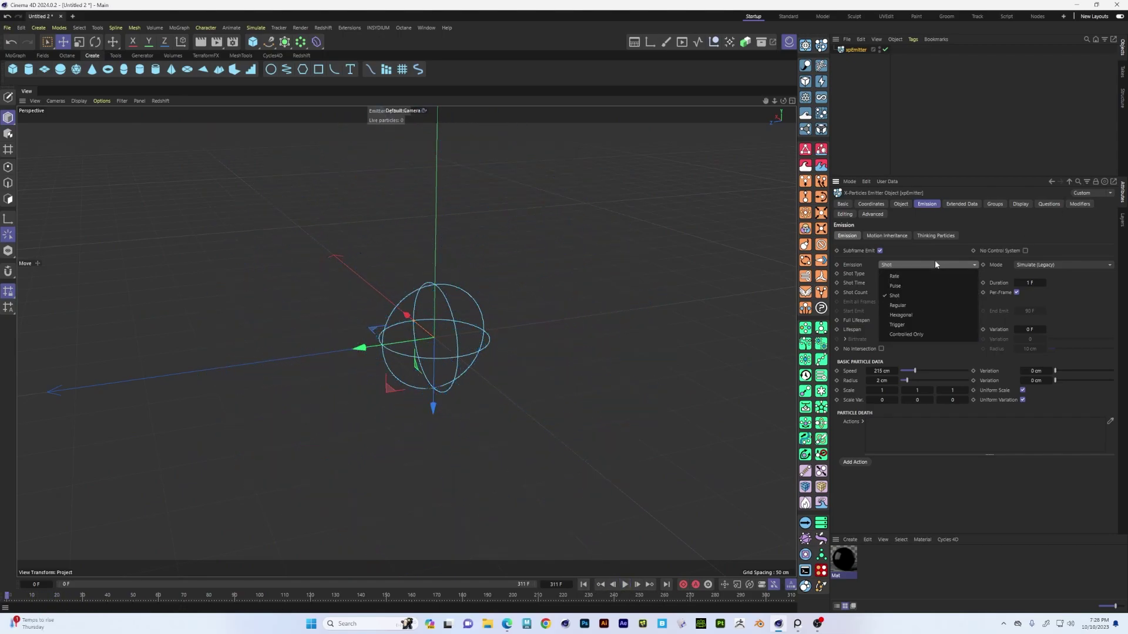
{"action": "left_click", "coordinate": [917, 306]}
{"action": "left_click_drag", "start_coordinate": [436, 336], "coordinate": [436, 341], "text": "alt"}
{"action": "right_click_drag", "start_coordinate": [438, 330], "coordinate": [491, 325], "text": "alt"}
{"action": "left_click_drag", "start_coordinate": [489, 324], "coordinate": [501, 336], "text": "alt"}
{"action": "middle_click_drag", "start_coordinate": [423, 308], "coordinate": [531, 292], "text": "alt"}
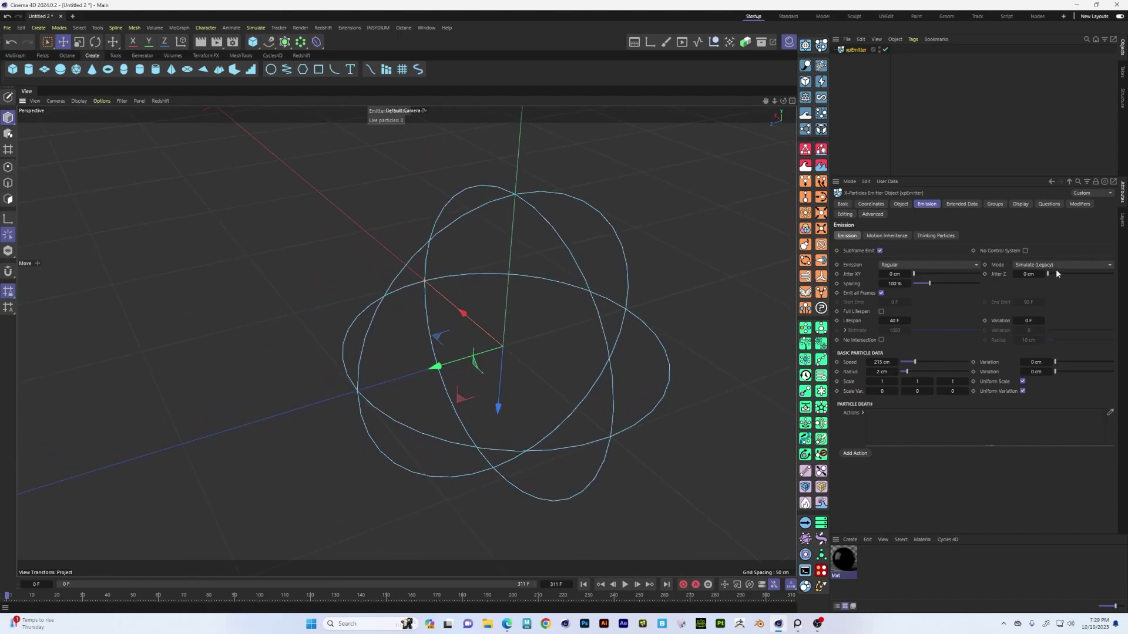
{"action": "left_click_drag", "start_coordinate": [915, 362], "coordinate": [900, 362]}
{"action": "left_click_drag", "start_coordinate": [601, 361], "coordinate": [476, 234], "text": "alt"}
{"action": "left_click_drag", "start_coordinate": [541, 260], "coordinate": [500, 350], "text": "alt"}
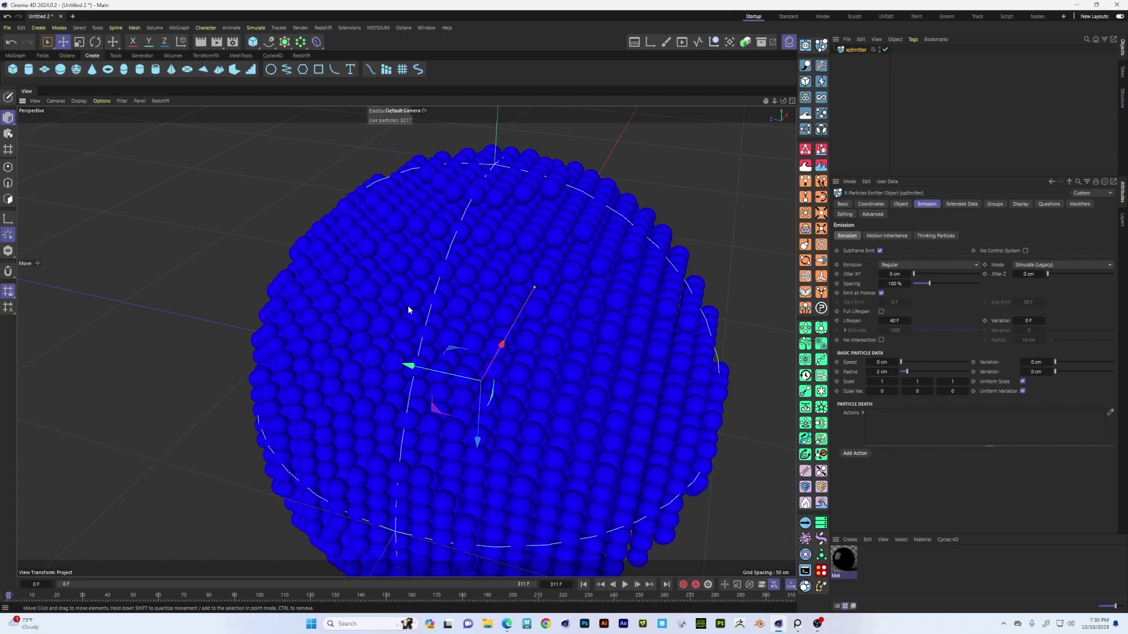
{"action": "right_click_drag", "start_coordinate": [517, 403], "coordinate": [402, 317], "text": "alt"}
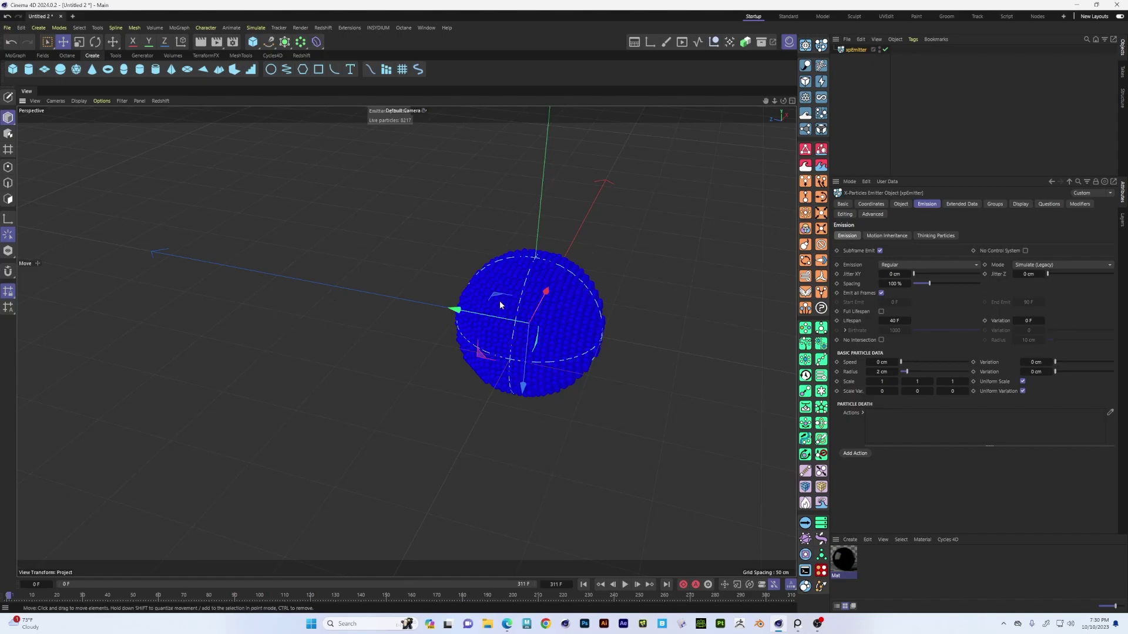
{"action": "right_click_drag", "start_coordinate": [549, 316], "coordinate": [578, 323], "text": "alt"}
{"action": "middle_click_drag", "start_coordinate": [578, 322], "coordinate": [513, 296], "text": "alt"}
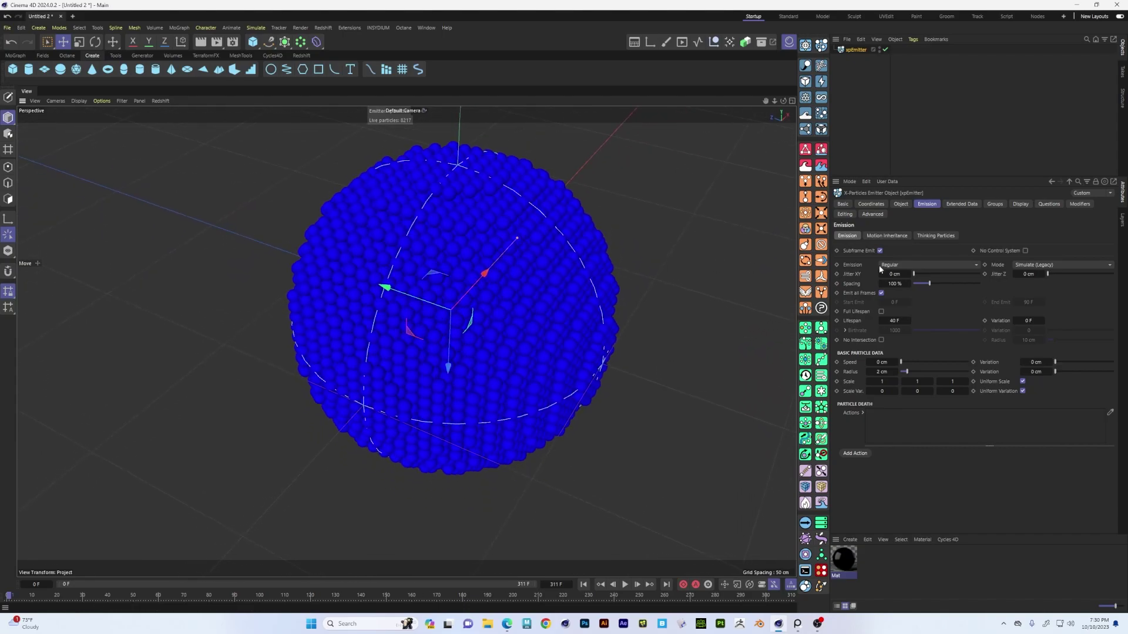
Step: Set the emission type to Hexagonal and reset the animation to the first frame
{"action": "left_click", "coordinate": [910, 266]}
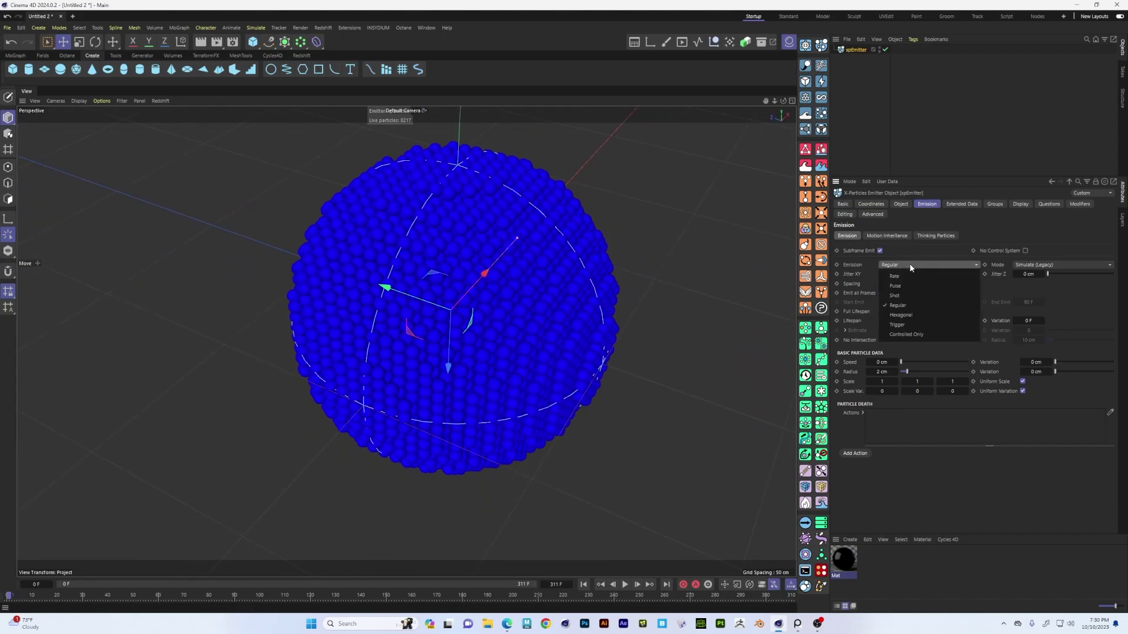
{"action": "left_click", "coordinate": [915, 316]}
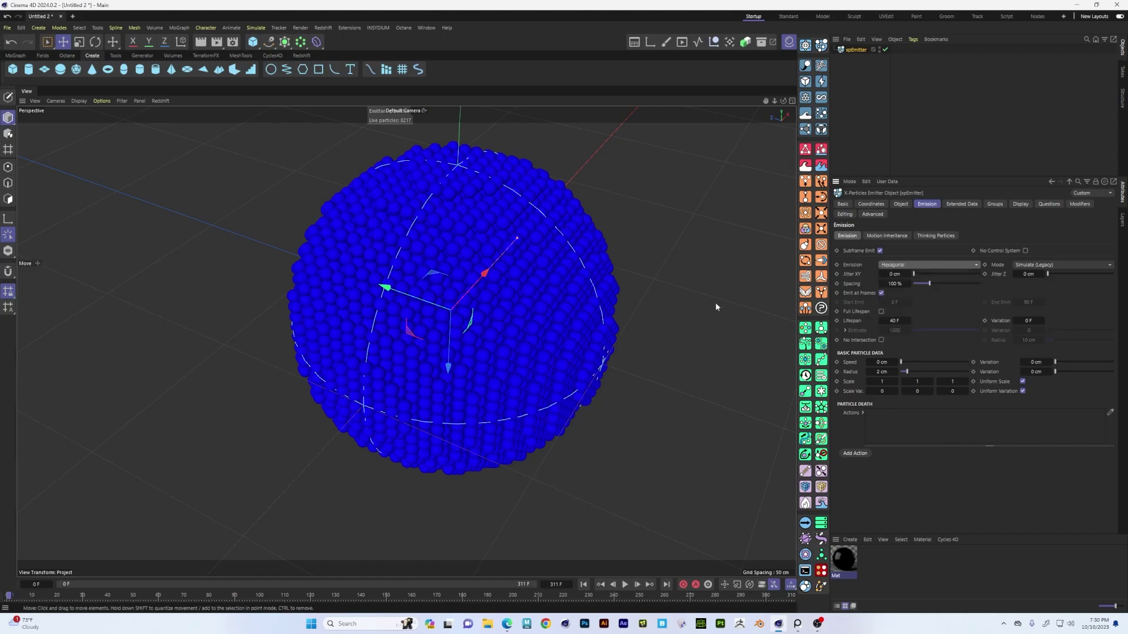
{"action": "scroll", "coordinate": [524, 303], "scroll_direction": "up", "scroll_amount": 5}
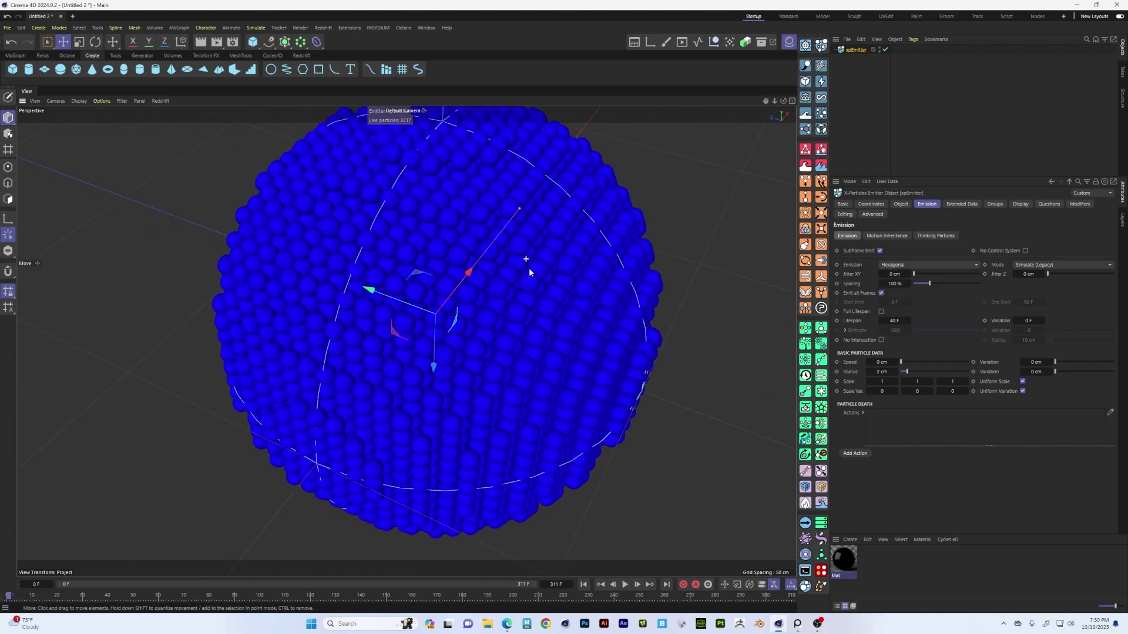
{"action": "left_click", "coordinate": [584, 584]}
Step: Examine the hexagonal particle packing of the spherical emitter up close and from several angles
{"action": "left_click_drag", "start_coordinate": [443, 354], "coordinate": [421, 299], "text": "alt"}
{"action": "scroll", "coordinate": [450, 276], "scroll_direction": "up", "scroll_amount": 5}
{"action": "left_click_drag", "start_coordinate": [478, 262], "coordinate": [344, 360], "text": "alt"}
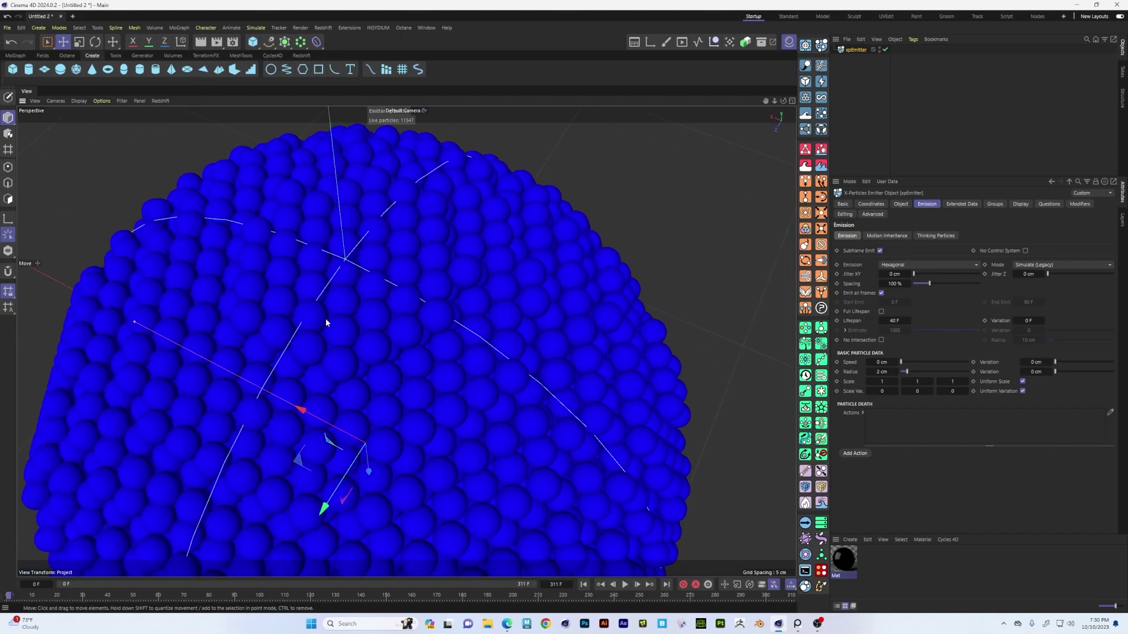
{"action": "scroll", "coordinate": [403, 315], "scroll_direction": "down", "scroll_amount": 10}
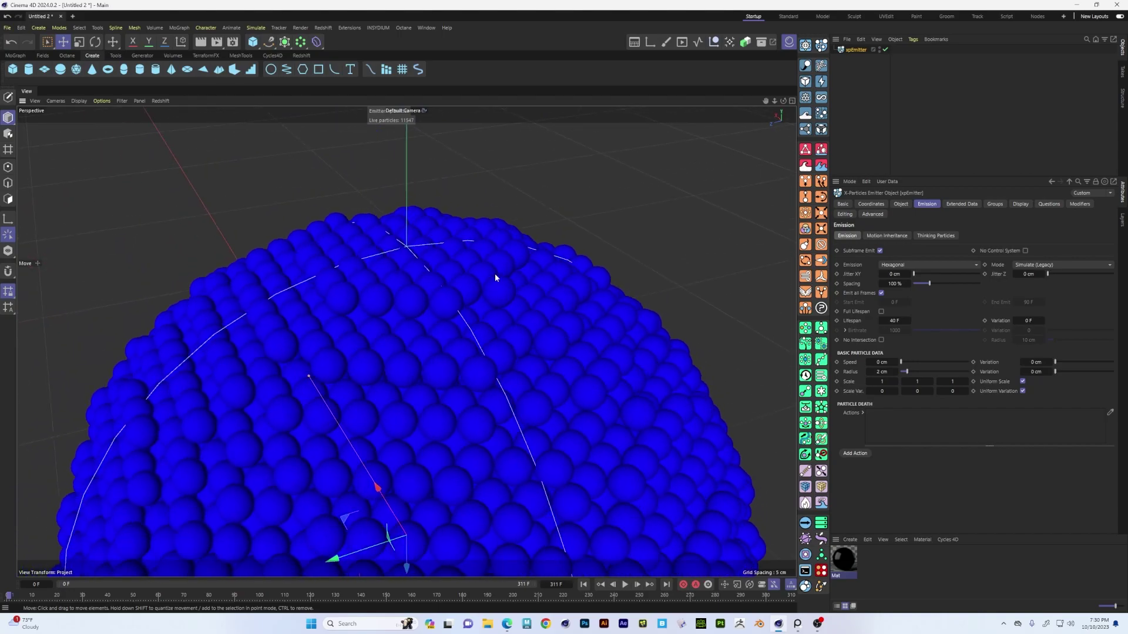
{"action": "left_click_drag", "start_coordinate": [483, 336], "coordinate": [587, 285], "text": "alt"}
{"action": "scroll", "coordinate": [447, 296], "scroll_direction": "up", "scroll_amount": 5}
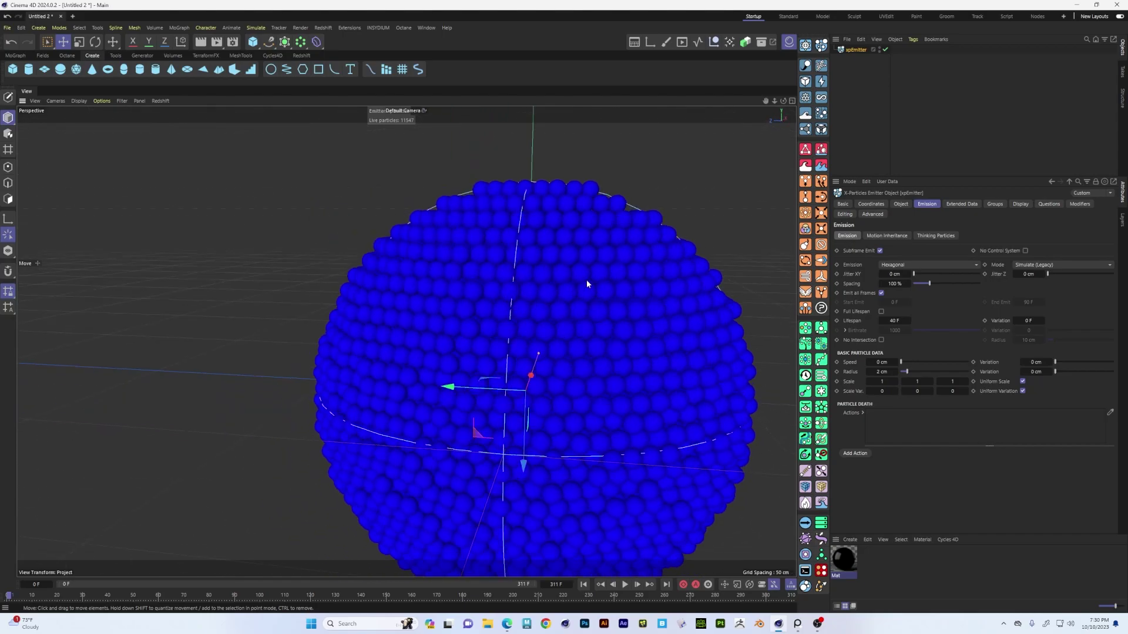
{"action": "left_click_drag", "start_coordinate": [559, 245], "coordinate": [474, 262], "text": "alt"}
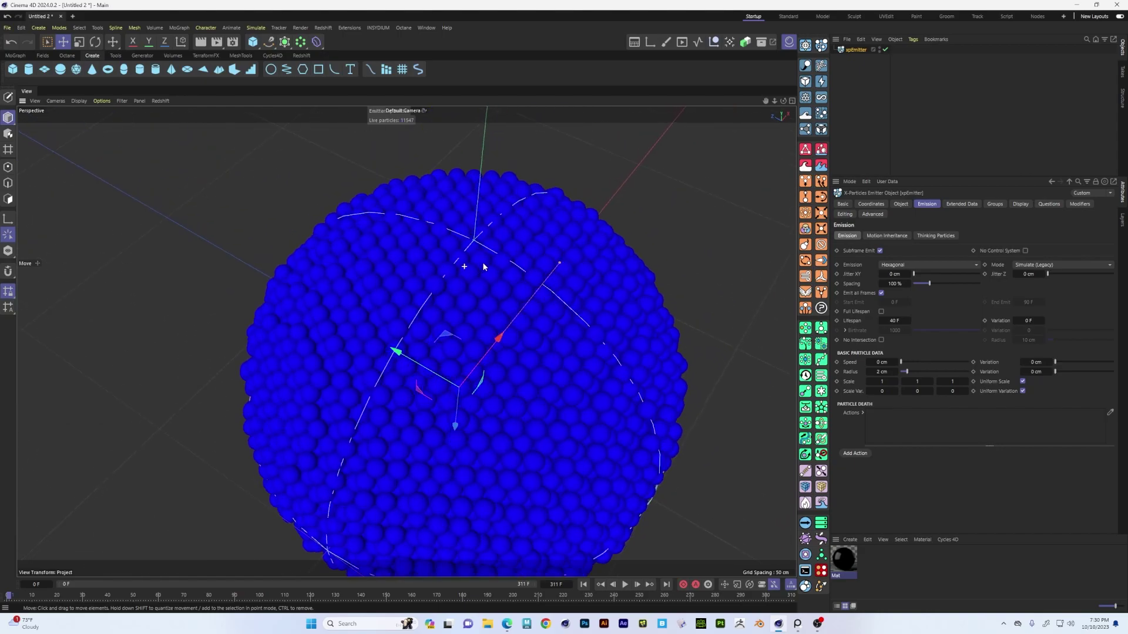
{"action": "scroll", "coordinate": [501, 291], "scroll_direction": "up", "scroll_amount": 5}
{"action": "scroll", "coordinate": [498, 267], "scroll_direction": "down", "scroll_amount": 5}
{"action": "scroll", "coordinate": [495, 302], "scroll_direction": "up", "scroll_amount": 5}
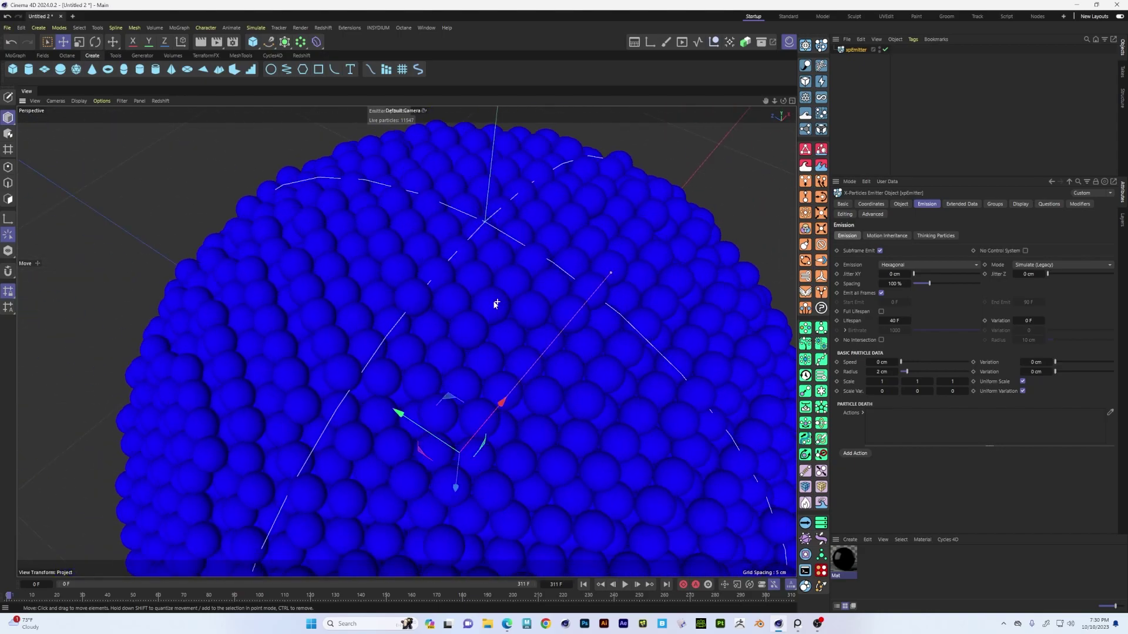
{"action": "scroll", "coordinate": [483, 315], "scroll_direction": "down", "scroll_amount": 5}
{"action": "left_click_drag", "start_coordinate": [487, 308], "coordinate": [538, 288], "text": "alt"}
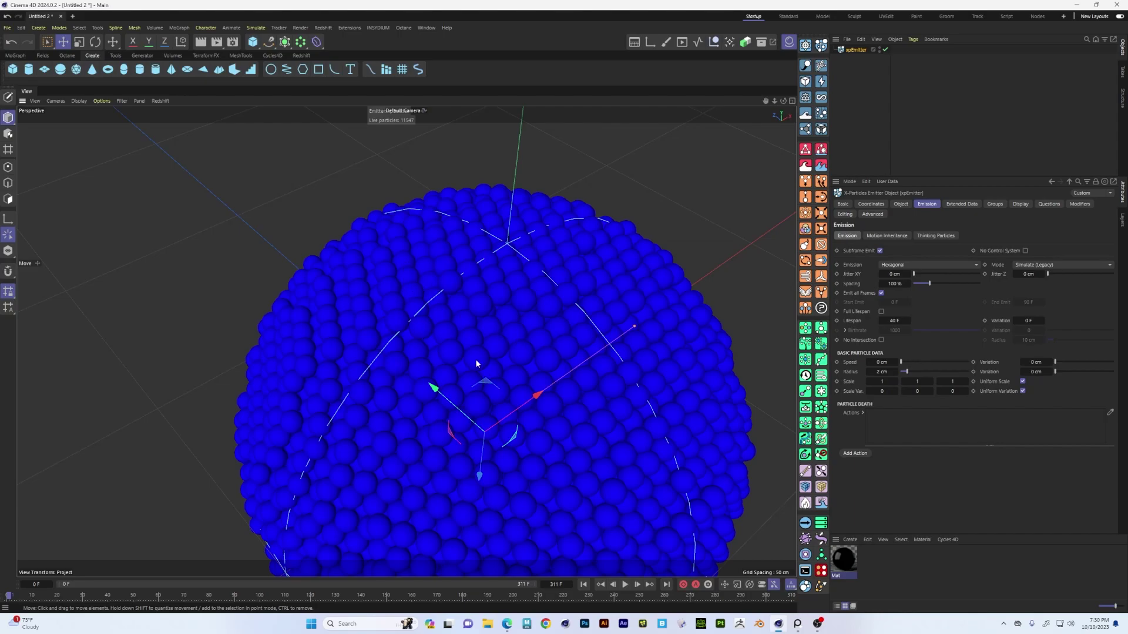
{"action": "left_click_drag", "start_coordinate": [476, 364], "coordinate": [472, 345], "text": "alt"}
{"action": "left_click_drag", "start_coordinate": [481, 392], "coordinate": [450, 311], "text": "alt"}
{"action": "scroll", "coordinate": [434, 330], "scroll_direction": "down", "scroll_amount": 5}
Step: Set the emitter's emission type back to Rate
{"action": "left_click", "coordinate": [963, 265]}
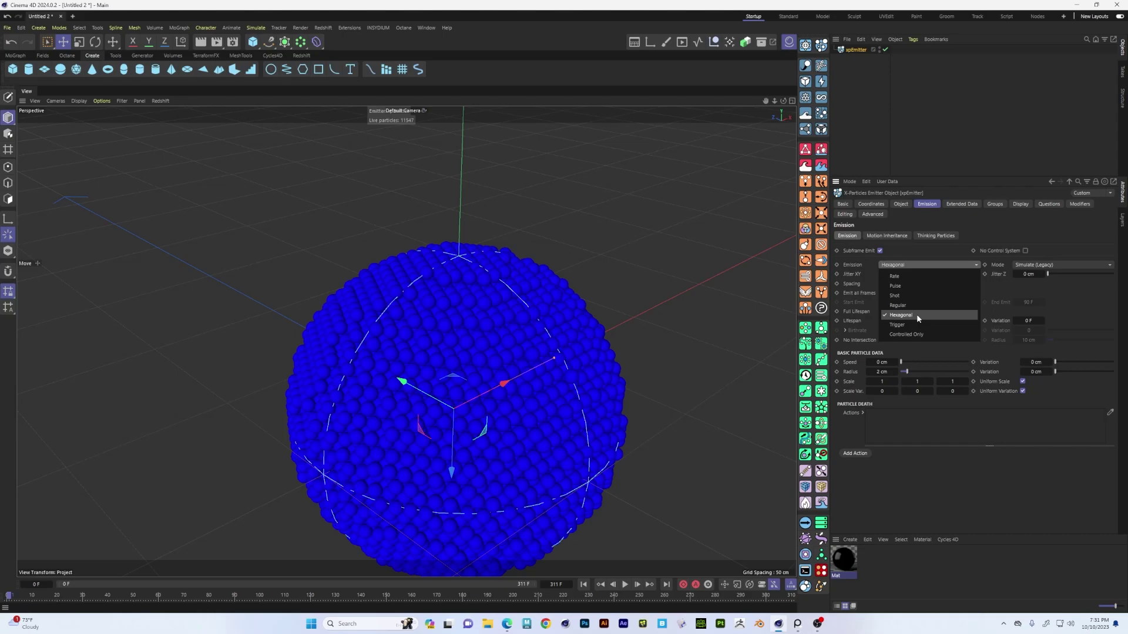
{"action": "left_click", "coordinate": [914, 266]}
{"action": "left_click", "coordinate": [913, 265]}
{"action": "left_click", "coordinate": [915, 275]}
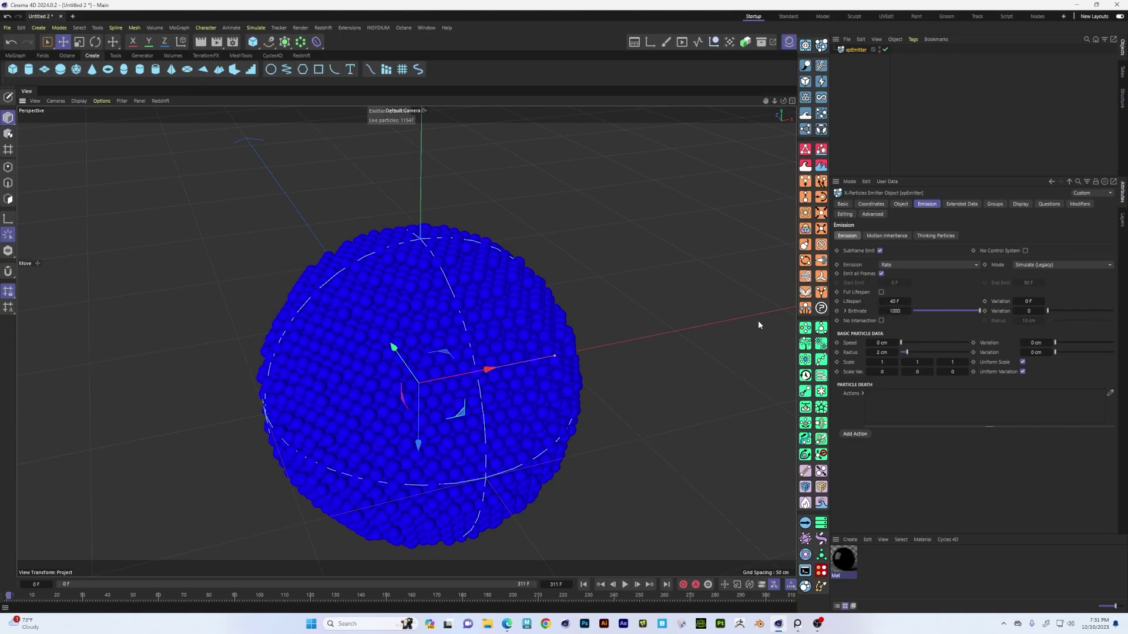
{"action": "scroll", "coordinate": [569, 386], "scroll_direction": "down", "scroll_amount": 3}
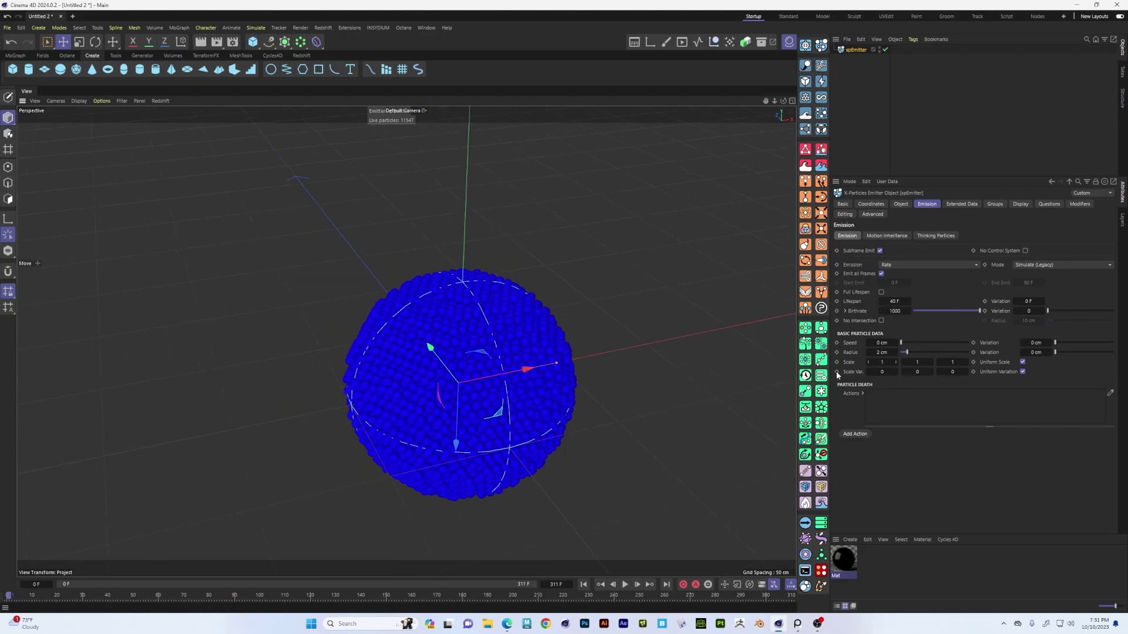
Step: Set the emitter's emission type to Shot and play the animation briefly from the first frame
{"action": "left_click", "coordinate": [583, 585]}
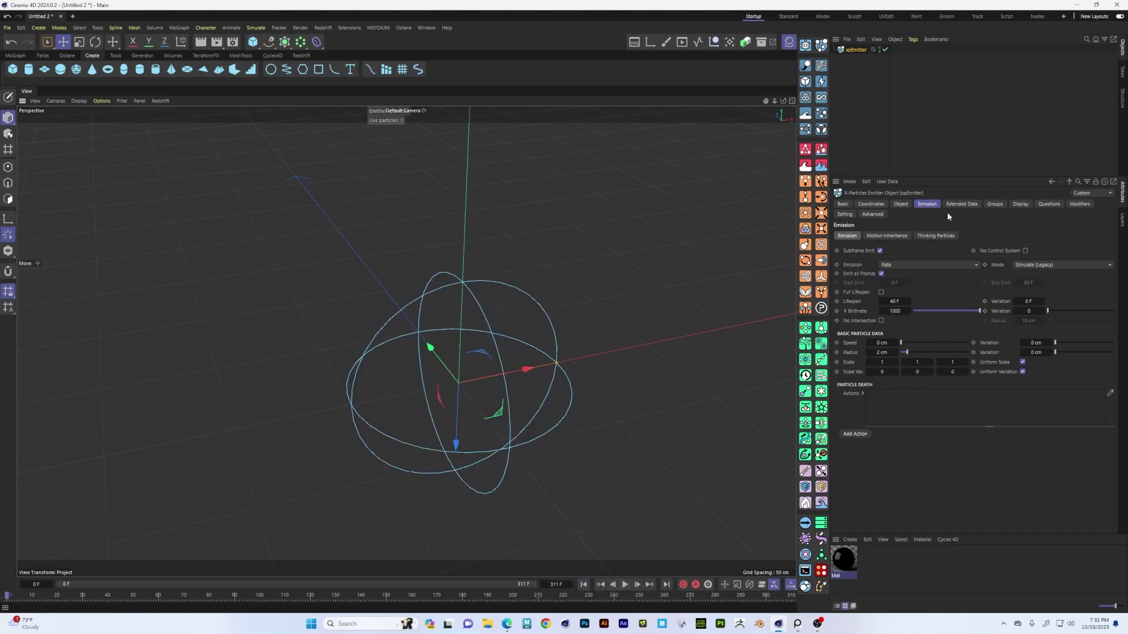
{"action": "left_click", "coordinate": [918, 265]}
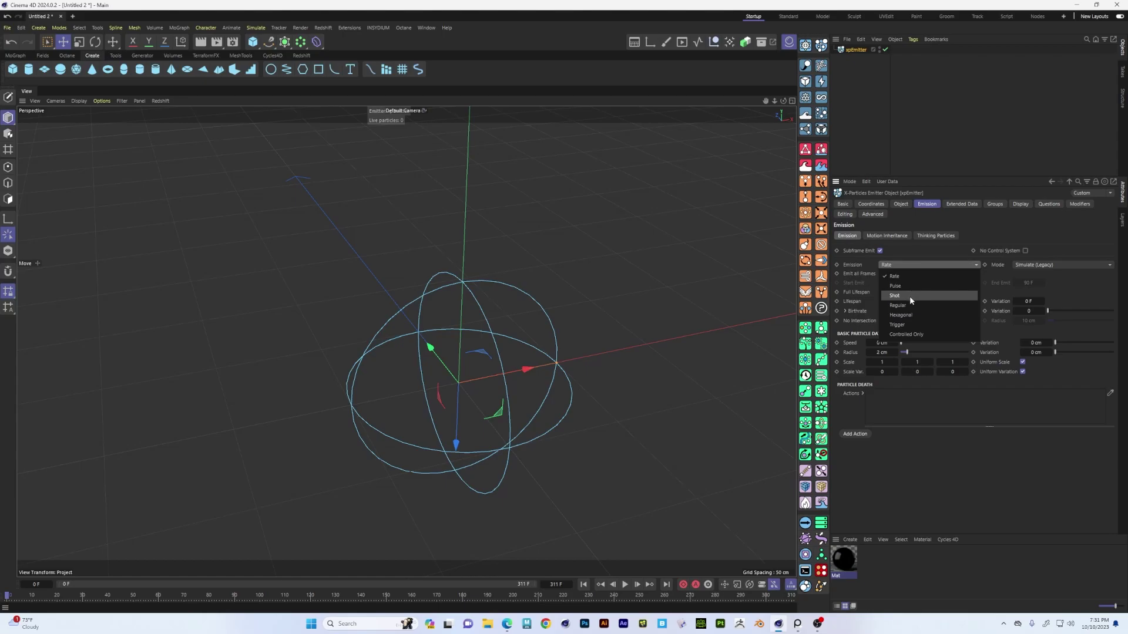
{"action": "left_click", "coordinate": [909, 295]}
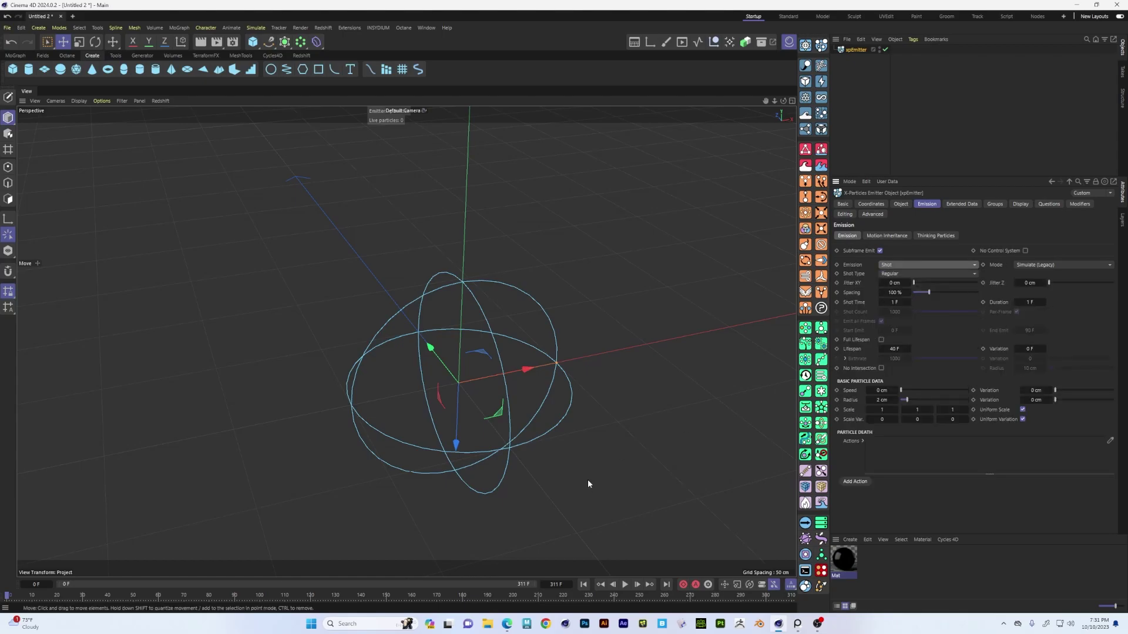
{"action": "left_click", "coordinate": [625, 585]}
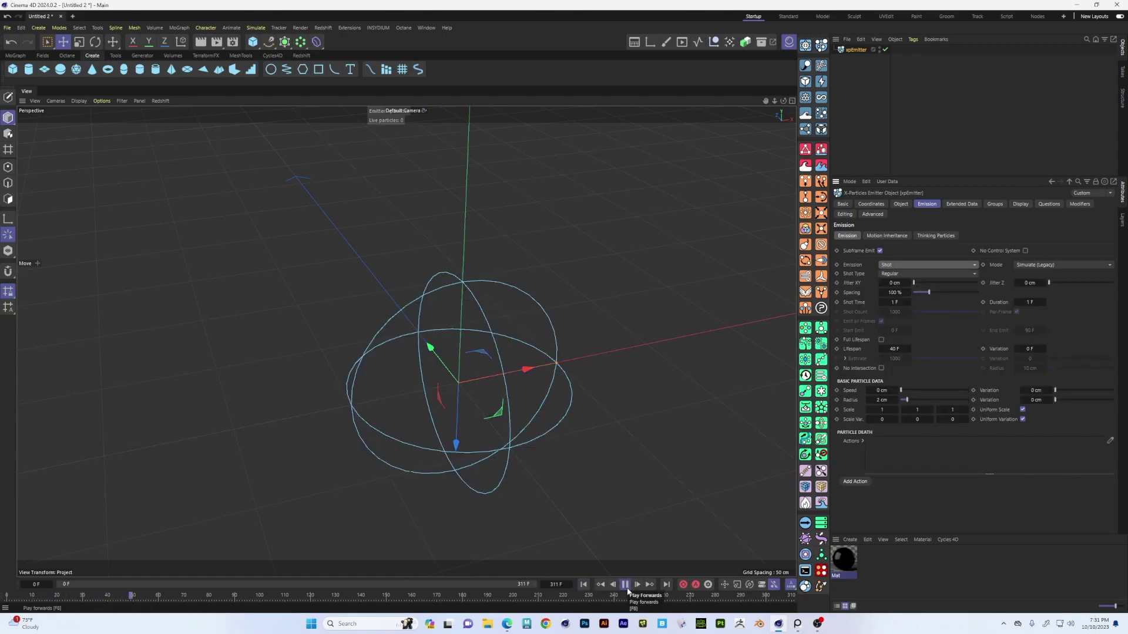
{"action": "left_click", "coordinate": [625, 585]}
{"action": "left_click", "coordinate": [583, 584]}
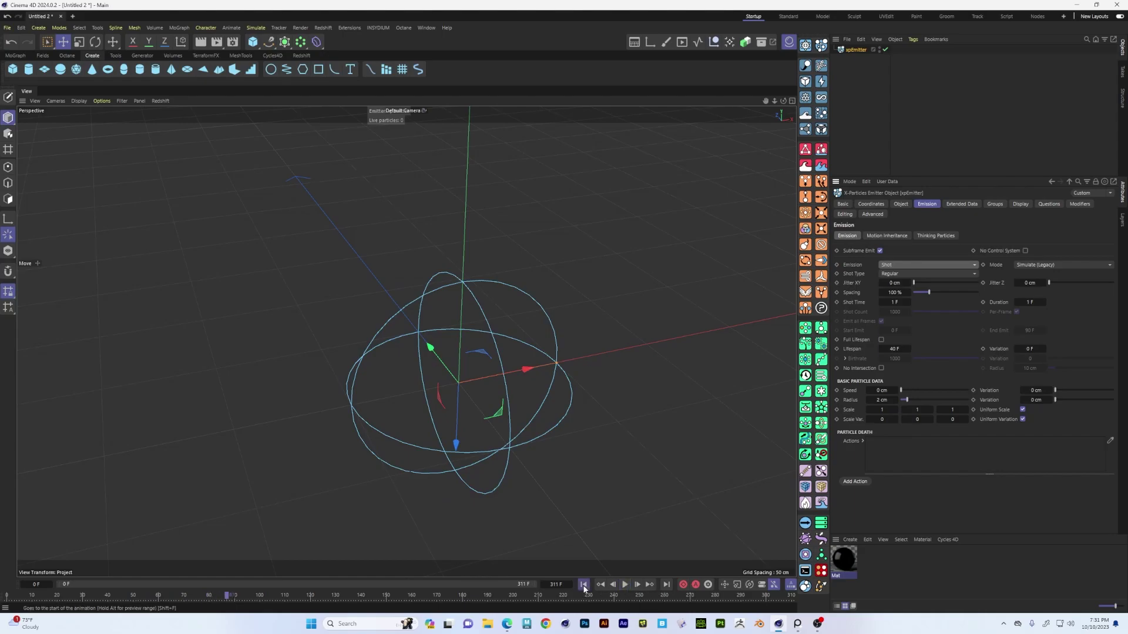
Step: Enable Full Lifespan for the emitted particles, play the shot emission and return to the first frame
{"action": "left_click", "coordinate": [881, 340]}
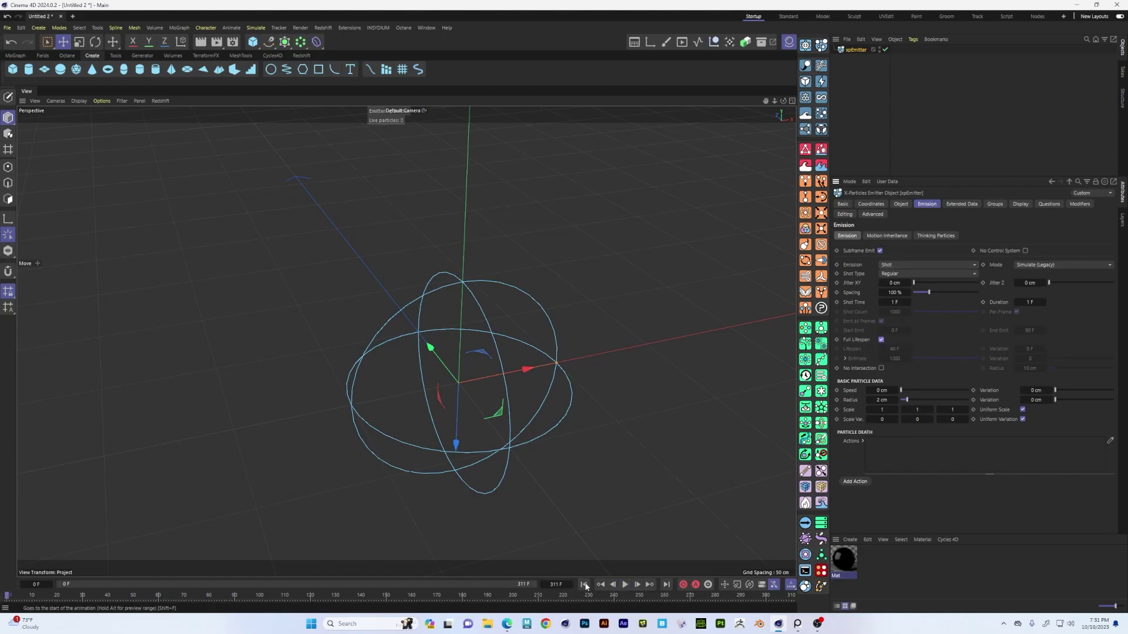
{"action": "left_click", "coordinate": [625, 584]}
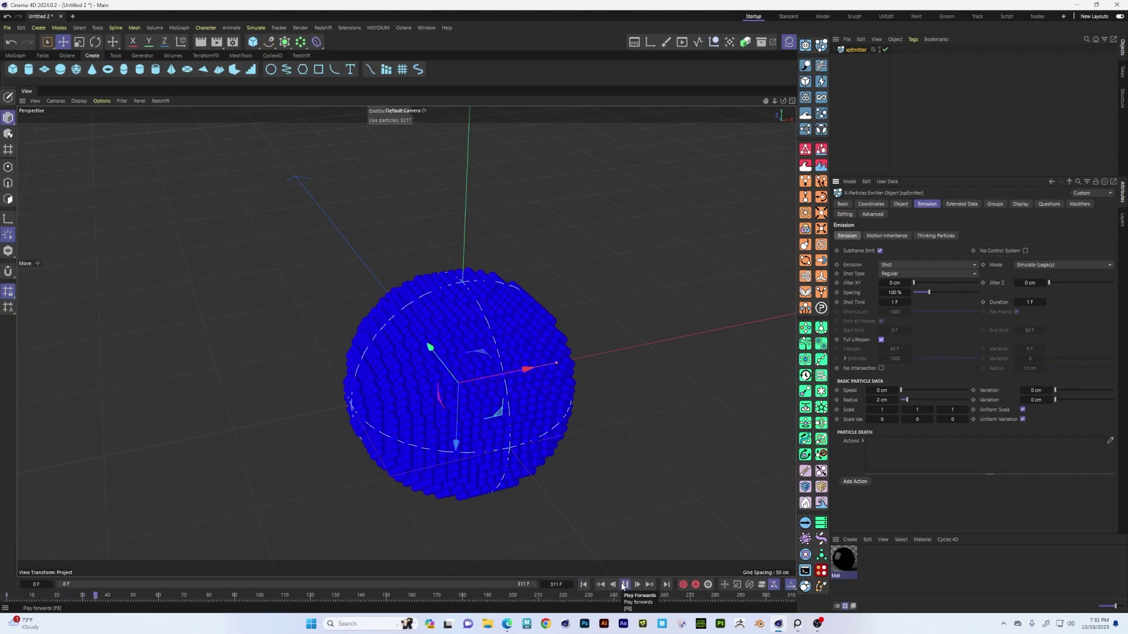
{"action": "left_click", "coordinate": [624, 584]}
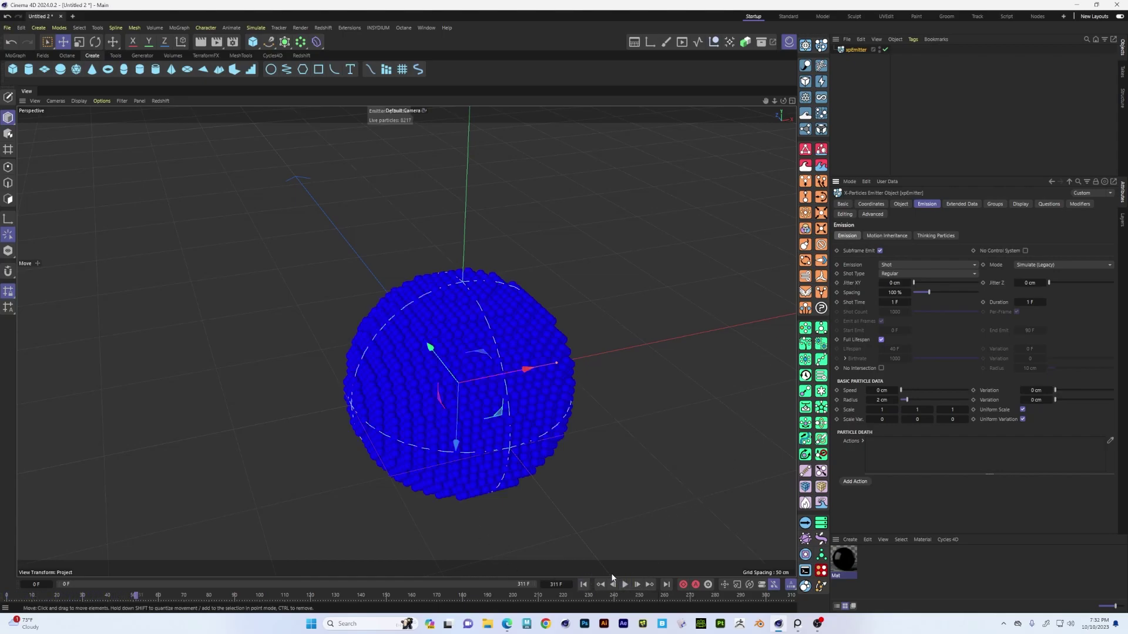
{"action": "left_click", "coordinate": [583, 585]}
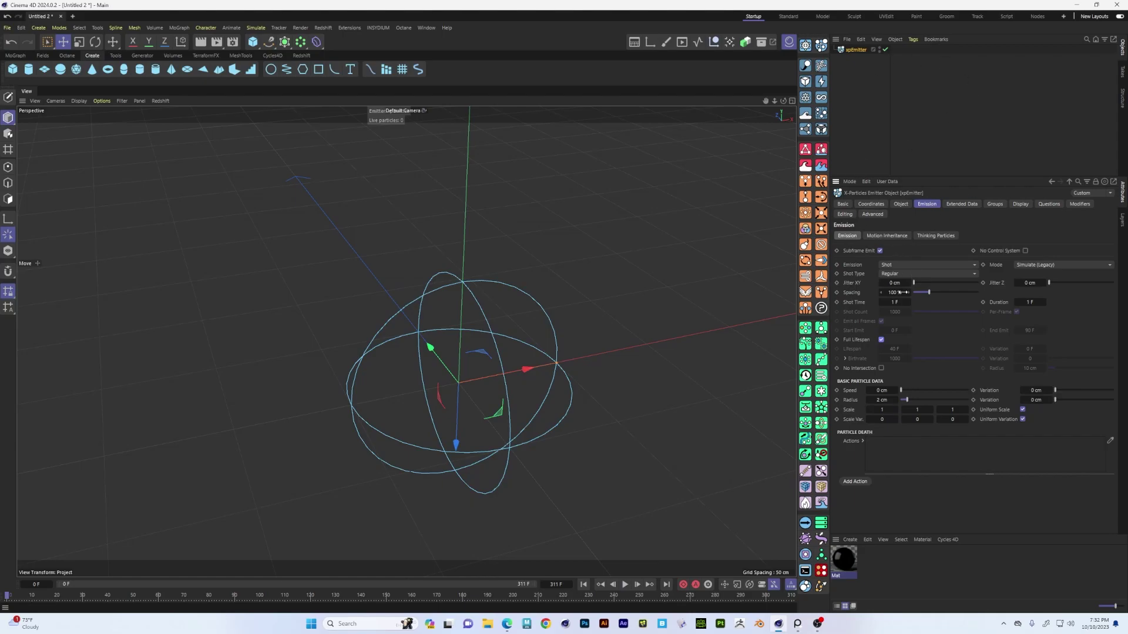
Step: Set the emitter's emission type to Hexagonal and advance the animation by one frame
{"action": "left_click", "coordinate": [1021, 204]}
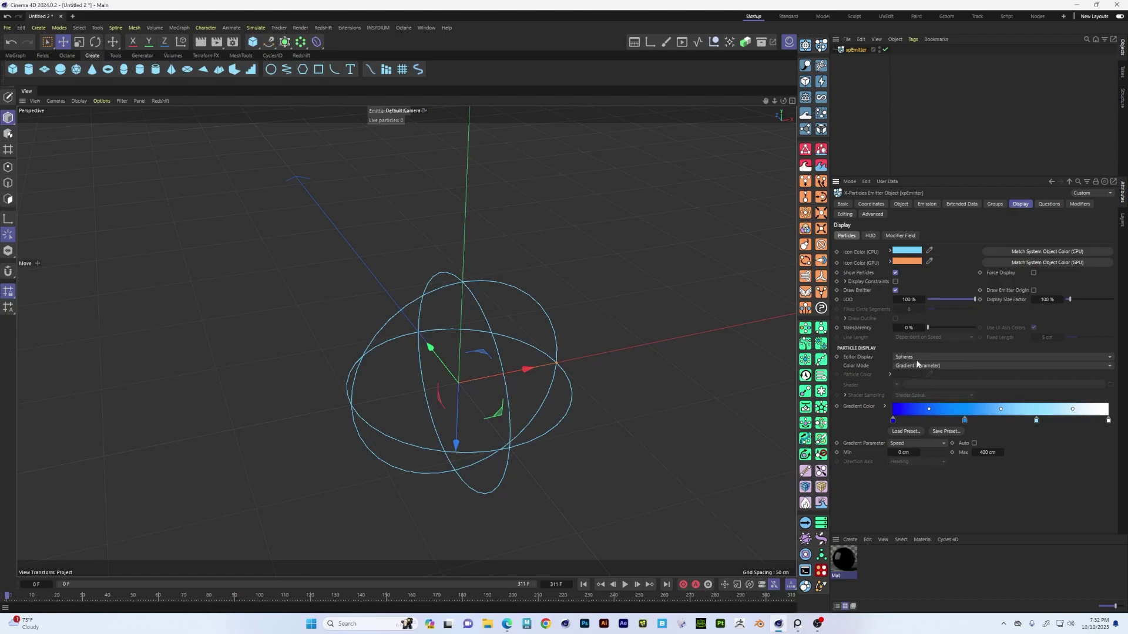
{"action": "left_click_drag", "start_coordinate": [532, 371], "coordinate": [442, 383], "text": "alt"}
{"action": "left_click", "coordinate": [927, 203]}
{"action": "left_click", "coordinate": [923, 274]}
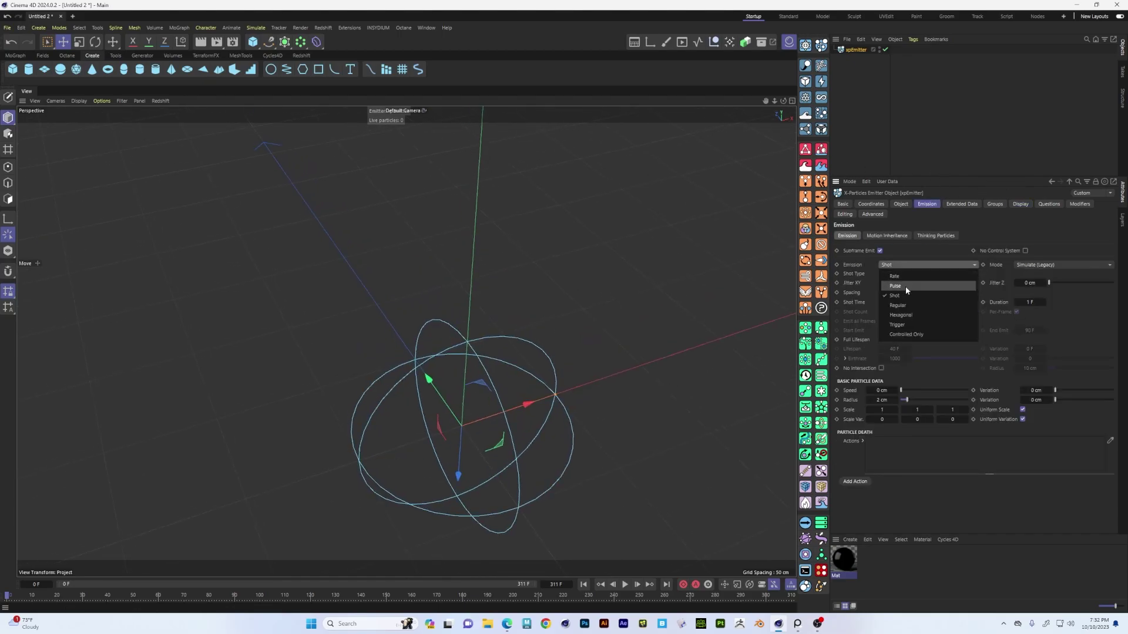
{"action": "left_click", "coordinate": [897, 318]}
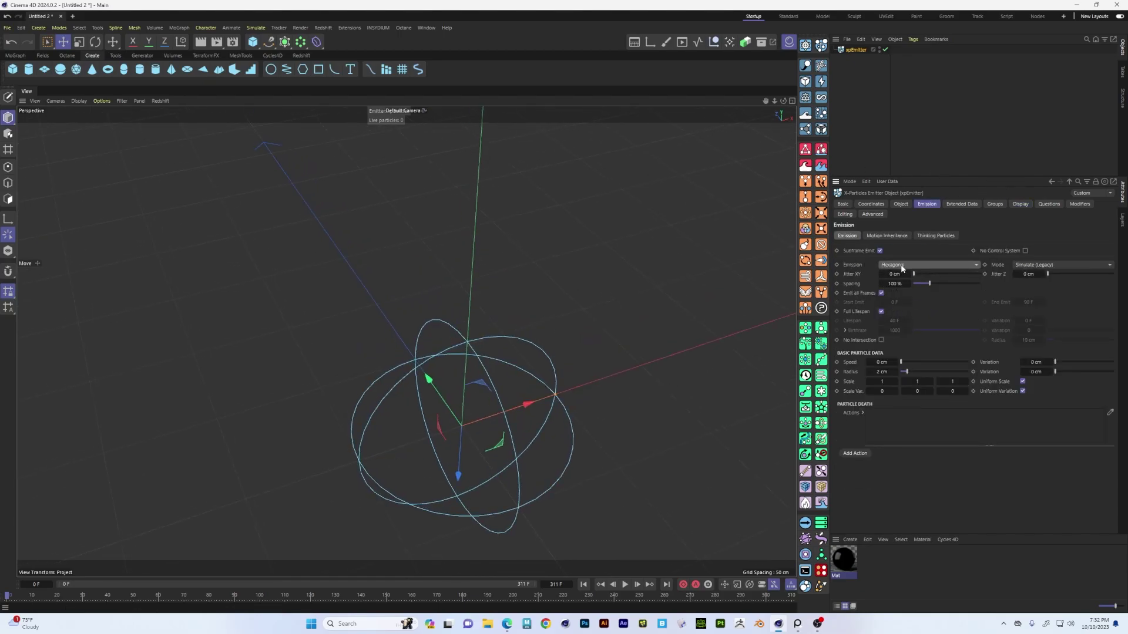
{"action": "left_click_drag", "start_coordinate": [508, 419], "coordinate": [489, 388], "text": "alt"}
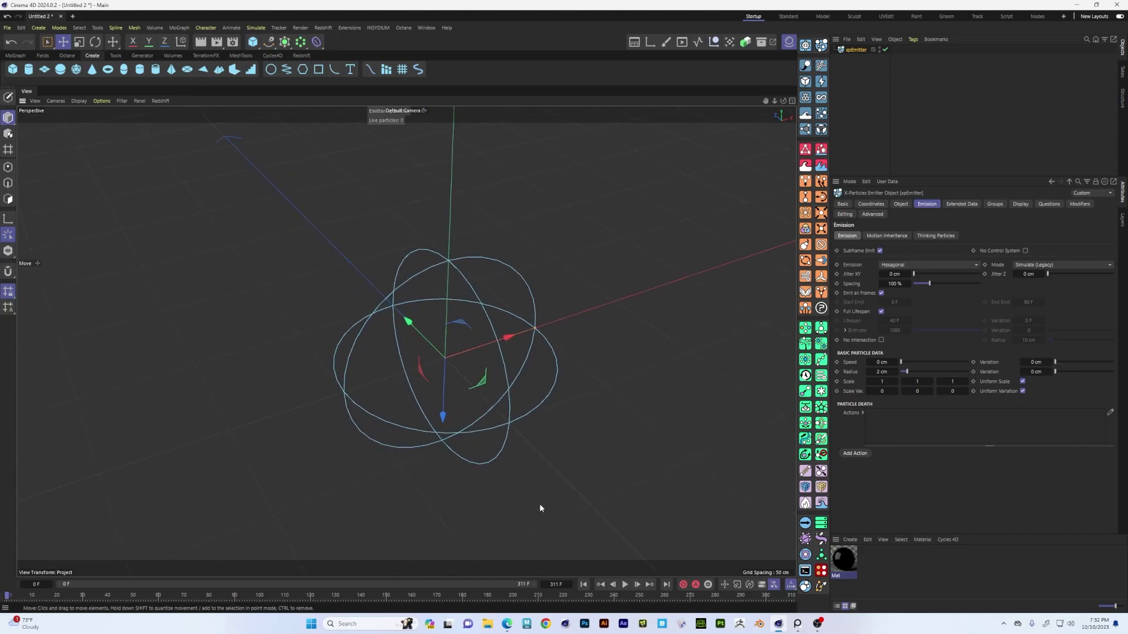
{"action": "left_click", "coordinate": [637, 586]}
Step: Switch the emitter's editor display to Squares and inspect the hexagonal particle arrangement from several angles
{"action": "scroll", "coordinate": [476, 310], "scroll_direction": "up", "scroll_amount": 5}
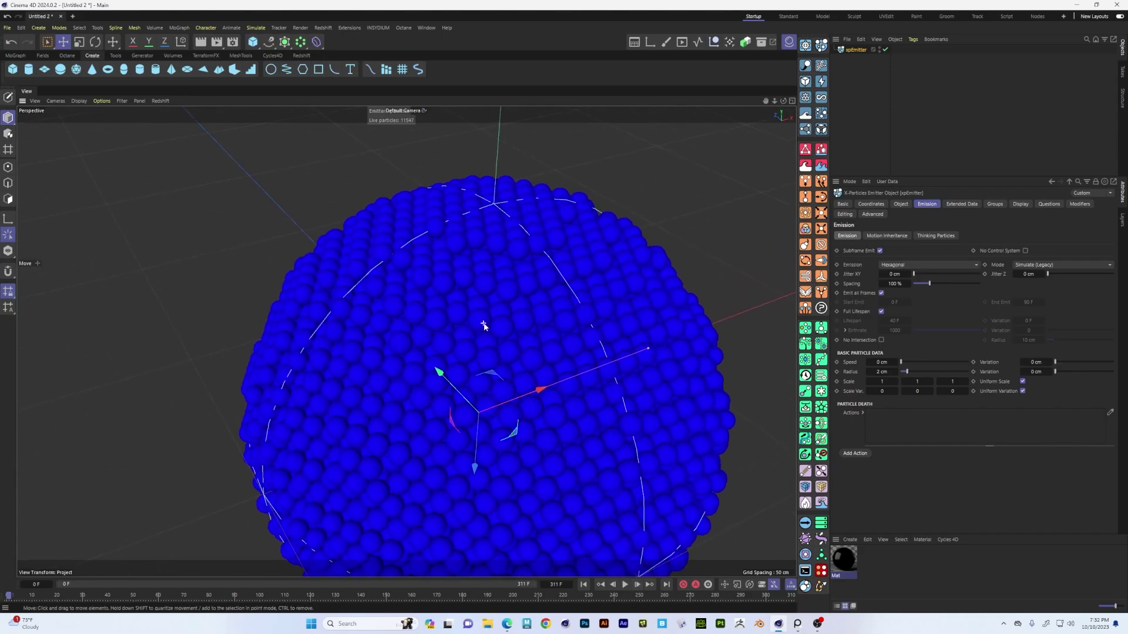
{"action": "middle_click_drag", "start_coordinate": [437, 263], "coordinate": [449, 373], "text": "alt"}
{"action": "right_click_drag", "start_coordinate": [449, 373], "coordinate": [512, 346], "text": "alt"}
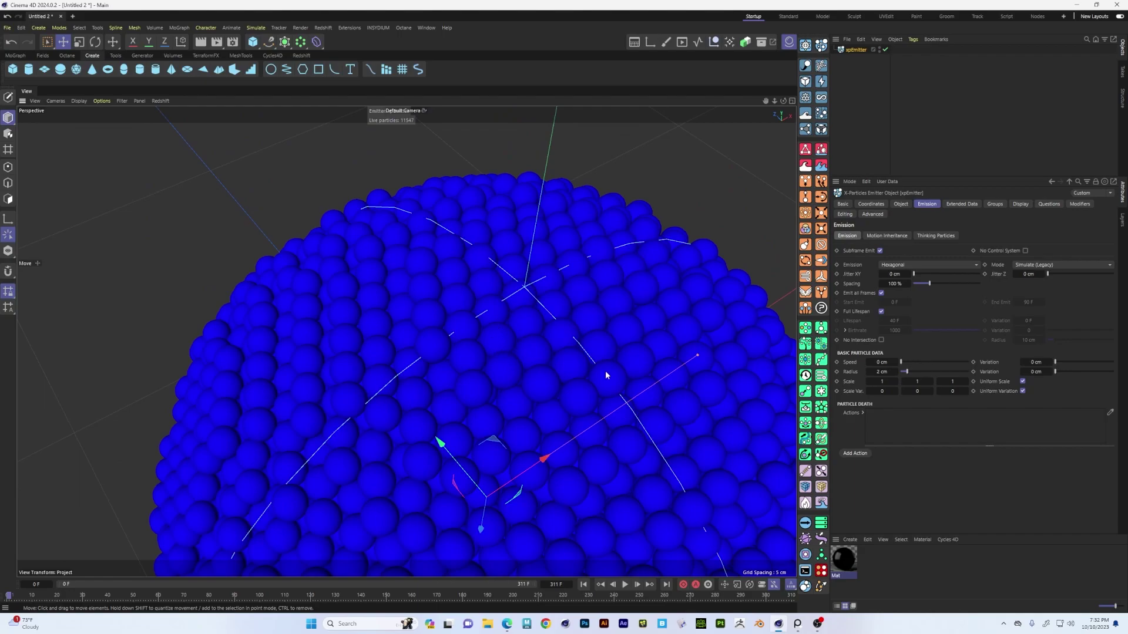
{"action": "right_click_drag", "start_coordinate": [605, 371], "coordinate": [533, 381], "text": "alt"}
{"action": "mouse_move", "coordinate": [529, 382]}
{"action": "left_mouse_down", "text": "alt"}
{"action": "mouse_move", "coordinate": [622, 349]}
{"action": "mouse_move", "coordinate": [540, 370]}
{"action": "left_mouse_up", "text": "alt"}
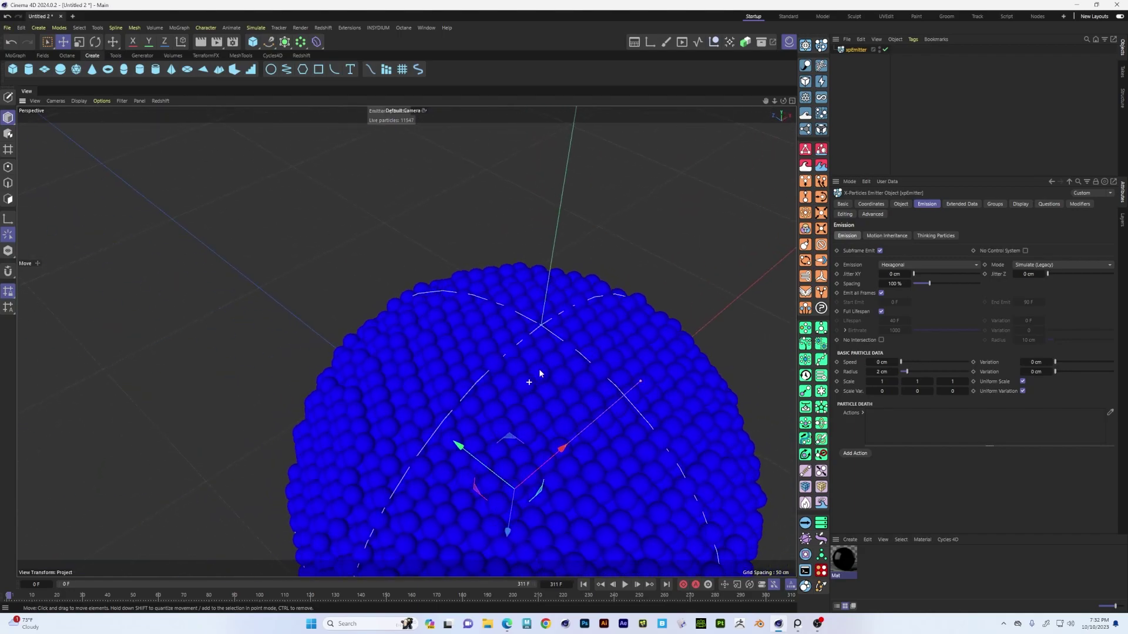
{"action": "middle_click_drag", "start_coordinate": [566, 441], "coordinate": [552, 294], "text": "alt"}
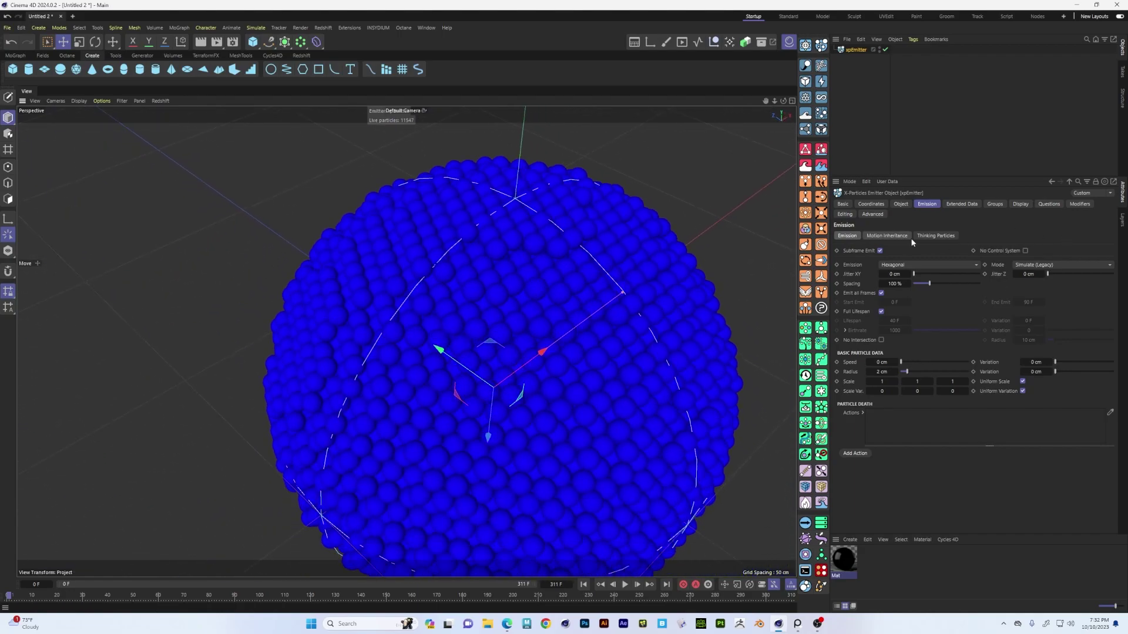
{"action": "left_click", "coordinate": [1020, 204]}
{"action": "left_click", "coordinate": [933, 357]}
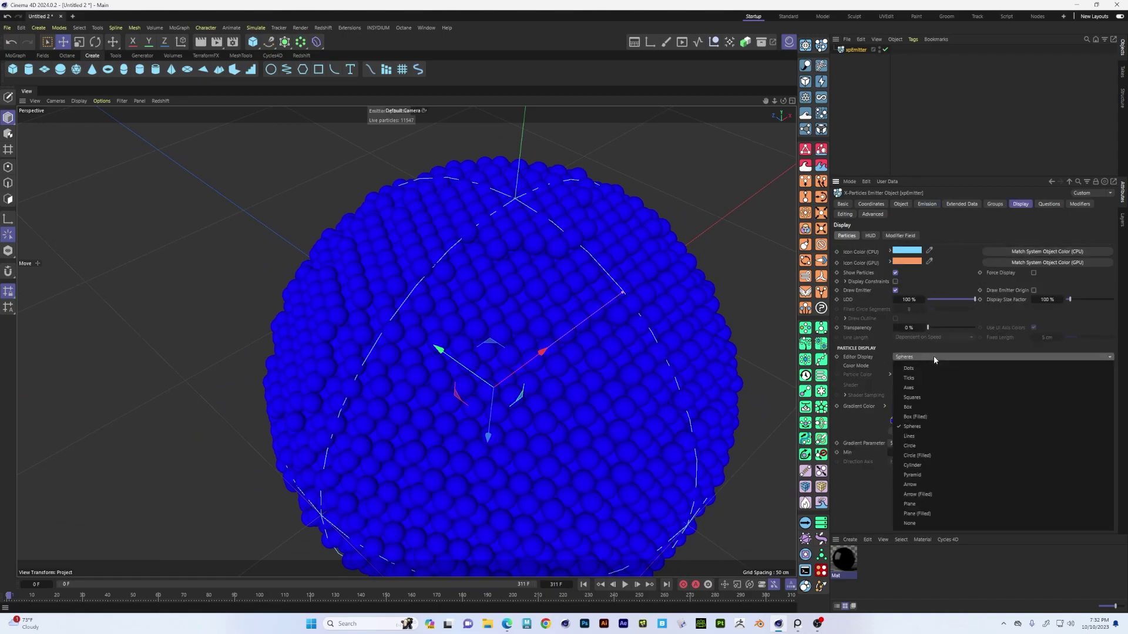
{"action": "left_click", "coordinate": [912, 398]}
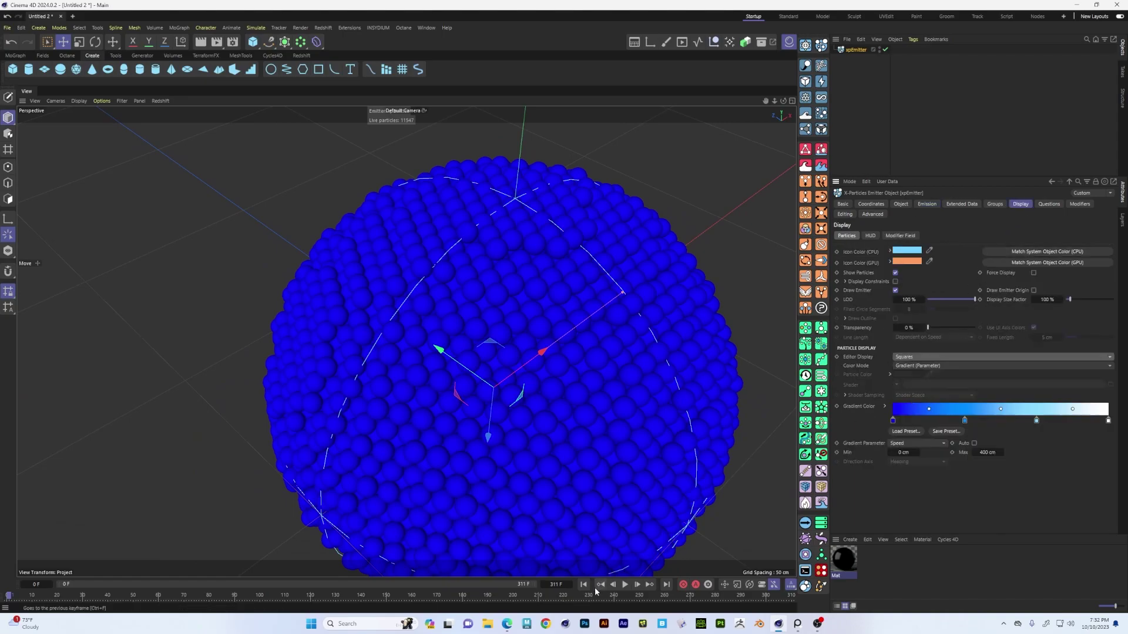
{"action": "left_click_drag", "start_coordinate": [517, 404], "coordinate": [527, 199], "text": "alt"}
{"action": "left_click_drag", "start_coordinate": [523, 262], "coordinate": [494, 238], "text": "alt"}
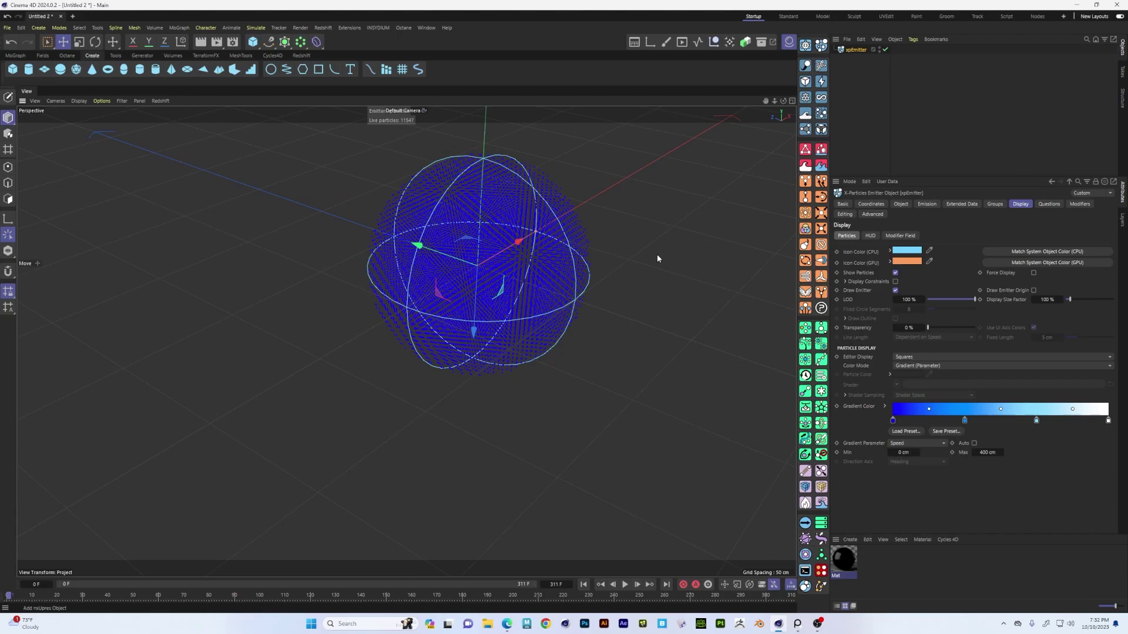
{"action": "scroll", "coordinate": [480, 225], "scroll_direction": "up", "scroll_amount": 3}
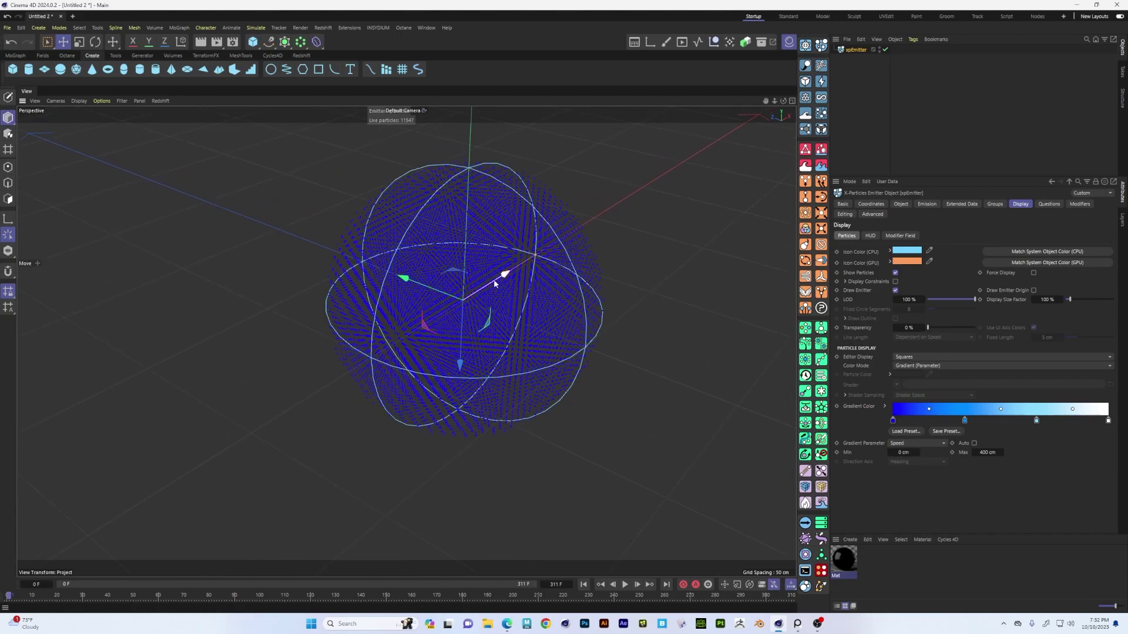
Step: Set the emitter's editor display to Pyramid
{"action": "left_click", "coordinate": [915, 356]}
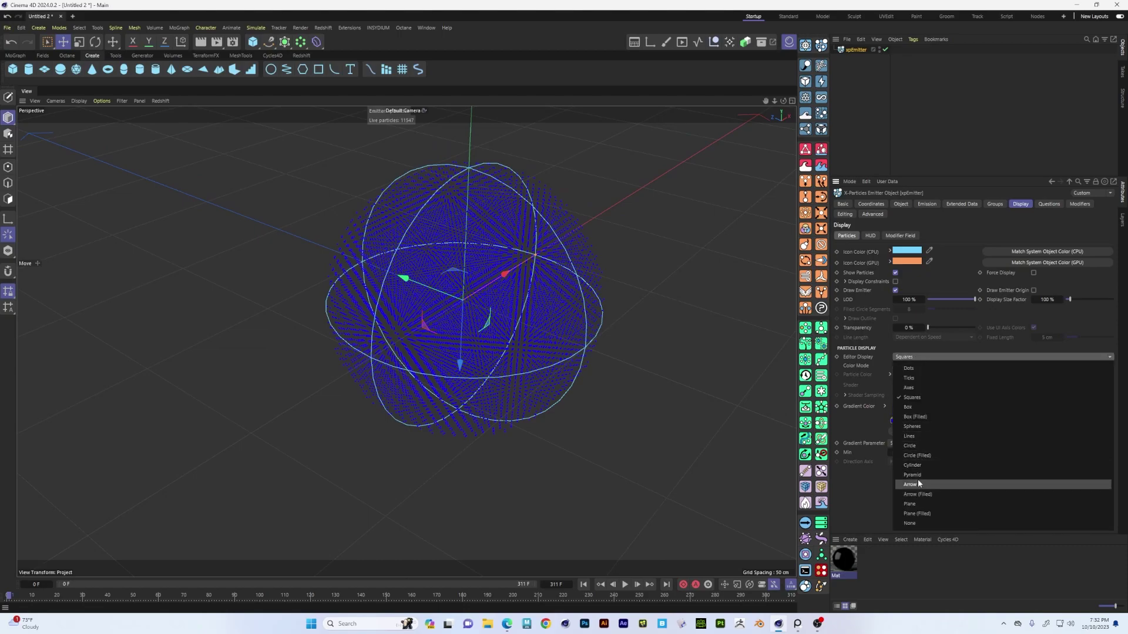
{"action": "left_click", "coordinate": [478, 327]}
{"action": "left_click", "coordinate": [962, 358]}
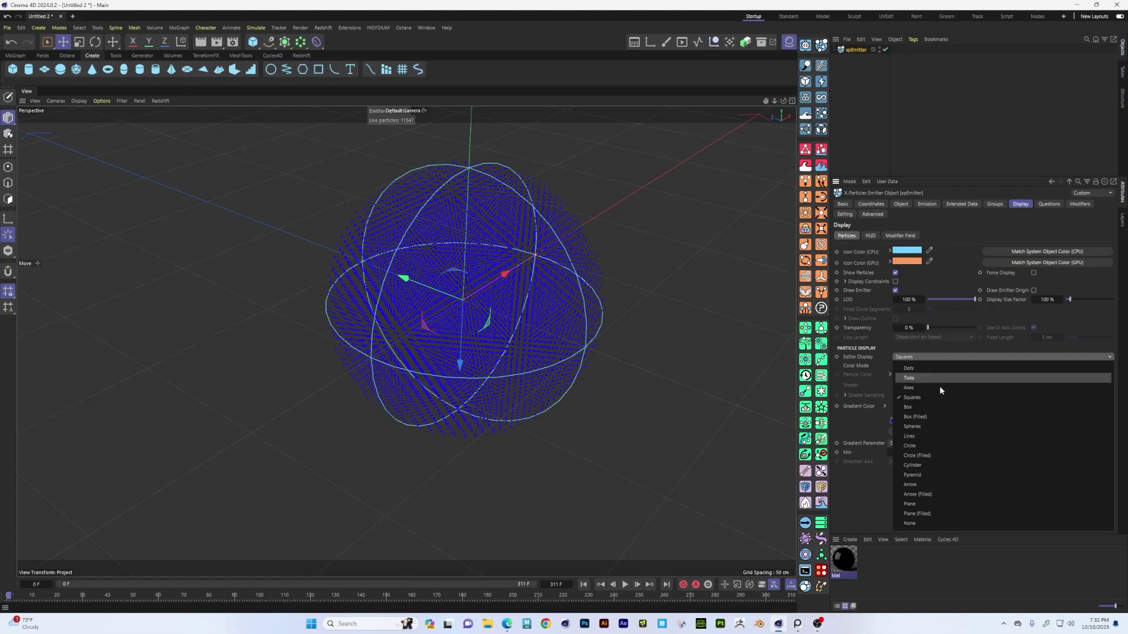
{"action": "left_click", "coordinate": [936, 475]}
Step: Set the emission type to Rate, play the animation briefly and inspect the pyramid-shaped particles up close
{"action": "left_click", "coordinate": [583, 584]}
{"action": "left_click", "coordinate": [639, 586]}
{"action": "left_click", "coordinate": [626, 585]}
{"action": "left_click", "coordinate": [625, 584]}
{"action": "scroll", "coordinate": [547, 247], "scroll_direction": "up", "scroll_amount": 10}
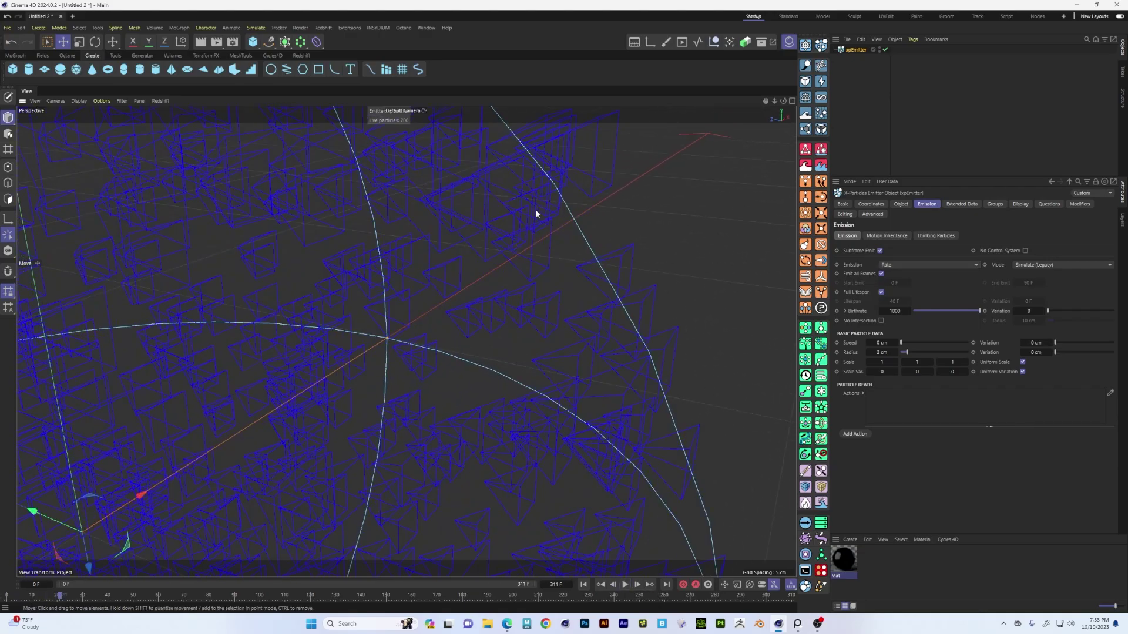
{"action": "scroll", "coordinate": [501, 292], "scroll_direction": "down", "scroll_amount": 10}
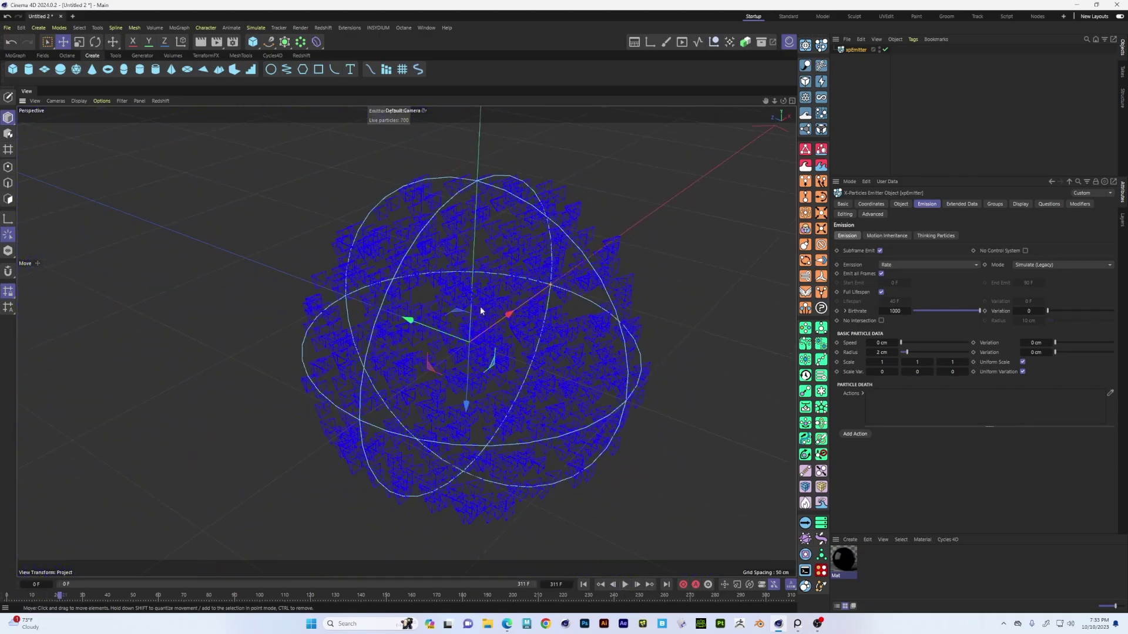
{"action": "scroll", "coordinate": [480, 311], "scroll_direction": "down", "scroll_amount": 5}
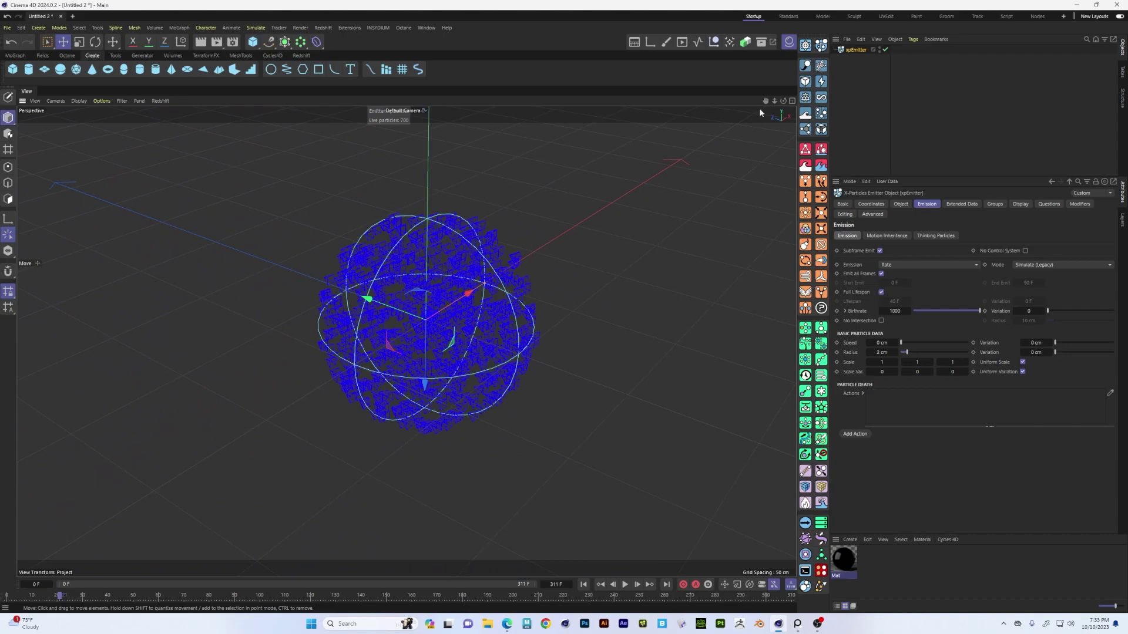
Step: Set the particle speed to 163 cm, replay the animation from the start and inspect the direction the pyramids face
{"action": "left_click_drag", "start_coordinate": [902, 342], "coordinate": [911, 343]}
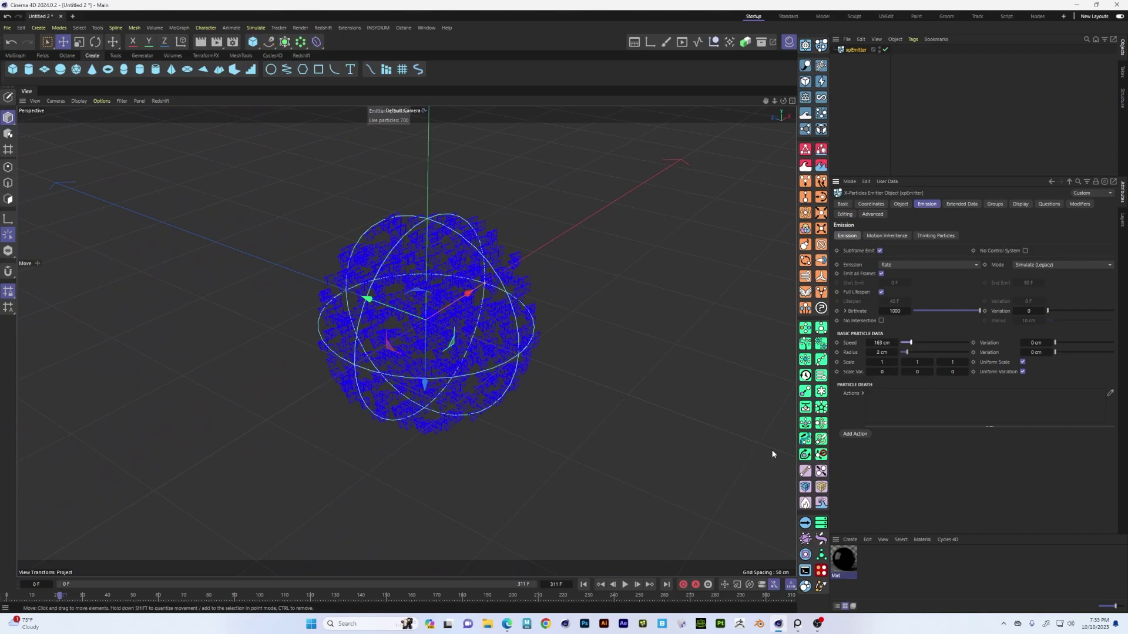
{"action": "left_click", "coordinate": [583, 585]}
{"action": "left_click", "coordinate": [624, 588]}
{"action": "left_click", "coordinate": [624, 586]}
{"action": "left_click_drag", "start_coordinate": [509, 478], "coordinate": [564, 364], "text": "alt"}
{"action": "mouse_move", "coordinate": [536, 256]}
{"action": "left_mouse_down", "text": "alt"}
{"action": "mouse_move", "coordinate": [581, 292]}
{"action": "mouse_move", "coordinate": [538, 298]}
{"action": "mouse_move", "coordinate": [579, 304]}
{"action": "mouse_move", "coordinate": [528, 304]}
{"action": "mouse_move", "coordinate": [579, 279]}
{"action": "mouse_move", "coordinate": [553, 294]}
{"action": "mouse_move", "coordinate": [511, 288]}
{"action": "mouse_move", "coordinate": [541, 275]}
{"action": "left_mouse_up", "text": "alt"}
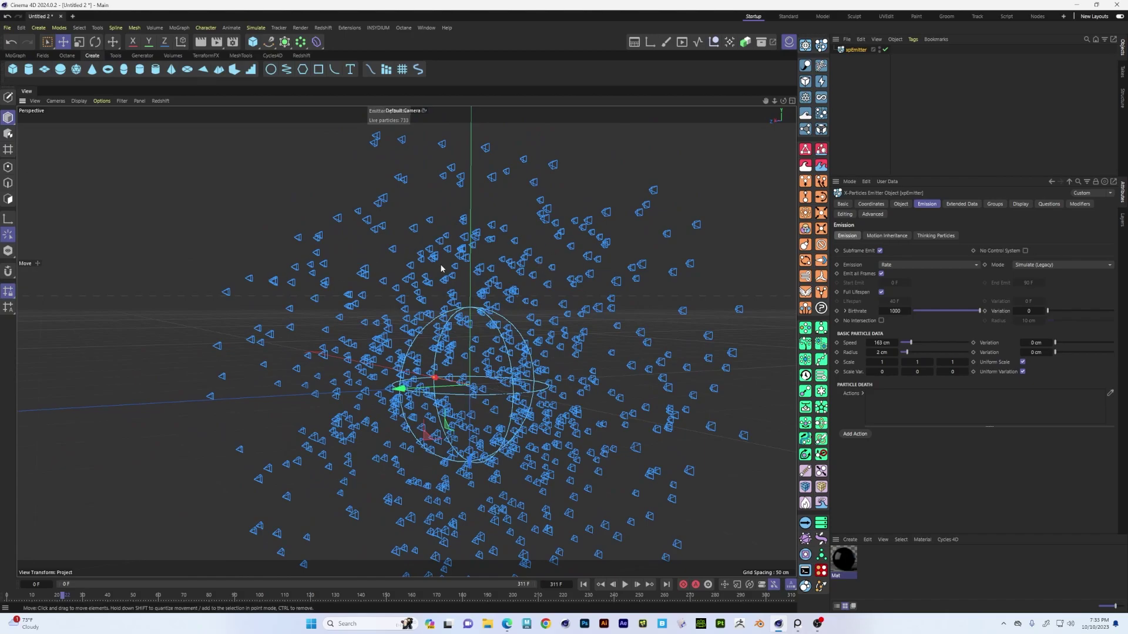
{"action": "left_click_drag", "start_coordinate": [634, 273], "coordinate": [543, 300], "text": "alt"}
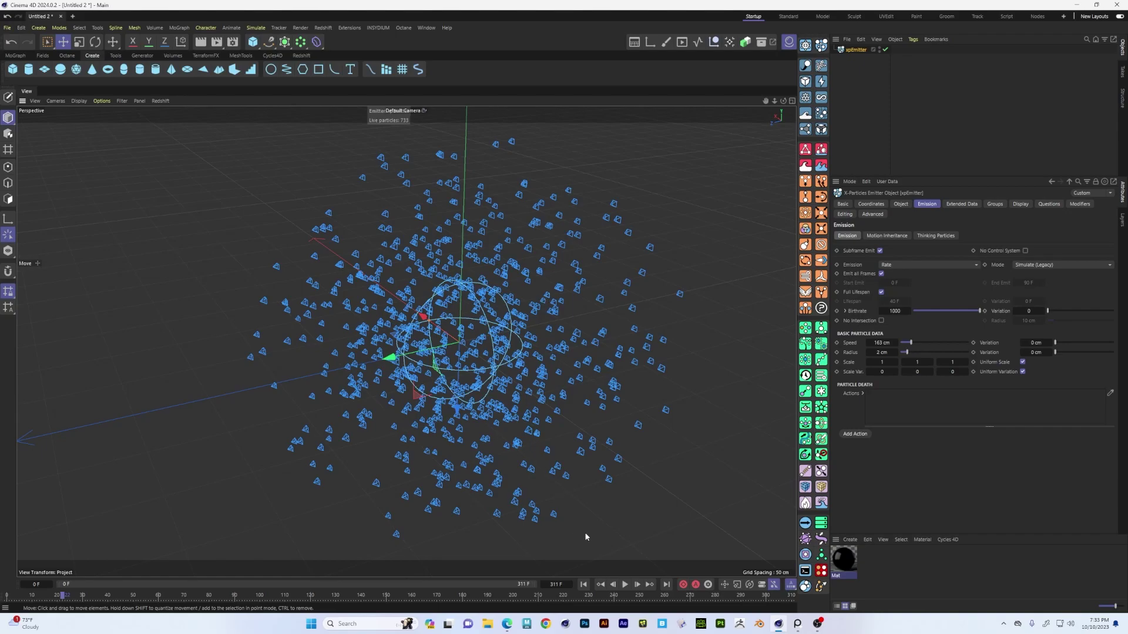
Step: Play the emission again from the first frame and examine the orientation of the scattered pyramids from several angles
{"action": "left_click", "coordinate": [583, 584]}
{"action": "left_click", "coordinate": [624, 585]}
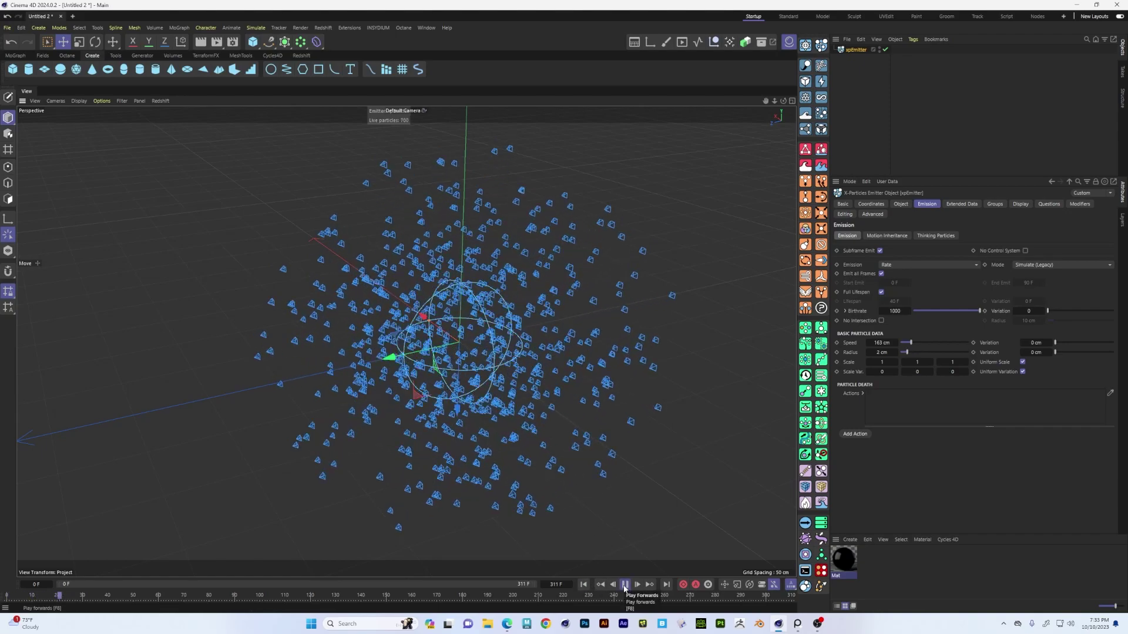
{"action": "left_click", "coordinate": [625, 585]}
{"action": "left_click_drag", "start_coordinate": [458, 399], "coordinate": [626, 311], "text": "alt"}
{"action": "left_click_drag", "start_coordinate": [607, 259], "coordinate": [370, 303], "text": "alt"}
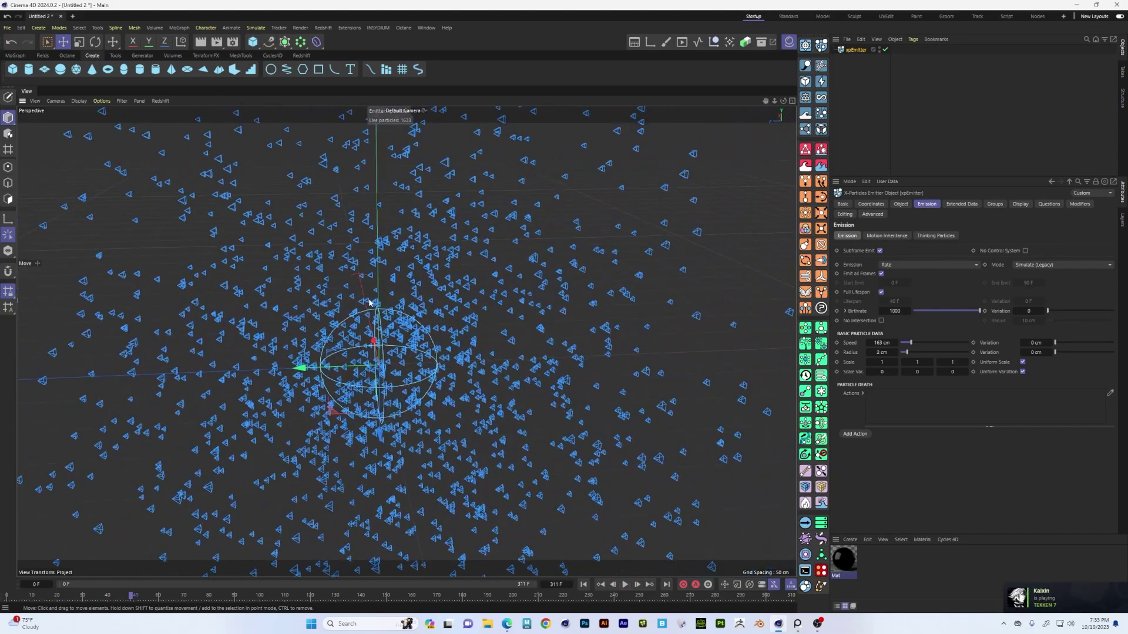
{"action": "left_click_drag", "start_coordinate": [448, 323], "coordinate": [456, 298], "text": "alt"}
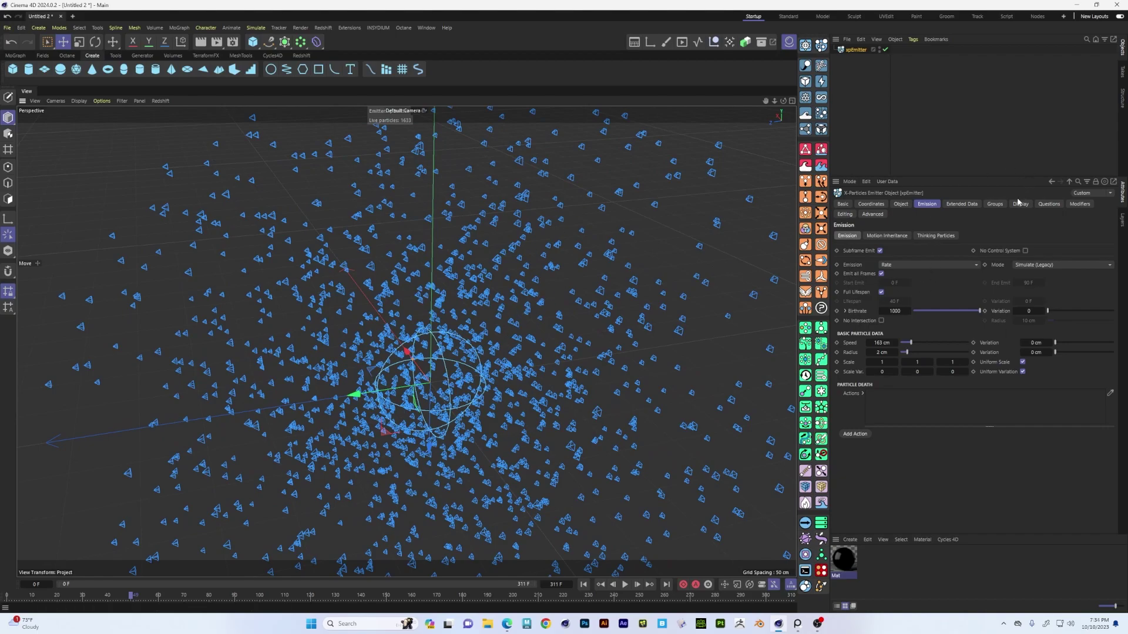
Step: Enable Use Rotation in the emitter's extended data and set the Rotation mode to Tangential
{"action": "left_click", "coordinate": [962, 203]}
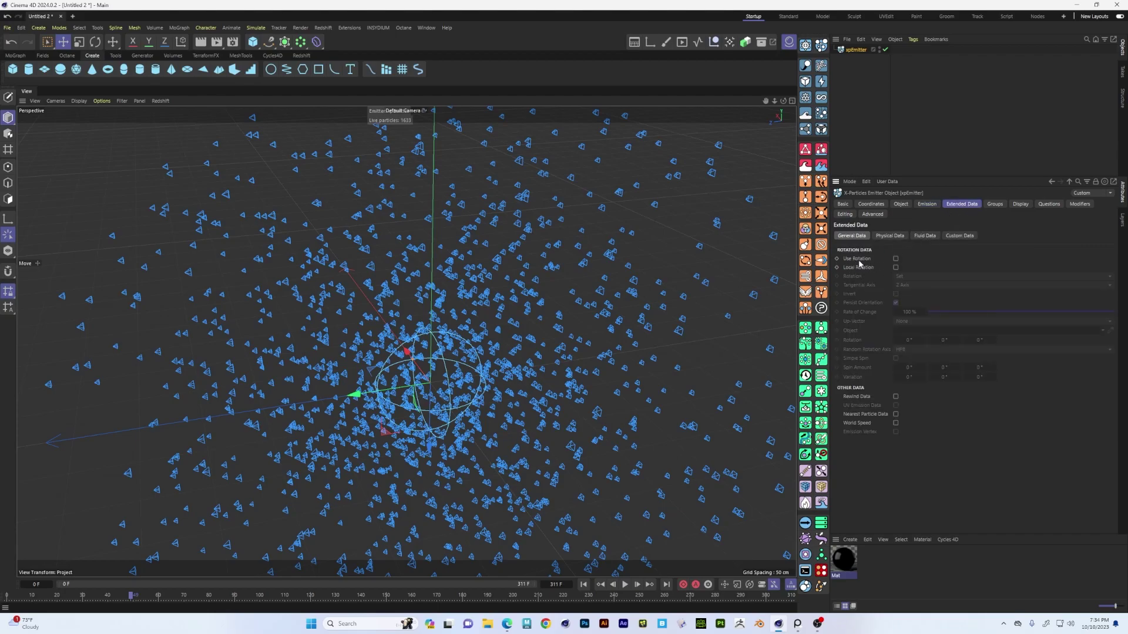
{"action": "left_click", "coordinate": [895, 259]}
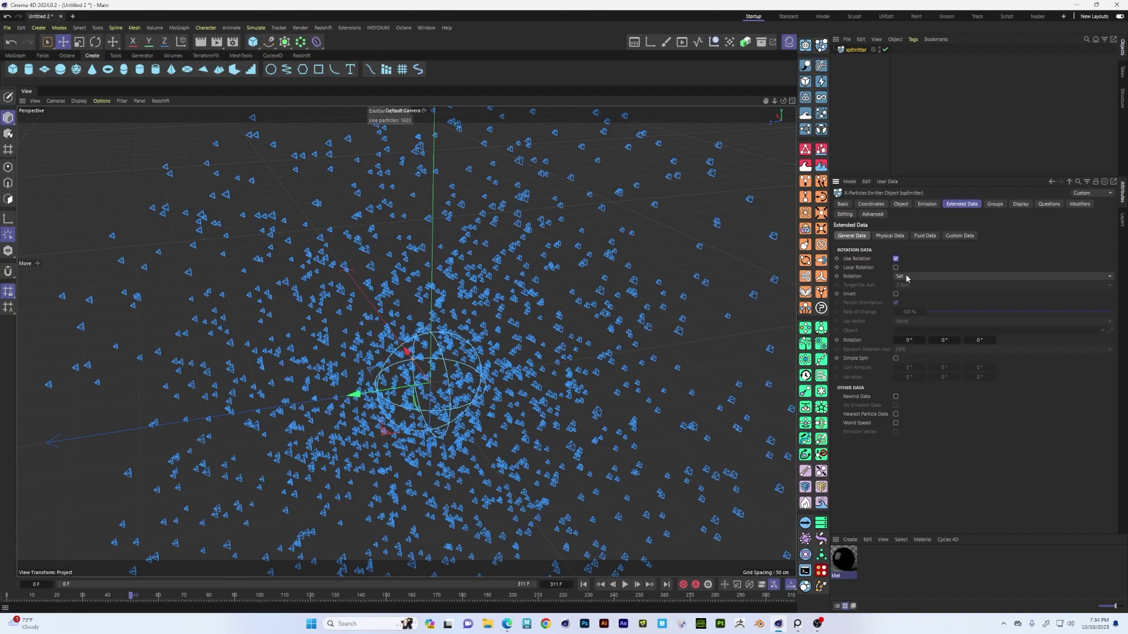
{"action": "left_click", "coordinate": [907, 277]}
{"action": "left_click", "coordinate": [908, 295]}
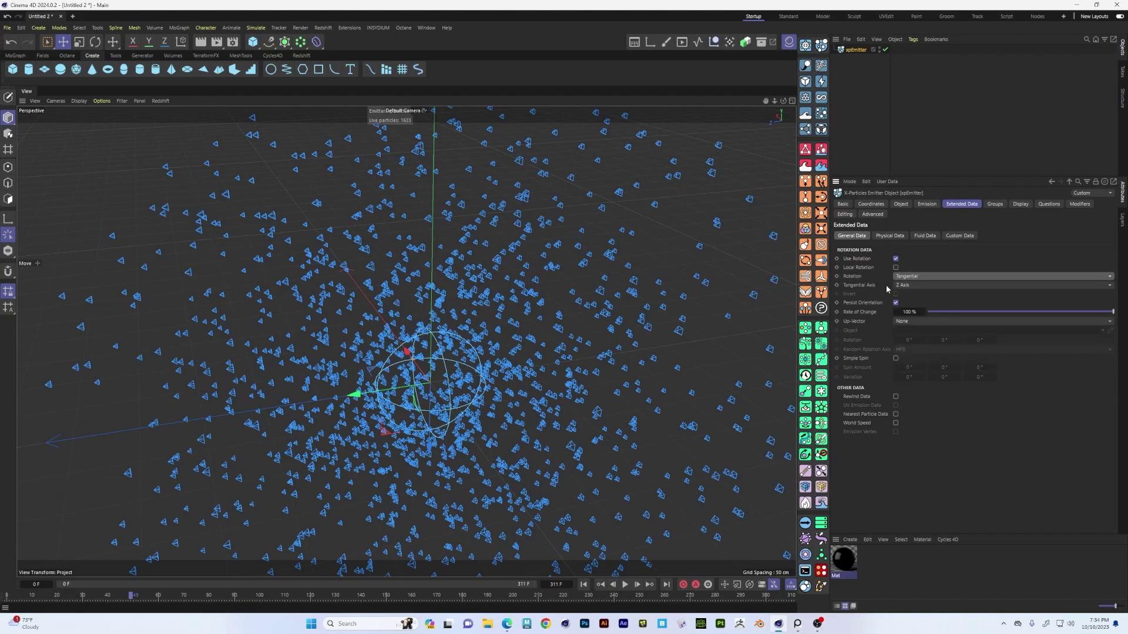
Step: Replay the emission from the first frame and inspect how the pyramids orient along their direction of travel
{"action": "left_click", "coordinate": [583, 585]}
{"action": "left_click", "coordinate": [624, 585]}
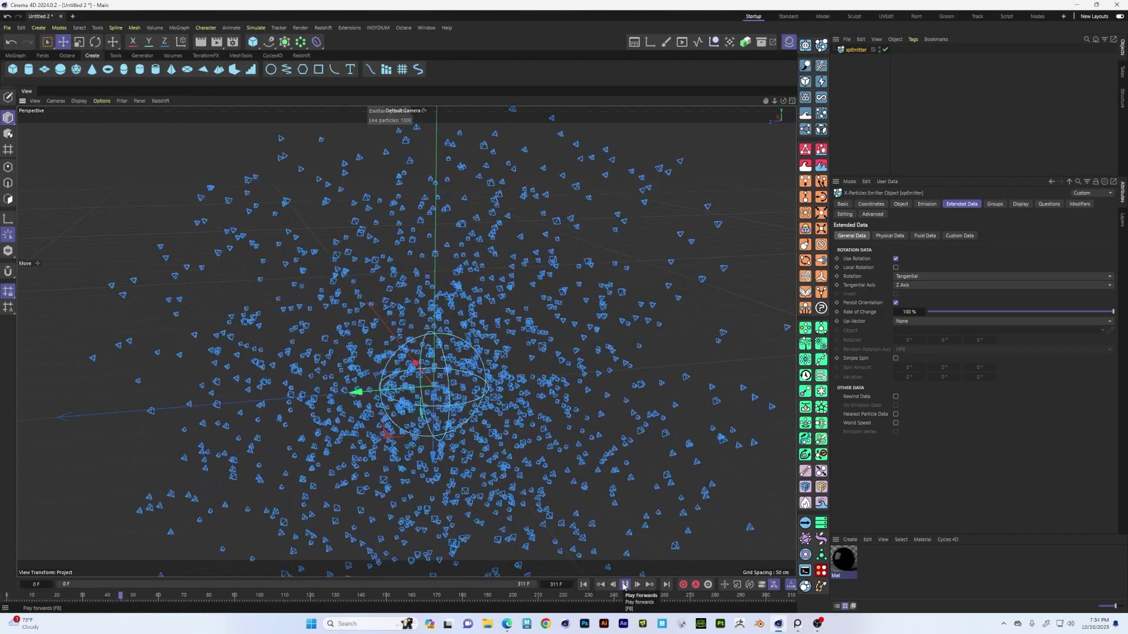
{"action": "left_click", "coordinate": [625, 585]}
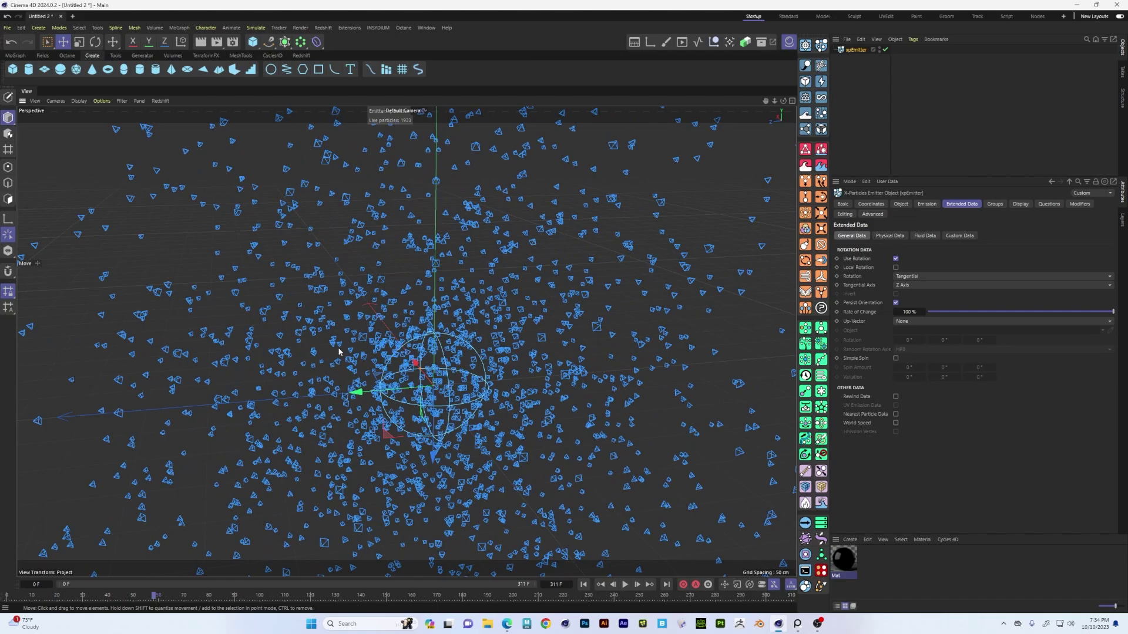
{"action": "left_click_drag", "start_coordinate": [416, 355], "coordinate": [329, 329], "text": "alt"}
Step: Add an nxTurbulence modifier with the noise type VeloNoise and a strength of 35
{"action": "left_click", "coordinate": [821, 97]}
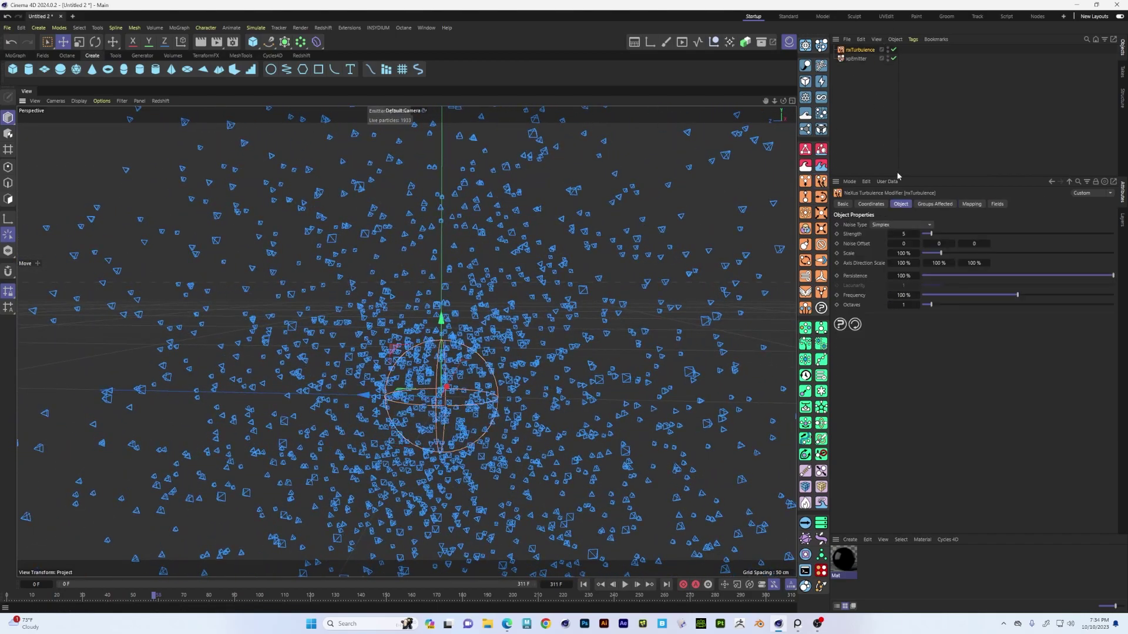
{"action": "left_click", "coordinate": [912, 225]}
{"action": "left_click", "coordinate": [905, 275]}
{"action": "left_click_drag", "start_coordinate": [967, 234], "coordinate": [992, 235]}
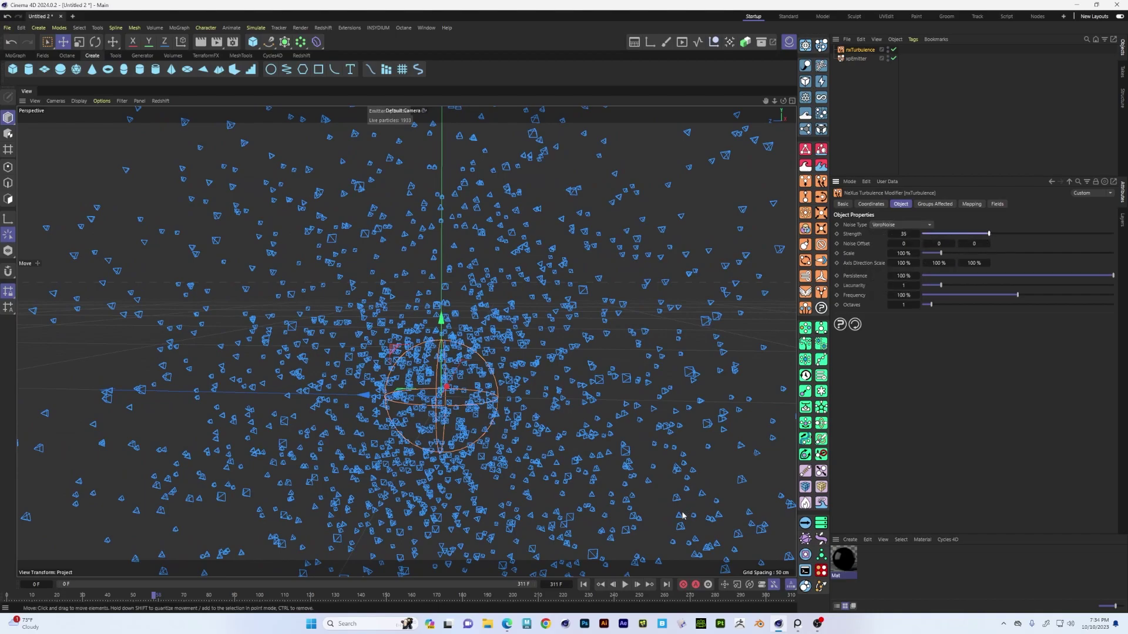
Step: Play the turbulent emission from the first frame and inspect the pyramids' orientation from several angles
{"action": "left_click", "coordinate": [583, 585]}
{"action": "left_click", "coordinate": [625, 585]}
{"action": "left_click", "coordinate": [625, 585]}
{"action": "left_click_drag", "start_coordinate": [417, 388], "coordinate": [485, 362], "text": "alt"}
{"action": "left_click_drag", "start_coordinate": [641, 333], "coordinate": [658, 219], "text": "alt"}
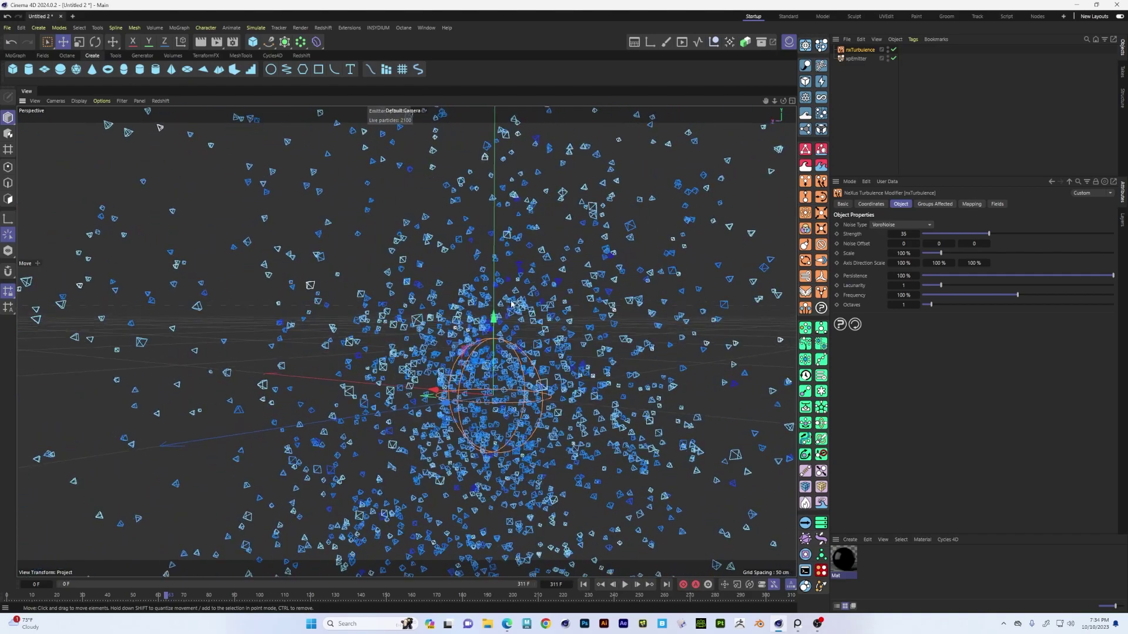
Step: Change the xpEmitter's editor display shape from Pyramid to Arrow
{"action": "left_click", "coordinate": [856, 59]}
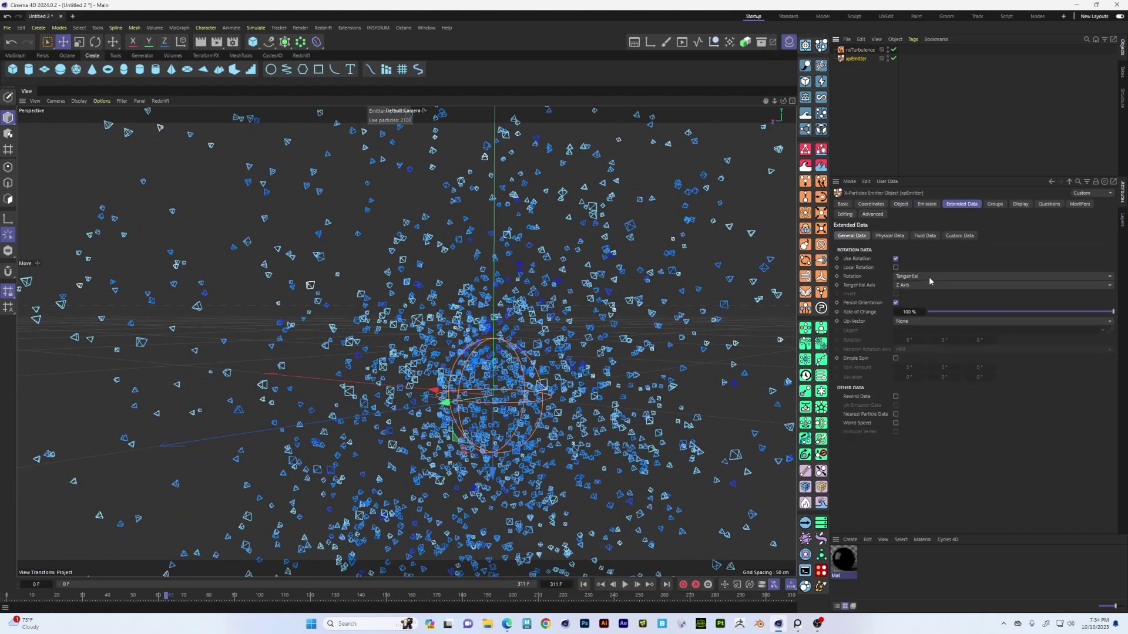
{"action": "left_click", "coordinate": [1021, 204]}
{"action": "left_click", "coordinate": [937, 357]}
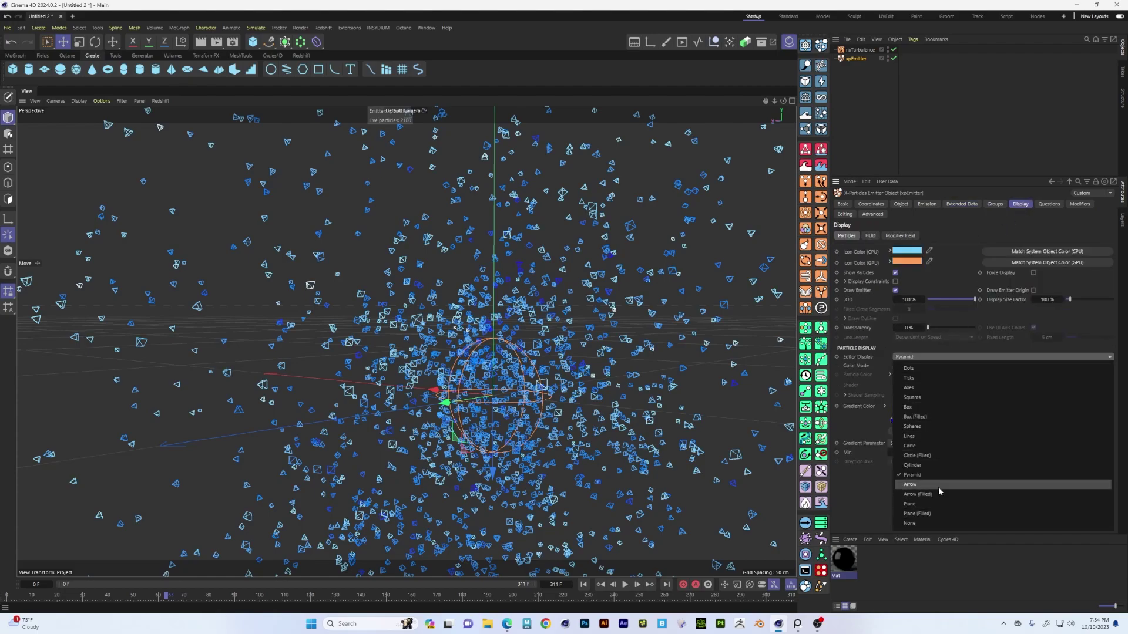
{"action": "left_click", "coordinate": [910, 485]}
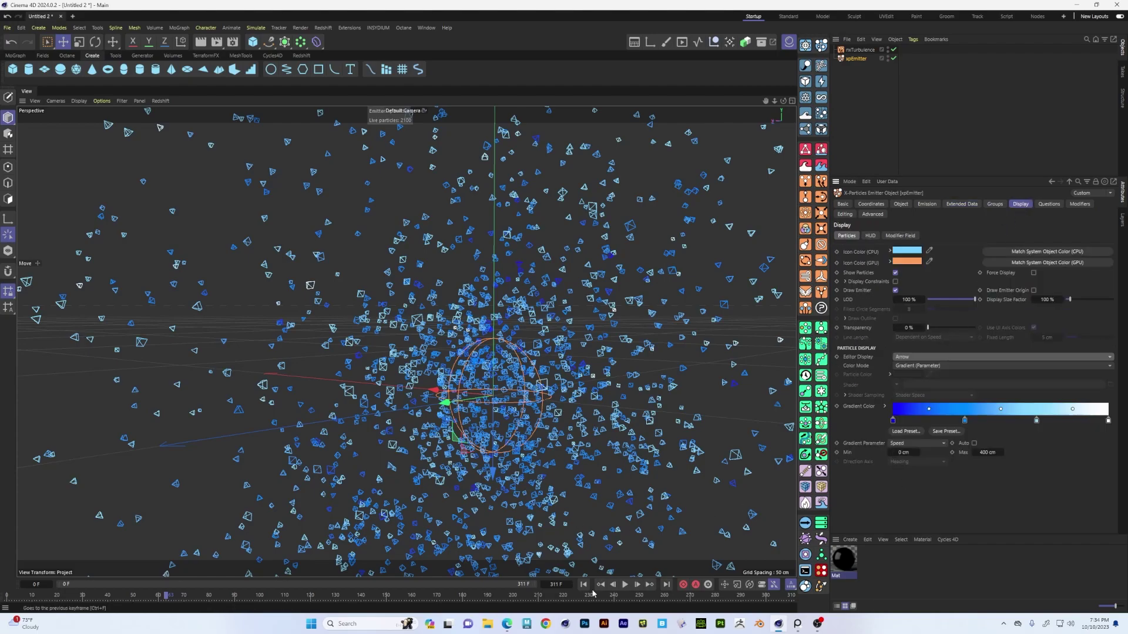
Step: Play the emission from the start and examine from several angles how the arrows follow the turbulent motion
{"action": "left_click", "coordinate": [584, 585]}
{"action": "left_click", "coordinate": [625, 584]}
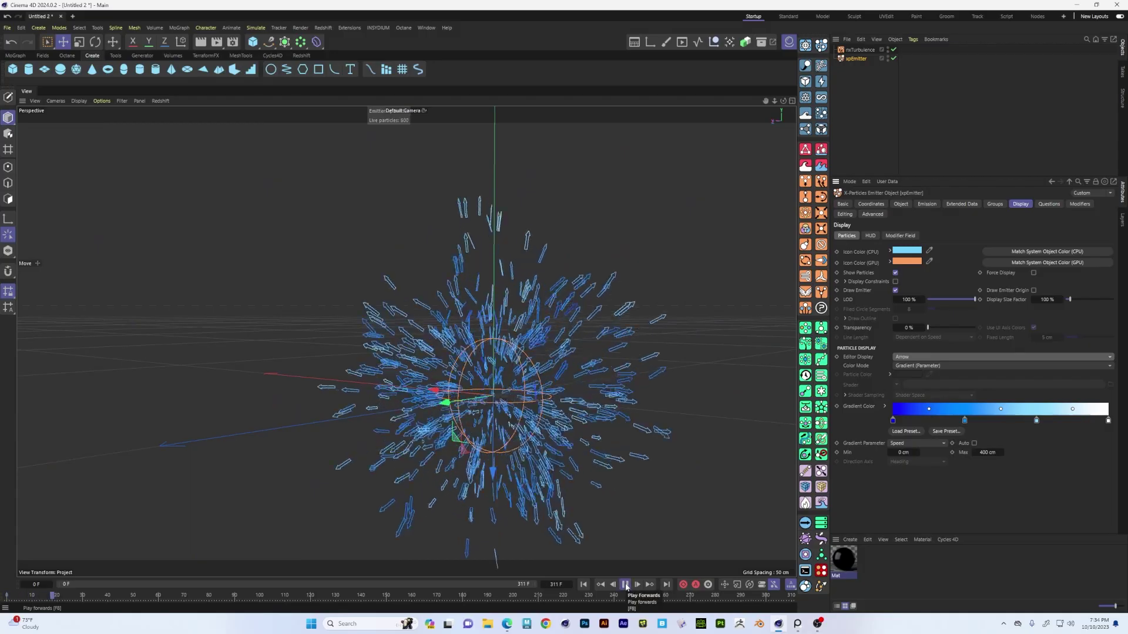
{"action": "left_click", "coordinate": [626, 587]}
{"action": "left_click_drag", "start_coordinate": [506, 416], "coordinate": [378, 415], "text": "alt"}
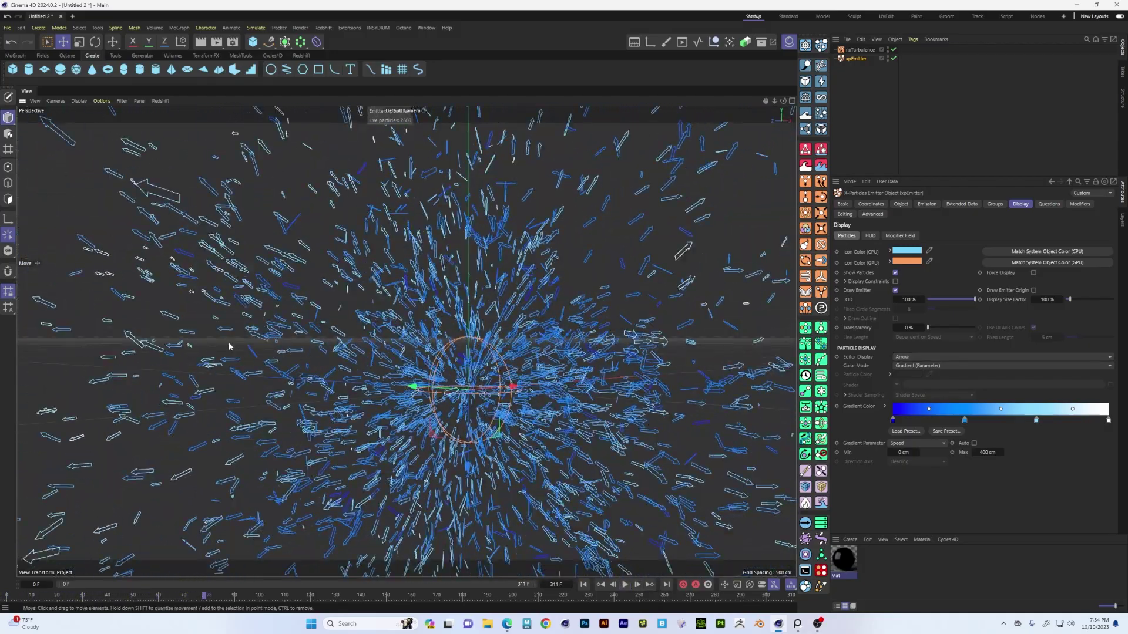
{"action": "left_click_drag", "start_coordinate": [467, 312], "coordinate": [397, 357], "text": "alt"}
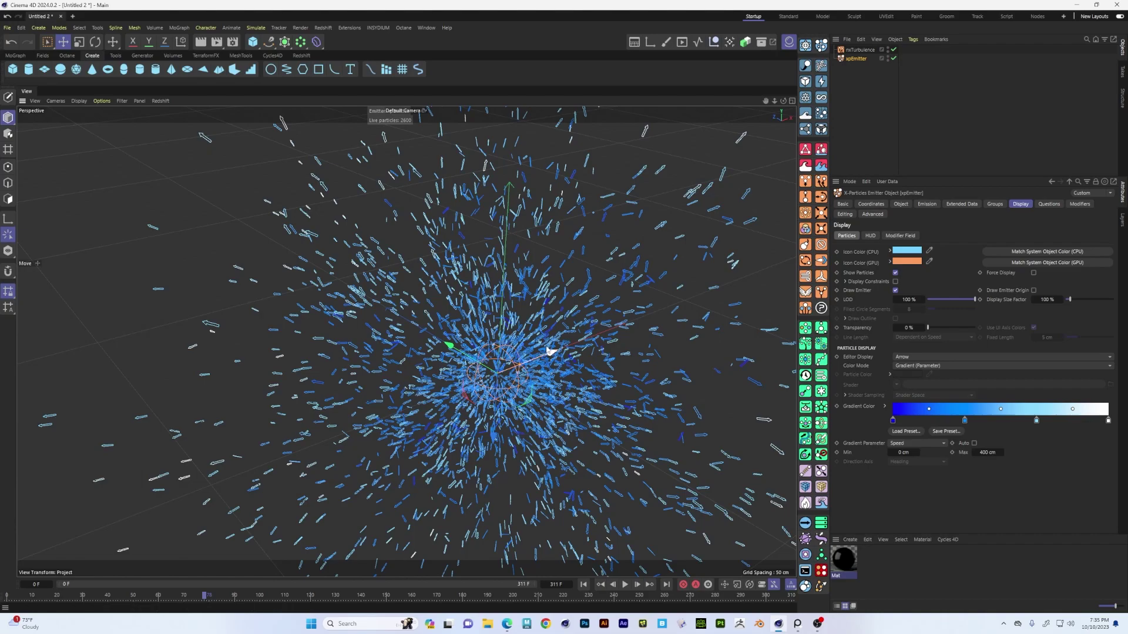
{"action": "left_click_drag", "start_coordinate": [519, 380], "coordinate": [517, 372], "text": "alt"}
{"action": "middle_click_drag", "start_coordinate": [492, 400], "coordinate": [434, 328], "text": "alt"}
{"action": "left_click_drag", "start_coordinate": [427, 315], "coordinate": [433, 322], "text": "alt"}
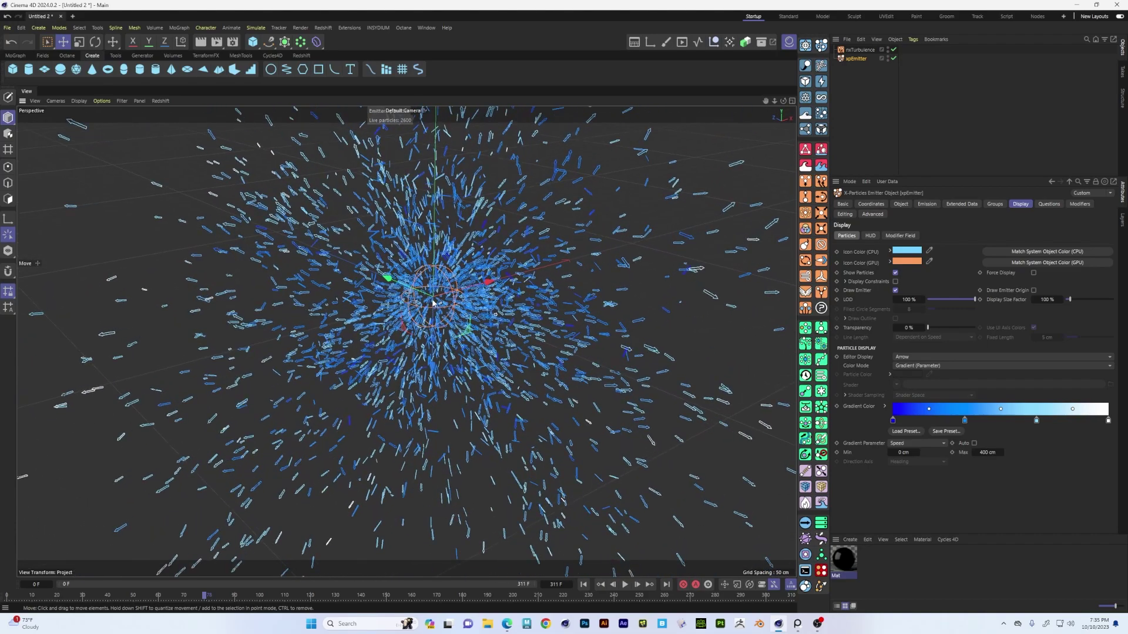
Step: Return to the first frame and set the emitter's birthrate to 200000
{"action": "left_click", "coordinate": [583, 584]}
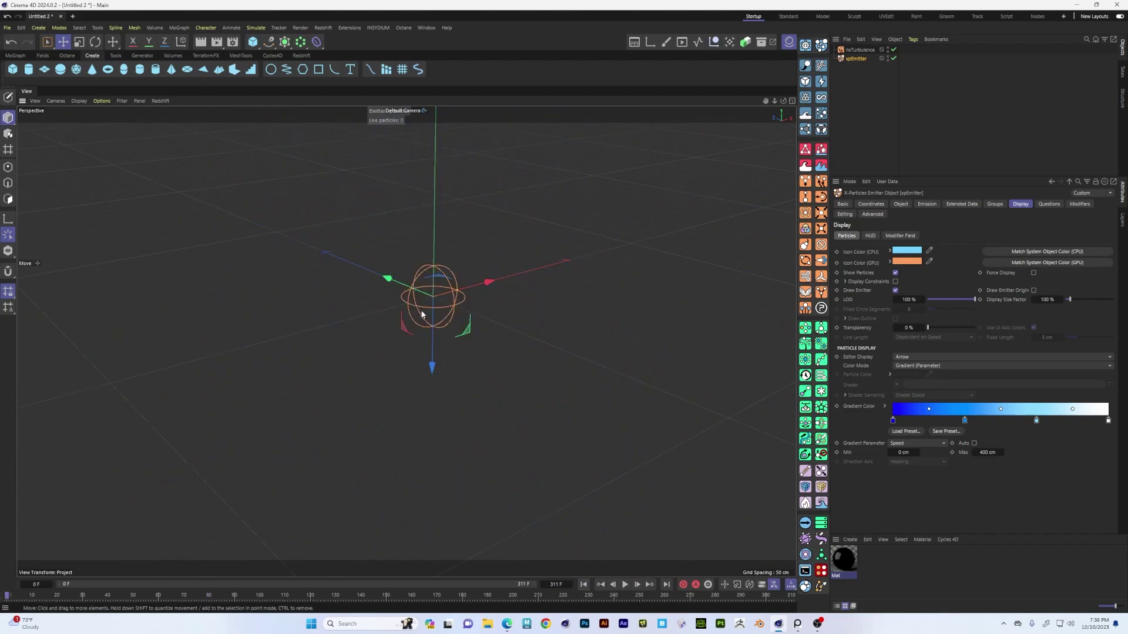
{"action": "right_click_drag", "start_coordinate": [442, 308], "coordinate": [441, 302], "text": "alt"}
{"action": "left_click_drag", "start_coordinate": [441, 302], "coordinate": [445, 301], "text": "alt"}
{"action": "middle_click_drag", "start_coordinate": [445, 301], "coordinate": [416, 354], "text": "alt"}
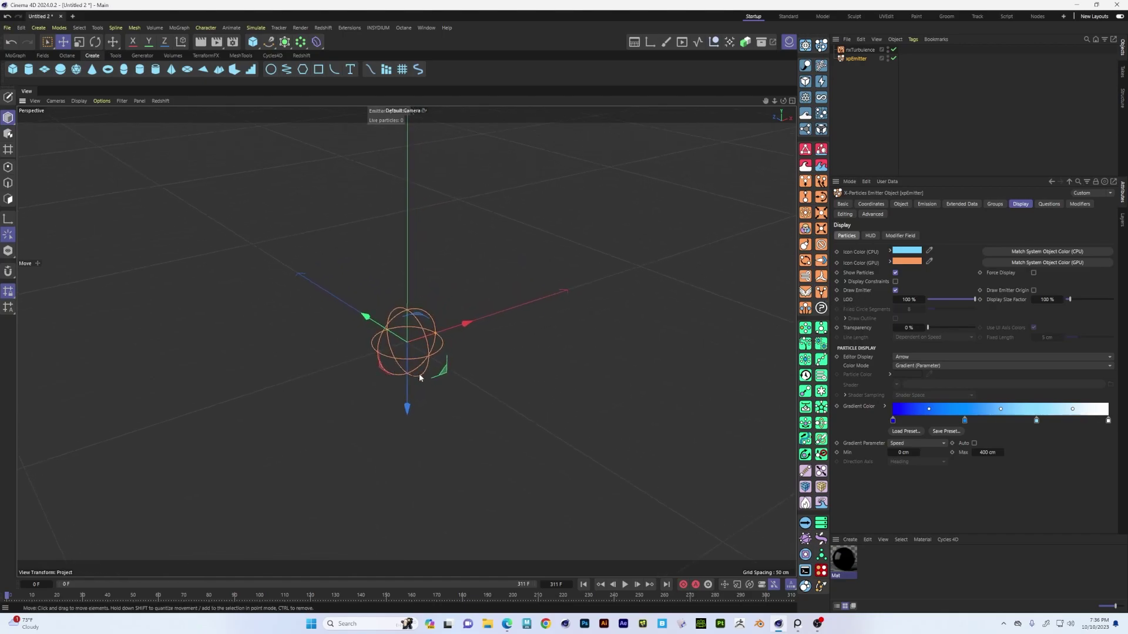
{"action": "left_click", "coordinate": [927, 204]}
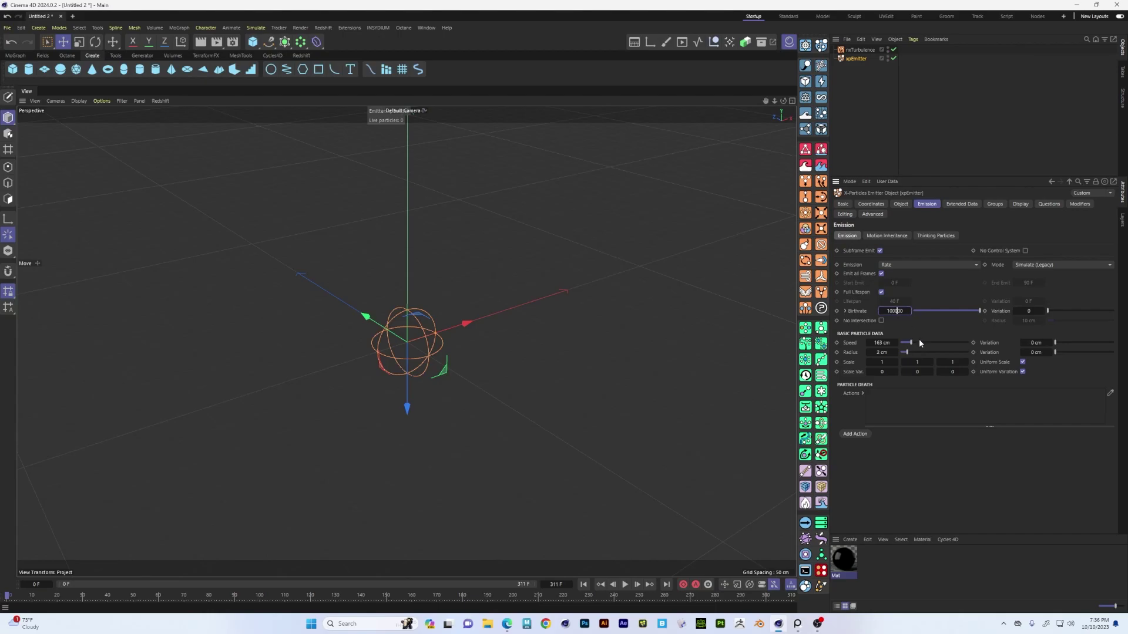
{"action": "left_click_drag", "start_coordinate": [890, 311], "coordinate": [886, 311]}
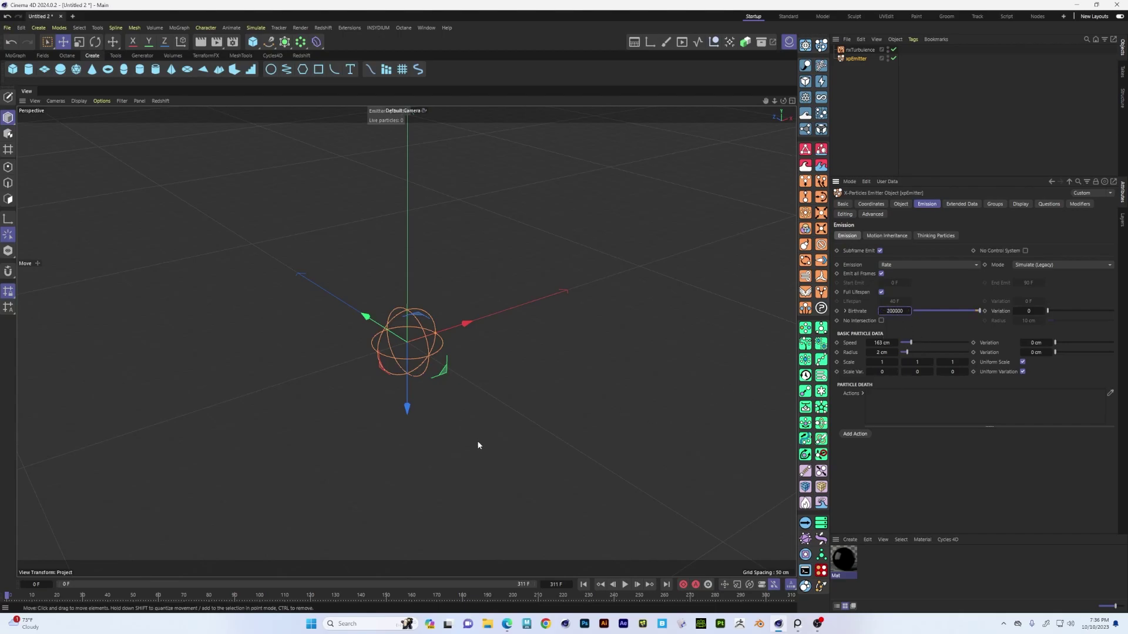
Step: Play the dense arrow emission for a while and inspect the resulting particle cloud from different angles
{"action": "left_click_drag", "start_coordinate": [448, 389], "coordinate": [399, 356], "text": "alt"}
{"action": "mouse_move", "coordinate": [426, 372]}
{"action": "middle_mouse_down", "text": "alt"}
{"action": "mouse_move", "coordinate": [496, 376]}
{"action": "mouse_move", "coordinate": [492, 392]}
{"action": "mouse_move", "coordinate": [421, 376]}
{"action": "middle_mouse_up", "text": "alt"}
{"action": "left_click", "coordinate": [625, 585]}
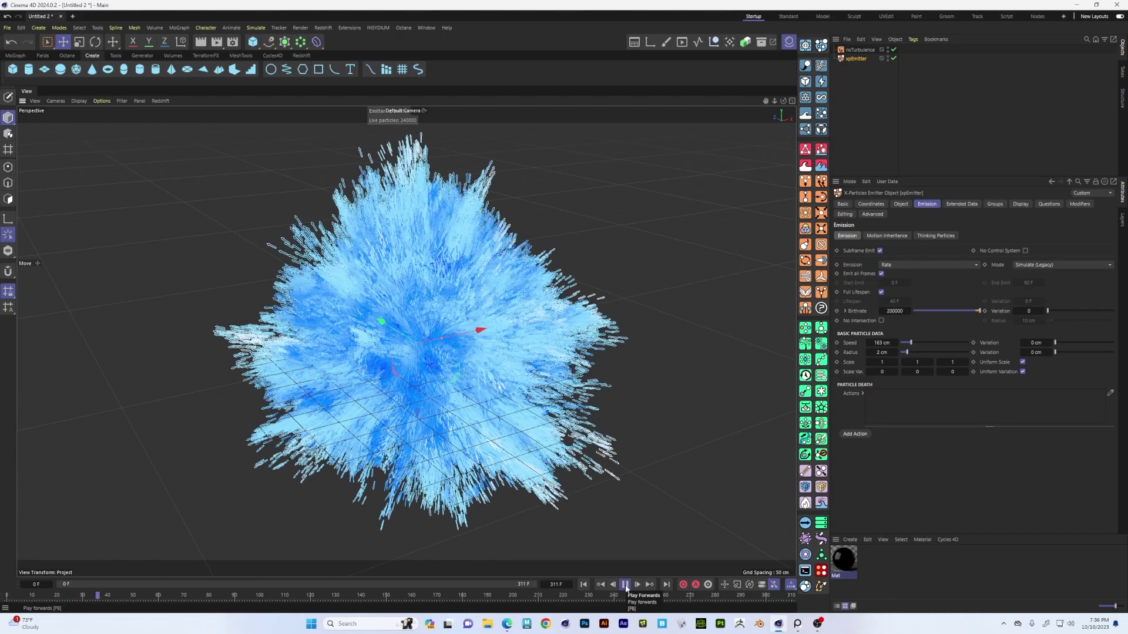
{"action": "left_click", "coordinate": [626, 584]}
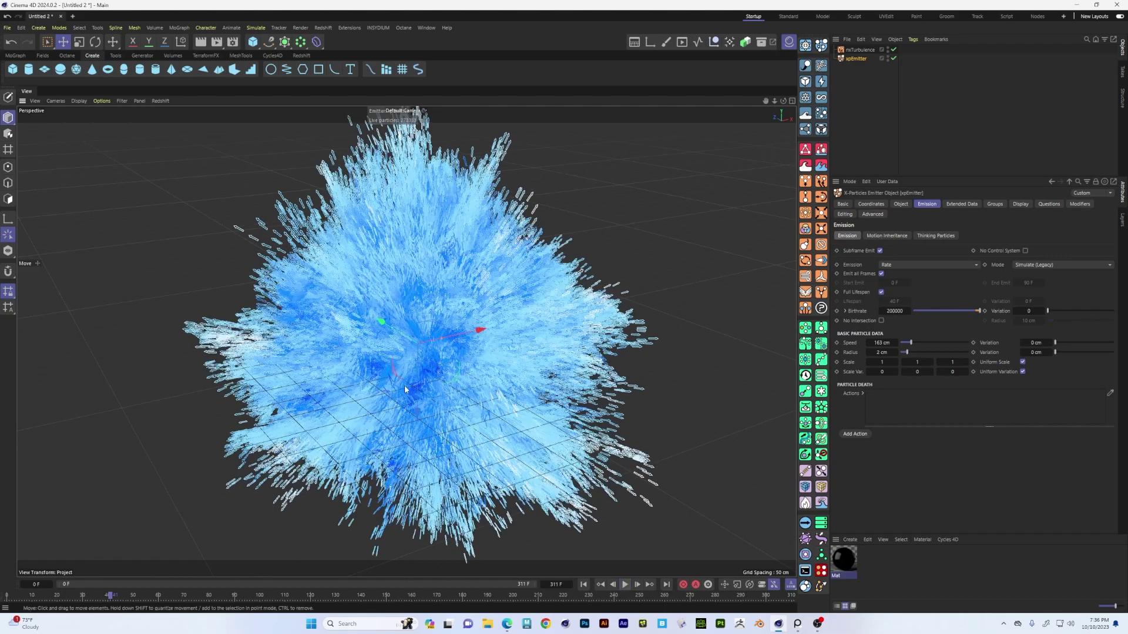
{"action": "left_click_drag", "start_coordinate": [425, 343], "coordinate": [434, 349], "text": "alt"}
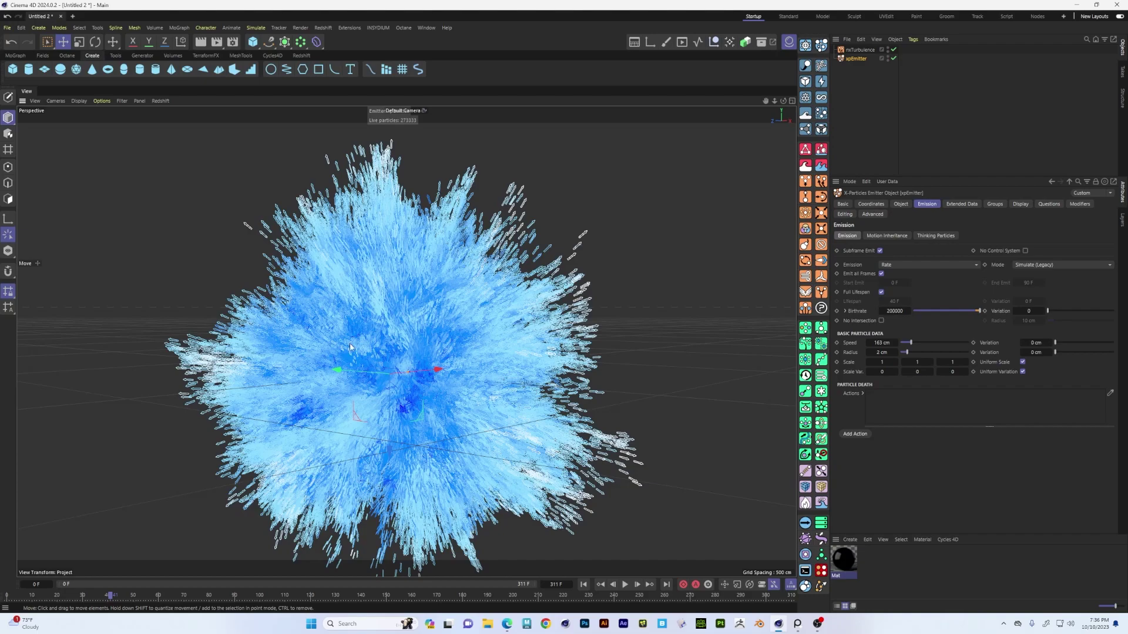
{"action": "left_click_drag", "start_coordinate": [454, 351], "coordinate": [457, 352], "text": "alt"}
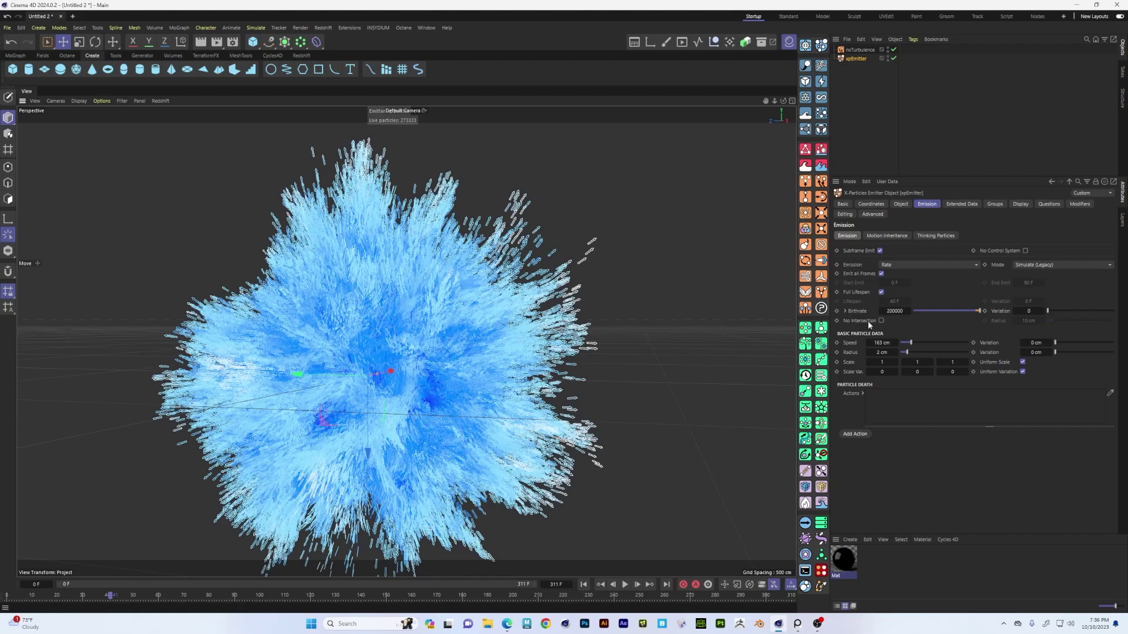
Step: Set the emitter's editor display shape to Dots
{"action": "left_click", "coordinate": [1020, 205]}
{"action": "left_click", "coordinate": [923, 357]}
{"action": "left_click", "coordinate": [858, 403]}
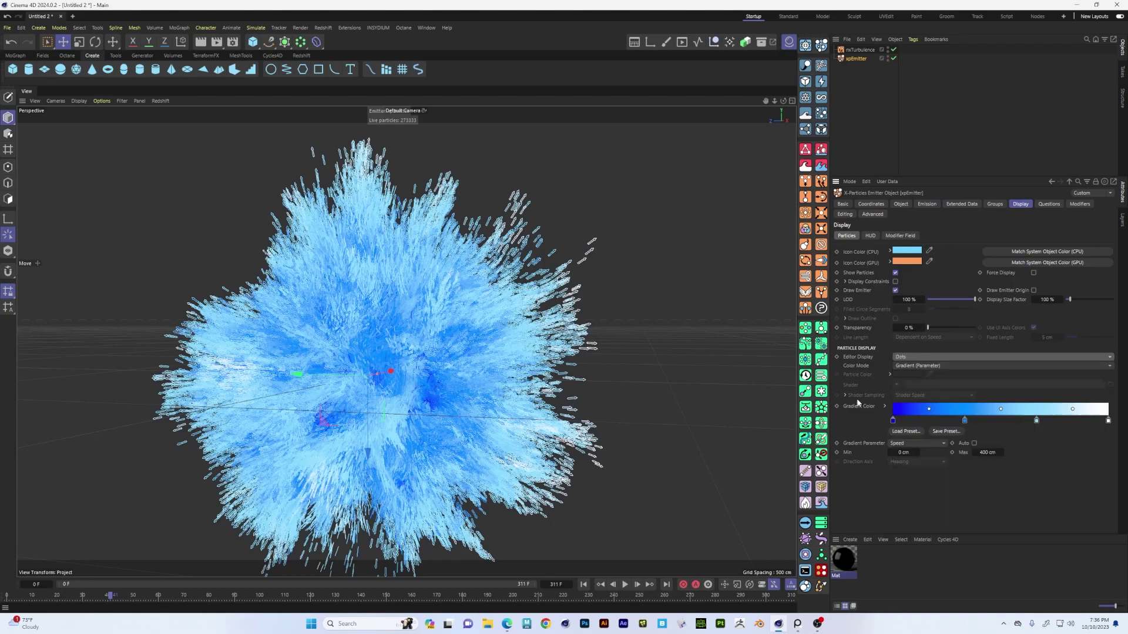
Step: Replay the emission with dot particles from the first frame and inspect the cloud from above and the side
{"action": "left_click", "coordinate": [583, 585]}
{"action": "left_click", "coordinate": [625, 586]}
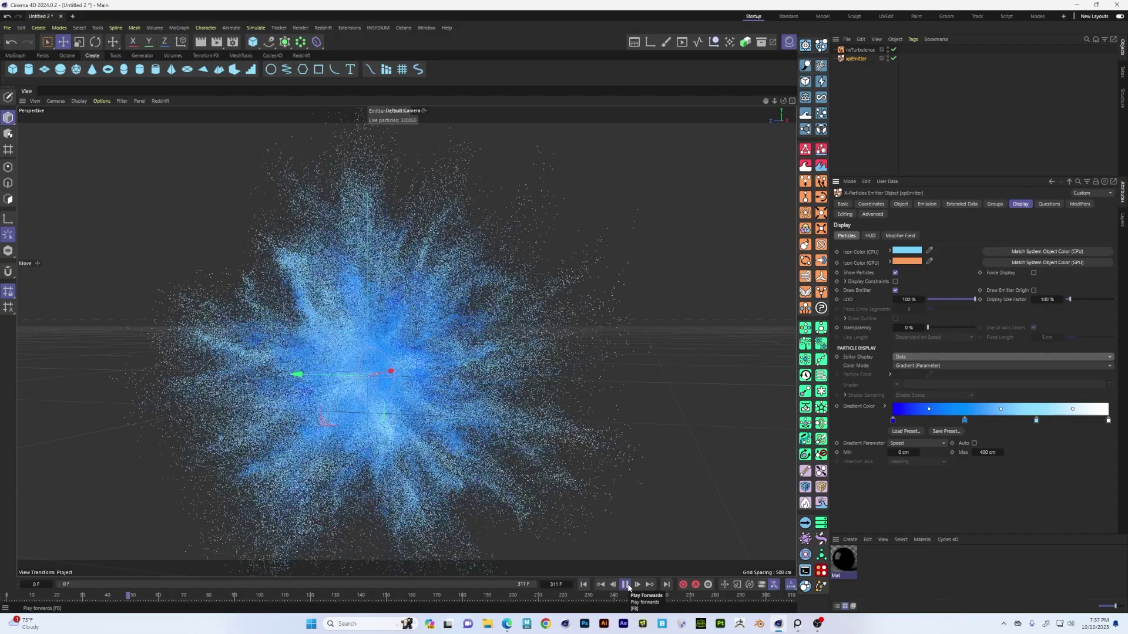
{"action": "left_click", "coordinate": [625, 585]}
{"action": "left_click_drag", "start_coordinate": [485, 389], "coordinate": [456, 403], "text": "alt"}
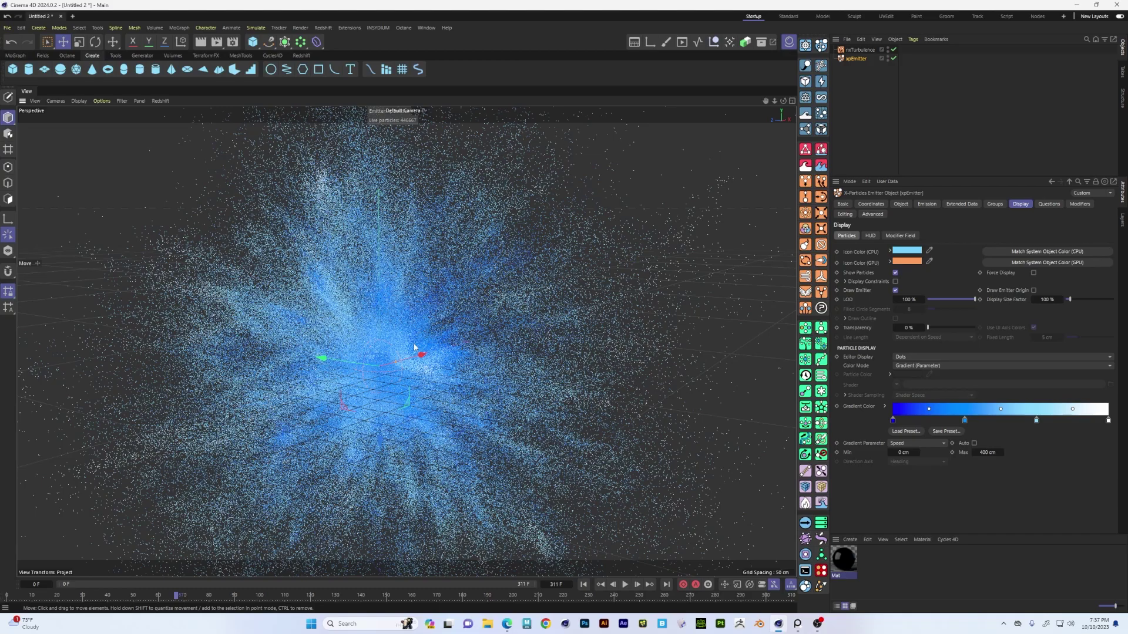
{"action": "left_click_drag", "start_coordinate": [416, 348], "coordinate": [394, 401], "text": "alt"}
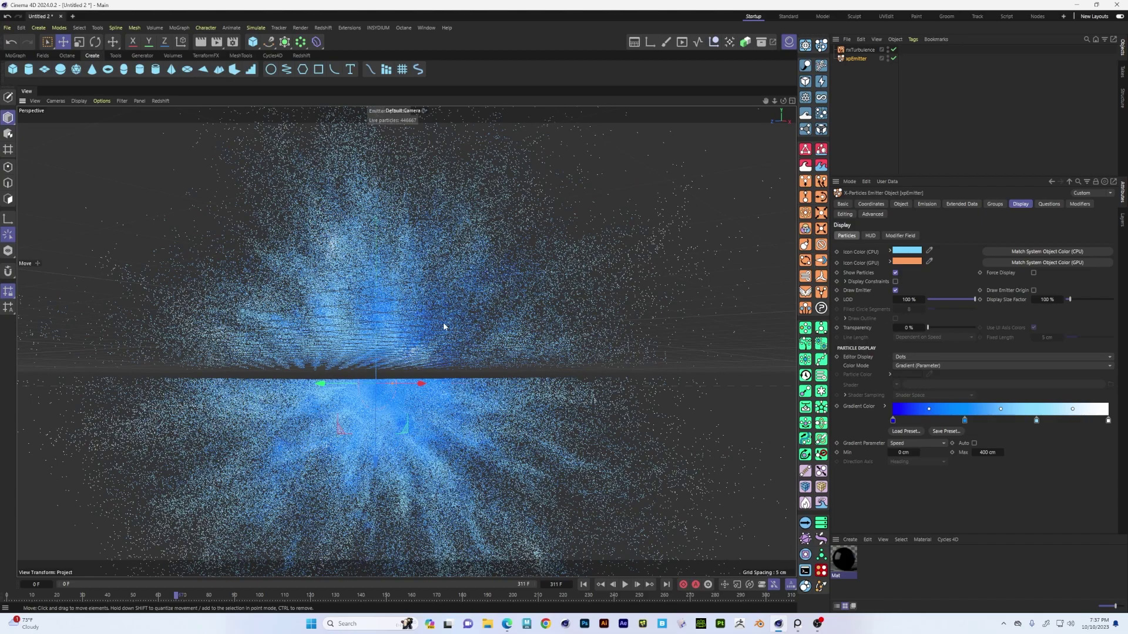
Step: Switch the emitter's editor display back to Arrow and replay the emission briefly from the first frame
{"action": "left_click", "coordinate": [917, 356]}
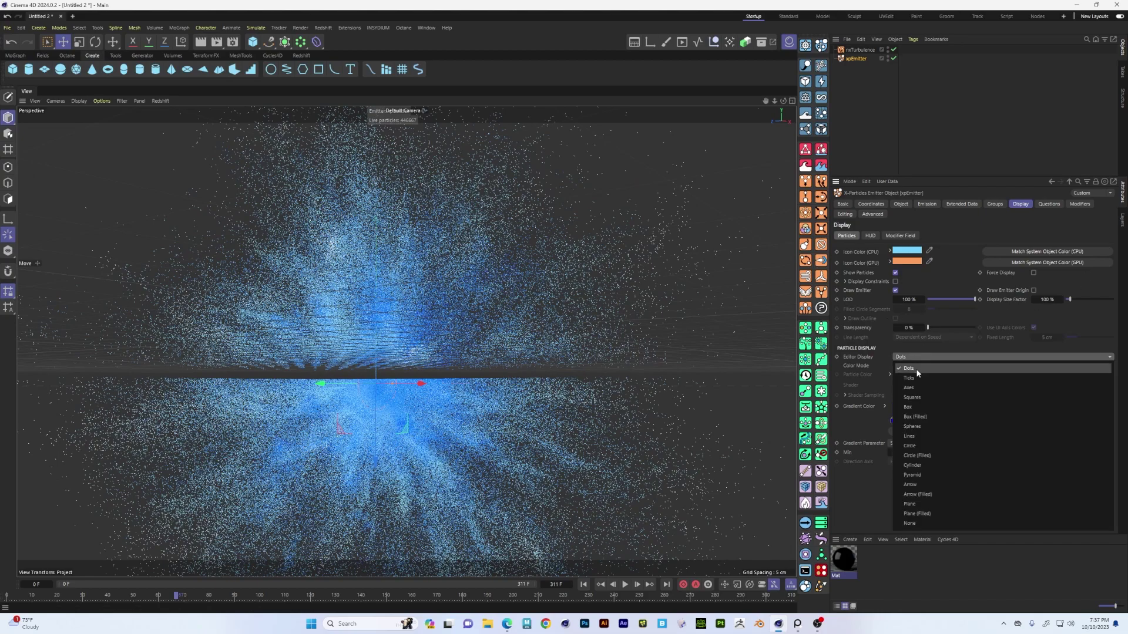
{"action": "left_click", "coordinate": [910, 485]}
{"action": "left_click", "coordinate": [583, 584]}
{"action": "left_click", "coordinate": [625, 586]}
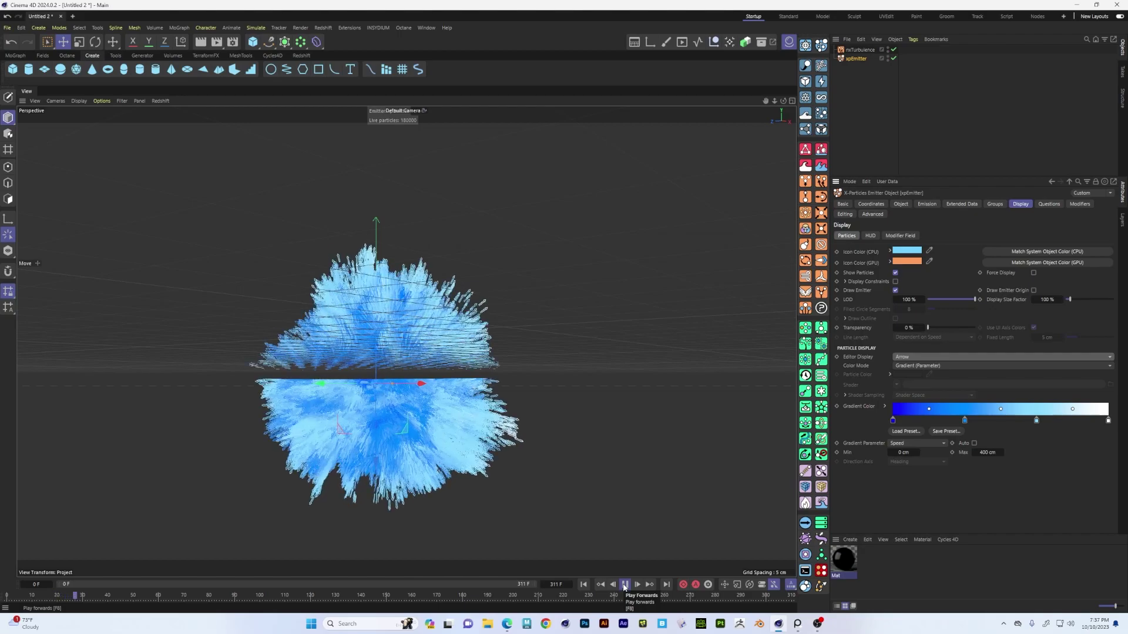
{"action": "left_click", "coordinate": [625, 586]}
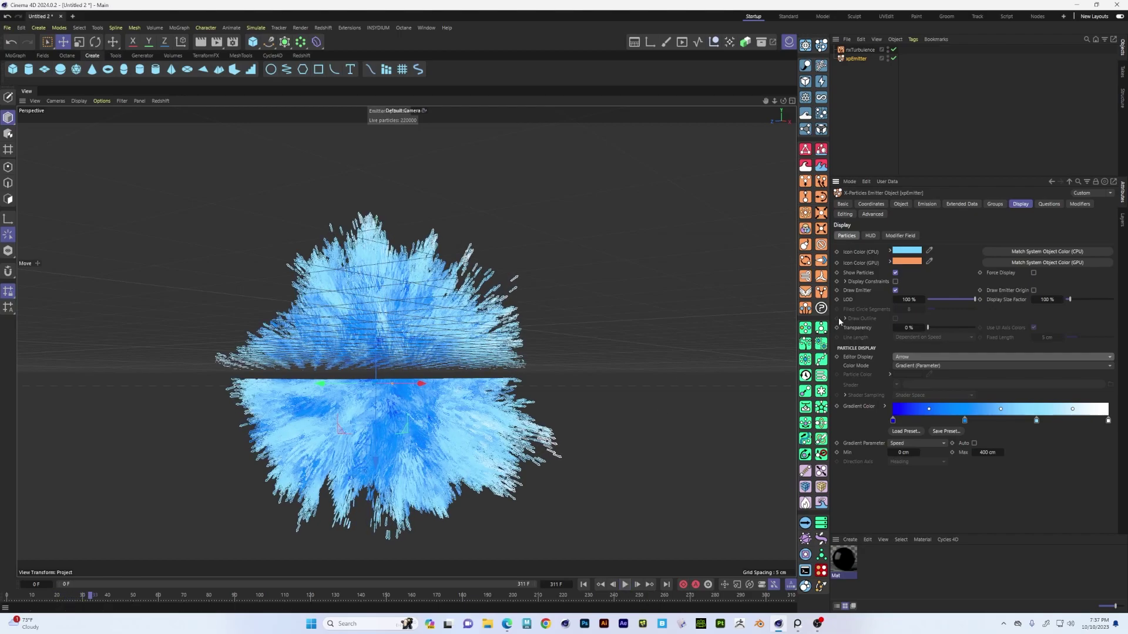
Step: Set the emitter's display LOD to 10% and view the thinned arrow cloud at an angle
{"action": "double_click", "coordinate": [910, 300]}
{"action": "type", "text": "10"}
{"action": "key", "text": "Return"}
{"action": "left_click_drag", "start_coordinate": [307, 363], "coordinate": [363, 364], "text": "alt"}
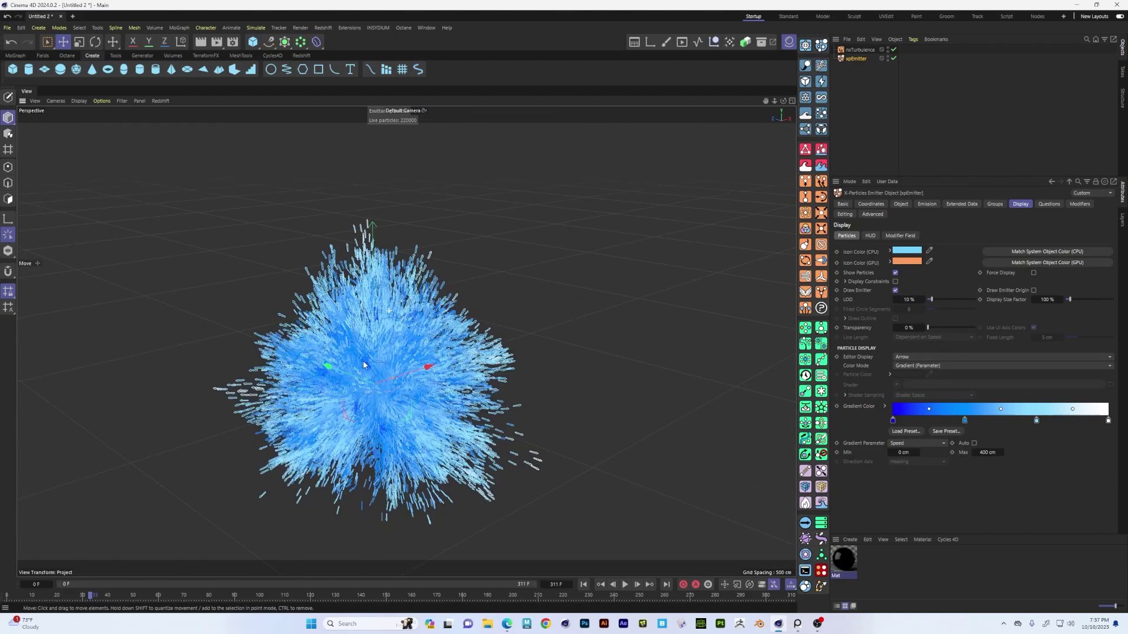
Step: Continue playing the emission at the reduced level of detail and inspect the arrows from several angles
{"action": "left_click", "coordinate": [625, 584]}
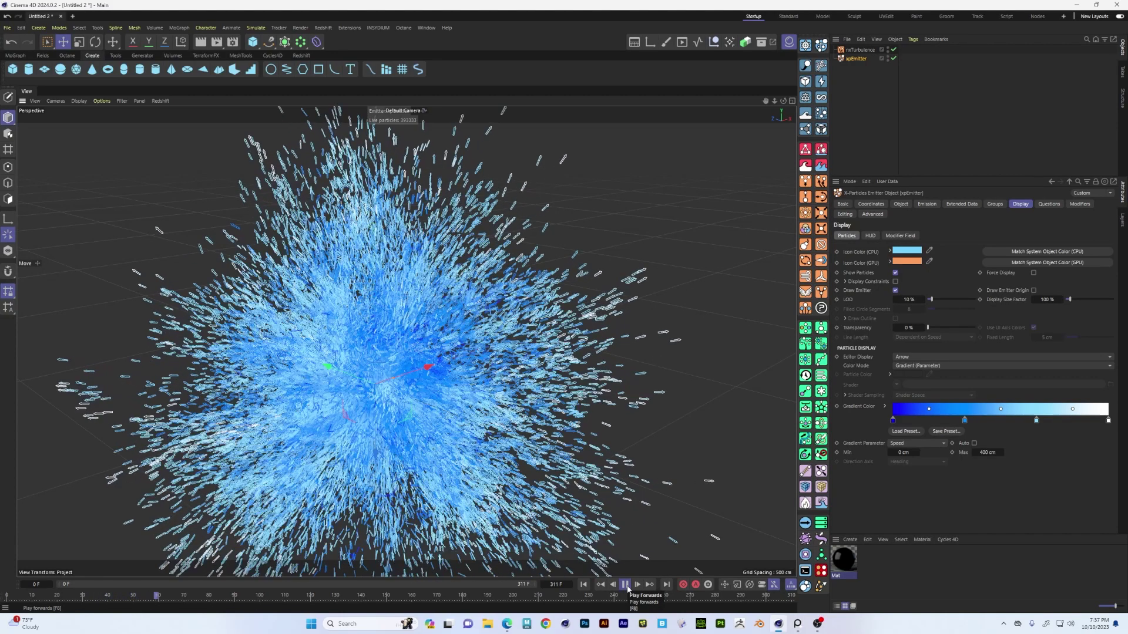
{"action": "left_click", "coordinate": [625, 585]}
{"action": "left_click_drag", "start_coordinate": [411, 423], "coordinate": [424, 367], "text": "alt"}
{"action": "left_click_drag", "start_coordinate": [372, 420], "coordinate": [464, 420], "text": "alt"}
Step: Lower the emitter's display LOD to 2% and inspect the sparser arrows around the emitter
{"action": "left_click", "coordinate": [909, 300]}
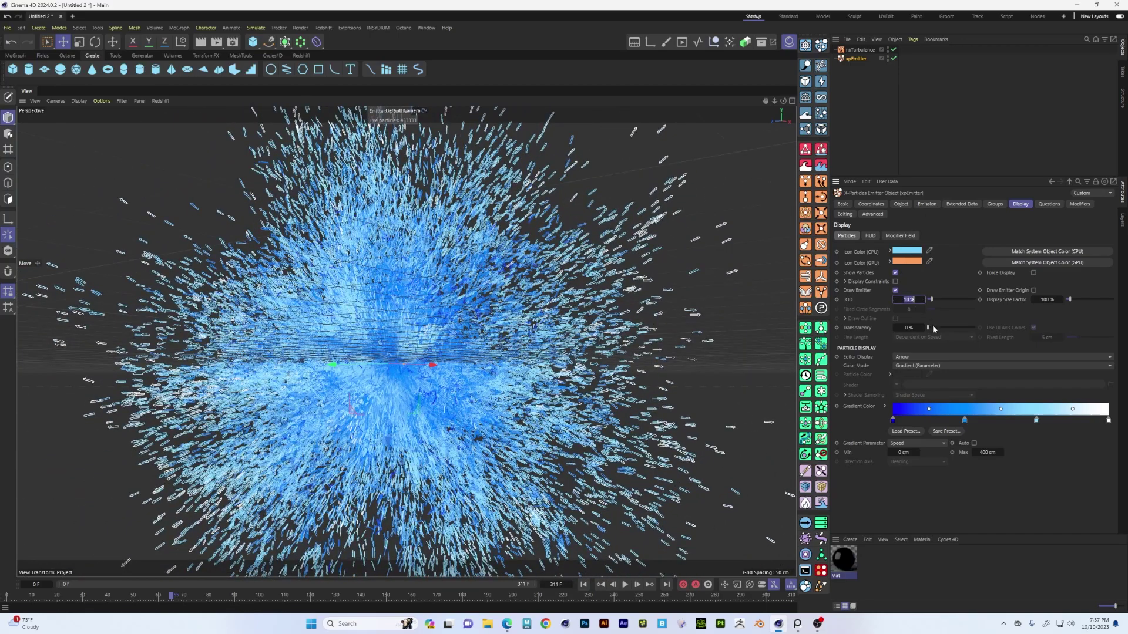
{"action": "type", "text": "2"}
{"action": "key", "text": "Return"}
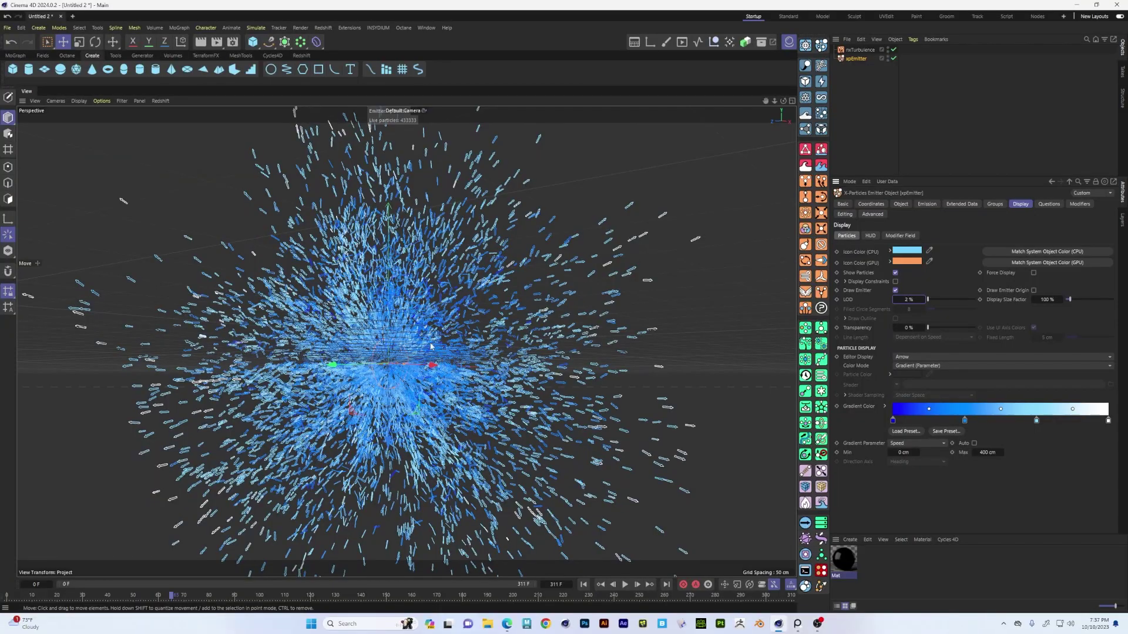
{"action": "left_click_drag", "start_coordinate": [440, 355], "coordinate": [604, 300], "text": "alt"}
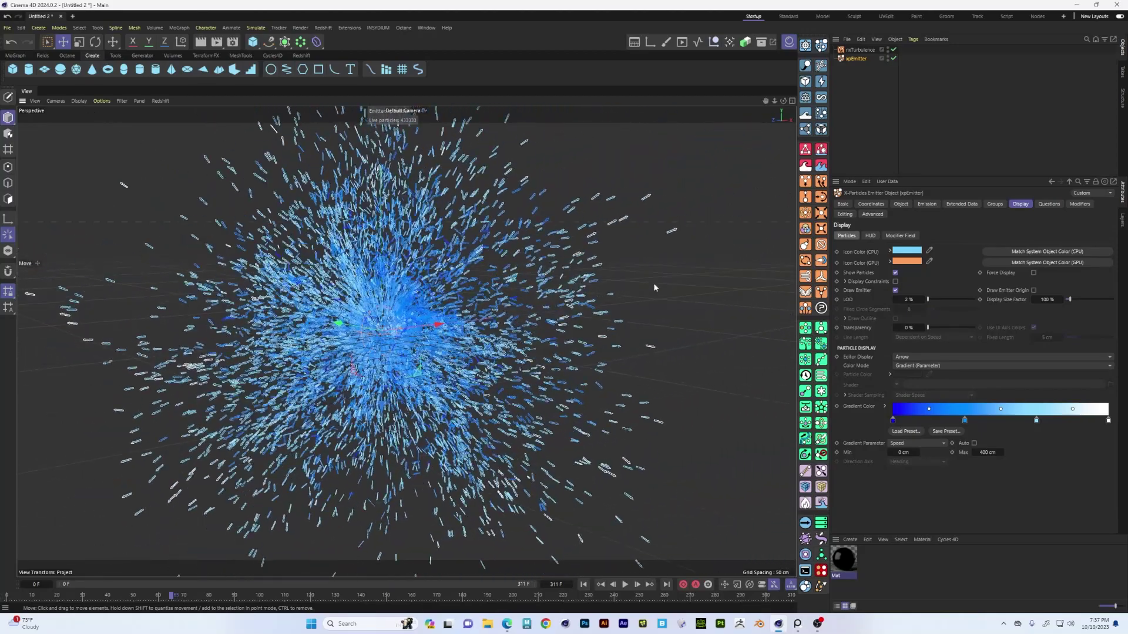
Step: Restore the emitter's display LOD to 100% and inspect the full arrow cloud
{"action": "left_click_drag", "start_coordinate": [928, 299], "coordinate": [986, 301]}
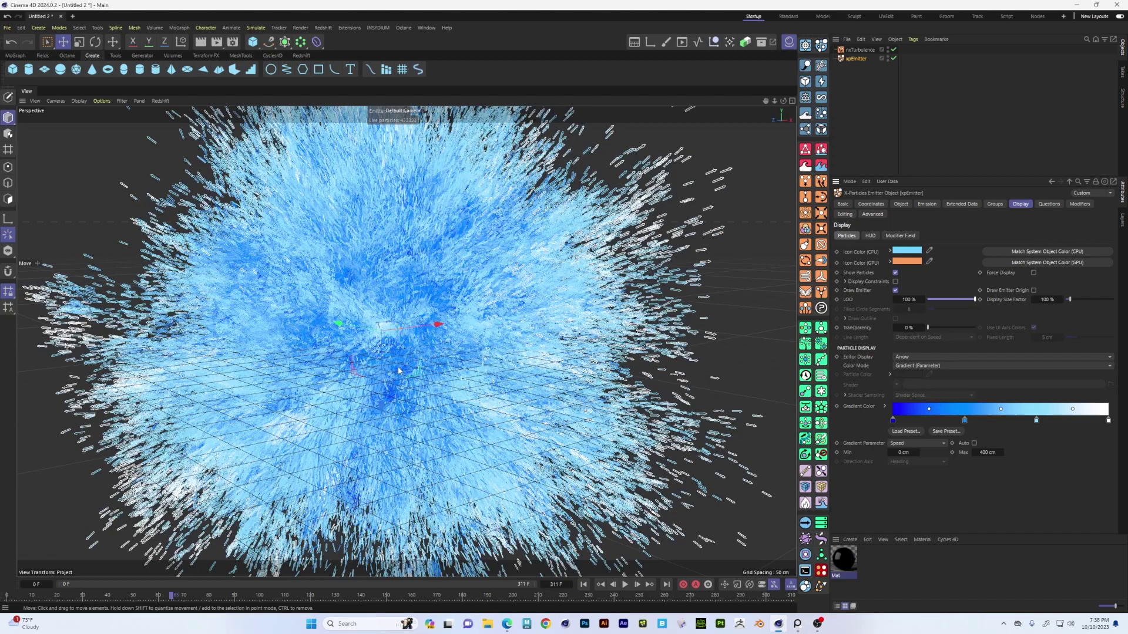
{"action": "left_click_drag", "start_coordinate": [397, 348], "coordinate": [410, 368], "text": "alt"}
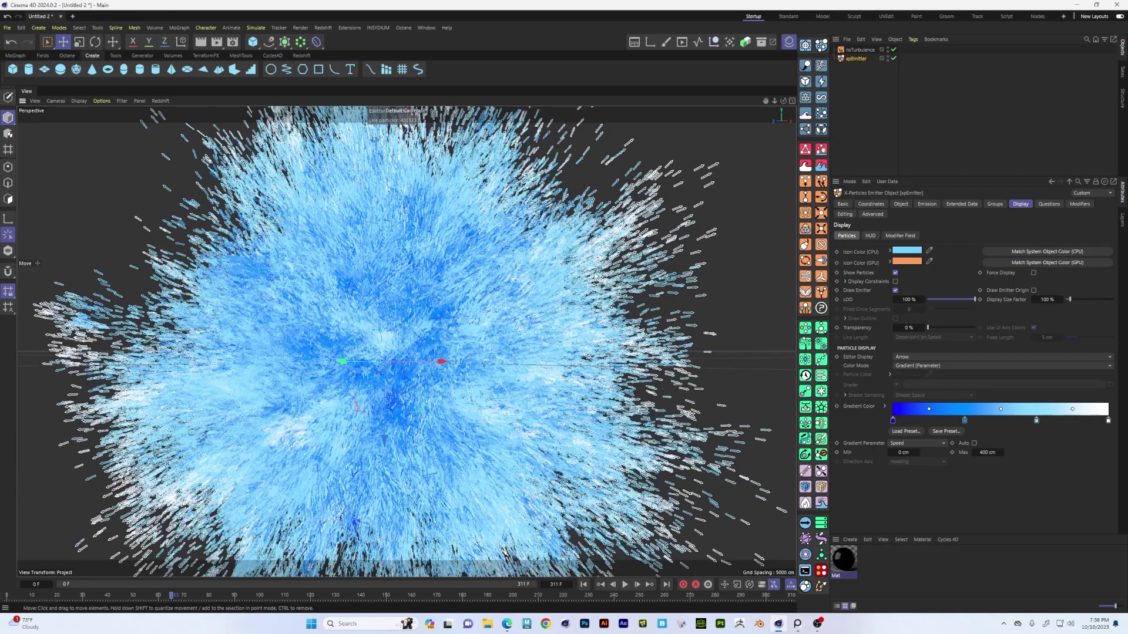
Step: Reduce the emitter's display LOD to 2% and inspect the thinned arrow cloud from several angles
{"action": "left_click", "coordinate": [909, 300]}
{"action": "type", "text": "1"}
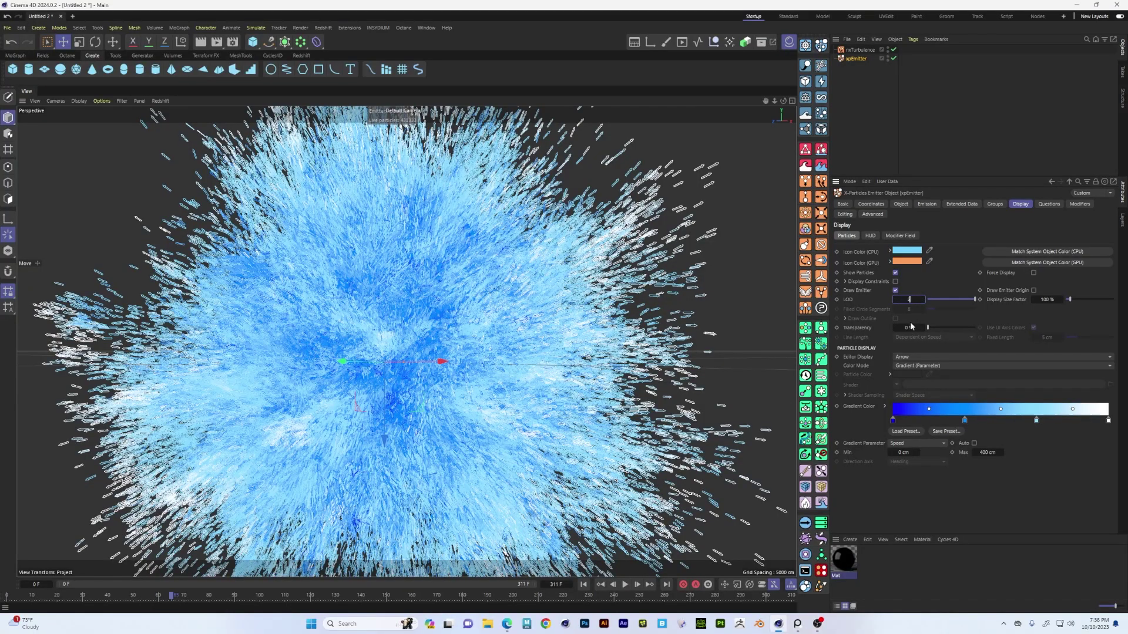
{"action": "key", "text": "Return"}
{"action": "mouse_move", "coordinate": [412, 405]}
{"action": "left_mouse_down", "text": "alt"}
{"action": "mouse_move", "coordinate": [433, 429]}
{"action": "mouse_move", "coordinate": [316, 386]}
{"action": "left_mouse_up", "text": "alt"}
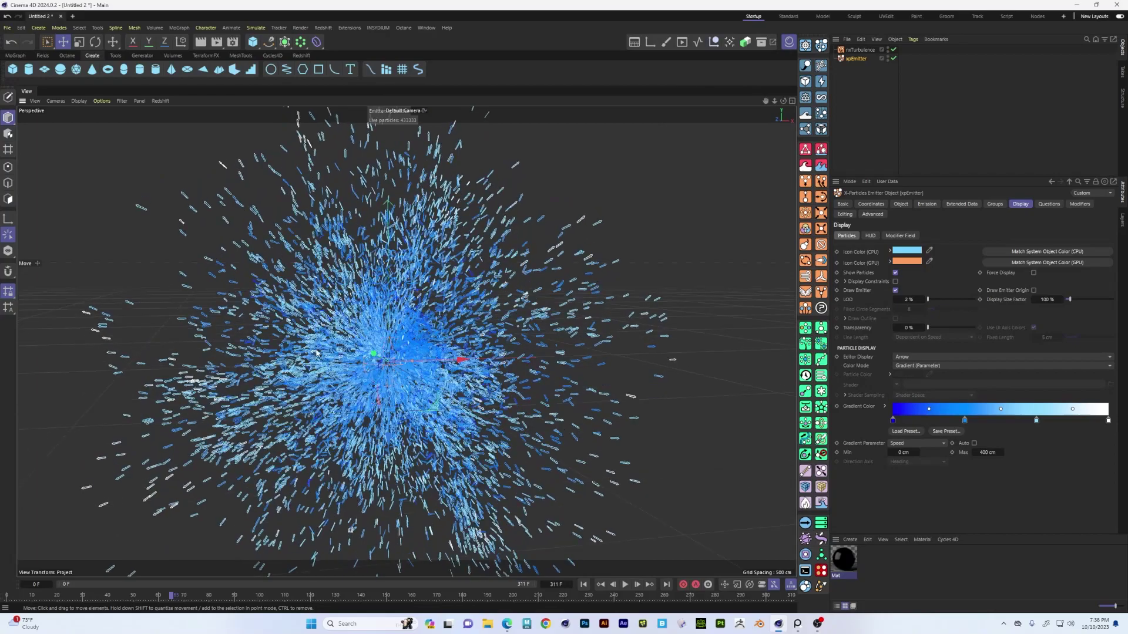
{"action": "left_click_drag", "start_coordinate": [406, 352], "coordinate": [373, 333], "text": "alt"}
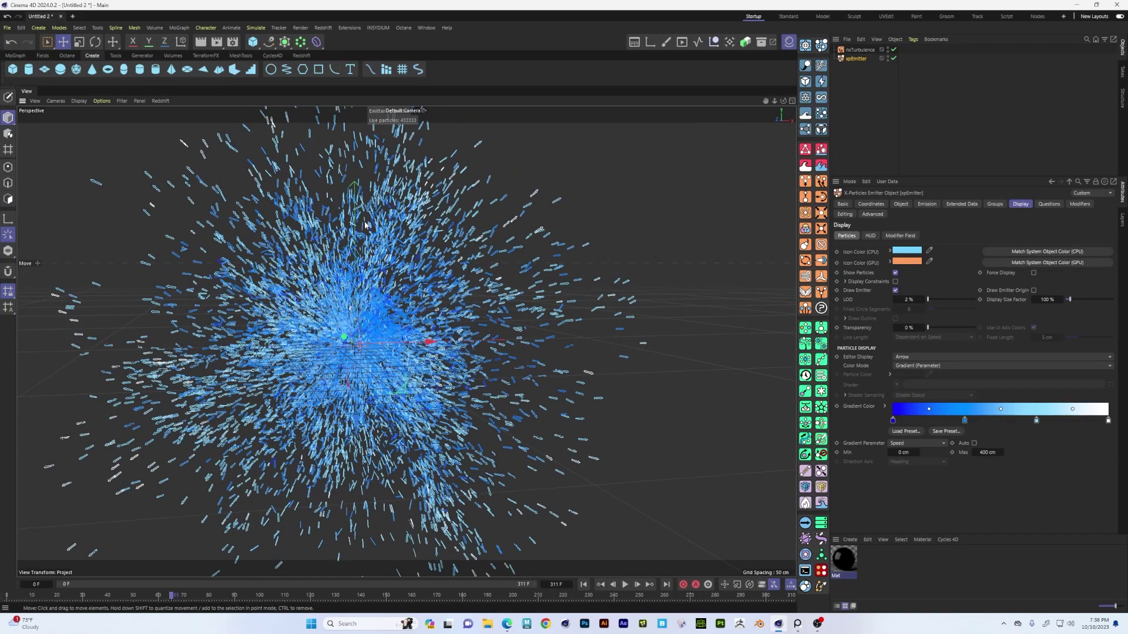
{"action": "left_click_drag", "start_coordinate": [338, 320], "coordinate": [422, 279], "text": "alt"}
{"action": "left_click_drag", "start_coordinate": [558, 351], "coordinate": [594, 326], "text": "alt"}
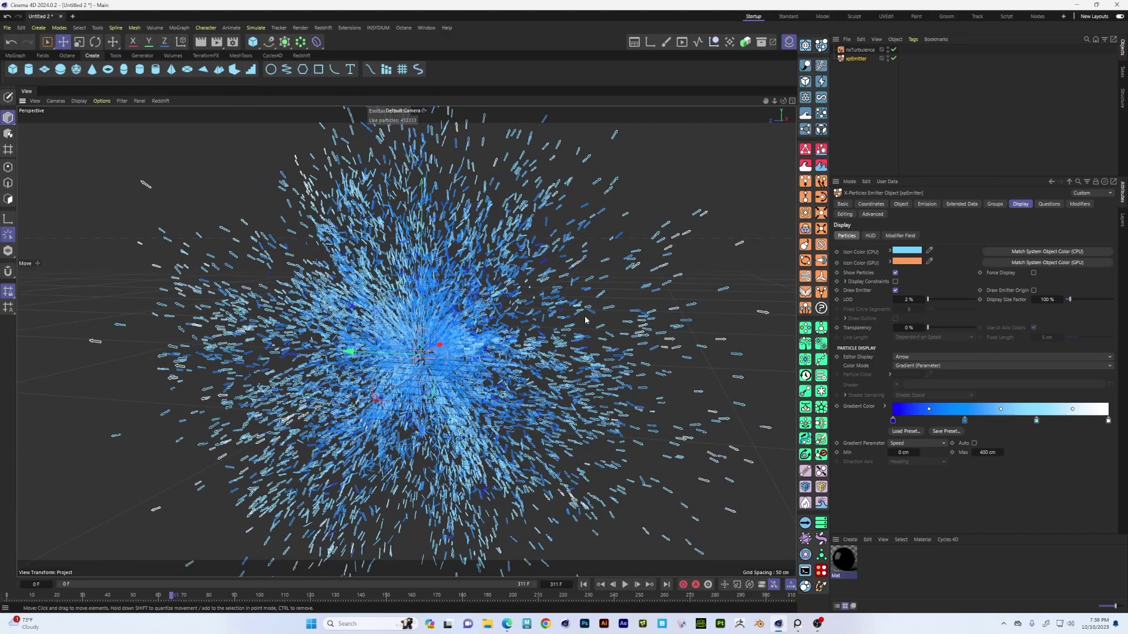
{"action": "left_click_drag", "start_coordinate": [474, 327], "coordinate": [695, 328], "text": "alt"}
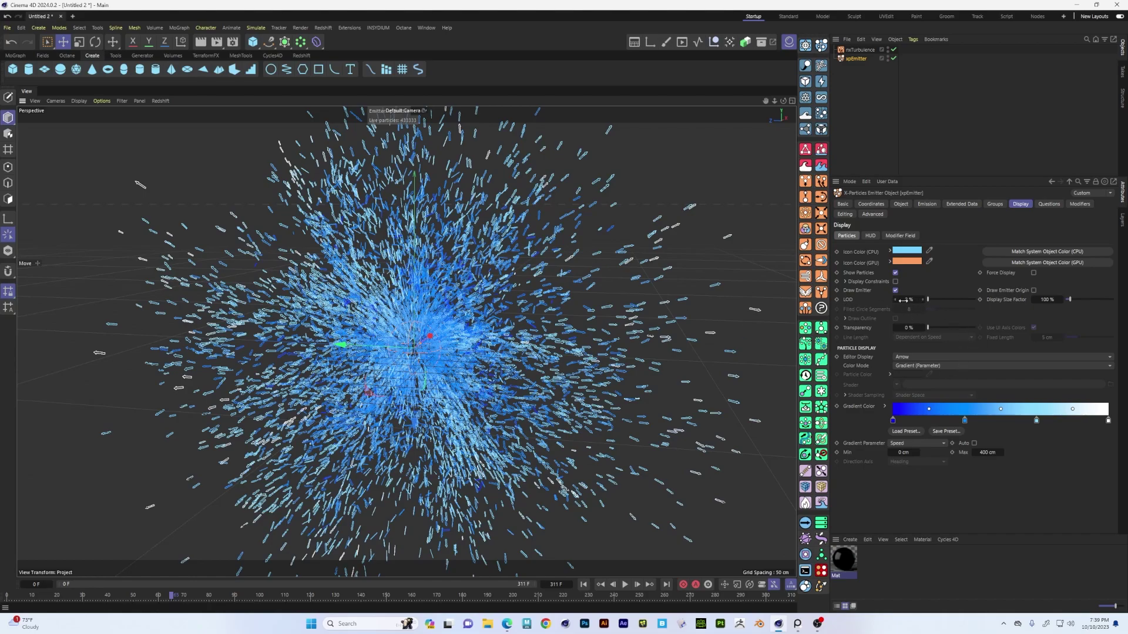
Step: Play and pause the emission, then try adjusting the Display Size Factor and undo the change
{"action": "left_click", "coordinate": [624, 587]}
{"action": "left_click", "coordinate": [623, 588]}
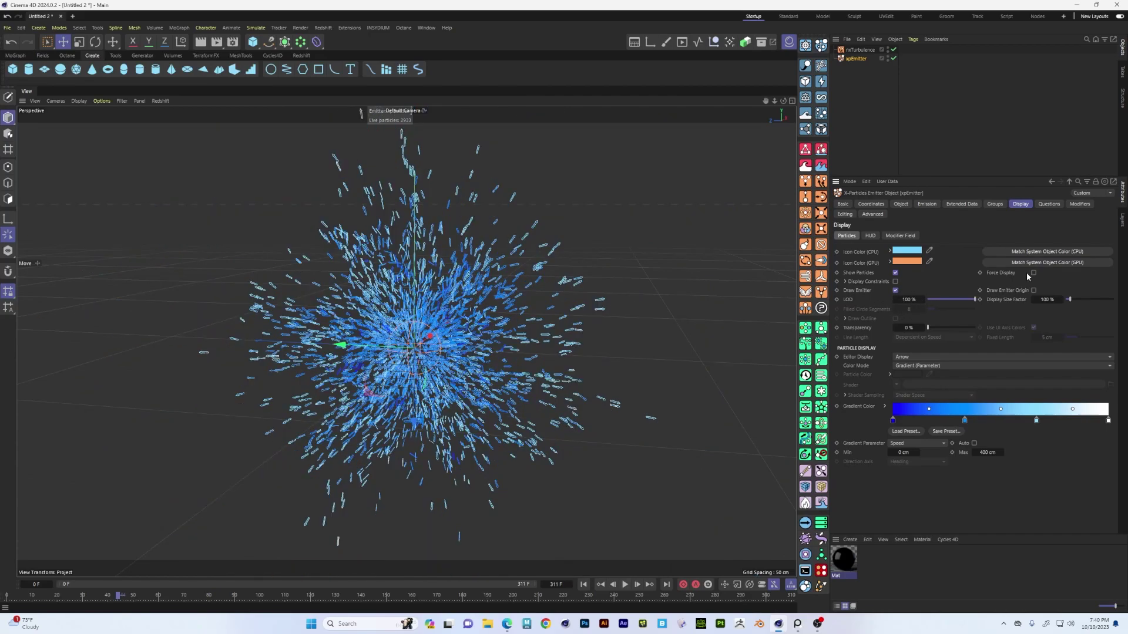
{"action": "left_click_drag", "start_coordinate": [1070, 301], "coordinate": [1069, 302]}
{"action": "key", "text": "ctrl+z"}
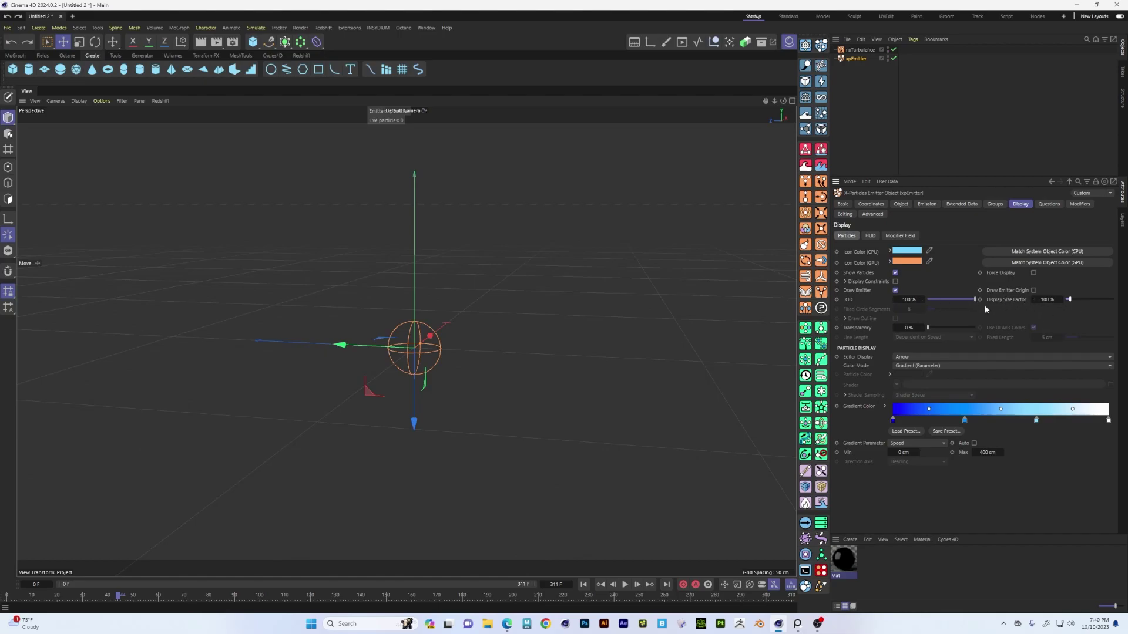
Step: Replay the emission briefly, check the Transparency control and view the arrows from another angle
{"action": "left_click", "coordinate": [625, 585]}
{"action": "left_click", "coordinate": [627, 586]}
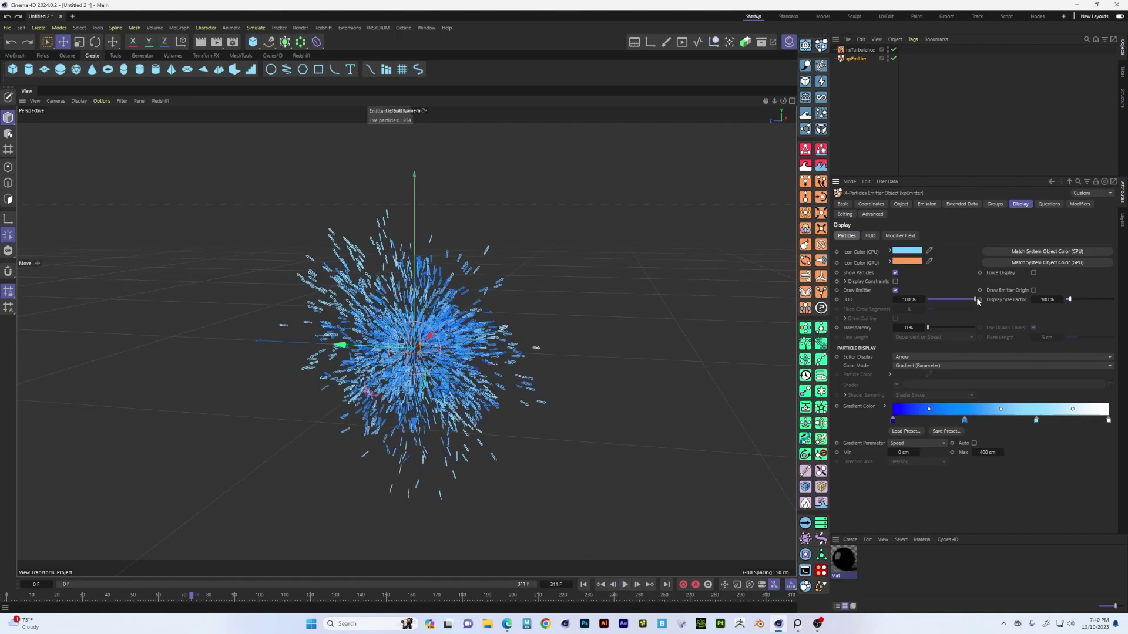
{"action": "mouse_move", "coordinate": [927, 328]}
{"action": "left_mouse_down"}
{"action": "mouse_move", "coordinate": [1028, 329]}
{"action": "mouse_move", "coordinate": [924, 343]}
{"action": "left_mouse_up"}
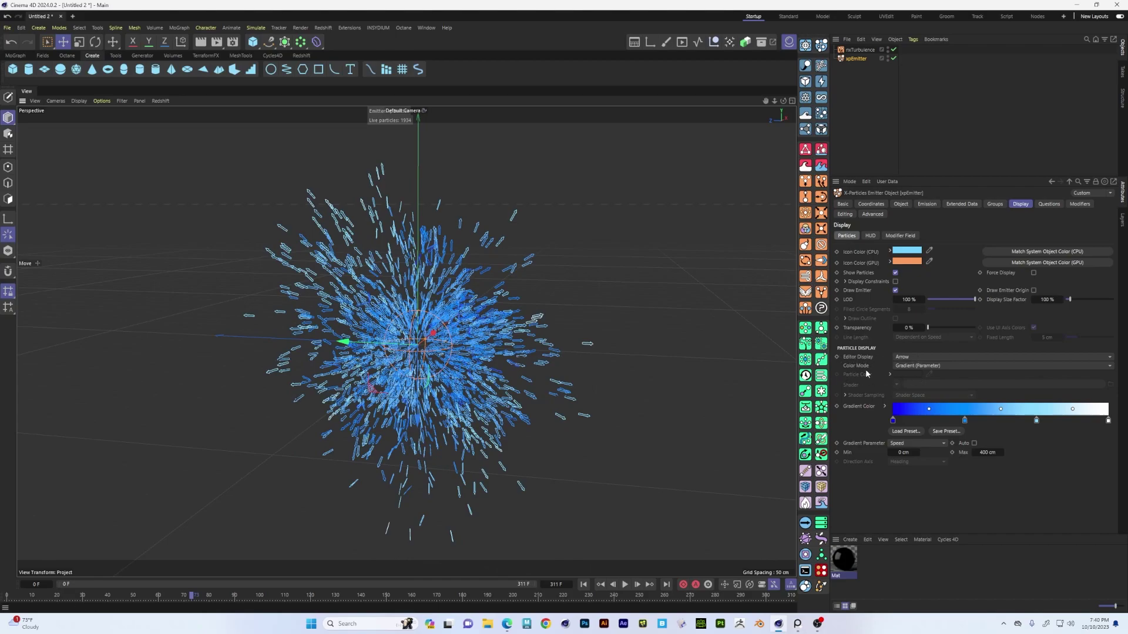
{"action": "left_click_drag", "start_coordinate": [379, 364], "coordinate": [352, 345], "text": "alt"}
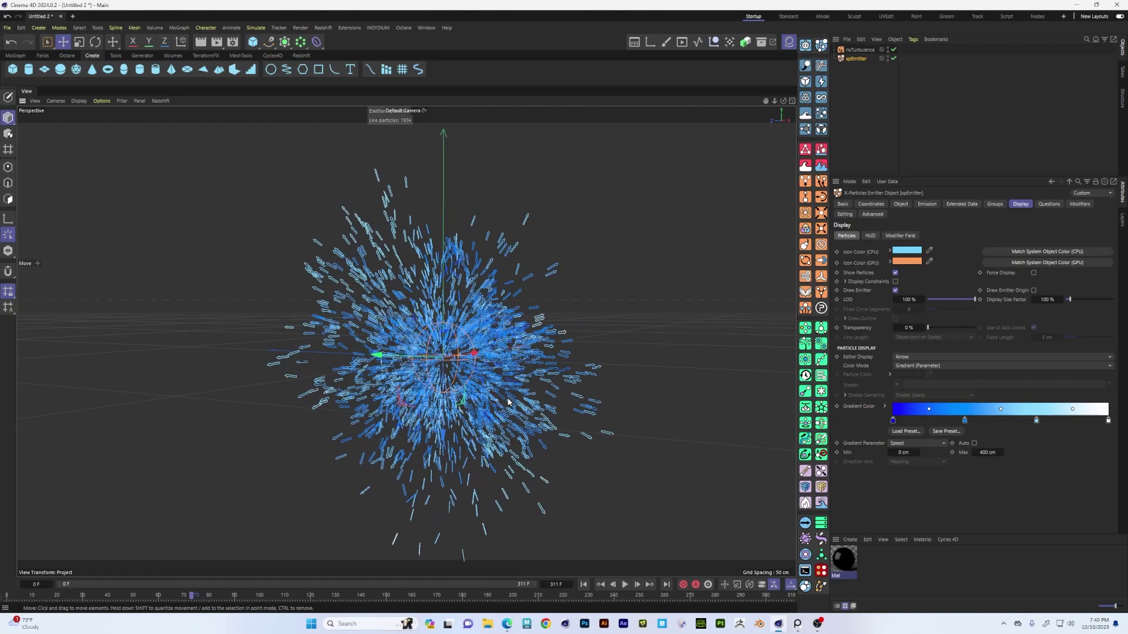
Step: Set the emitter's Color Mode to Use Emitter Icon Color and switch its basic icon color to Custom
{"action": "left_click", "coordinate": [950, 367]}
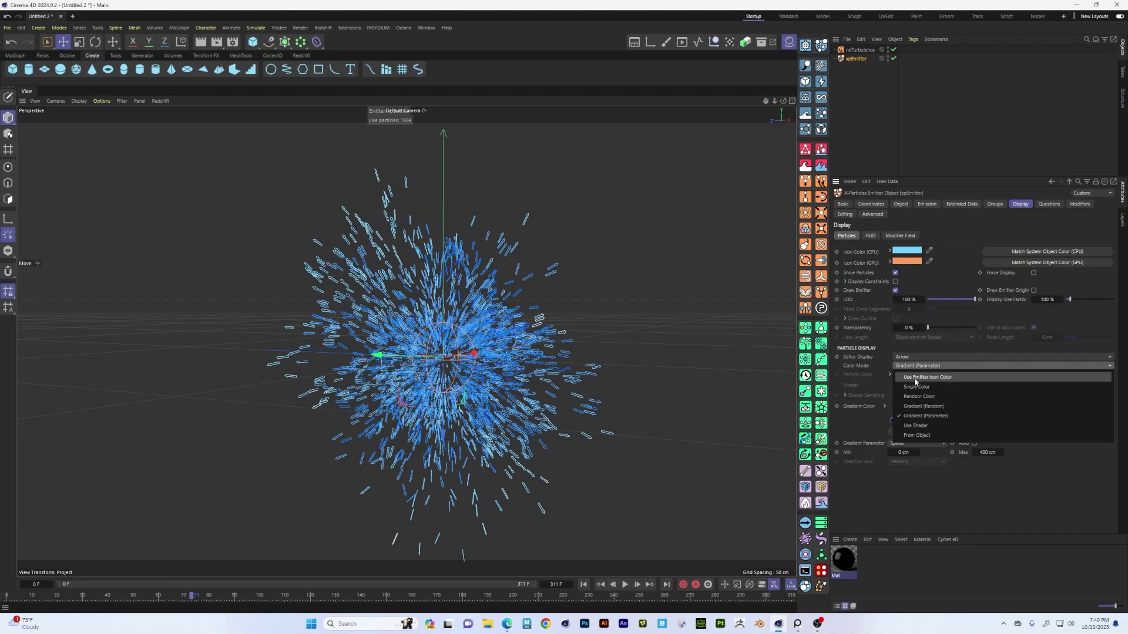
{"action": "left_click", "coordinate": [932, 377]}
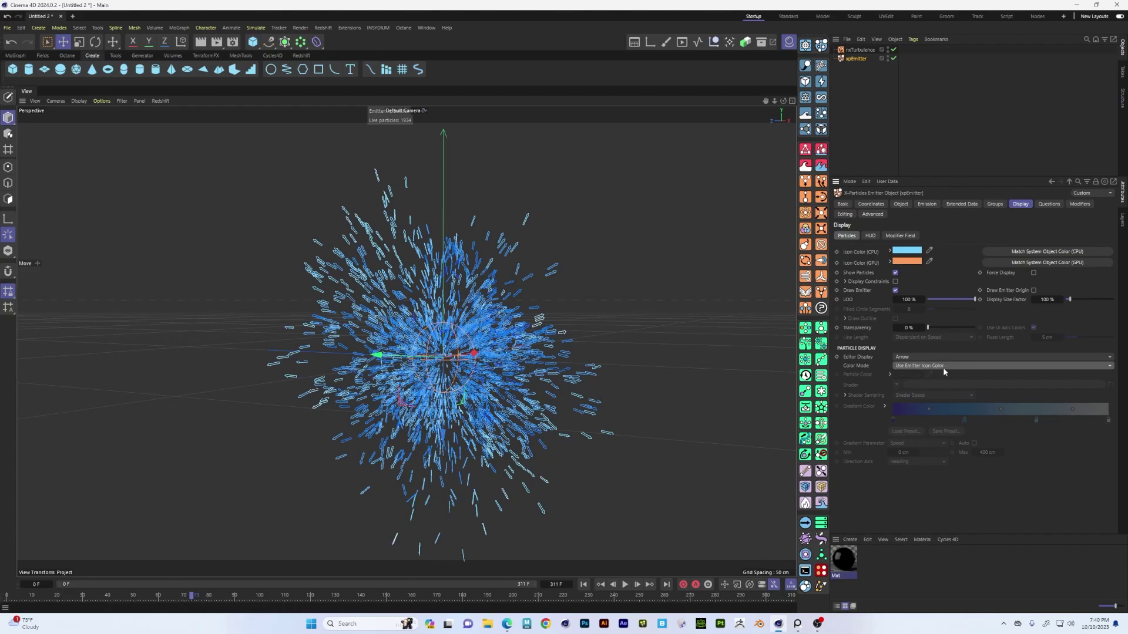
{"action": "left_click", "coordinate": [843, 204]}
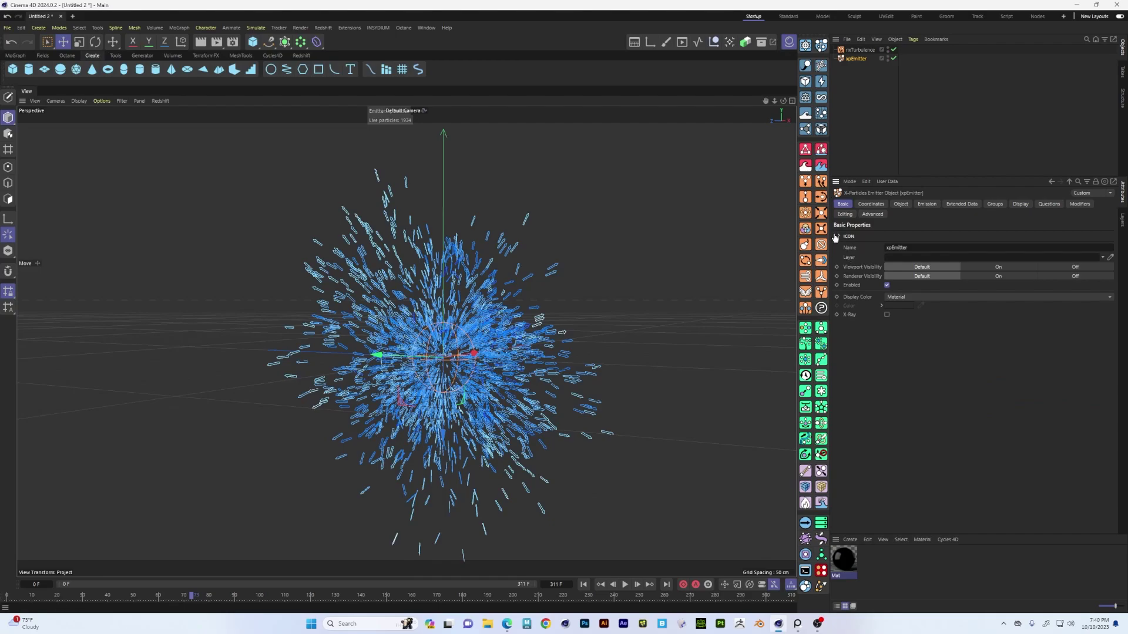
{"action": "left_click", "coordinate": [839, 236]}
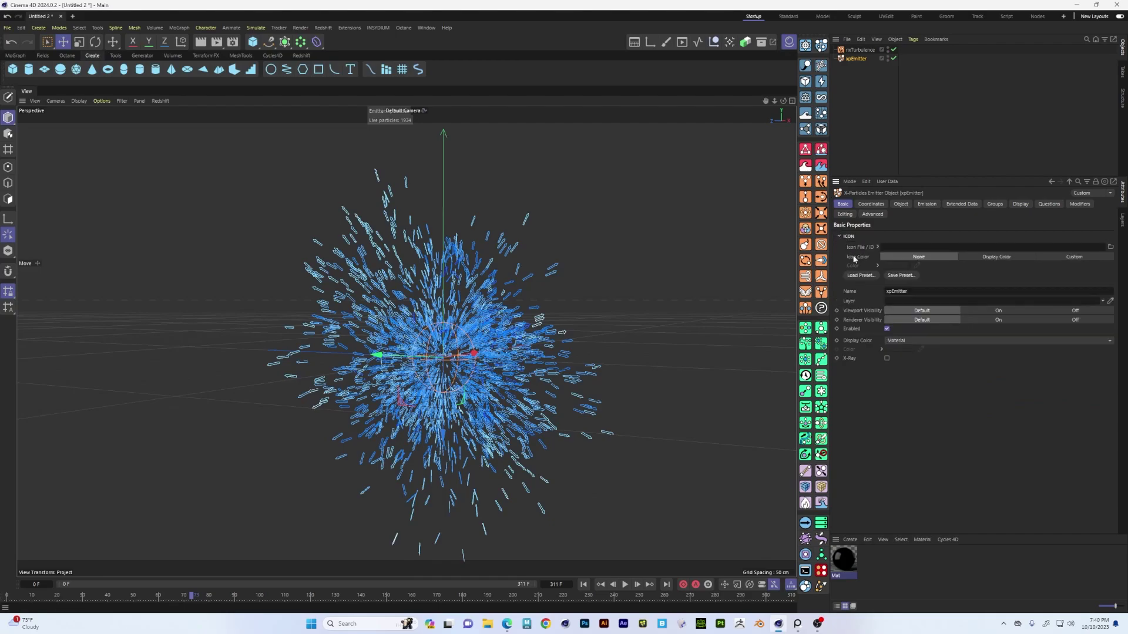
{"action": "left_click", "coordinate": [1006, 258]}
{"action": "left_click", "coordinate": [1052, 257]}
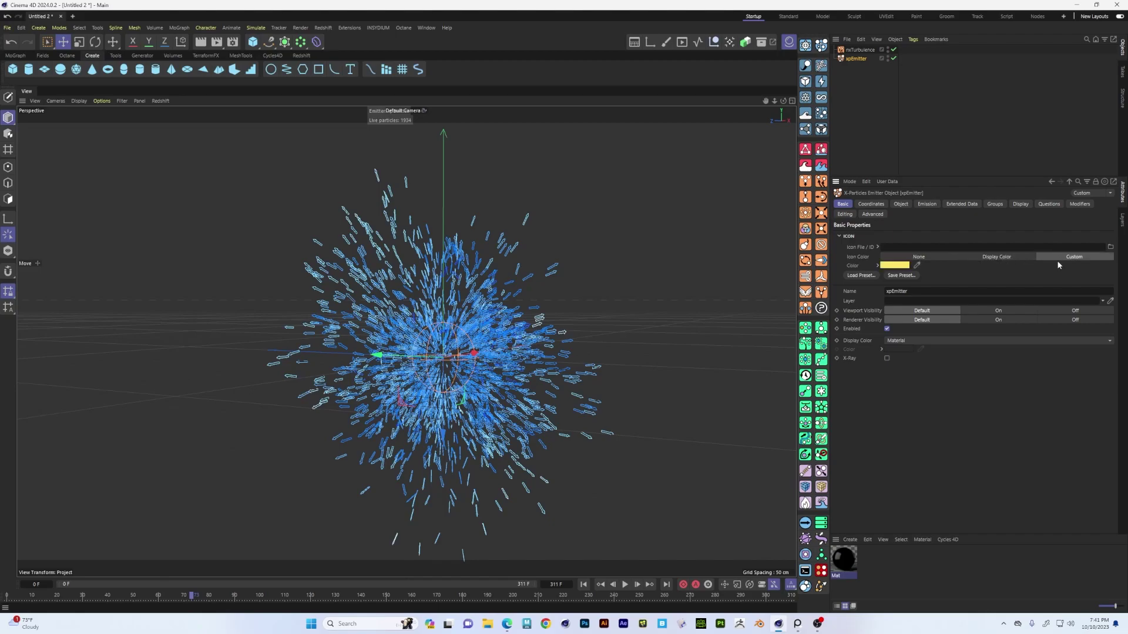
{"action": "left_click", "coordinate": [905, 265]}
Step: Replay the emission from the start and inspect the arrows drawn in the emitter's icon color
{"action": "left_click", "coordinate": [584, 585]}
{"action": "left_click", "coordinate": [623, 584]}
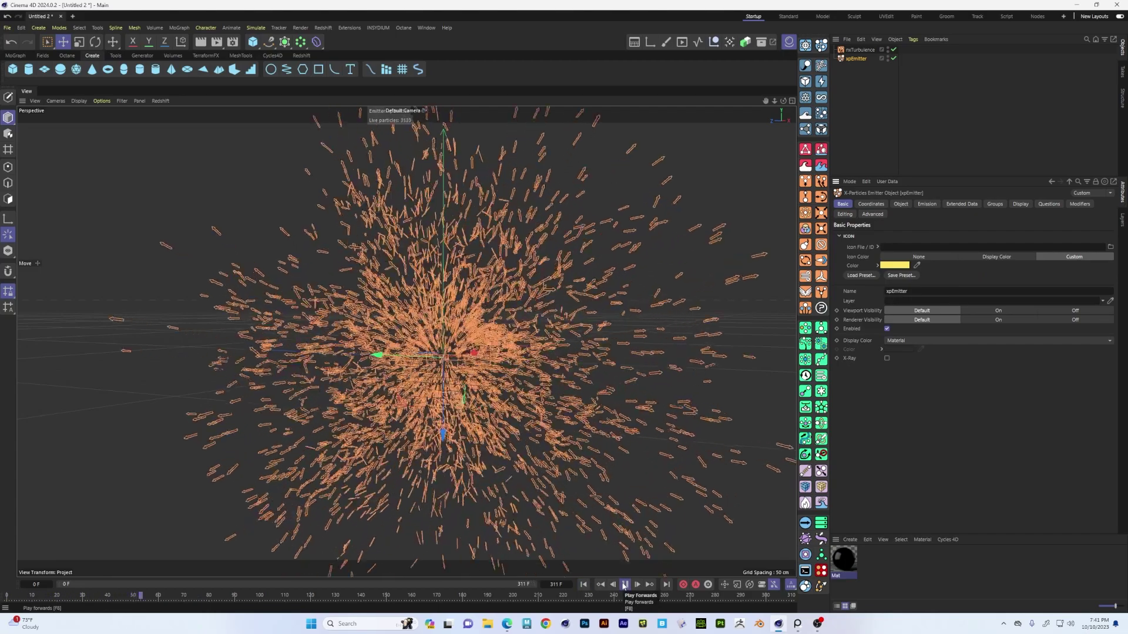
{"action": "left_click", "coordinate": [624, 584]}
{"action": "left_click_drag", "start_coordinate": [612, 363], "coordinate": [629, 336], "text": "alt"}
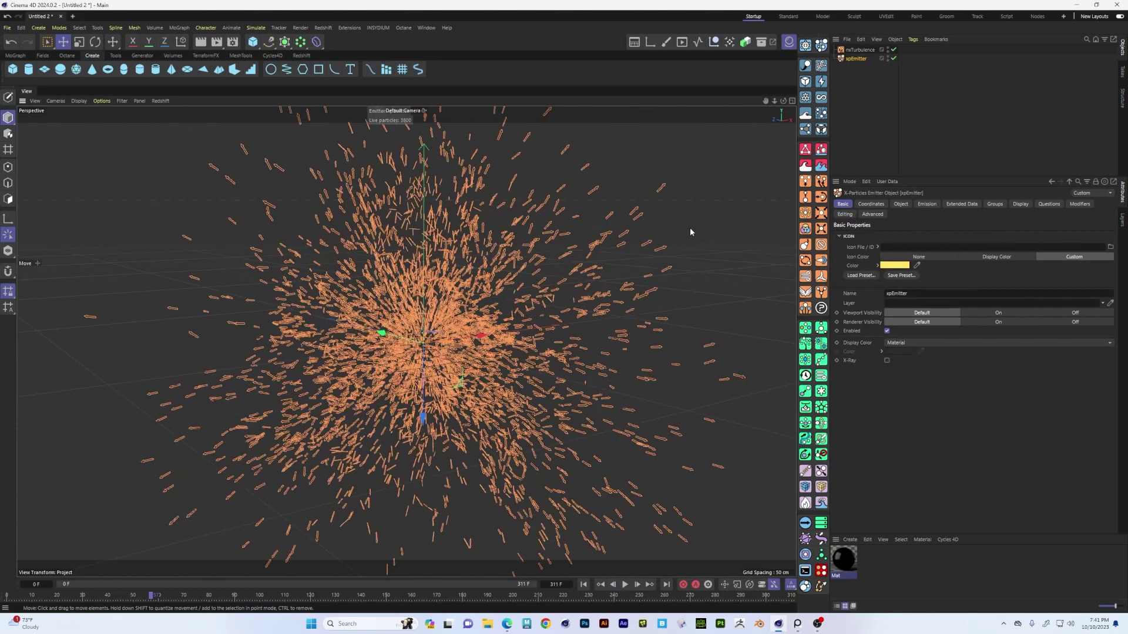
Step: Set the Color Mode to Single Color with particle color RGB 8, 173, 255 and replay the emission
{"action": "left_click", "coordinate": [1020, 204]}
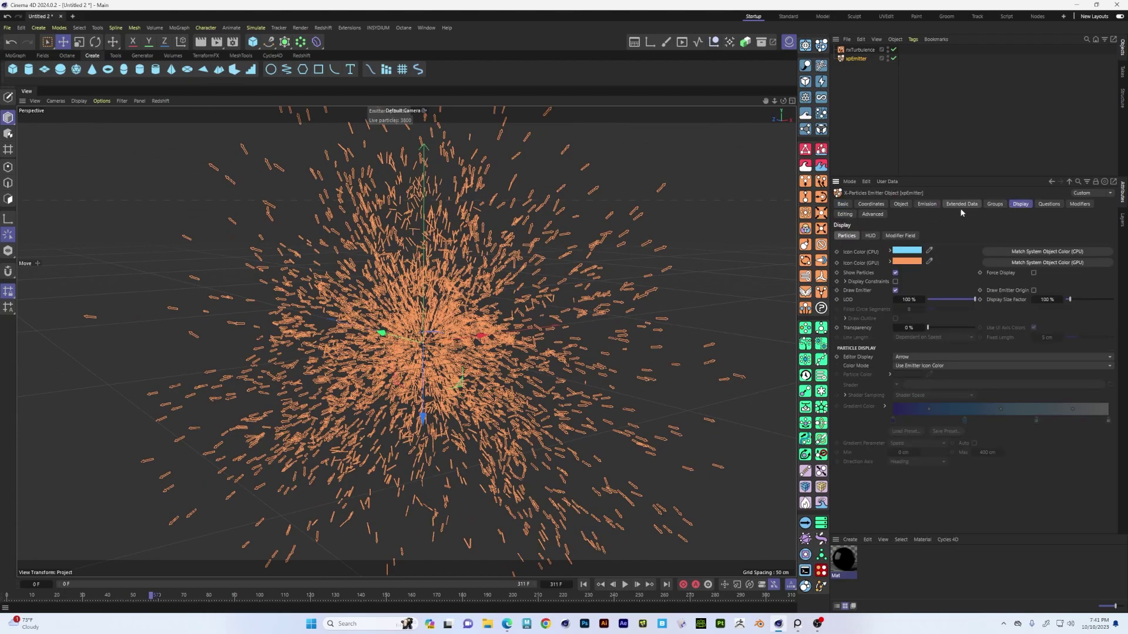
{"action": "left_click", "coordinate": [922, 365]}
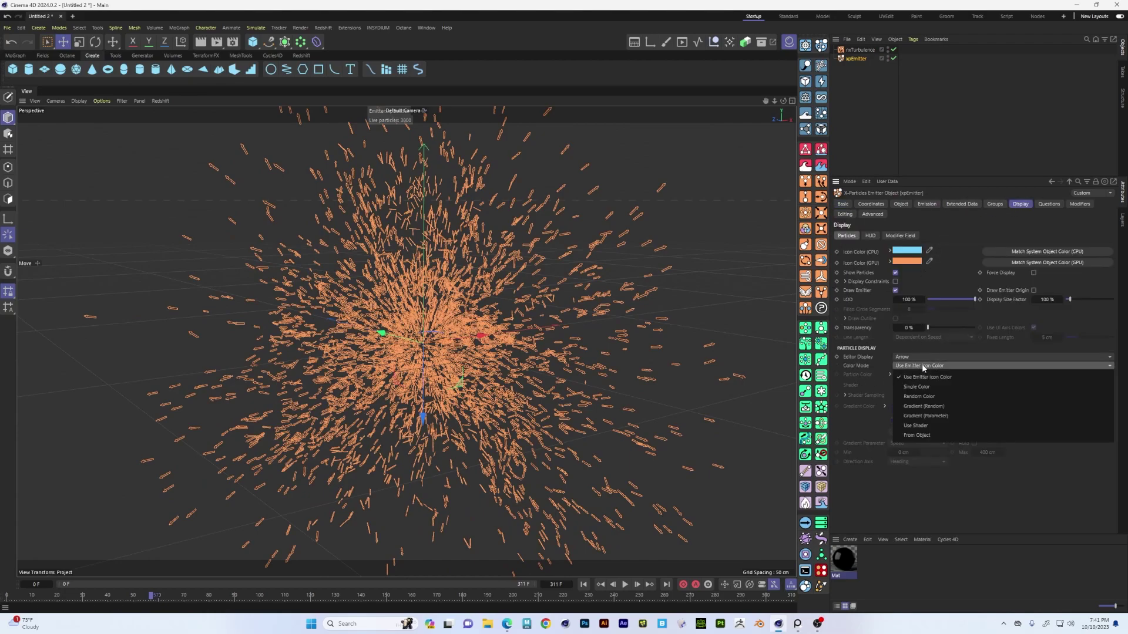
{"action": "left_click", "coordinate": [921, 394]}
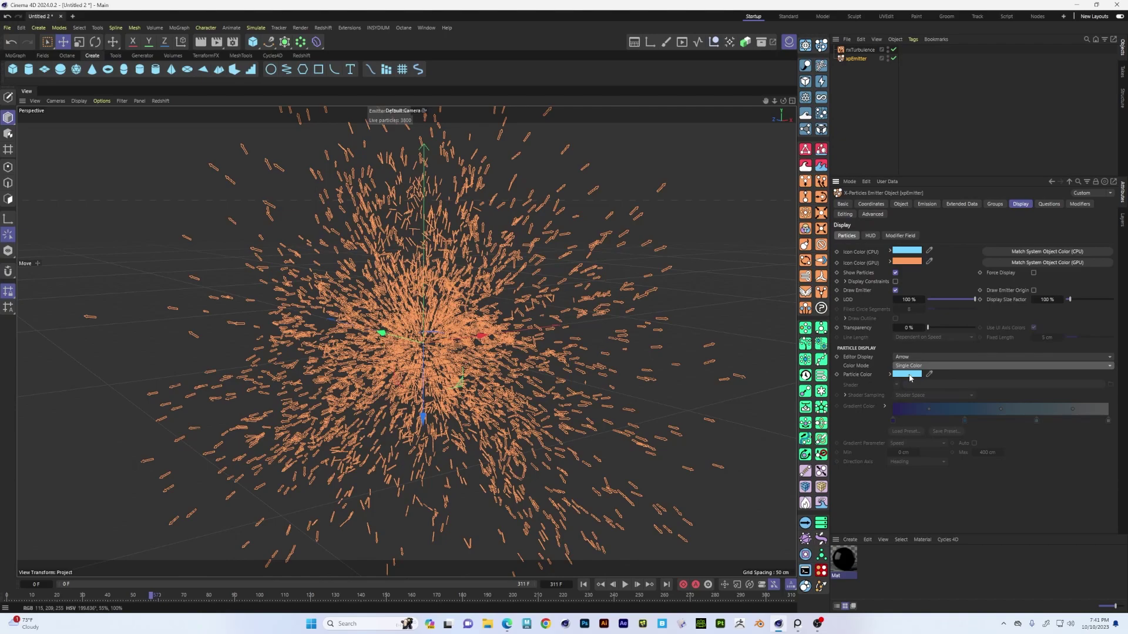
{"action": "left_click", "coordinate": [907, 374]}
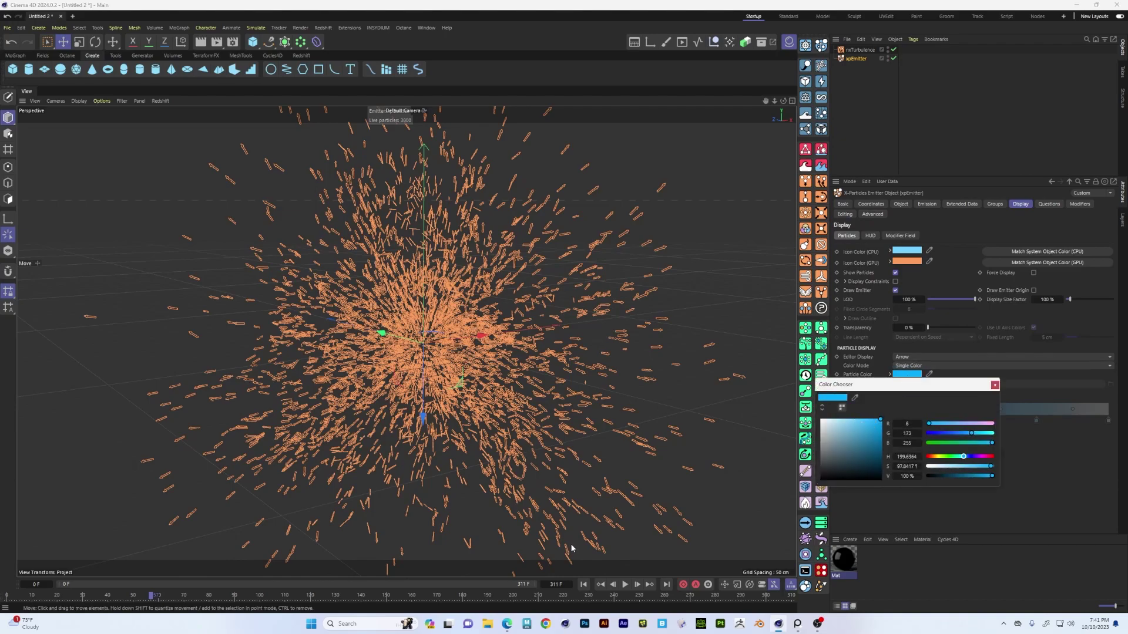
{"action": "left_click", "coordinate": [583, 585]}
{"action": "left_click", "coordinate": [625, 584]}
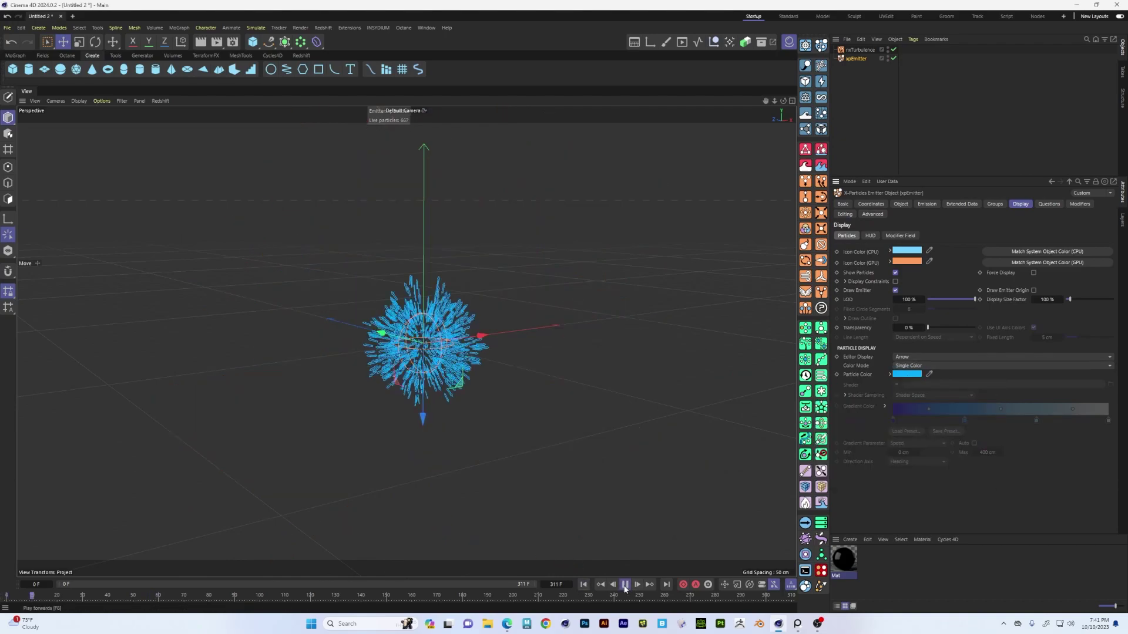
{"action": "left_click", "coordinate": [625, 586]}
Step: Change the particles' Color Mode to Random Color and replay the emission
{"action": "left_click", "coordinate": [943, 366]}
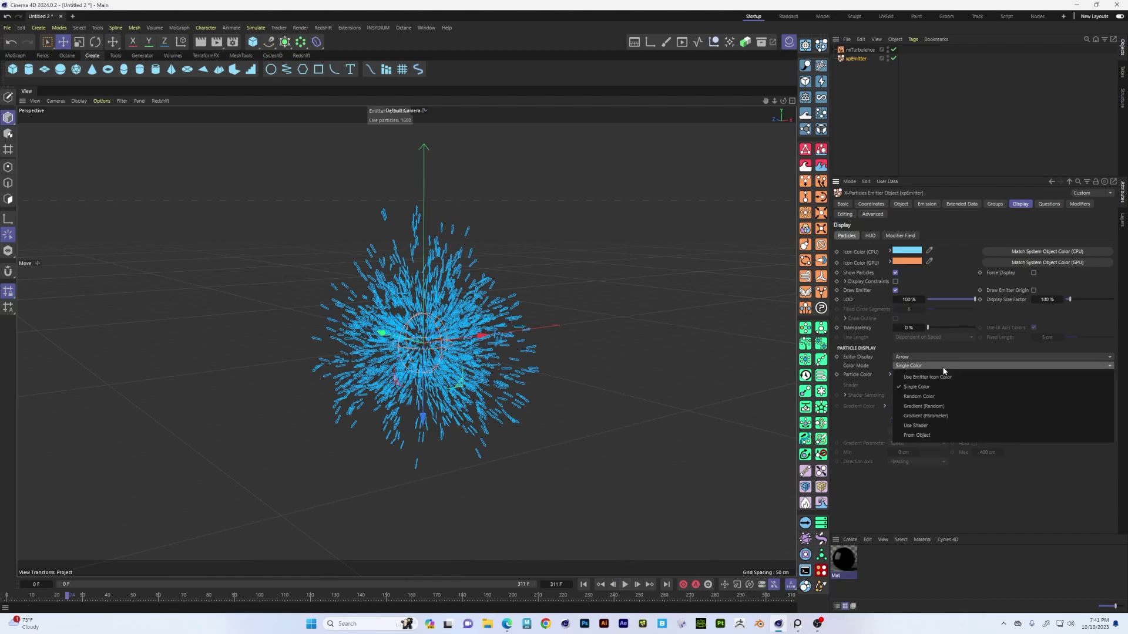
{"action": "left_click", "coordinate": [920, 396]}
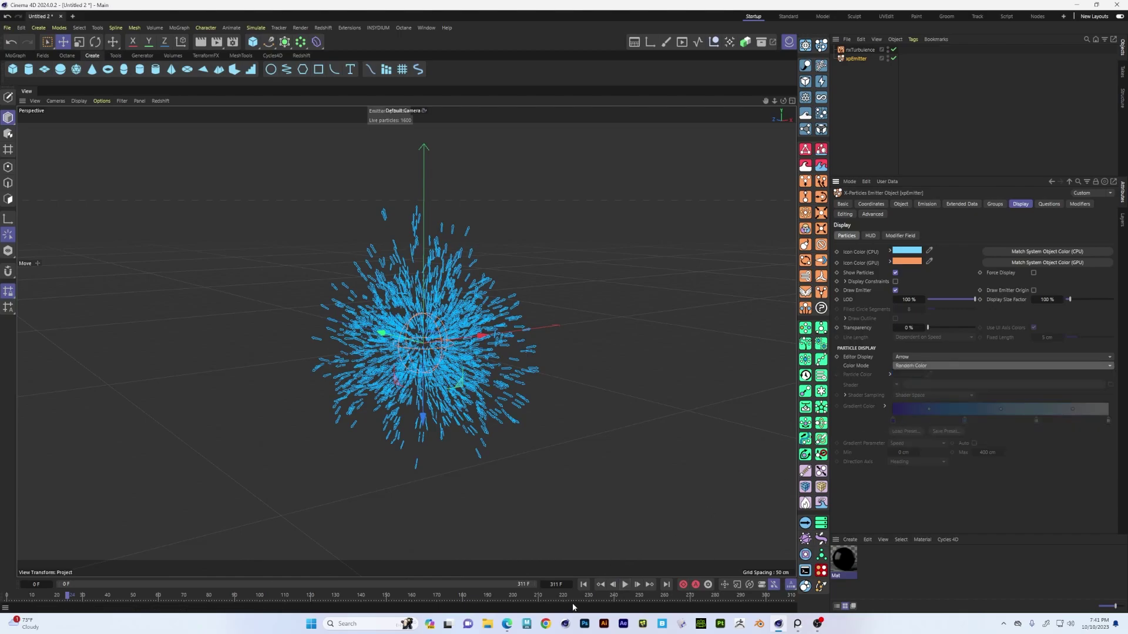
{"action": "left_click", "coordinate": [600, 584]}
{"action": "left_click", "coordinate": [625, 585]}
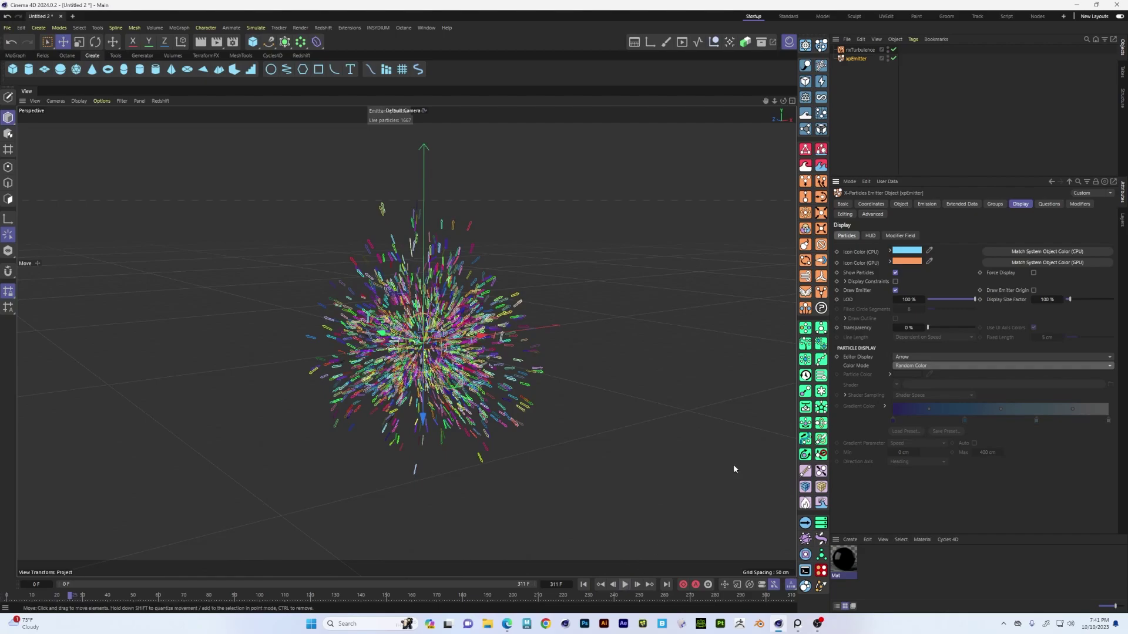
Step: Change the particles' Color Mode to Gradient (Random) and replay the emission from the first frame
{"action": "left_click", "coordinate": [937, 366]}
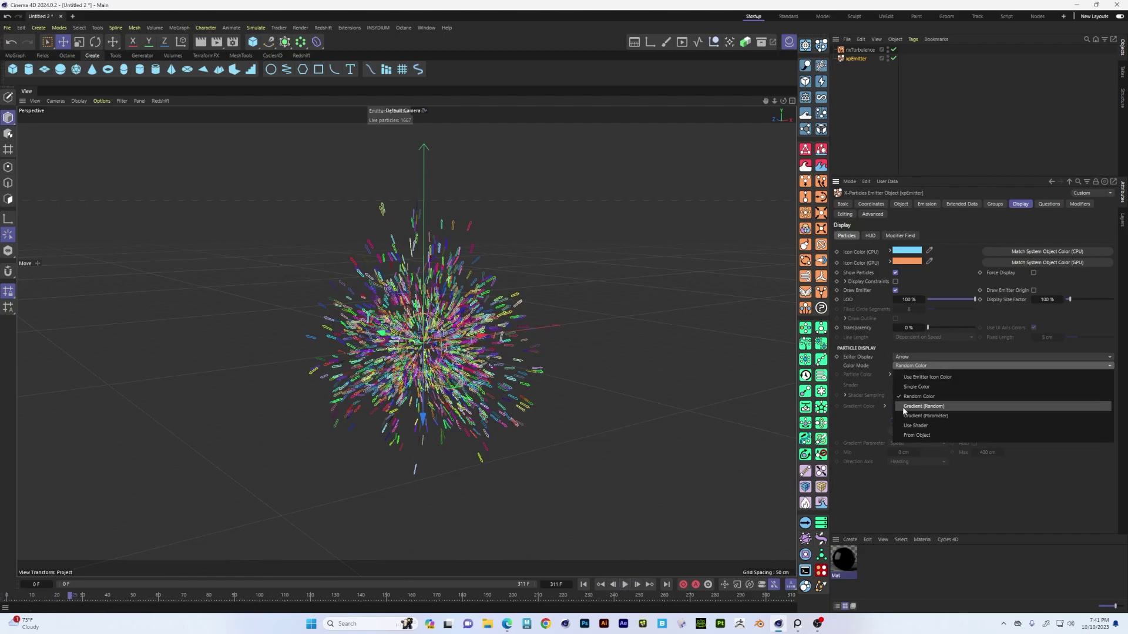
{"action": "left_click", "coordinate": [942, 406]}
{"action": "left_click", "coordinate": [943, 364]}
{"action": "left_click", "coordinate": [942, 406]}
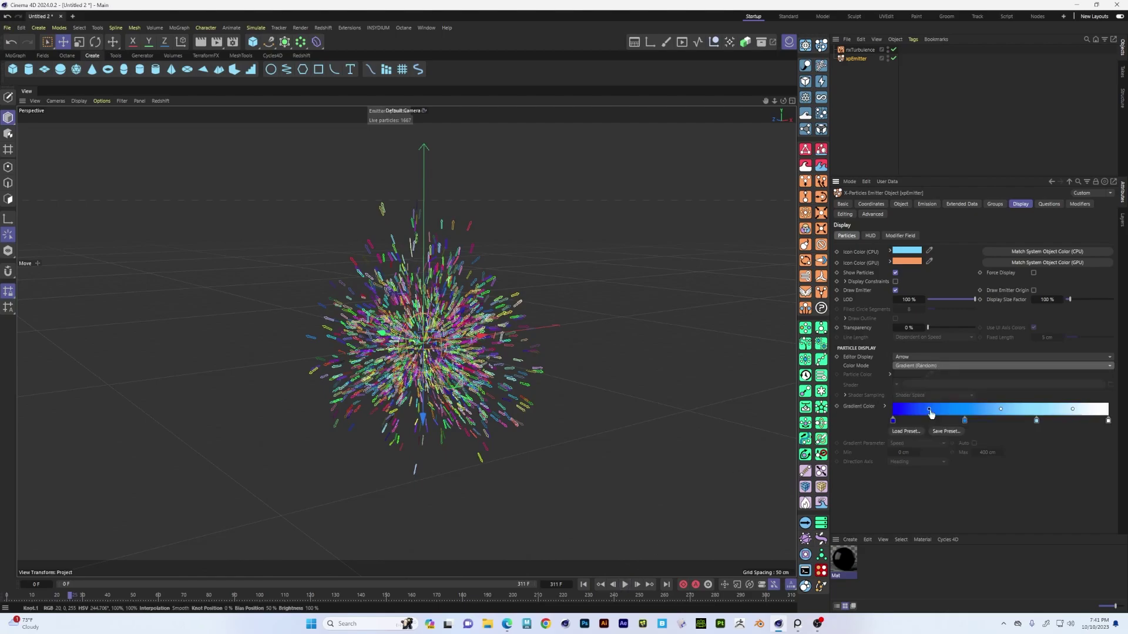
{"action": "left_click", "coordinate": [899, 433]}
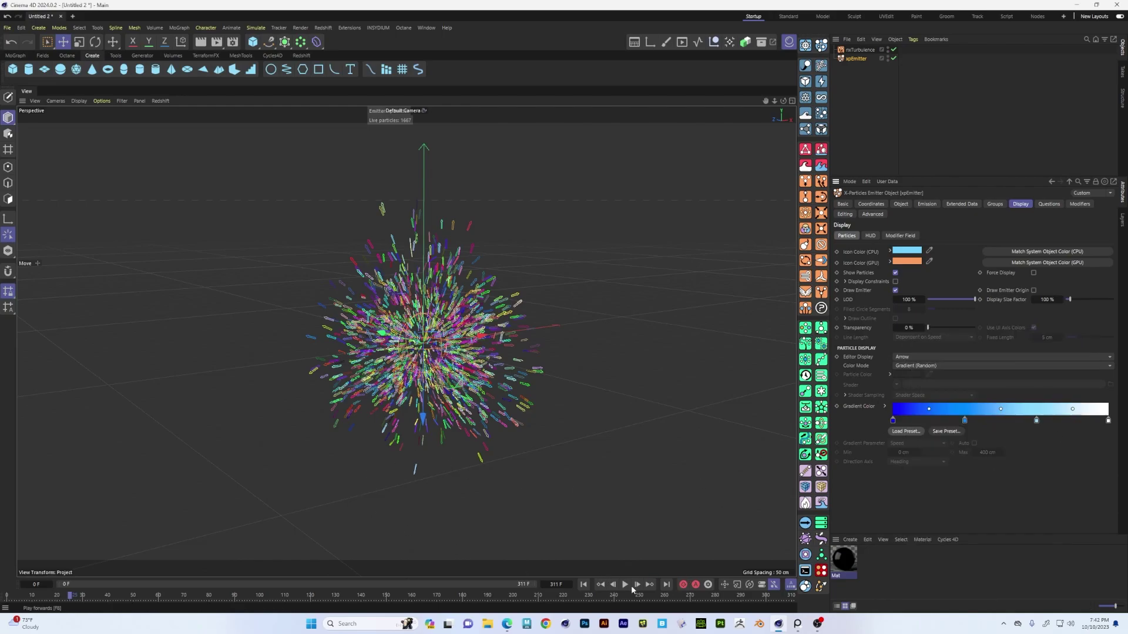
{"action": "left_click", "coordinate": [584, 584]}
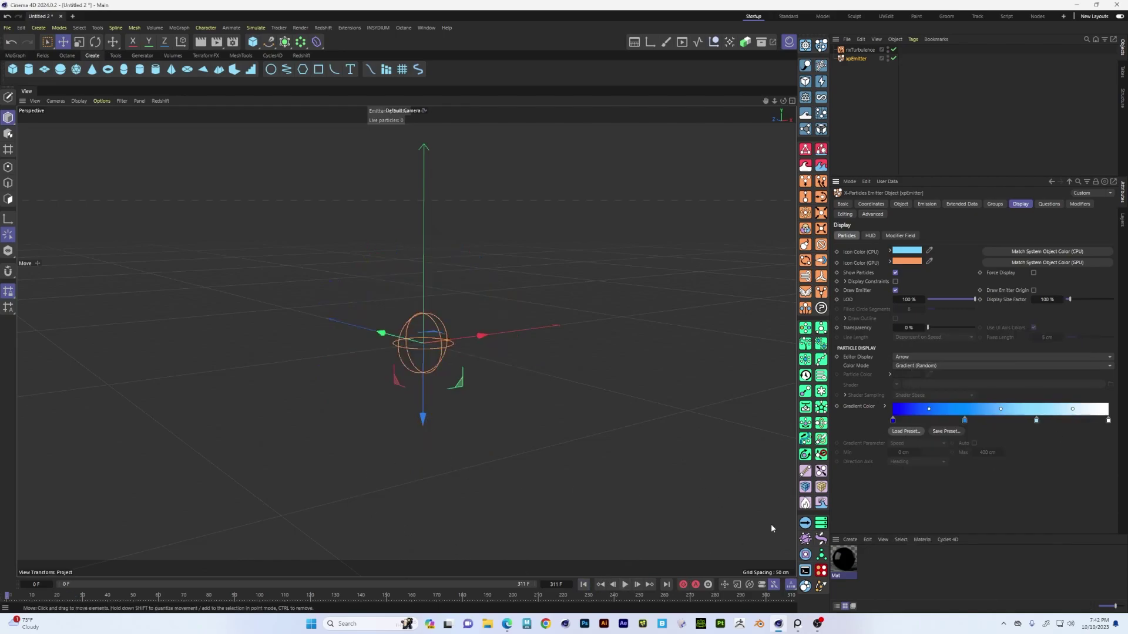
{"action": "left_click", "coordinate": [625, 584]}
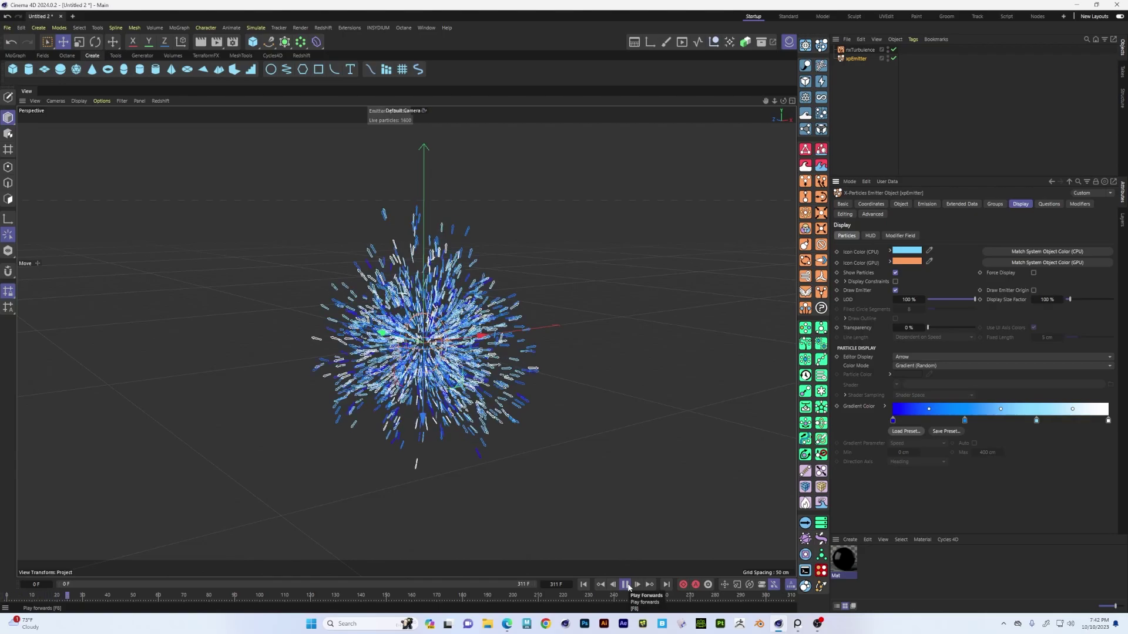
{"action": "left_click", "coordinate": [626, 585]}
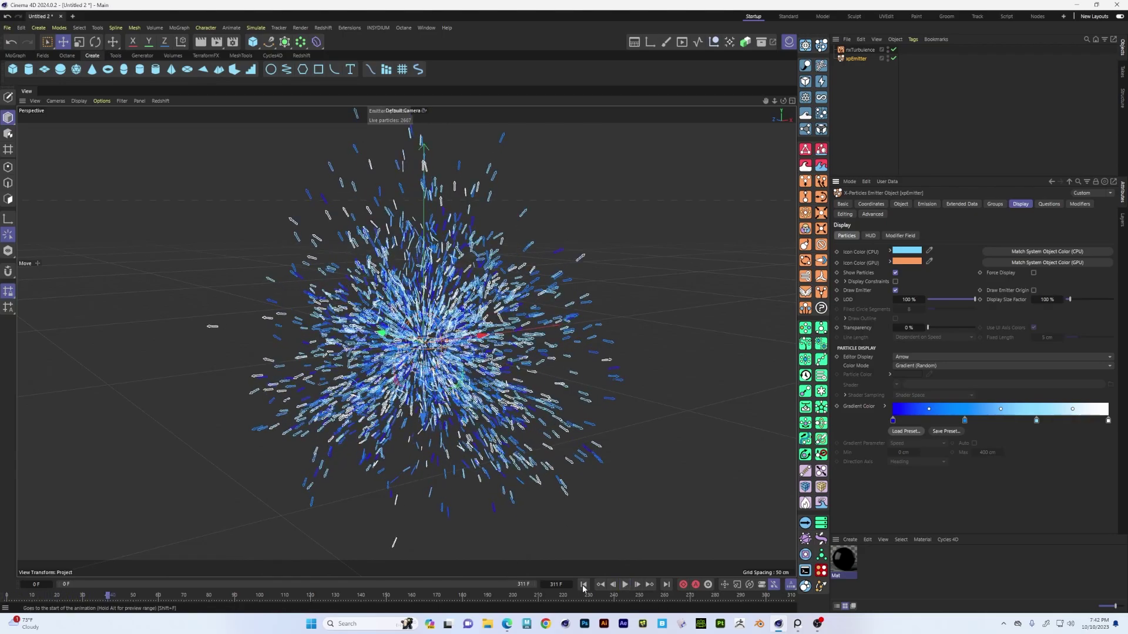
Step: Rewind the timeline, set the Color Mode to Gradient (Parameter) and play the emission colored by speed
{"action": "key", "text": "shift+f"}
{"action": "left_click", "coordinate": [936, 365]}
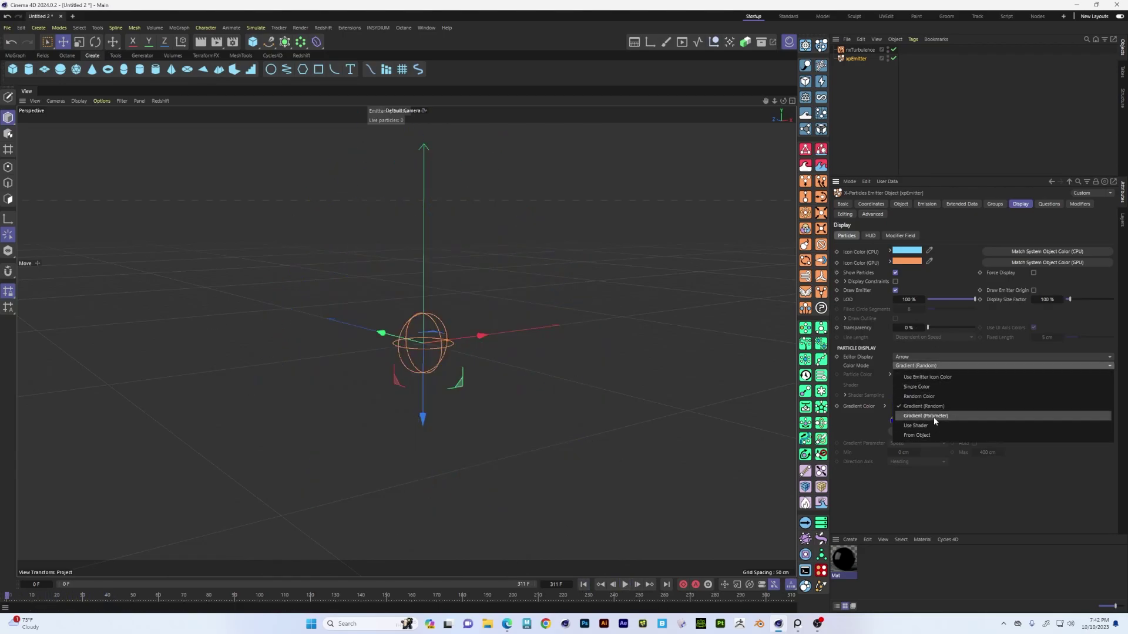
{"action": "left_click", "coordinate": [933, 417]}
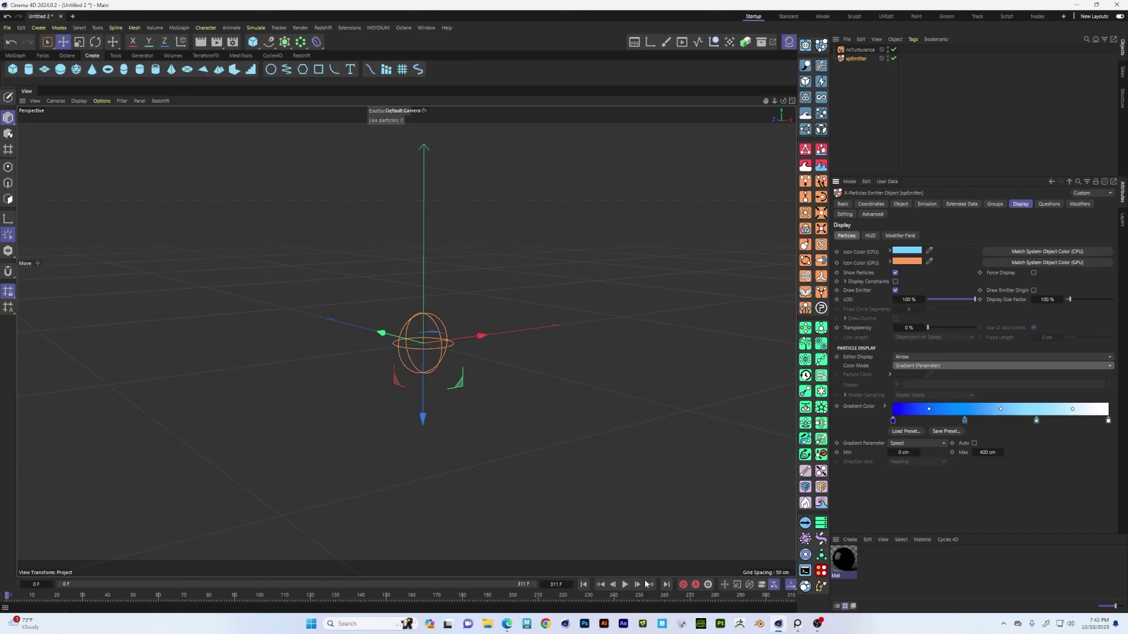
{"action": "left_click", "coordinate": [624, 585]}
{"action": "left_click", "coordinate": [624, 585]}
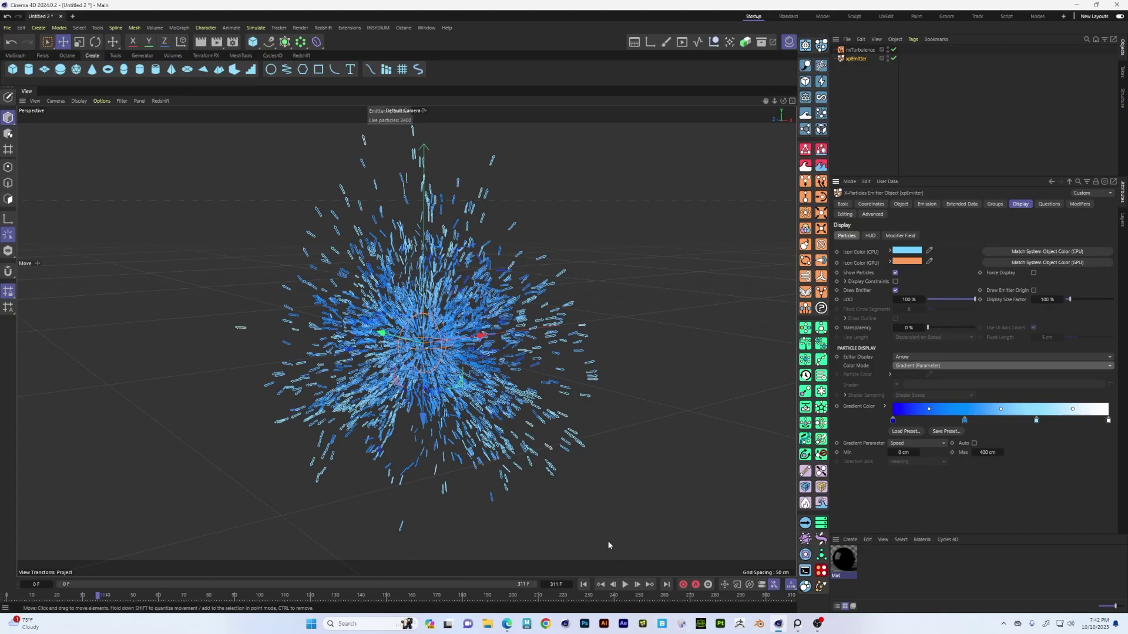
{"action": "left_click", "coordinate": [625, 585]}
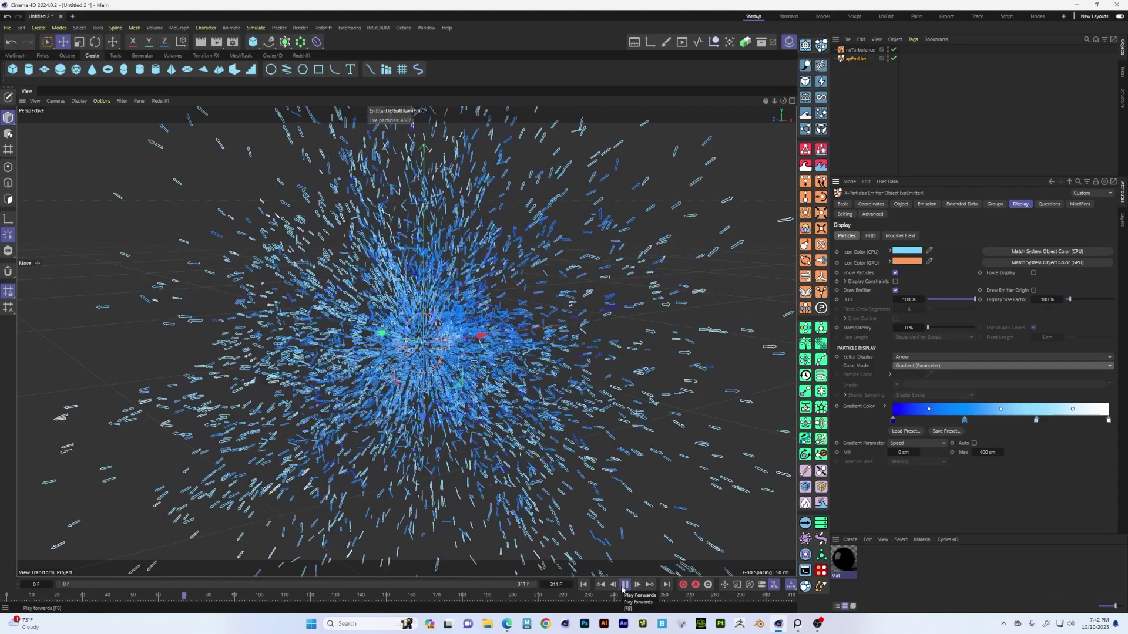
Step: Rewind the timeline, set the Gradient Parameter to Direction and play the emission colored by particle heading
{"action": "left_click", "coordinate": [583, 585]}
{"action": "left_click", "coordinate": [935, 444]}
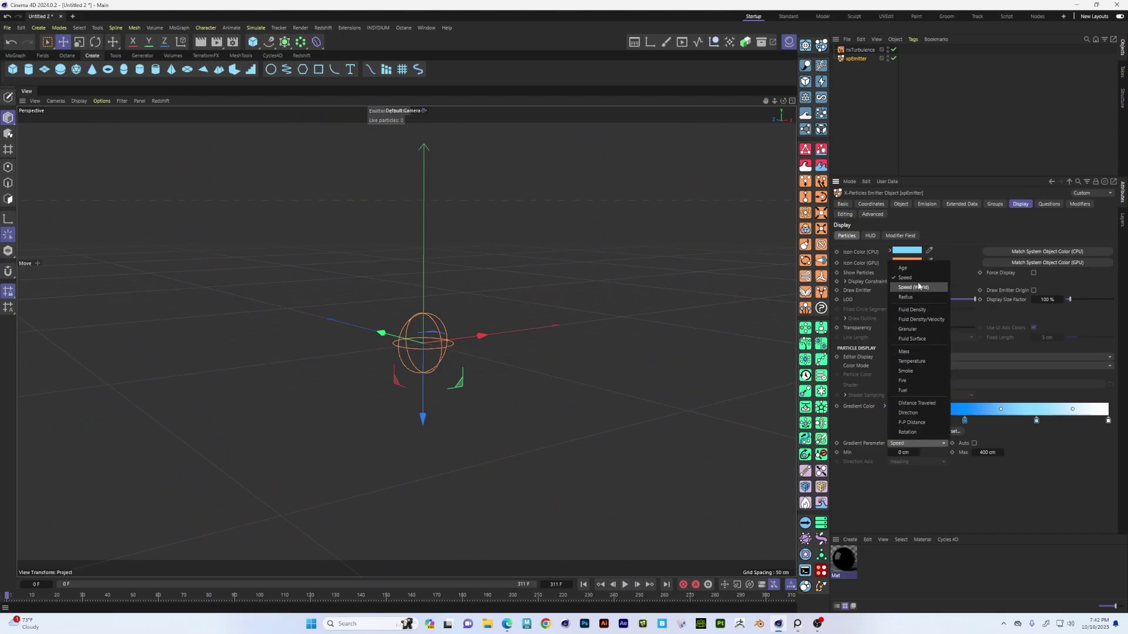
{"action": "left_click", "coordinate": [920, 412]}
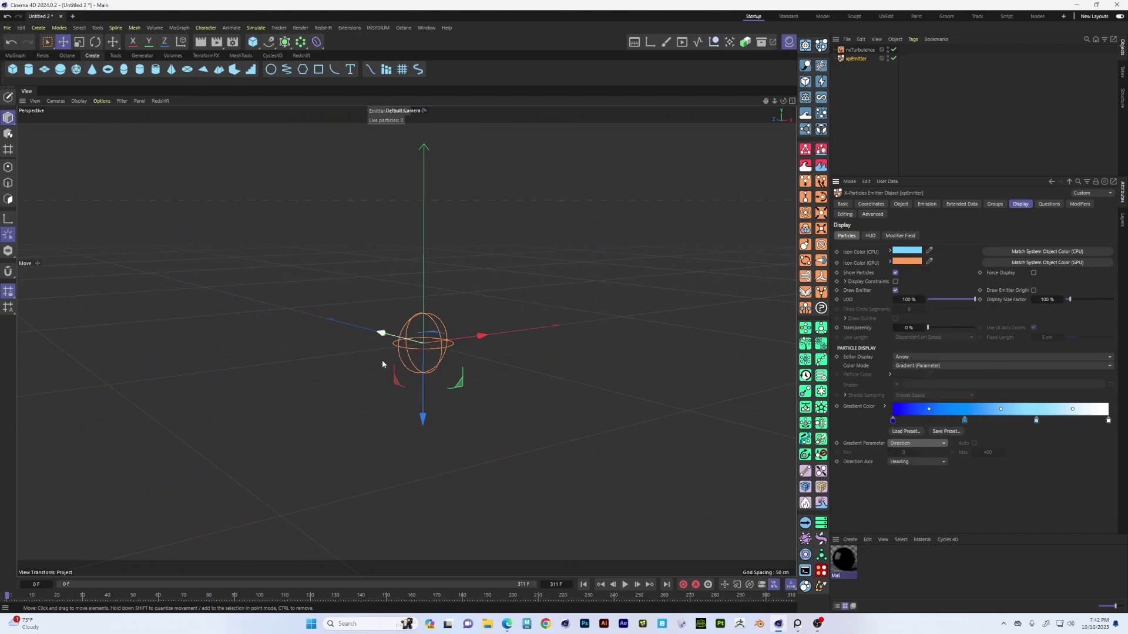
{"action": "left_click", "coordinate": [625, 584]}
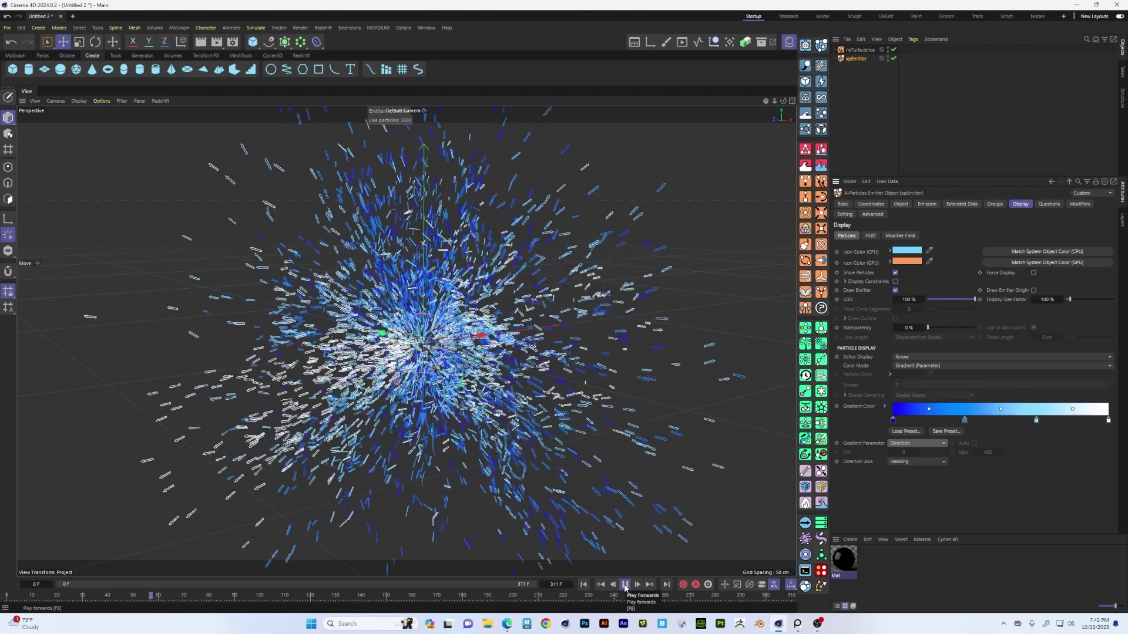
{"action": "left_click", "coordinate": [625, 584]}
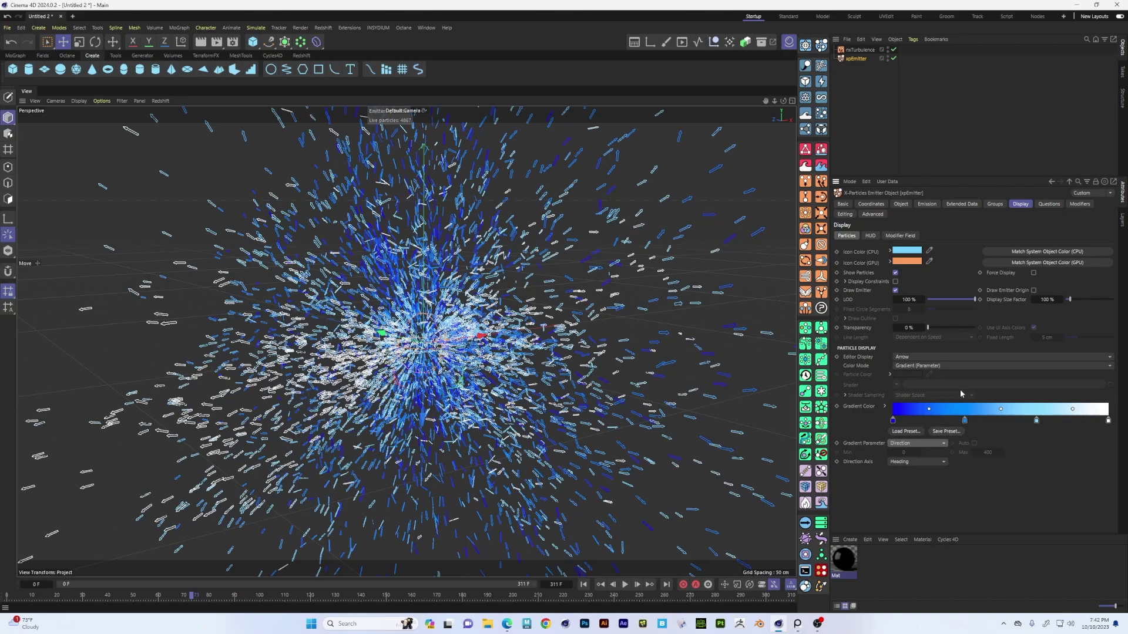
{"action": "left_click", "coordinate": [966, 367]}
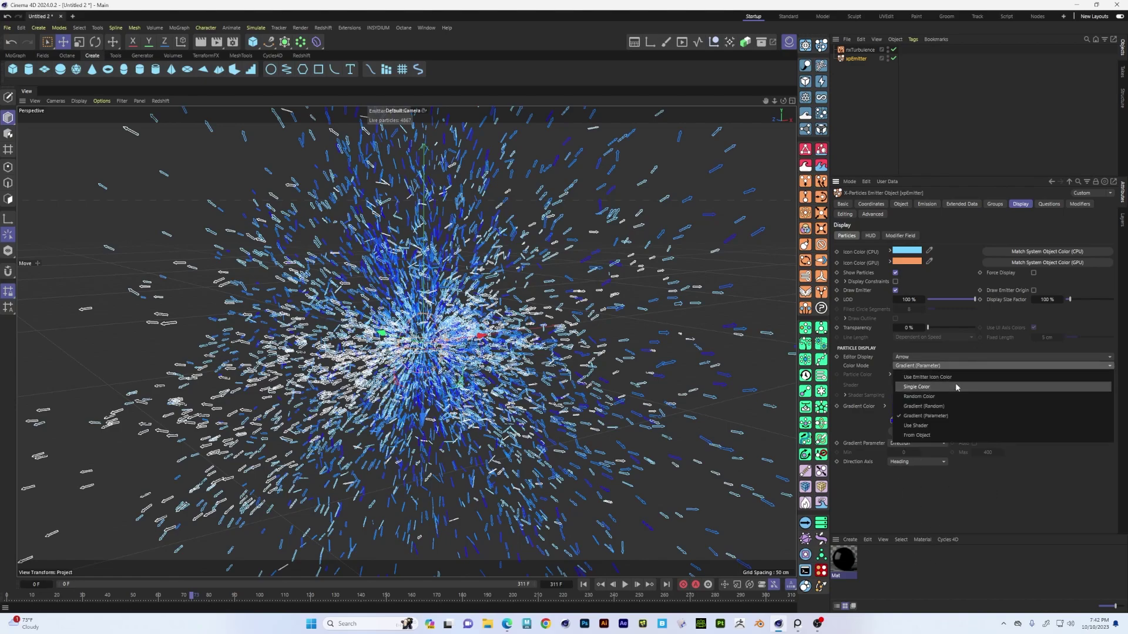
{"action": "left_click", "coordinate": [978, 488]}
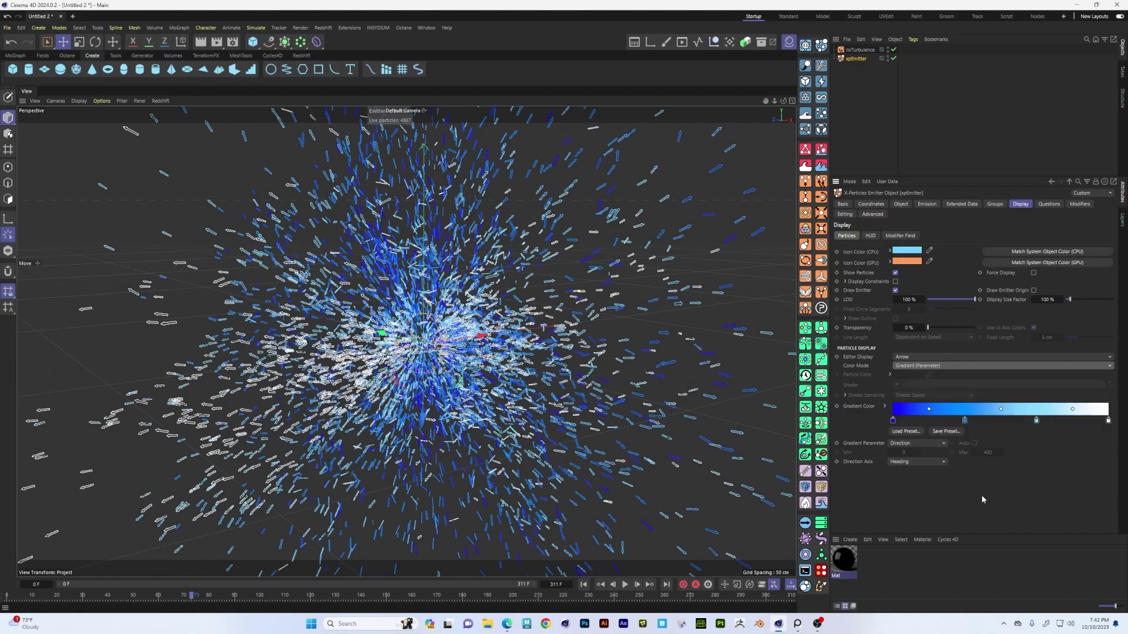
Step: Return to the first frame and change the emitter shape to Rectangle
{"action": "left_click", "coordinate": [583, 585]}
{"action": "left_click", "coordinate": [927, 204]}
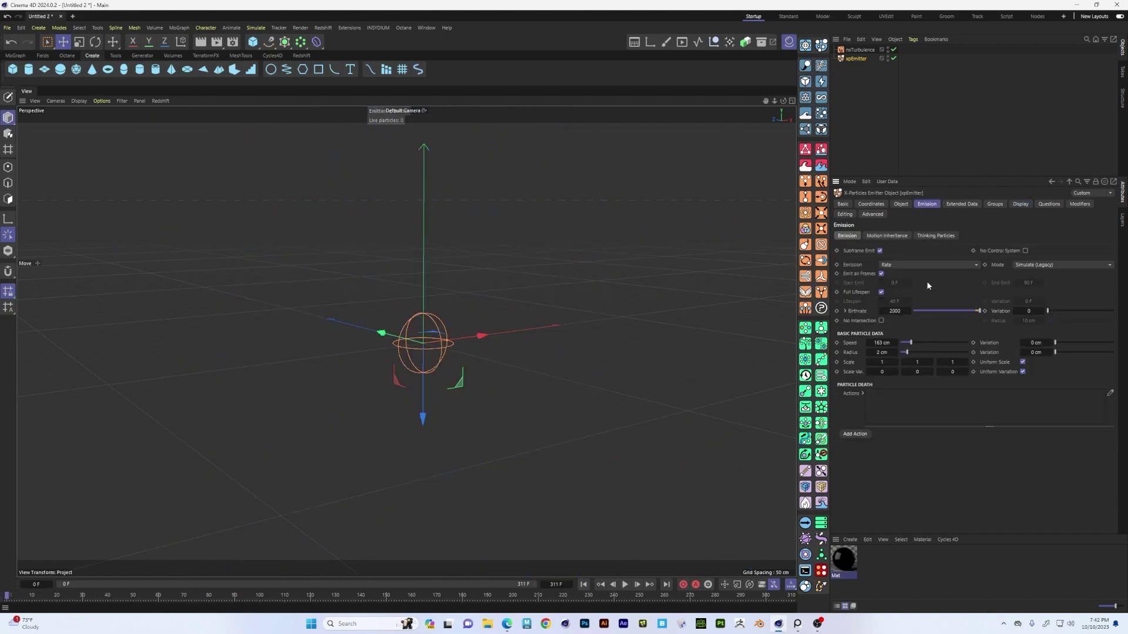
{"action": "left_click", "coordinate": [901, 203]}
{"action": "left_click", "coordinate": [902, 252]}
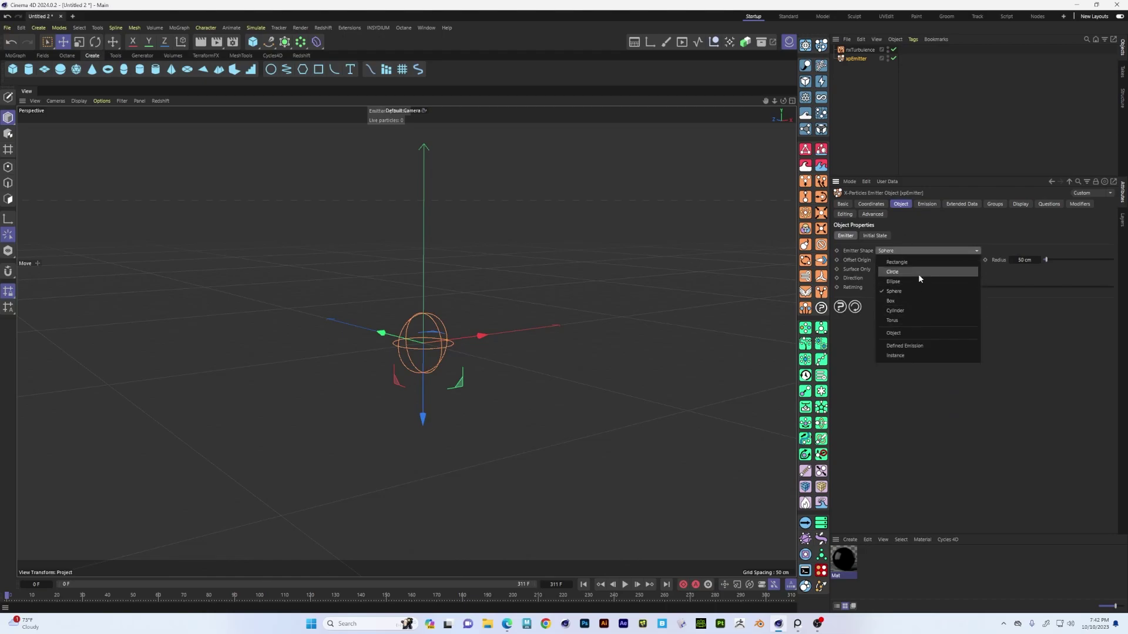
{"action": "left_click", "coordinate": [917, 262]}
{"action": "left_click_drag", "start_coordinate": [437, 351], "coordinate": [460, 362], "text": "alt"}
Step: Set the emission to a Random shot of 100000 particles with a speed of 0 cm
{"action": "left_click", "coordinate": [925, 204]}
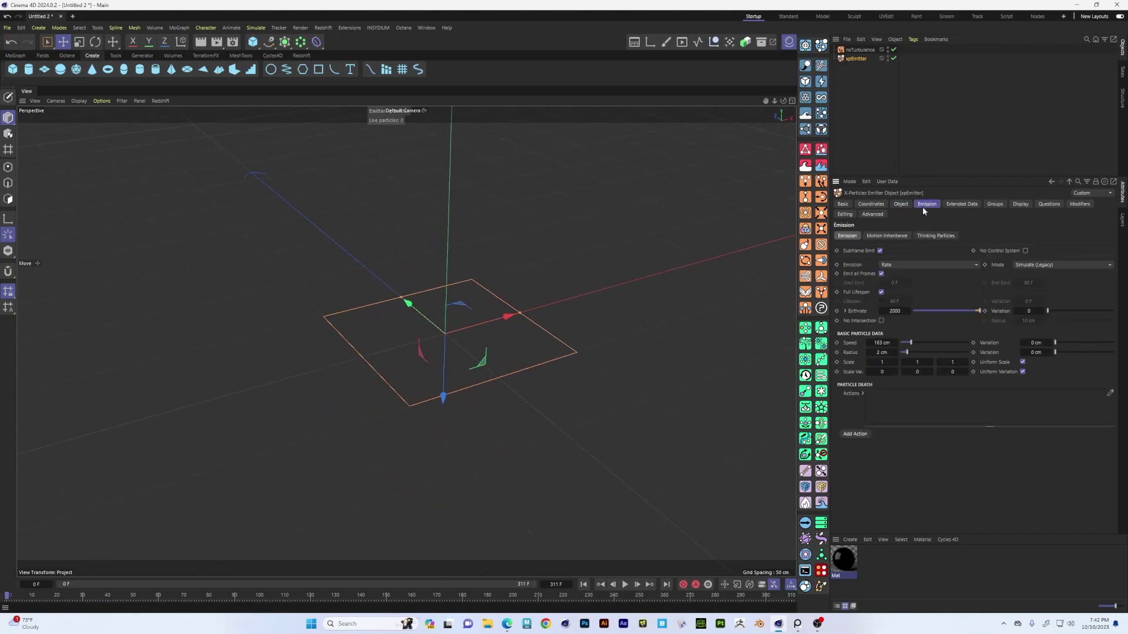
{"action": "left_click", "coordinate": [899, 265]}
{"action": "left_click", "coordinate": [907, 301]}
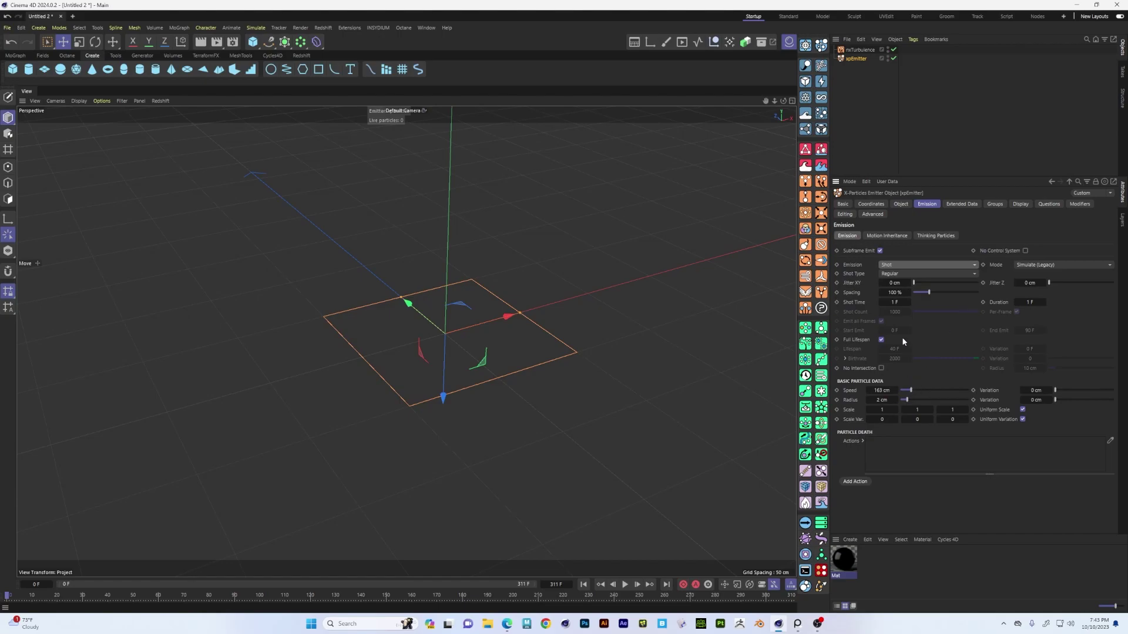
{"action": "left_click", "coordinate": [960, 273]}
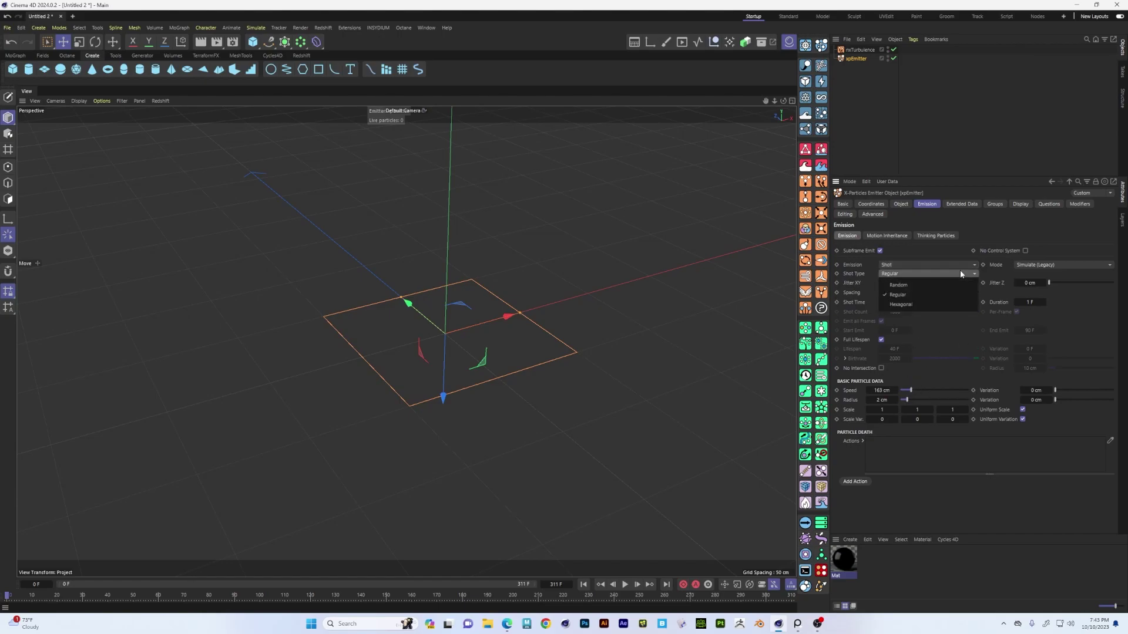
{"action": "left_click", "coordinate": [919, 286]}
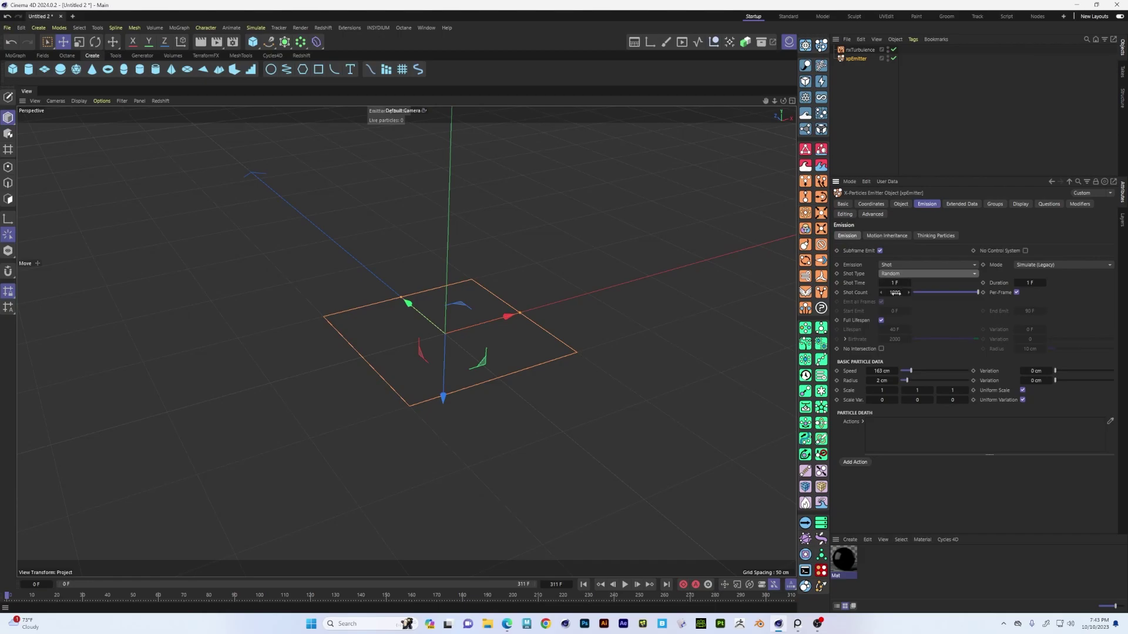
{"action": "left_click", "coordinate": [895, 293]}
{"action": "type", "text": "00"}
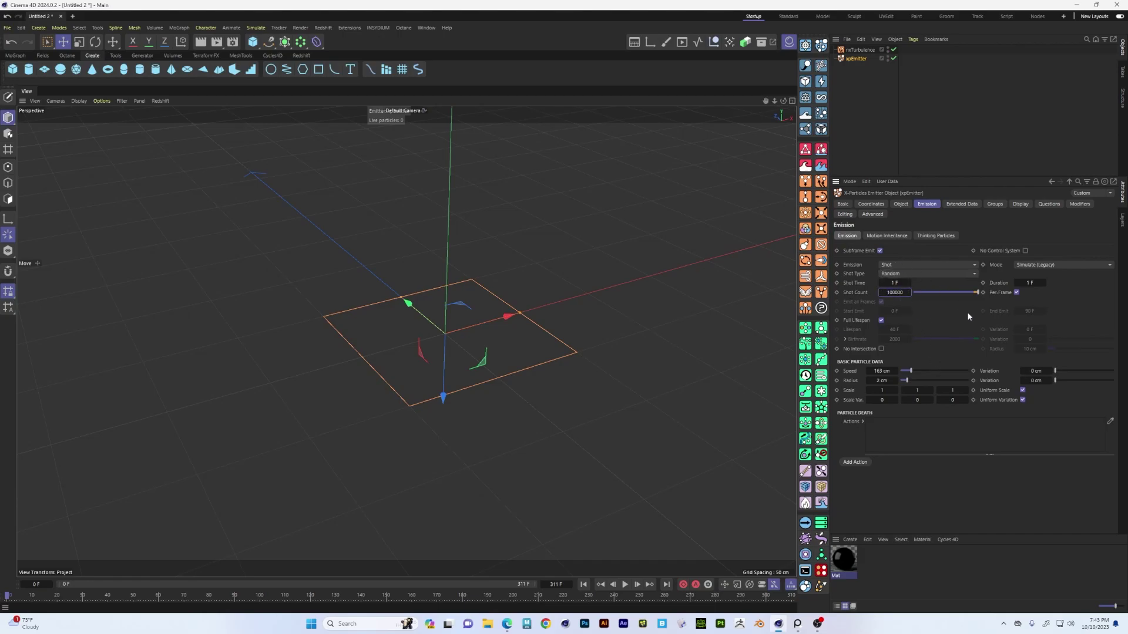
{"action": "left_click_drag", "start_coordinate": [911, 371], "coordinate": [880, 371]}
Step: Set the particles' Color Mode to Use Shader and load a Noise shader
{"action": "left_click", "coordinate": [1020, 204]}
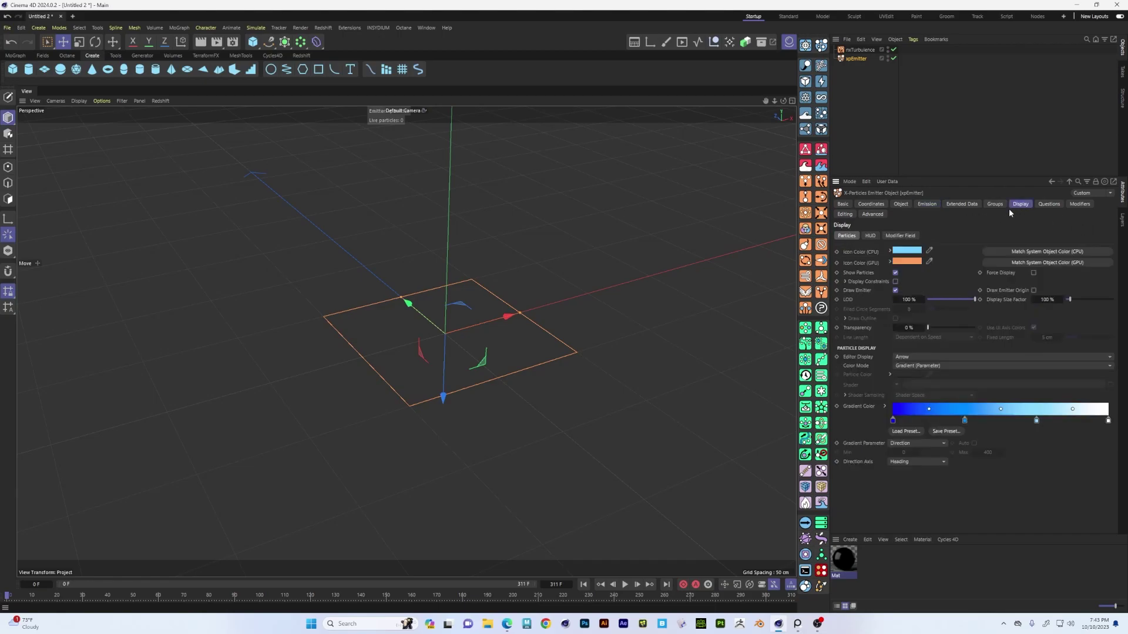
{"action": "left_click", "coordinate": [972, 365]}
{"action": "left_click", "coordinate": [951, 426]}
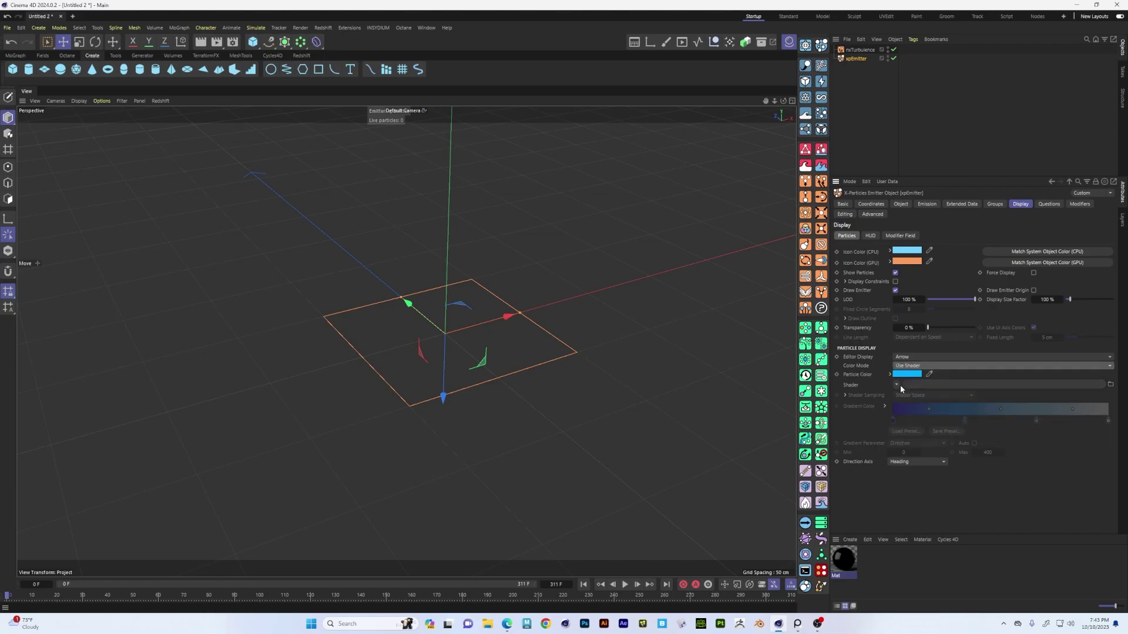
{"action": "left_click", "coordinate": [896, 385]}
{"action": "left_click", "coordinate": [913, 240]}
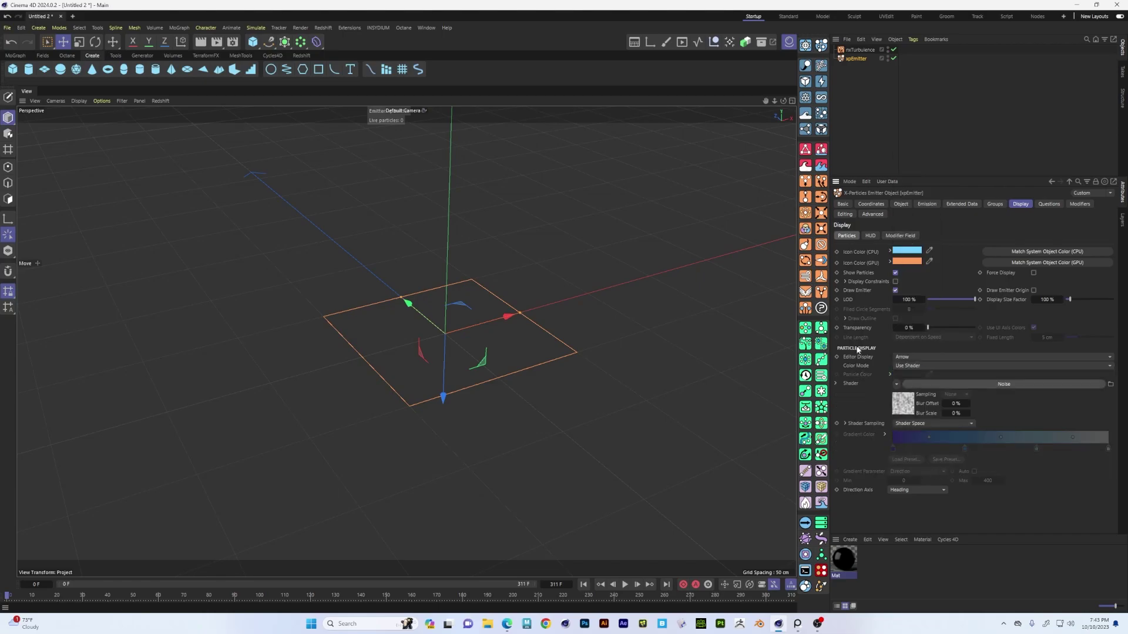
Step: Set the noise's Low Clip to 43% and High Clip to 52%, and advance a frame to emit the particles
{"action": "left_click", "coordinate": [1005, 384]}
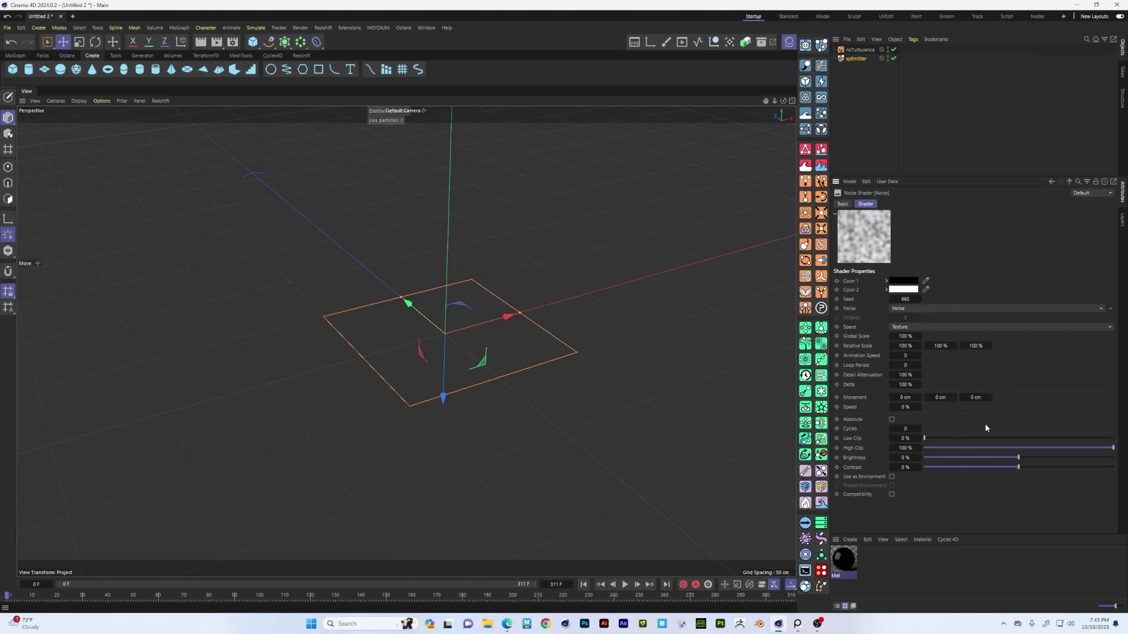
{"action": "left_click", "coordinate": [1006, 439]}
{"action": "left_click_drag", "start_coordinate": [1028, 448], "coordinate": [1023, 448]}
{"action": "left_click_drag", "start_coordinate": [499, 413], "coordinate": [587, 487], "text": "alt"}
{"action": "left_click", "coordinate": [637, 586]}
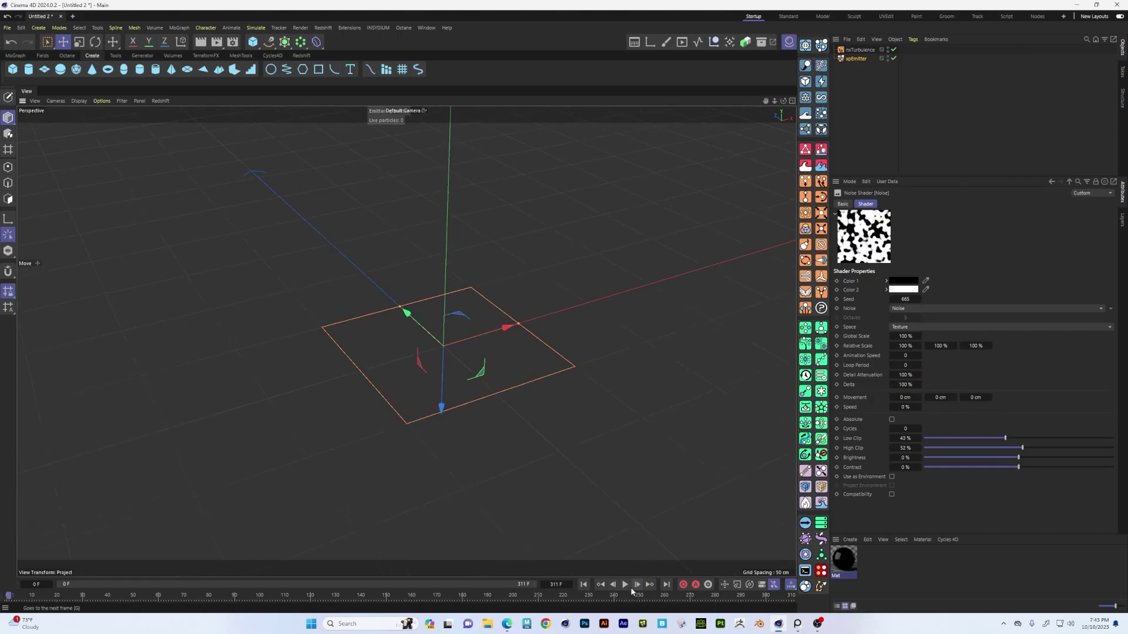
{"action": "scroll", "coordinate": [447, 354], "scroll_direction": "up", "scroll_amount": 6}
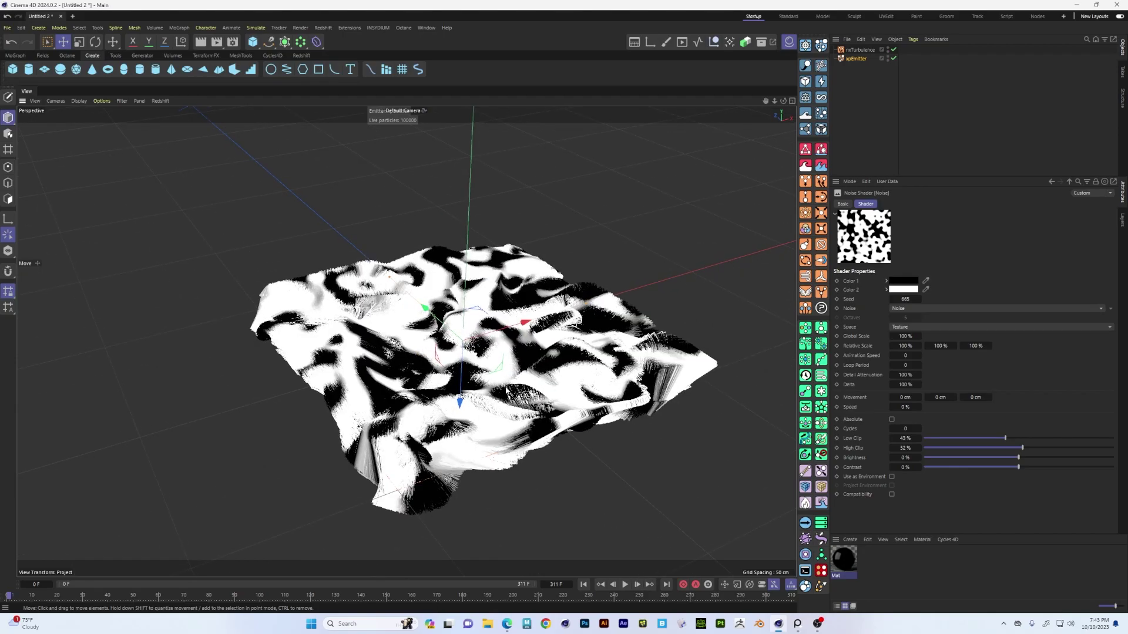
{"action": "middle_click_drag", "start_coordinate": [515, 335], "coordinate": [485, 383], "text": "alt"}
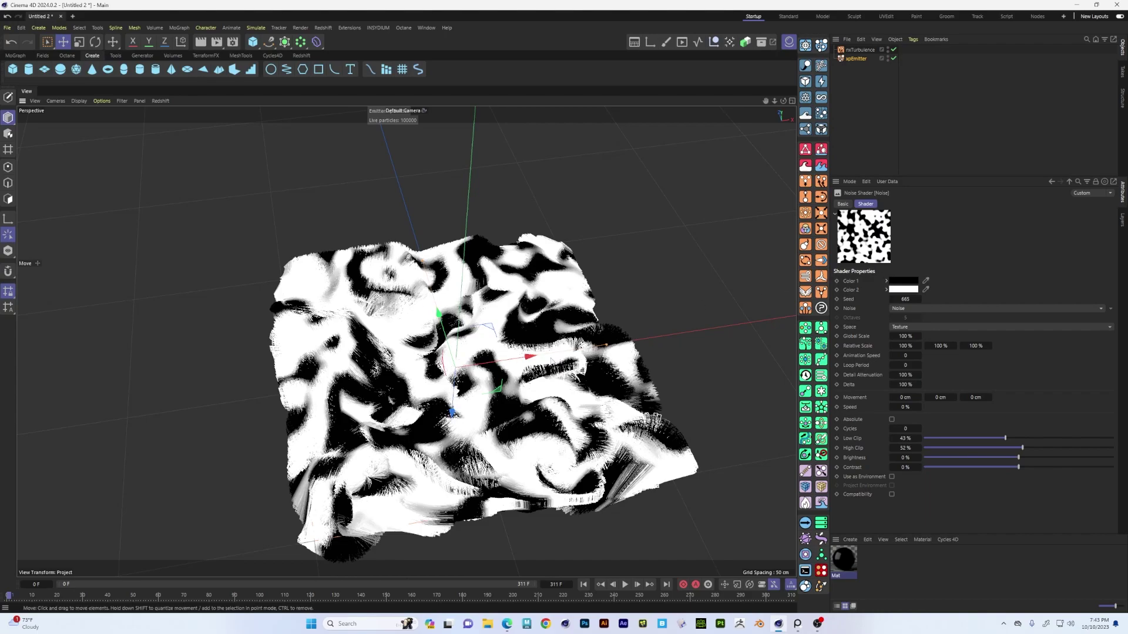
{"action": "left_click_drag", "start_coordinate": [466, 356], "coordinate": [460, 414], "text": "alt"}
Step: Change the particles' Editor Display to Squares, rewind the timeline and advance it two frames
{"action": "left_click", "coordinate": [1070, 182]}
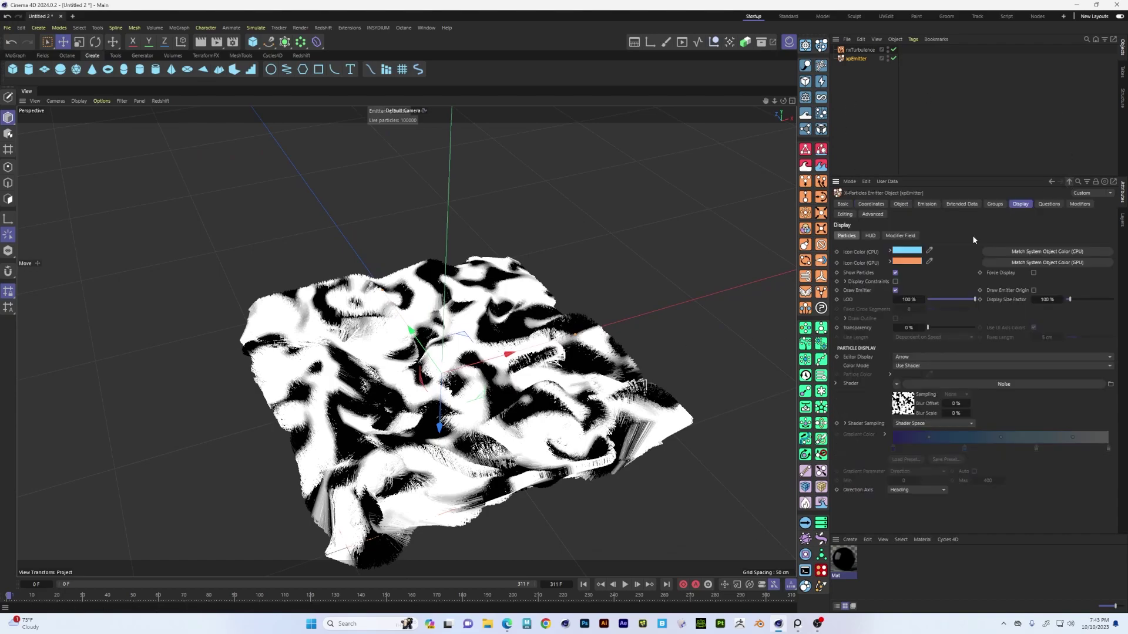
{"action": "left_click", "coordinate": [915, 358]}
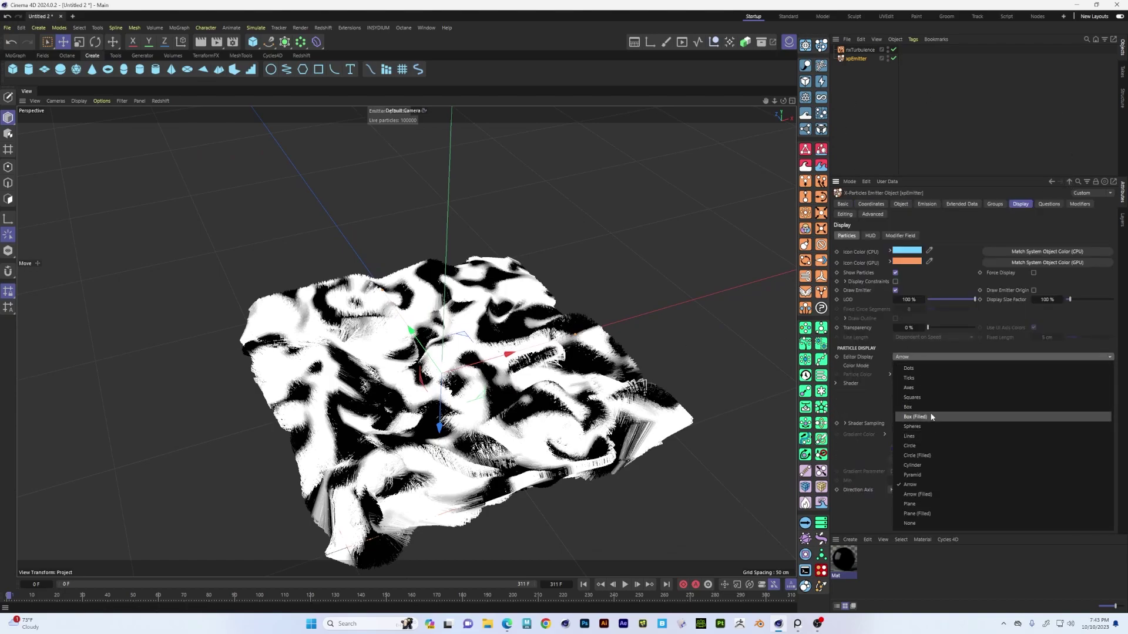
{"action": "left_click", "coordinate": [928, 399]}
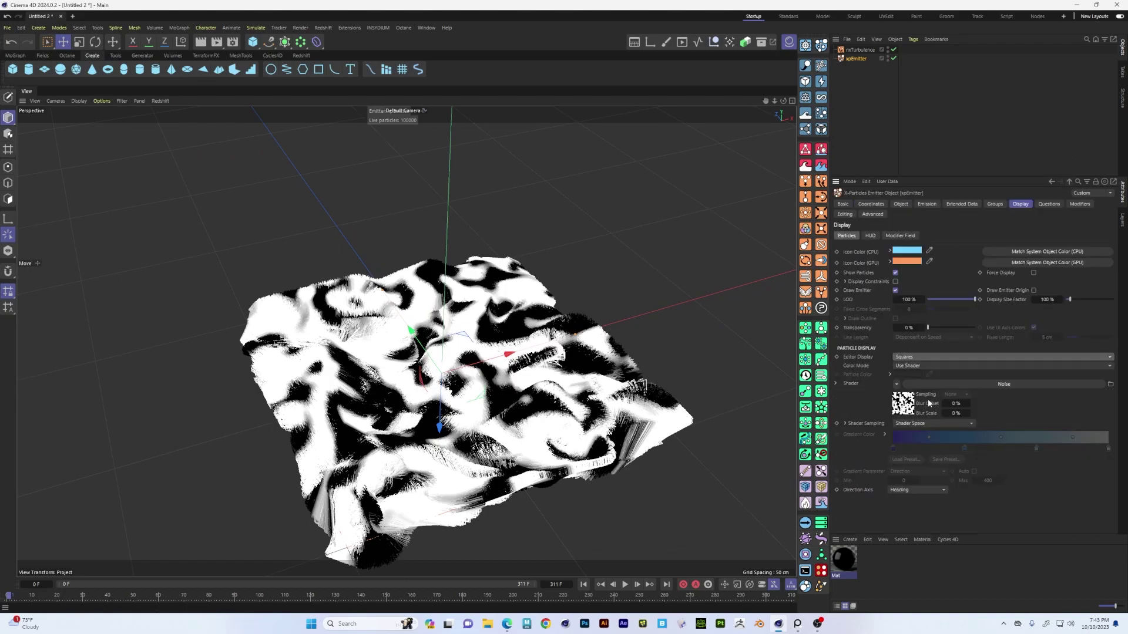
{"action": "left_click", "coordinate": [583, 585]}
{"action": "left_click", "coordinate": [638, 587]}
{"action": "left_click", "coordinate": [638, 587]}
Step: Examine the noise pattern on the emitted particles from several angles and distances, and review the available color modes
{"action": "left_click_drag", "start_coordinate": [526, 401], "coordinate": [489, 442], "text": "alt"}
{"action": "right_click_drag", "start_coordinate": [489, 442], "coordinate": [524, 434], "text": "alt"}
{"action": "left_click_drag", "start_coordinate": [524, 435], "coordinate": [580, 407], "text": "alt"}
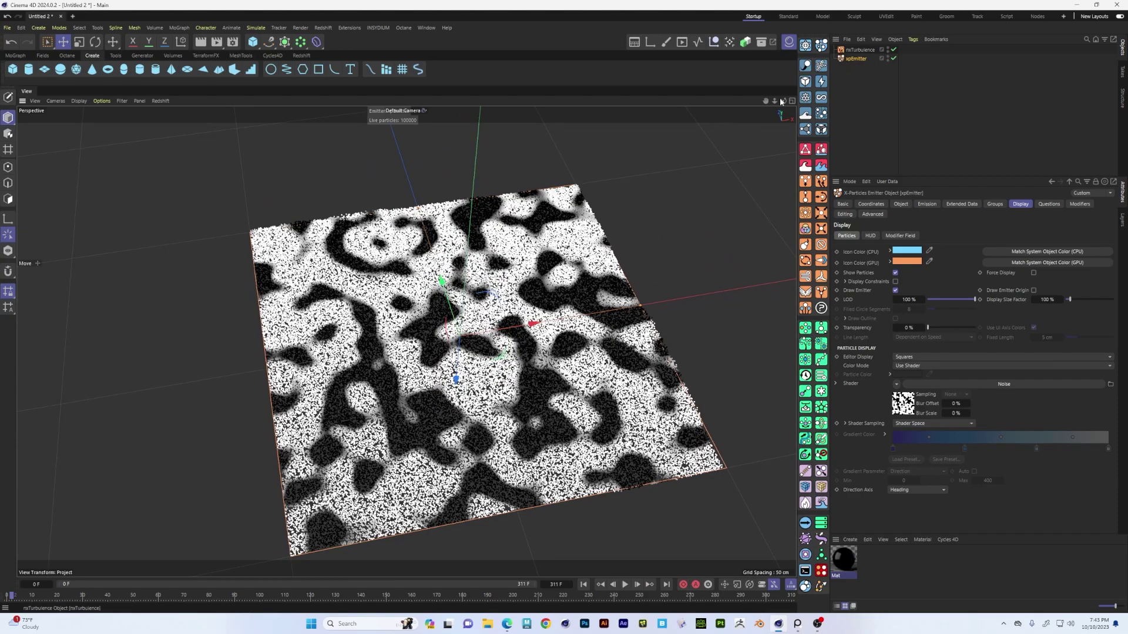
{"action": "mouse_move", "coordinate": [425, 269]}
{"action": "left_mouse_down", "text": "alt"}
{"action": "mouse_move", "coordinate": [408, 215]}
{"action": "mouse_move", "coordinate": [416, 257]}
{"action": "left_mouse_up", "text": "alt"}
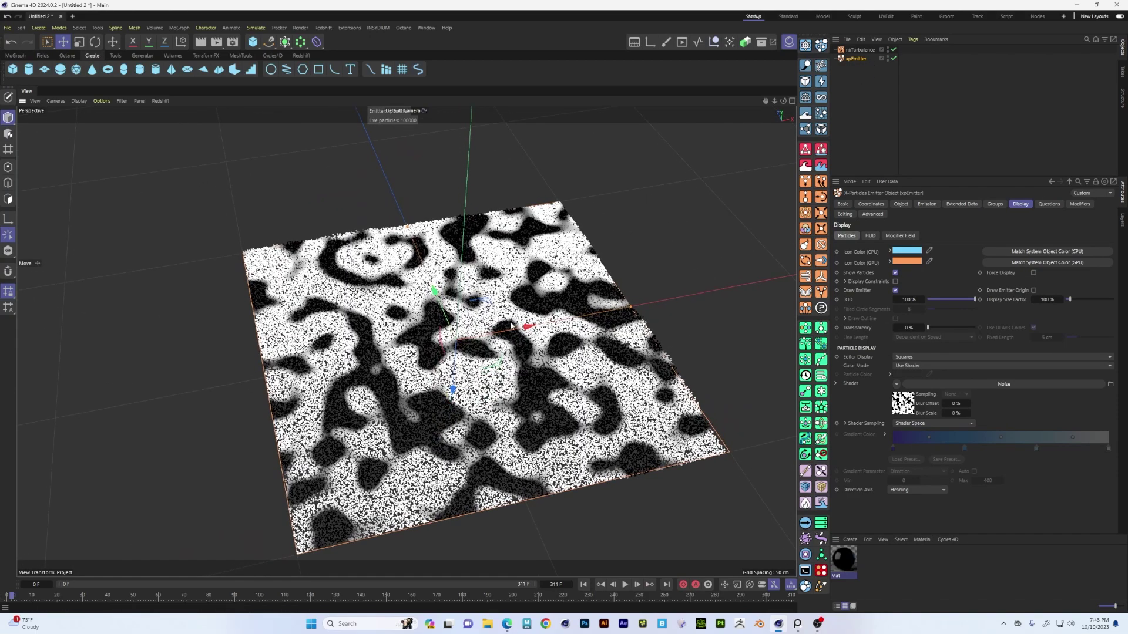
{"action": "scroll", "coordinate": [525, 319], "scroll_direction": "down", "scroll_amount": 4}
{"action": "scroll", "coordinate": [525, 319], "scroll_direction": "up", "scroll_amount": 6}
{"action": "scroll", "coordinate": [524, 318], "scroll_direction": "down", "scroll_amount": 2}
{"action": "scroll", "coordinate": [524, 317], "scroll_direction": "down", "scroll_amount": 3}
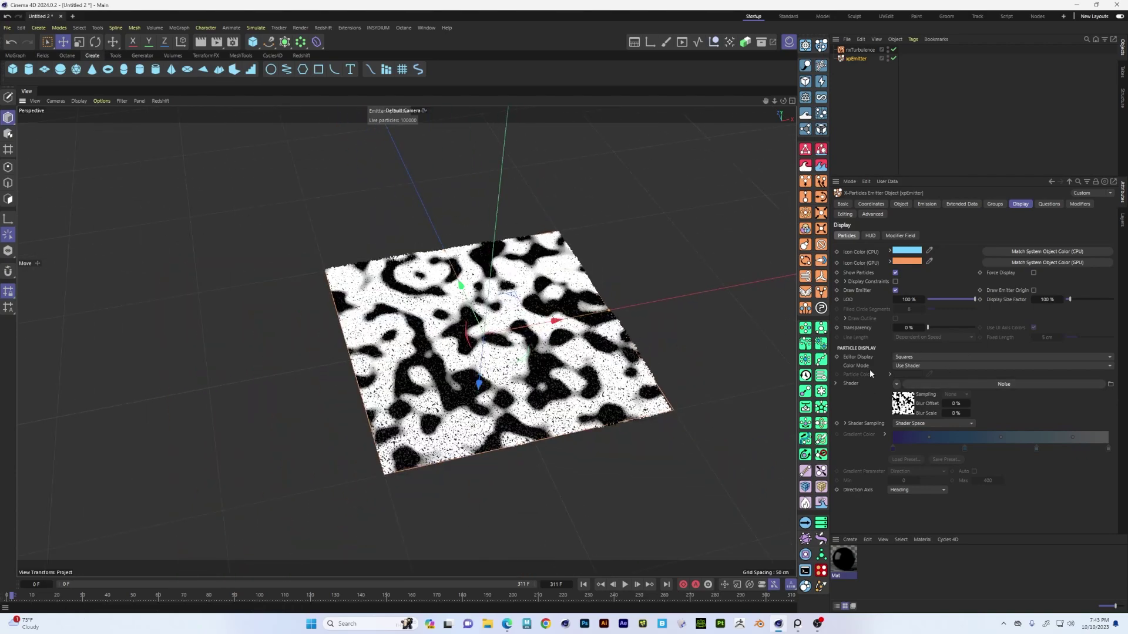
{"action": "left_click", "coordinate": [1008, 367]}
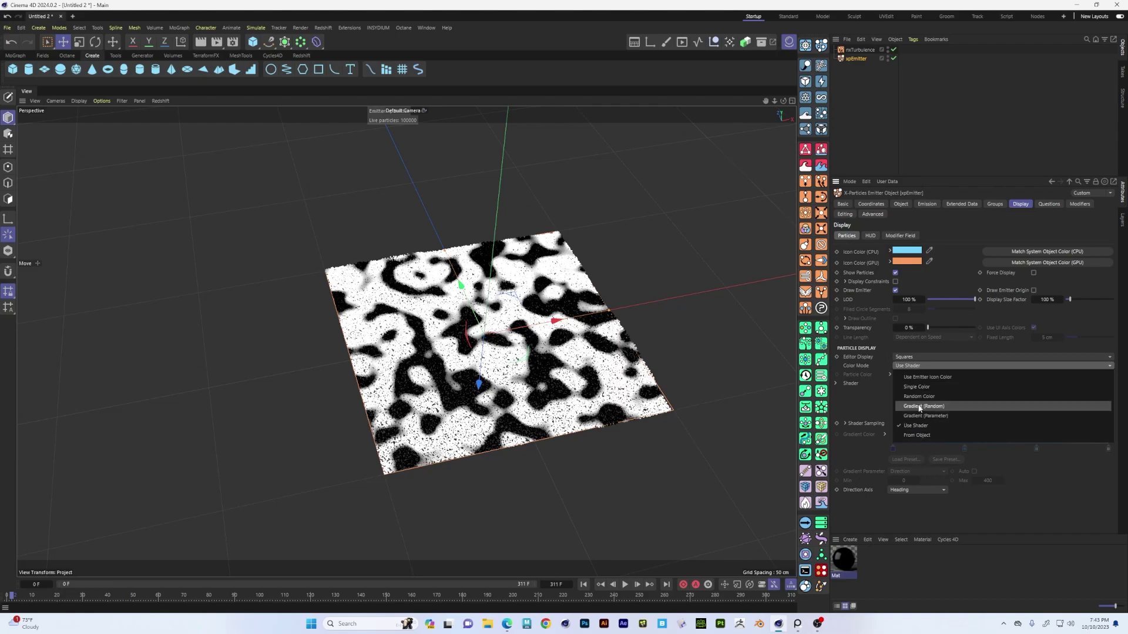
{"action": "left_click", "coordinate": [926, 367]}
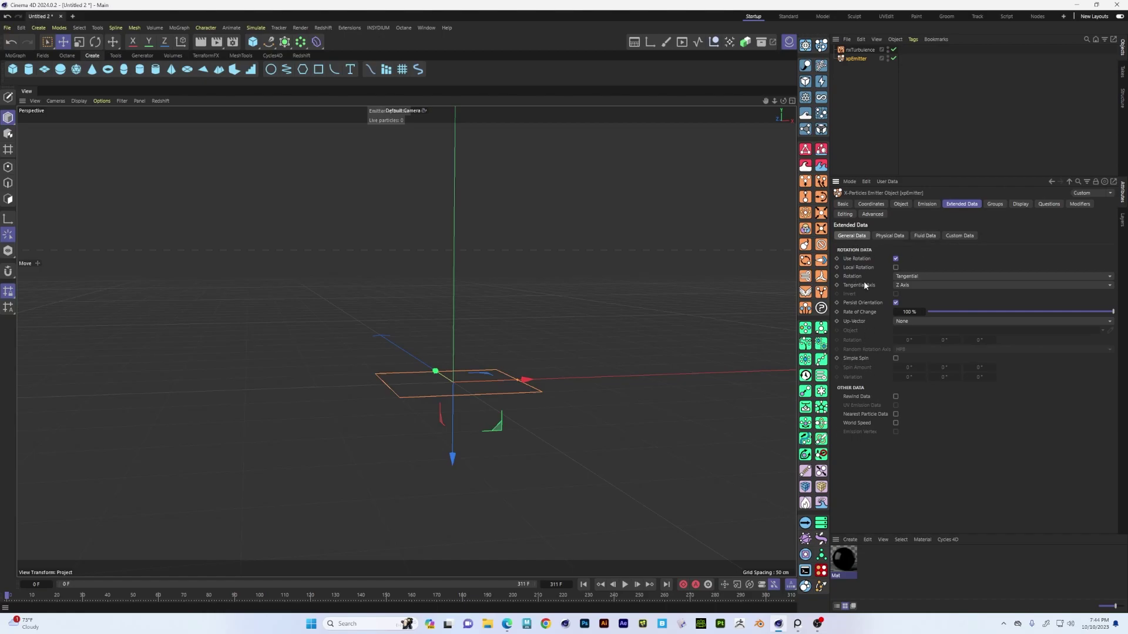
Step: Change the particles' Editor Display to Arrow
{"action": "left_click_drag", "start_coordinate": [491, 392], "coordinate": [491, 406], "text": "alt"}
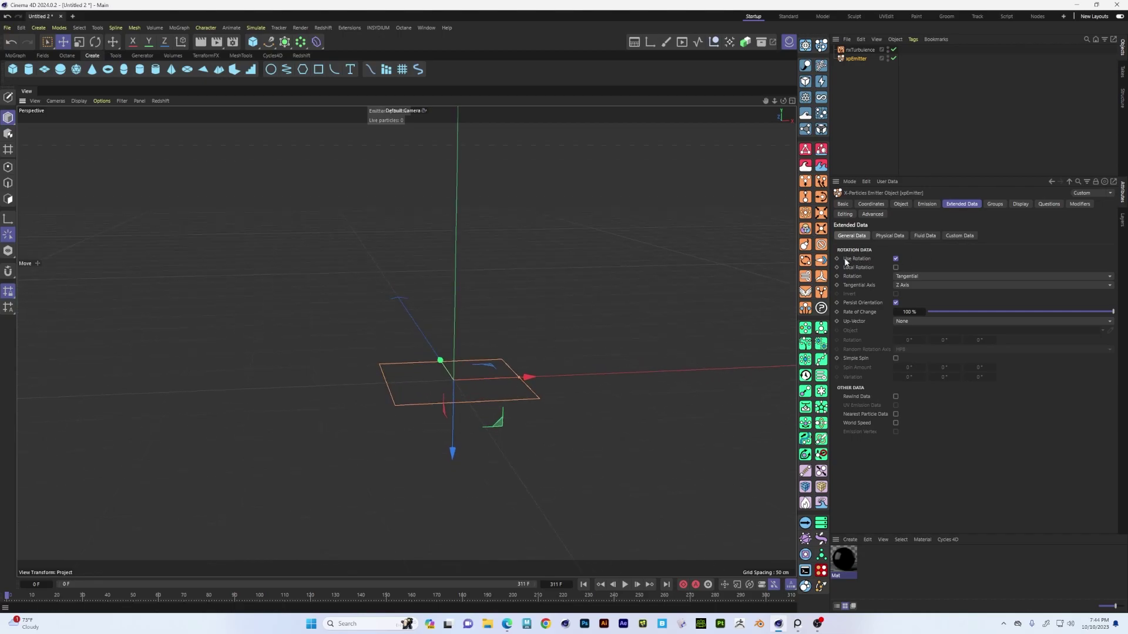
{"action": "left_click_drag", "start_coordinate": [503, 350], "coordinate": [514, 383], "text": "alt"}
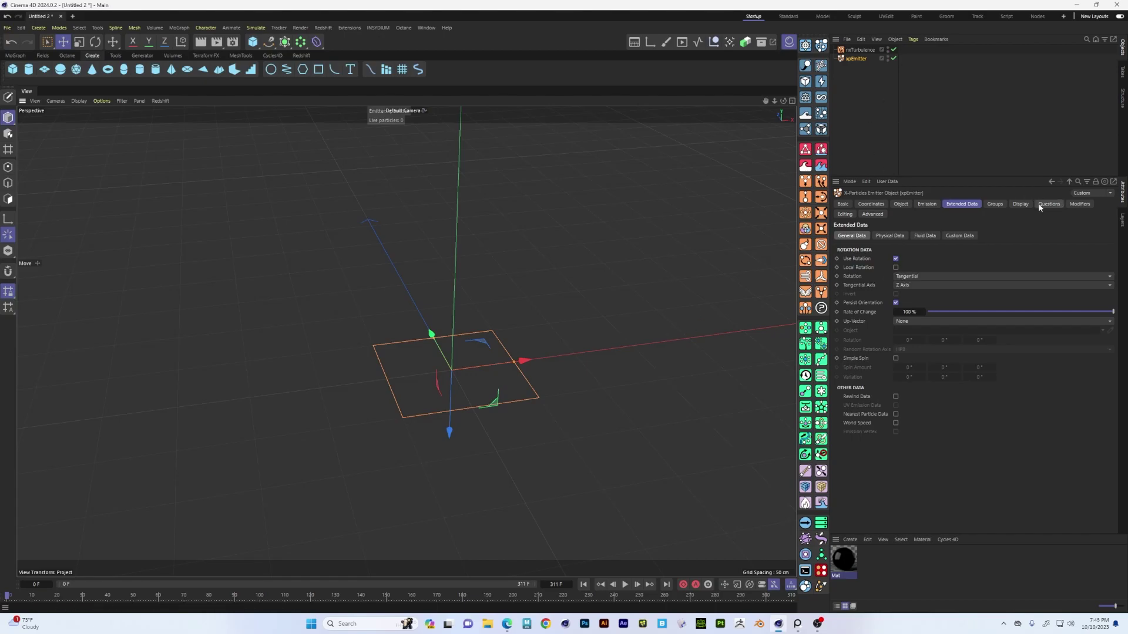
{"action": "left_click", "coordinate": [1021, 203]}
{"action": "left_click", "coordinate": [915, 357]}
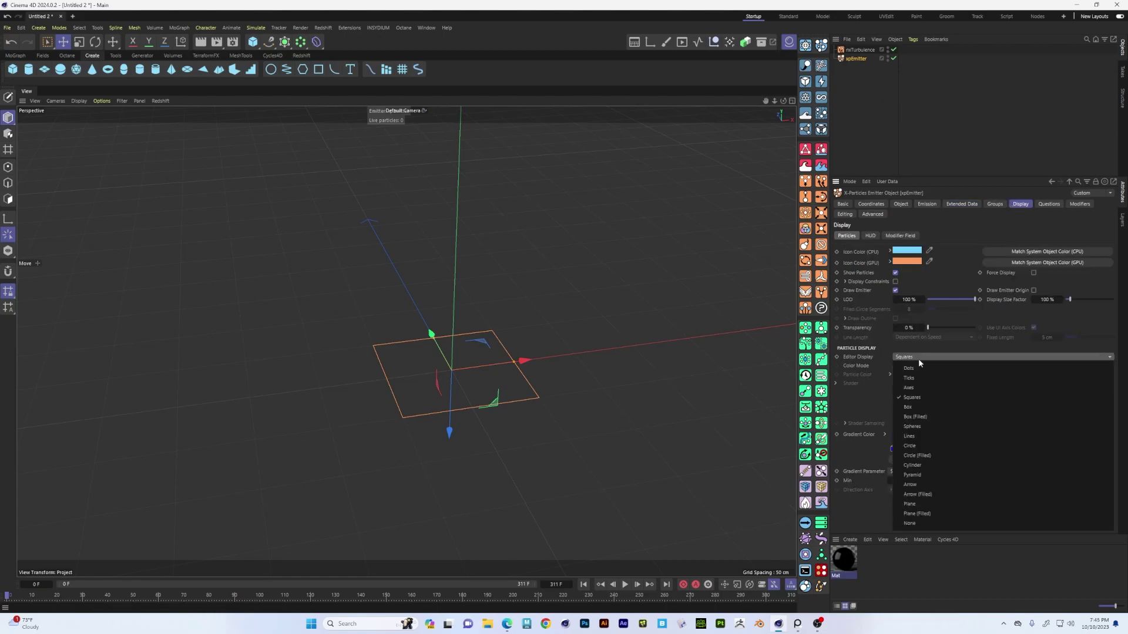
{"action": "left_click", "coordinate": [918, 481]}
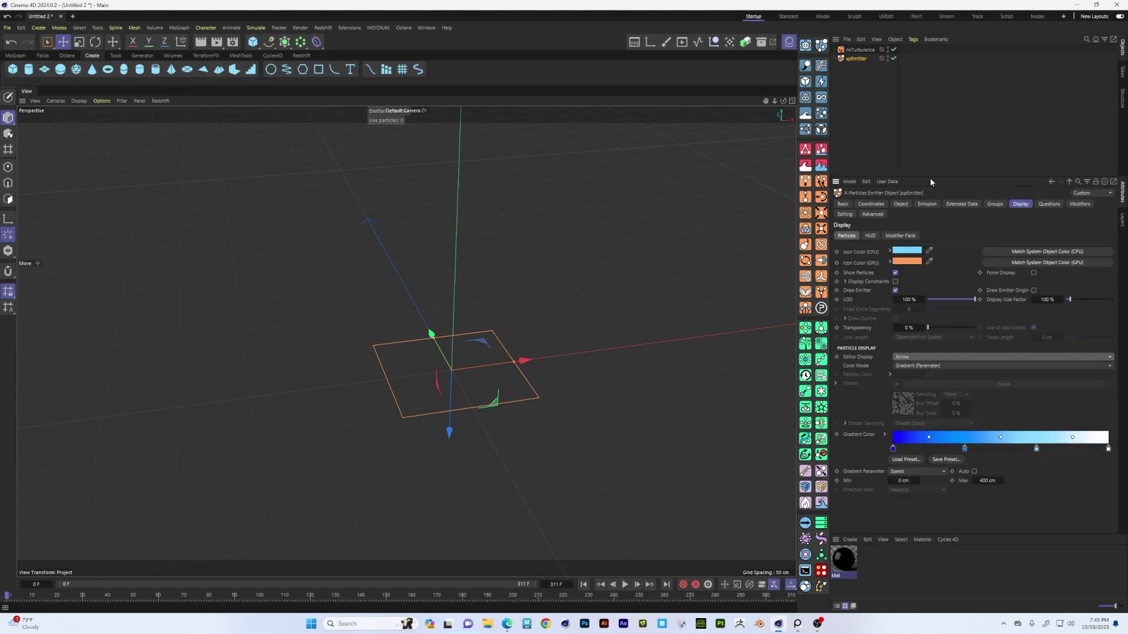
Step: Show the emitter's Extended Data rotation settings and play the emission for a few frames
{"action": "left_click", "coordinate": [960, 206]}
{"action": "left_click_drag", "start_coordinate": [514, 464], "coordinate": [514, 399], "text": "alt"}
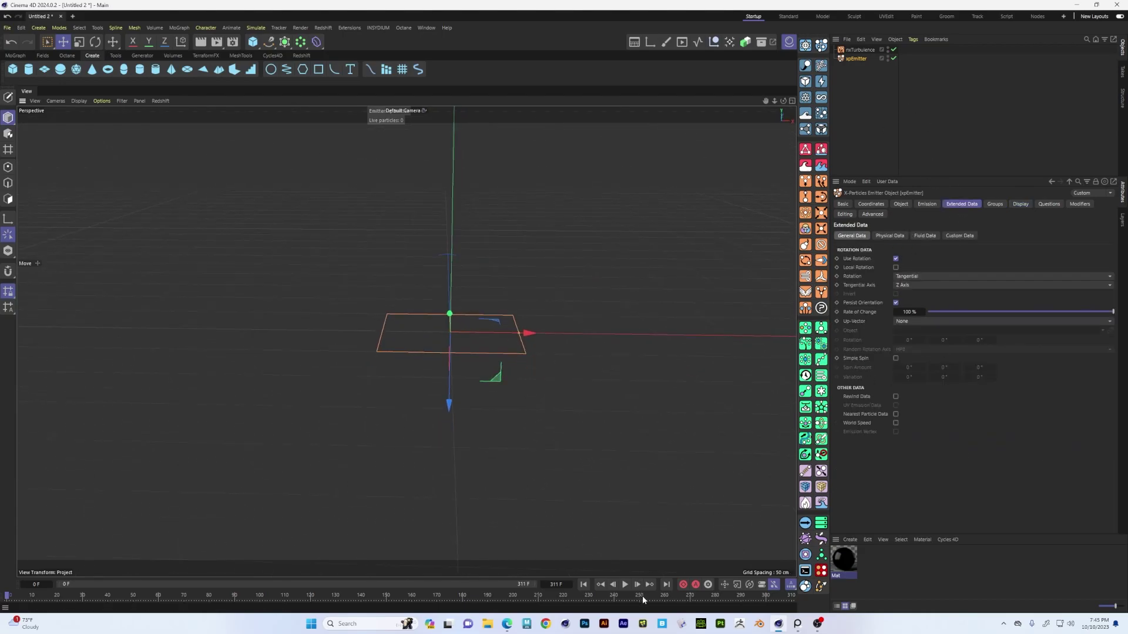
{"action": "left_click", "coordinate": [625, 585]}
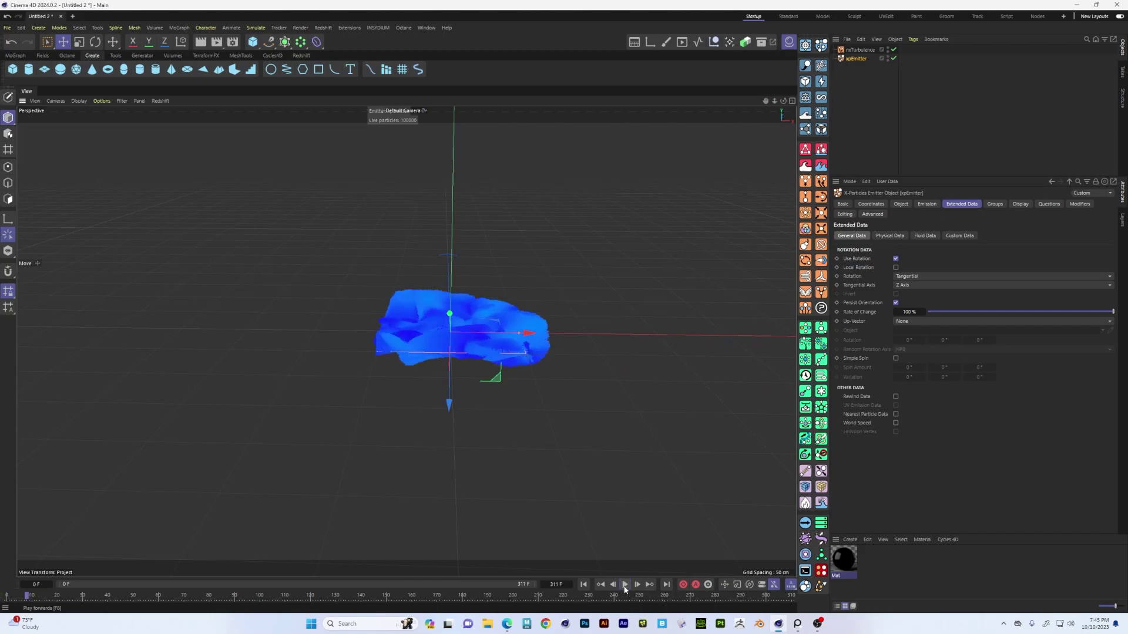
Step: Reduce the emitter's Shot Count to 1000
{"action": "left_click", "coordinate": [927, 204]}
{"action": "left_click", "coordinate": [895, 292]}
{"action": "key", "text": "BackSpace"}
{"action": "key", "text": "BackSpace"}
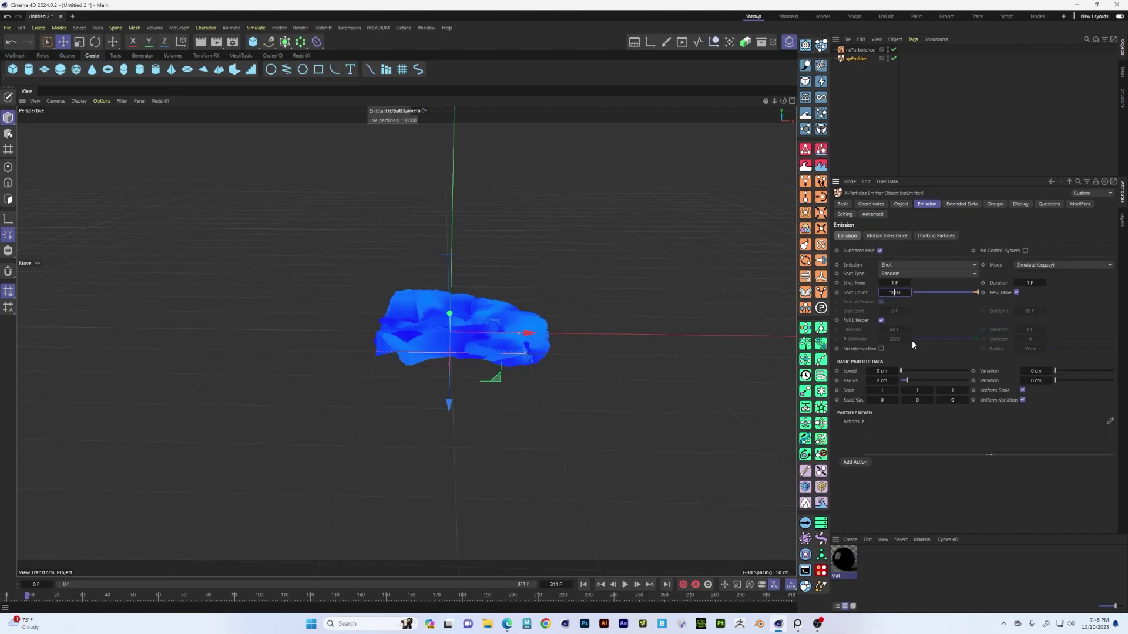
Step: Apply the Shot Count of 1000, play the emission and view the arrows from several angles
{"action": "key", "text": "Return"}
{"action": "left_click", "coordinate": [625, 586]}
{"action": "left_click", "coordinate": [625, 586]}
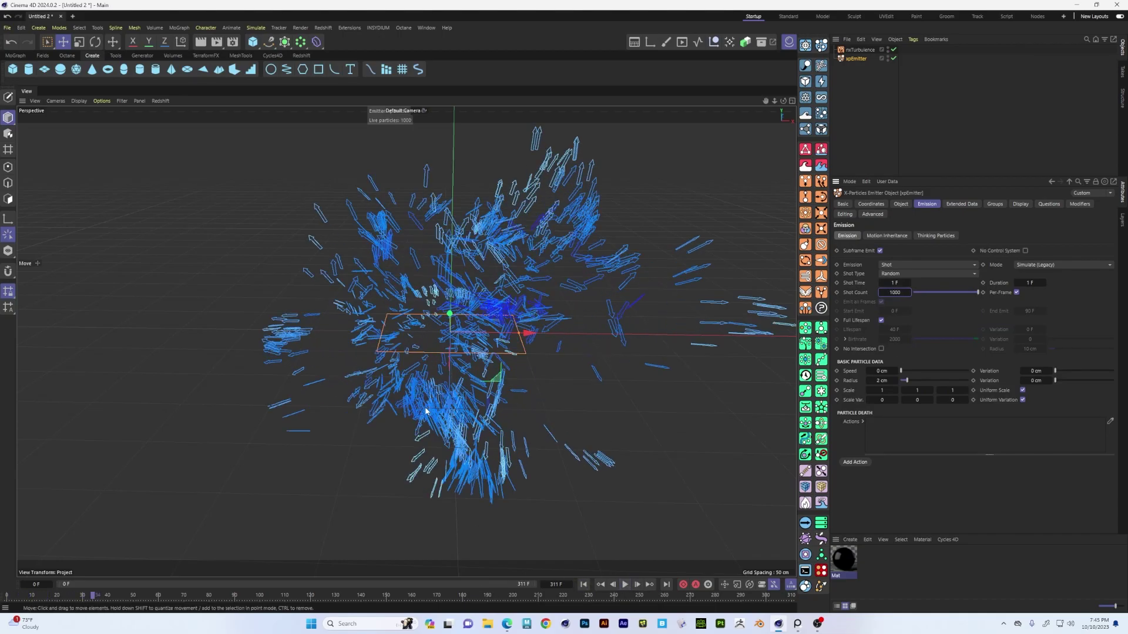
{"action": "left_click_drag", "start_coordinate": [447, 376], "coordinate": [471, 369], "text": "alt"}
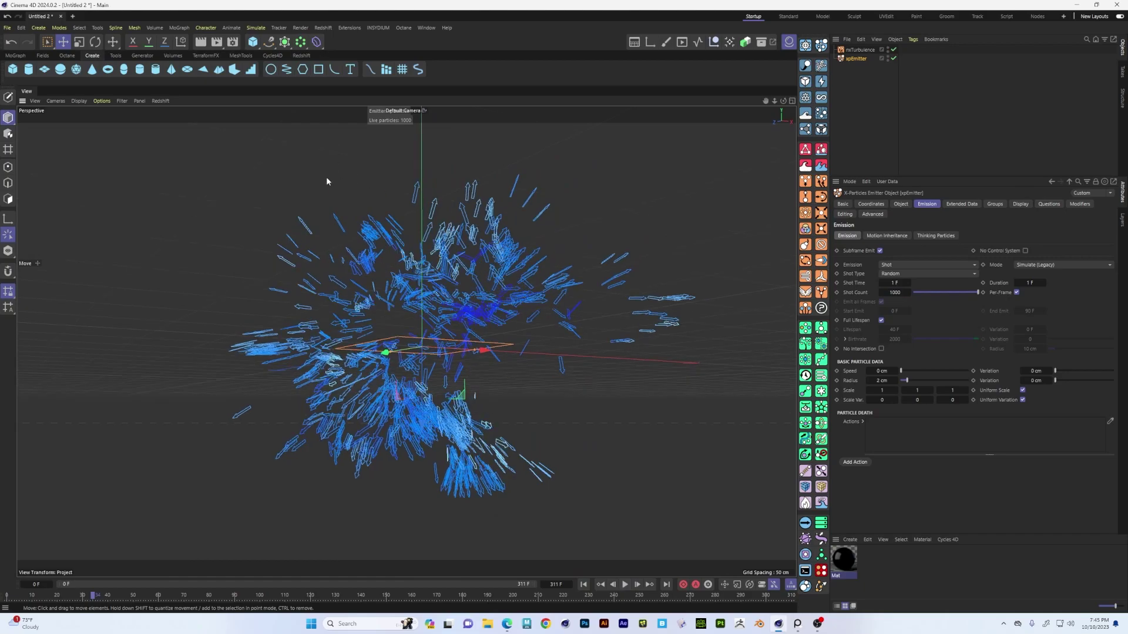
{"action": "left_click_drag", "start_coordinate": [436, 295], "coordinate": [413, 310], "text": "alt"}
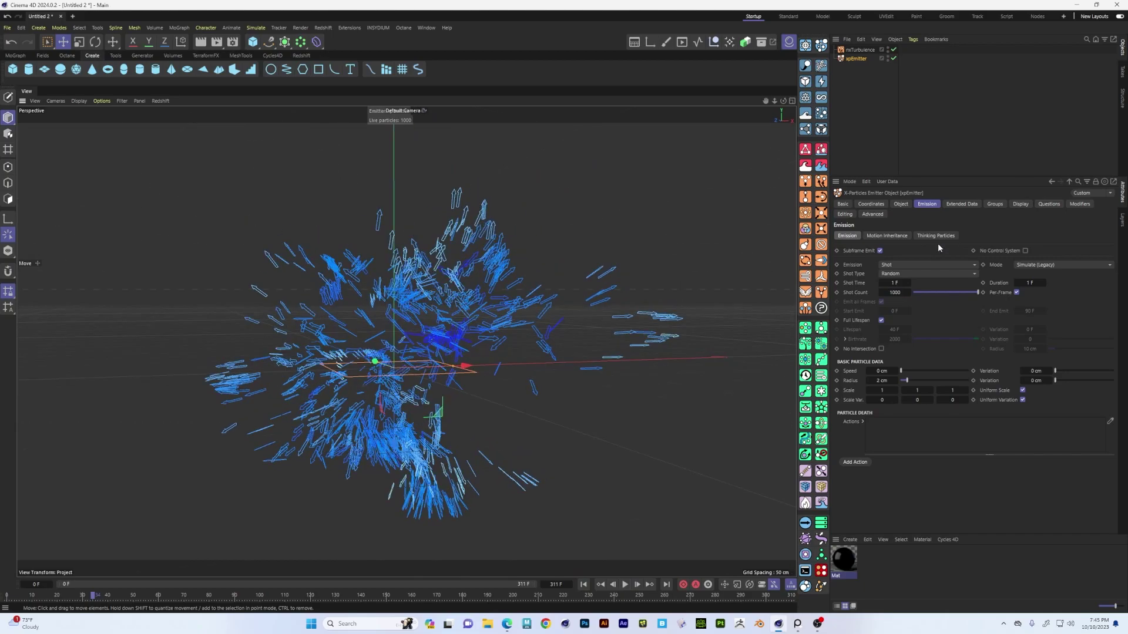
Step: Change the emitter's Rotation mode to Set with angles of 18°, 32° and 87°, and replay the emission
{"action": "left_click", "coordinate": [951, 205]}
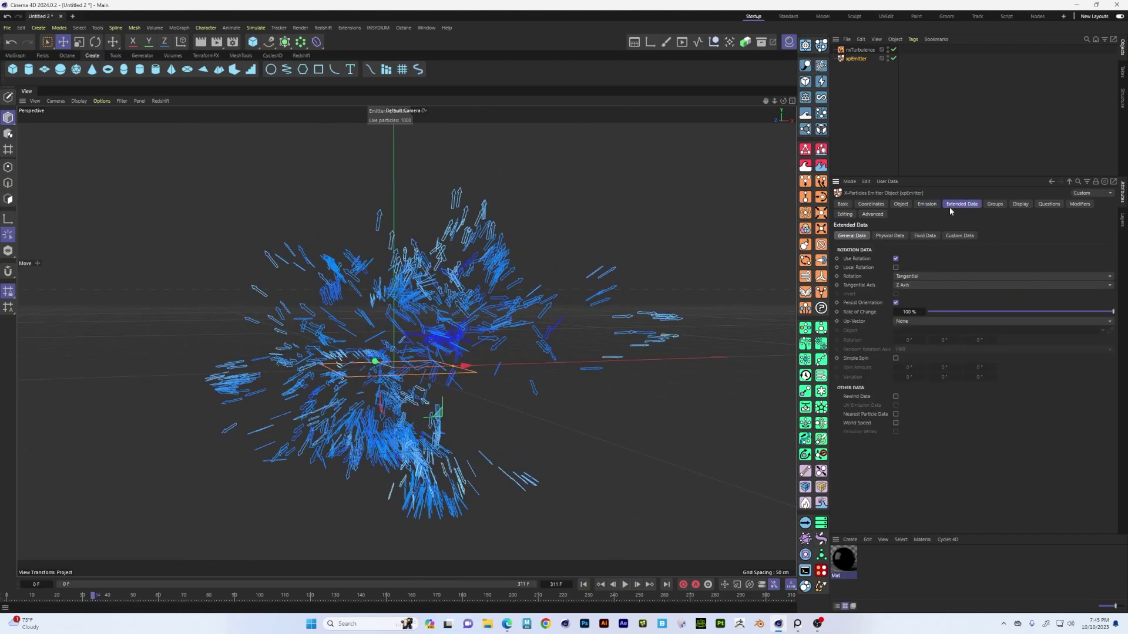
{"action": "left_click", "coordinate": [945, 277]}
{"action": "left_click", "coordinate": [929, 305]}
{"action": "left_click", "coordinate": [919, 340]}
{"action": "type", "text": "18"}
{"action": "key", "text": "Tab"}
{"action": "type", "text": "32"}
{"action": "left_click", "coordinate": [980, 339]}
{"action": "type", "text": "87"}
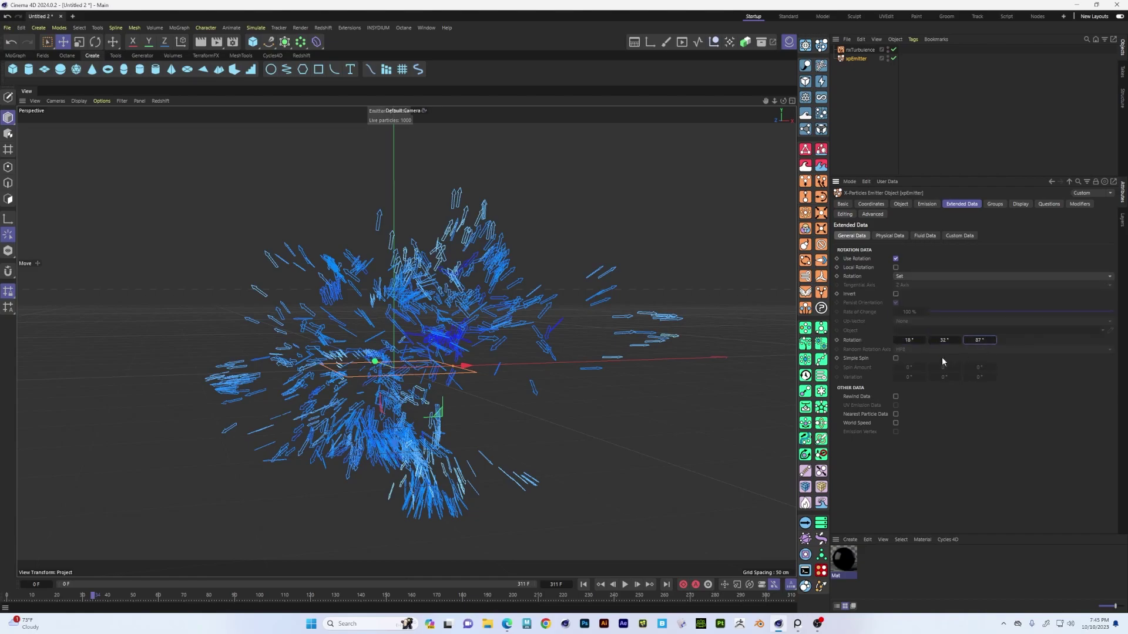
{"action": "left_click", "coordinate": [584, 584]}
{"action": "left_click", "coordinate": [625, 584]}
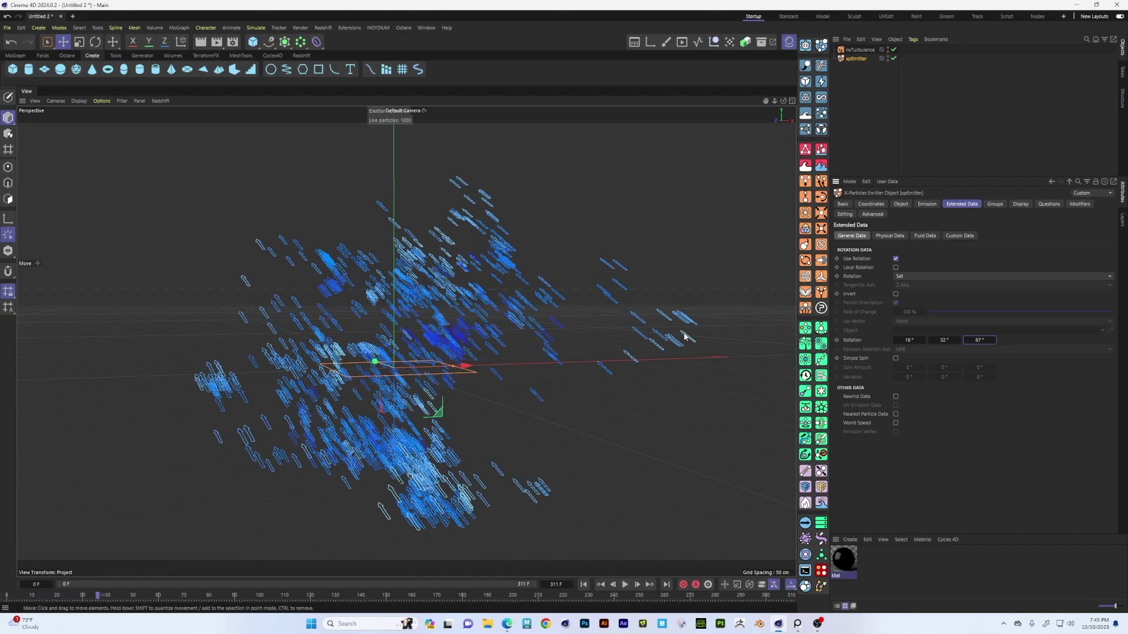
Step: Switch the particle Rotation mode to Random and replay the emission from the first frame
{"action": "left_click", "coordinate": [936, 277]}
{"action": "left_click", "coordinate": [936, 314]}
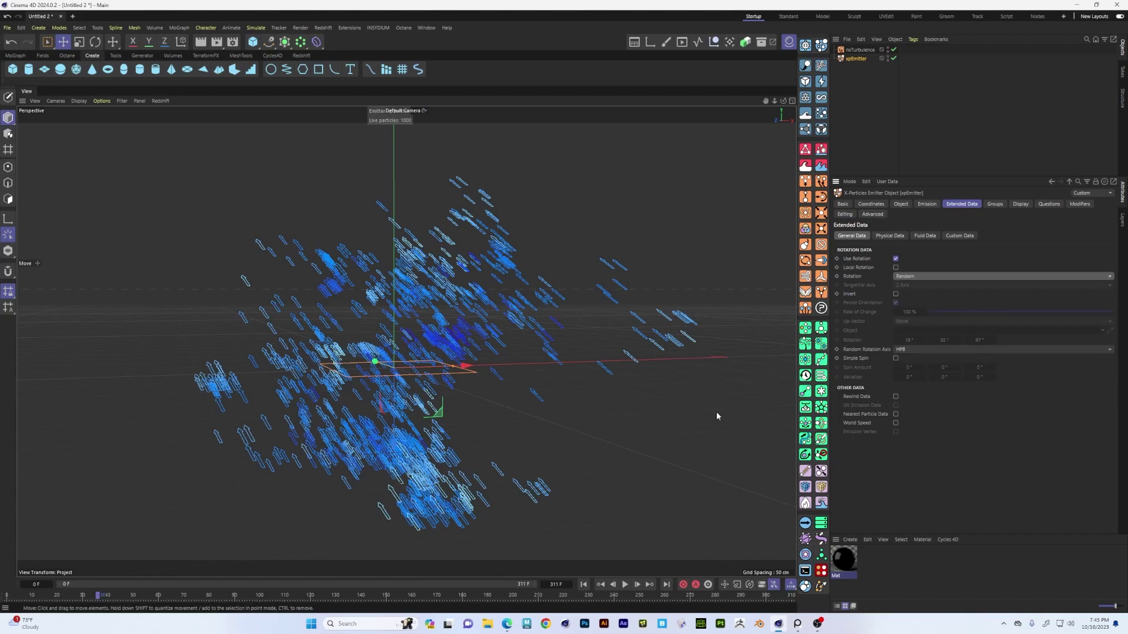
{"action": "left_click", "coordinate": [584, 584]}
{"action": "left_click", "coordinate": [625, 584]}
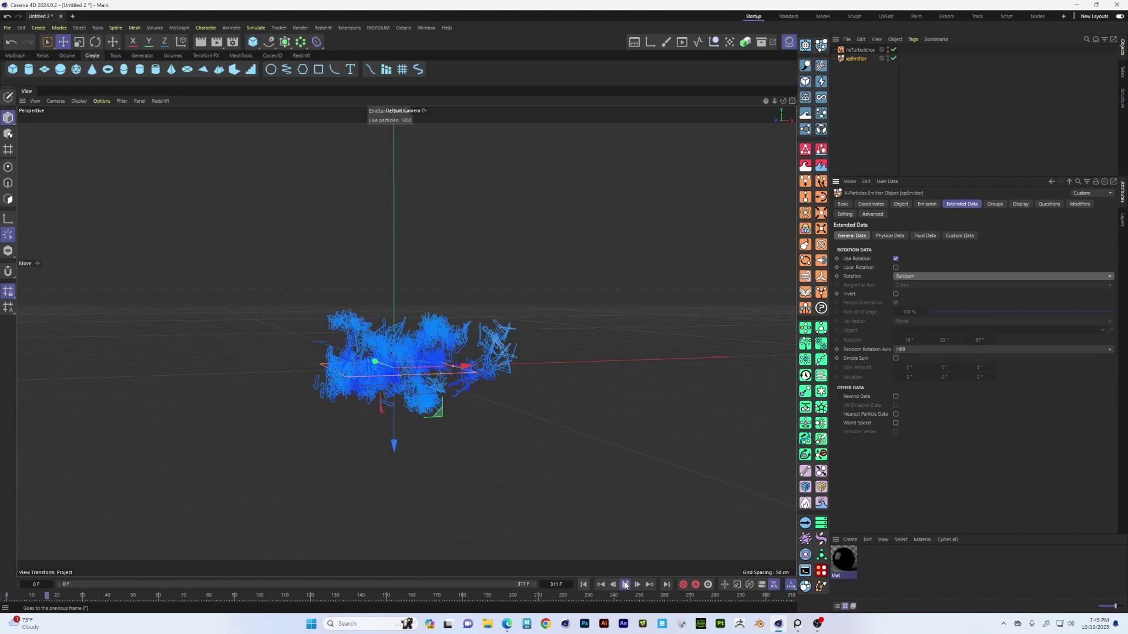
{"action": "left_click", "coordinate": [625, 584]}
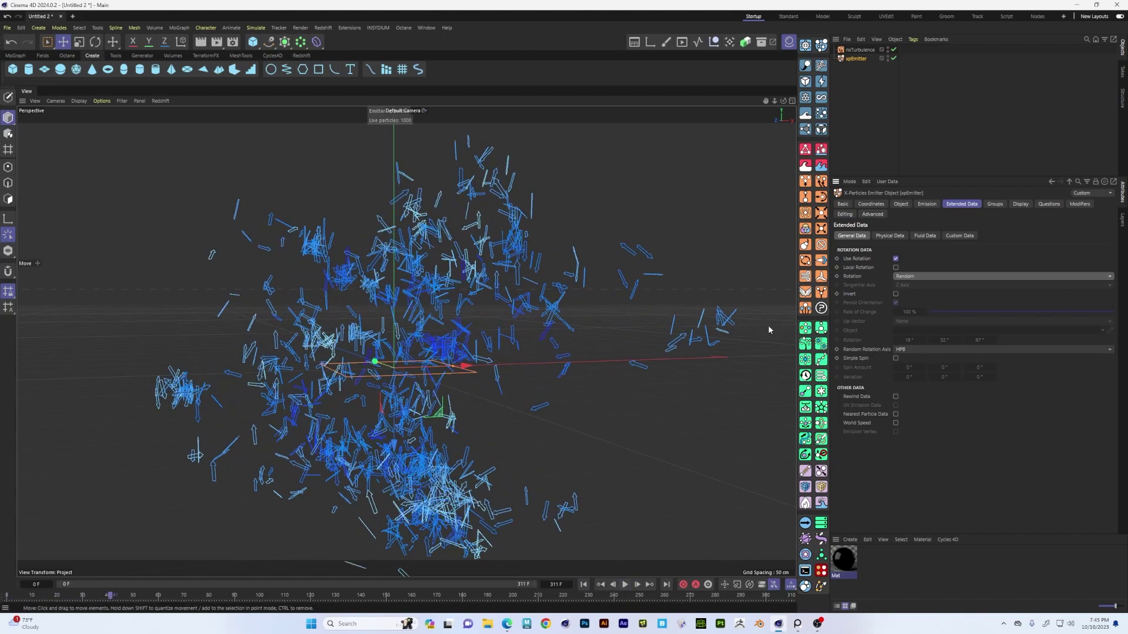
Step: Switch the particle Rotation mode to Face Camera, replay the emission and view the arrows from other angles
{"action": "left_click", "coordinate": [939, 277]}
{"action": "left_click", "coordinate": [926, 333]}
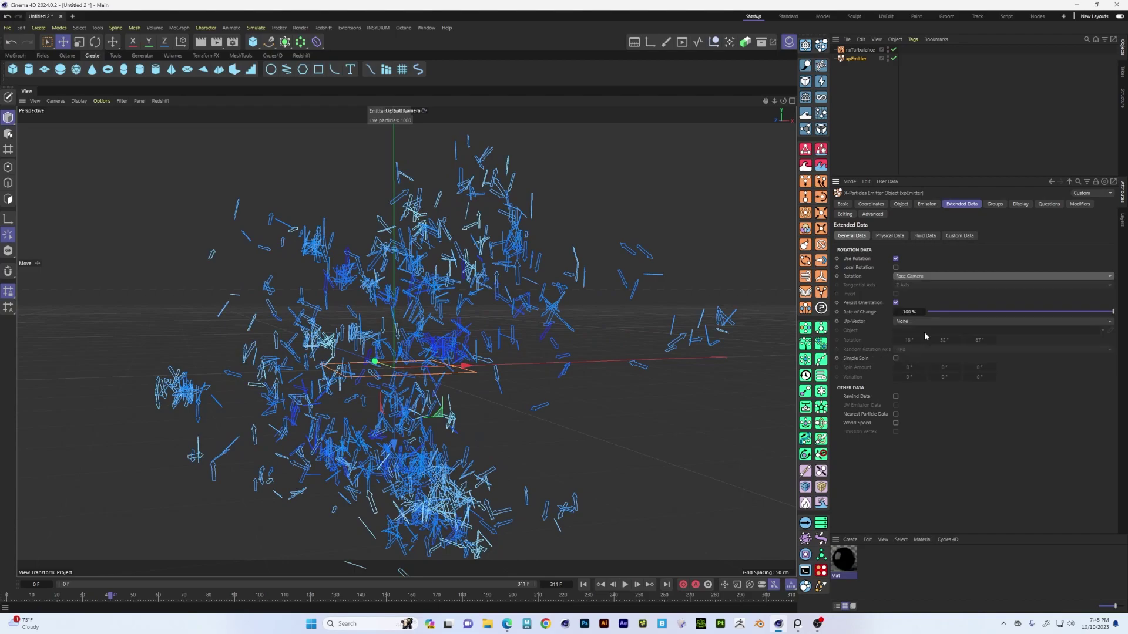
{"action": "left_click", "coordinate": [583, 584]}
{"action": "left_click", "coordinate": [625, 585]}
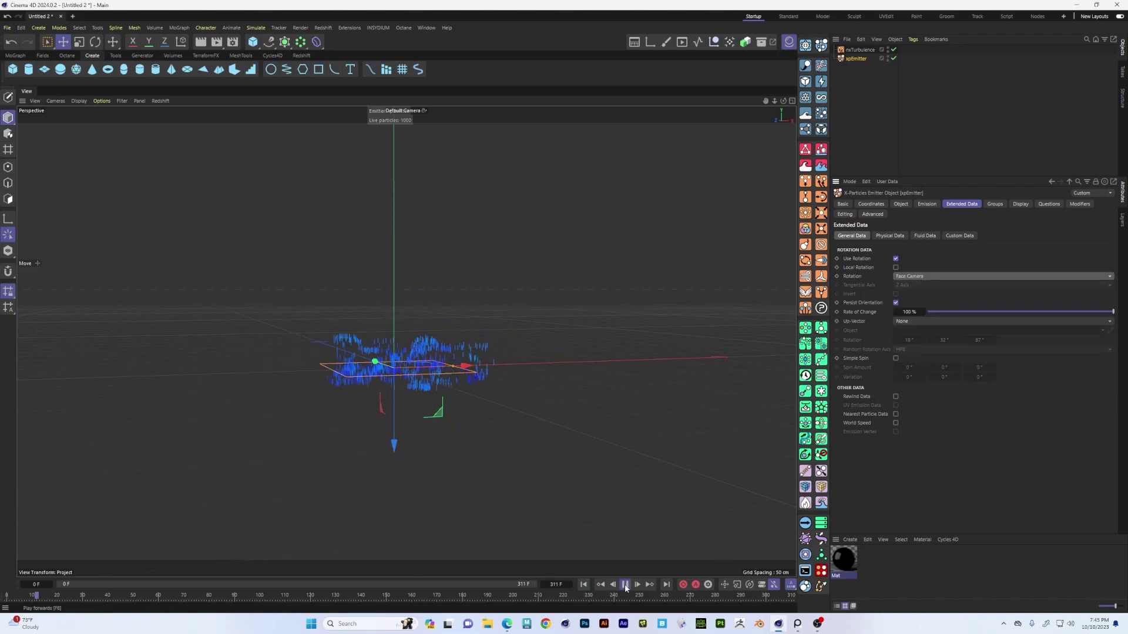
{"action": "left_click", "coordinate": [625, 585]}
{"action": "left_click_drag", "start_coordinate": [600, 326], "coordinate": [411, 347], "text": "alt"}
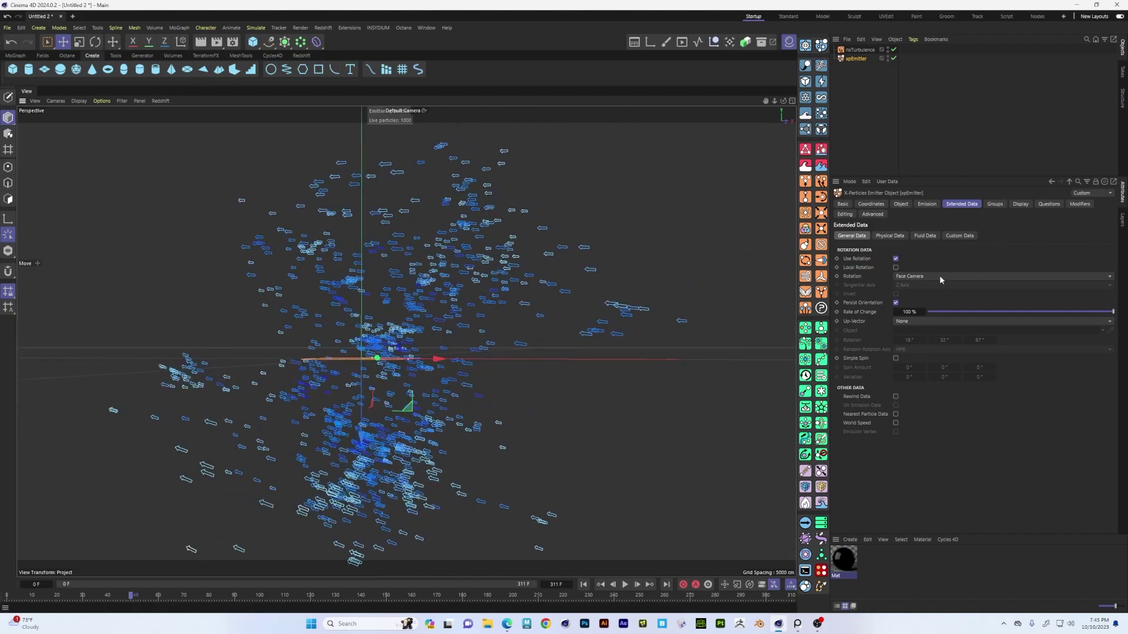
Step: Review the available Rotation modes and change the particles to Tangential rotation
{"action": "left_click", "coordinate": [940, 277]}
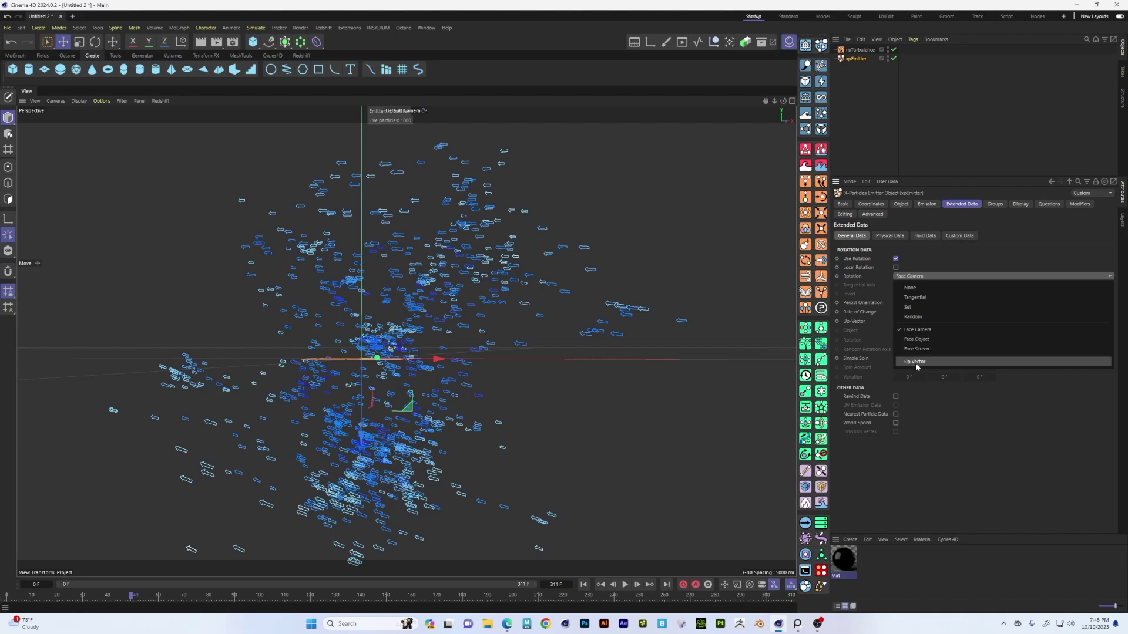
{"action": "left_click", "coordinate": [921, 277]}
{"action": "left_click", "coordinate": [920, 277]}
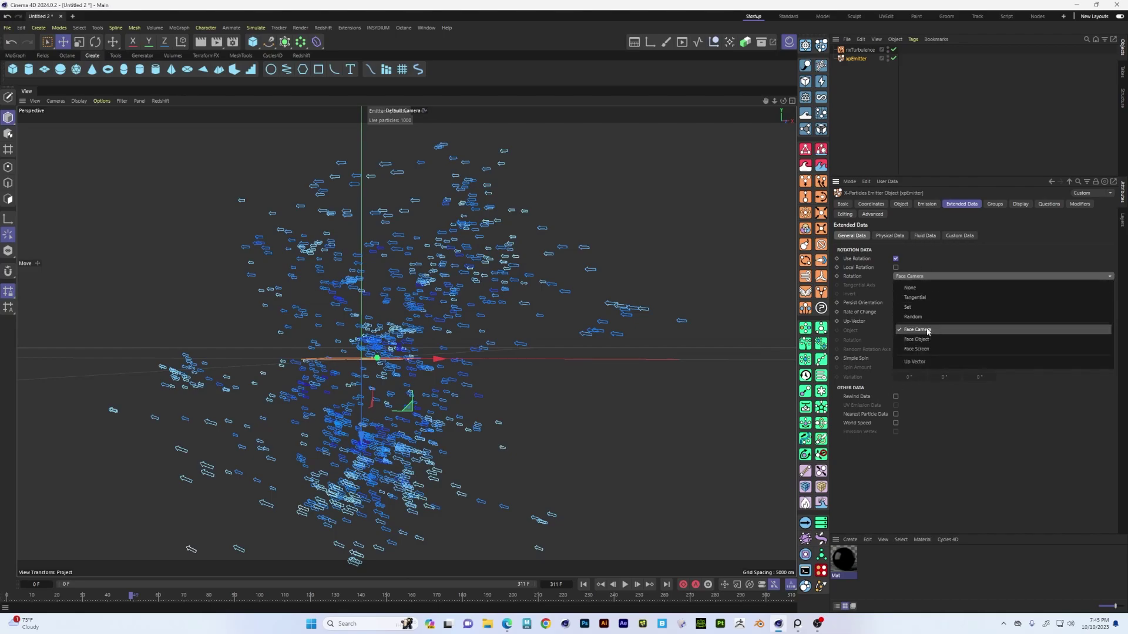
{"action": "left_click", "coordinate": [925, 296]}
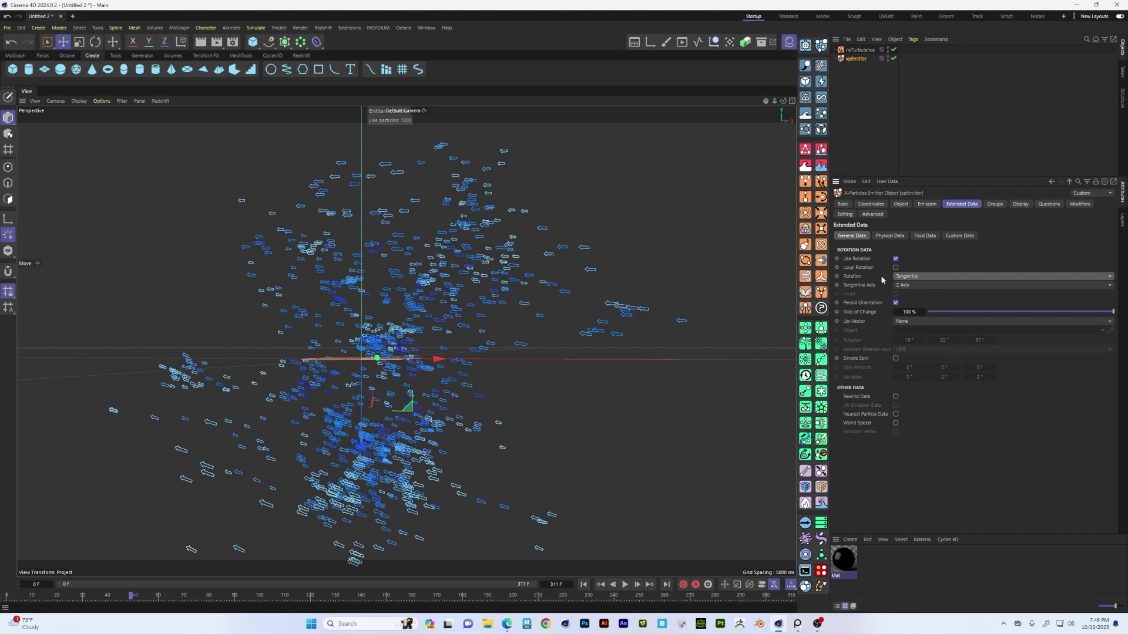
Step: Use Set rotation with Simple Spin enabled at amounts of 12°, 28° and 46°, and replay the emission
{"action": "left_click", "coordinate": [926, 275]}
{"action": "left_click", "coordinate": [912, 306]}
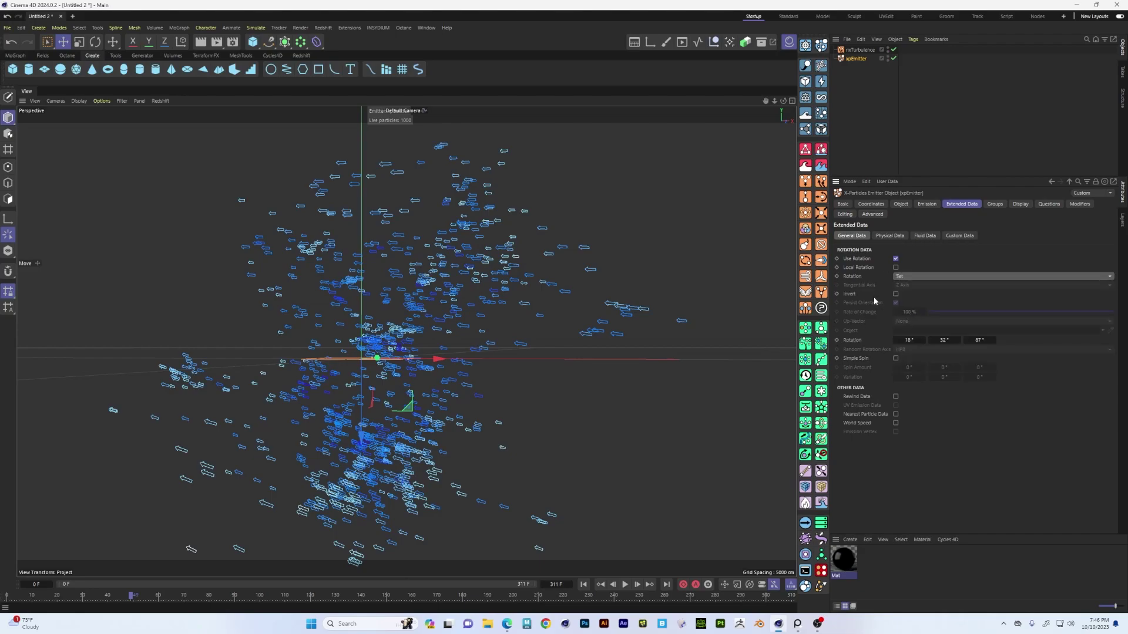
{"action": "left_click", "coordinate": [895, 358]}
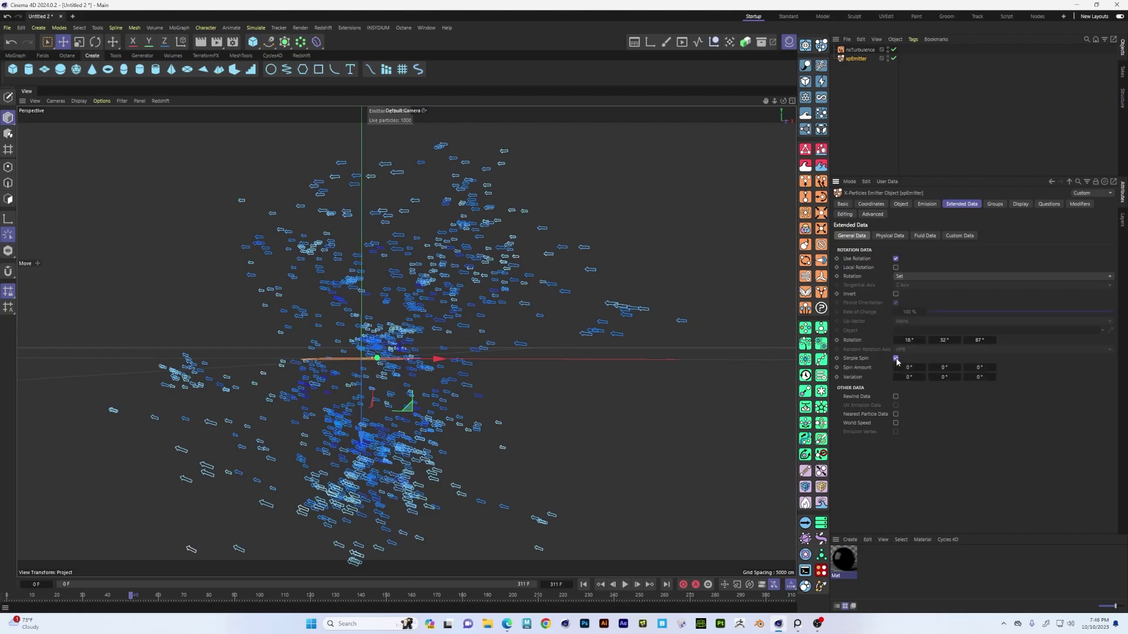
{"action": "left_click_drag", "start_coordinate": [920, 368], "coordinate": [990, 368]}
{"action": "left_click_drag", "start_coordinate": [911, 368], "coordinate": [918, 368]}
{"action": "left_click_drag", "start_coordinate": [546, 382], "coordinate": [567, 389], "text": "alt"}
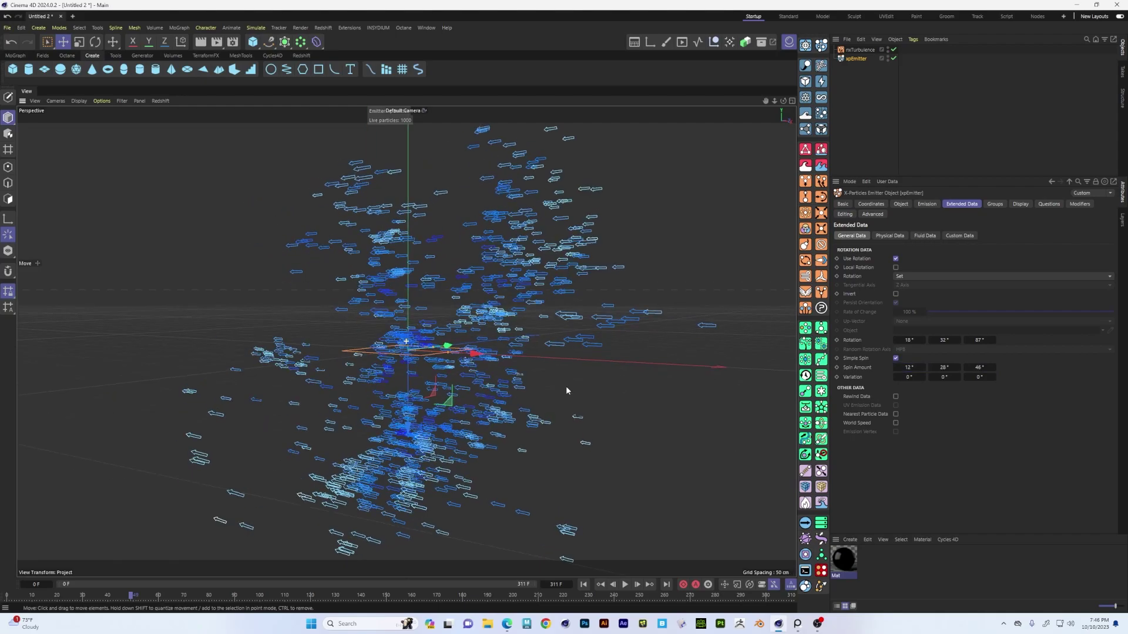
{"action": "left_click", "coordinate": [584, 585]}
{"action": "left_click", "coordinate": [625, 585]}
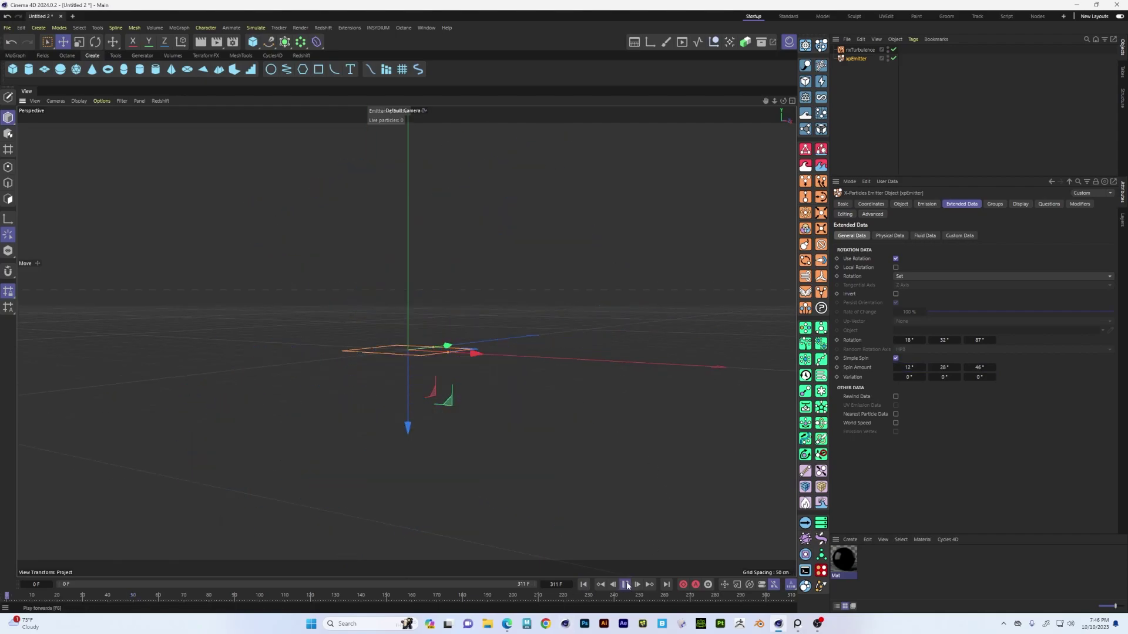
{"action": "left_click", "coordinate": [625, 585]}
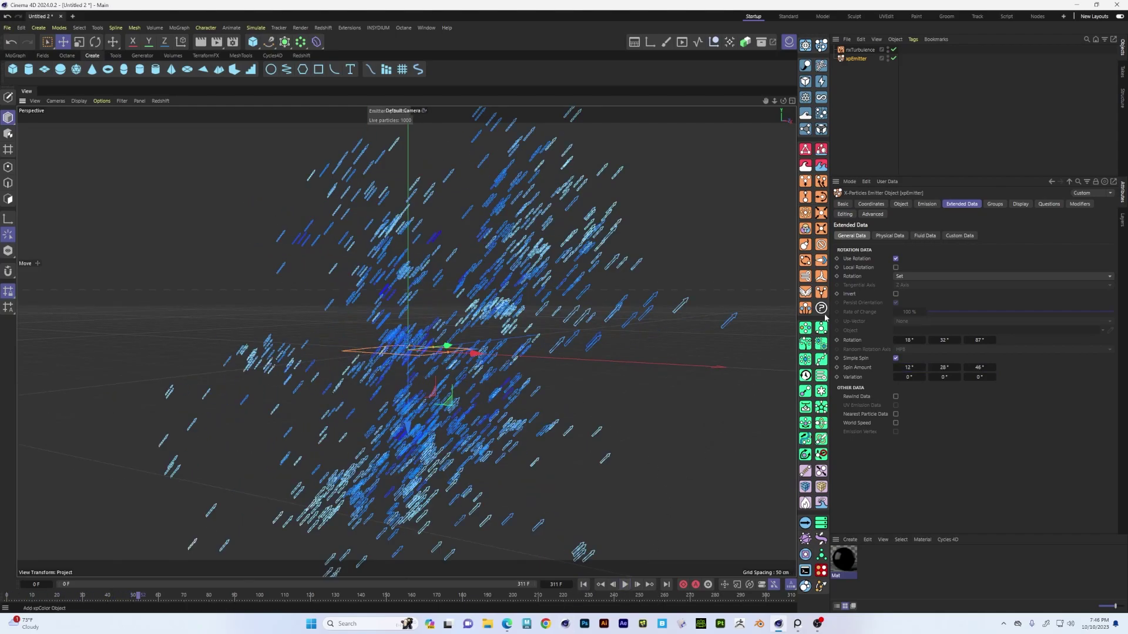
Step: Reduce the Spin Amount to 2°, 9° and 3°, and inspect the slower spin in playback
{"action": "left_click_drag", "start_coordinate": [946, 368], "coordinate": [906, 368]}
{"action": "left_click", "coordinate": [584, 585]}
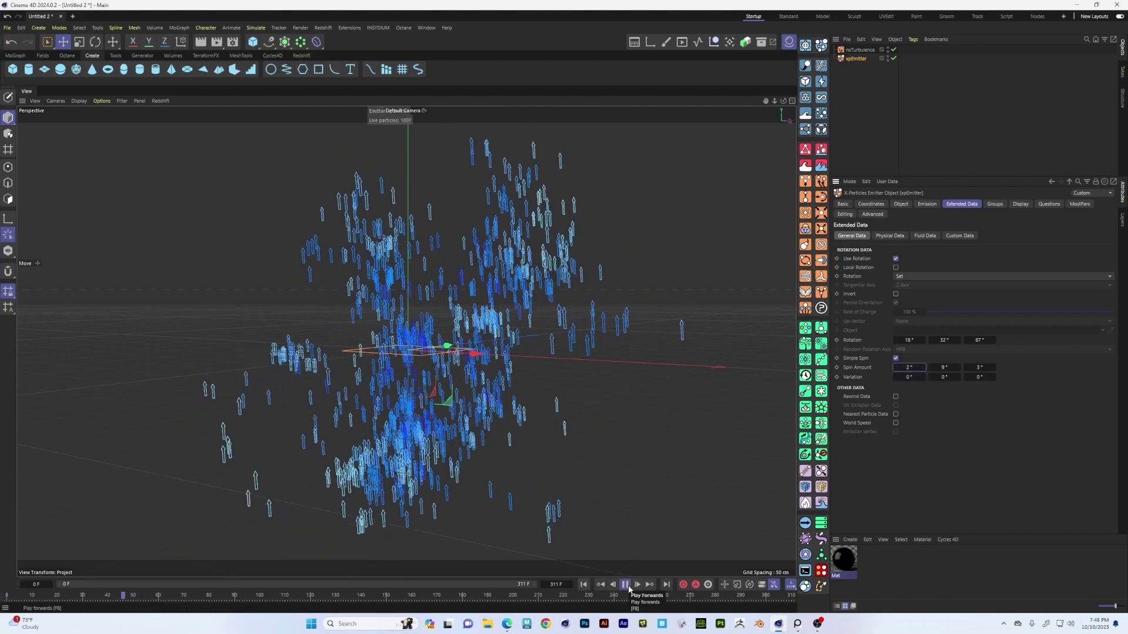
{"action": "left_click", "coordinate": [629, 589]}
{"action": "left_click_drag", "start_coordinate": [461, 421], "coordinate": [539, 437], "text": "alt"}
{"action": "left_click_drag", "start_coordinate": [536, 297], "coordinate": [544, 348], "text": "alt"}
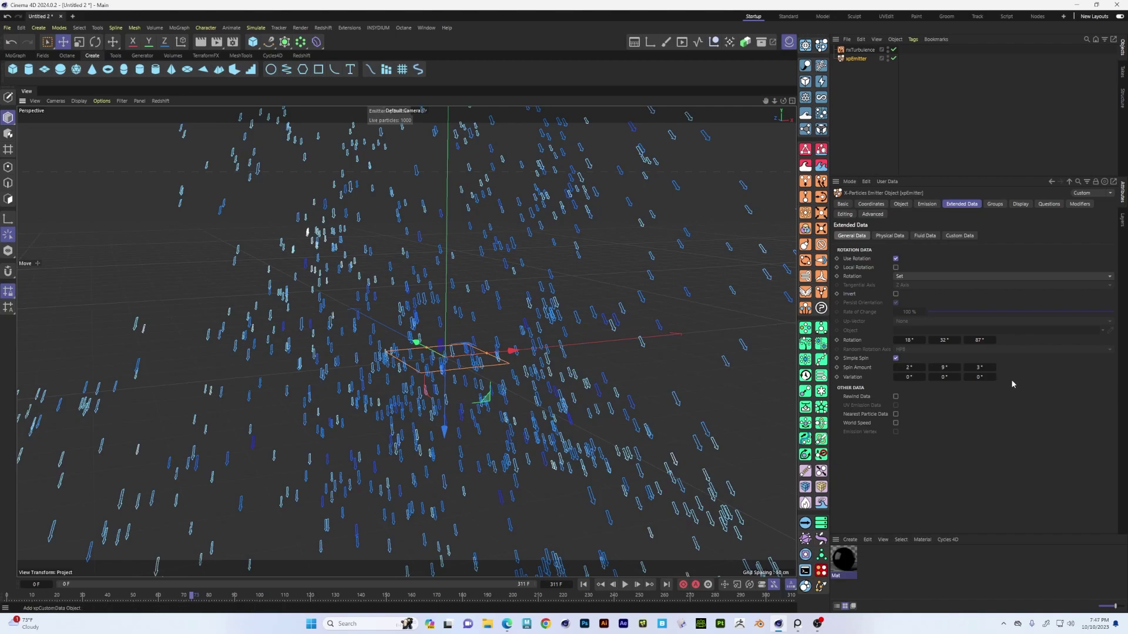
Step: Set the second Spin Amount value to 1° and replay the emission
{"action": "left_click_drag", "start_coordinate": [942, 368], "coordinate": [949, 367]}
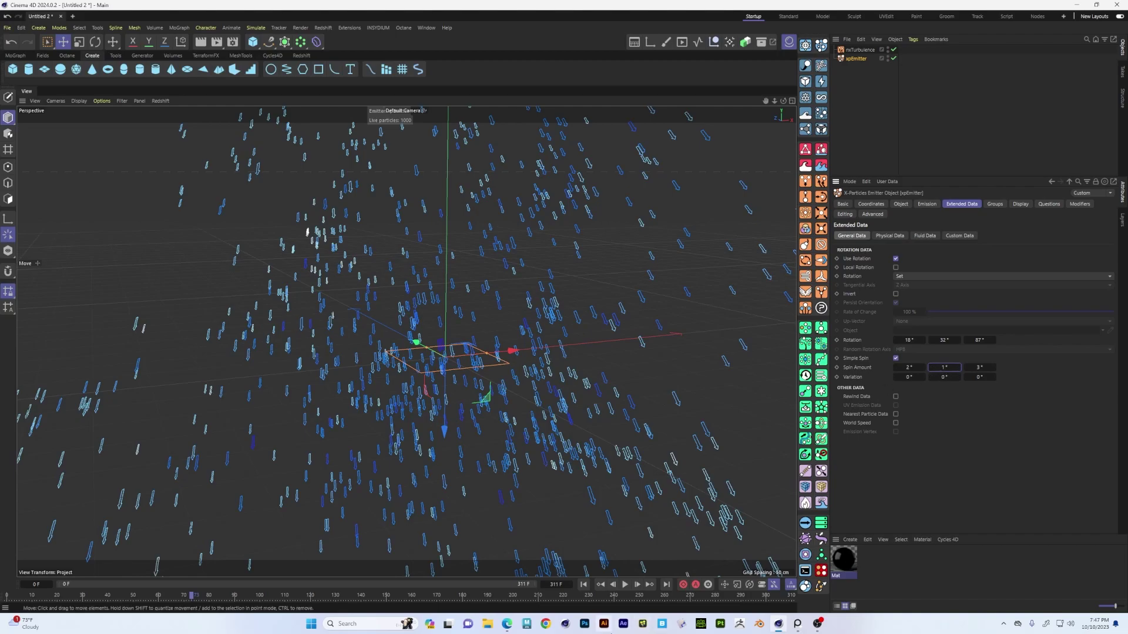
{"action": "left_click", "coordinate": [600, 585]}
{"action": "left_click", "coordinate": [623, 586]}
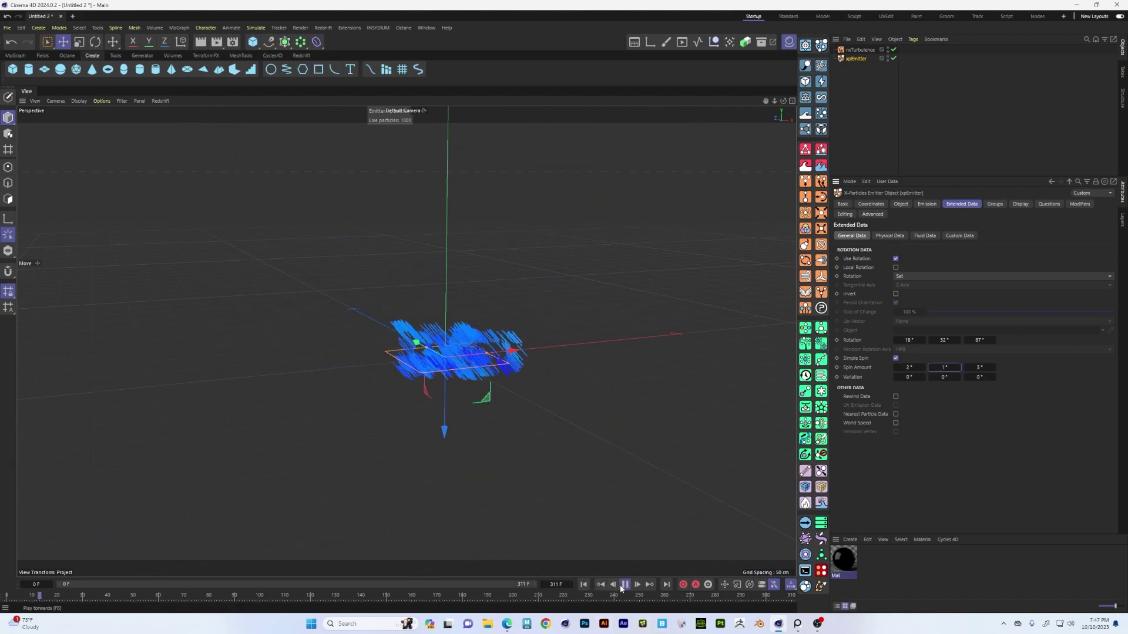
{"action": "left_click", "coordinate": [624, 585]}
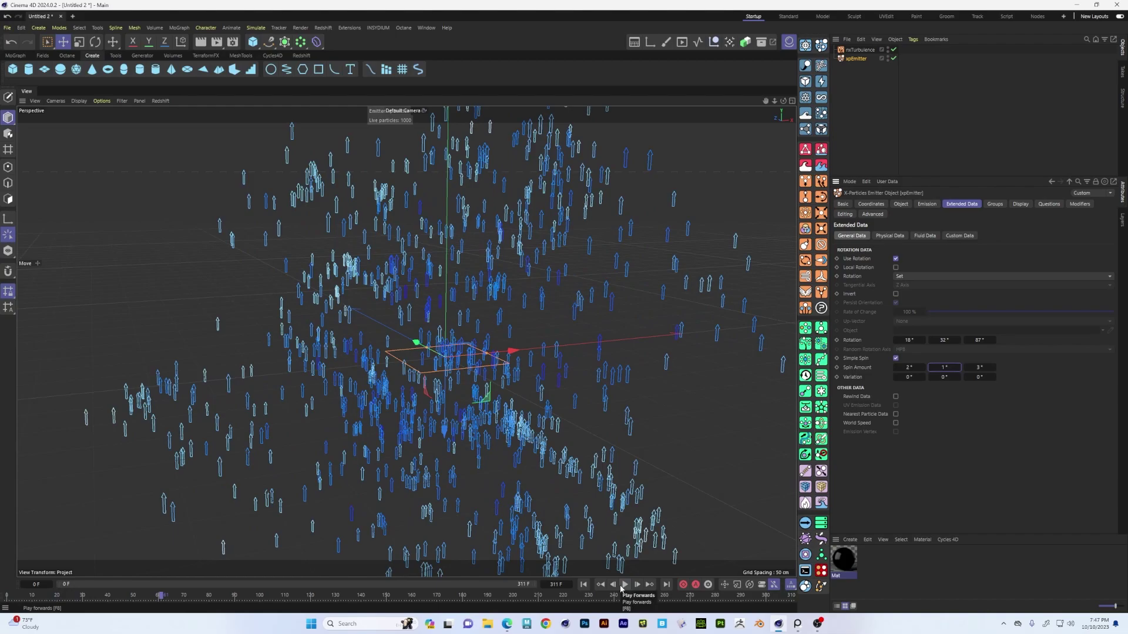
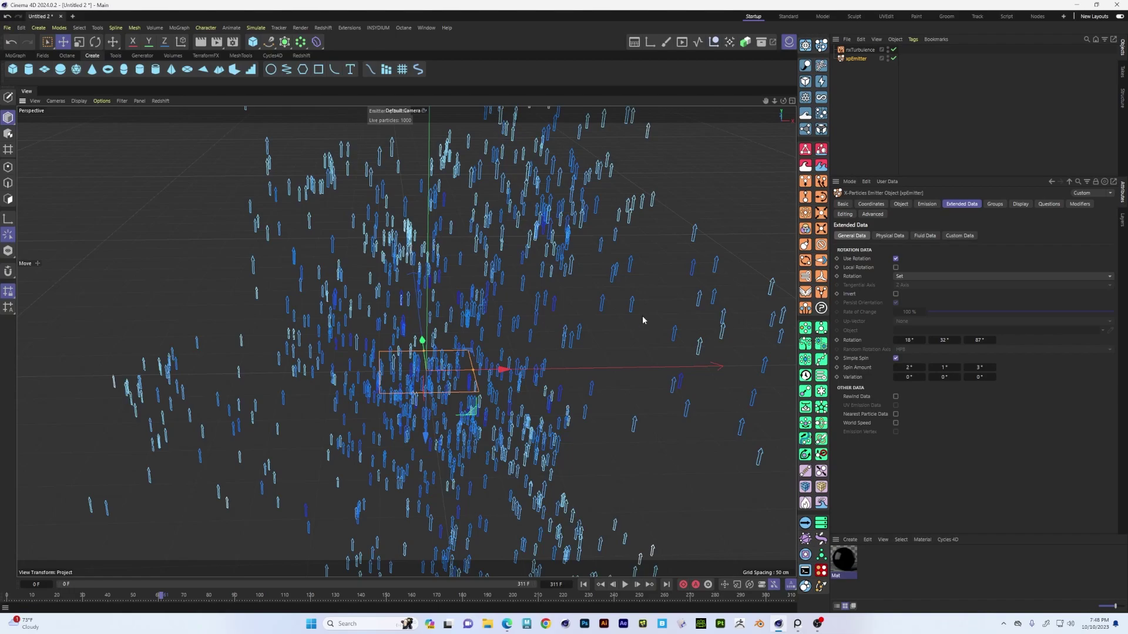
Step: Rewind the animation and duplicate the emitter, placing the copy away from the original
{"action": "left_click_drag", "start_coordinate": [465, 269], "coordinate": [541, 239], "text": "alt"}
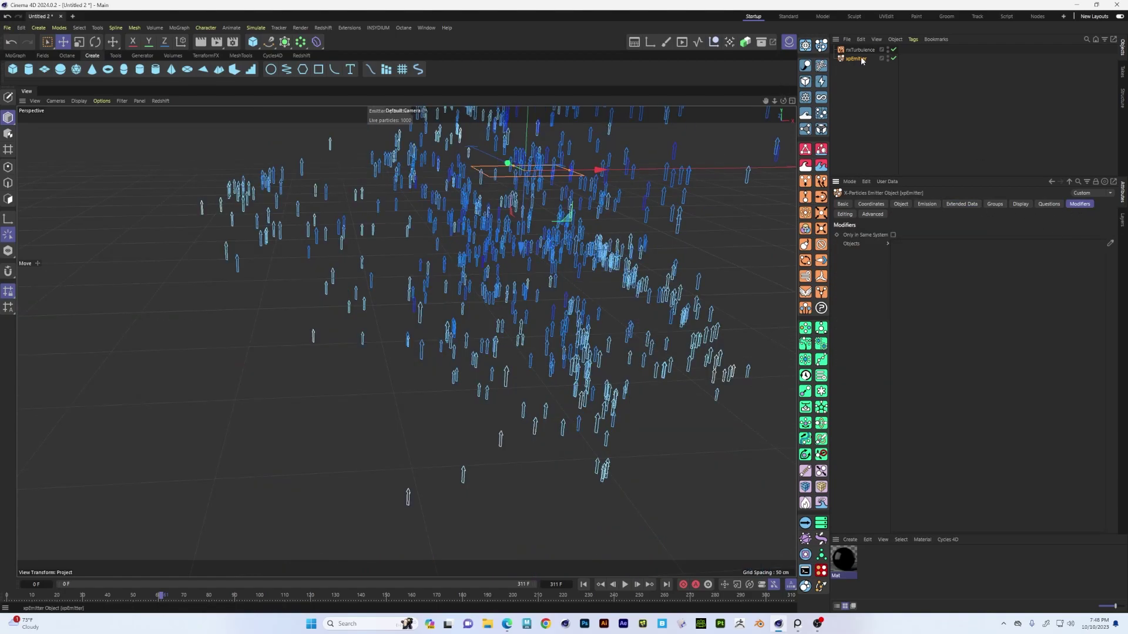
{"action": "left_click_drag", "start_coordinate": [644, 304], "coordinate": [564, 293], "text": "alt"}
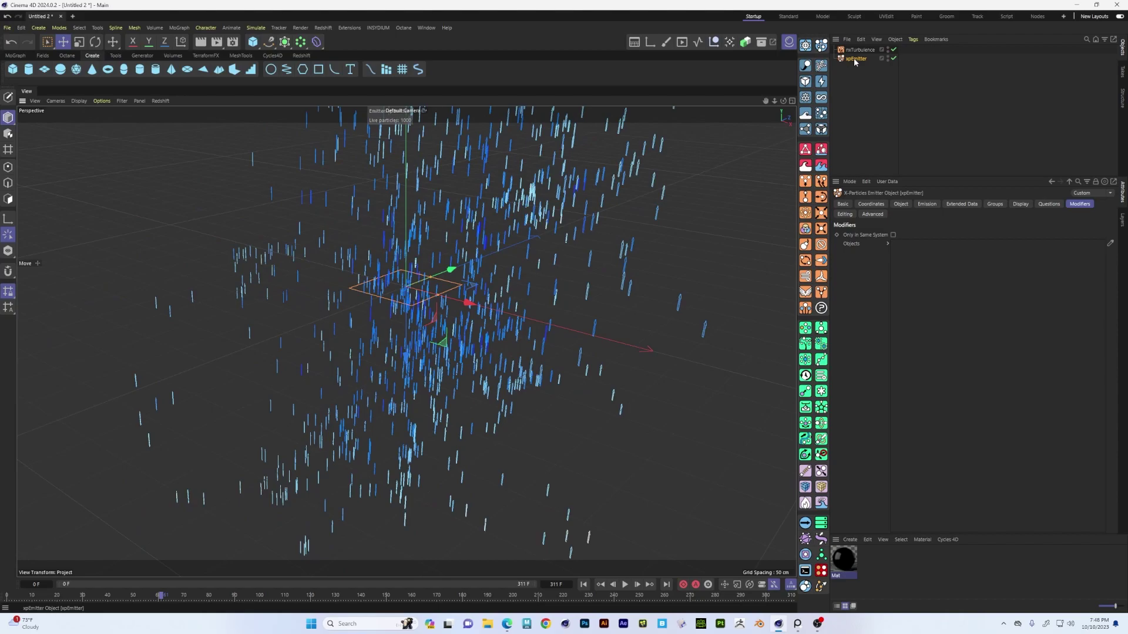
{"action": "left_click", "coordinate": [584, 585]}
{"action": "left_click_drag", "start_coordinate": [594, 246], "coordinate": [687, 219], "text": "alt"}
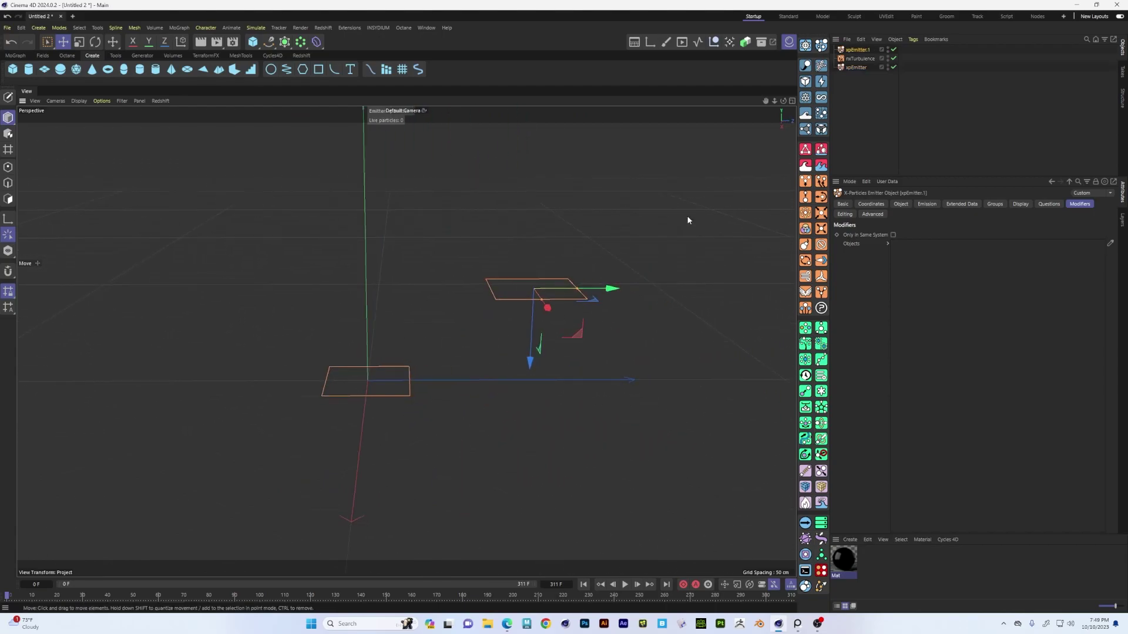
Step: Add nxTurbulence to the duplicate emitter's Modifiers Objects list and mark it as excluded
{"action": "left_click", "coordinate": [860, 58]}
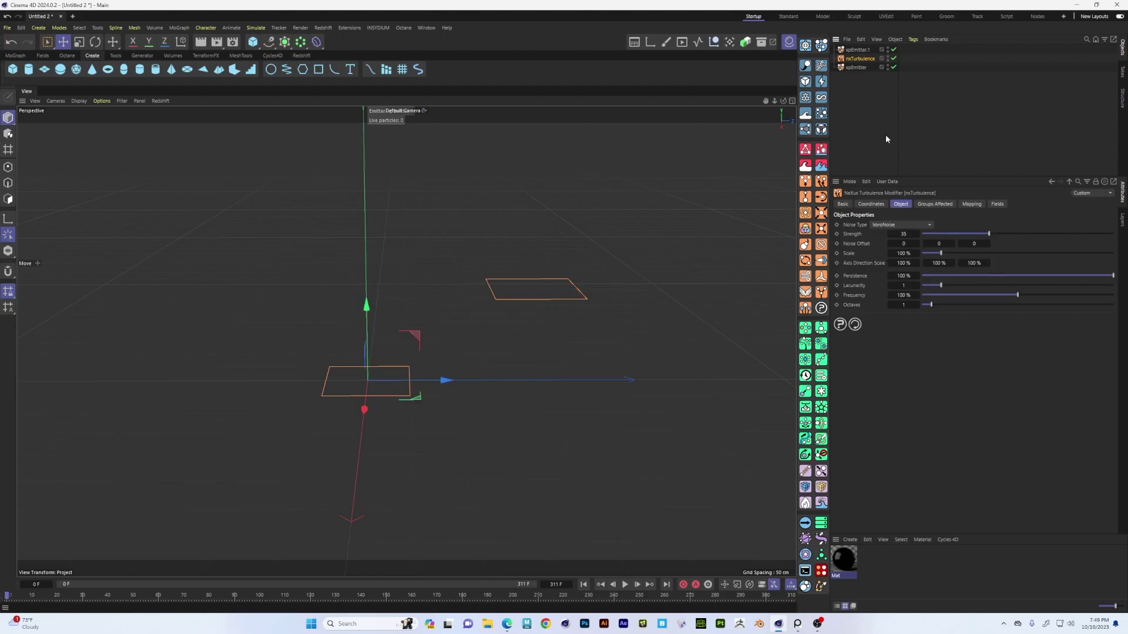
{"action": "left_click", "coordinate": [855, 68]}
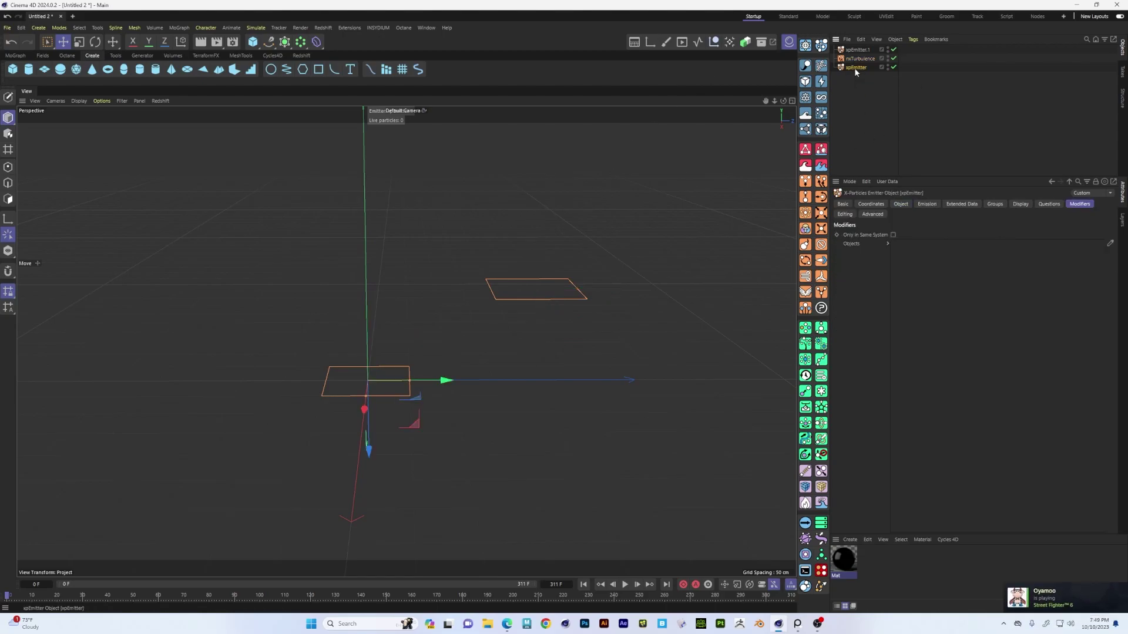
{"action": "left_click", "coordinate": [857, 50]}
{"action": "left_click_drag", "start_coordinate": [861, 59], "coordinate": [918, 244]}
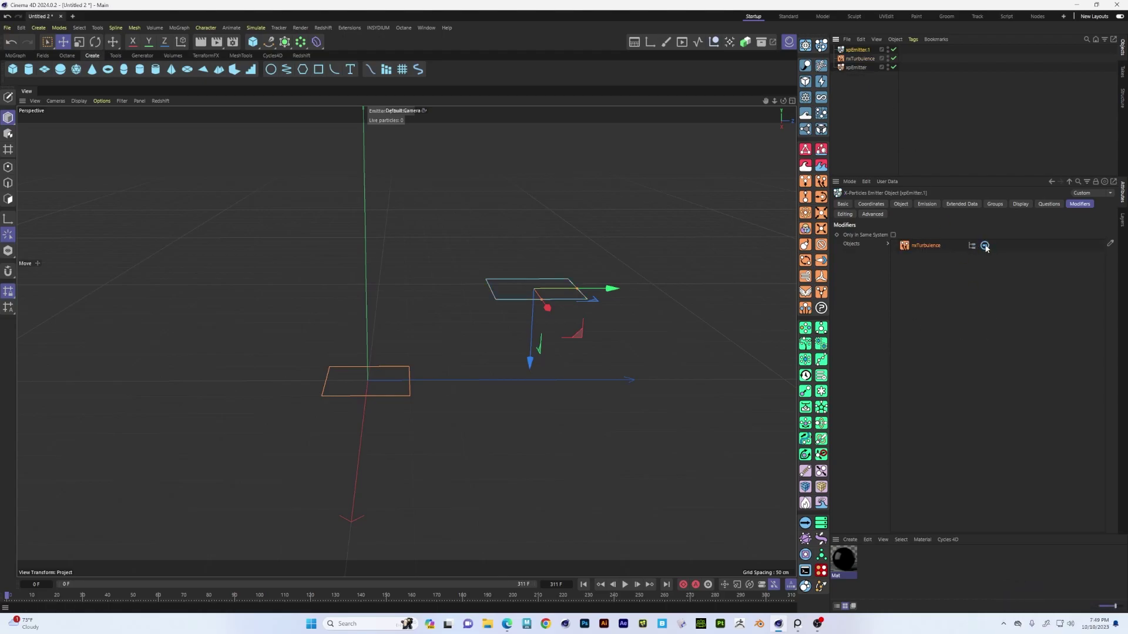
Step: Play the emission to compare both emitters, rewind, and include nxTurbulence again for the duplicate emitter
{"action": "left_click", "coordinate": [625, 585]}
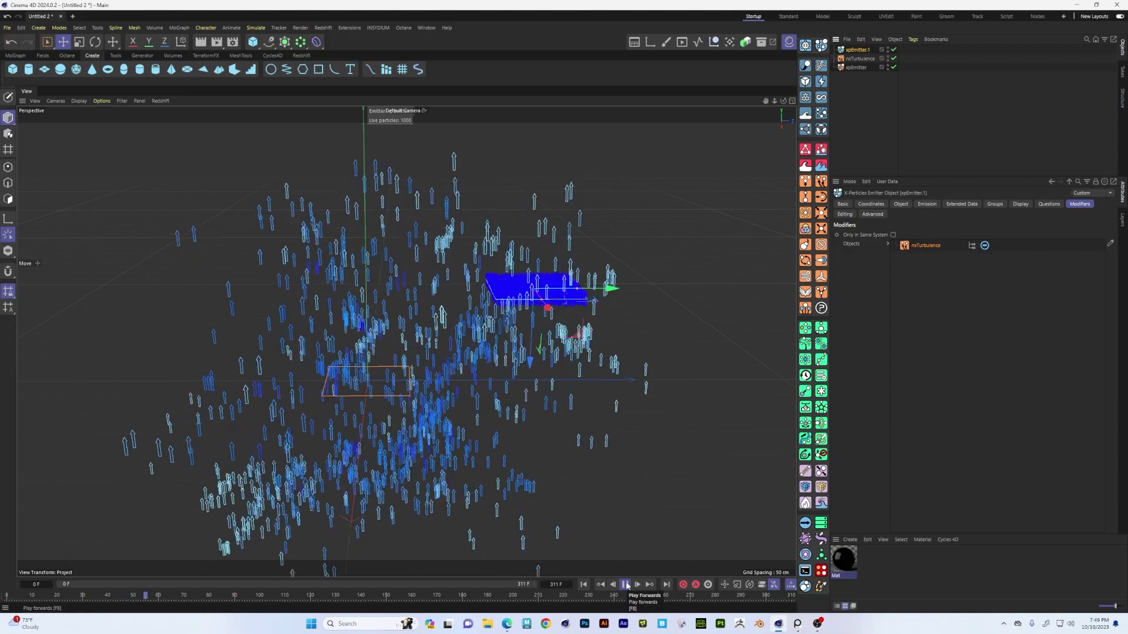
{"action": "left_click", "coordinate": [625, 584]}
{"action": "left_click_drag", "start_coordinate": [406, 342], "coordinate": [411, 376], "text": "alt"}
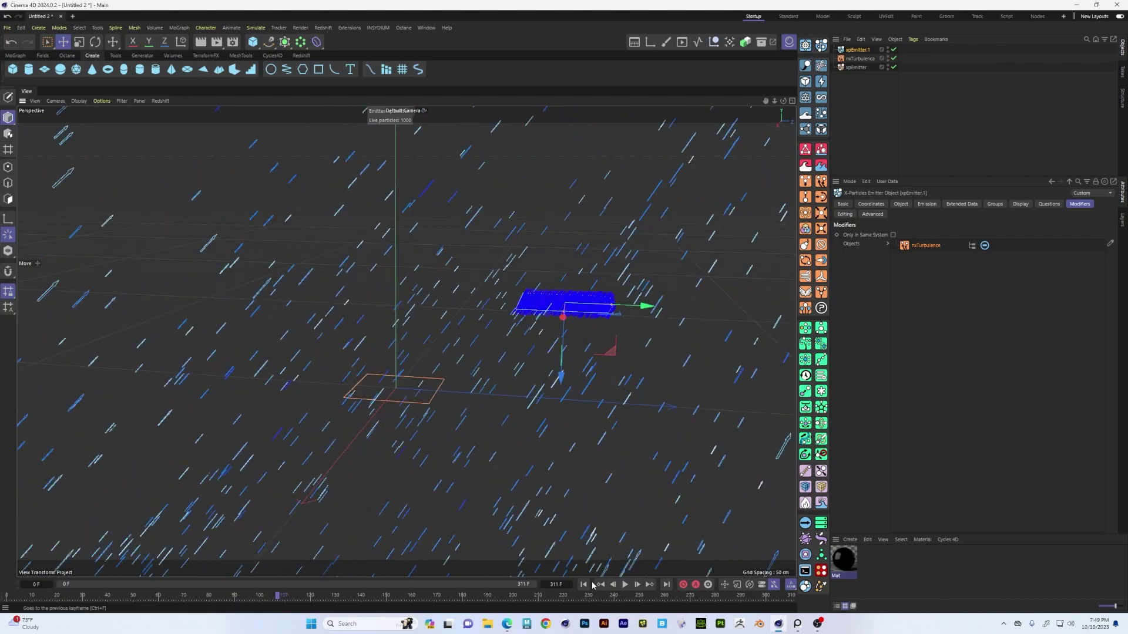
{"action": "key", "text": "shift+f"}
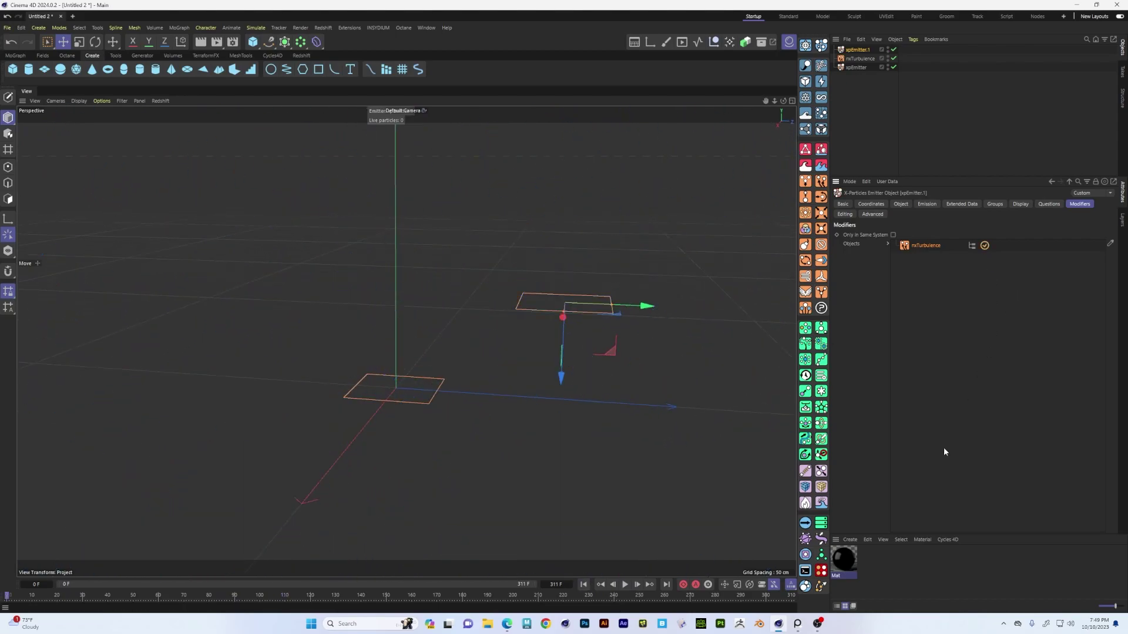
Step: Play the emission to compare both emitters, rewind, and delete the duplicate emitter
{"action": "left_click_drag", "start_coordinate": [630, 421], "coordinate": [579, 495], "text": "alt"}
{"action": "left_click", "coordinate": [626, 585]}
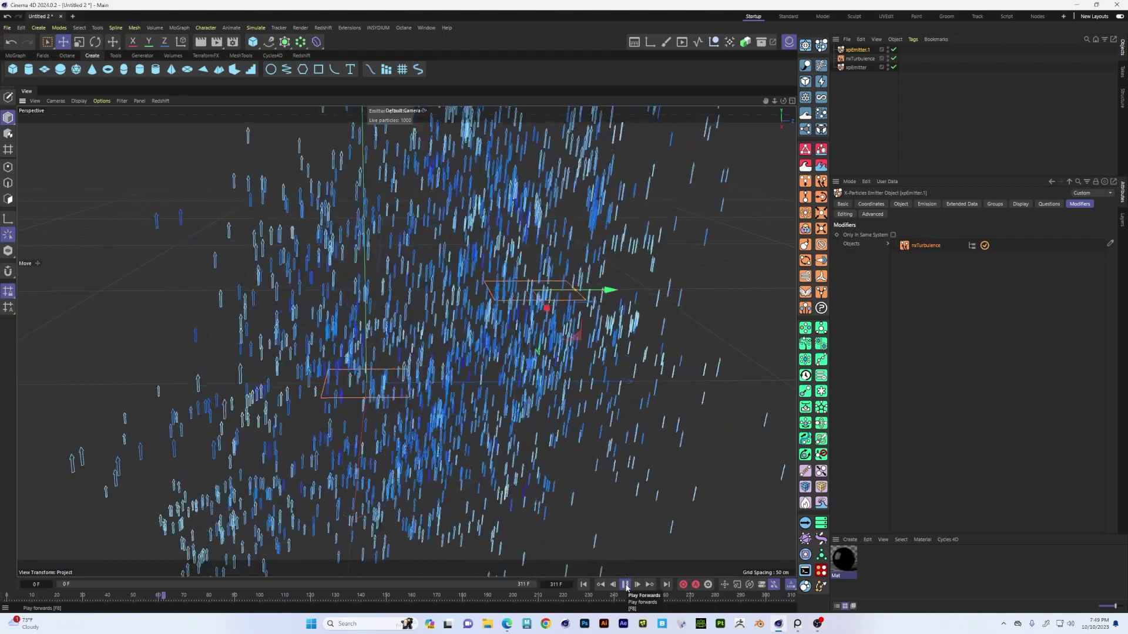
{"action": "left_click", "coordinate": [627, 585]}
{"action": "left_click", "coordinate": [583, 584]}
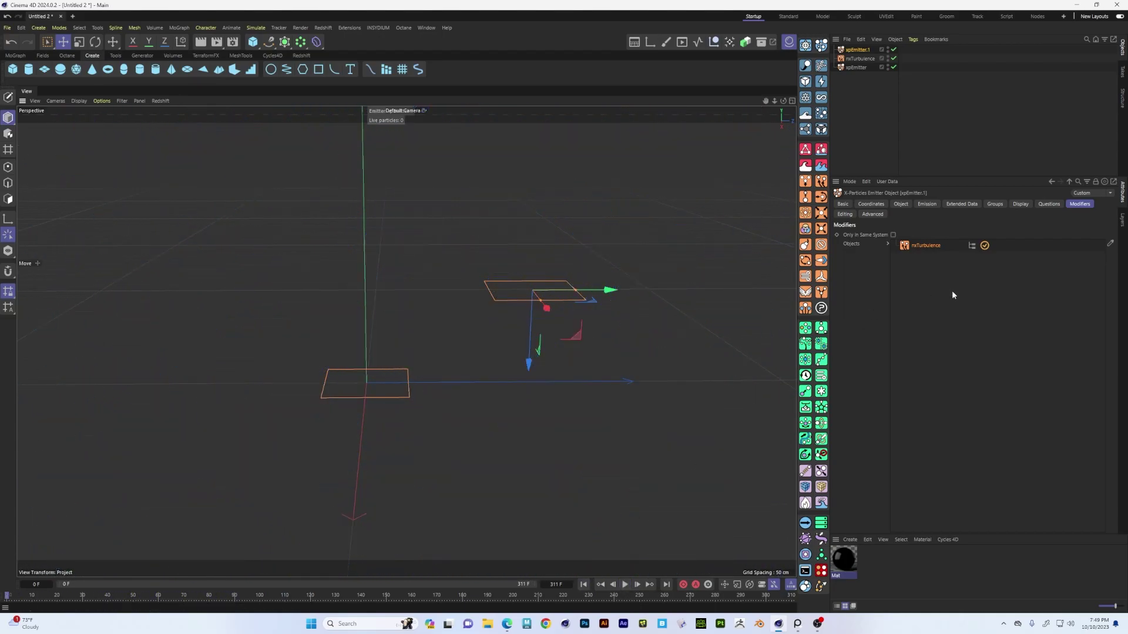
{"action": "left_click", "coordinate": [984, 246]}
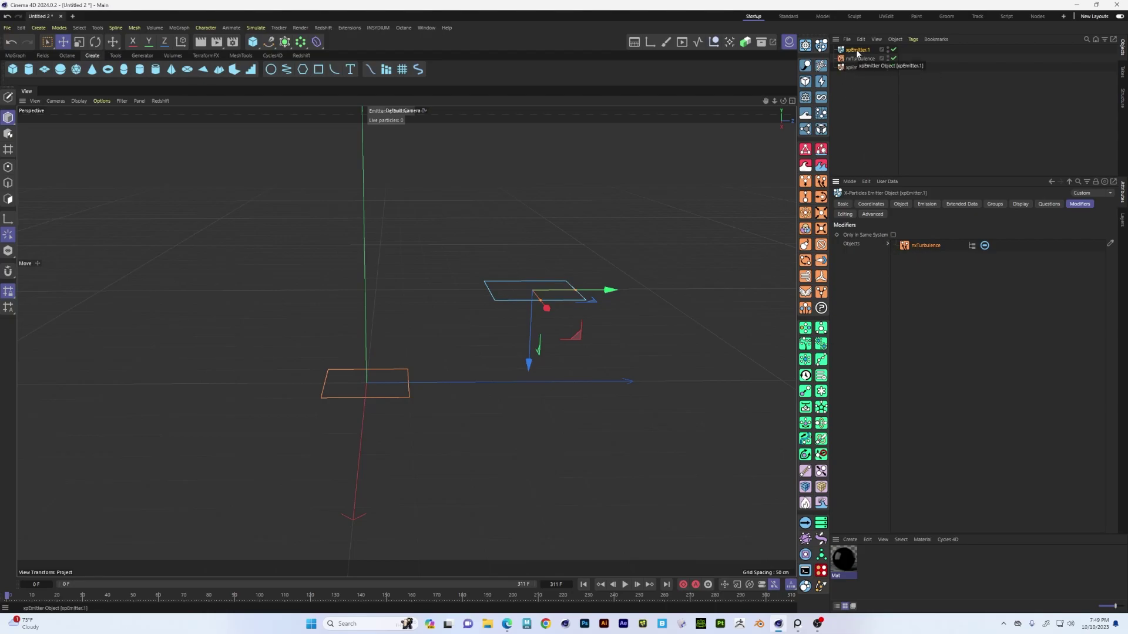
{"action": "key", "text": "Delete"}
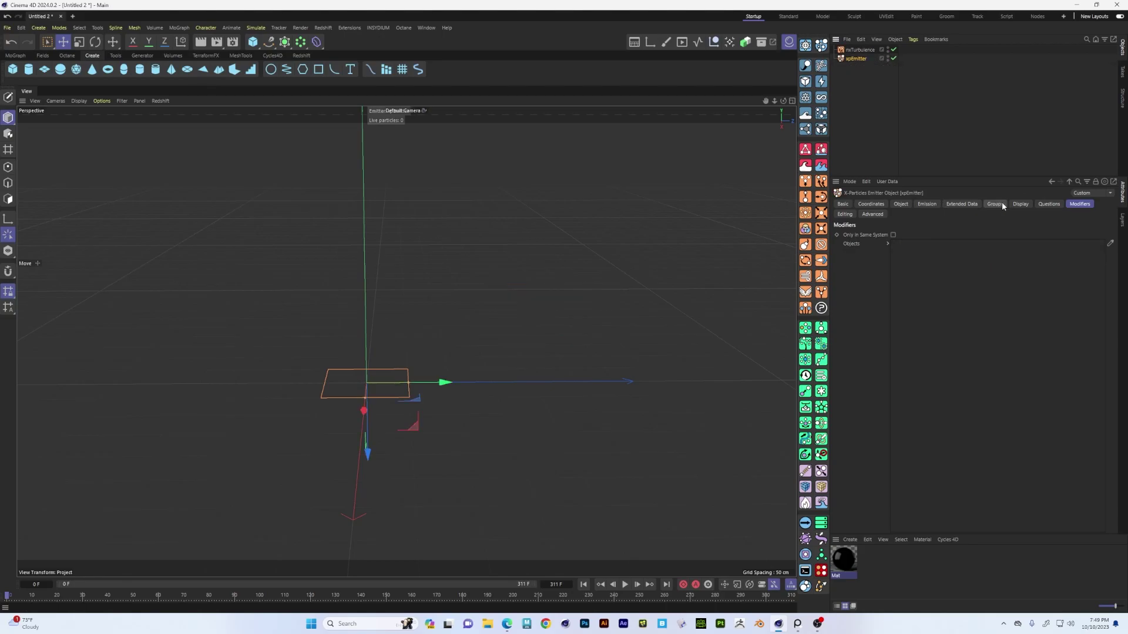
Step: Create two particle groups and add them to the remaining emitter's Groups to Use list
{"action": "left_click", "coordinate": [994, 205]}
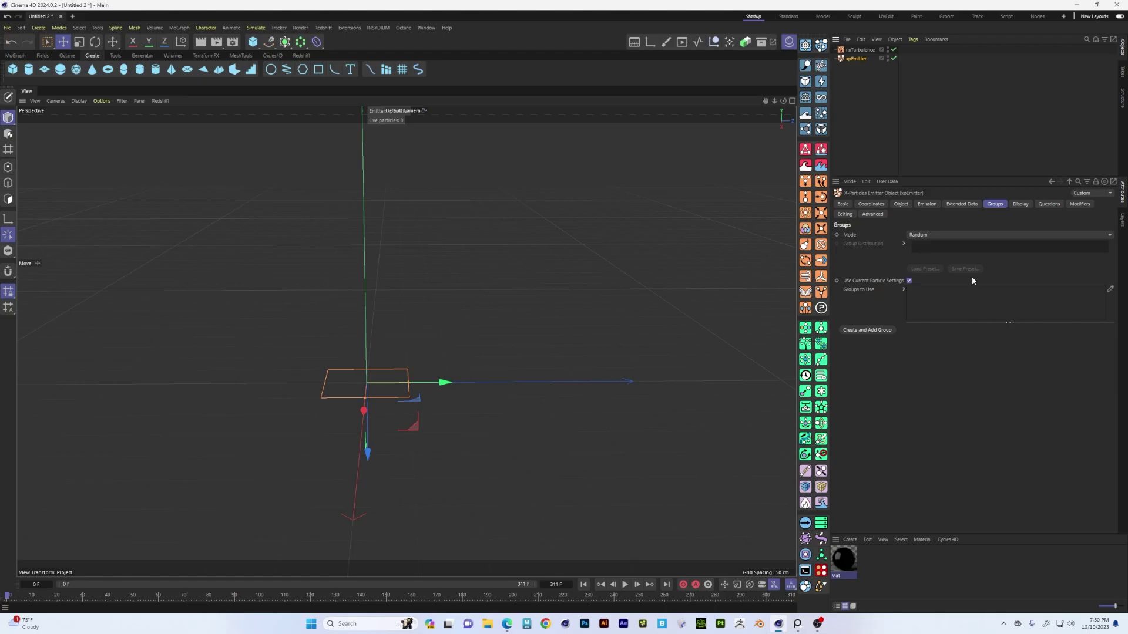
{"action": "left_click_drag", "start_coordinate": [508, 390], "coordinate": [456, 386], "text": "alt"}
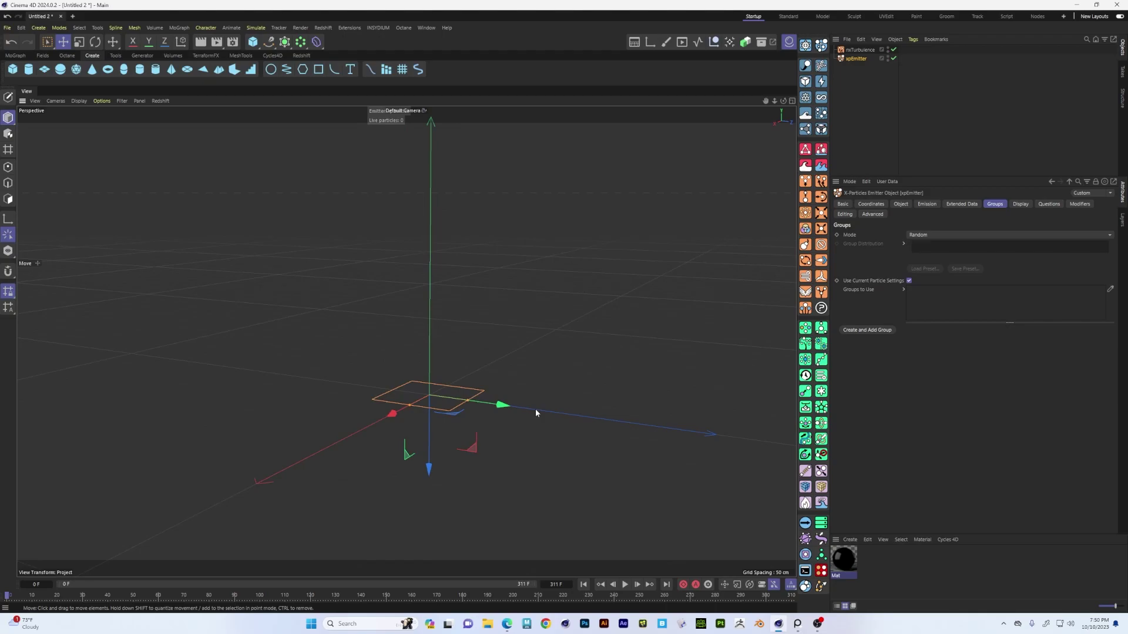
{"action": "left_click", "coordinate": [867, 330]}
{"action": "left_click", "coordinate": [867, 329]}
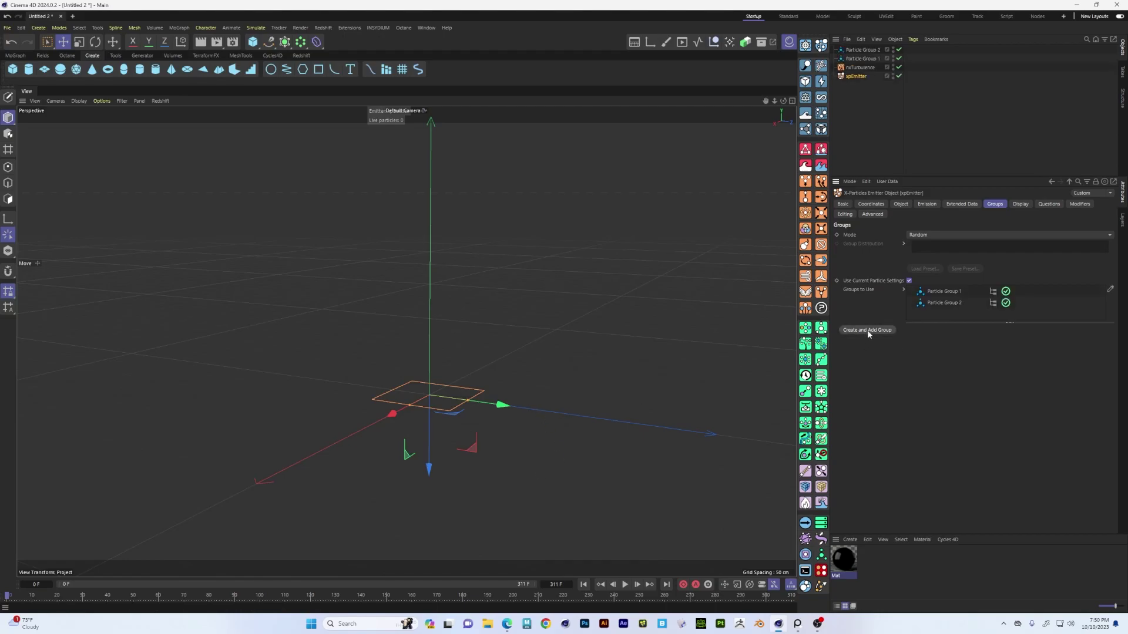
Step: Set Particle Group 2's Color Mode to Single Color and make its color red with a hue of 360°
{"action": "left_click", "coordinate": [862, 49]}
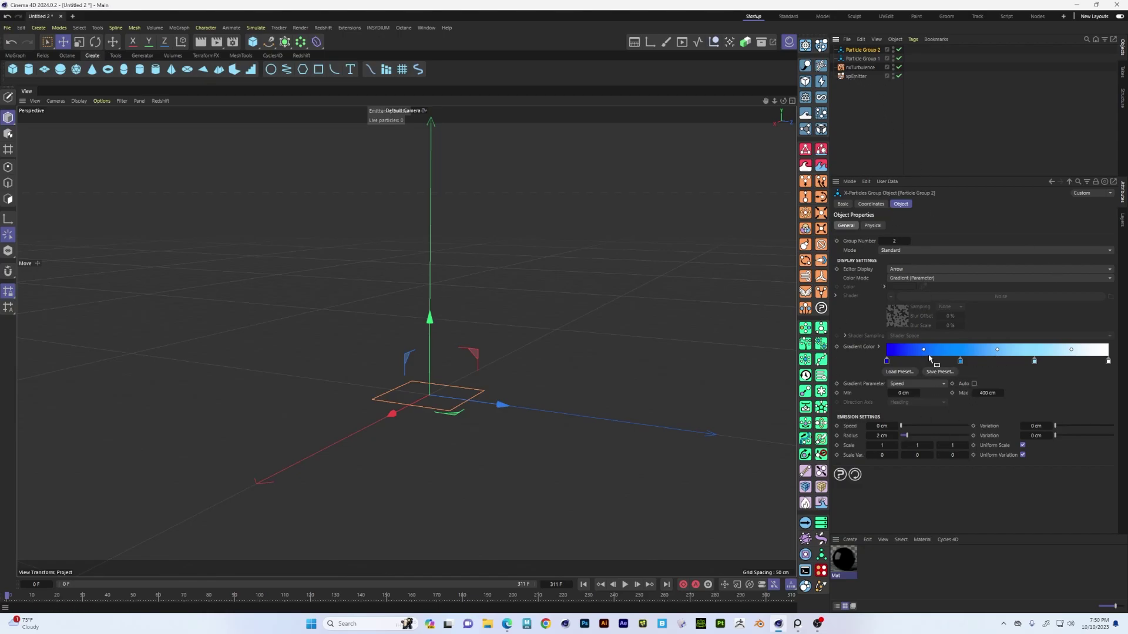
{"action": "left_click", "coordinate": [936, 279]}
{"action": "left_click", "coordinate": [933, 290]}
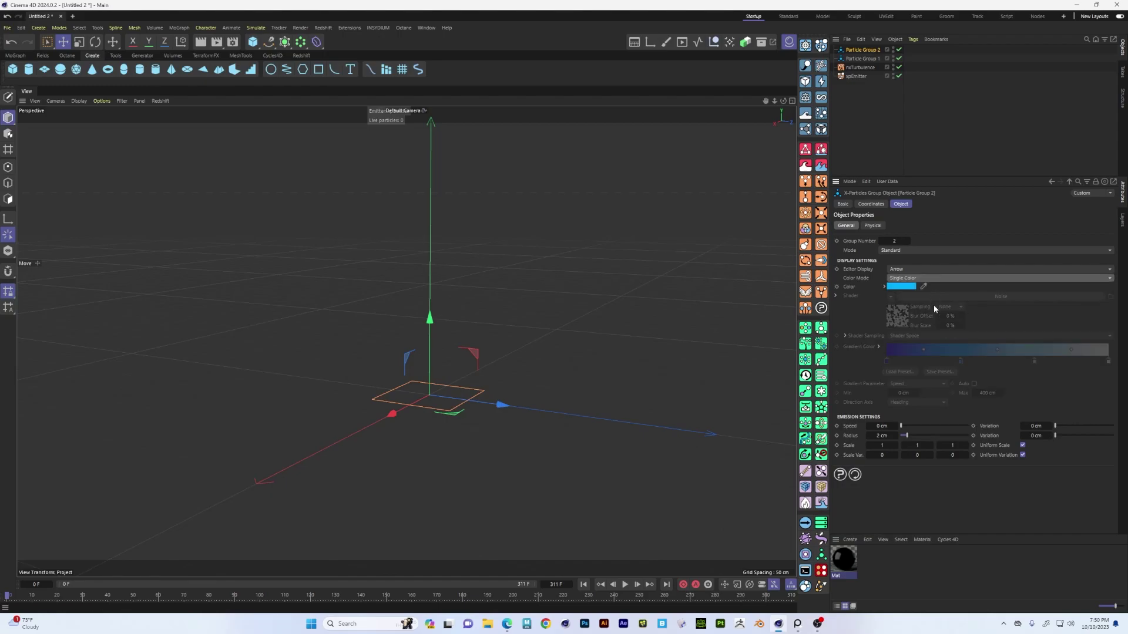
{"action": "left_click", "coordinate": [902, 286]}
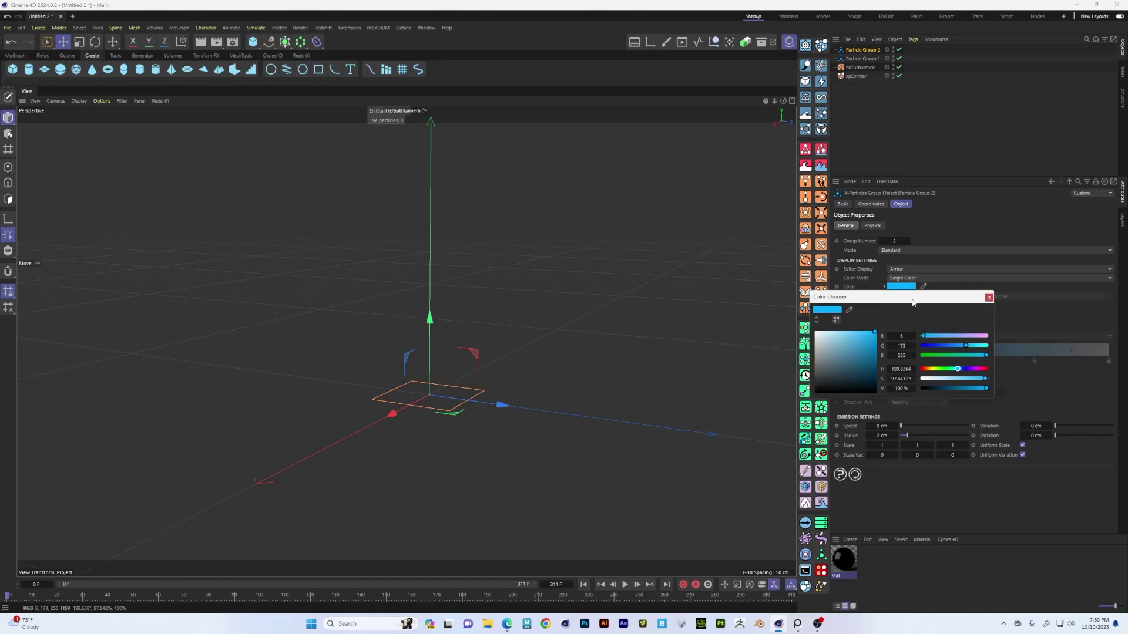
{"action": "left_click_drag", "start_coordinate": [975, 368], "coordinate": [1012, 367]}
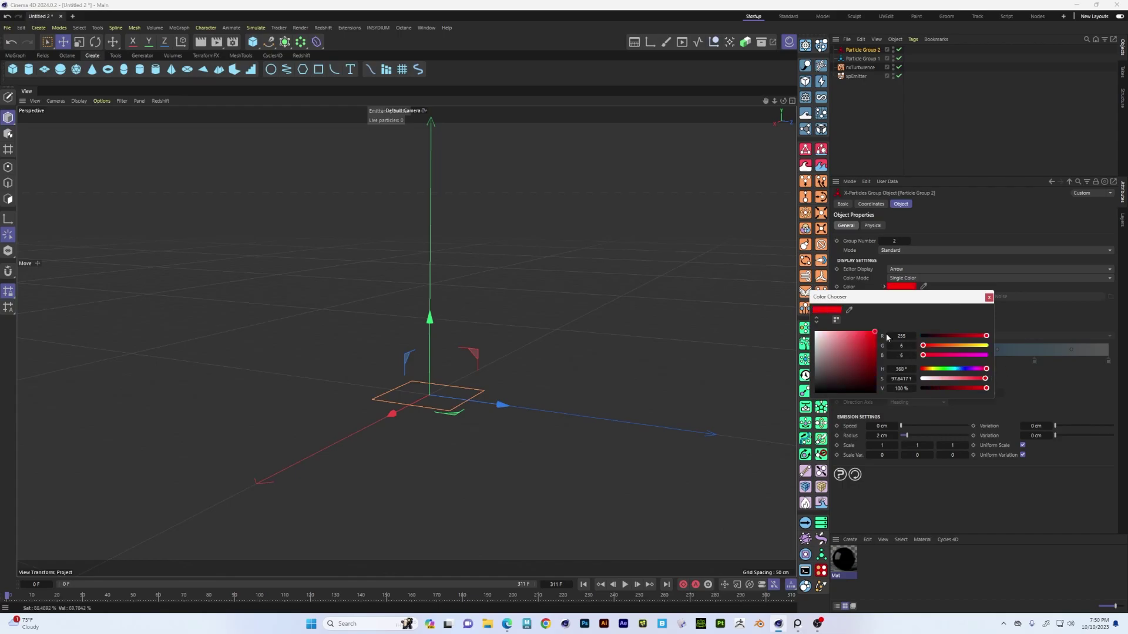
{"action": "left_click", "coordinate": [988, 298]}
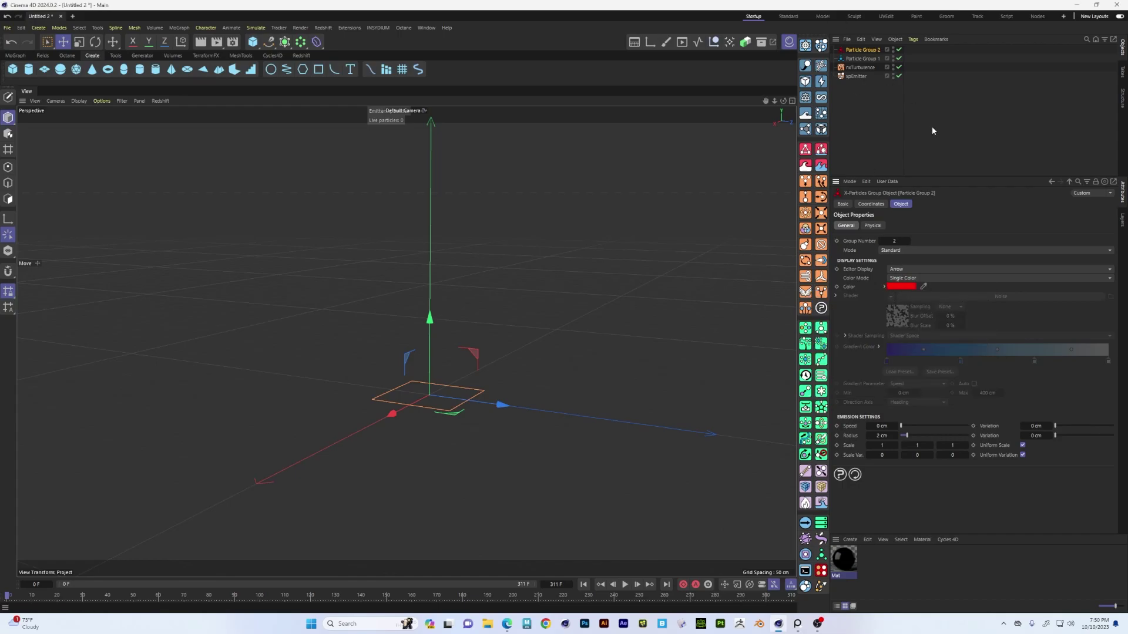
Step: Play the emission to examine how the two groups are distributed, view Particle Group 1's display settings, and rewind
{"action": "left_click", "coordinate": [853, 76]}
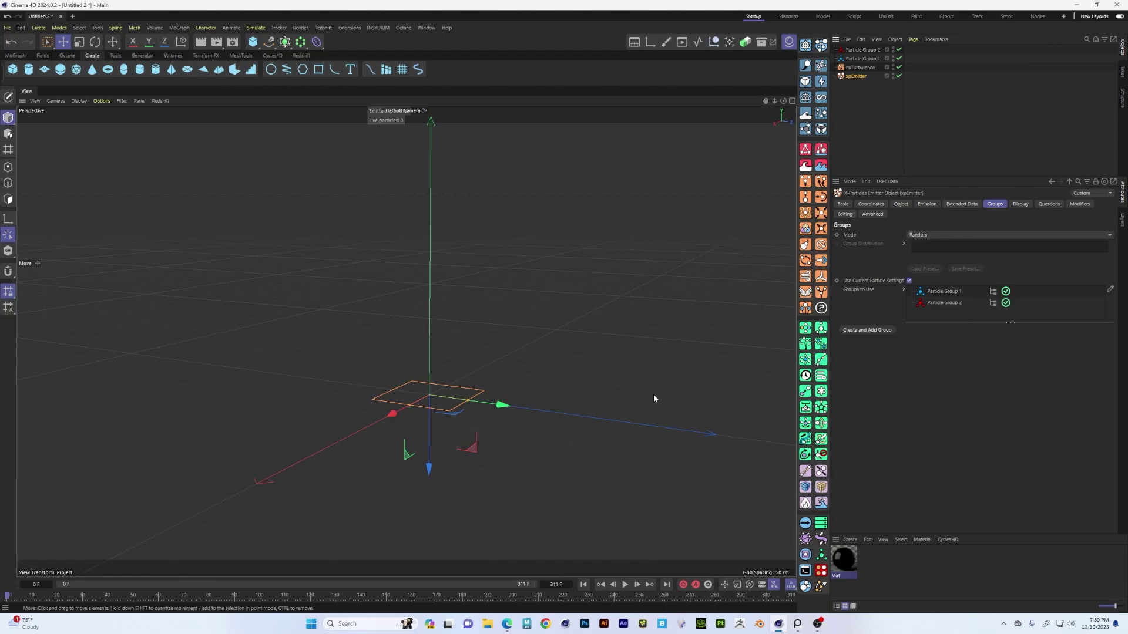
{"action": "left_click_drag", "start_coordinate": [457, 429], "coordinate": [468, 450], "text": "alt"}
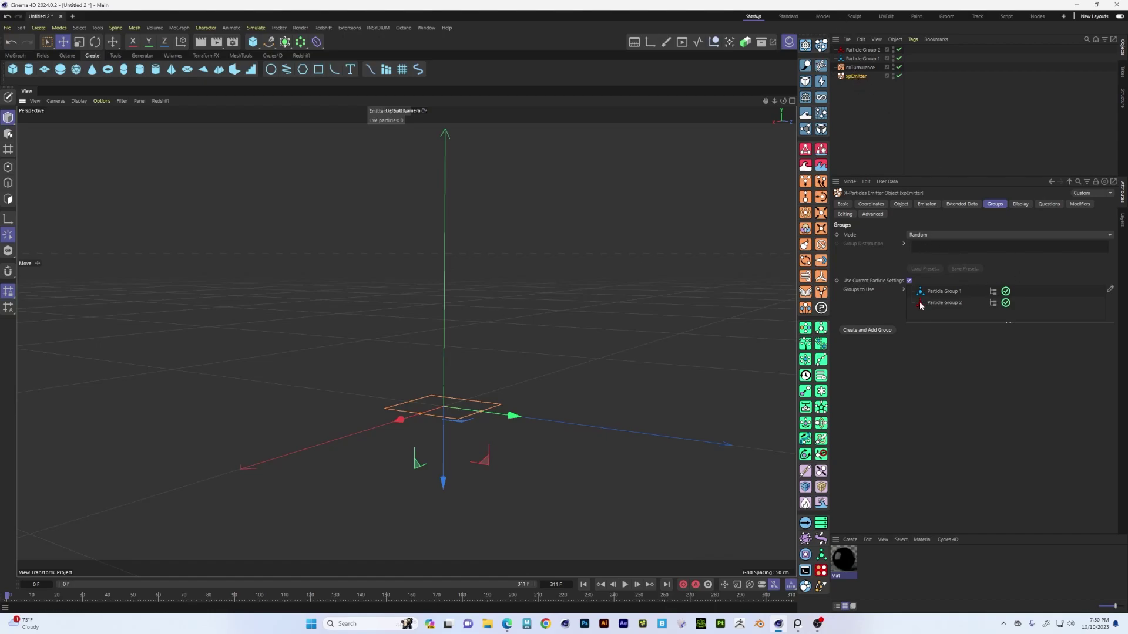
{"action": "left_click", "coordinate": [624, 585]}
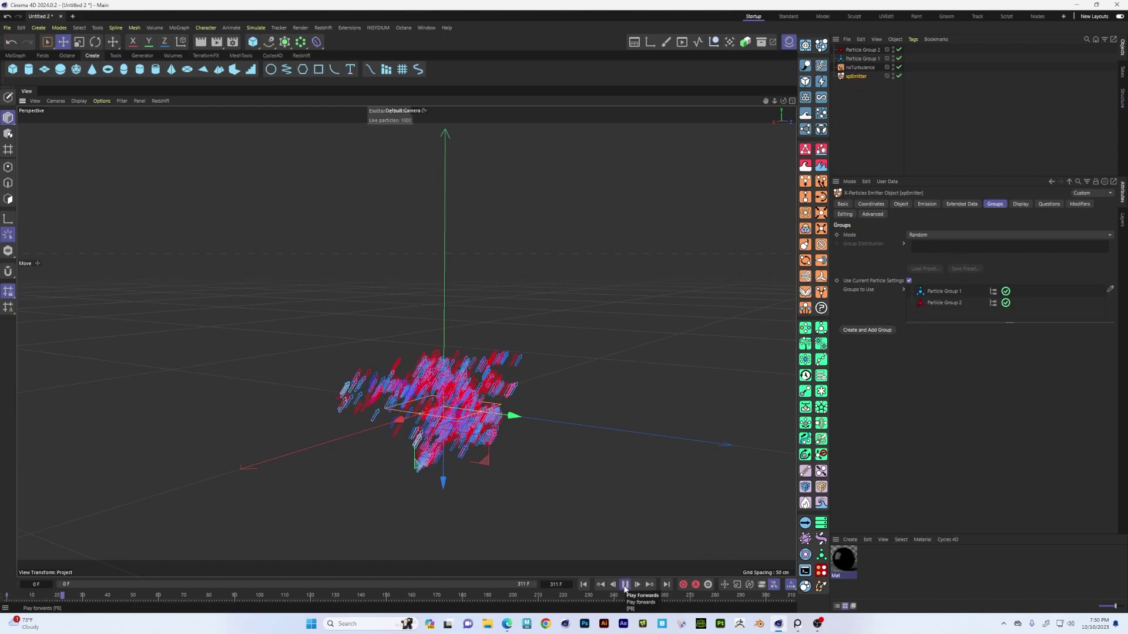
{"action": "left_click", "coordinate": [625, 585]}
{"action": "left_click_drag", "start_coordinate": [424, 408], "coordinate": [474, 392], "text": "alt"}
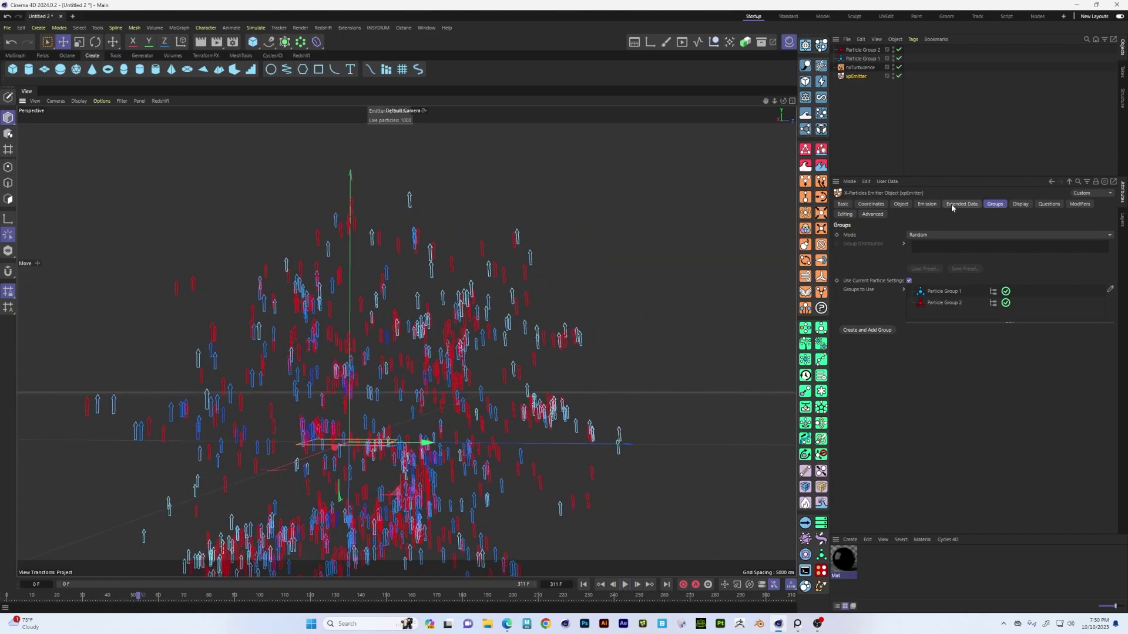
{"action": "left_click", "coordinate": [858, 58]}
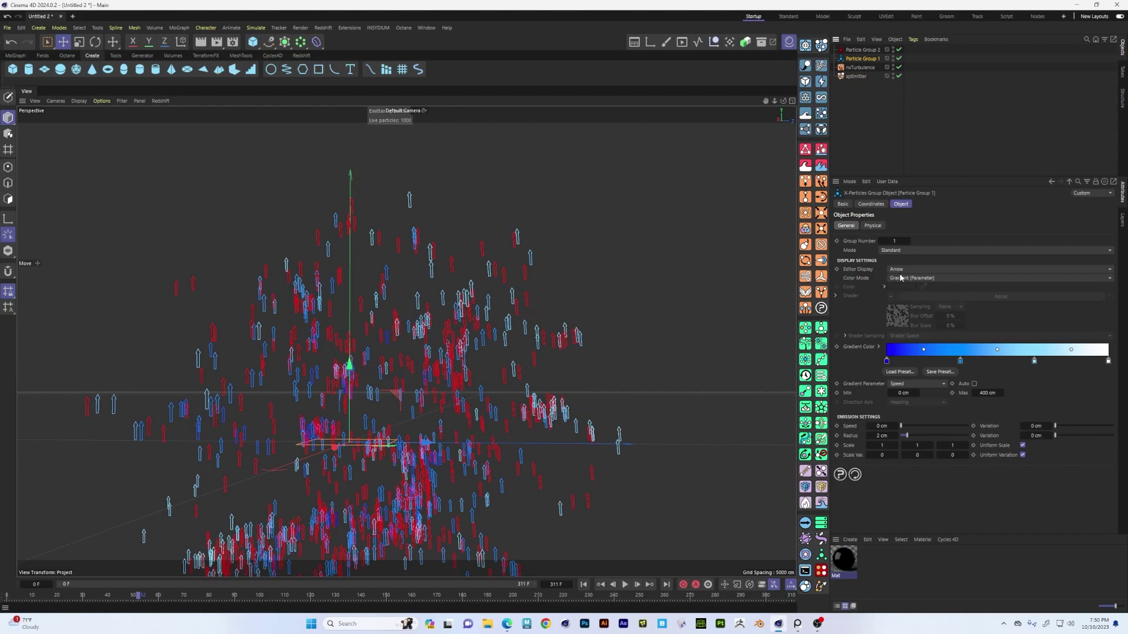
{"action": "left_click_drag", "start_coordinate": [479, 436], "coordinate": [454, 308], "text": "alt"}
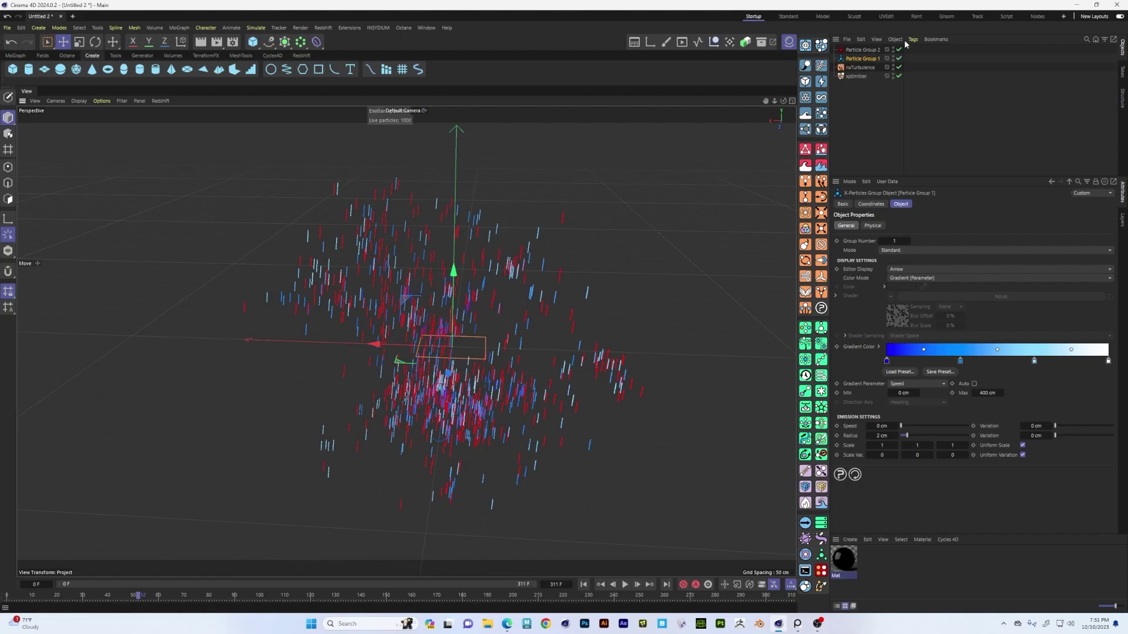
{"action": "left_click", "coordinate": [584, 584]}
{"action": "left_click_drag", "start_coordinate": [480, 369], "coordinate": [443, 388], "text": "alt"}
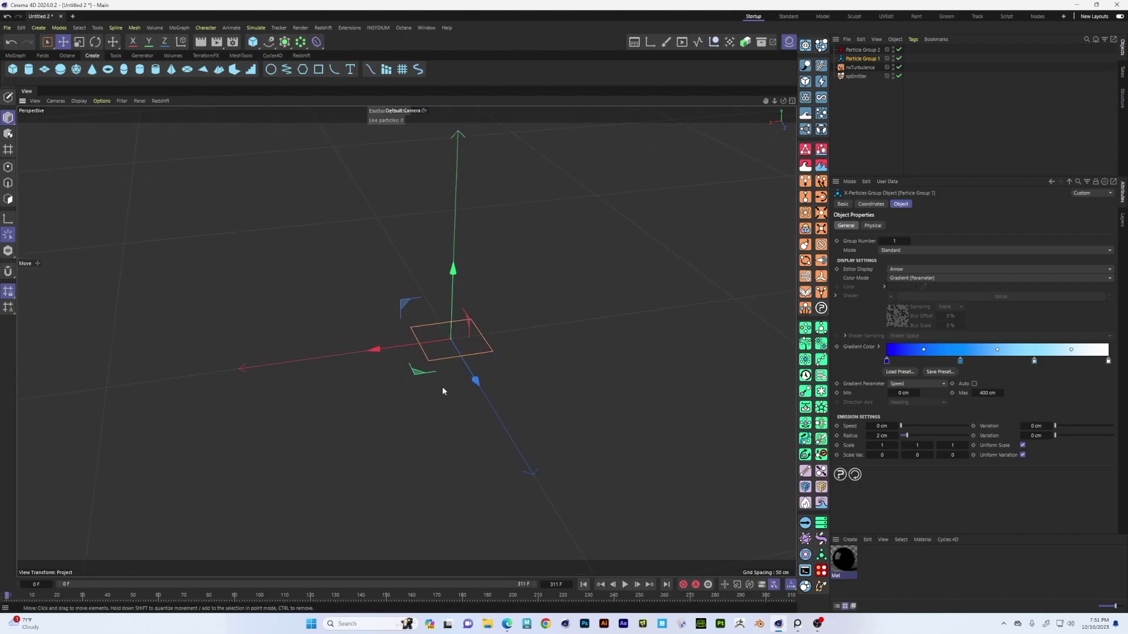
Step: Add Particle Group 2 to the nxTurbulence modifier's Groups Affected list
{"action": "left_click", "coordinate": [858, 68]}
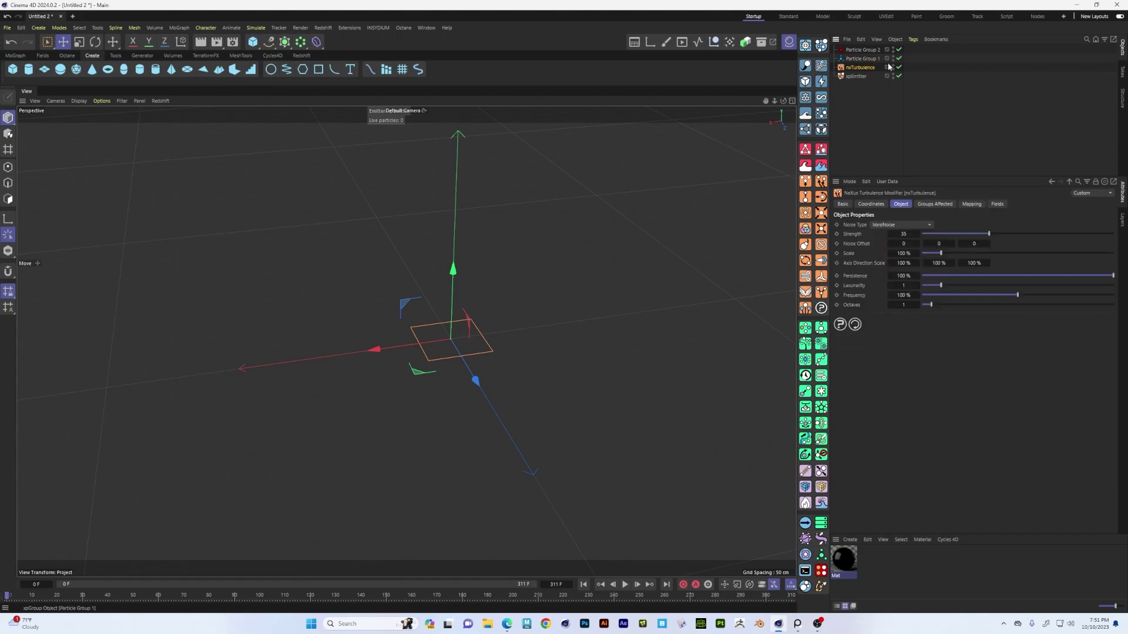
{"action": "left_click", "coordinate": [938, 204]}
{"action": "left_click_drag", "start_coordinate": [864, 50], "coordinate": [902, 253]}
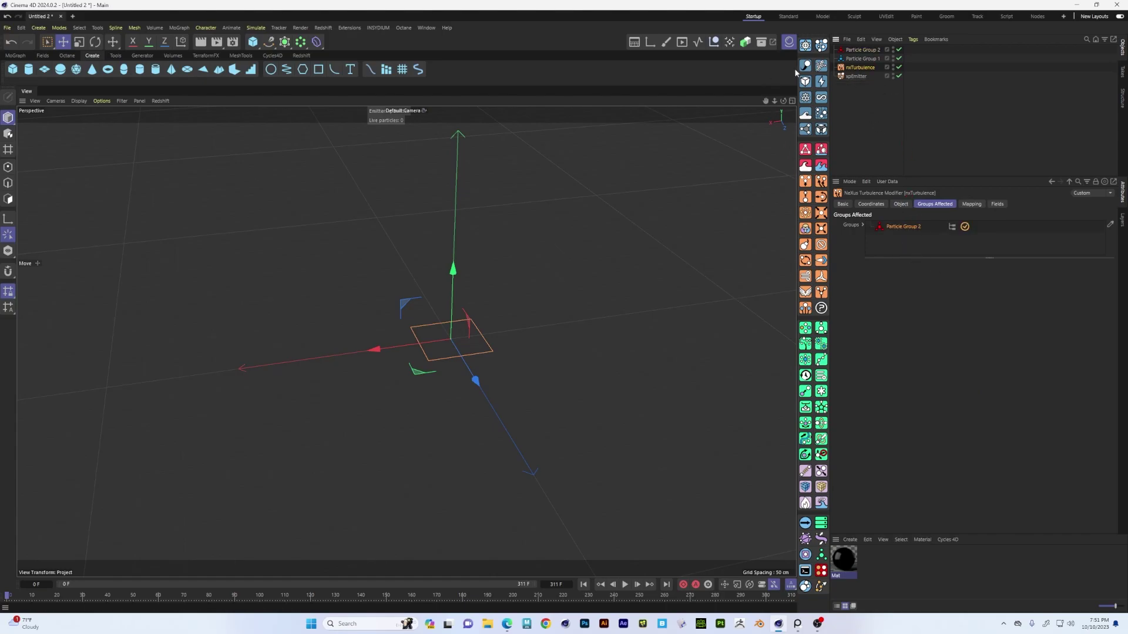
Step: Toggle Particle Group 2's inclusion in the turbulence's affected groups, preview the emission, restore the inclusion, and rewind
{"action": "left_click", "coordinate": [965, 228]}
{"action": "left_click", "coordinate": [624, 585]}
{"action": "left_click", "coordinate": [965, 227]}
{"action": "left_click", "coordinate": [584, 585]}
Step: Replay the emission to examine how the turbulence acts on each particle group, and return to the first frame
{"action": "left_click", "coordinate": [626, 586]}
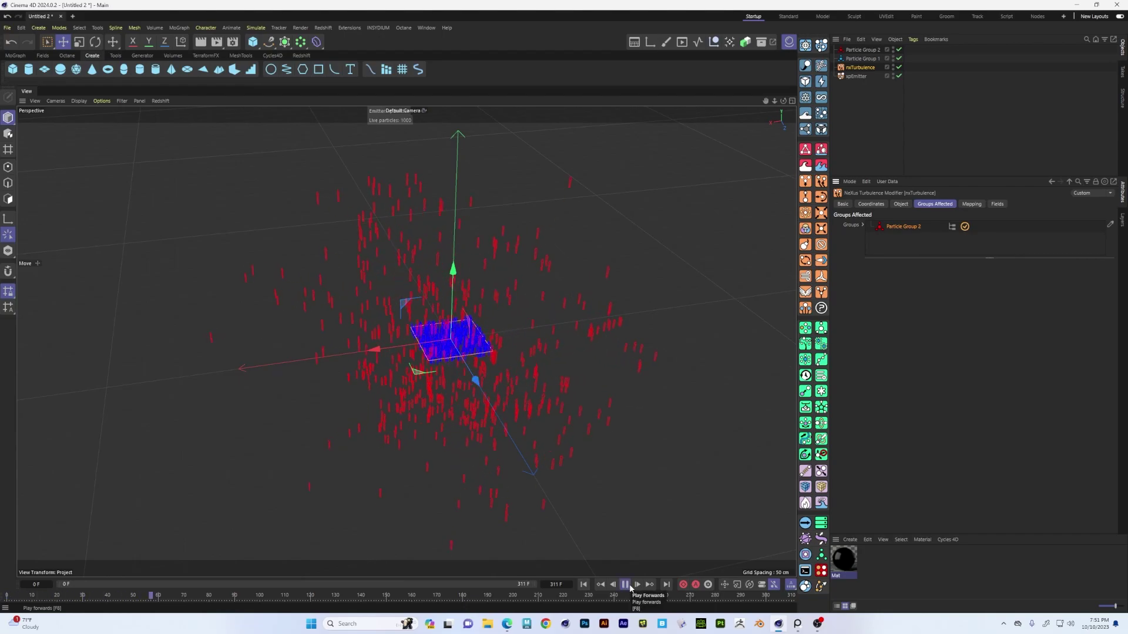
{"action": "left_click", "coordinate": [629, 587]}
{"action": "left_click_drag", "start_coordinate": [444, 357], "coordinate": [507, 301], "text": "alt"}
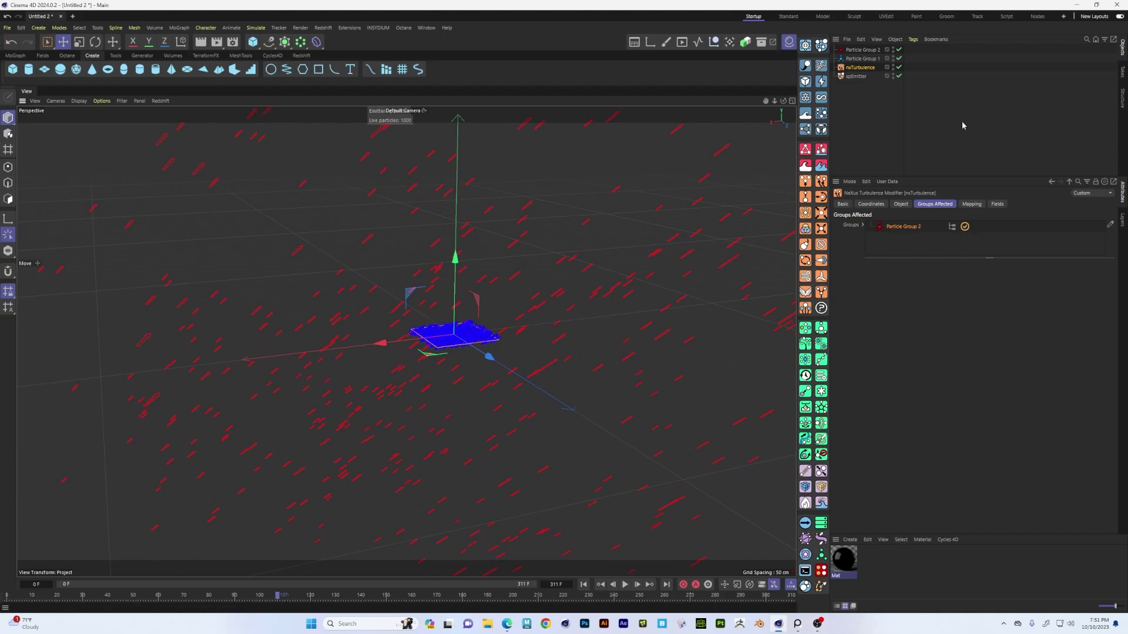
{"action": "left_click_drag", "start_coordinate": [402, 371], "coordinate": [473, 344], "text": "alt"}
{"action": "left_click", "coordinate": [583, 585]}
{"action": "left_click", "coordinate": [626, 587]}
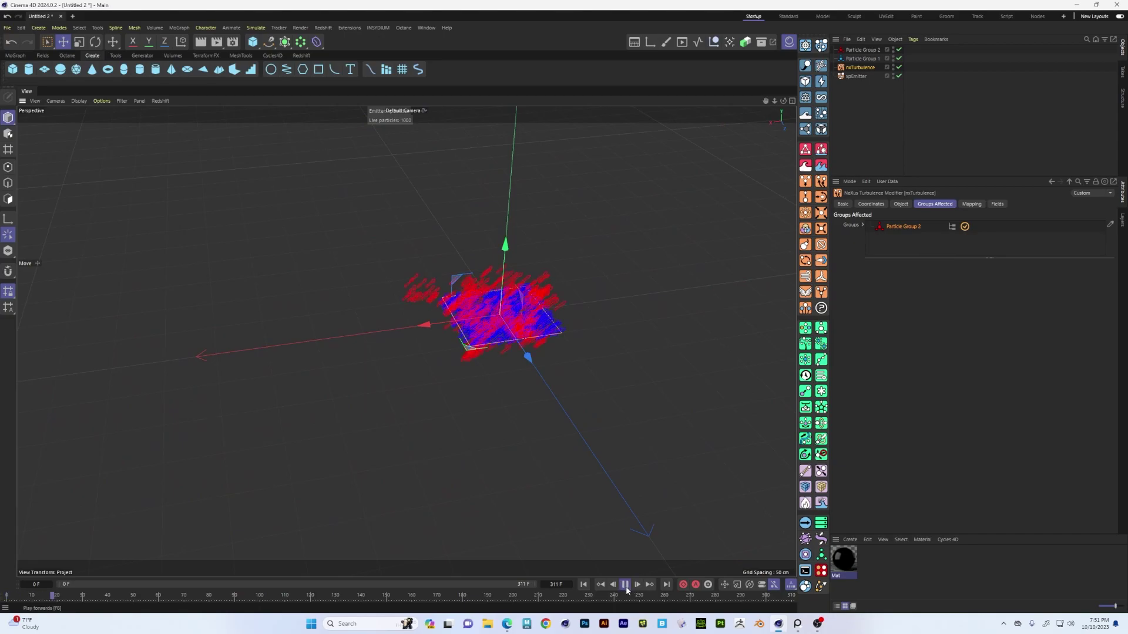
{"action": "left_click_drag", "start_coordinate": [421, 329], "coordinate": [474, 395], "text": "alt"}
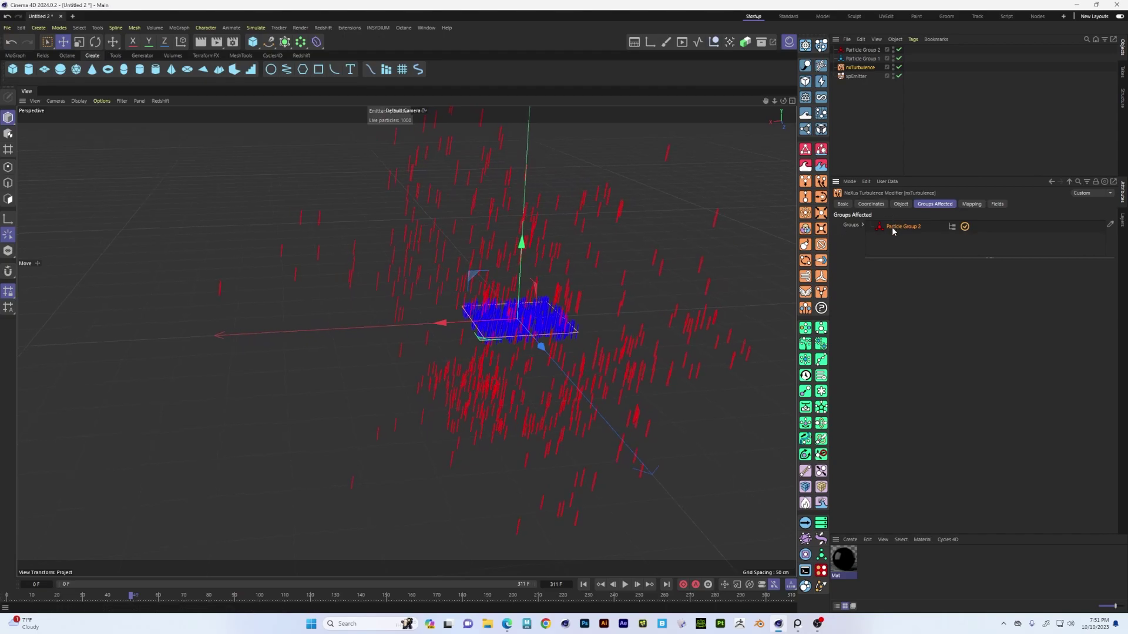
{"action": "left_click", "coordinate": [862, 50]}
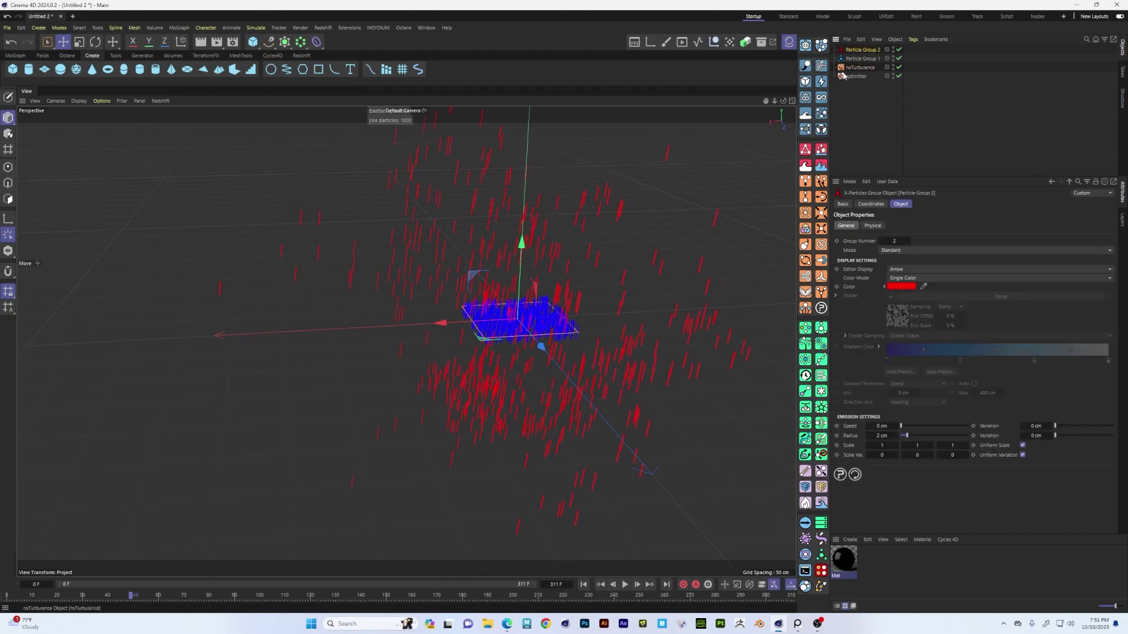
{"action": "key", "text": "shift+f"}
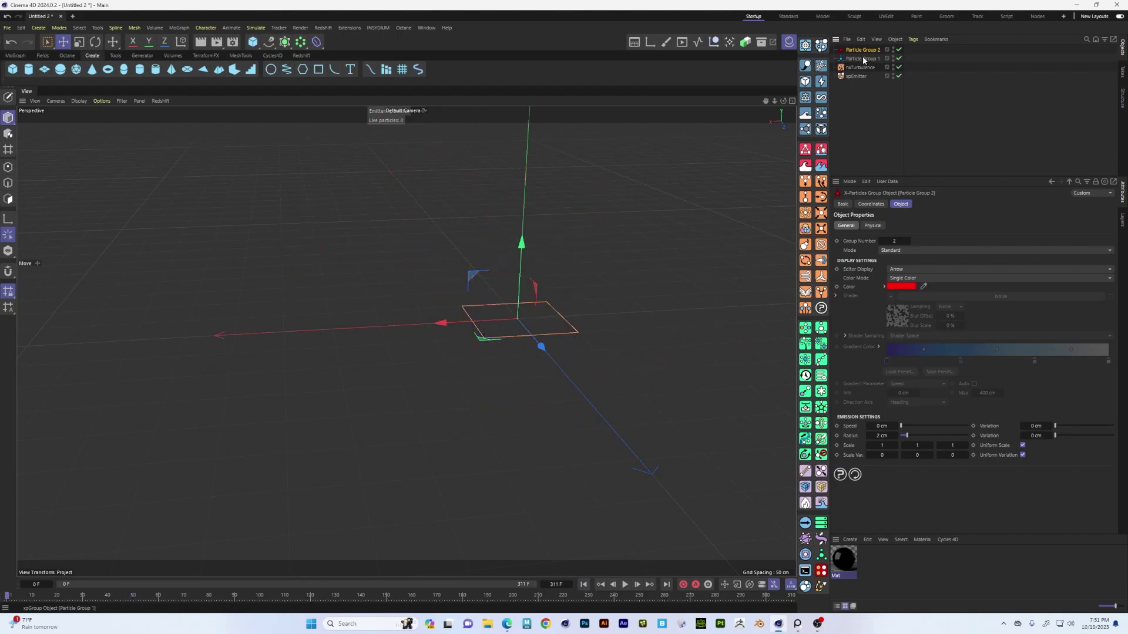
Step: Delete Particle Group 1 and Particle Group 2 from the scene
{"action": "scroll", "coordinate": [583, 318], "scroll_direction": "up", "scroll_amount": 4}
{"action": "left_click_drag", "start_coordinate": [549, 323], "coordinate": [486, 367], "text": "alt"}
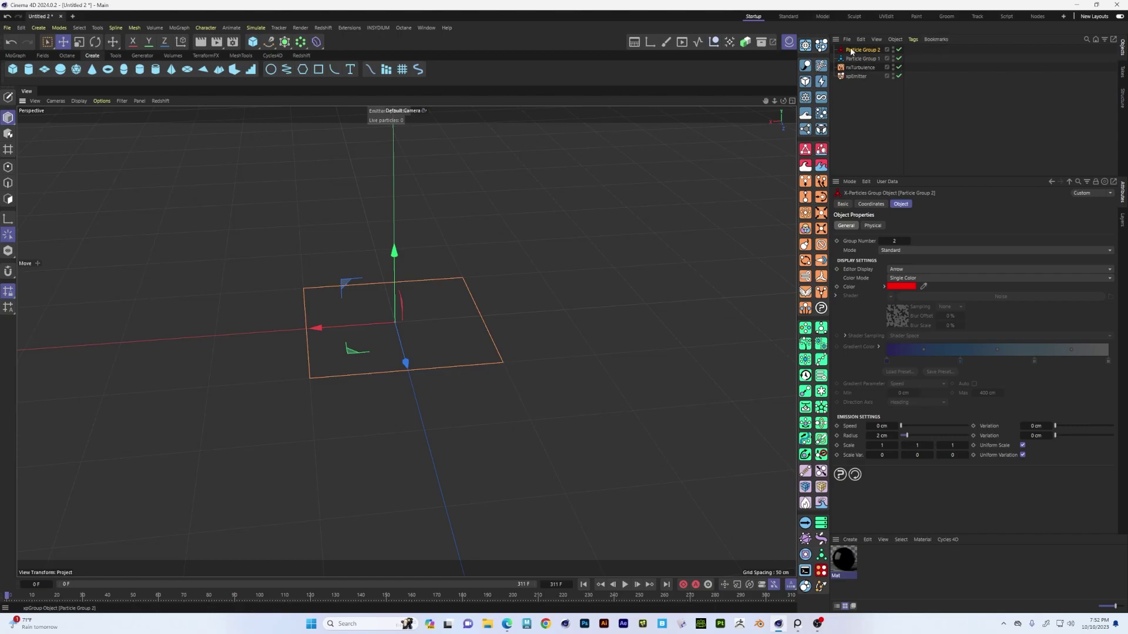
{"action": "key", "text": "ctrl+z"}
{"action": "key", "text": "ctrl+z"}
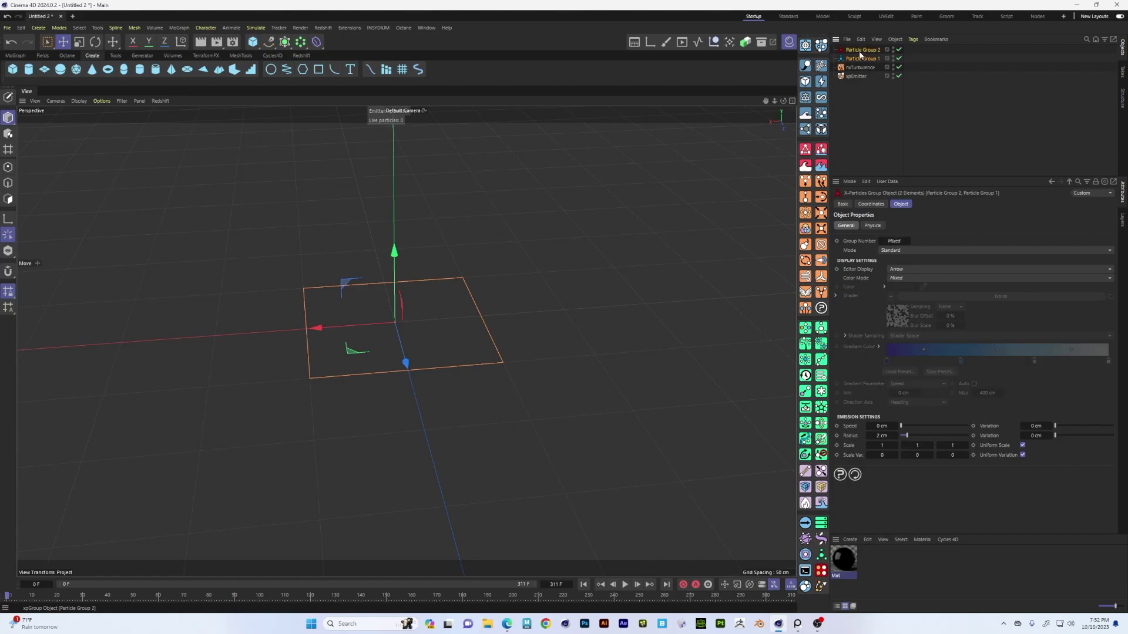
Step: Add a Particle Age question to the emitter and set its Age to 20 F
{"action": "left_click", "coordinate": [1048, 204]}
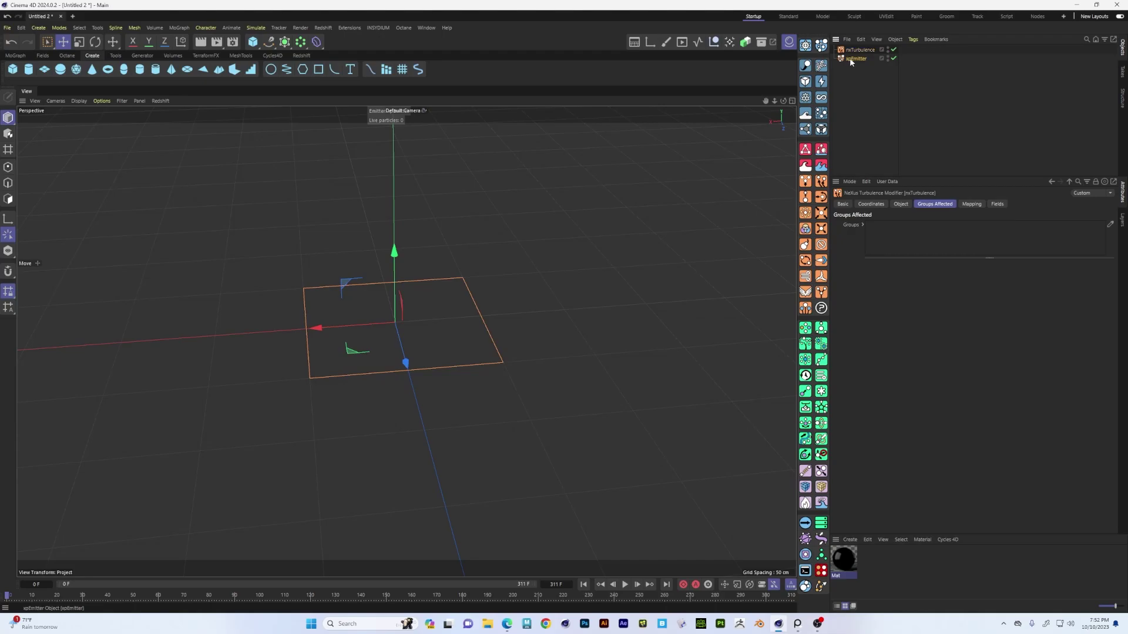
{"action": "left_click", "coordinate": [867, 235]}
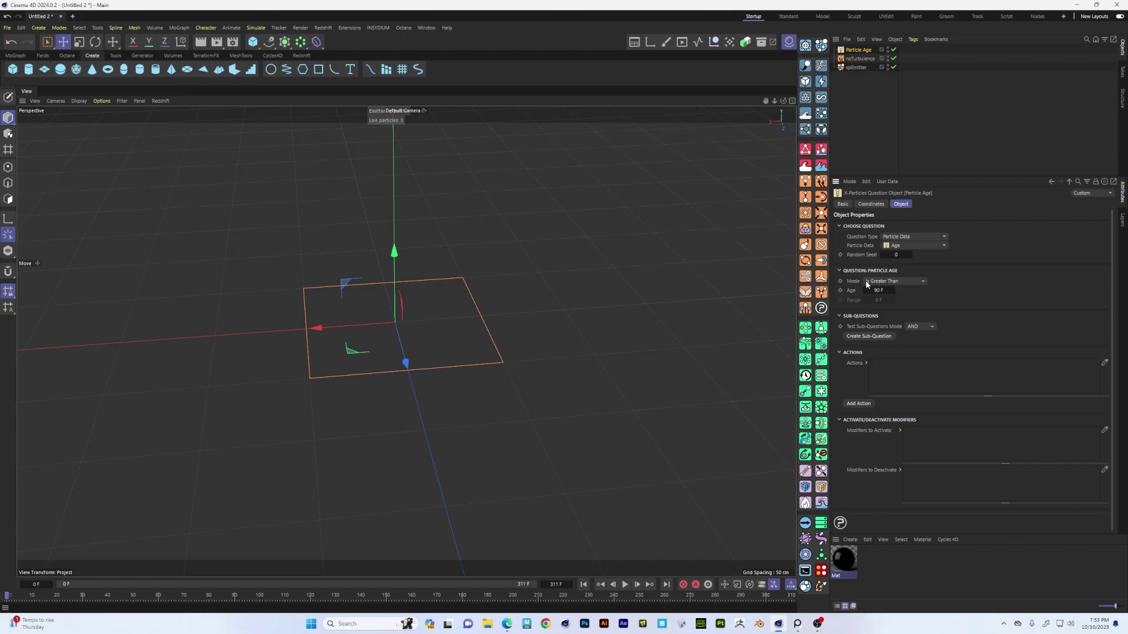
{"action": "left_click", "coordinate": [890, 290]}
{"action": "type", "text": "20"}
{"action": "key", "text": "Return"}
Step: Add a Change Scale direct action to the Particle Age question, with Change Radius enabled and Radius set to 15 cm
{"action": "left_click", "coordinate": [859, 403]}
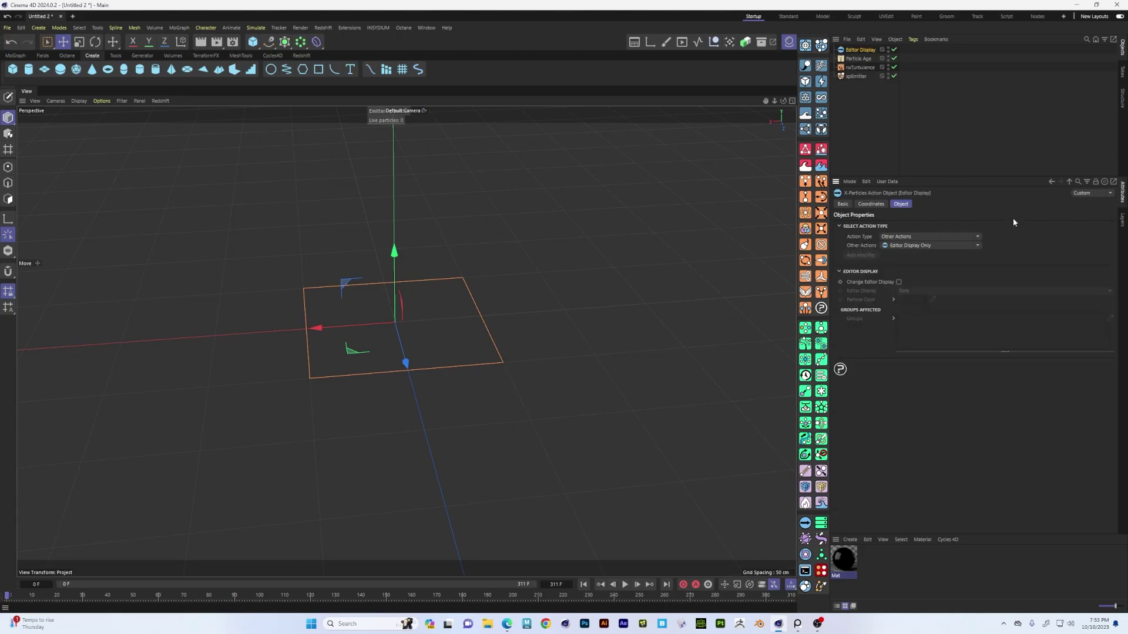
{"action": "left_click", "coordinate": [977, 238]}
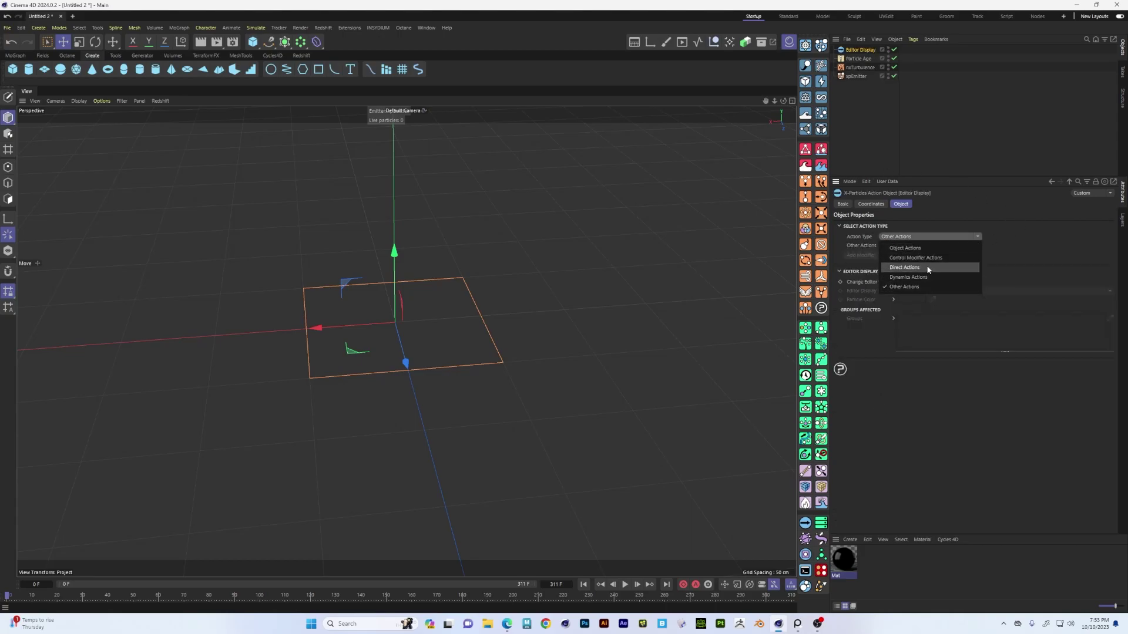
{"action": "left_click", "coordinate": [928, 269]}
{"action": "left_click", "coordinate": [978, 245]}
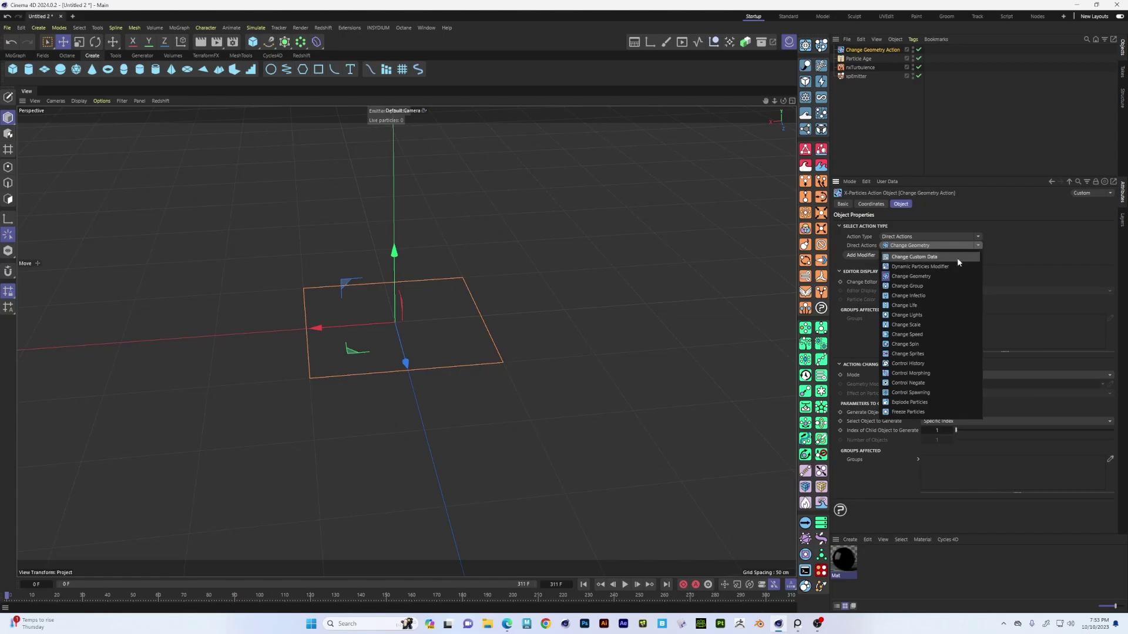
{"action": "left_click", "coordinate": [933, 326]}
{"action": "left_click", "coordinate": [978, 247]}
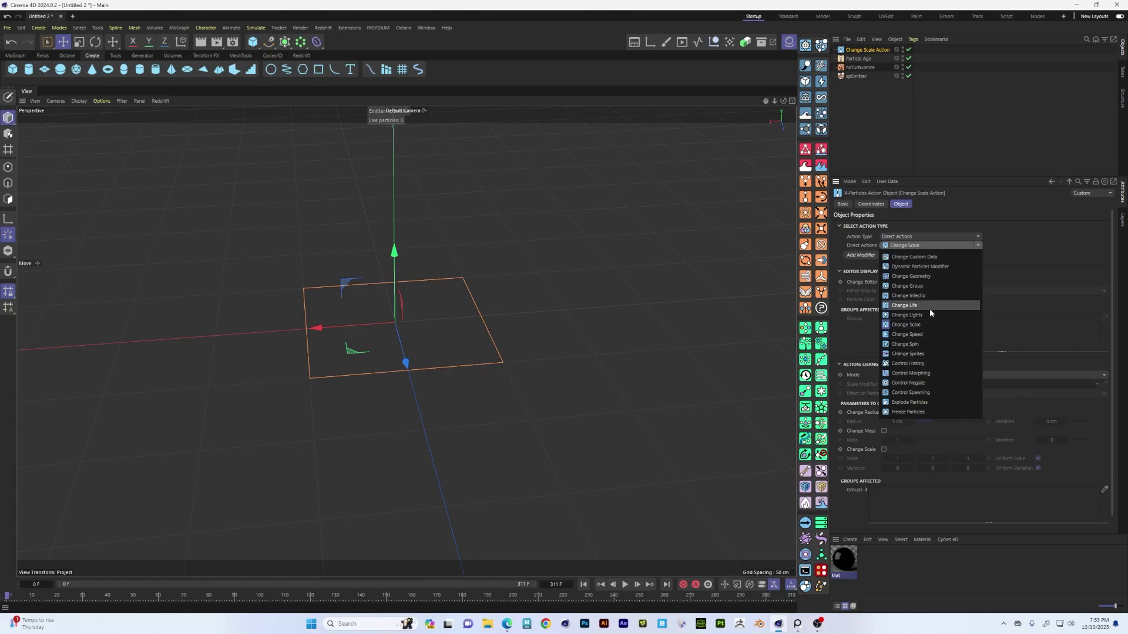
{"action": "left_click", "coordinate": [929, 324]}
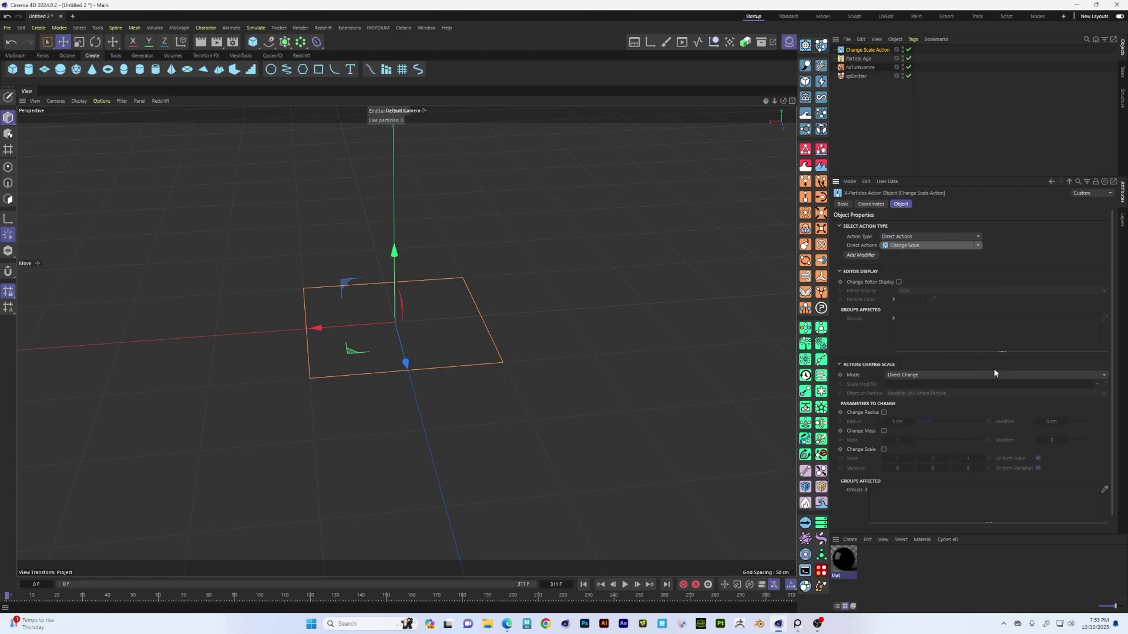
{"action": "left_click", "coordinate": [884, 413]}
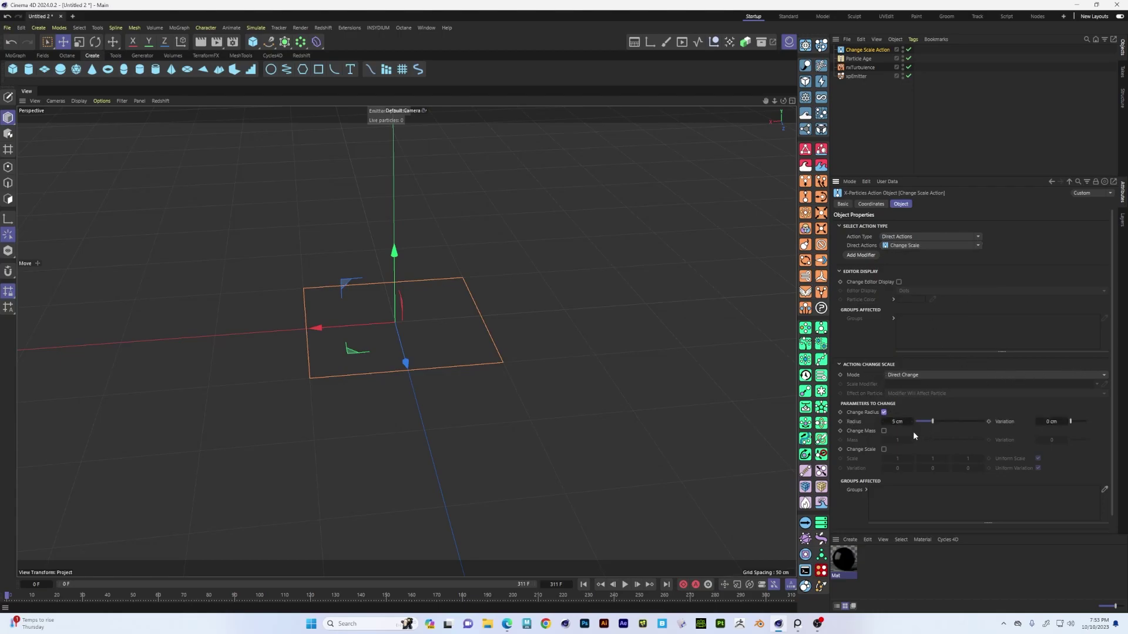
{"action": "left_click_drag", "start_coordinate": [934, 426], "coordinate": [957, 425]}
Step: Play the emission twice to examine how the age question affects the particles' scale, viewing them from several angles
{"action": "left_click_drag", "start_coordinate": [601, 468], "coordinate": [477, 437], "text": "alt"}
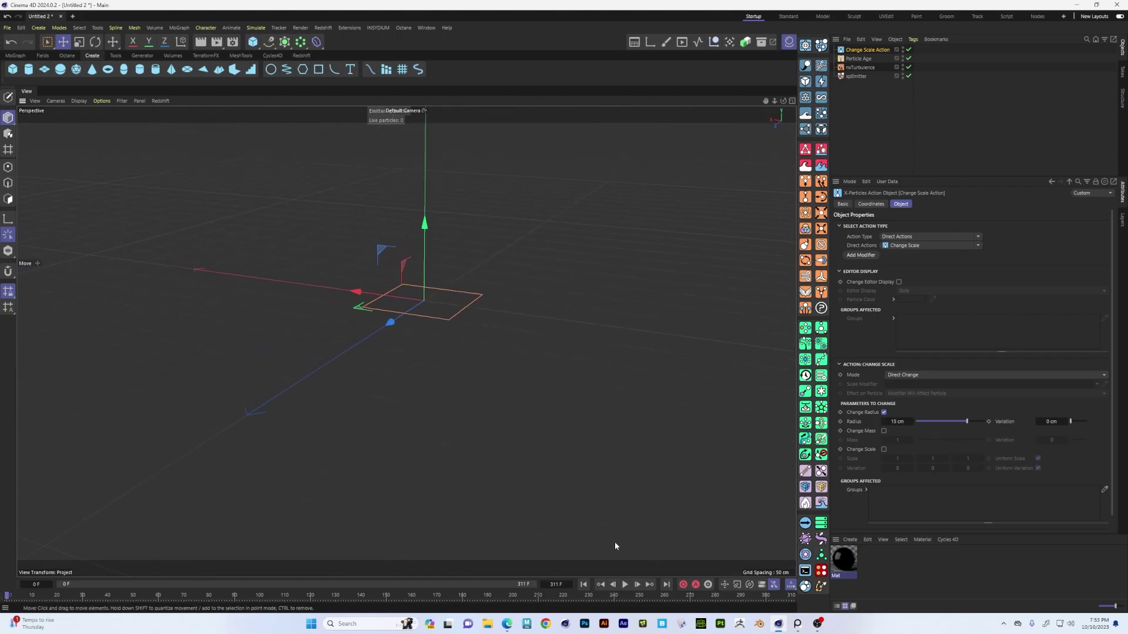
{"action": "left_click", "coordinate": [624, 586]}
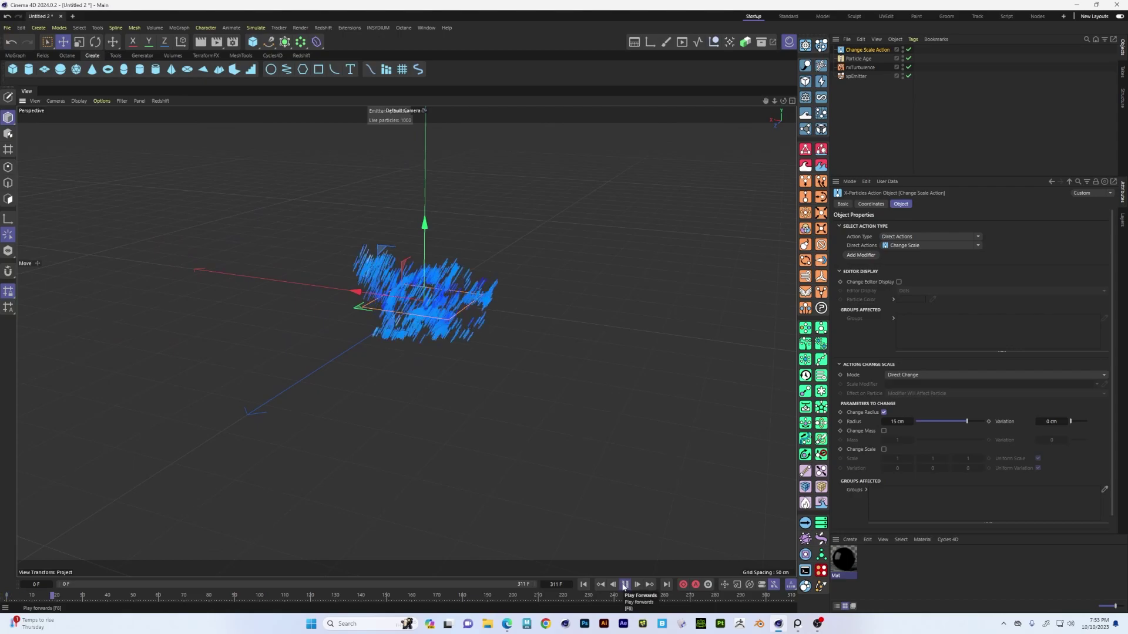
{"action": "left_click", "coordinate": [624, 585]}
{"action": "left_click", "coordinate": [583, 585]}
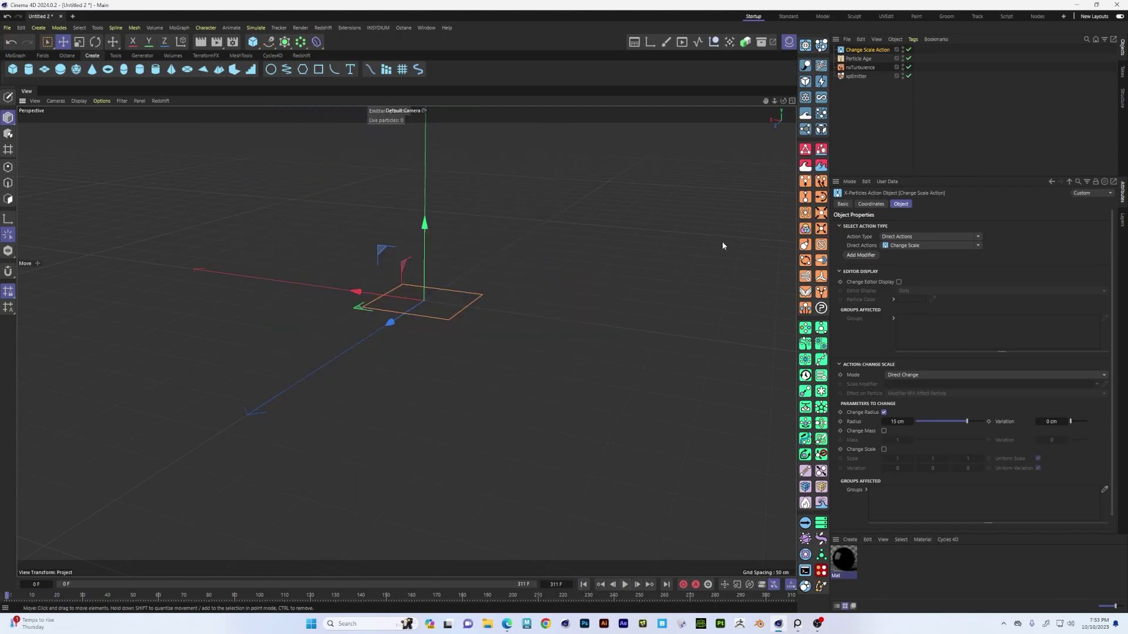
{"action": "left_click", "coordinate": [861, 59]}
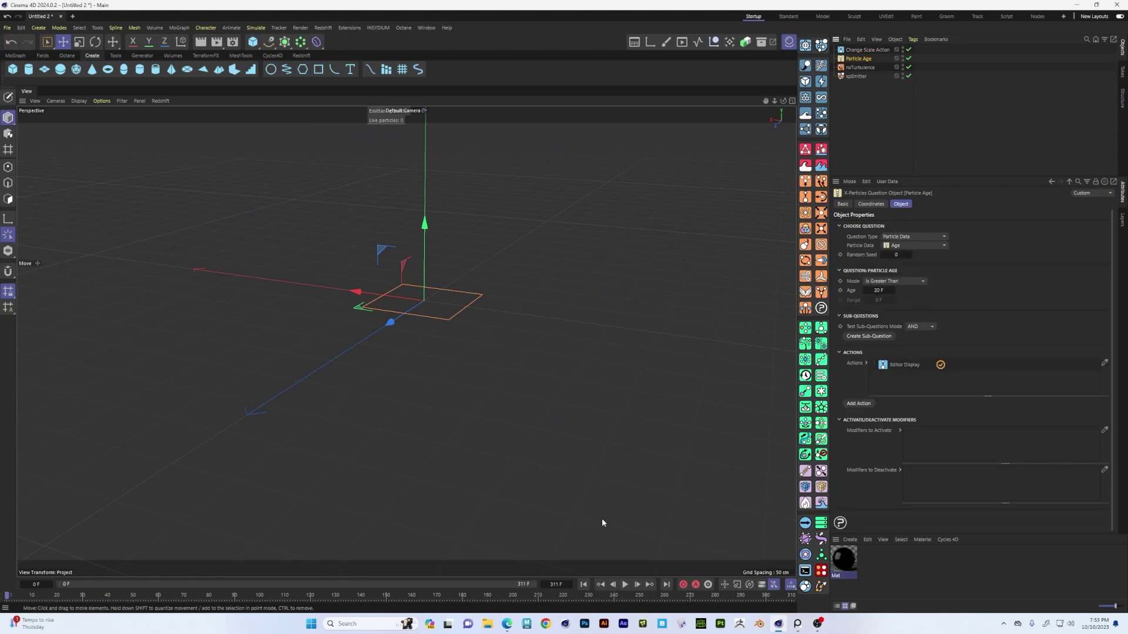
{"action": "left_click", "coordinate": [625, 585]}
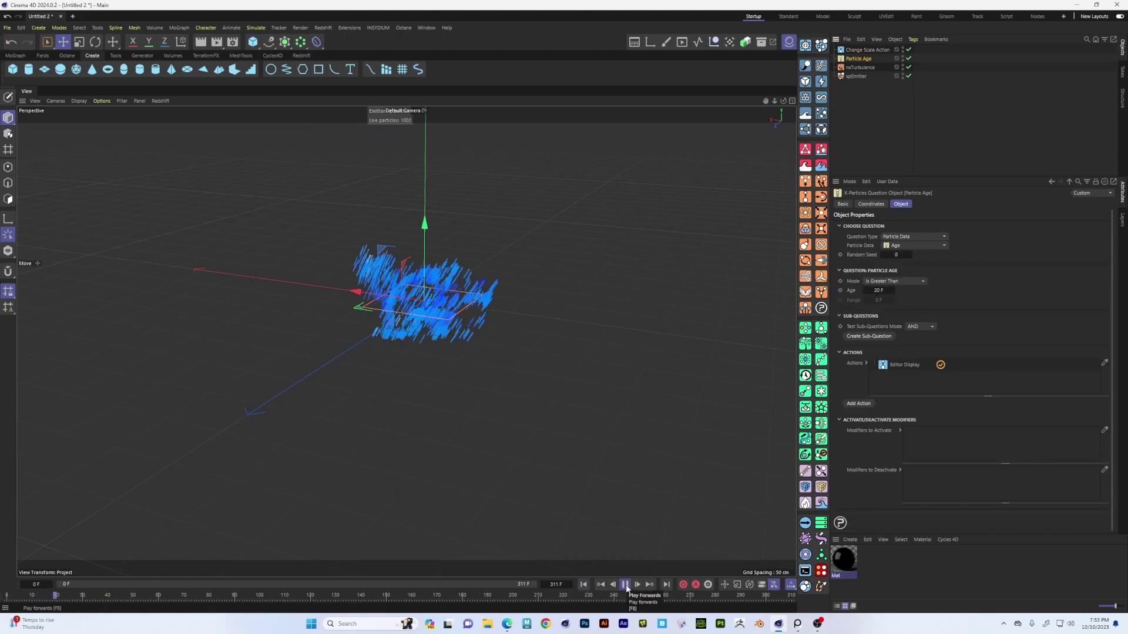
{"action": "left_click", "coordinate": [625, 585]}
{"action": "left_click_drag", "start_coordinate": [473, 390], "coordinate": [376, 390], "text": "alt"}
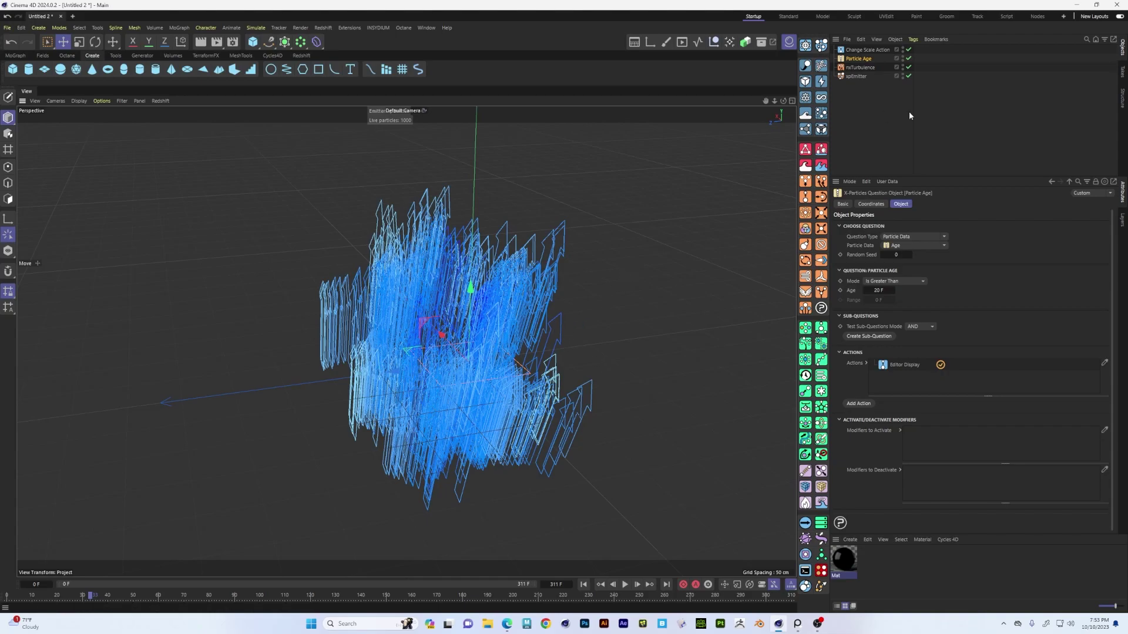
{"action": "left_click_drag", "start_coordinate": [697, 350], "coordinate": [549, 396], "text": "alt"}
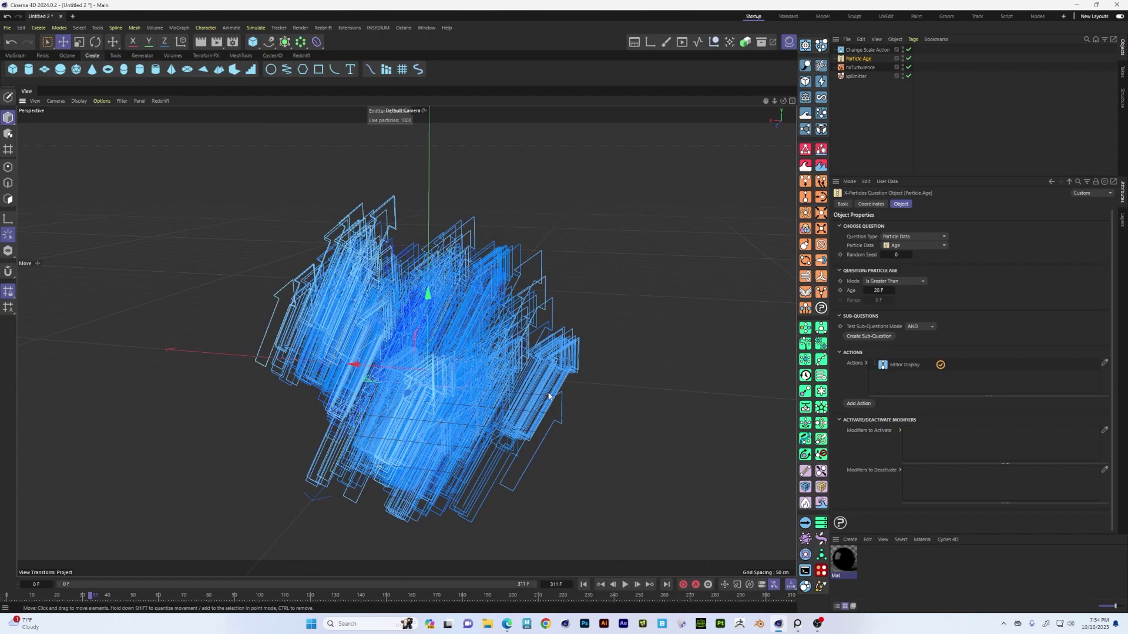
{"action": "left_click_drag", "start_coordinate": [526, 290], "coordinate": [464, 235], "text": "alt"}
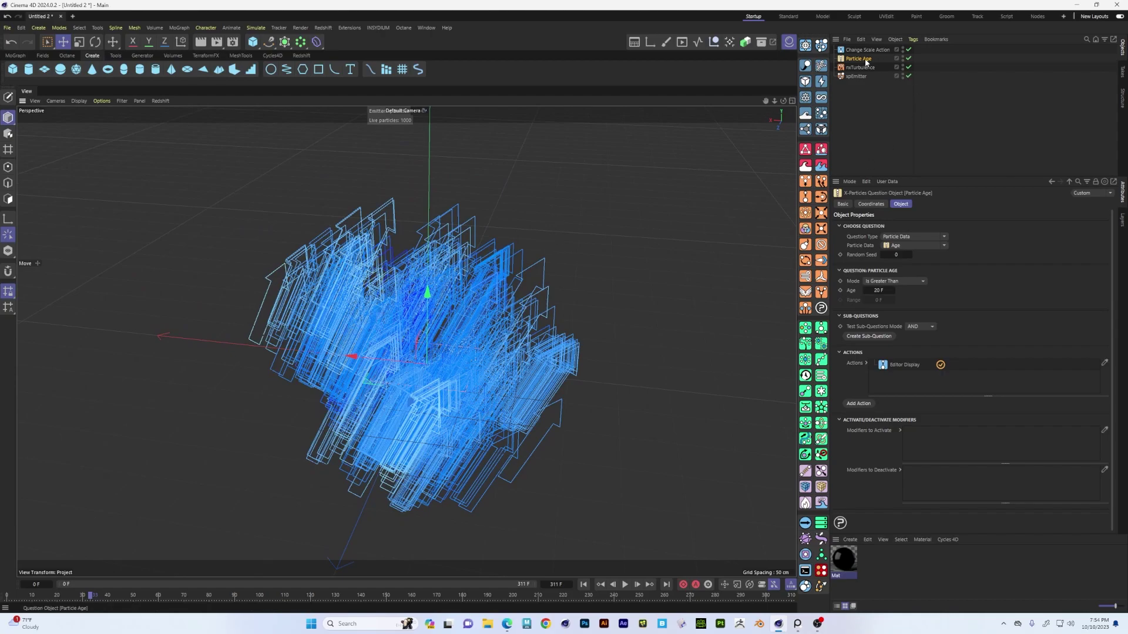
Step: Delete the Particle Age question and the Change Scale Action, and return to the first frame
{"action": "left_click", "coordinate": [868, 50], "text": "ctrl"}
{"action": "key", "text": "Delete"}
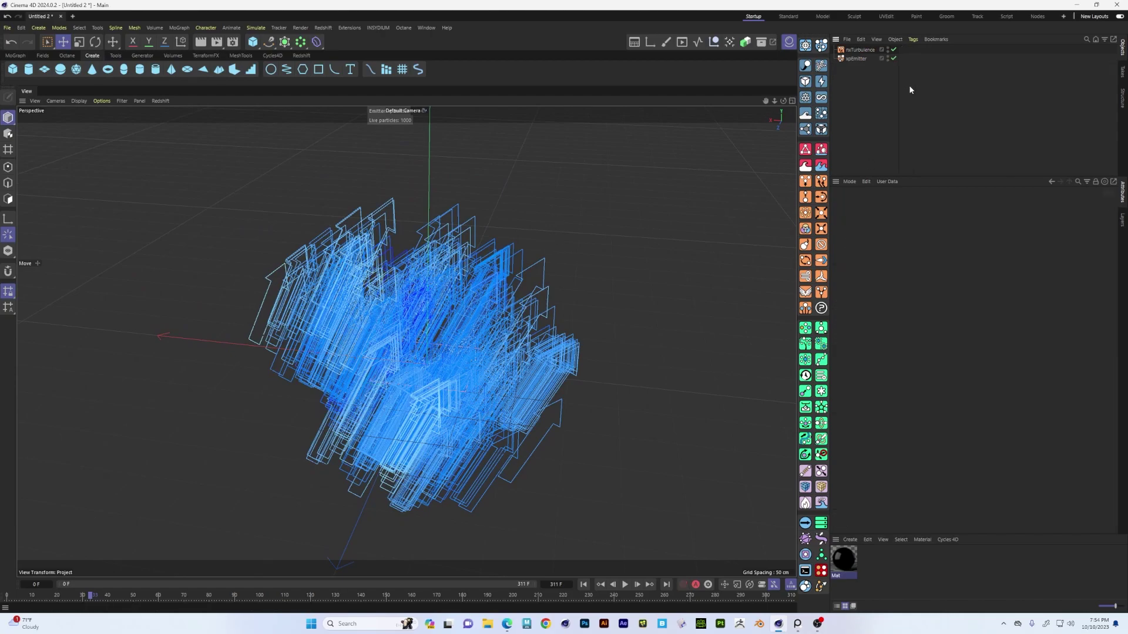
{"action": "left_click", "coordinate": [583, 585]}
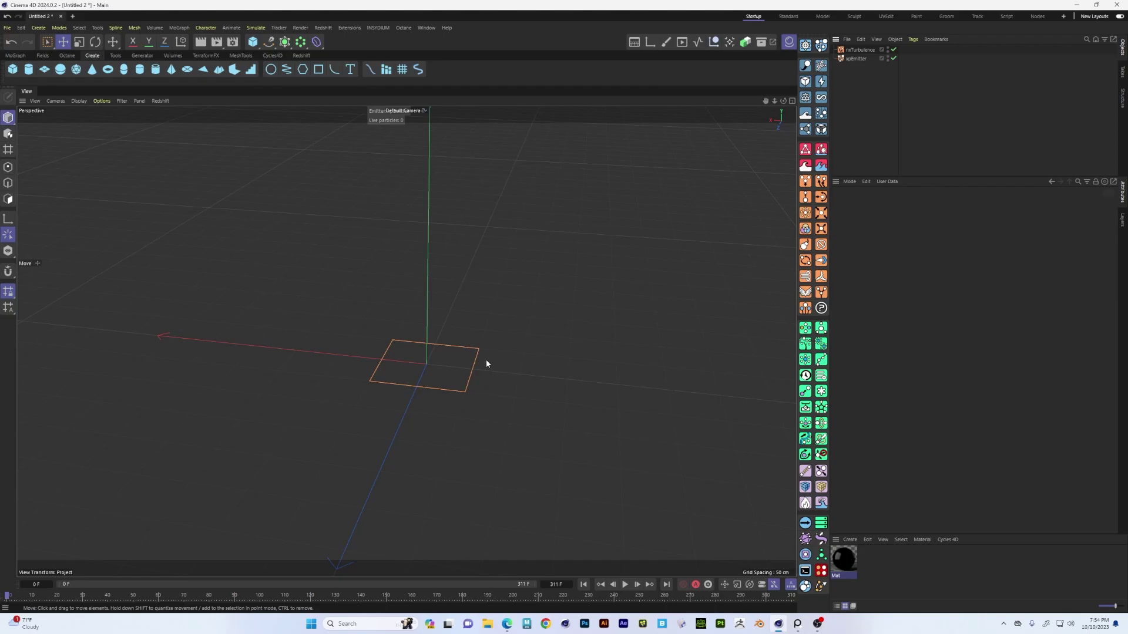
Step: Create an nxQuestion object to examine which item types it can add, and delete it
{"action": "left_click", "coordinate": [856, 58]}
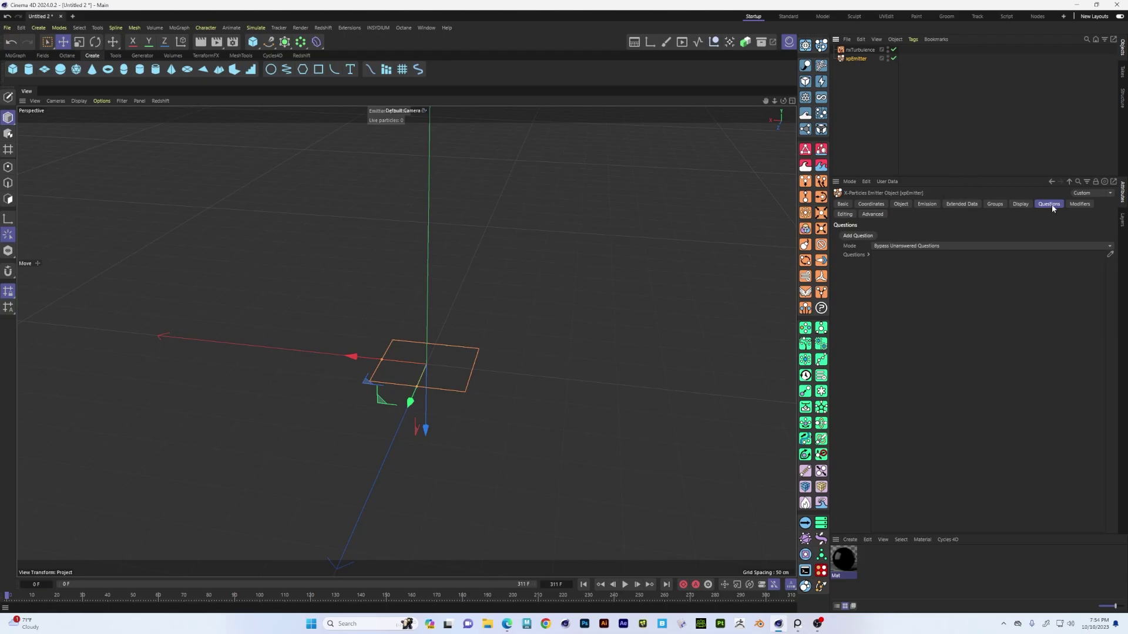
{"action": "left_click", "coordinate": [821, 308]}
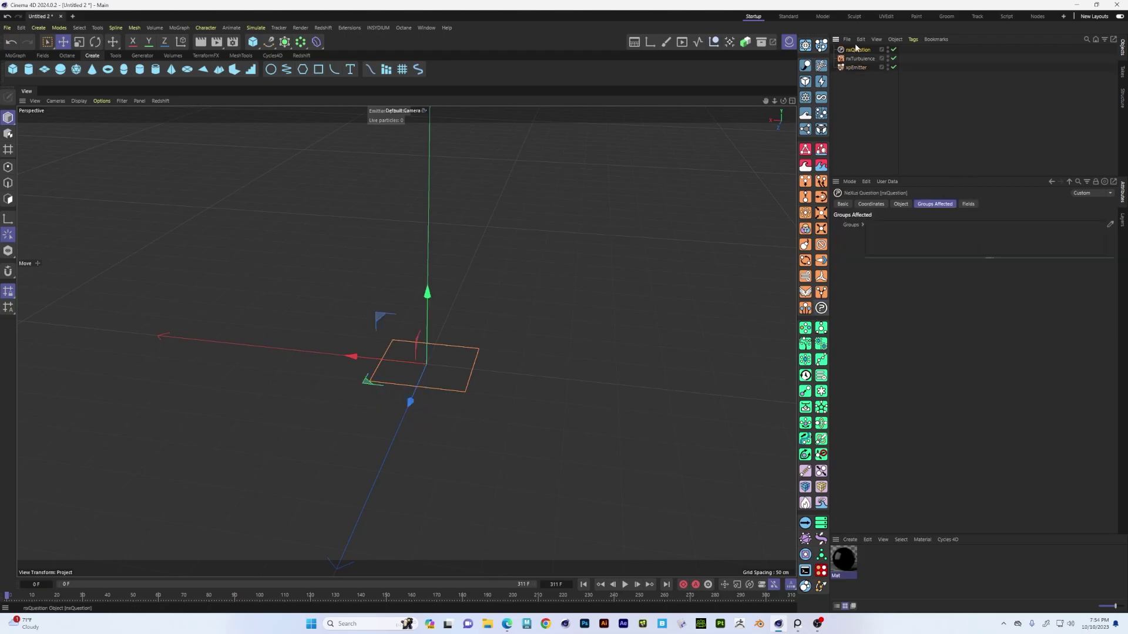
{"action": "left_click", "coordinate": [901, 204]}
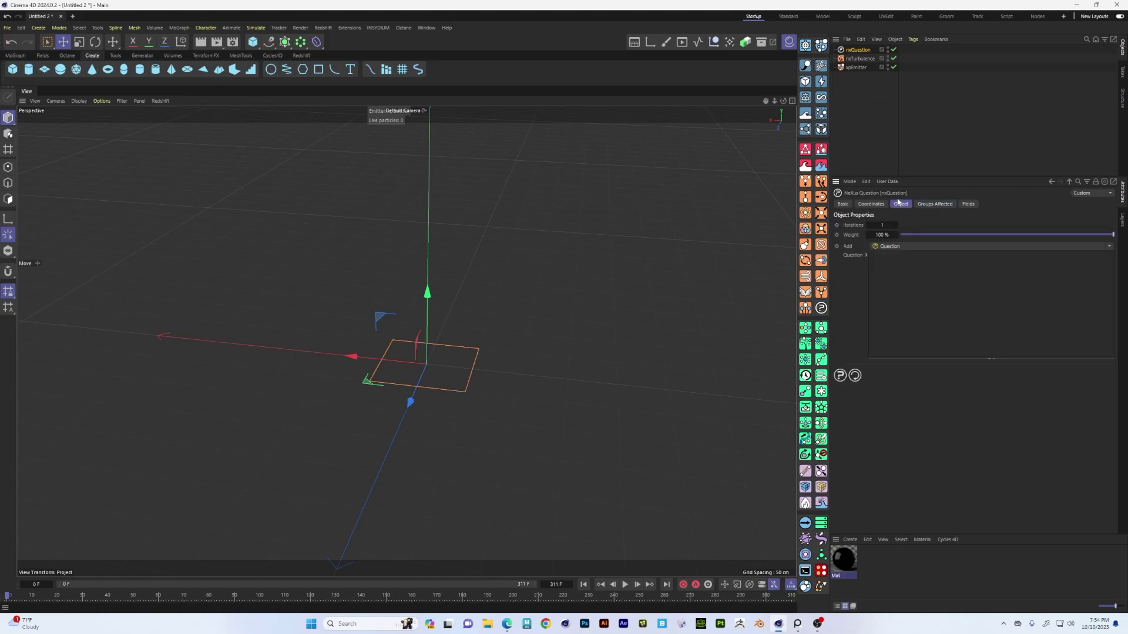
{"action": "left_click", "coordinate": [1111, 247]}
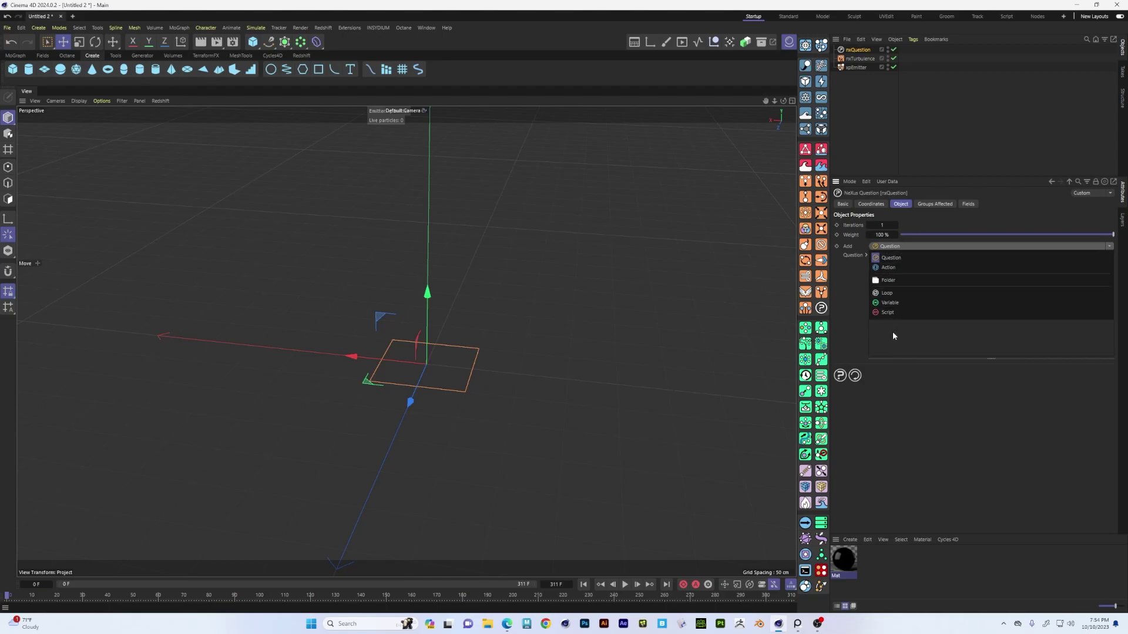
{"action": "left_click", "coordinate": [871, 104]}
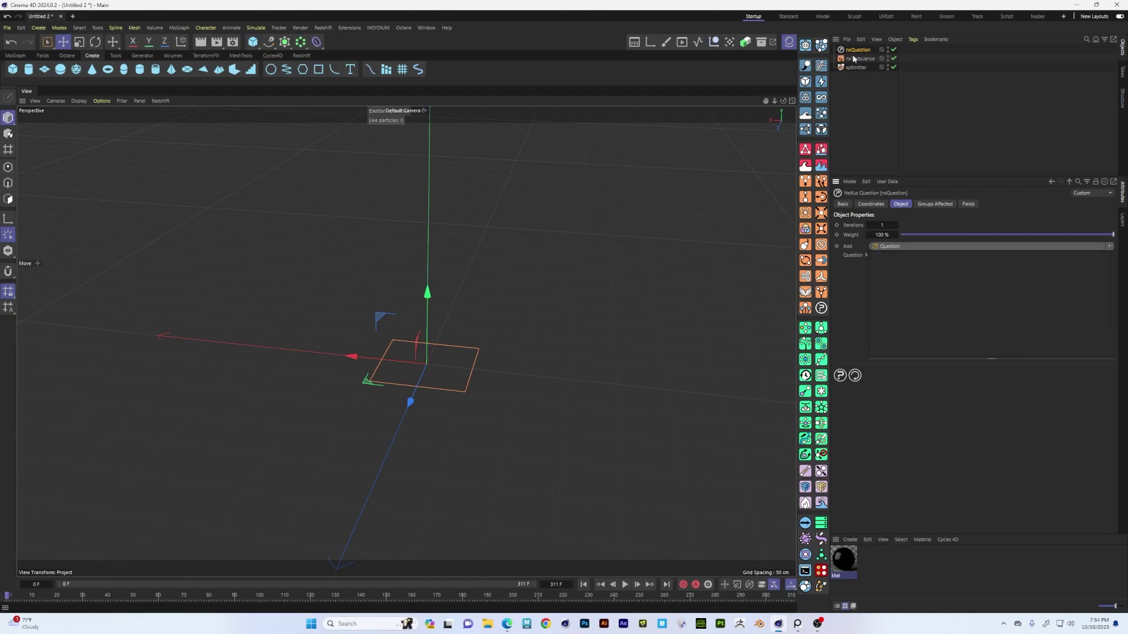
{"action": "key", "text": "Delete"}
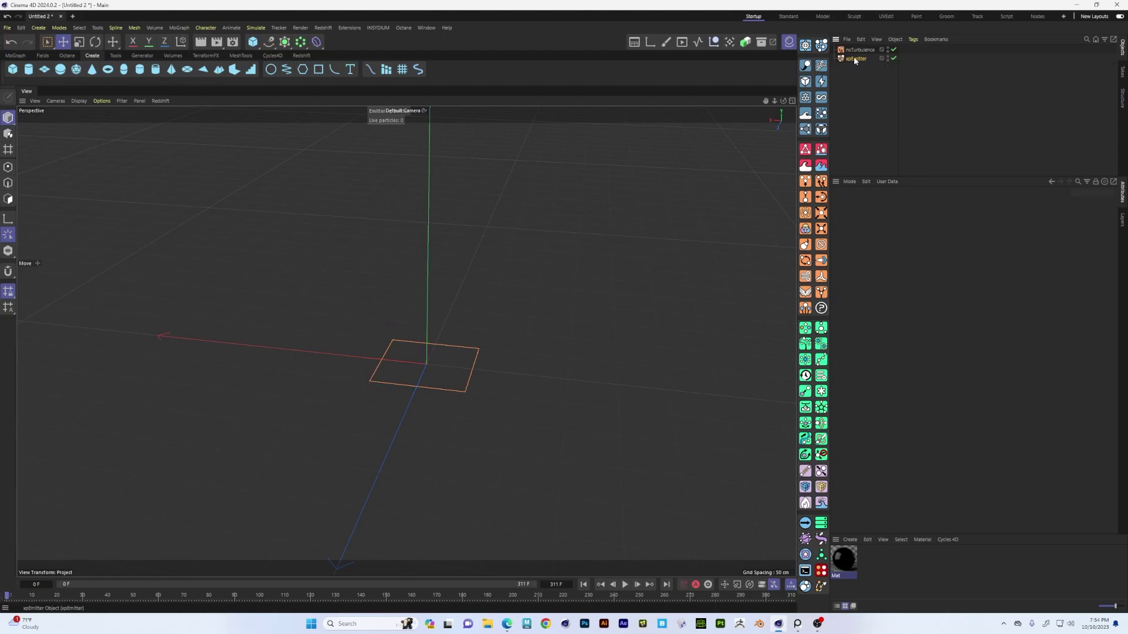
Step: Examine the xpEmitter's Editing and Advanced settings
{"action": "left_click", "coordinate": [856, 58]}
{"action": "left_click", "coordinate": [845, 214]}
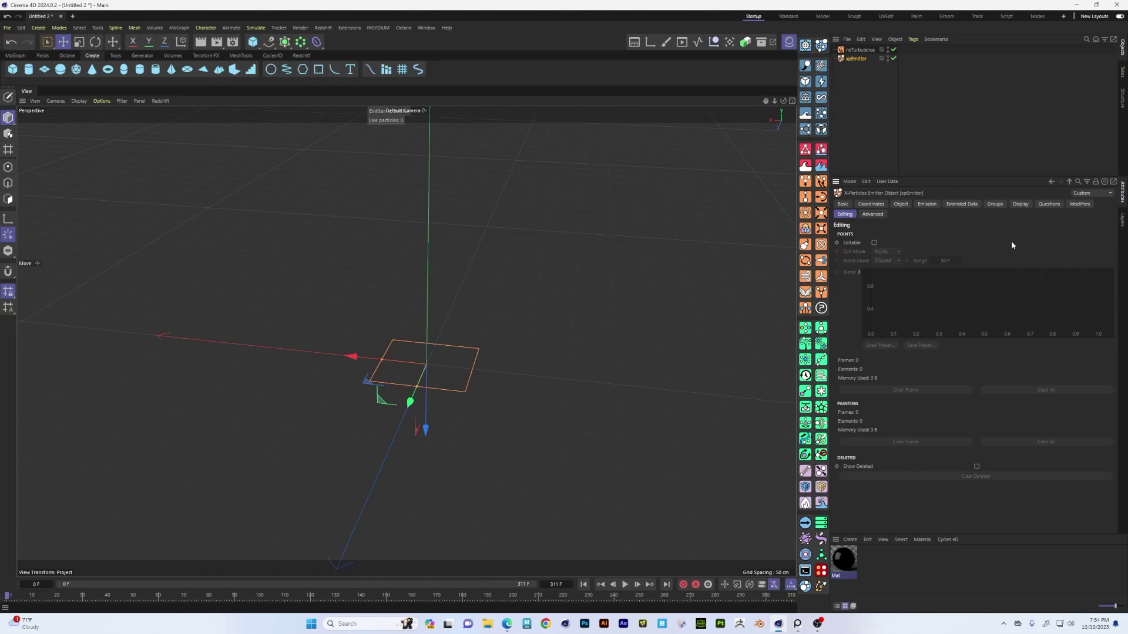
{"action": "left_click", "coordinate": [873, 214]}
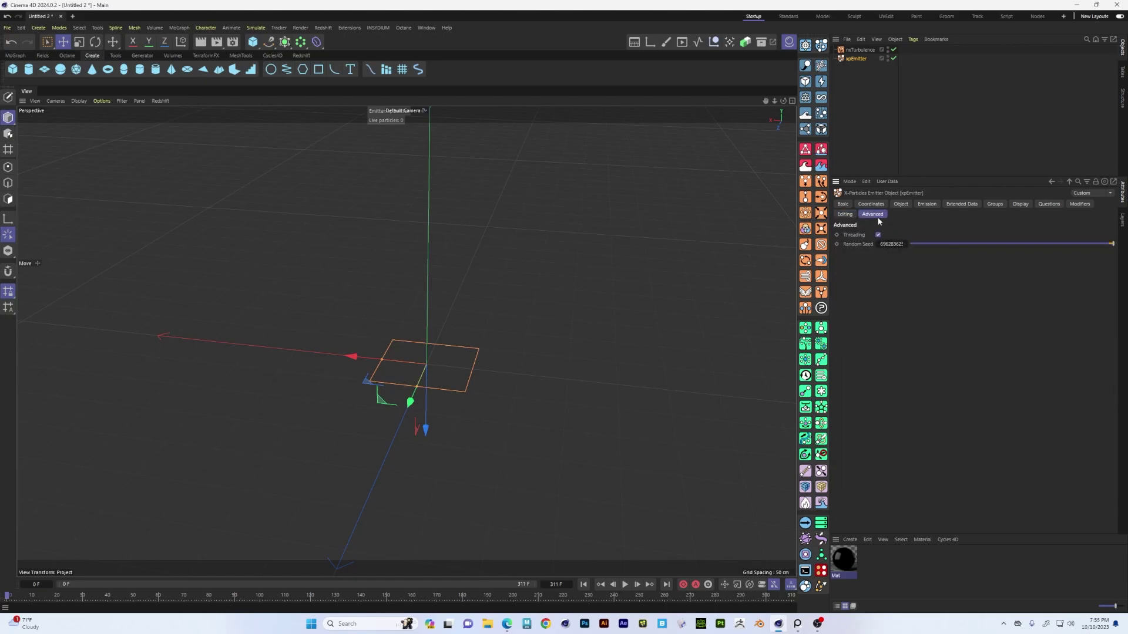
Step: Duplicate the xpEmitter about 225 cm along its X axis and delete the nxTurbulence modifier
{"action": "left_click_drag", "start_coordinate": [497, 405], "coordinate": [497, 310], "text": "alt"}
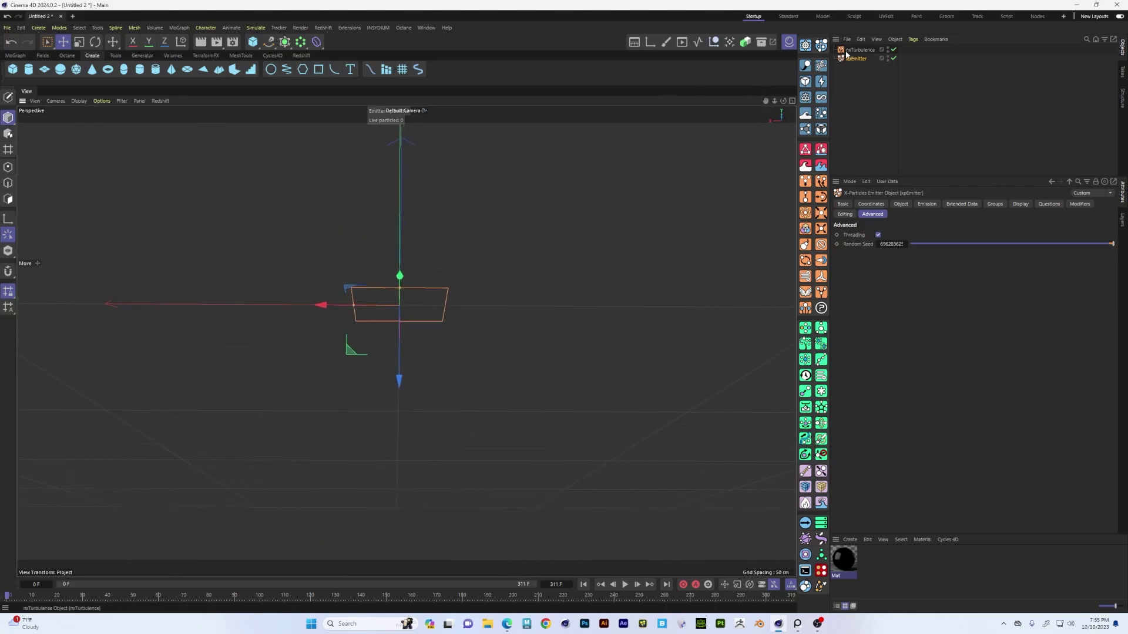
{"action": "left_click_drag", "start_coordinate": [322, 305], "coordinate": [524, 309], "text": "ctrl"}
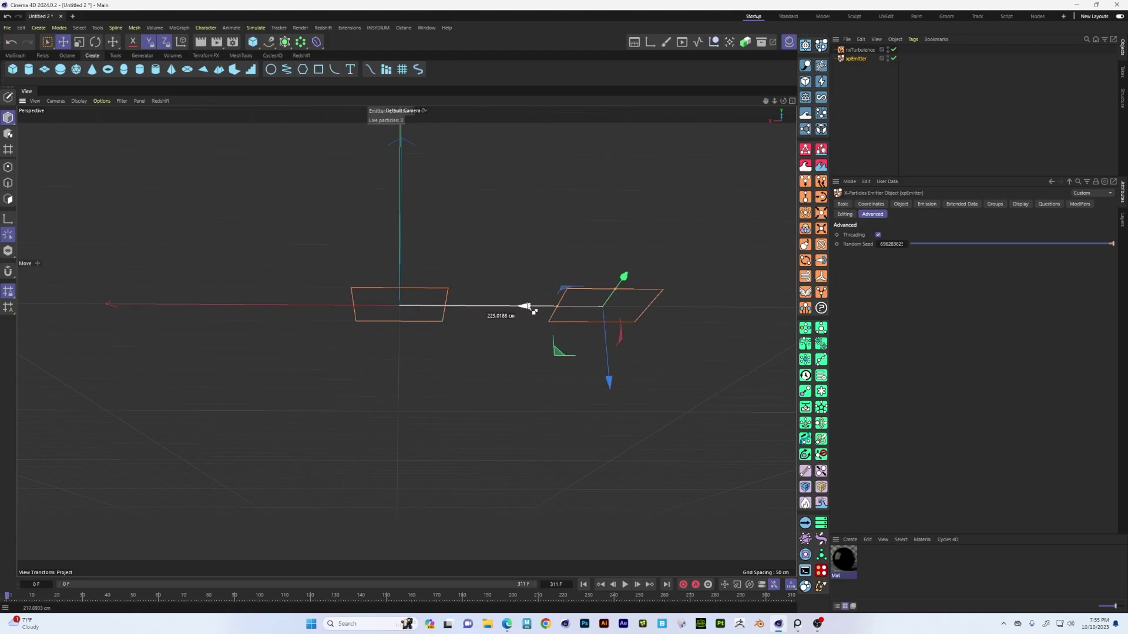
{"action": "left_click_drag", "start_coordinate": [614, 360], "coordinate": [586, 340], "text": "alt"}
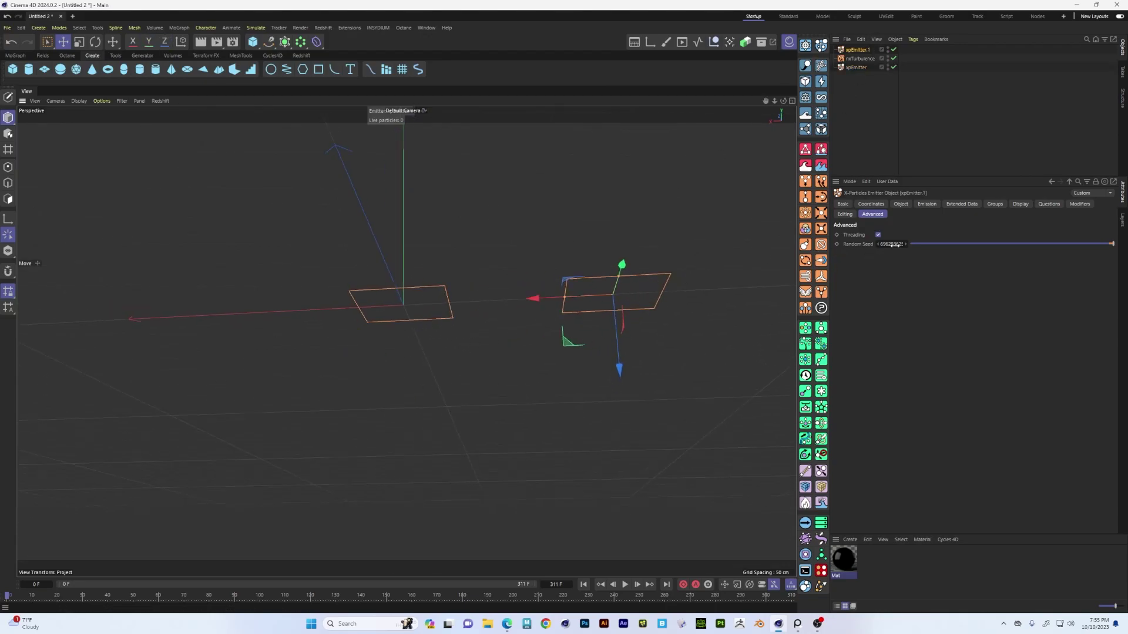
{"action": "left_click", "coordinate": [869, 59]}
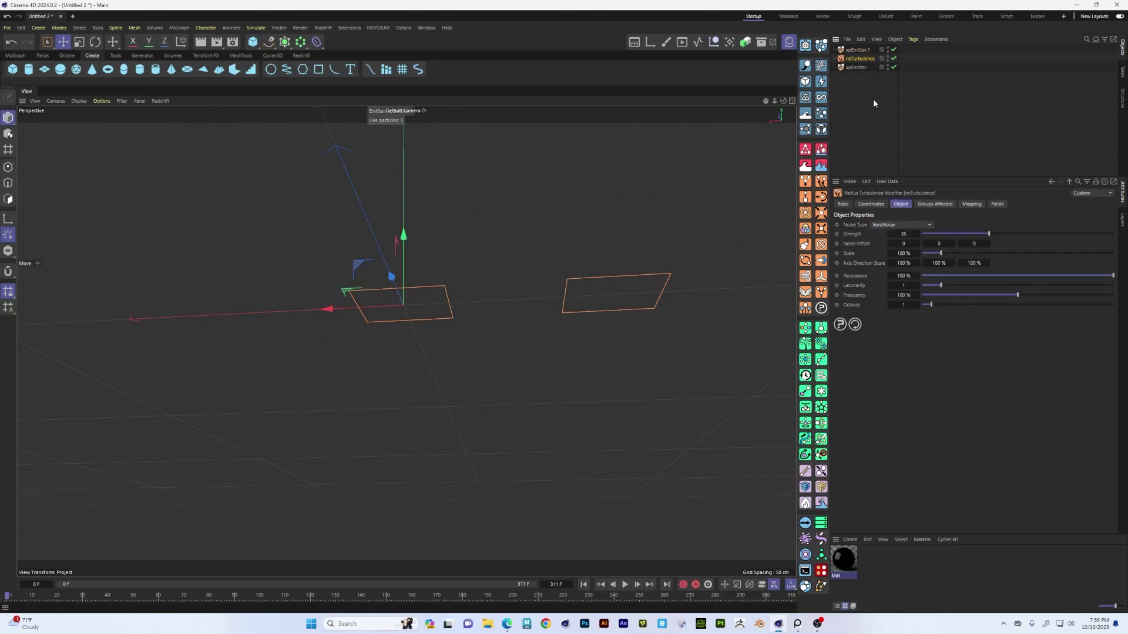
{"action": "key", "text": "Delete"}
Step: Set the Shot Count of both emitters to 5
{"action": "left_click_drag", "start_coordinate": [579, 327], "coordinate": [567, 266], "text": "alt"}
{"action": "left_click", "coordinate": [857, 57]}
{"action": "left_click", "coordinate": [858, 50], "text": "shift"}
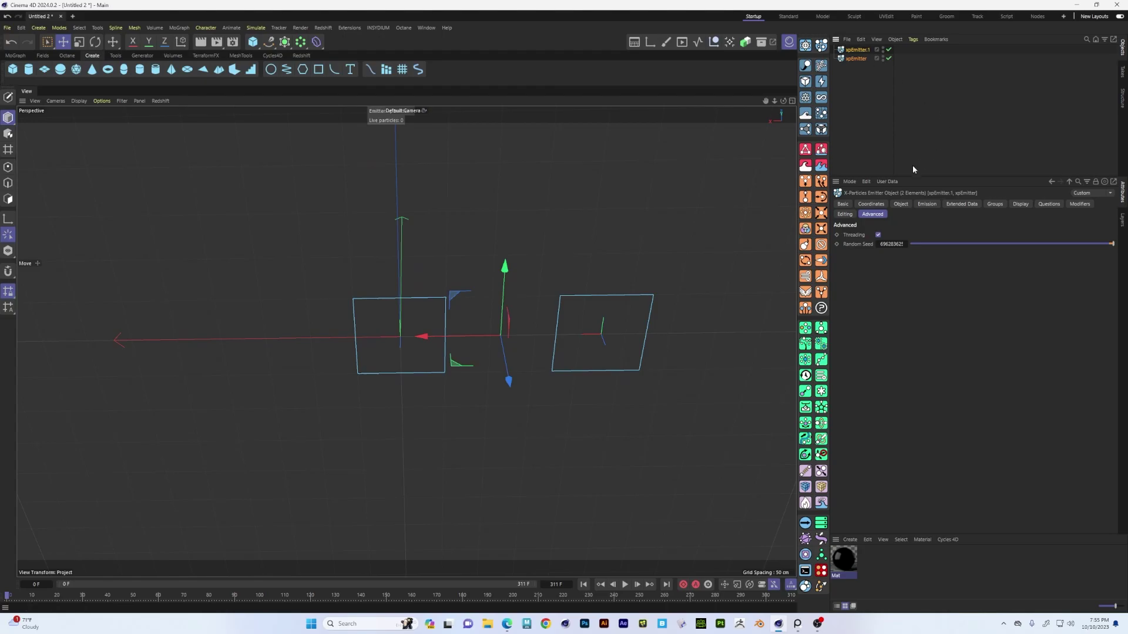
{"action": "left_click", "coordinate": [927, 204]}
{"action": "left_click", "coordinate": [893, 292]}
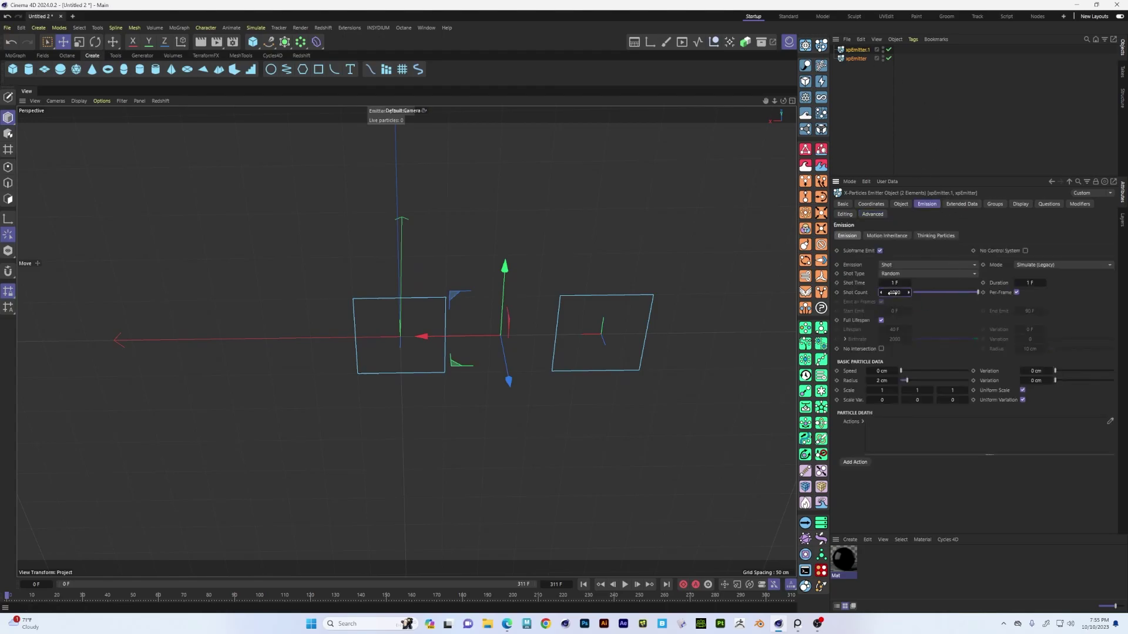
{"action": "type", "text": "5"}
{"action": "key", "text": "Return"}
Step: Advance to the emission frame and compare the particle placement of both emitters from above
{"action": "left_click_drag", "start_coordinate": [580, 327], "coordinate": [564, 371], "text": "alt"}
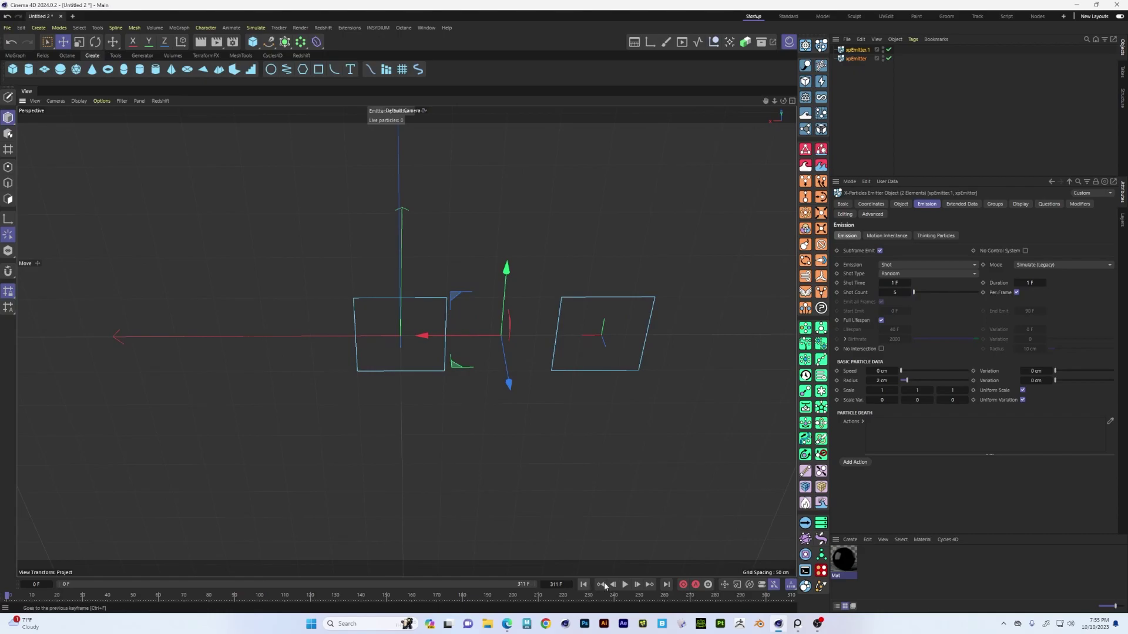
{"action": "left_click_drag", "start_coordinate": [516, 426], "coordinate": [516, 383], "text": "alt"}
{"action": "right_click_drag", "start_coordinate": [532, 365], "coordinate": [562, 336], "text": "alt"}
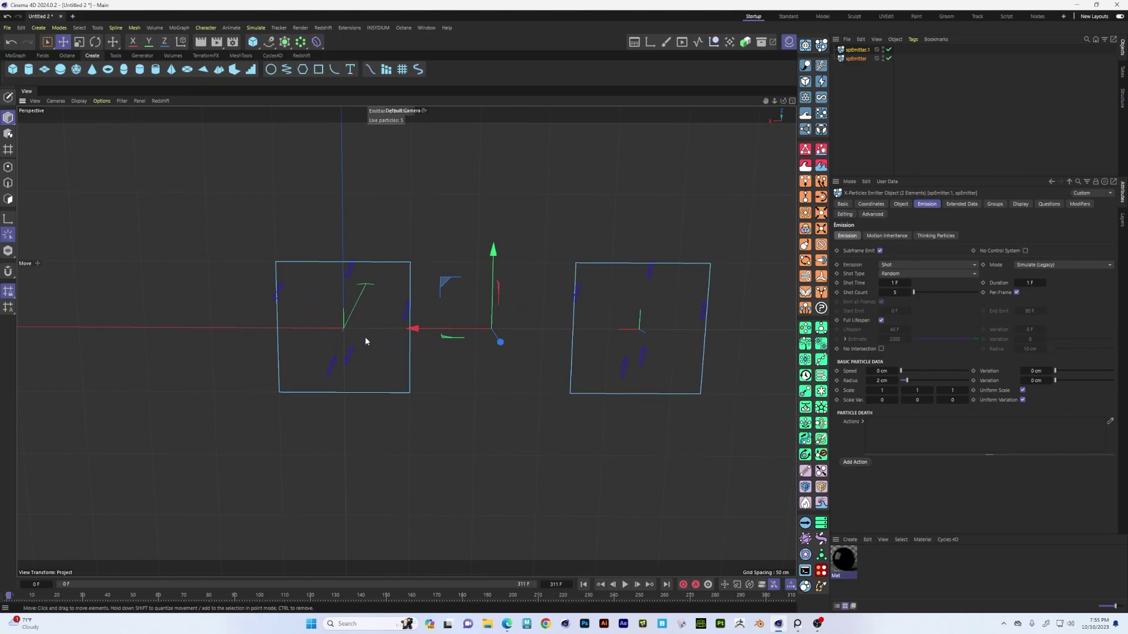
Step: Change the duplicated emitter's Random Seed and compare its particle placement with the original emitter's
{"action": "left_click", "coordinate": [858, 50]}
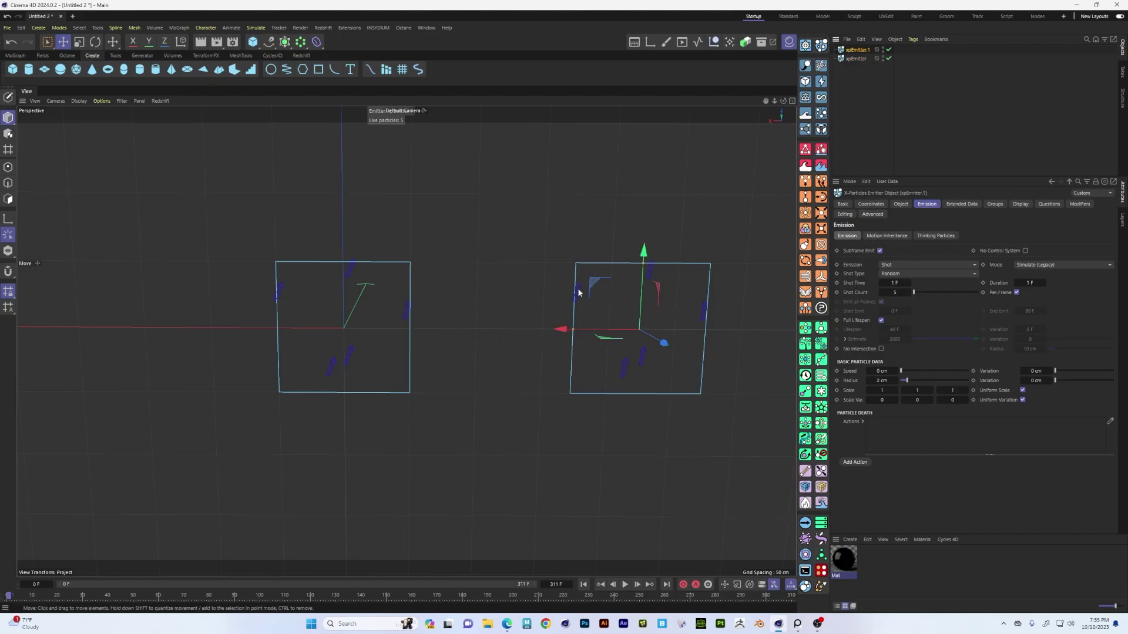
{"action": "left_click", "coordinate": [873, 215]}
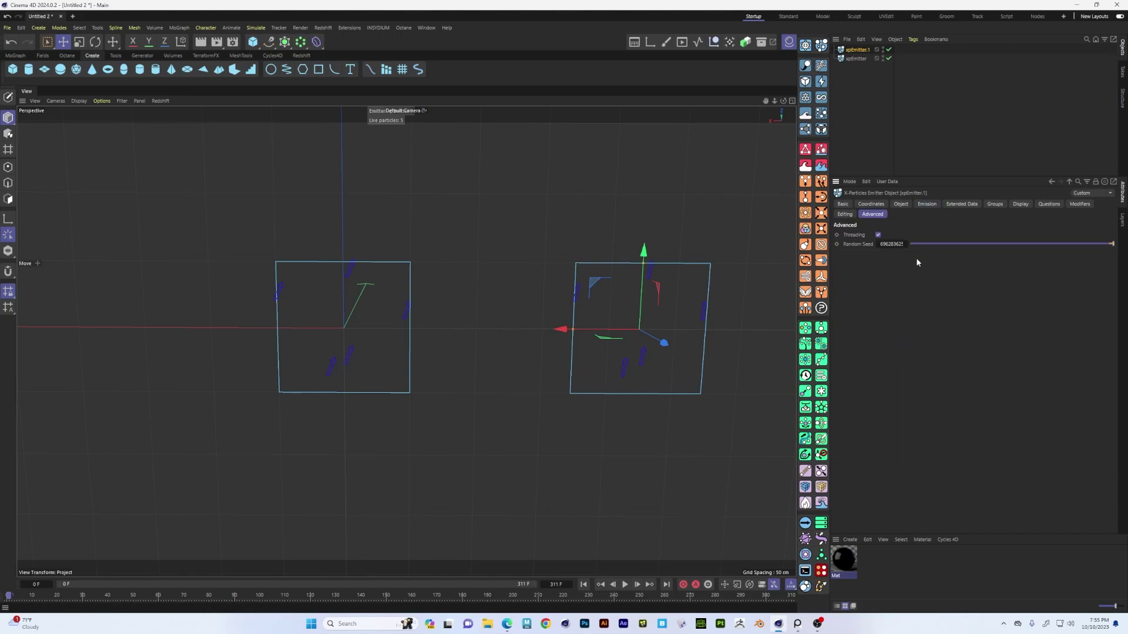
{"action": "left_click", "coordinate": [887, 244]}
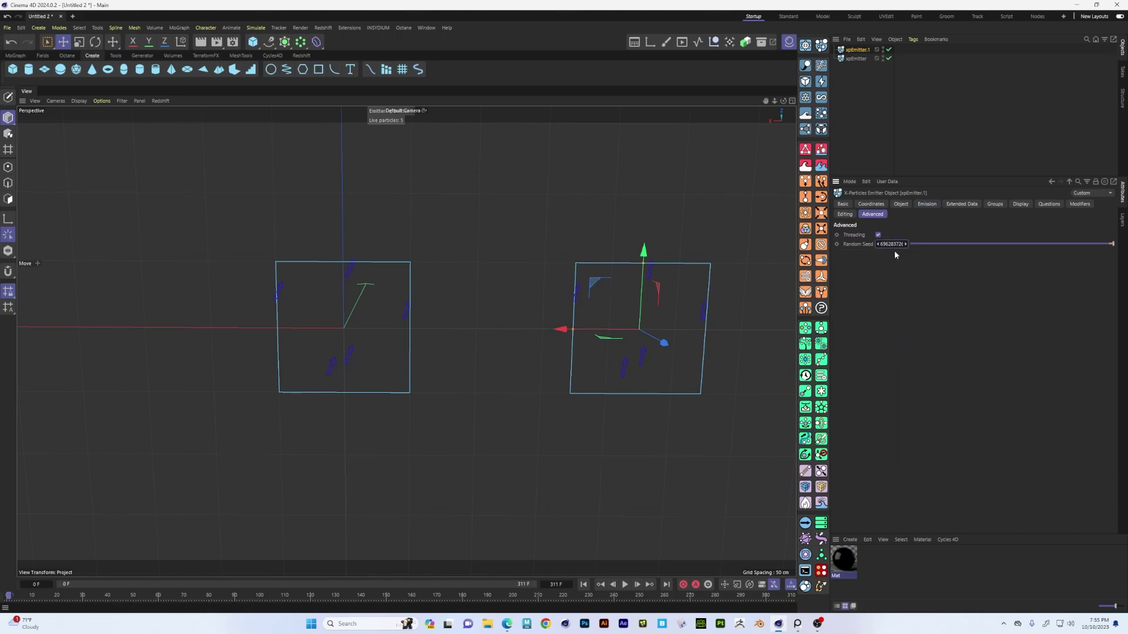
{"action": "left_click", "coordinate": [584, 585]}
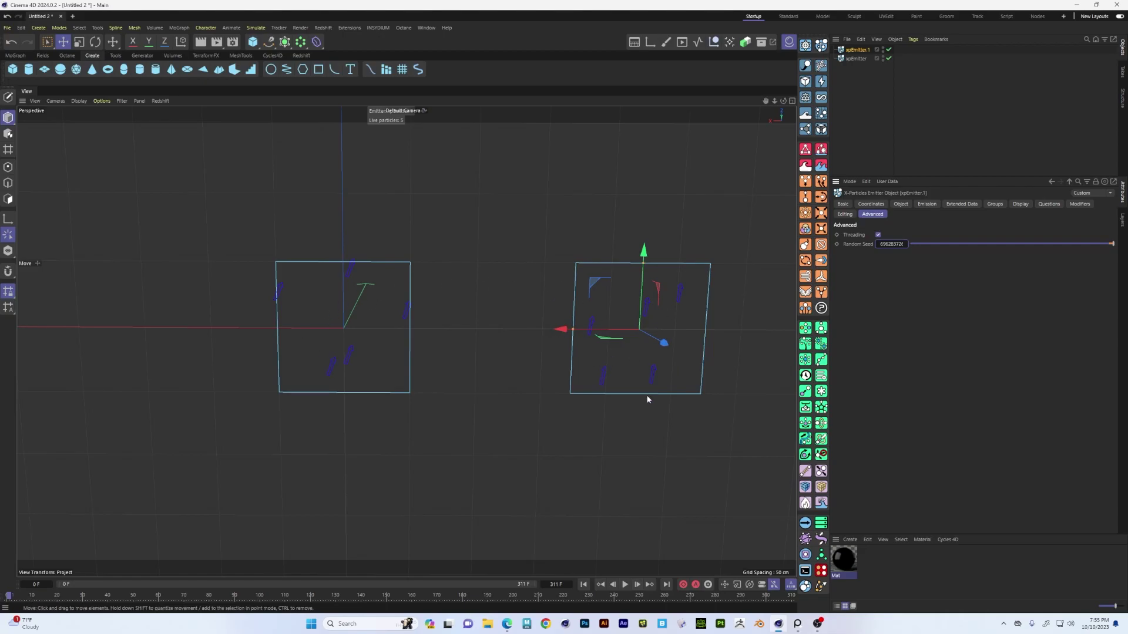
{"action": "left_click_drag", "start_coordinate": [611, 352], "coordinate": [446, 370], "text": "alt"}
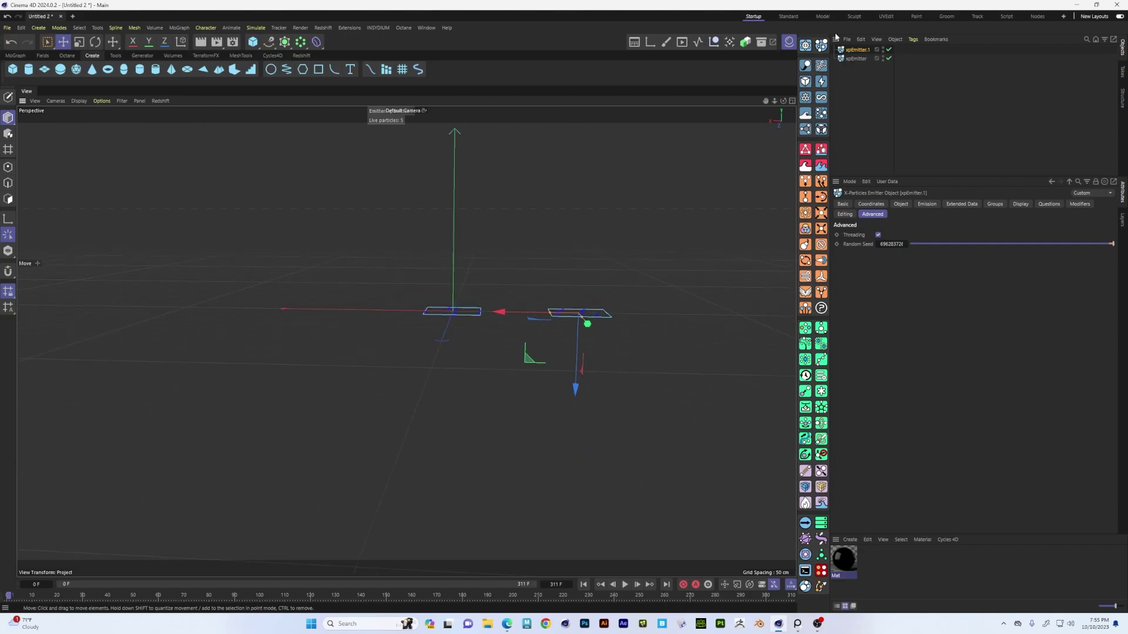
Step: Delete the duplicated emitter and select the remaining xpEmitter
{"action": "key", "text": "Delete"}
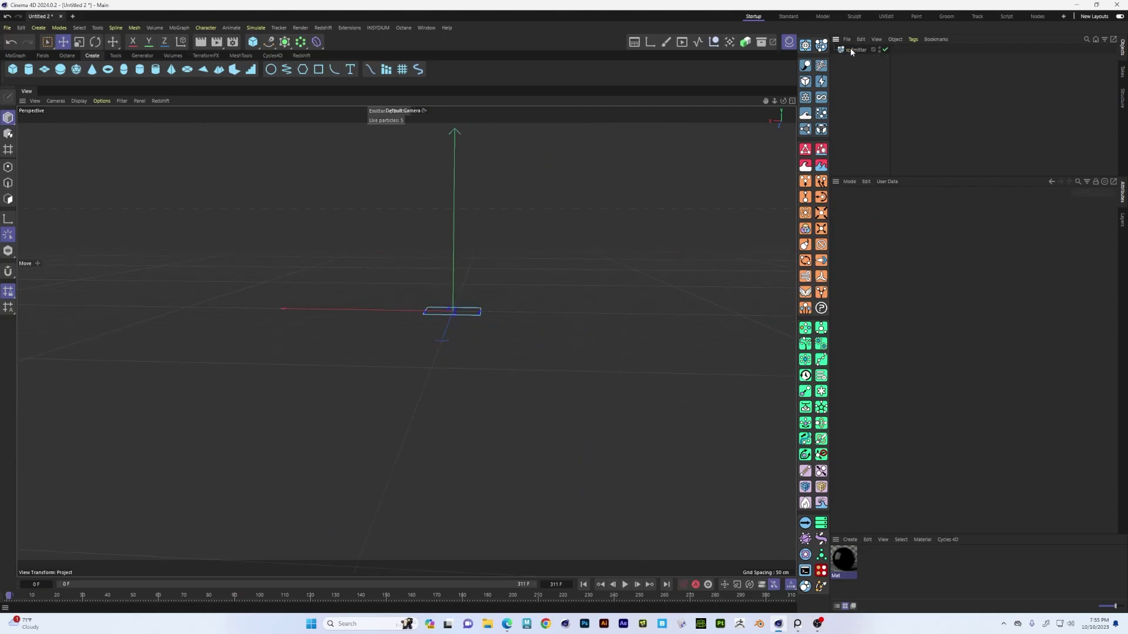
{"action": "left_click", "coordinate": [853, 50]}
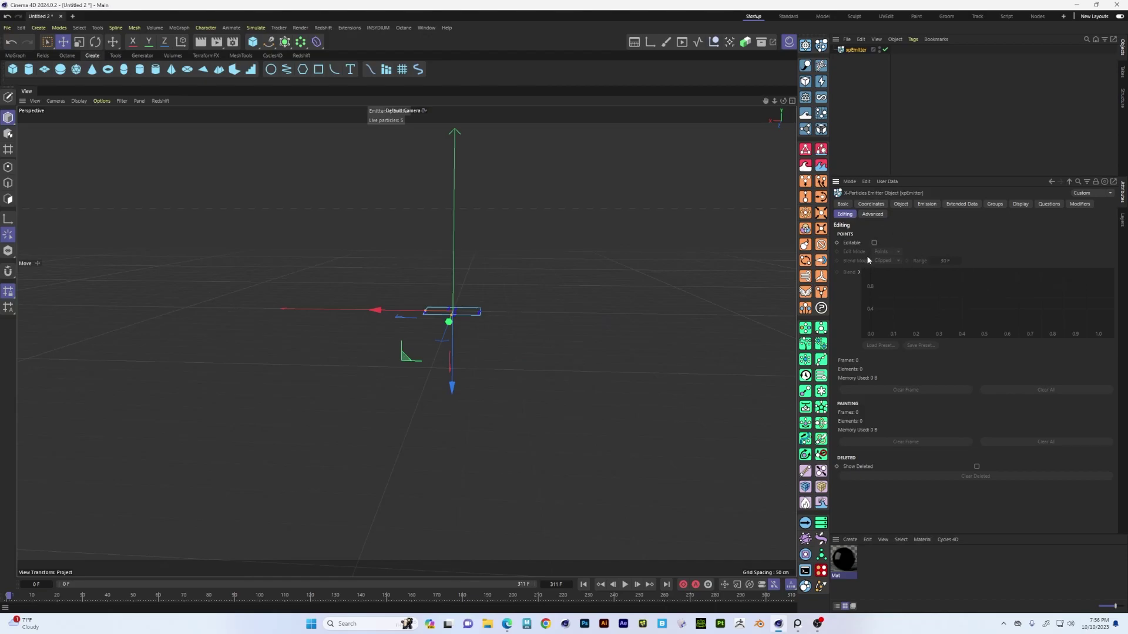
{"action": "left_click_drag", "start_coordinate": [437, 336], "coordinate": [472, 375], "text": "alt"}
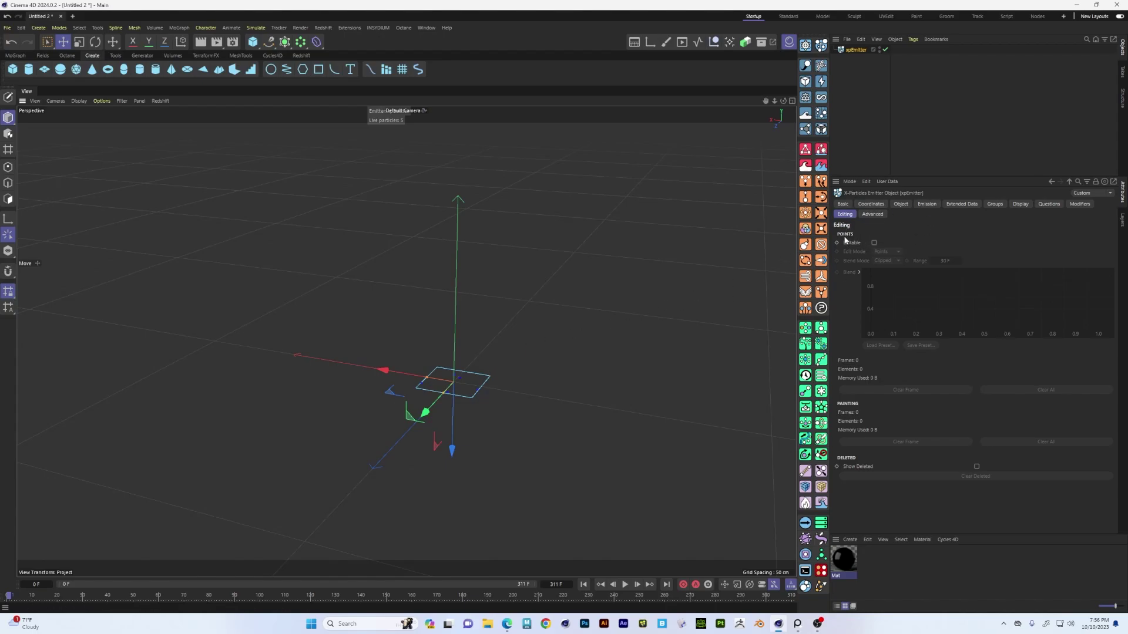
{"action": "mouse_move", "coordinate": [534, 374]}
{"action": "left_mouse_down", "text": "alt"}
{"action": "mouse_move", "coordinate": [508, 343]}
{"action": "mouse_move", "coordinate": [546, 359]}
{"action": "left_mouse_up", "text": "alt"}
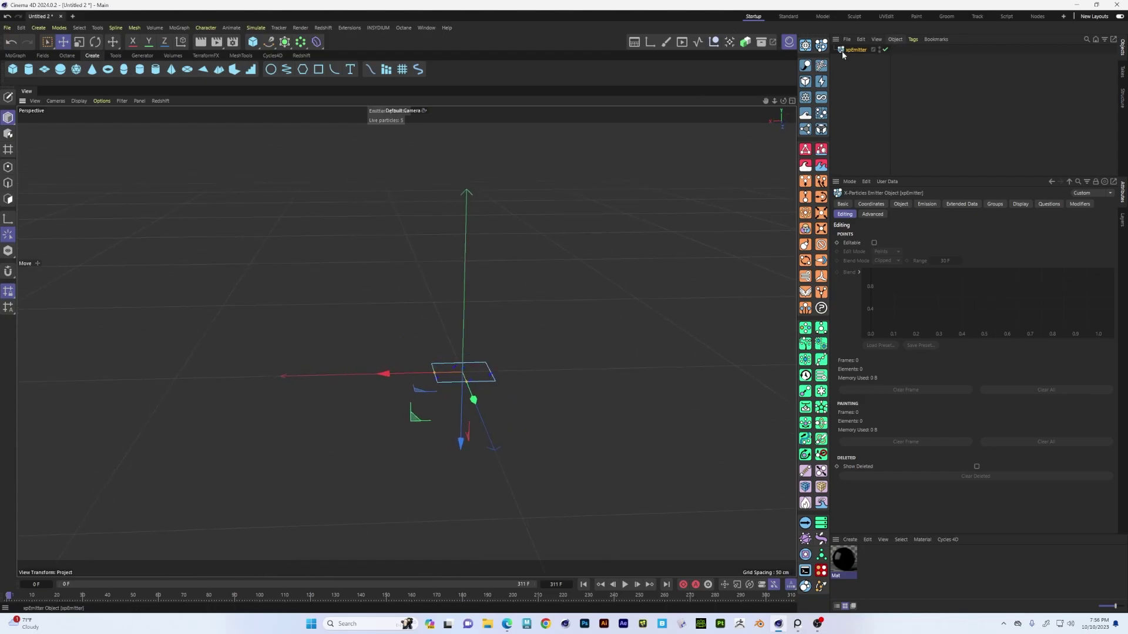
Step: Set the xpEmitter's Editor Display to Circle
{"action": "left_click", "coordinate": [927, 204]}
{"action": "left_click", "coordinate": [901, 204]}
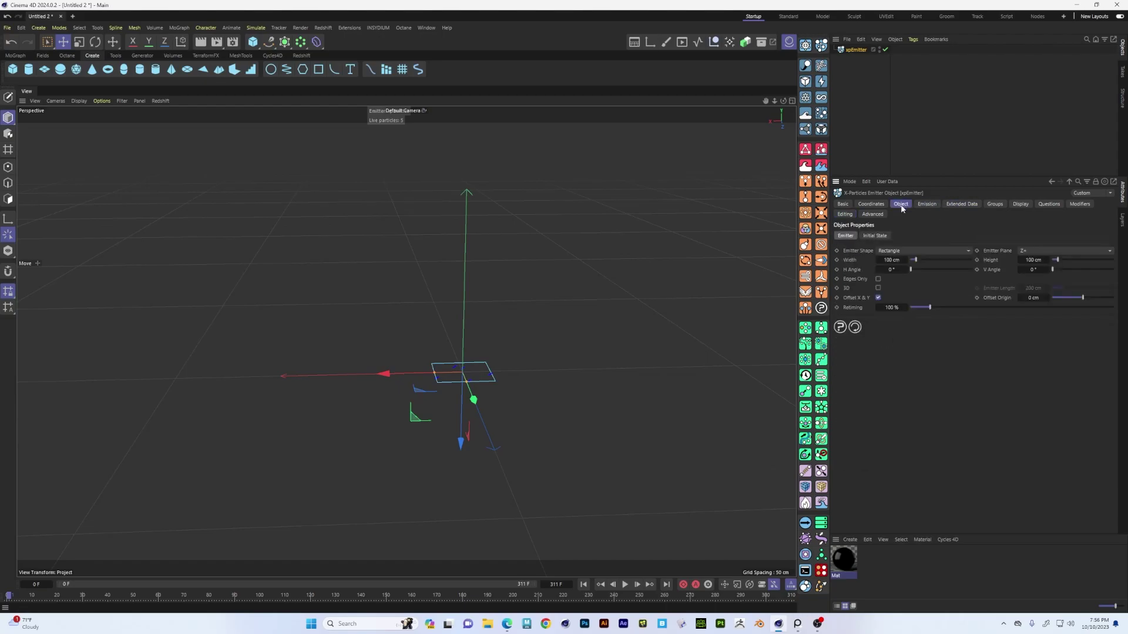
{"action": "left_click", "coordinate": [1021, 204]}
{"action": "left_click", "coordinate": [926, 357]}
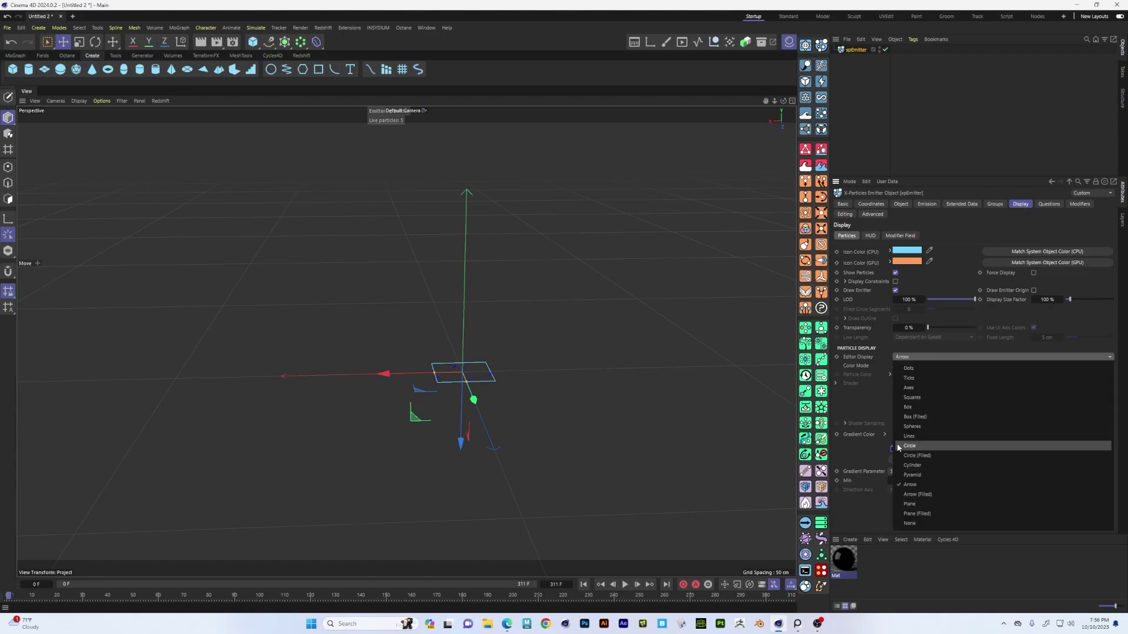
{"action": "left_click", "coordinate": [910, 446]}
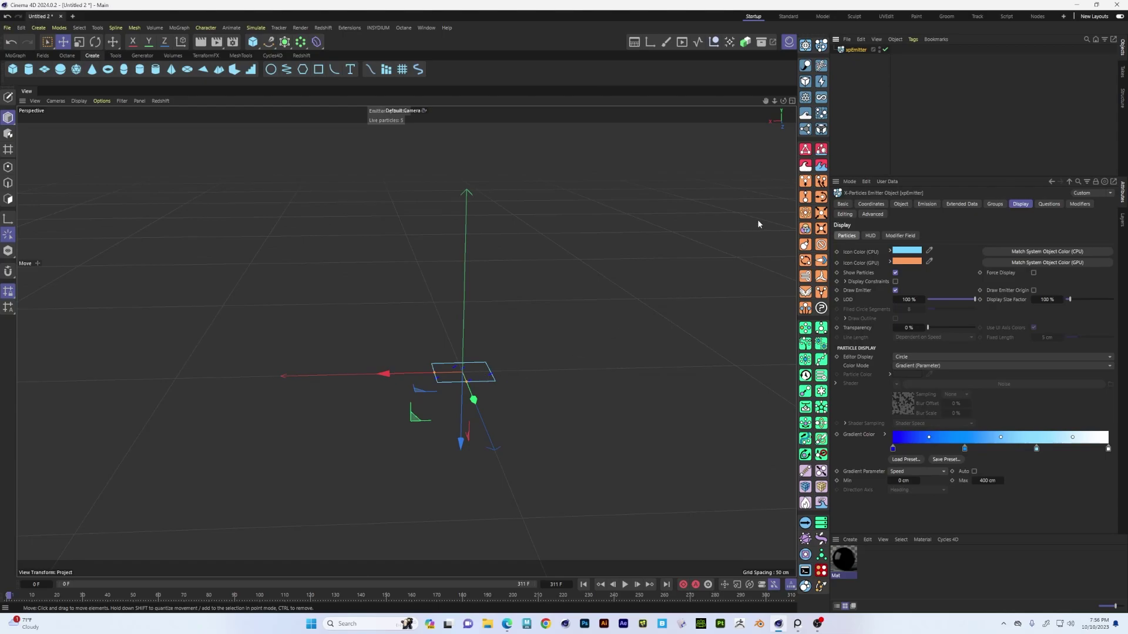
Step: Rotate the emitter about its X axis so it stands upright and return the timeline to the start
{"action": "key", "text": "r"}
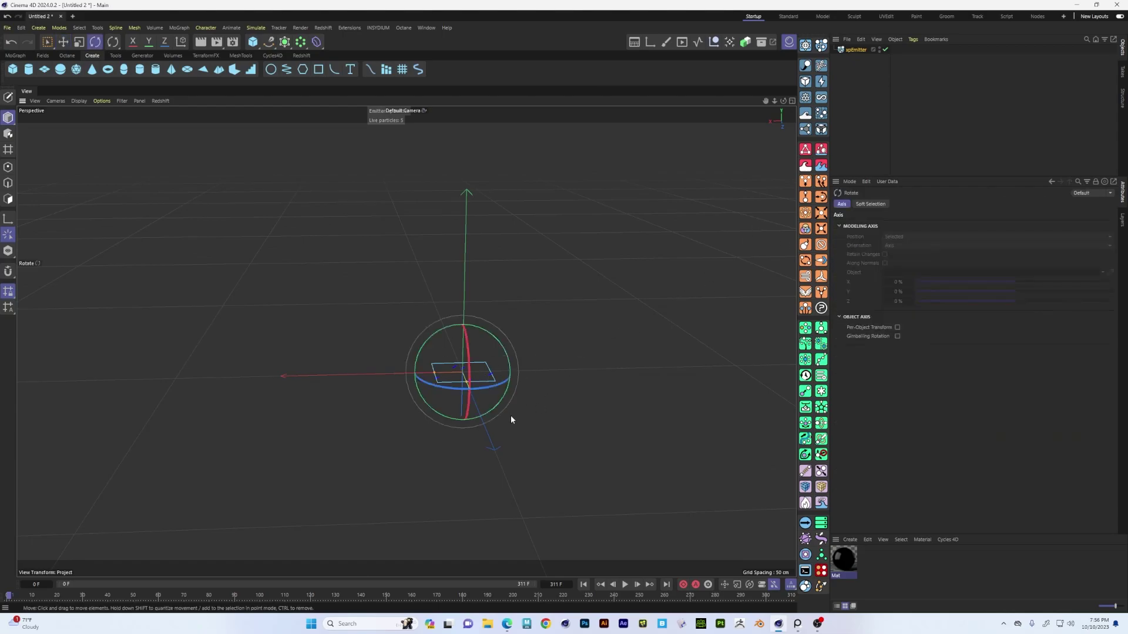
{"action": "left_click_drag", "start_coordinate": [469, 408], "coordinate": [462, 308]}
{"action": "left_click_drag", "start_coordinate": [456, 391], "coordinate": [491, 382], "text": "alt"}
{"action": "middle_click_drag", "start_coordinate": [491, 383], "coordinate": [459, 327], "text": "alt"}
{"action": "left_click", "coordinate": [585, 584]}
Step: Set the emitter's particle Speed to 138 cm and play the simulation
{"action": "left_click", "coordinate": [858, 50]}
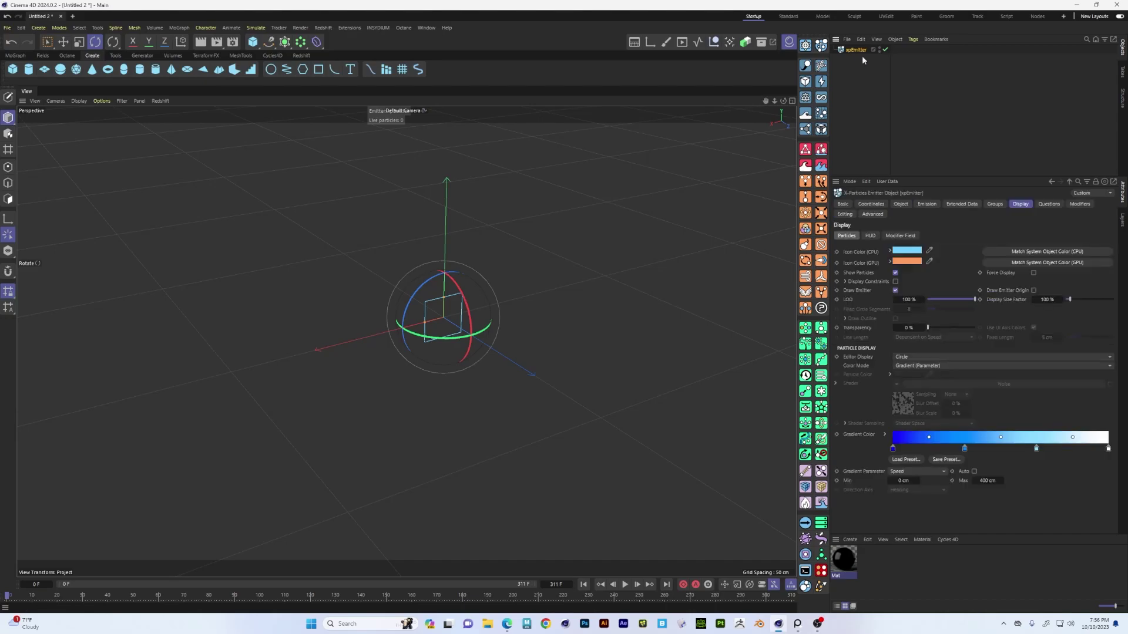
{"action": "left_click", "coordinate": [926, 204]}
{"action": "left_click_drag", "start_coordinate": [901, 371], "coordinate": [911, 373]}
{"action": "left_click", "coordinate": [625, 584]}
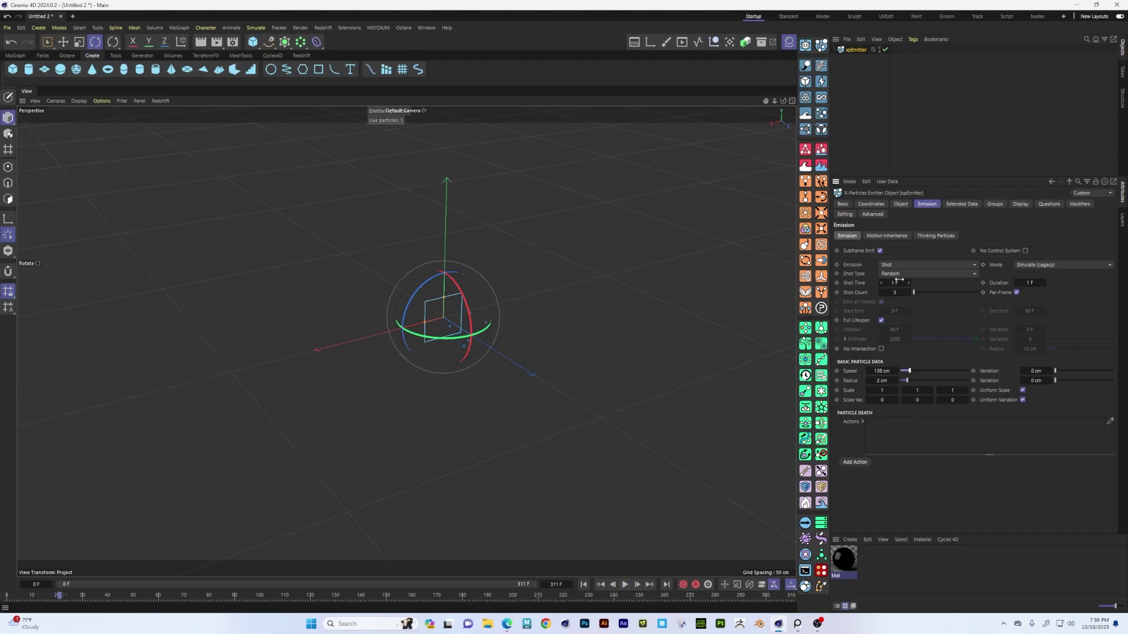
Step: Switch the Emission mode from Shot to Rate and play the simulation to see the particle stream
{"action": "left_click", "coordinate": [908, 265]}
{"action": "left_click", "coordinate": [908, 276]}
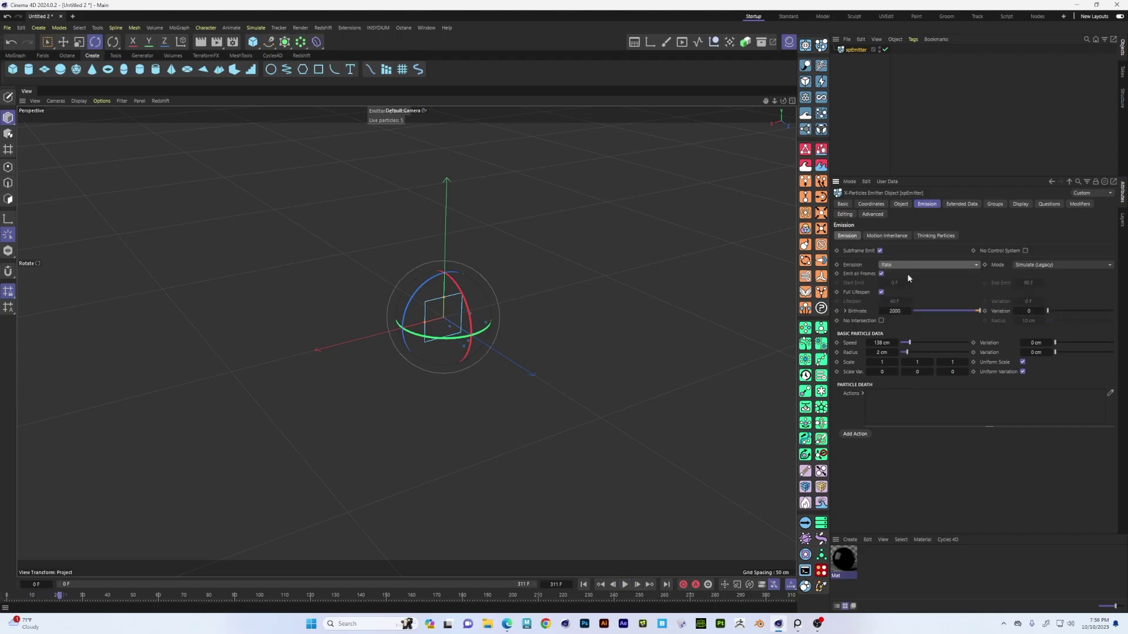
{"action": "left_click", "coordinate": [625, 585]}
{"action": "left_click", "coordinate": [625, 585]}
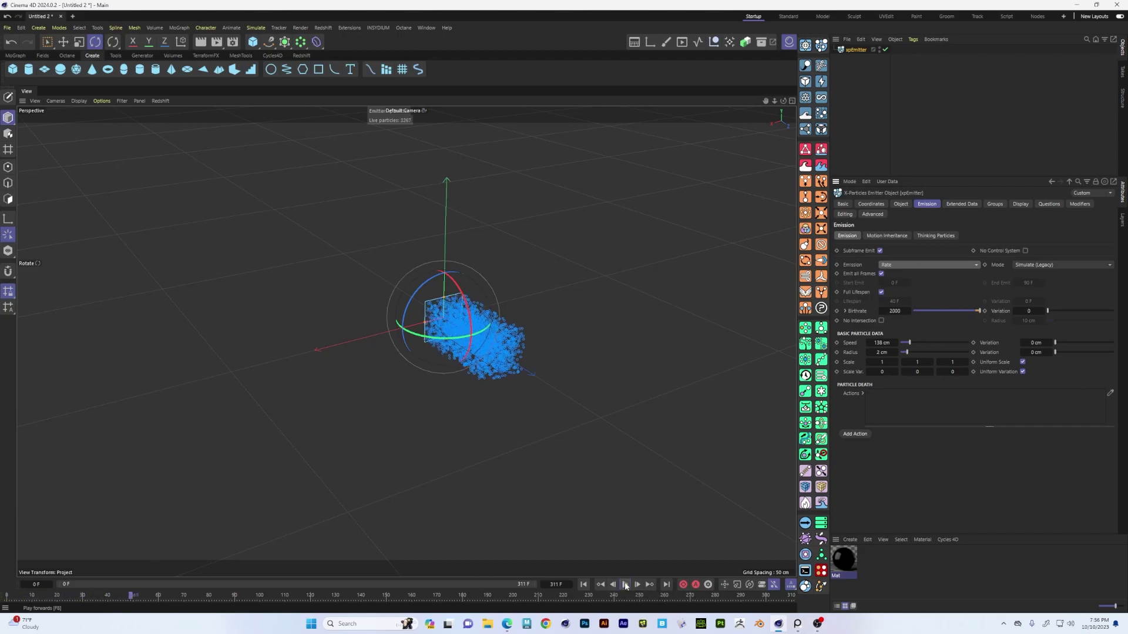
Step: Rewind the timeline, add a Volume Builder and link the xpEmitter in its Objects list
{"action": "key", "text": "shift+f"}
{"action": "left_click_drag", "start_coordinate": [382, 345], "coordinate": [445, 332], "text": "alt"}
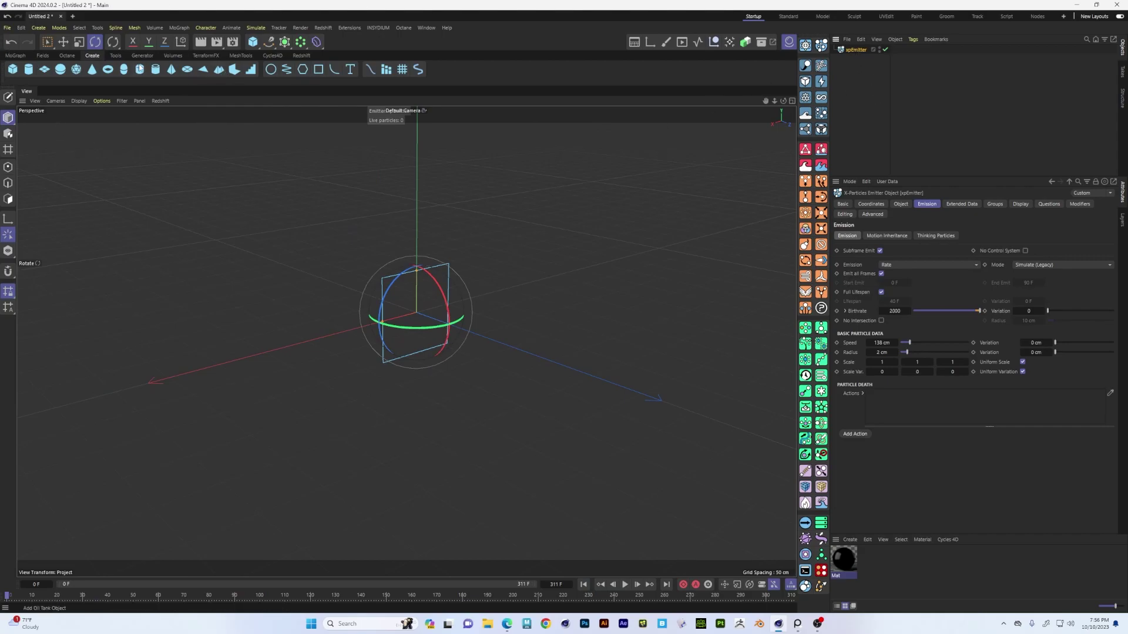
{"action": "left_click", "coordinate": [172, 55]}
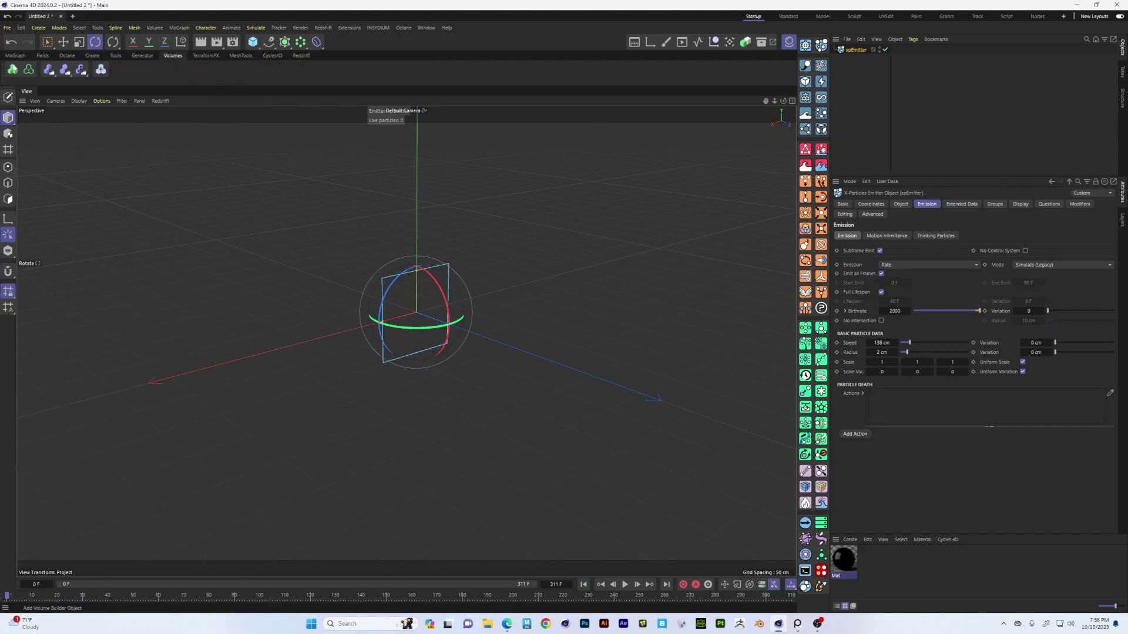
{"action": "left_click", "coordinate": [12, 70]}
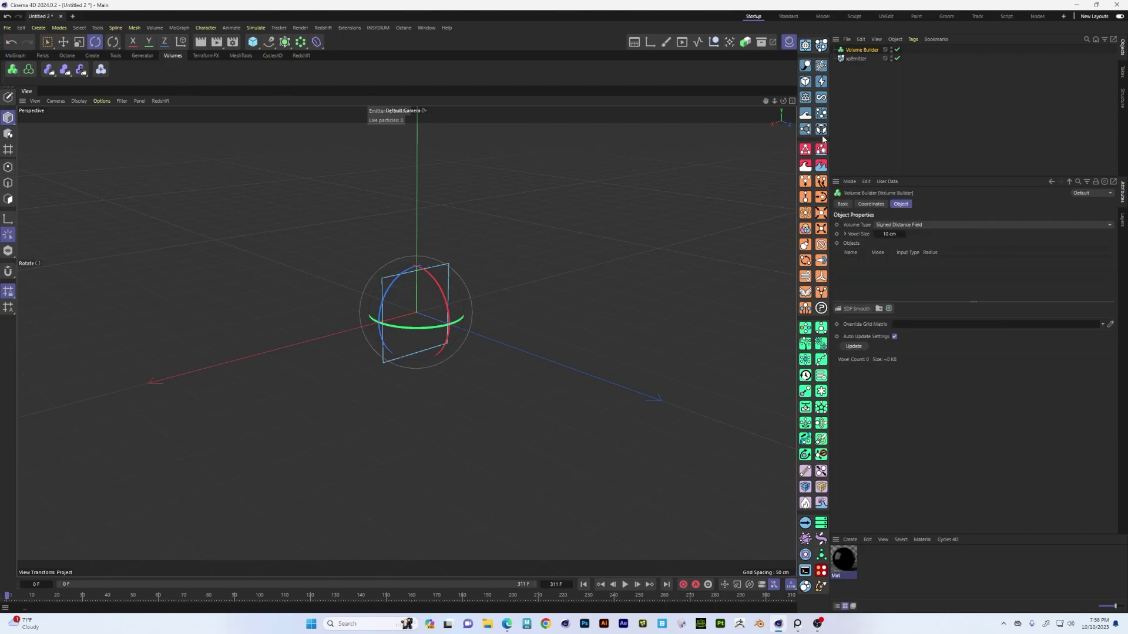
{"action": "left_click_drag", "start_coordinate": [859, 60], "coordinate": [876, 276]}
Step: Play the simulation to about frame 40 and inspect the emitted particles from several angles
{"action": "left_click_drag", "start_coordinate": [477, 348], "coordinate": [523, 397], "text": "alt"}
{"action": "left_click", "coordinate": [624, 586]}
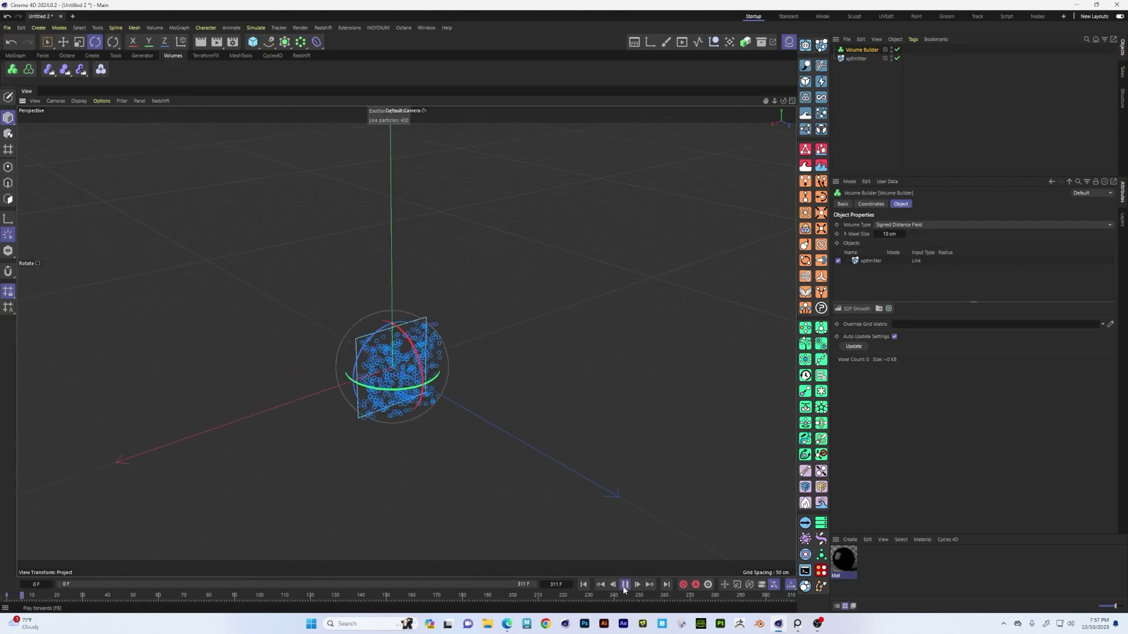
{"action": "left_click_drag", "start_coordinate": [503, 447], "coordinate": [473, 456], "text": "alt"}
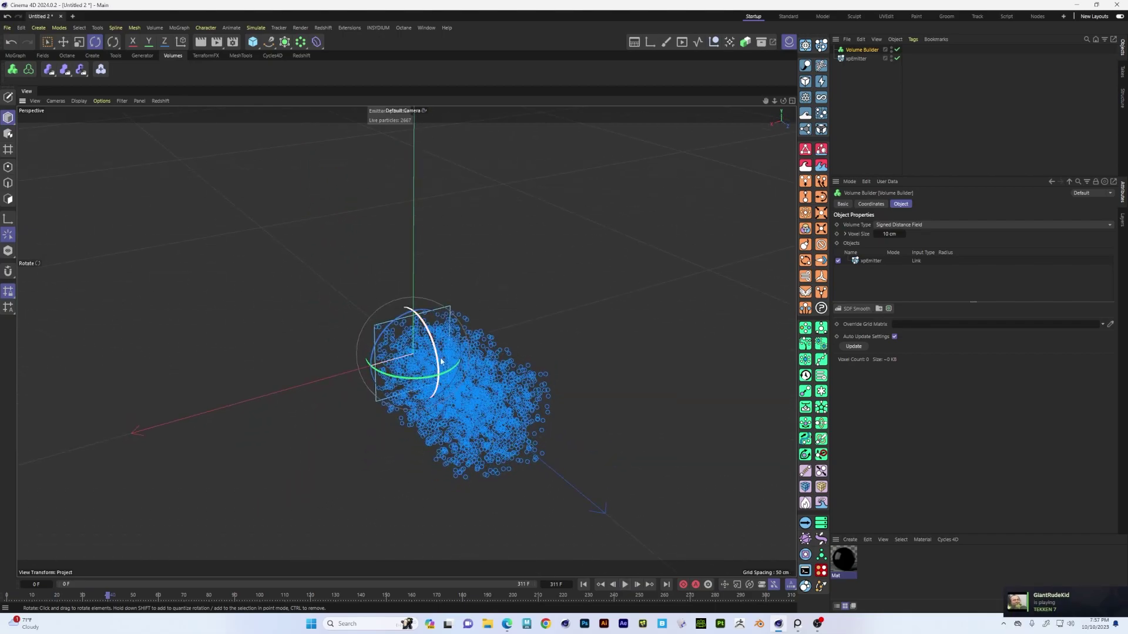
{"action": "mouse_move", "coordinate": [505, 385]}
{"action": "left_mouse_down", "text": "alt"}
{"action": "mouse_move", "coordinate": [506, 475]}
{"action": "mouse_move", "coordinate": [519, 390]}
{"action": "left_mouse_up", "text": "alt"}
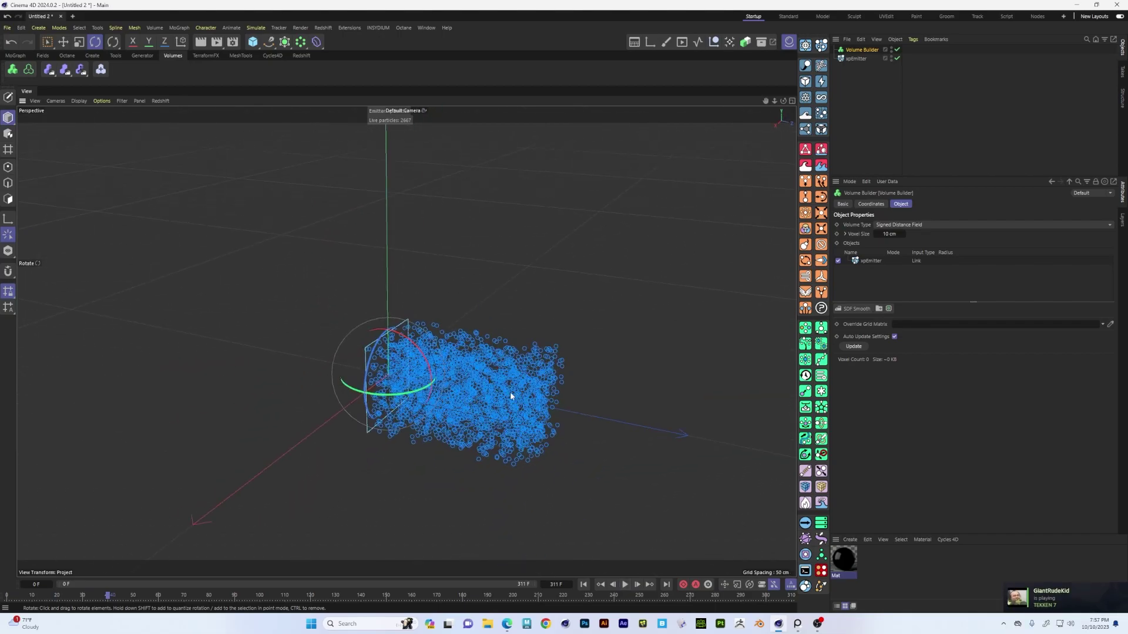
Step: Make the xpEmitter's points Editable and inspect the resulting voxel volume from several angles
{"action": "left_click", "coordinate": [856, 59]}
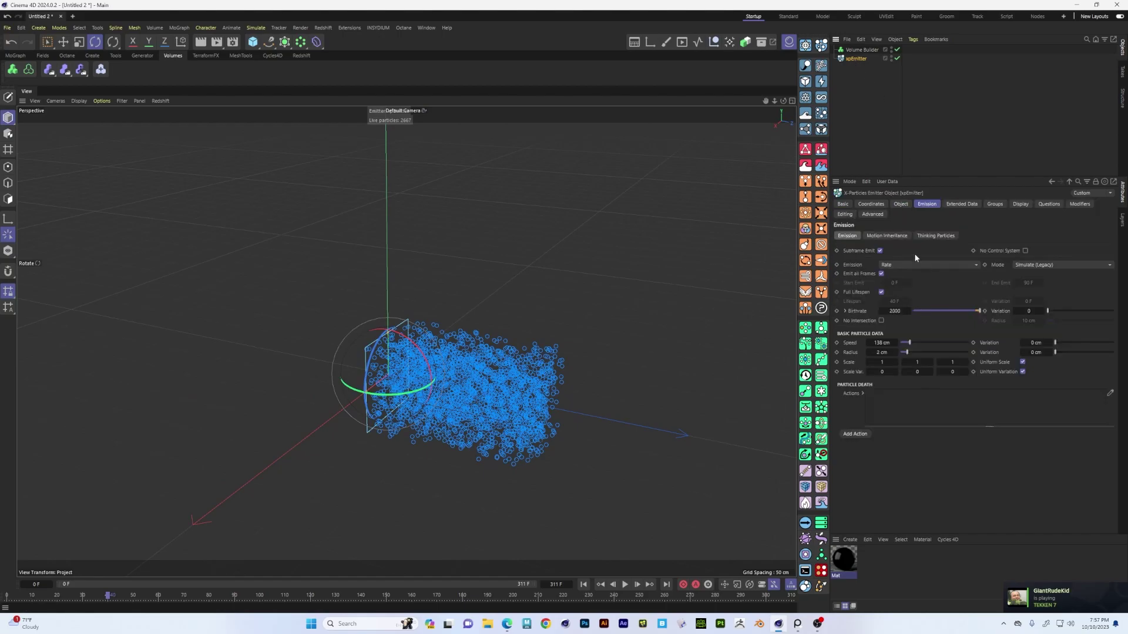
{"action": "left_click", "coordinate": [845, 214]}
{"action": "left_click", "coordinate": [874, 242]}
{"action": "left_click_drag", "start_coordinate": [585, 315], "coordinate": [517, 369], "text": "alt"}
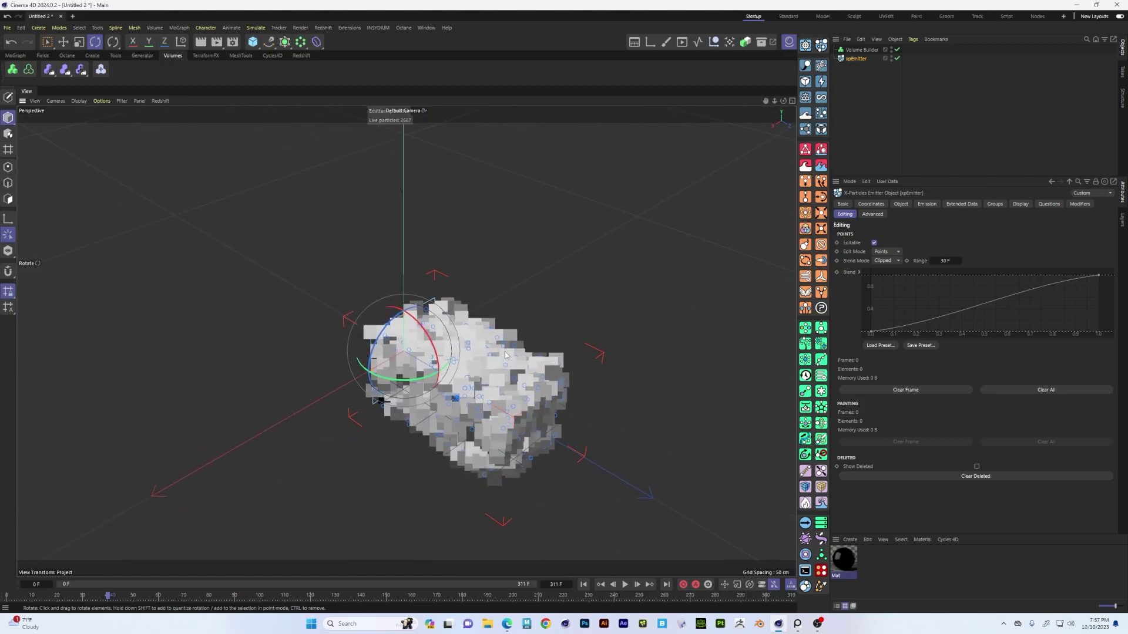
{"action": "scroll", "coordinate": [517, 369], "scroll_direction": "up", "scroll_amount": 5}
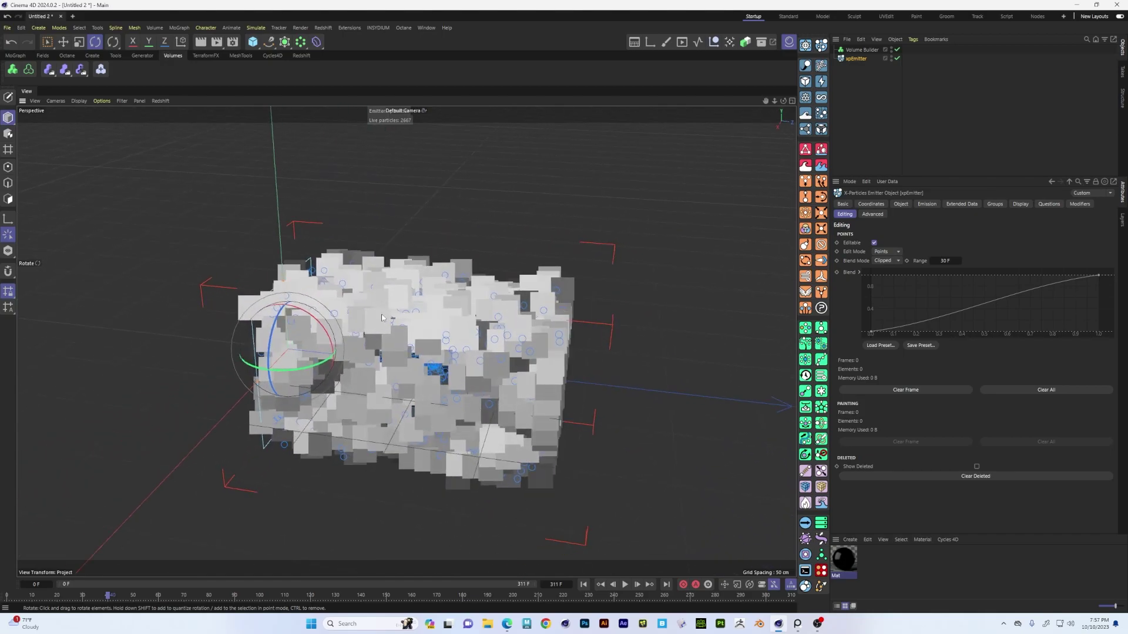
{"action": "left_click_drag", "start_coordinate": [404, 310], "coordinate": [429, 306], "text": "alt"}
{"action": "scroll", "coordinate": [429, 306], "scroll_direction": "down", "scroll_amount": 3}
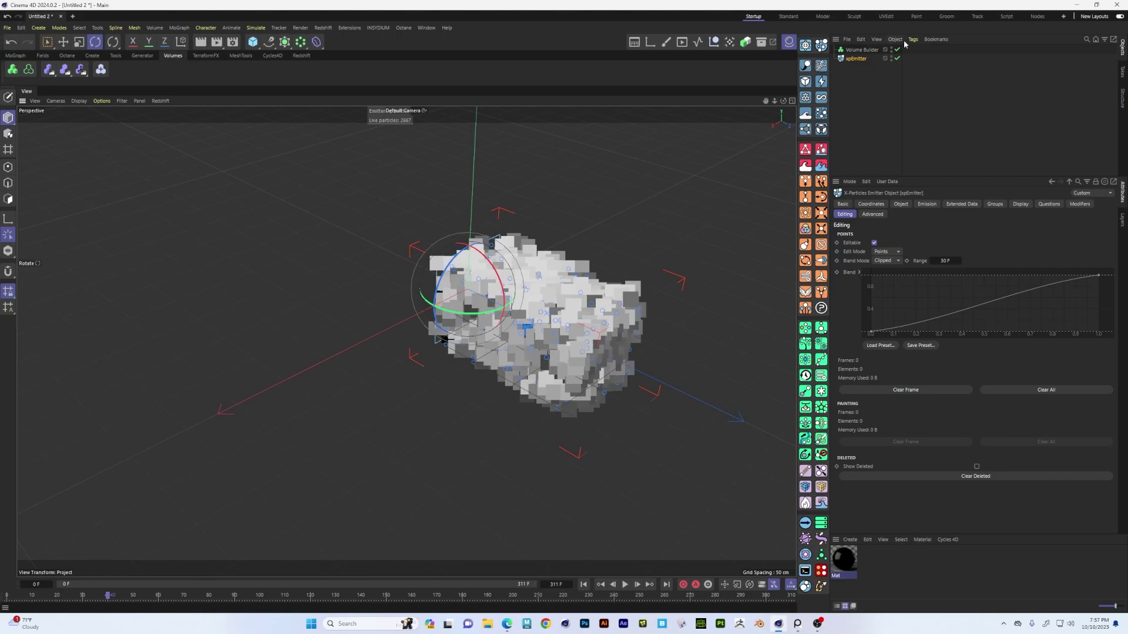
Step: Enable Use Mesh Points for the xpEmitter in the Volume Builder and set the Mesh Point Radius to 10 cm
{"action": "left_click", "coordinate": [862, 49]}
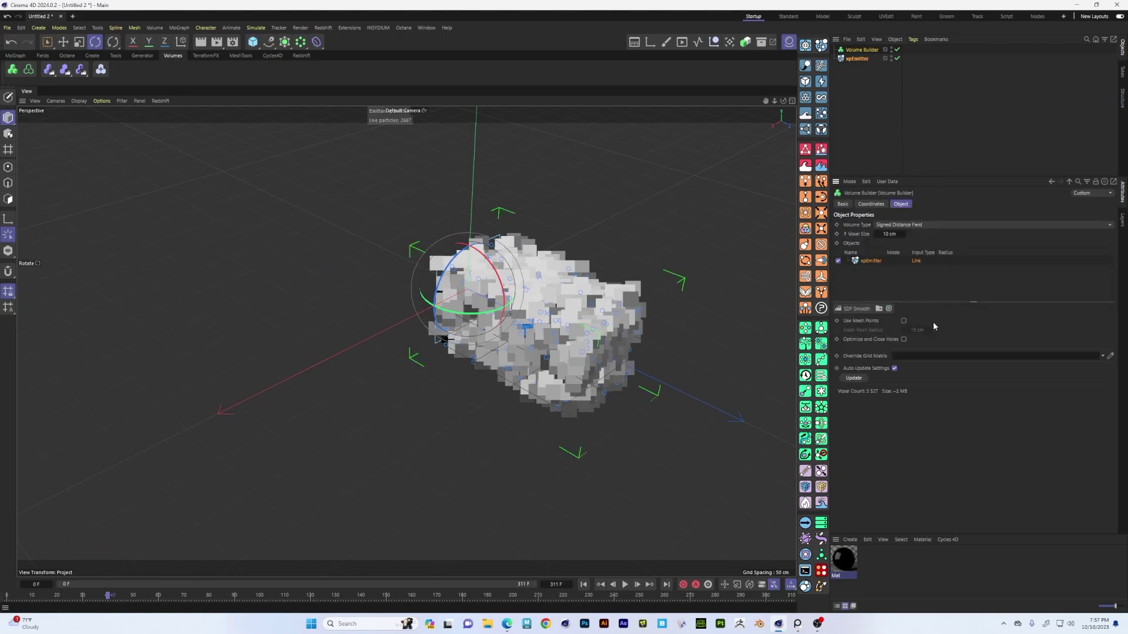
{"action": "left_click", "coordinate": [904, 321]}
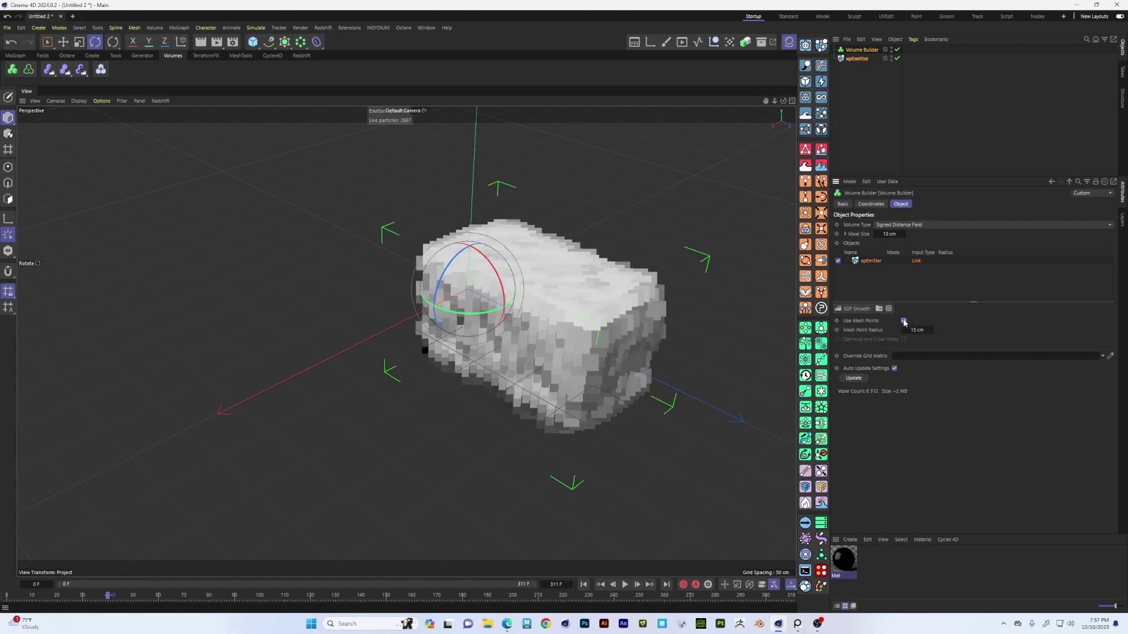
{"action": "left_click_drag", "start_coordinate": [675, 329], "coordinate": [600, 317], "text": "alt"}
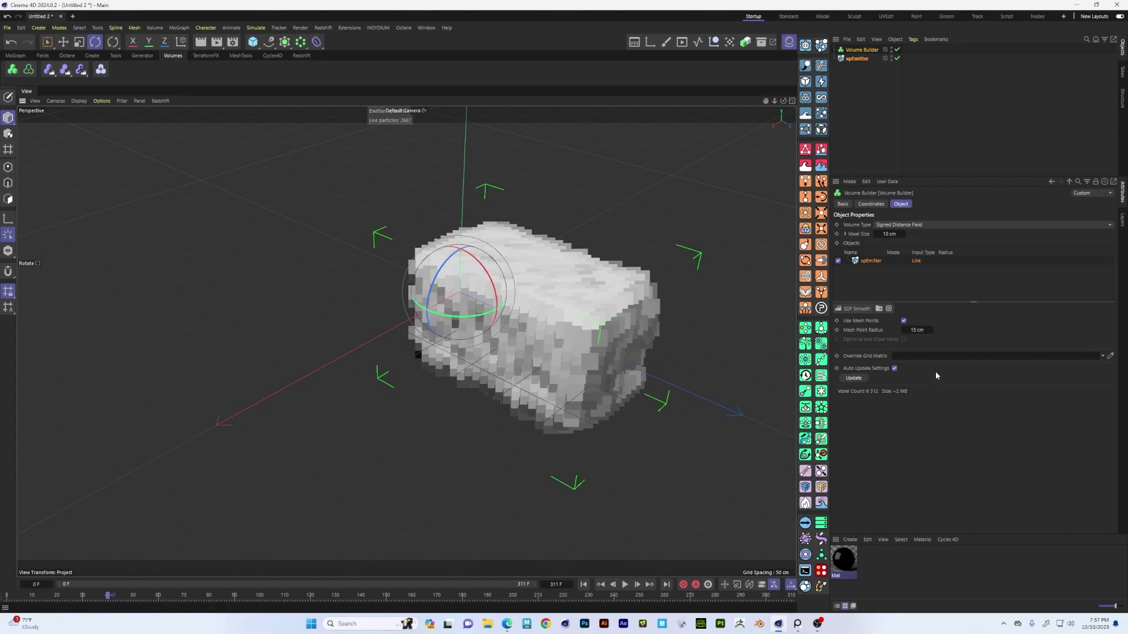
{"action": "left_click", "coordinate": [916, 330]}
{"action": "type", "text": "10"}
{"action": "key", "text": "Return"}
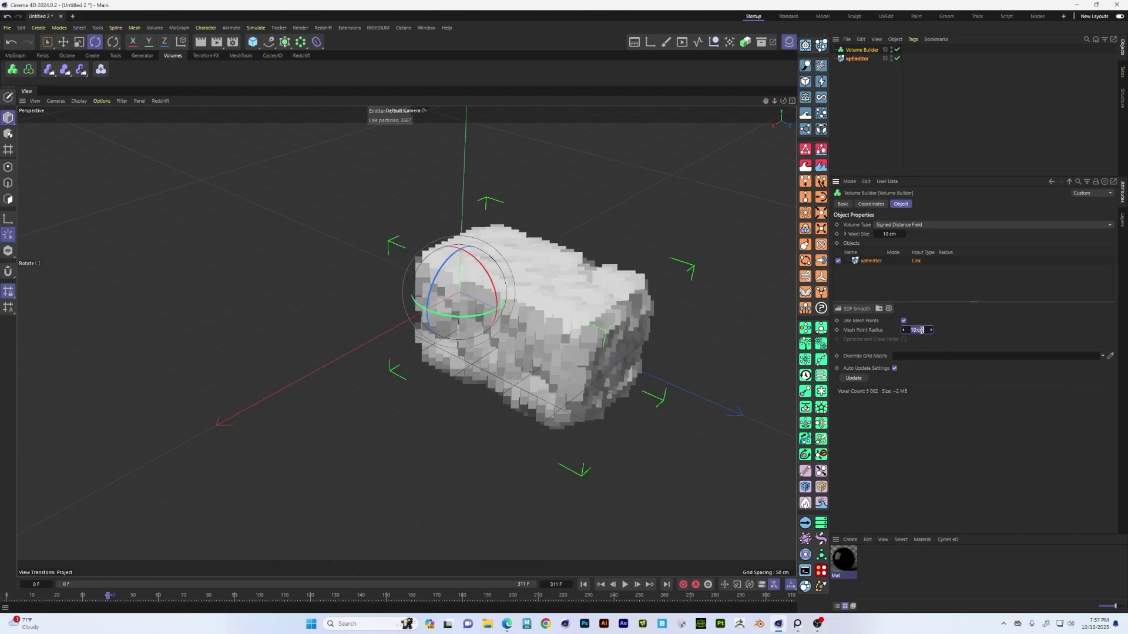
Step: Set the Volume Builder's Voxel Size to 1 cm and examine the refined volume together with the xpEmitter's Editing settings
{"action": "left_click", "coordinate": [893, 234]}
{"action": "type", "text": "1"}
{"action": "key", "text": "Return"}
{"action": "left_click_drag", "start_coordinate": [486, 194], "coordinate": [438, 351], "text": "alt"}
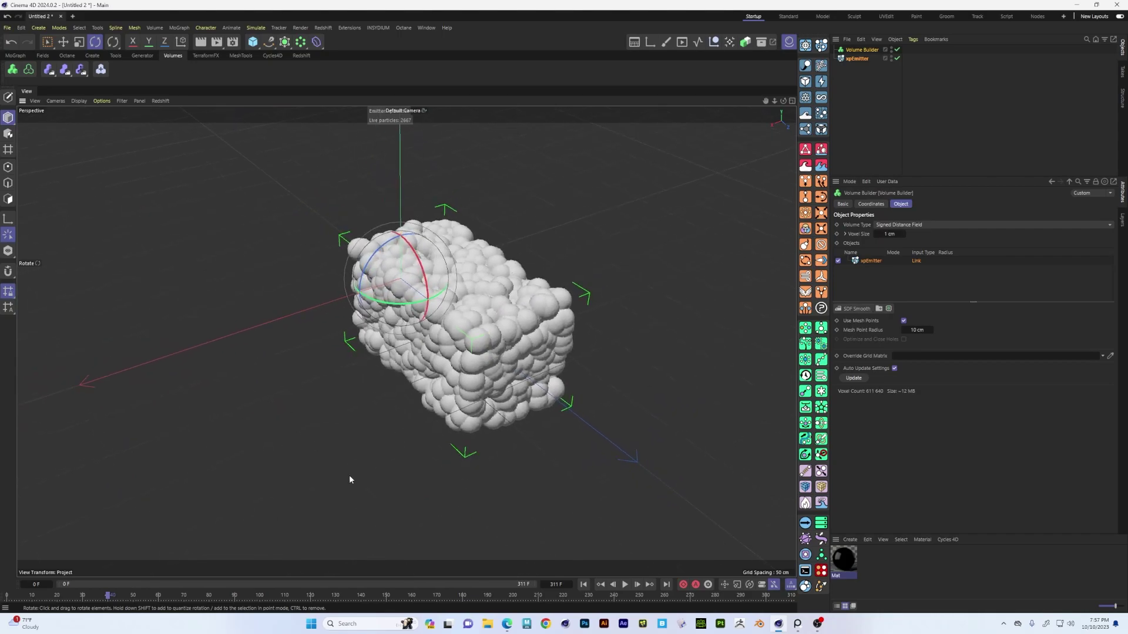
{"action": "left_click_drag", "start_coordinate": [372, 438], "coordinate": [473, 355], "text": "alt"}
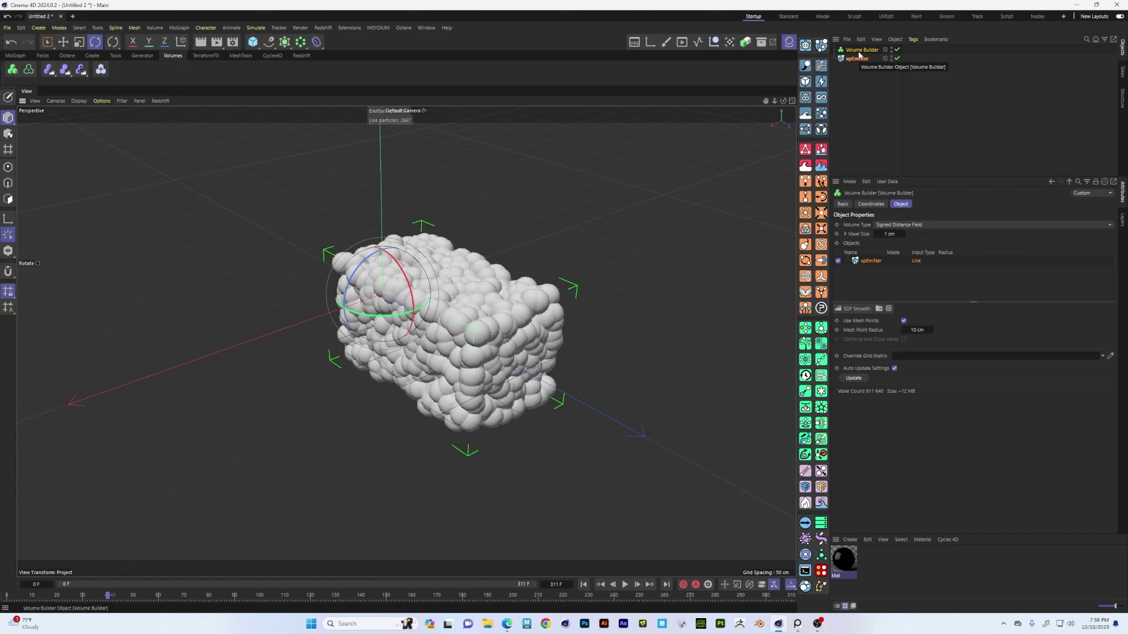
{"action": "left_click", "coordinate": [857, 59]}
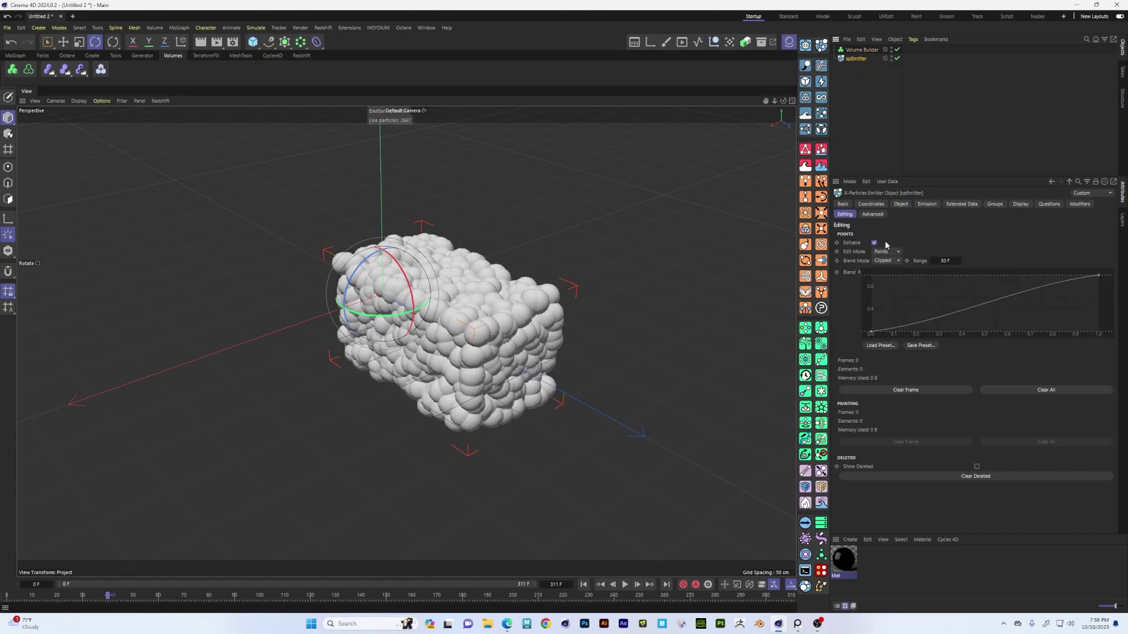
{"action": "left_click_drag", "start_coordinate": [623, 264], "coordinate": [394, 304], "text": "alt"}
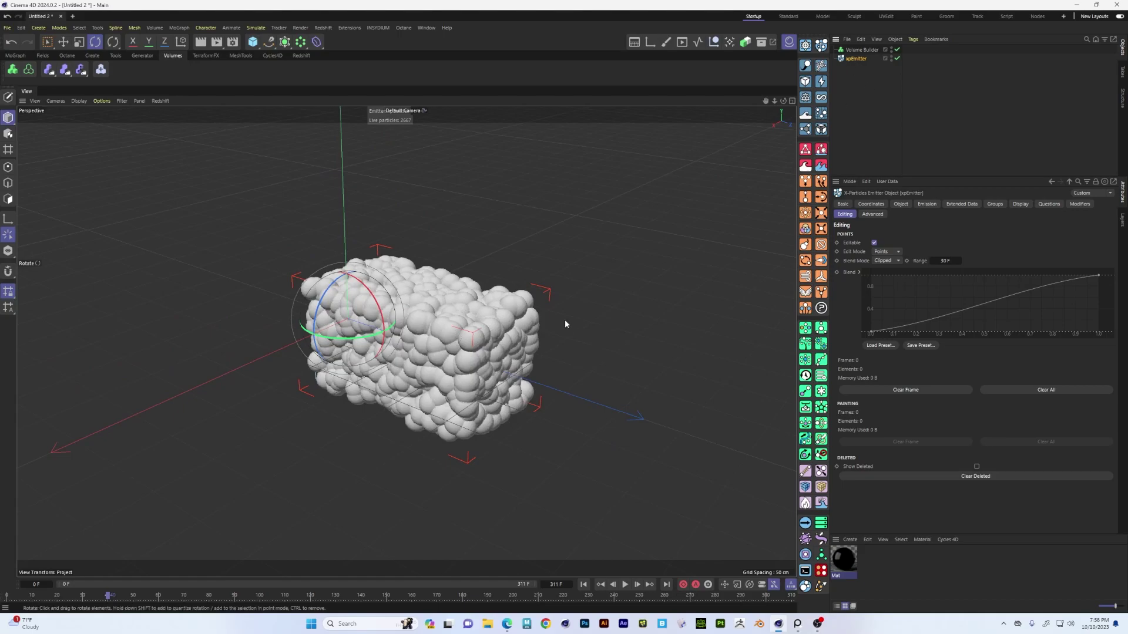
Step: Inspect the meshed particles from several angles and delete the Volume Builder from the scene
{"action": "left_click", "coordinate": [862, 49]}
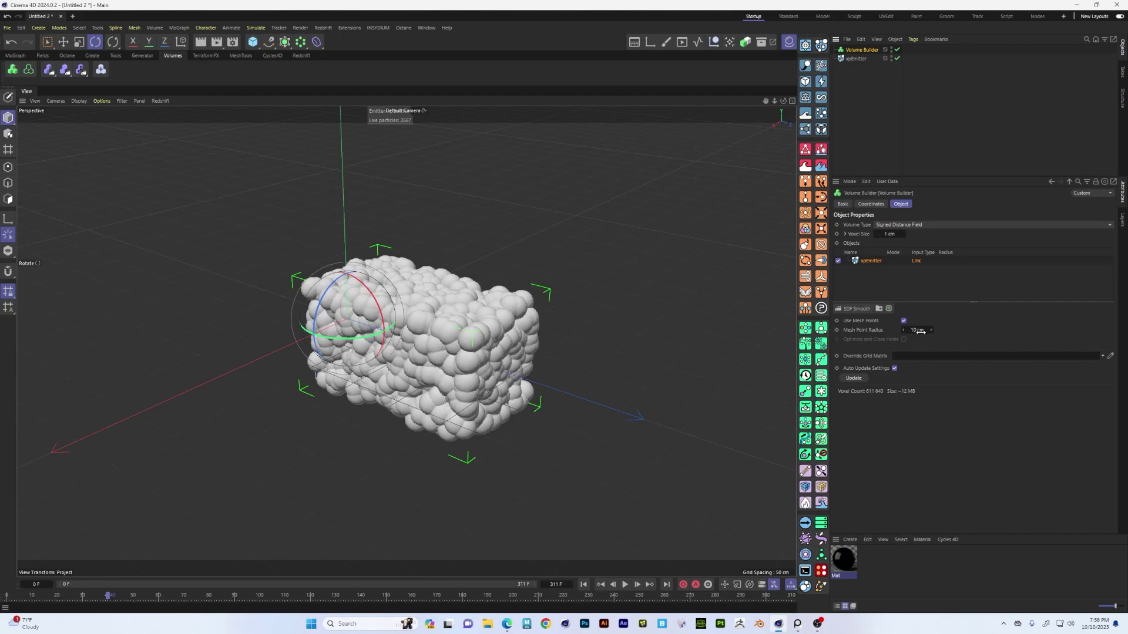
{"action": "left_click_drag", "start_coordinate": [439, 366], "coordinate": [423, 386], "text": "alt"}
{"action": "left_click_drag", "start_coordinate": [436, 333], "coordinate": [423, 307], "text": "alt"}
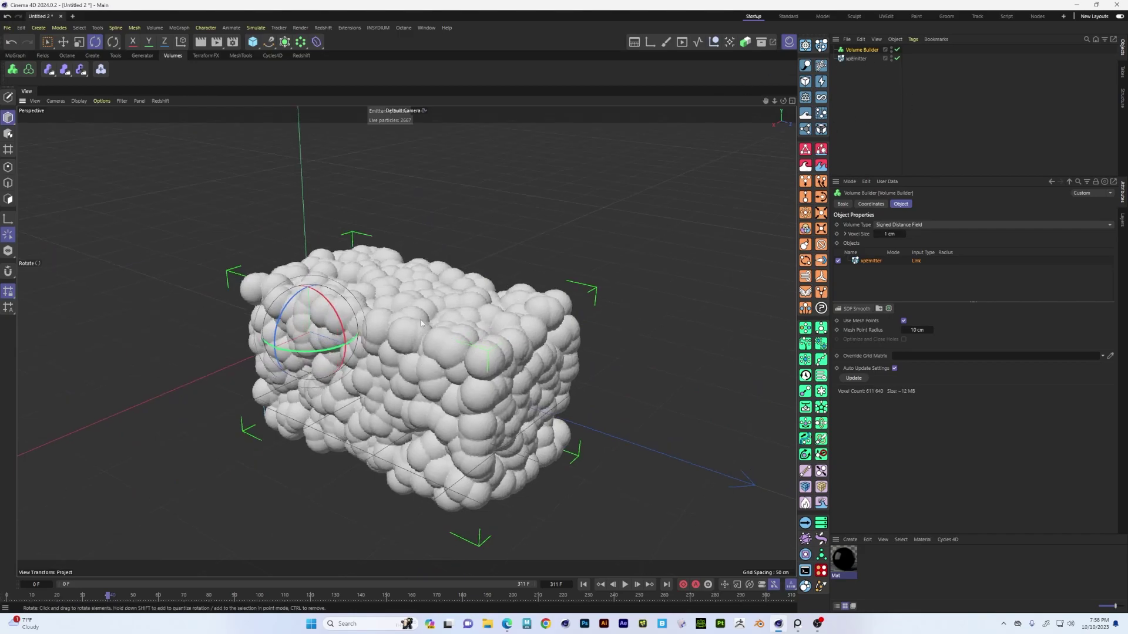
{"action": "left_click_drag", "start_coordinate": [456, 349], "coordinate": [434, 372], "text": "alt"}
{"action": "left_click_drag", "start_coordinate": [505, 335], "coordinate": [443, 327], "text": "alt"}
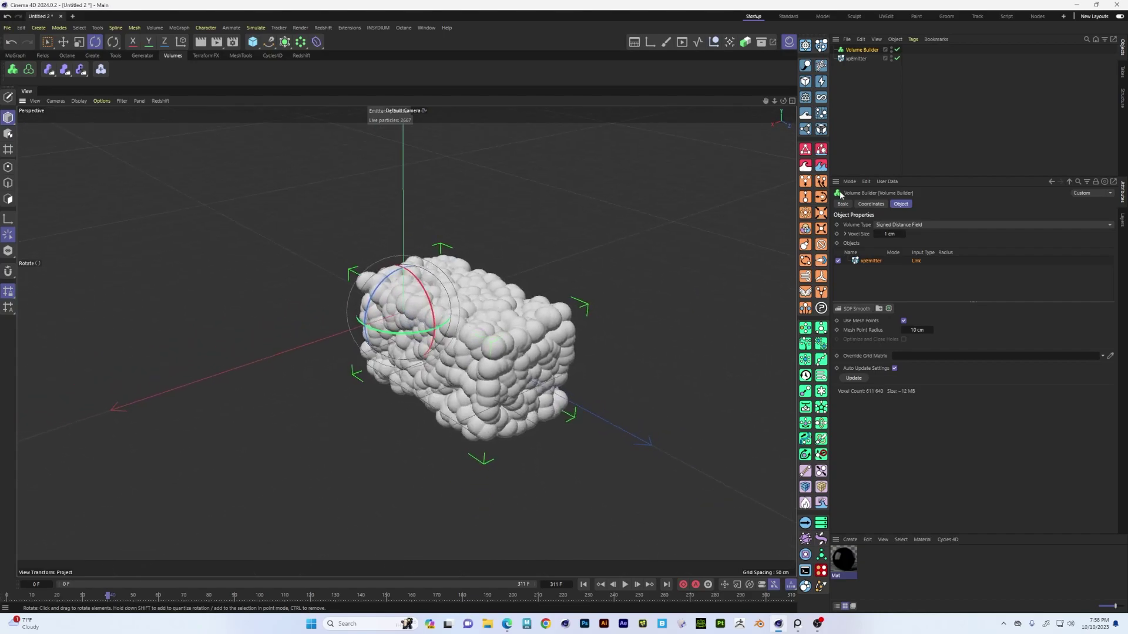
{"action": "left_click_drag", "start_coordinate": [758, 218], "coordinate": [773, 211], "text": "alt"}
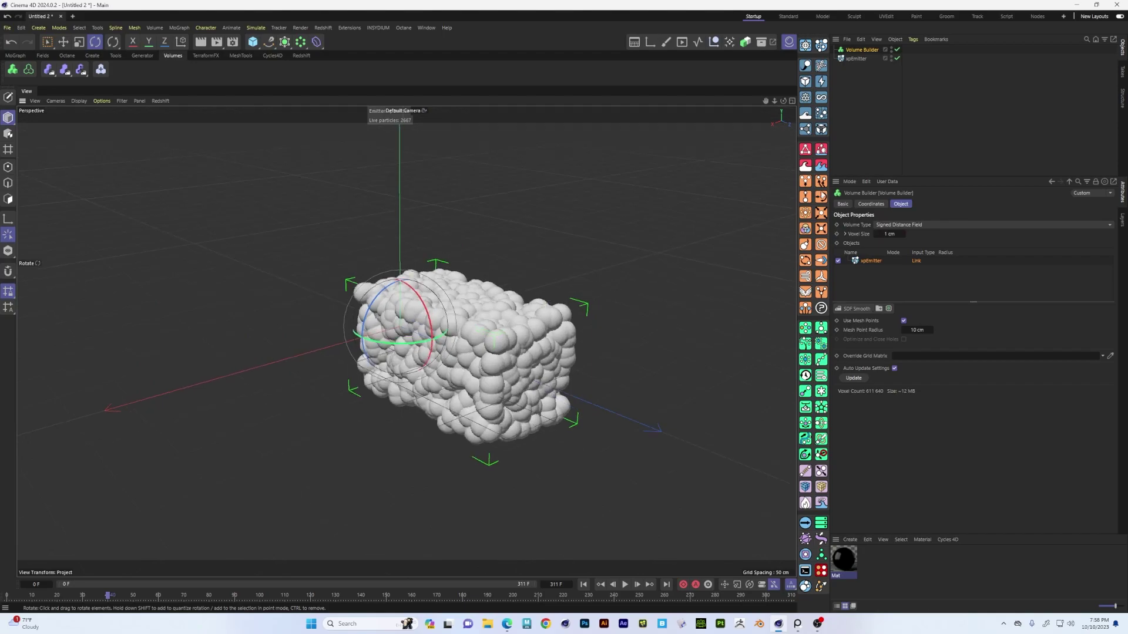
{"action": "key", "text": "Delete"}
Step: Review the xpEmitter's Coordinates, Object, Emission, Extended Data, Groups, Display, Questions, Modifiers and Advanced settings
{"action": "left_click", "coordinate": [857, 50]}
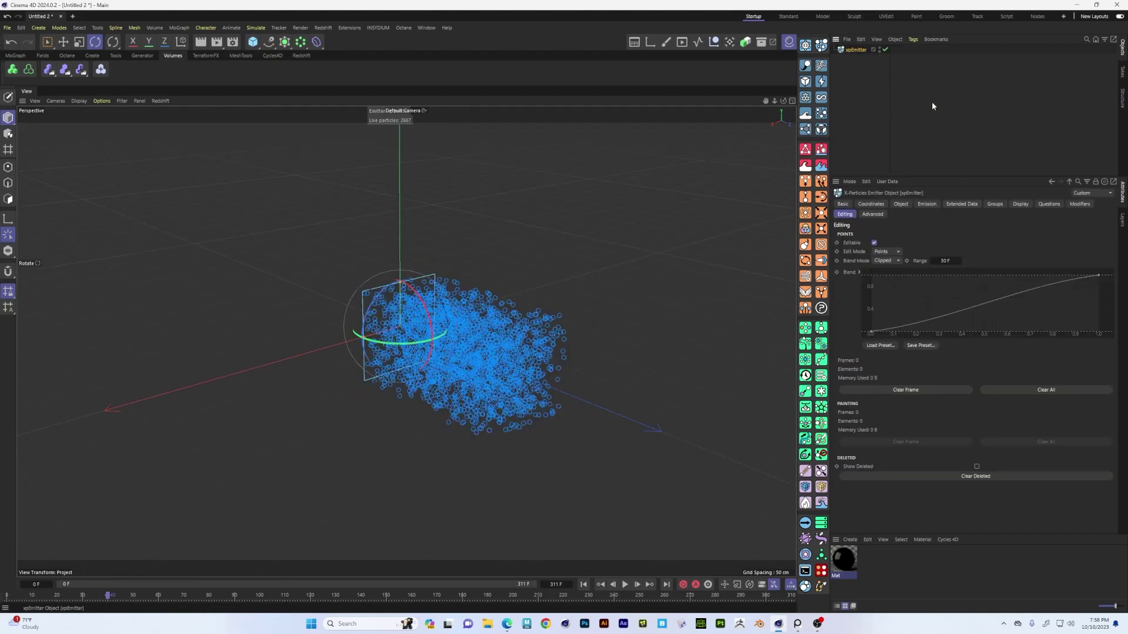
{"action": "left_click", "coordinate": [872, 215]}
{"action": "left_click", "coordinate": [871, 205]}
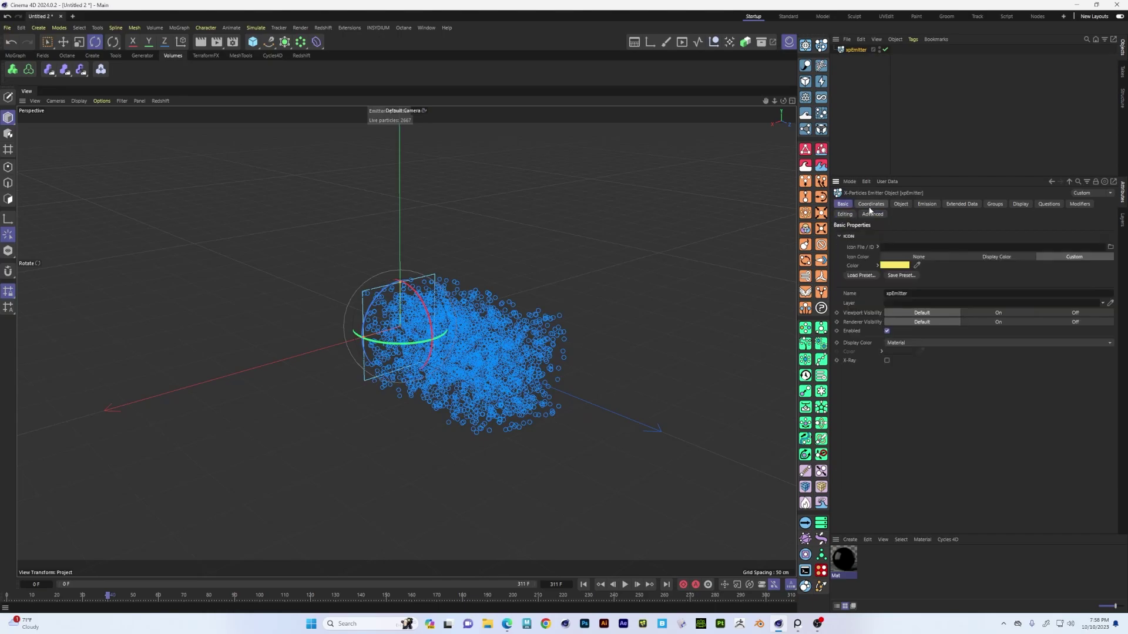
{"action": "left_click", "coordinate": [927, 203]}
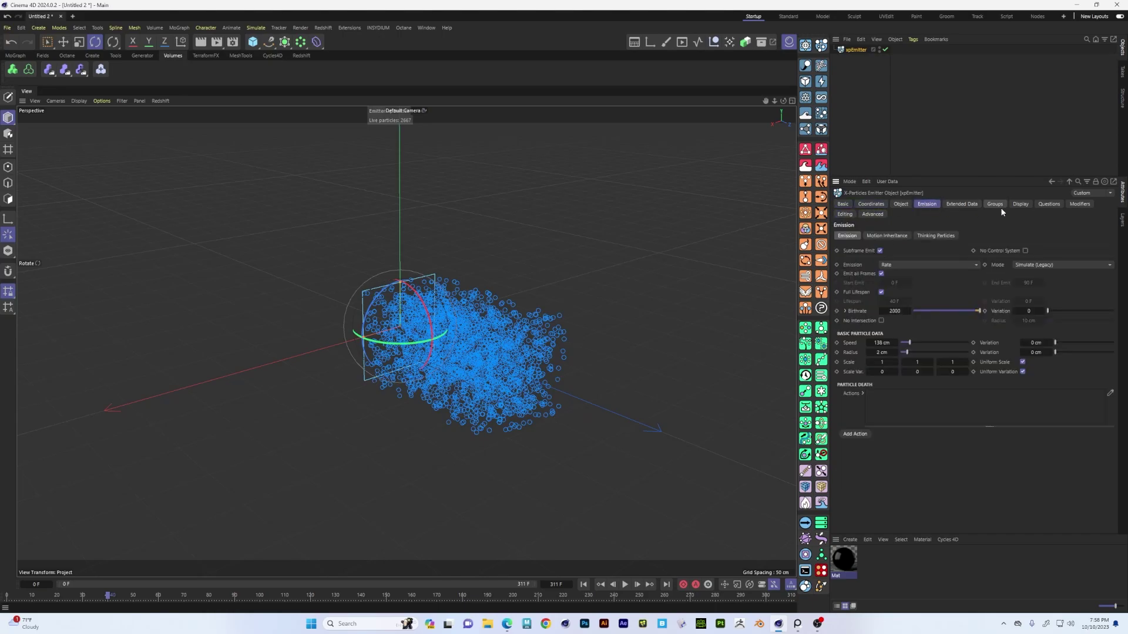
{"action": "left_click", "coordinate": [901, 204]}
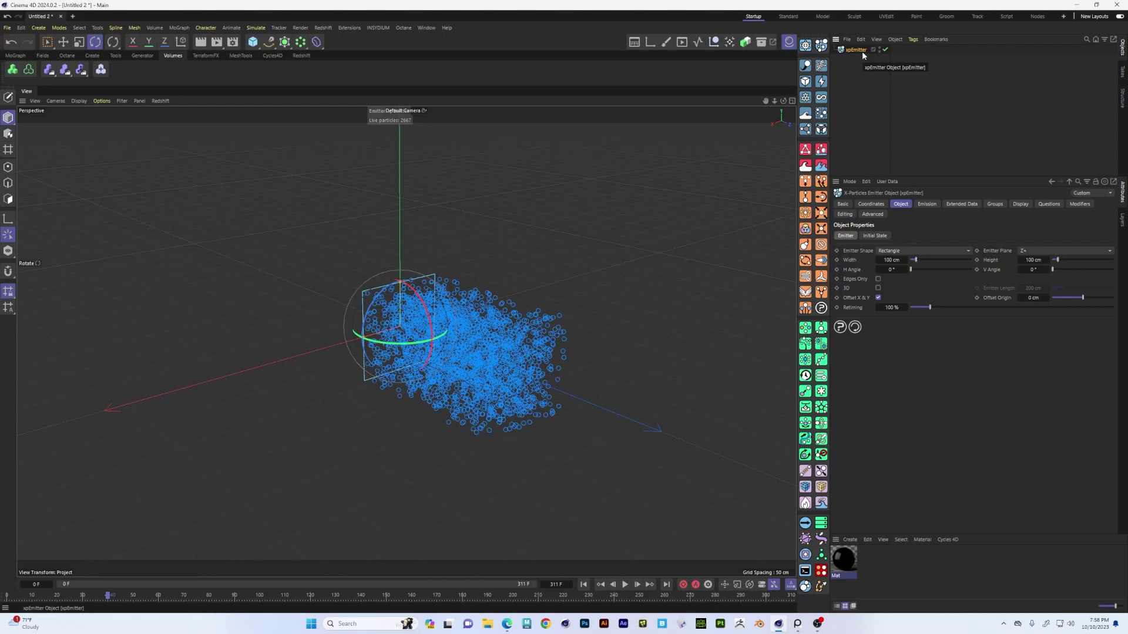
{"action": "left_click_drag", "start_coordinate": [535, 329], "coordinate": [519, 361], "text": "alt"}
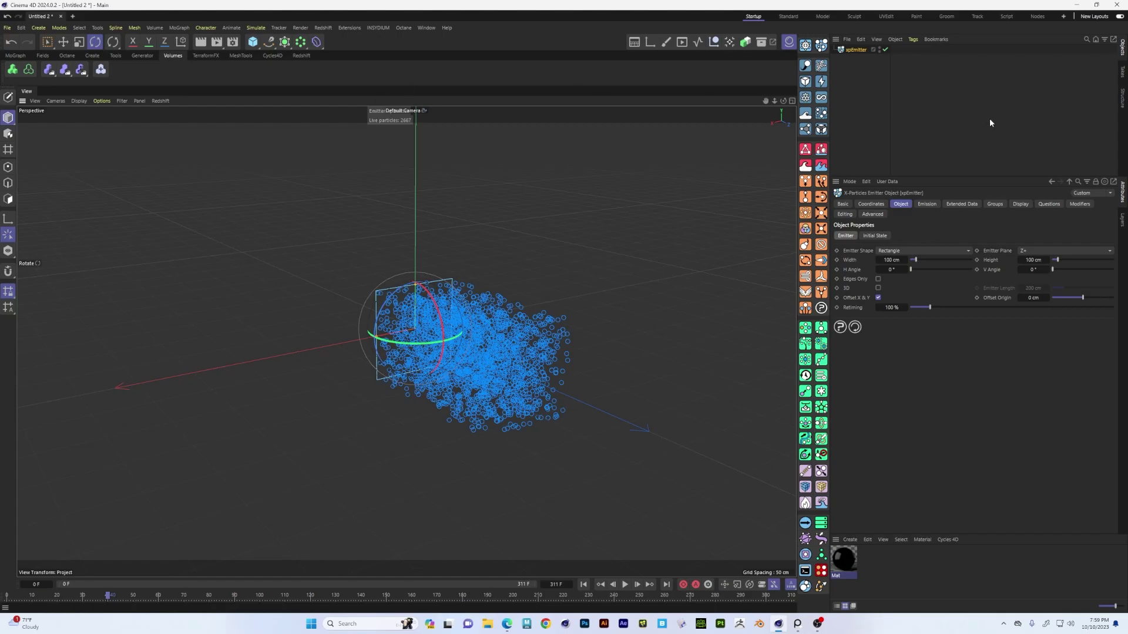
{"action": "left_click", "coordinate": [959, 204]}
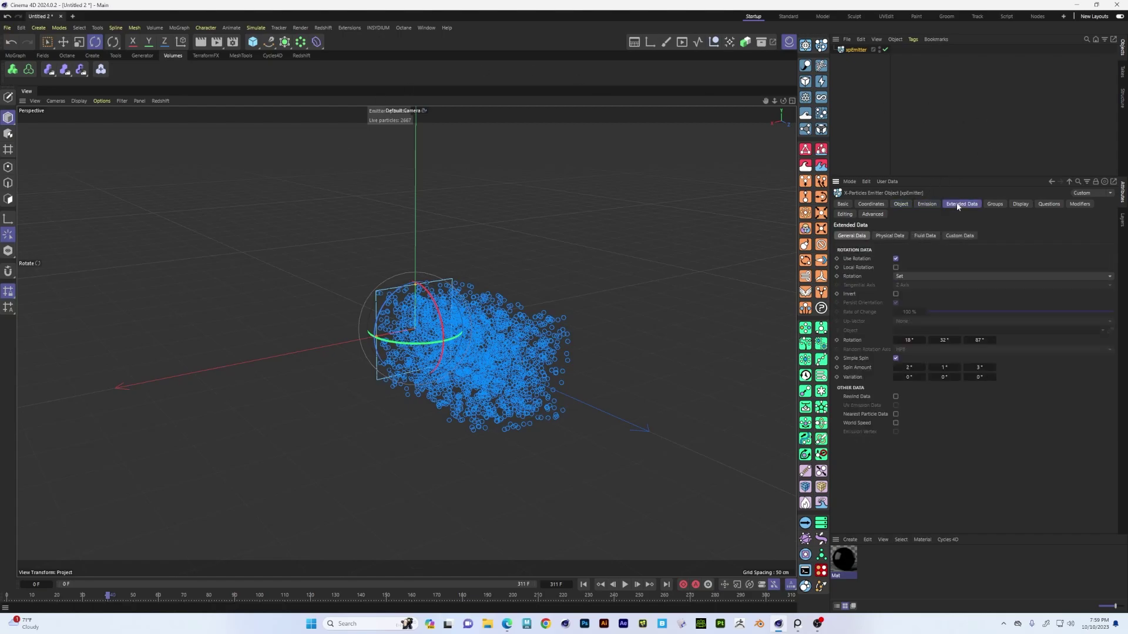
{"action": "left_click", "coordinate": [995, 205]}
{"action": "left_click", "coordinate": [1020, 205]}
{"action": "left_click", "coordinate": [1049, 204]}
{"action": "left_click", "coordinate": [1076, 205]}
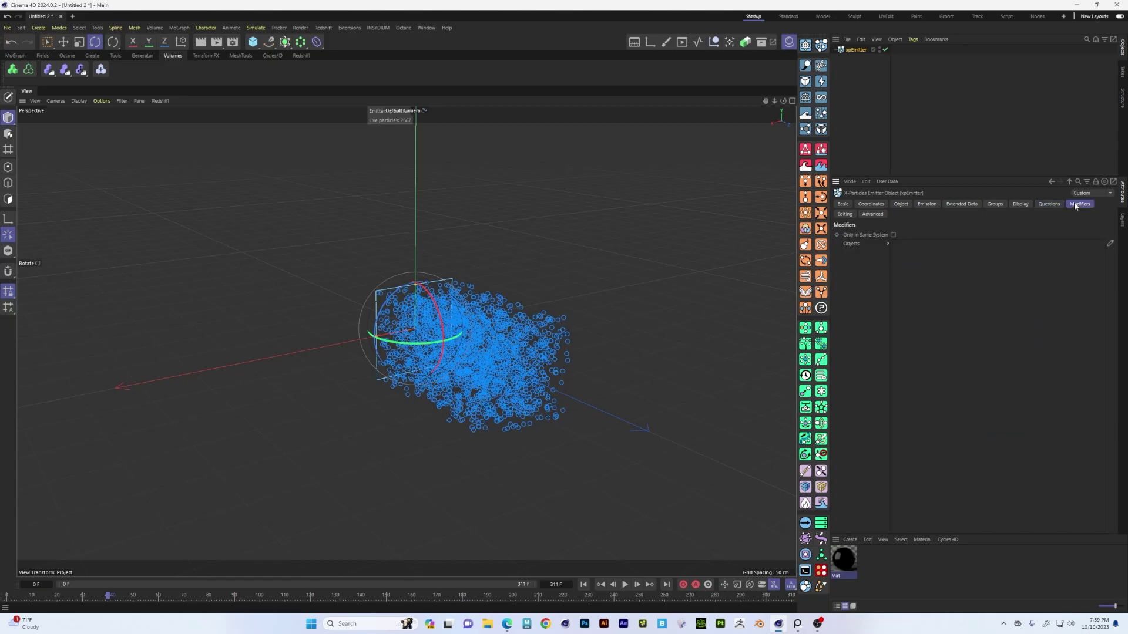
{"action": "left_click", "coordinate": [929, 204]}
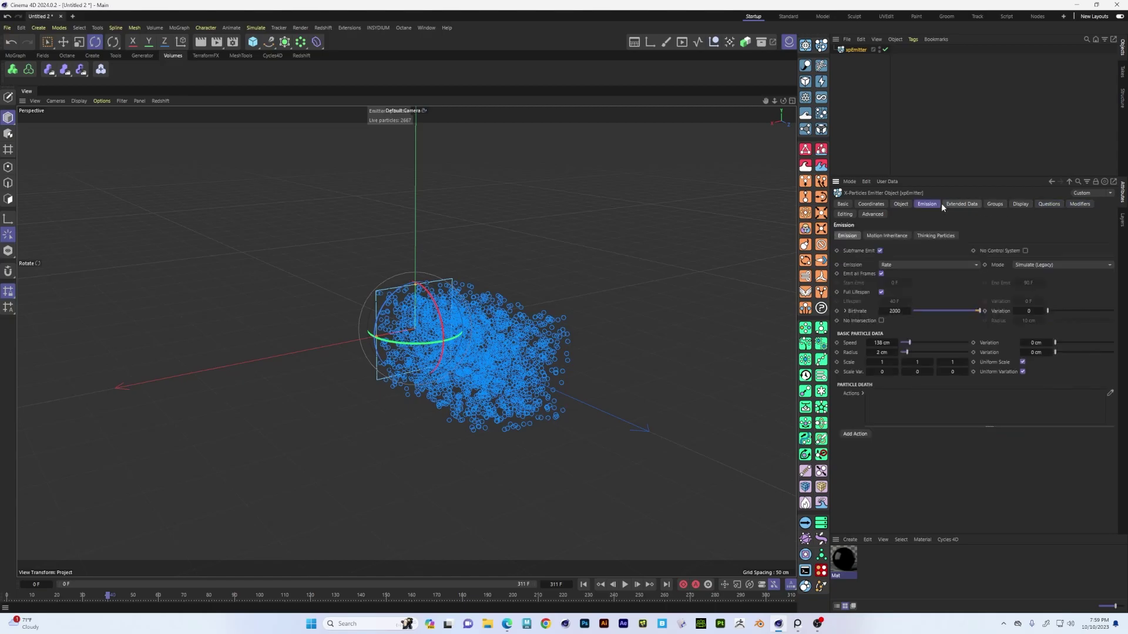